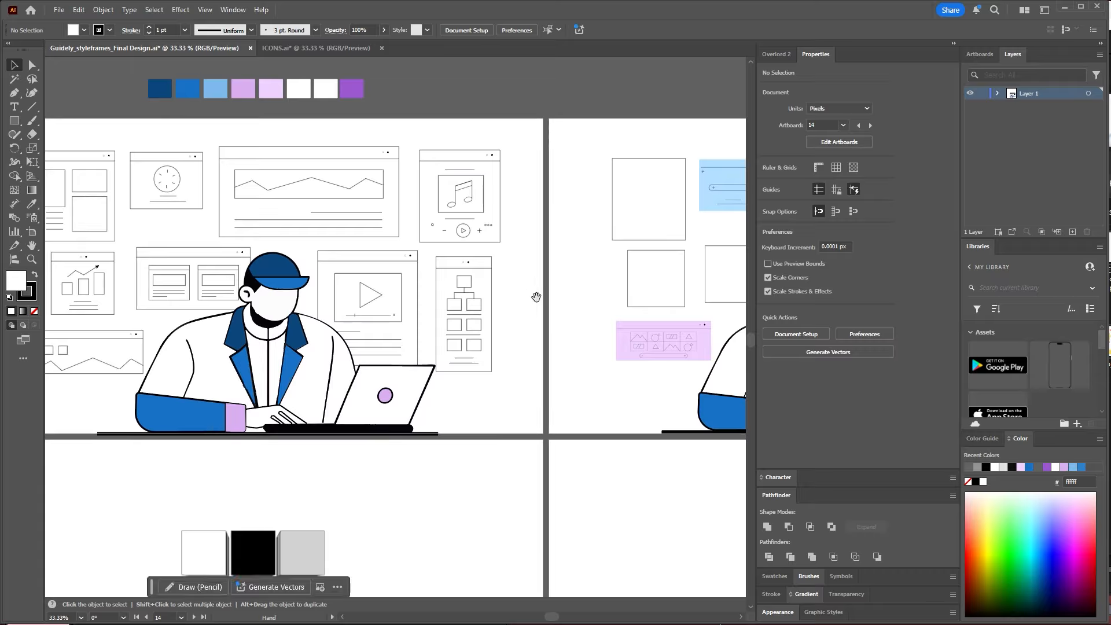
Examine the blue and purple interface windows around the man at the laptop in the second styleframe
{"action": "left_click_drag", "start_coordinate": [531, 250], "coordinate": [518, 281]}
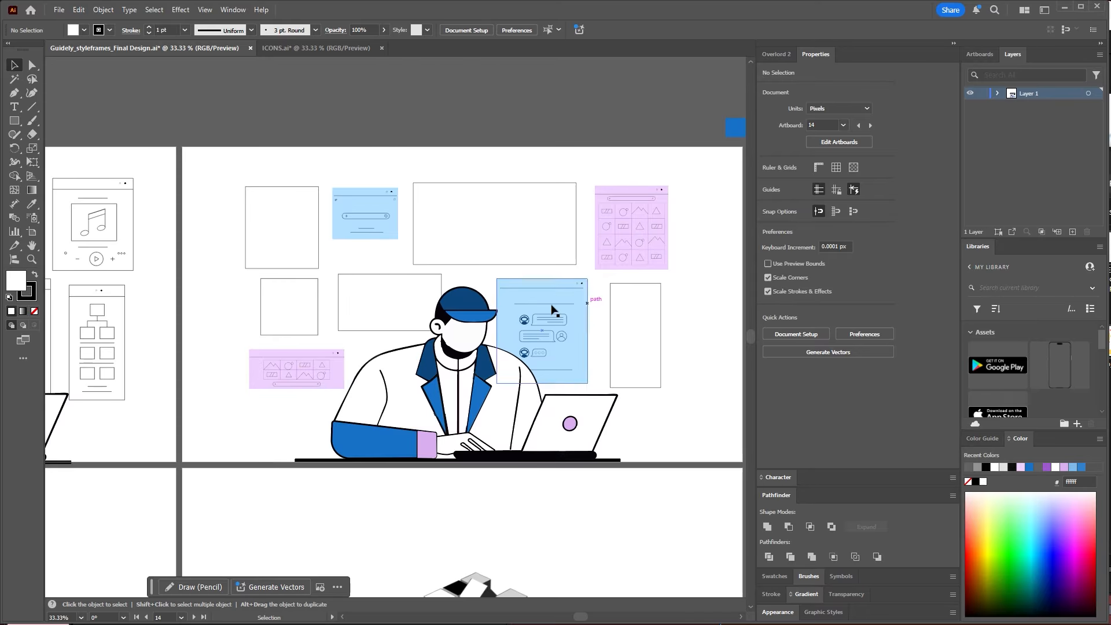
{"action": "scroll", "coordinate": [345, 207], "scroll_direction": "up", "scroll_amount": 4}
{"action": "left_click_drag", "start_coordinate": [314, 227], "coordinate": [273, 188]}
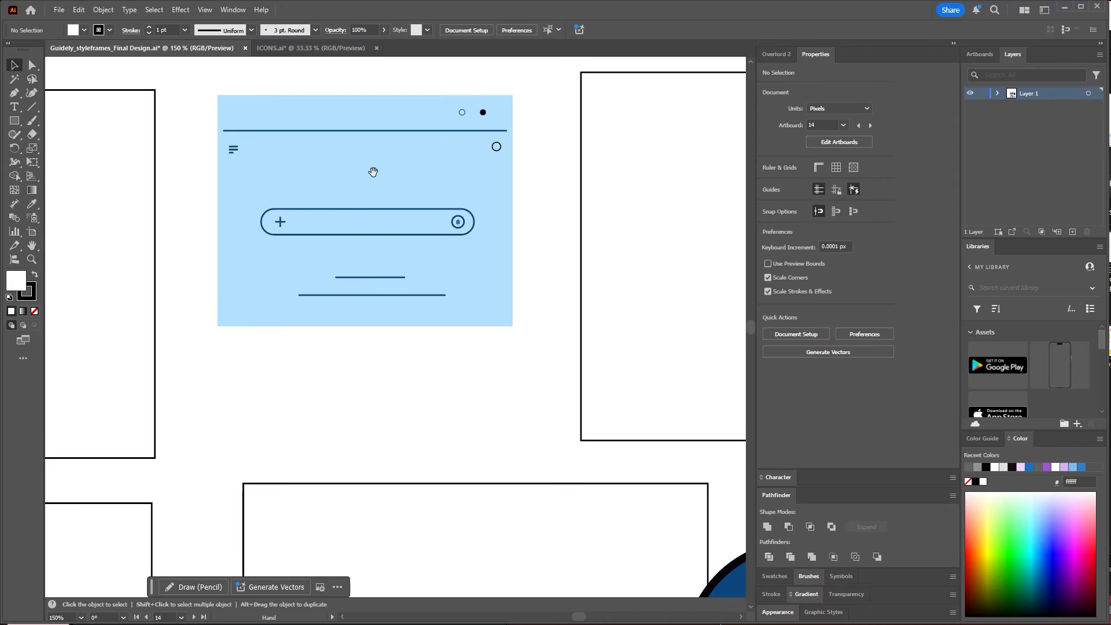
{"action": "scroll", "coordinate": [407, 256], "scroll_direction": "down", "scroll_amount": 5}
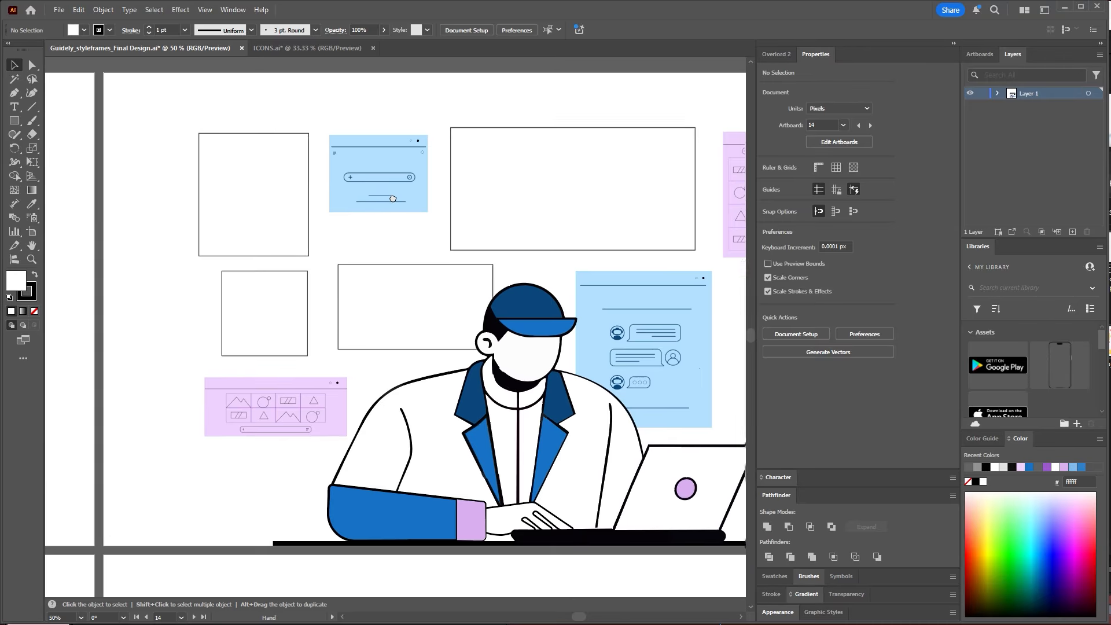
{"action": "scroll", "coordinate": [301, 344], "scroll_direction": "up", "scroll_amount": 4}
{"action": "scroll", "coordinate": [300, 344], "scroll_direction": "down", "scroll_amount": 2}
{"action": "left_click_drag", "start_coordinate": [450, 314], "coordinate": [354, 339]}
{"action": "left_click_drag", "start_coordinate": [467, 325], "coordinate": [378, 370]}
{"action": "scroll", "coordinate": [490, 345], "scroll_direction": "up", "scroll_amount": 2}
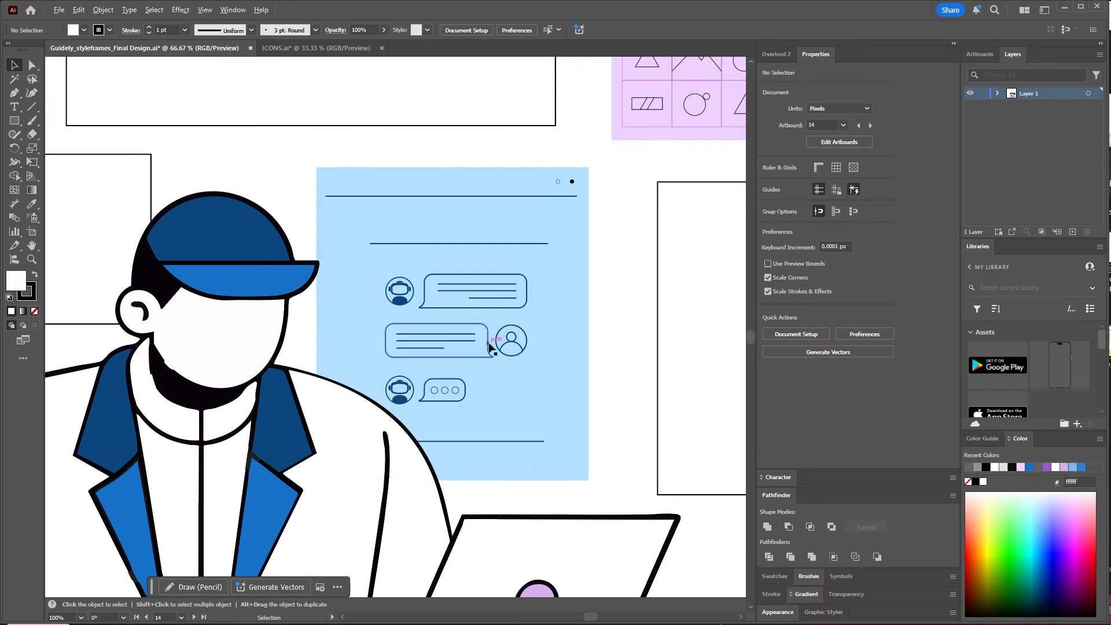
{"action": "scroll", "coordinate": [499, 327], "scroll_direction": "down", "scroll_amount": 2}
{"action": "left_click_drag", "start_coordinate": [595, 276], "coordinate": [540, 347]}
{"action": "scroll", "coordinate": [556, 208], "scroll_direction": "up", "scroll_amount": 1}
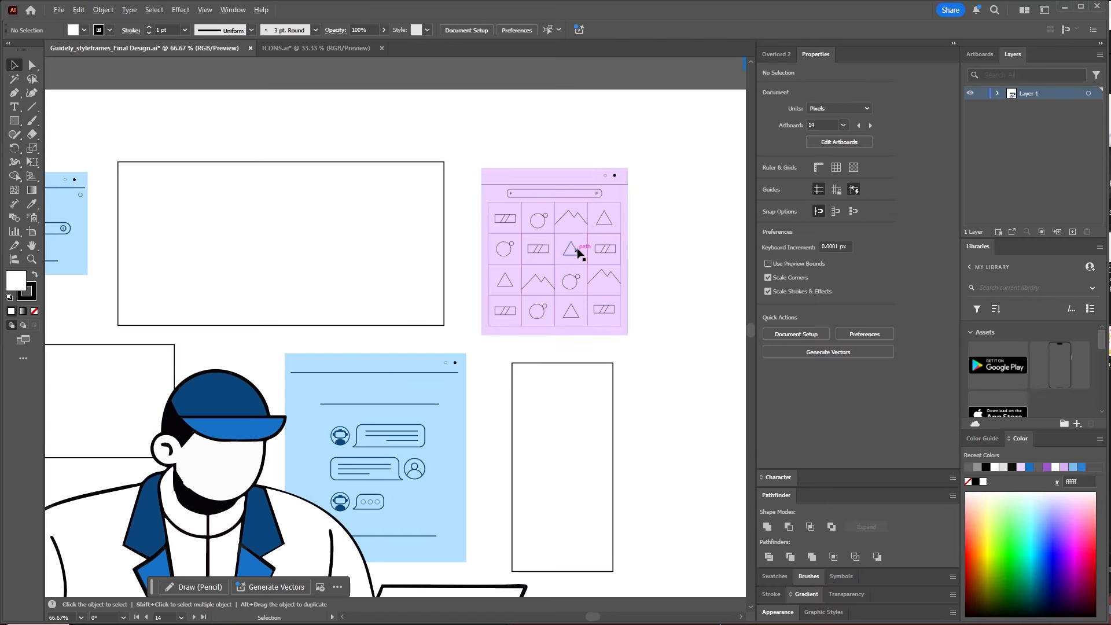
Examine the collage styleframe of people working, teaching and reading, including its panel colours and the swatches above it
{"action": "scroll", "coordinate": [579, 252], "scroll_direction": "down", "scroll_amount": 3}
{"action": "mouse_move", "coordinate": [519, 337]}
{"action": "left_mouse_down"}
{"action": "mouse_move", "coordinate": [554, 283]}
{"action": "mouse_move", "coordinate": [576, 306]}
{"action": "mouse_move", "coordinate": [296, 320]}
{"action": "left_mouse_up"}
{"action": "scroll", "coordinate": [607, 214], "scroll_direction": "up", "scroll_amount": 2}
{"action": "left_click_drag", "start_coordinate": [573, 288], "coordinate": [520, 290]}
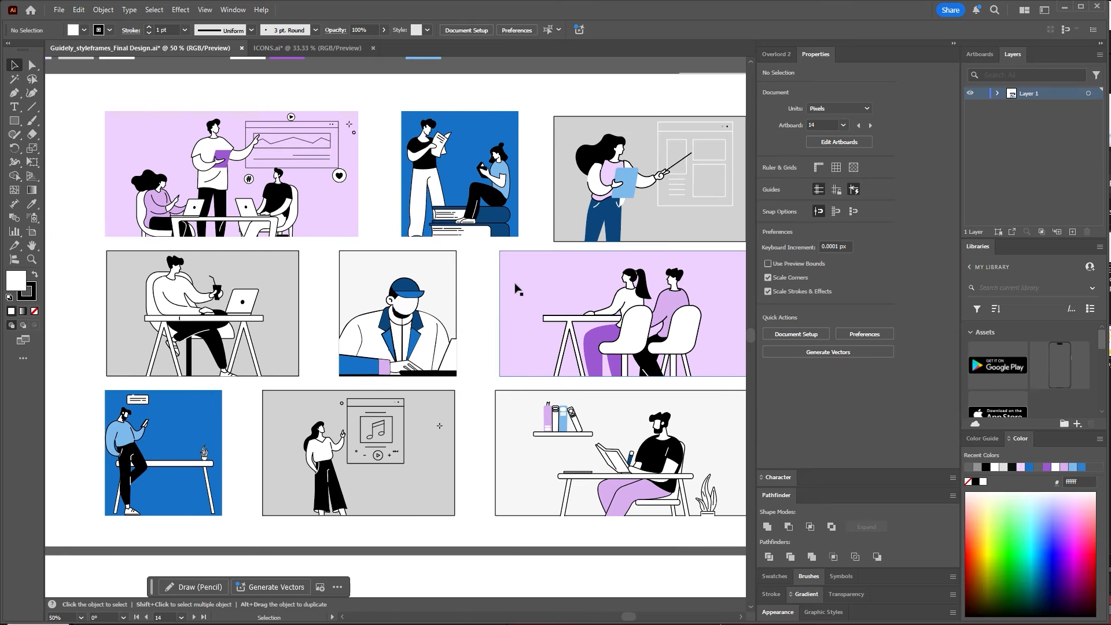
{"action": "scroll", "coordinate": [519, 291], "scroll_direction": "down", "scroll_amount": 2}
{"action": "scroll", "coordinate": [527, 296], "scroll_direction": "up", "scroll_amount": 1}
{"action": "left_click_drag", "start_coordinate": [454, 317], "coordinate": [472, 310]}
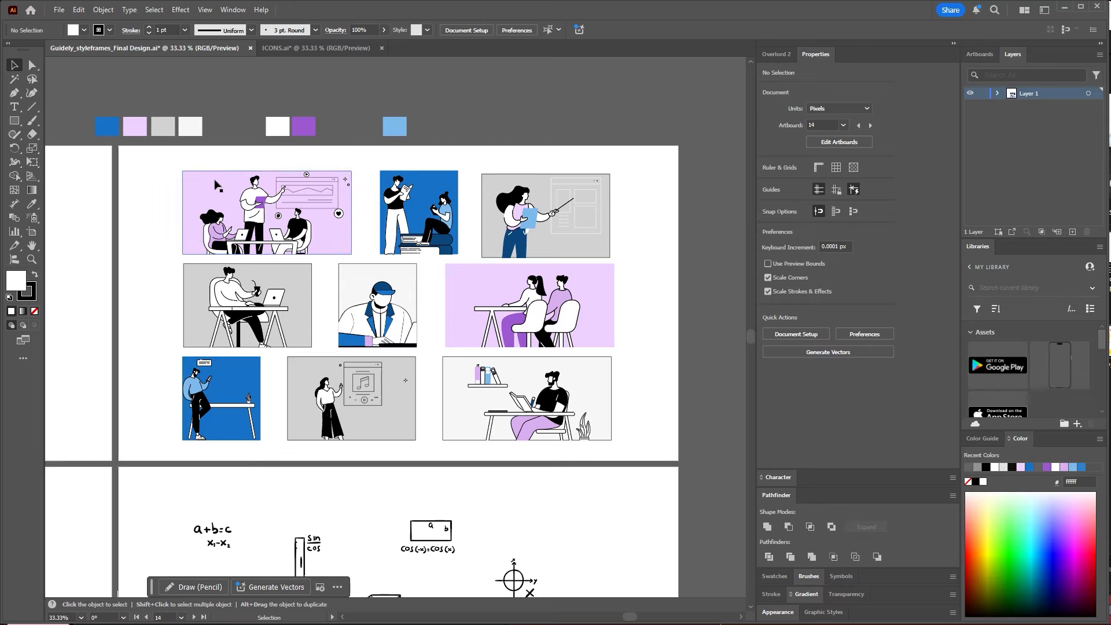
{"action": "scroll", "coordinate": [342, 239], "scroll_direction": "up", "scroll_amount": 2}
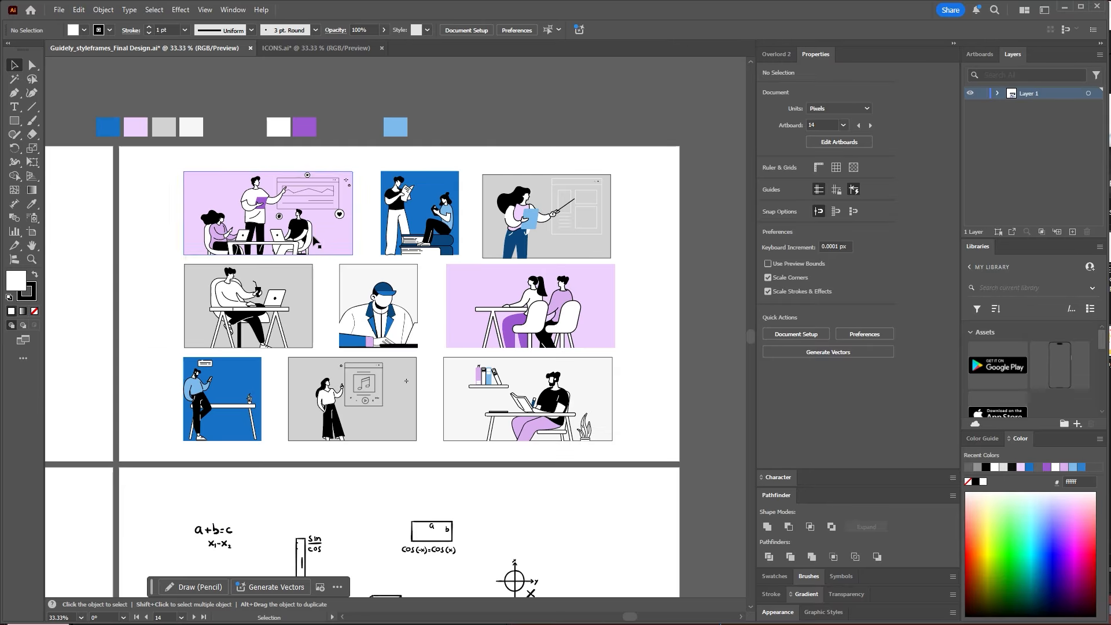
{"action": "scroll", "coordinate": [315, 241], "scroll_direction": "up", "scroll_amount": 1}
{"action": "scroll", "coordinate": [463, 270], "scroll_direction": "down", "scroll_amount": 1}
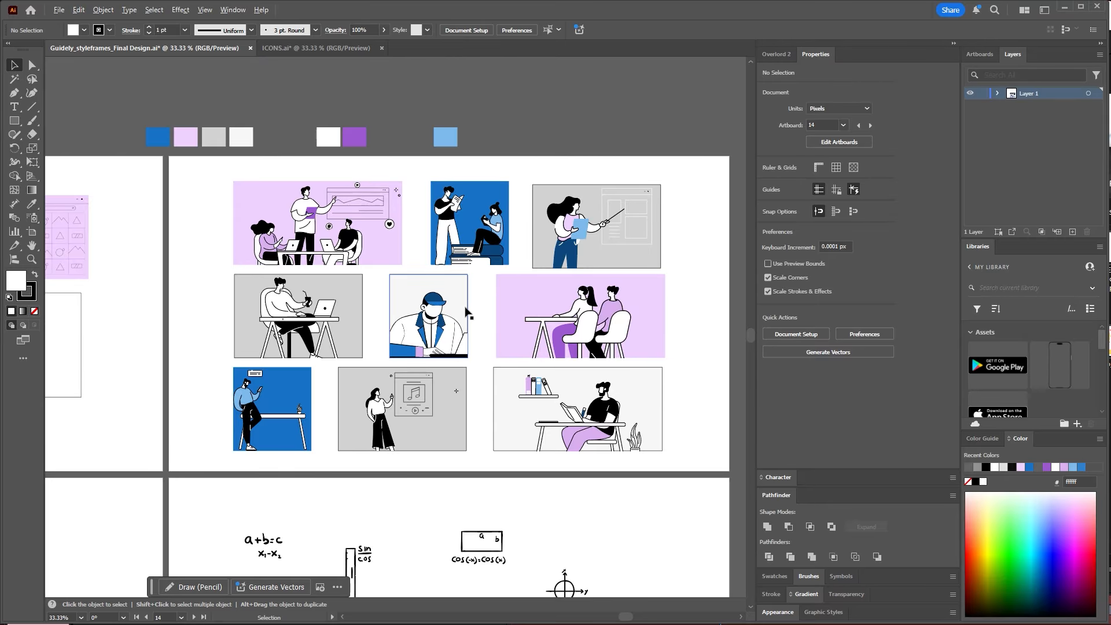
{"action": "scroll", "coordinate": [466, 309], "scroll_direction": "down", "scroll_amount": 1}
Select the flat cube-face image and survey the cube, logo and binary-code styleframes around it
{"action": "left_click_drag", "start_coordinate": [261, 422], "coordinate": [614, 216]}
{"action": "left_click_drag", "start_coordinate": [160, 331], "coordinate": [488, 267]}
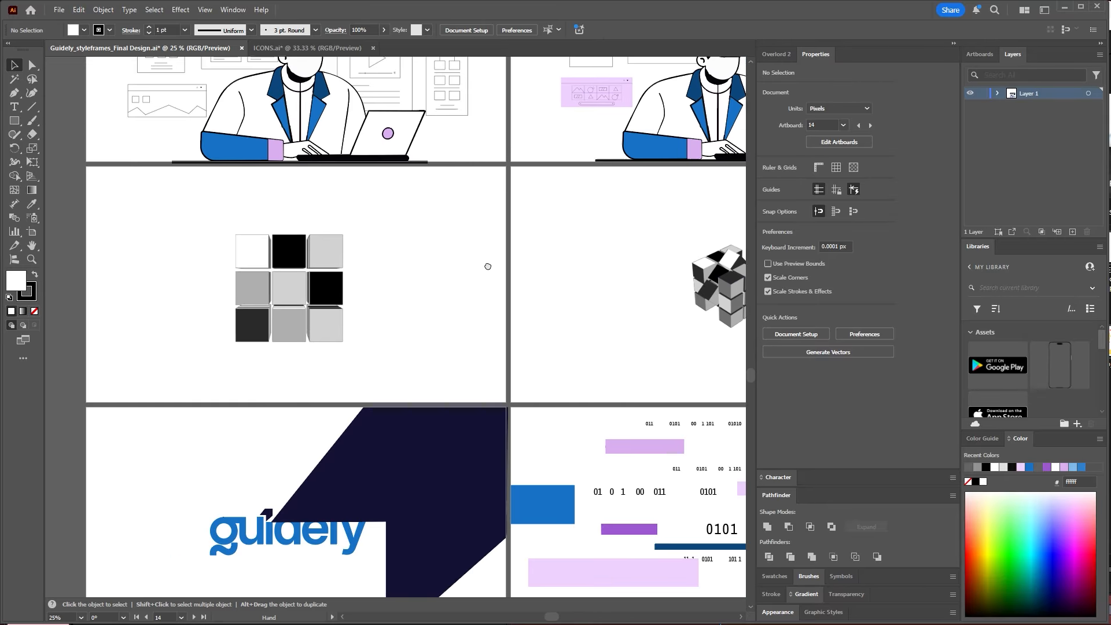
{"action": "scroll", "coordinate": [488, 267], "scroll_direction": "down", "scroll_amount": 1}
{"action": "left_click", "coordinate": [252, 289]}
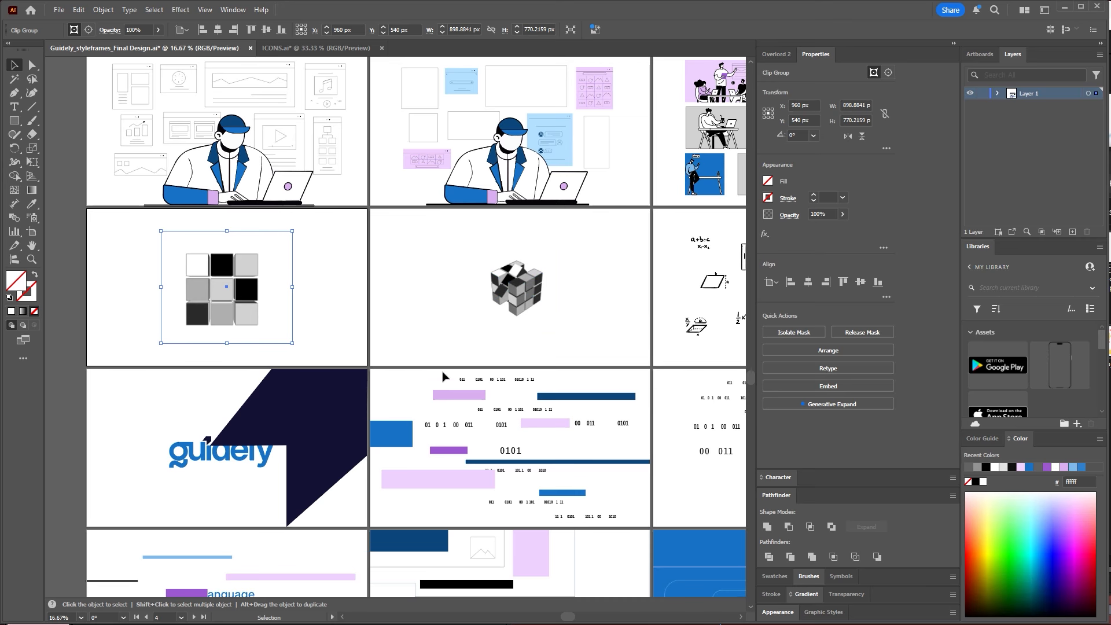
{"action": "scroll", "coordinate": [443, 373], "scroll_direction": "down", "scroll_amount": 1}
{"action": "left_click_drag", "start_coordinate": [585, 357], "coordinate": [498, 352]}
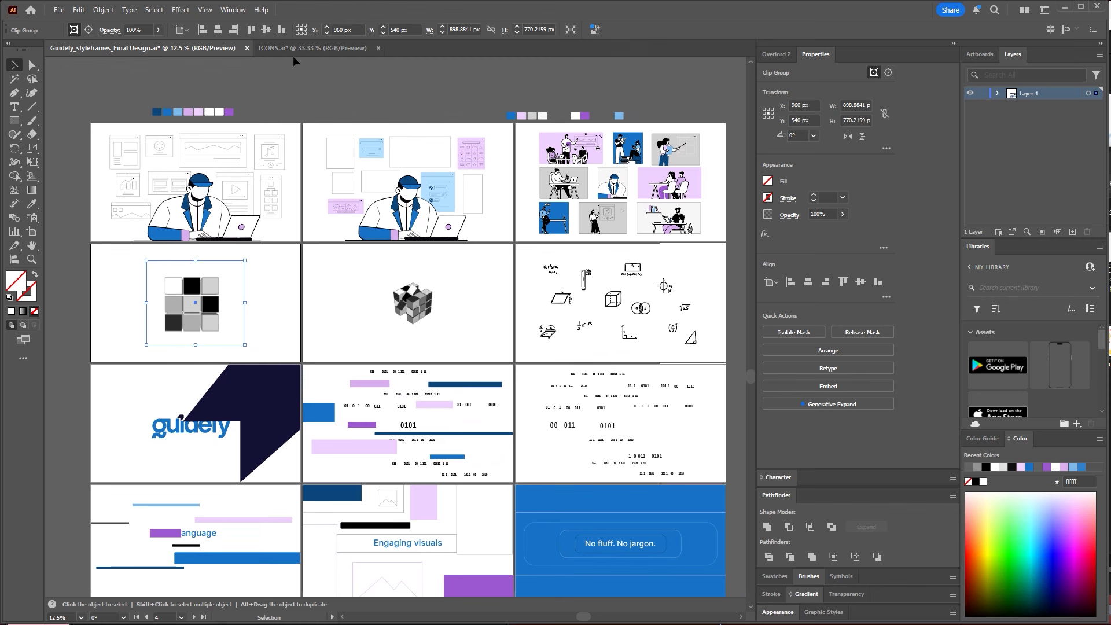
Open the recent file Guidely_selected.ai
{"action": "left_click", "coordinate": [58, 10]}
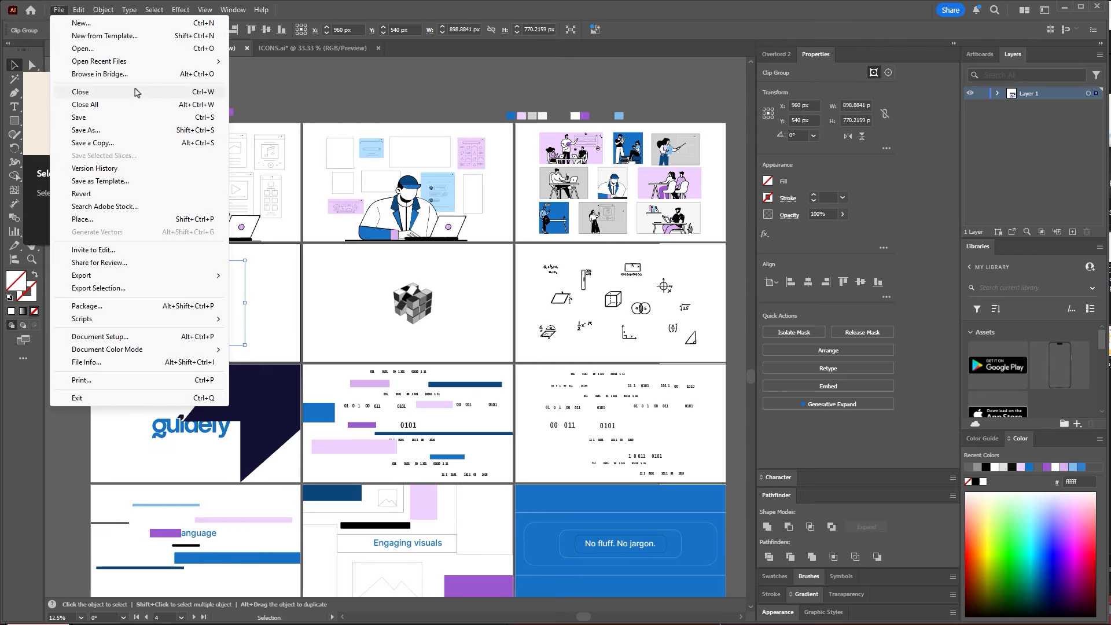
{"action": "mouse_move", "coordinate": [137, 61]}
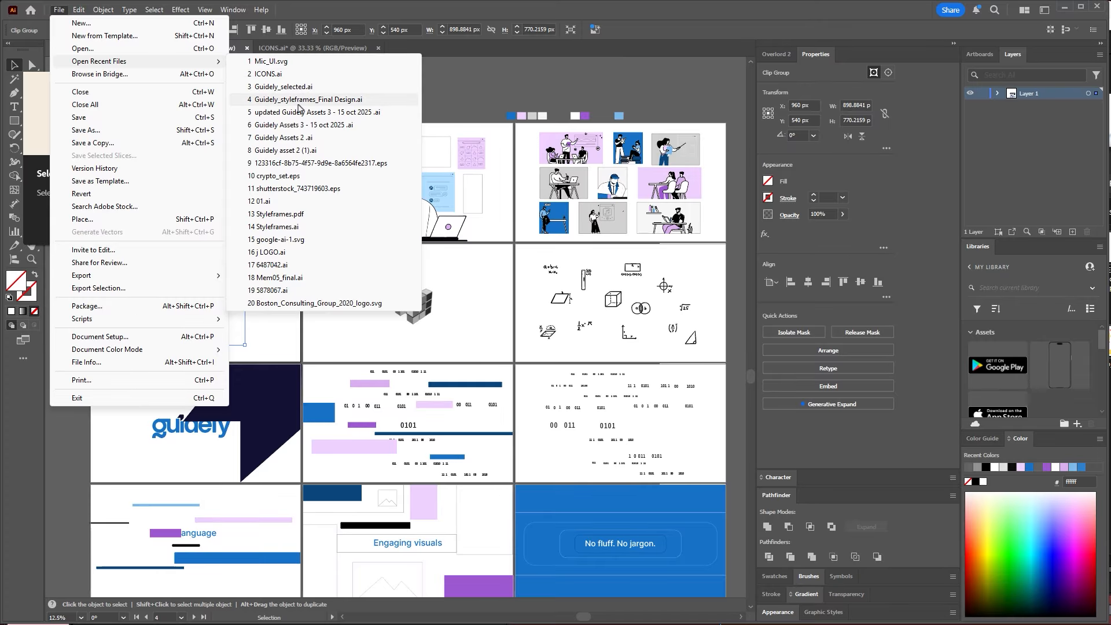
{"action": "left_click", "coordinate": [283, 86]}
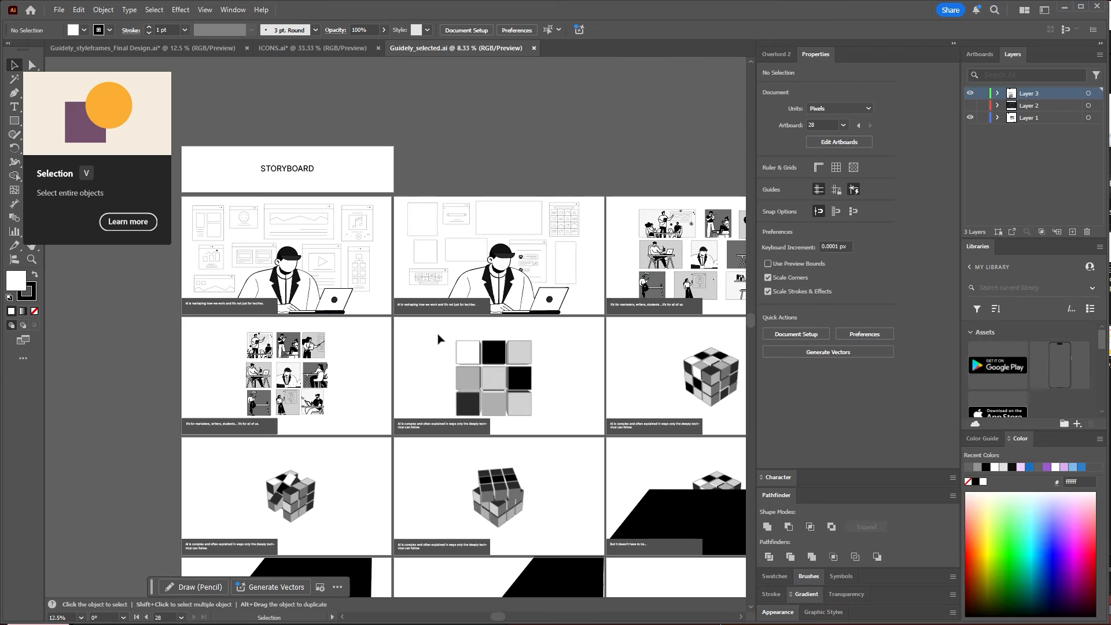
Examine the storyboard's opening frames, from the man at the laptop through the cube sequence to the Guidely logo reveal
{"action": "left_click_drag", "start_coordinate": [446, 221], "coordinate": [360, 290]}
{"action": "left_click_drag", "start_coordinate": [379, 436], "coordinate": [310, 315]}
{"action": "left_click_drag", "start_coordinate": [288, 367], "coordinate": [325, 206]}
{"action": "left_click_drag", "start_coordinate": [428, 323], "coordinate": [310, 205]}
{"action": "left_click_drag", "start_coordinate": [488, 298], "coordinate": [442, 387]}
{"action": "left_click_drag", "start_coordinate": [439, 476], "coordinate": [338, 355]}
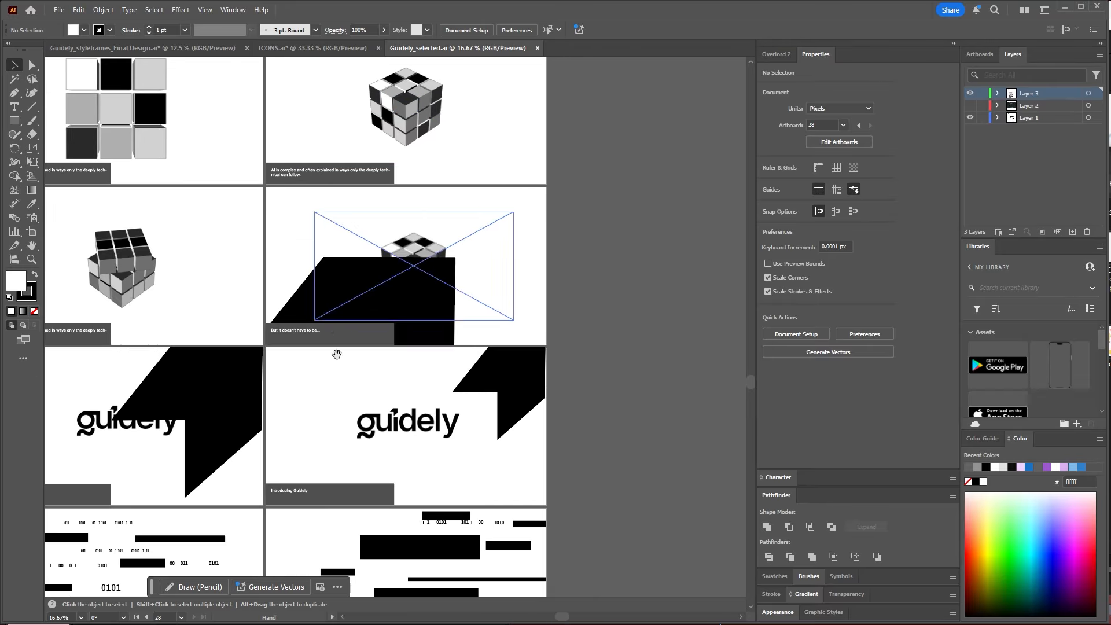
{"action": "left_click_drag", "start_coordinate": [217, 388], "coordinate": [474, 405]}
{"action": "left_click_drag", "start_coordinate": [411, 467], "coordinate": [345, 303]}
{"action": "left_click_drag", "start_coordinate": [196, 332], "coordinate": [431, 377]}
{"action": "left_click_drag", "start_coordinate": [523, 180], "coordinate": [367, 388]}
{"action": "scroll", "coordinate": [410, 354], "scroll_direction": "down", "scroll_amount": 2}
{"action": "left_click_drag", "start_coordinate": [409, 355], "coordinate": [332, 261]}
{"action": "scroll", "coordinate": [414, 77], "scroll_direction": "up", "scroll_amount": 1}
{"action": "scroll", "coordinate": [414, 75], "scroll_direction": "up", "scroll_amount": 2}
{"action": "left_click_drag", "start_coordinate": [506, 350], "coordinate": [528, 202]}
{"action": "left_click_drag", "start_coordinate": [487, 440], "coordinate": [478, 271]}
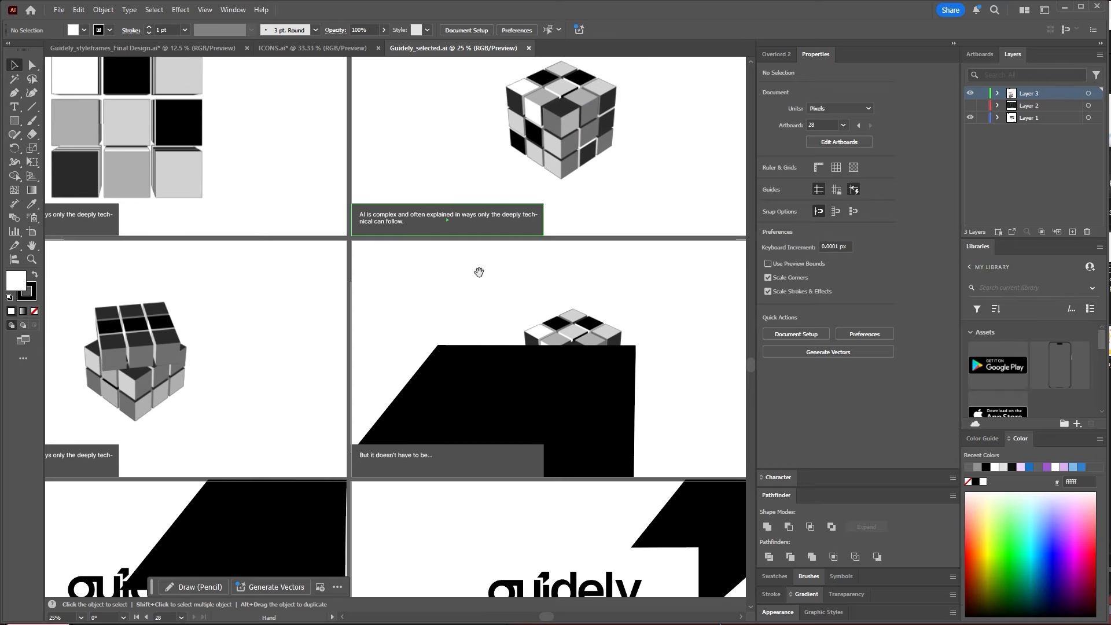
Examine the remaining storyboard frames, from binary code and plain language to the visuals, chat and closing logo frames
{"action": "scroll", "coordinate": [430, 346], "scroll_direction": "down", "scroll_amount": 3}
{"action": "left_click_drag", "start_coordinate": [429, 414], "coordinate": [452, 243]}
{"action": "left_click_drag", "start_coordinate": [440, 435], "coordinate": [454, 276]}
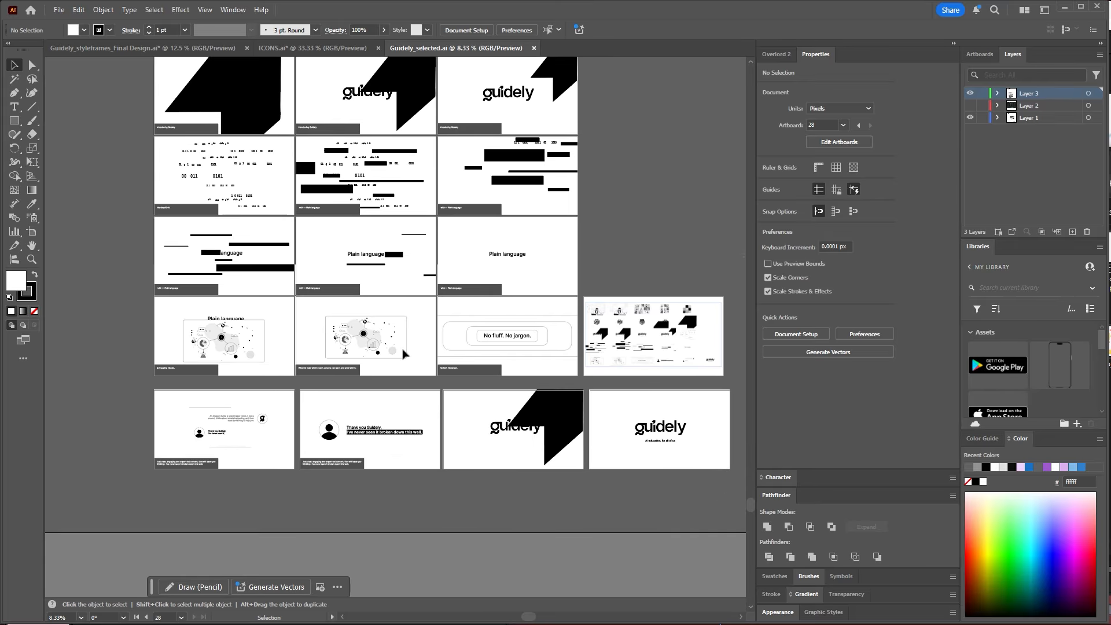
{"action": "scroll", "coordinate": [405, 353], "scroll_direction": "up", "scroll_amount": 2}
{"action": "left_click_drag", "start_coordinate": [498, 361], "coordinate": [593, 372]}
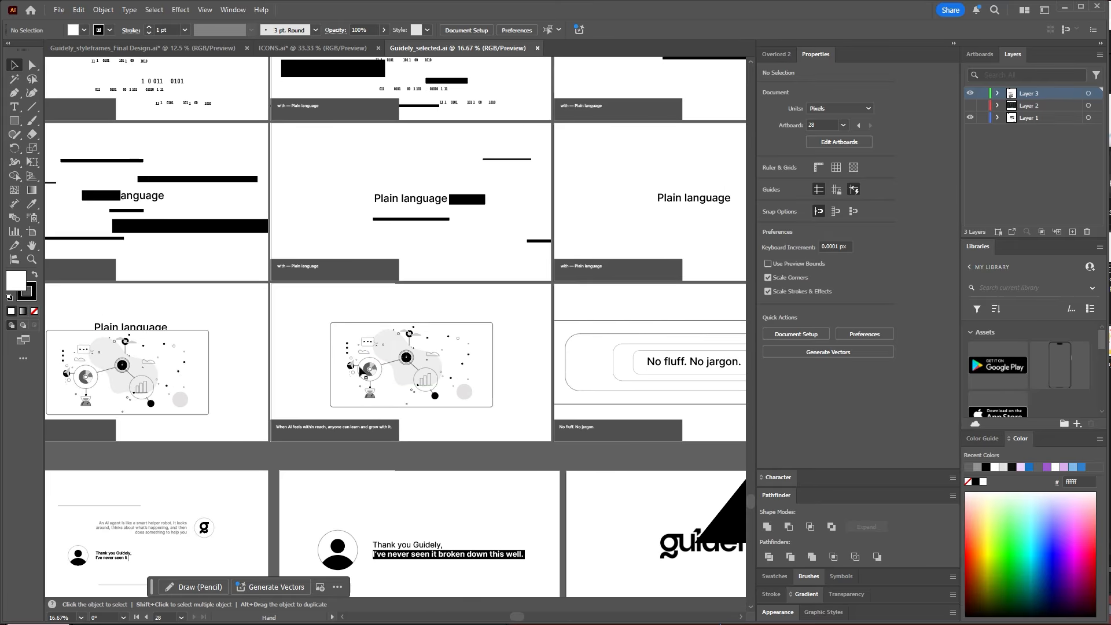
{"action": "scroll", "coordinate": [198, 358], "scroll_direction": "up", "scroll_amount": 2}
{"action": "left_click_drag", "start_coordinate": [238, 342], "coordinate": [454, 337]}
{"action": "left_click_drag", "start_coordinate": [416, 396], "coordinate": [356, 376]}
{"action": "left_click_drag", "start_coordinate": [683, 377], "coordinate": [309, 387]}
{"action": "scroll", "coordinate": [519, 381], "scroll_direction": "down", "scroll_amount": 4}
{"action": "left_click_drag", "start_coordinate": [621, 309], "coordinate": [438, 360]}
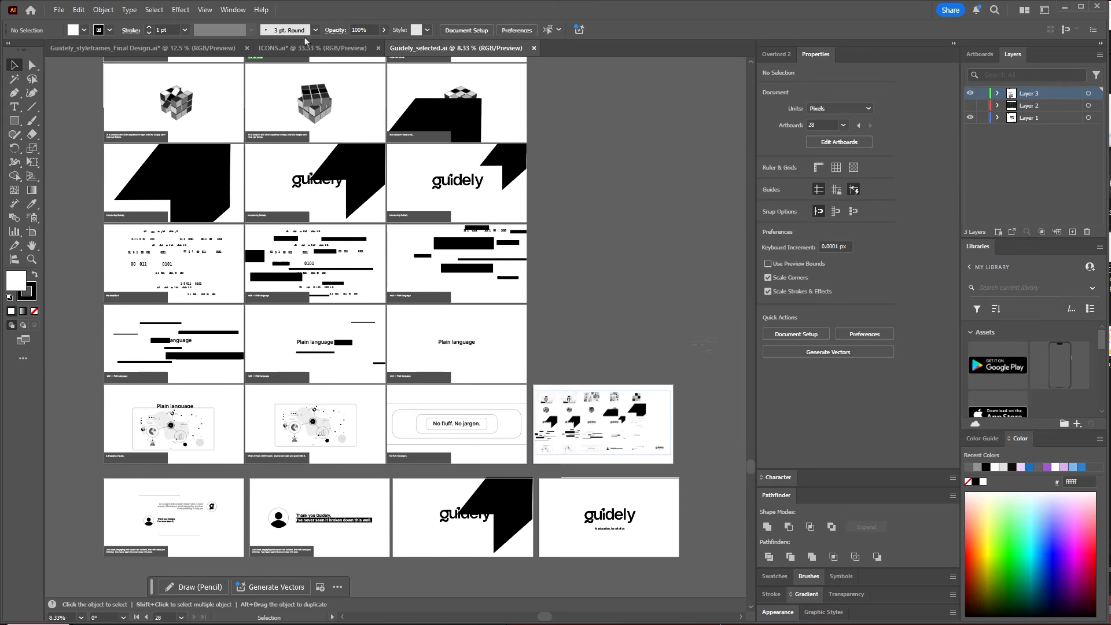
Return to Guidely_styleframes_Final Design.ai and compare its coloured character, collage and cube frames with the storyboard
{"action": "left_click", "coordinate": [182, 44]}
{"action": "scroll", "coordinate": [386, 319], "scroll_direction": "down", "scroll_amount": 2}
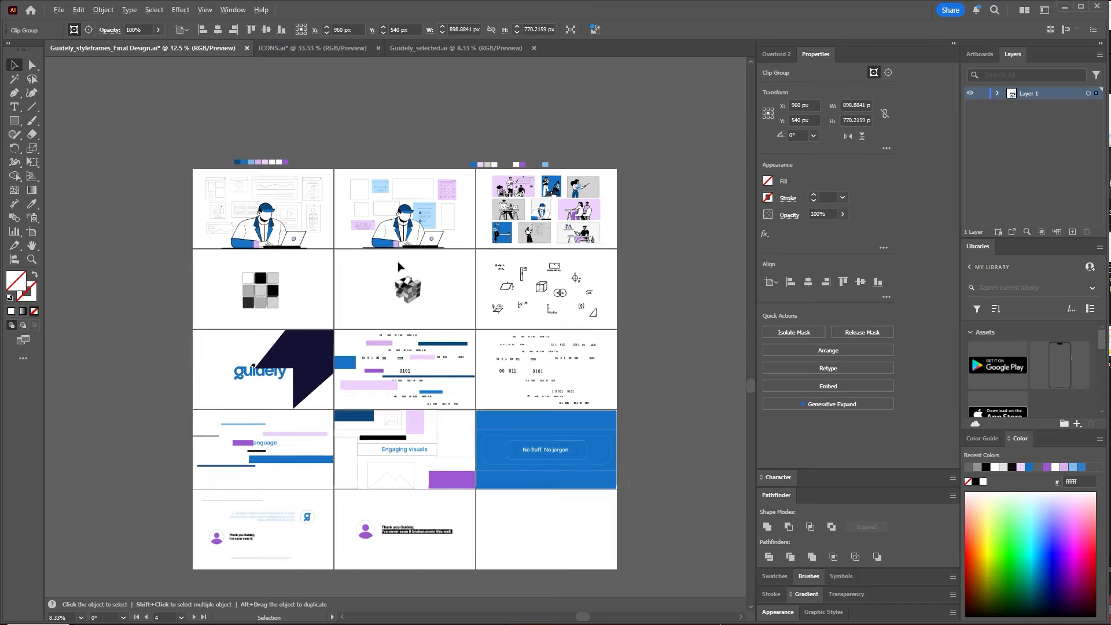
{"action": "scroll", "coordinate": [386, 319], "scroll_direction": "up", "scroll_amount": 2}
{"action": "left_click_drag", "start_coordinate": [677, 271], "coordinate": [609, 385]}
{"action": "scroll", "coordinate": [538, 254], "scroll_direction": "up", "scroll_amount": 3}
{"action": "left_click_drag", "start_coordinate": [281, 384], "coordinate": [372, 293]}
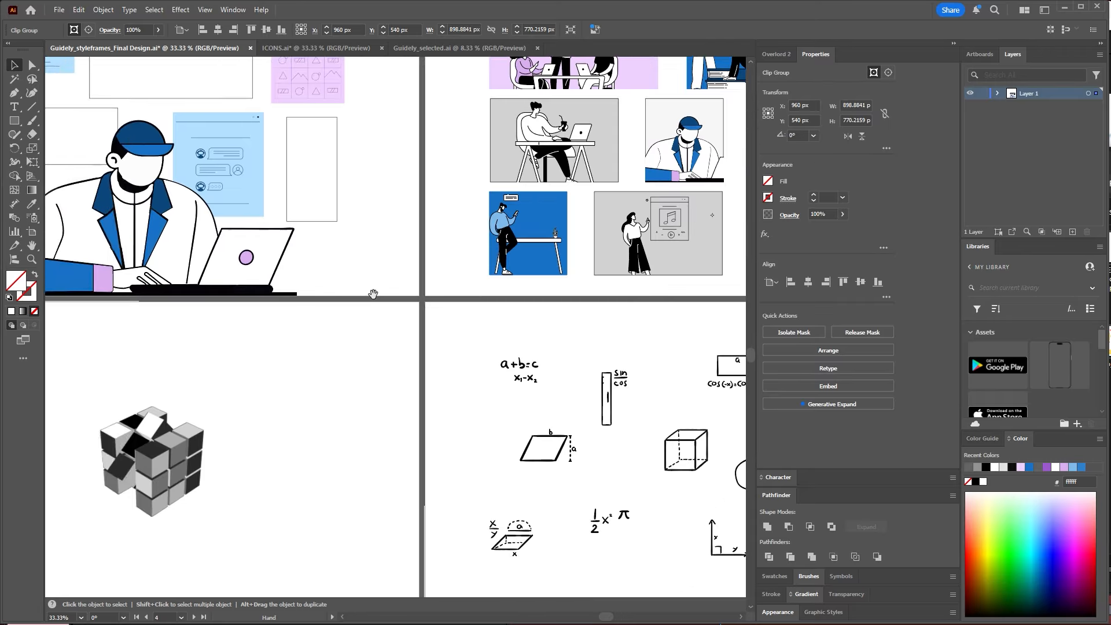
{"action": "scroll", "coordinate": [378, 316], "scroll_direction": "down", "scroll_amount": 1}
{"action": "scroll", "coordinate": [410, 384], "scroll_direction": "down", "scroll_amount": 1}
{"action": "scroll", "coordinate": [520, 254], "scroll_direction": "up", "scroll_amount": 1}
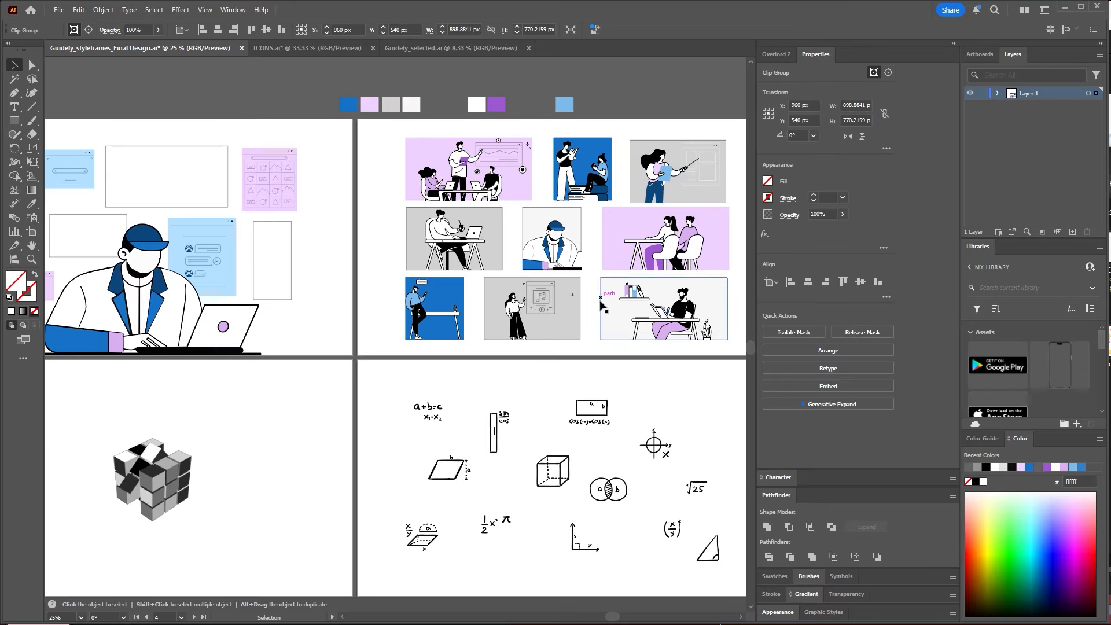
Examine the styleframe of hand-drawn math formulas and geometric sketches beside the cube frame
{"action": "left_click_drag", "start_coordinate": [624, 366], "coordinate": [521, 211]}
{"action": "left_click_drag", "start_coordinate": [504, 340], "coordinate": [607, 273]}
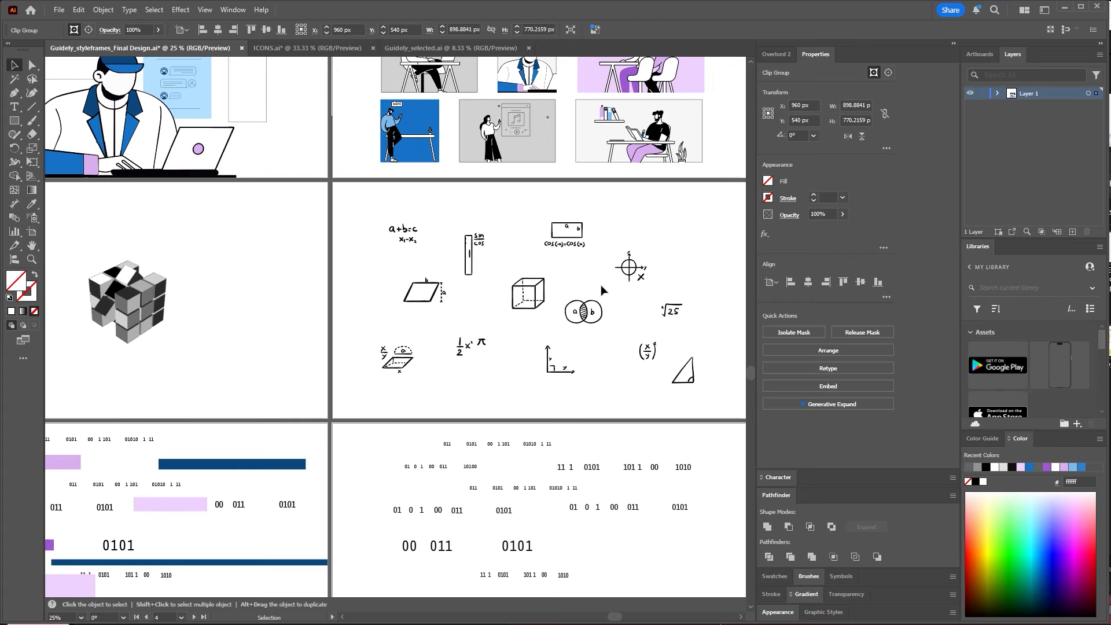
{"action": "left_click_drag", "start_coordinate": [536, 287], "coordinate": [475, 310]}
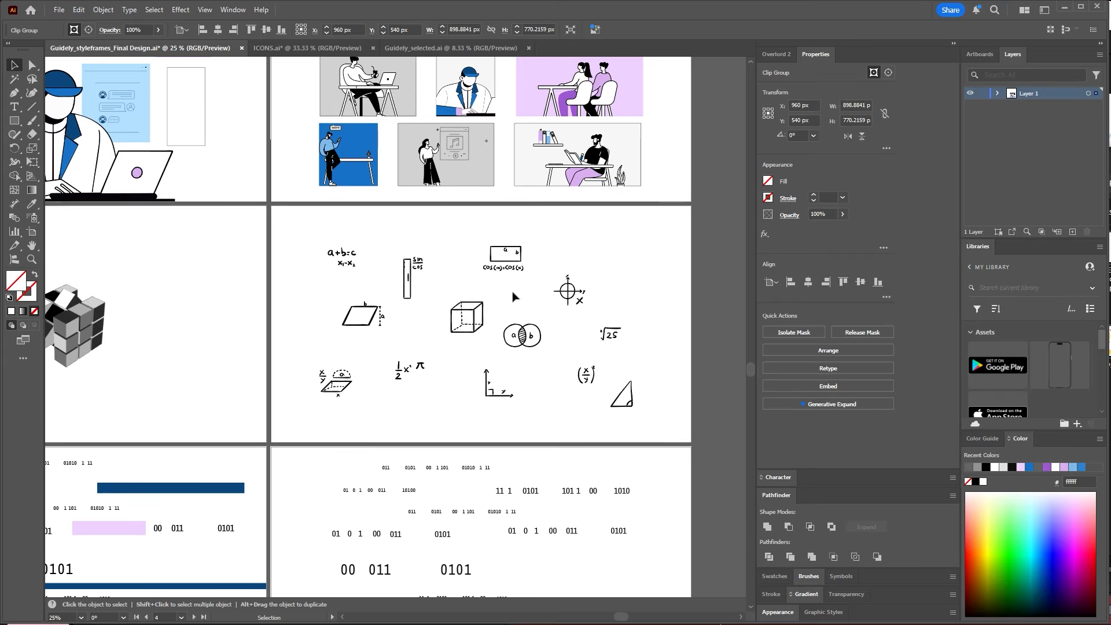
{"action": "scroll", "coordinate": [454, 281], "scroll_direction": "up", "scroll_amount": 2}
{"action": "scroll", "coordinate": [538, 279], "scroll_direction": "down", "scroll_amount": 2}
{"action": "left_click_drag", "start_coordinate": [584, 278], "coordinate": [565, 305]}
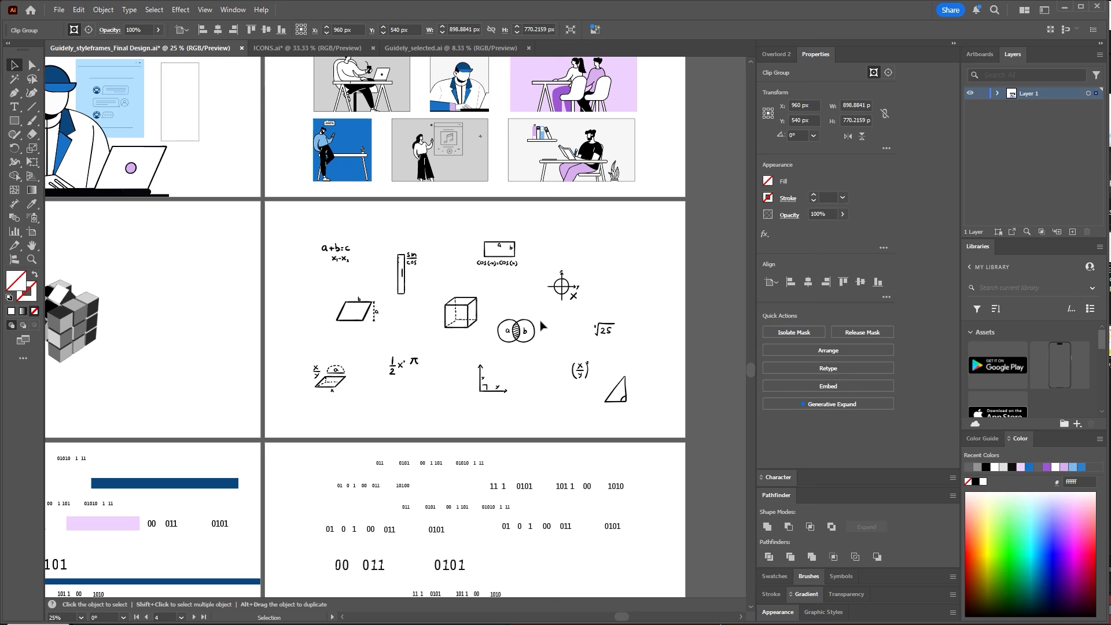
{"action": "scroll", "coordinate": [493, 298], "scroll_direction": "up", "scroll_amount": 1}
{"action": "scroll", "coordinate": [494, 290], "scroll_direction": "down", "scroll_amount": 2}
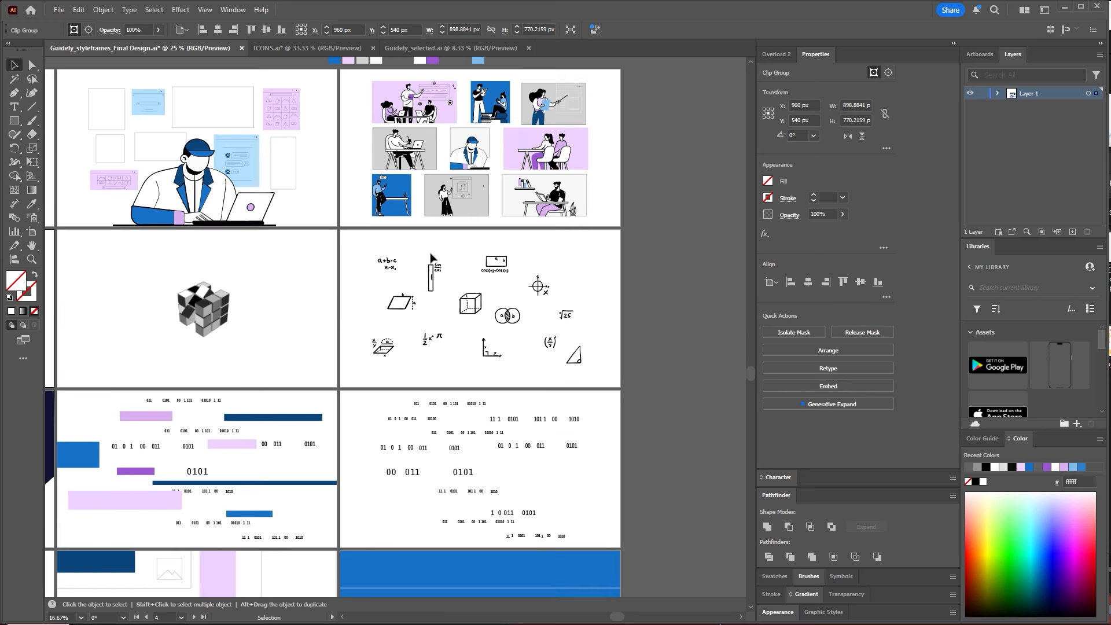
{"action": "left_click_drag", "start_coordinate": [498, 287], "coordinate": [560, 264]}
{"action": "left_click_drag", "start_coordinate": [434, 288], "coordinate": [506, 261]}
Review the logo, binary-code, plain-language, engaging-visuals and chat styleframes, ending with an overview of all artboards
{"action": "scroll", "coordinate": [385, 307], "scroll_direction": "down", "scroll_amount": 1}
{"action": "mouse_move", "coordinate": [546, 456]}
{"action": "left_mouse_down"}
{"action": "mouse_move", "coordinate": [441, 345]}
{"action": "mouse_move", "coordinate": [446, 322]}
{"action": "mouse_move", "coordinate": [474, 333]}
{"action": "mouse_move", "coordinate": [403, 359]}
{"action": "left_mouse_up"}
{"action": "scroll", "coordinate": [262, 313], "scroll_direction": "up", "scroll_amount": 1}
{"action": "left_click_drag", "start_coordinate": [526, 359], "coordinate": [541, 389]}
{"action": "left_click_drag", "start_coordinate": [449, 377], "coordinate": [560, 377]}
{"action": "left_click_drag", "start_coordinate": [347, 235], "coordinate": [413, 346]}
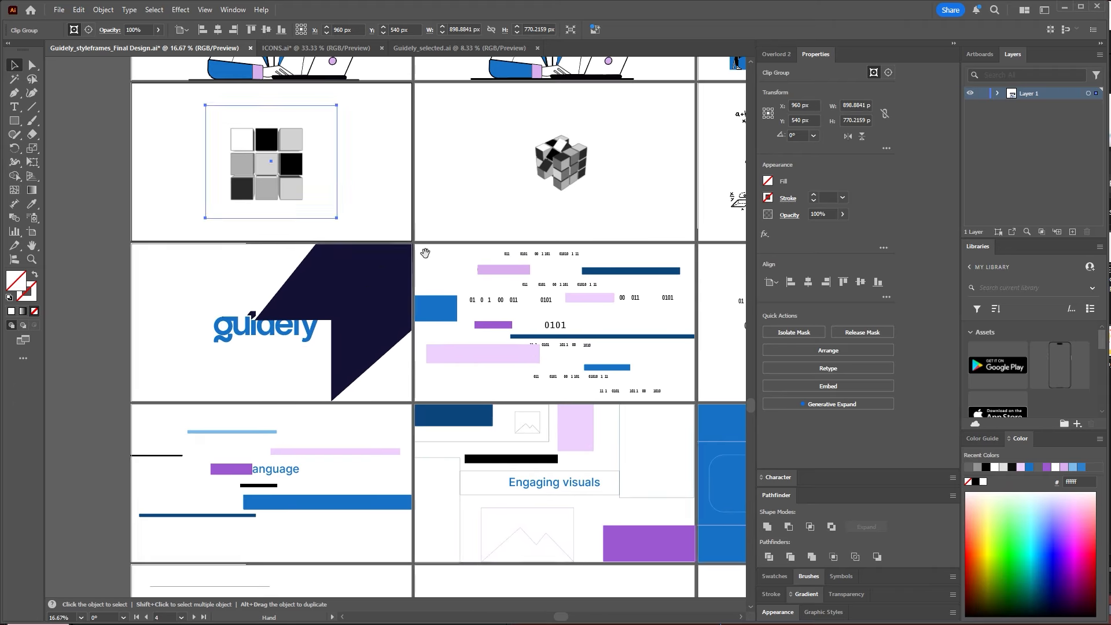
{"action": "left_click_drag", "start_coordinate": [426, 253], "coordinate": [394, 388]}
{"action": "left_click_drag", "start_coordinate": [410, 223], "coordinate": [359, 309]}
{"action": "left_click_drag", "start_coordinate": [577, 354], "coordinate": [409, 228]}
{"action": "left_click_drag", "start_coordinate": [393, 382], "coordinate": [459, 217]}
{"action": "left_click_drag", "start_coordinate": [514, 328], "coordinate": [552, 235]}
{"action": "mouse_move", "coordinate": [447, 247]}
{"action": "left_mouse_down"}
{"action": "mouse_move", "coordinate": [491, 238]}
{"action": "mouse_move", "coordinate": [520, 214]}
{"action": "left_mouse_up"}
{"action": "left_click_drag", "start_coordinate": [395, 290], "coordinate": [478, 239]}
{"action": "left_click_drag", "start_coordinate": [565, 321], "coordinate": [569, 278]}
{"action": "left_click_drag", "start_coordinate": [552, 293], "coordinate": [374, 395]}
{"action": "left_click_drag", "start_coordinate": [345, 296], "coordinate": [324, 452]}
{"action": "scroll", "coordinate": [402, 321], "scroll_direction": "down", "scroll_amount": 1}
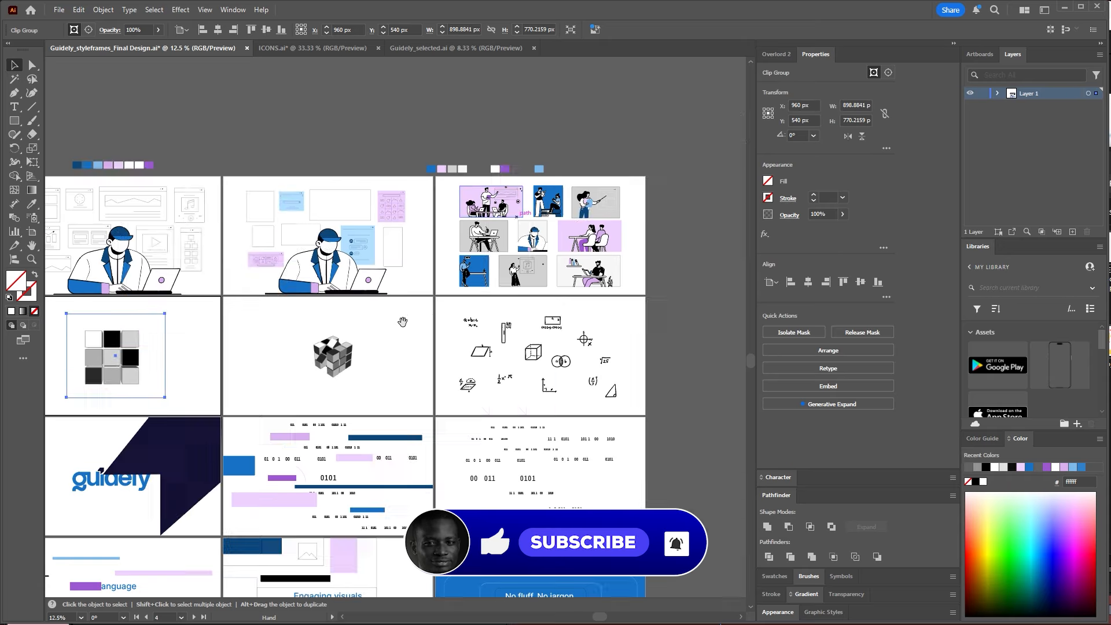
{"action": "scroll", "coordinate": [440, 320], "scroll_direction": "down", "scroll_amount": 1}
{"action": "left_click_drag", "start_coordinate": [416, 353], "coordinate": [425, 277]}
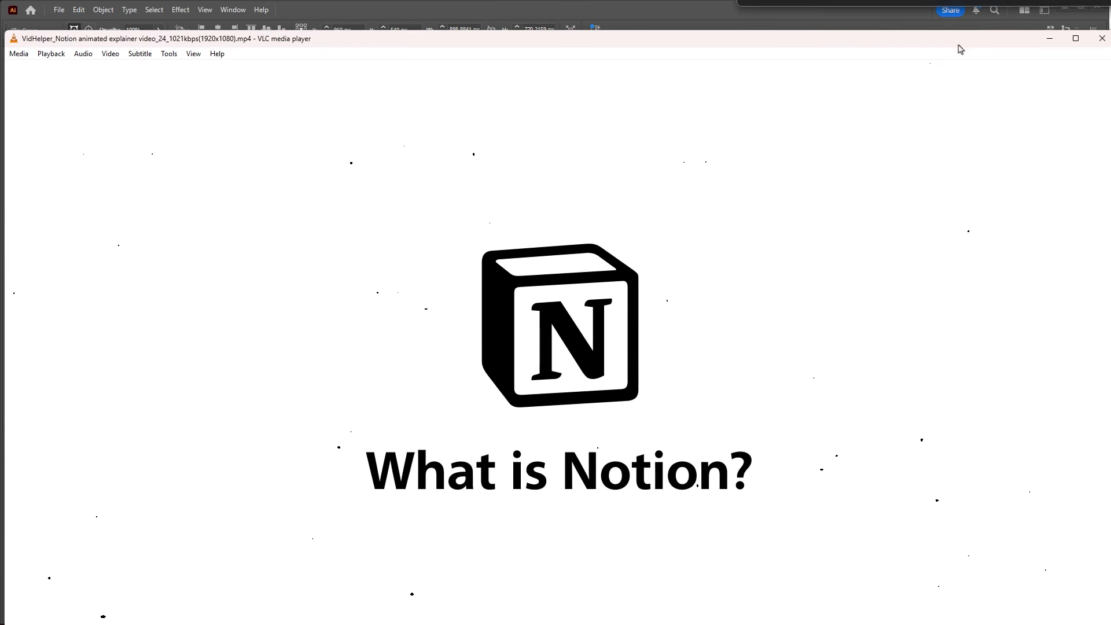
In VLC media player, shrink the window to fit the screen and play the Notion explainer video from the beginning
{"action": "left_click_drag", "start_coordinate": [1110, 624], "coordinate": [1028, 604]}
{"action": "left_click_drag", "start_coordinate": [70, 578], "coordinate": [35, 579]}
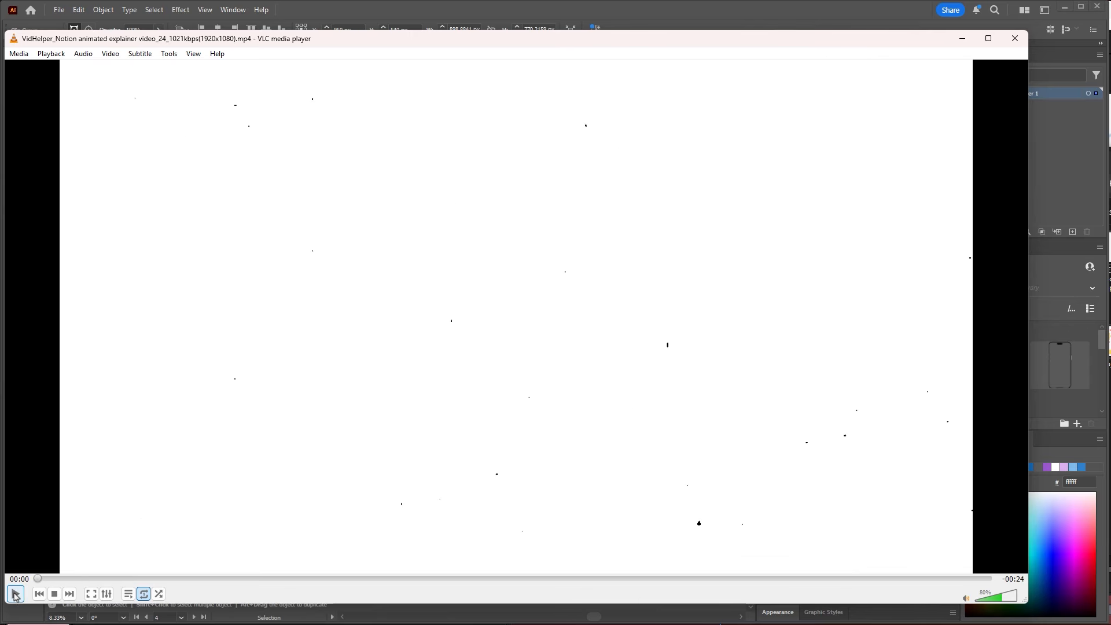
{"action": "left_click", "coordinate": [16, 595]}
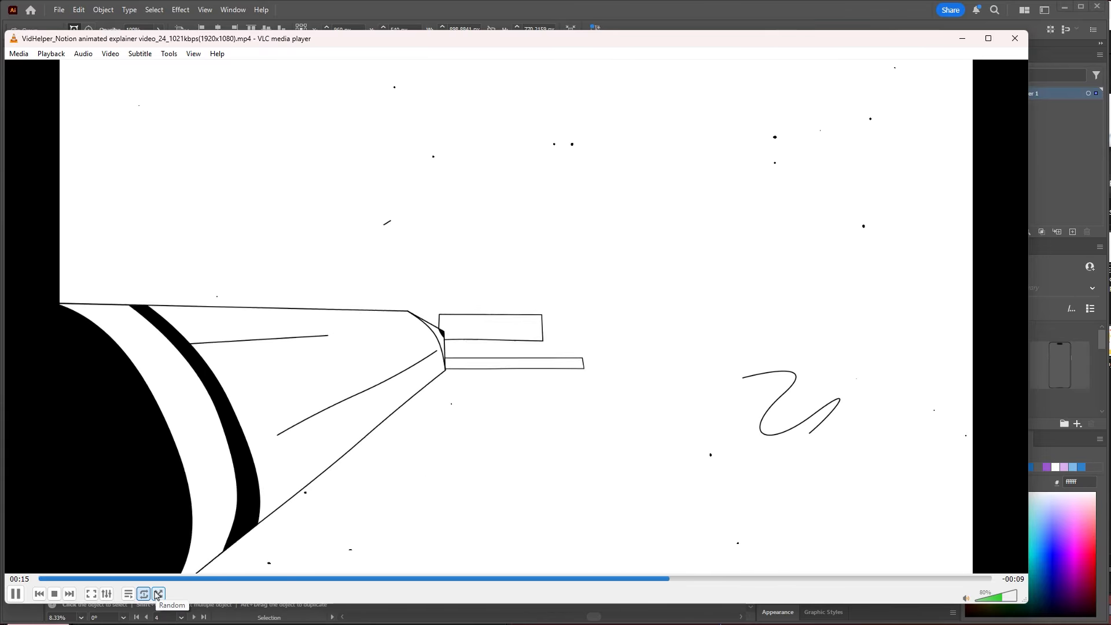
Lower the Notion video's volume and close the player
{"action": "scroll", "coordinate": [298, 315], "scroll_direction": "down", "scroll_amount": 7}
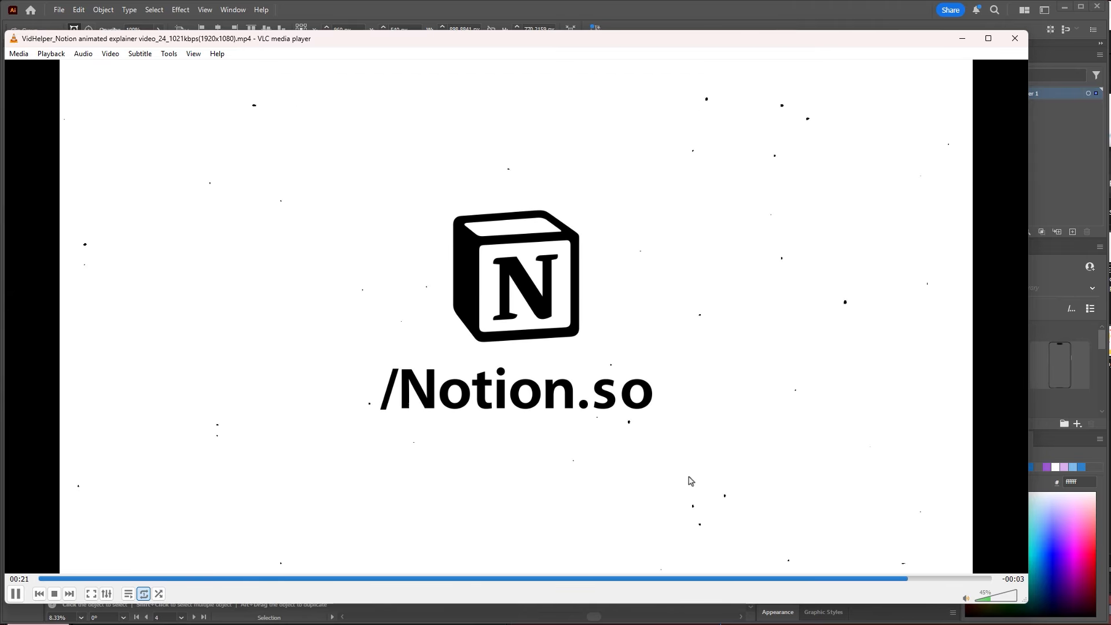
{"action": "left_click", "coordinate": [1014, 39]}
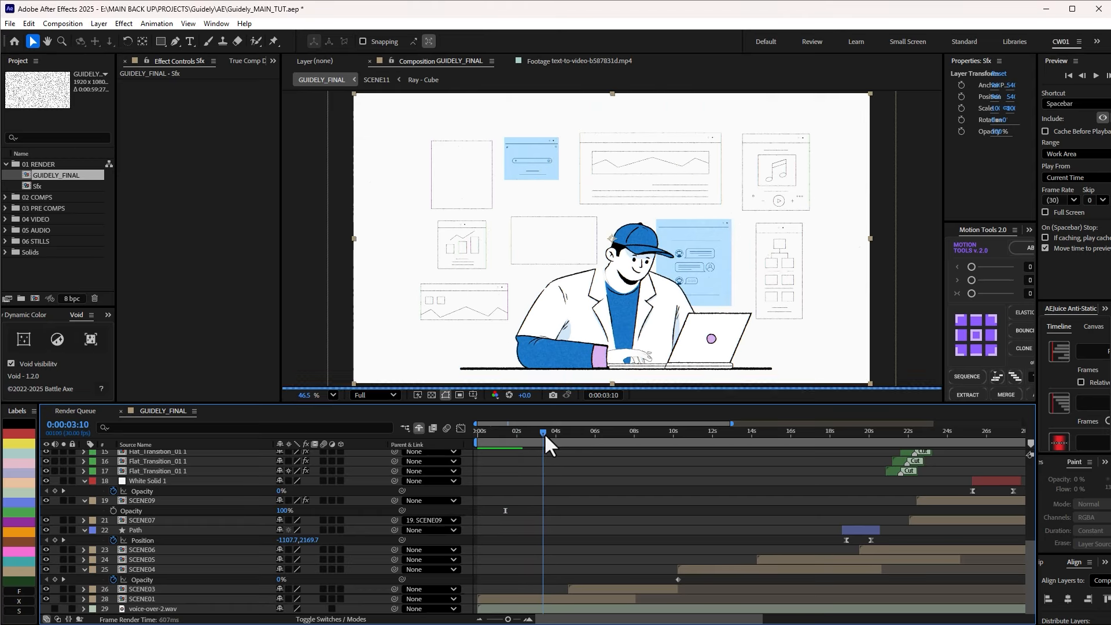
In After Effects, move the GUIDELY_FINAL composition's current time to 0:00:06:14 to view the character collage scene
{"action": "left_click", "coordinate": [605, 433]}
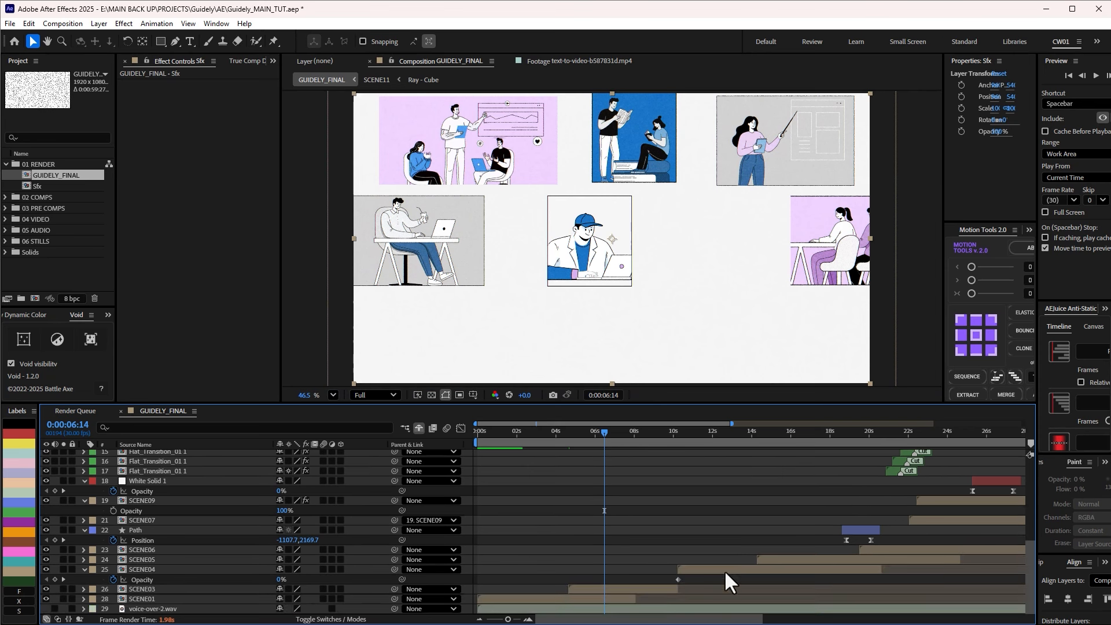
Move the GUIDELY_FINAL composition's current time to 0:00:01:22 and open the SCENE01 precomposition
{"action": "left_click", "coordinate": [713, 610]}
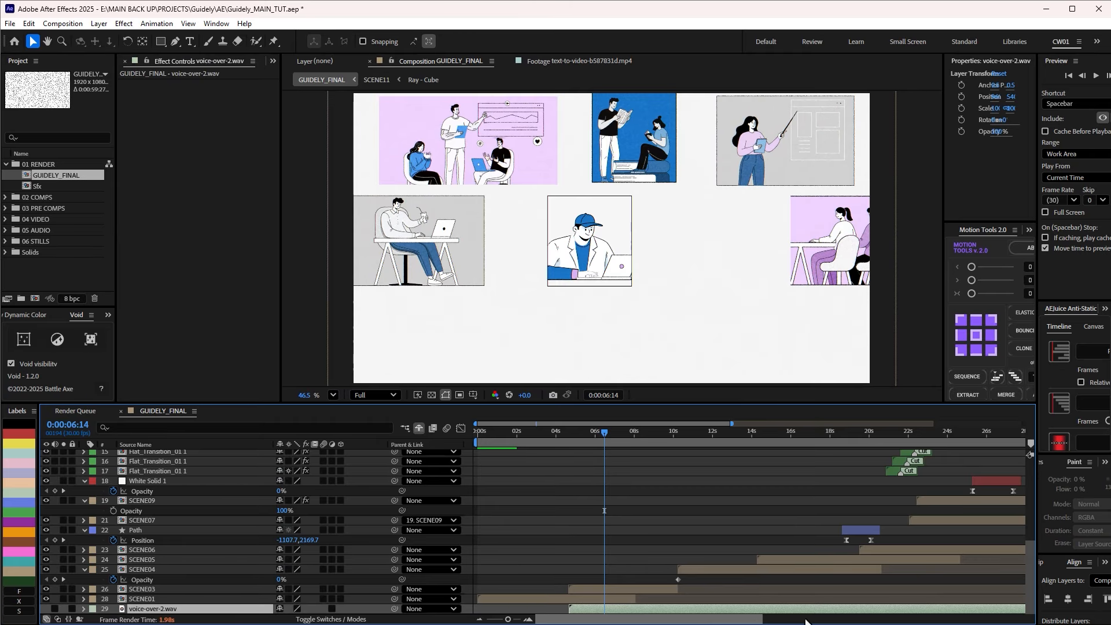
{"action": "left_click_drag", "start_coordinate": [641, 433], "coordinate": [511, 434]}
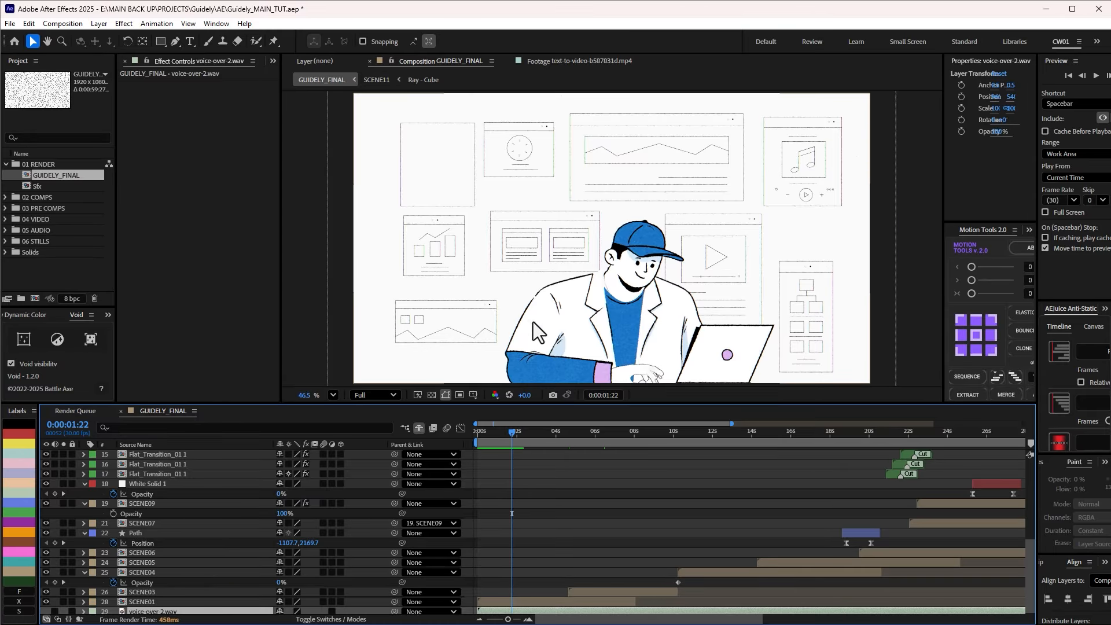
{"action": "scroll", "coordinate": [504, 570], "scroll_direction": "down", "scroll_amount": 1}
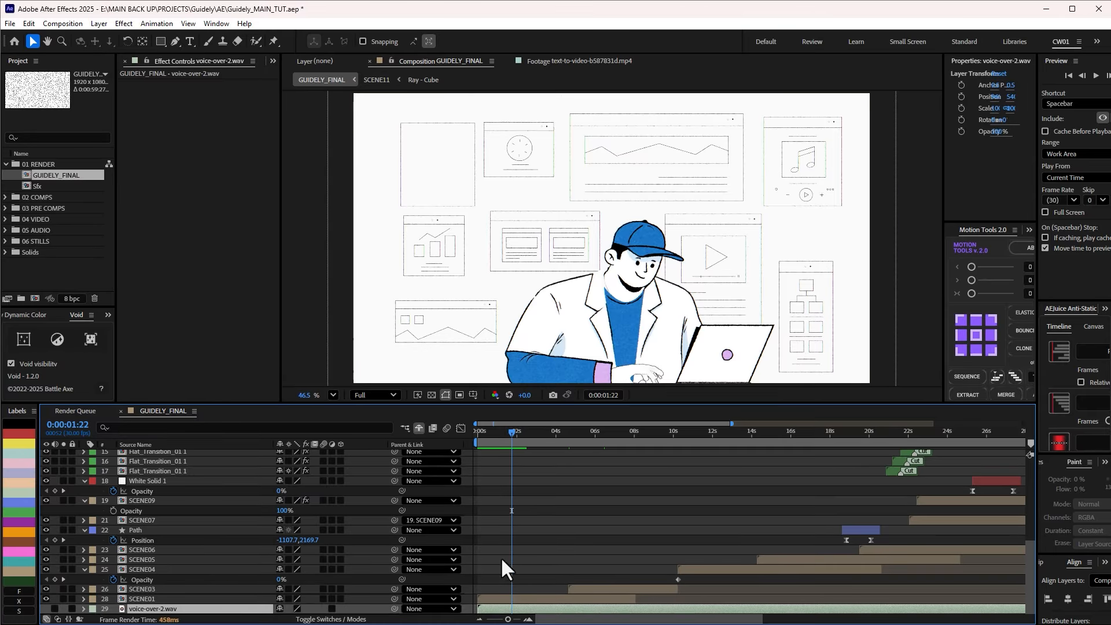
{"action": "double_click", "coordinate": [156, 600]}
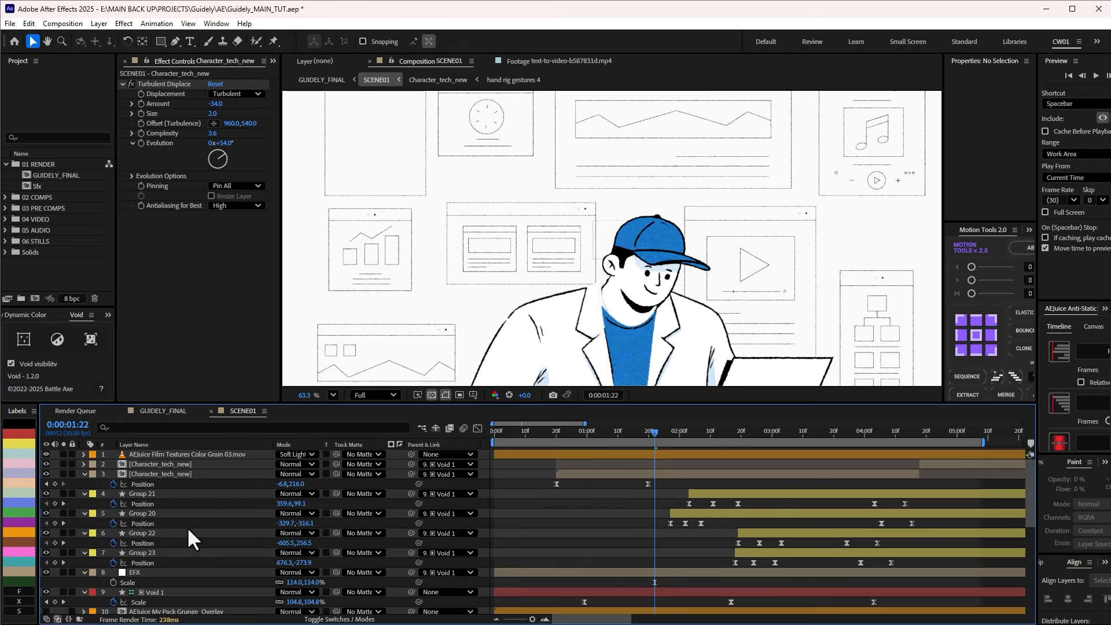
Select the EFX layer in SCENE01, widen its effect controls, and compare the frame with the layer hidden and shown
{"action": "left_click", "coordinate": [139, 573]}
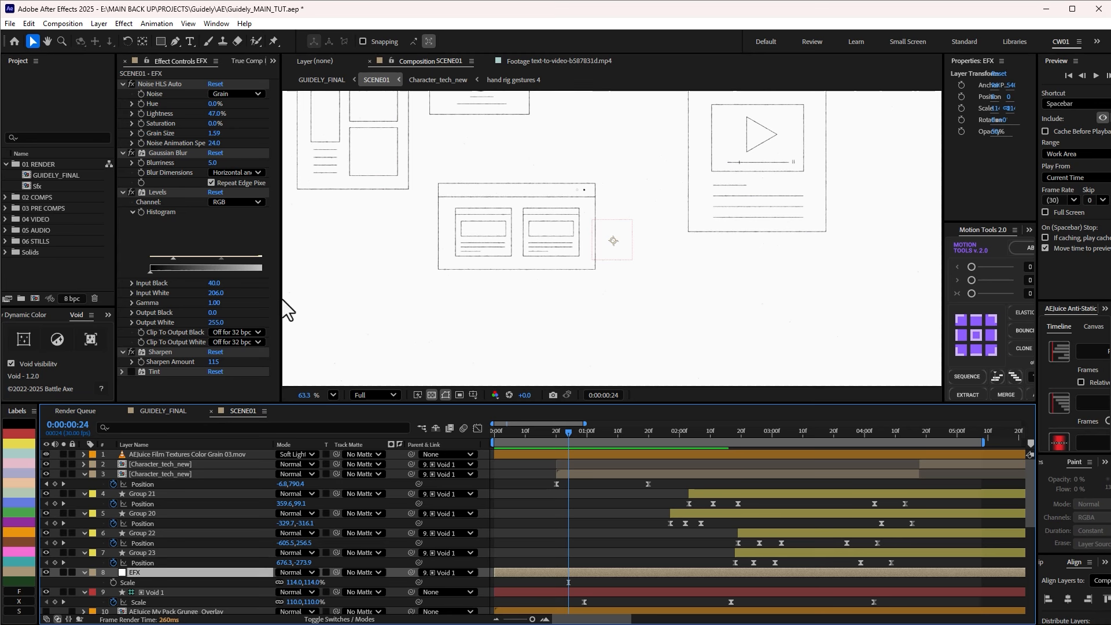
{"action": "left_click_drag", "start_coordinate": [282, 287], "coordinate": [408, 284]}
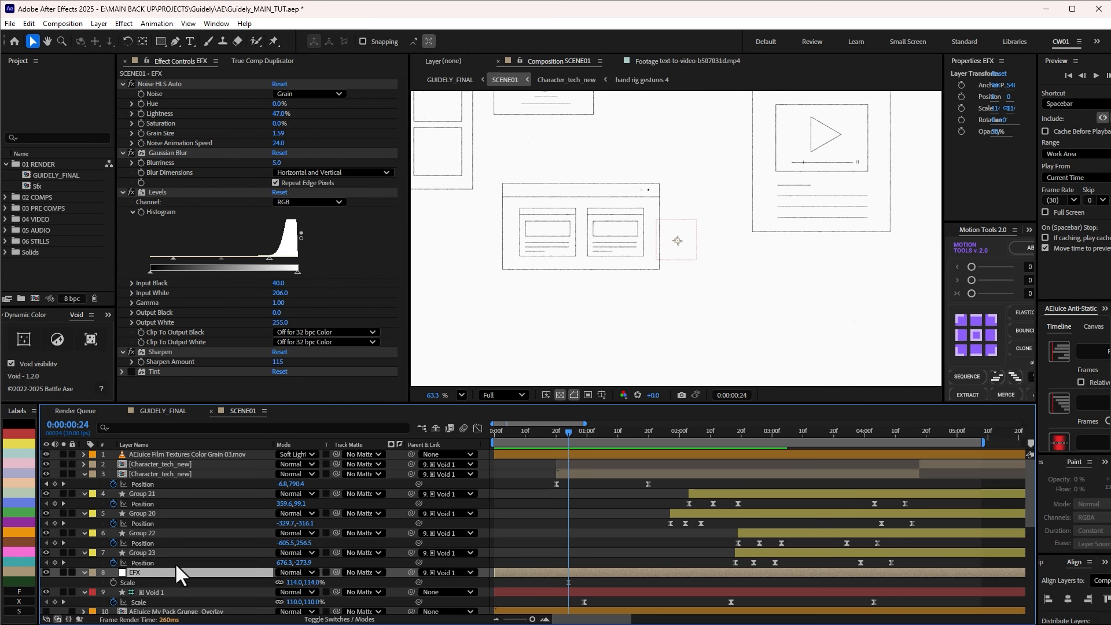
{"action": "left_click", "coordinate": [47, 573]}
{"action": "scroll", "coordinate": [586, 233], "scroll_direction": "down", "scroll_amount": 2}
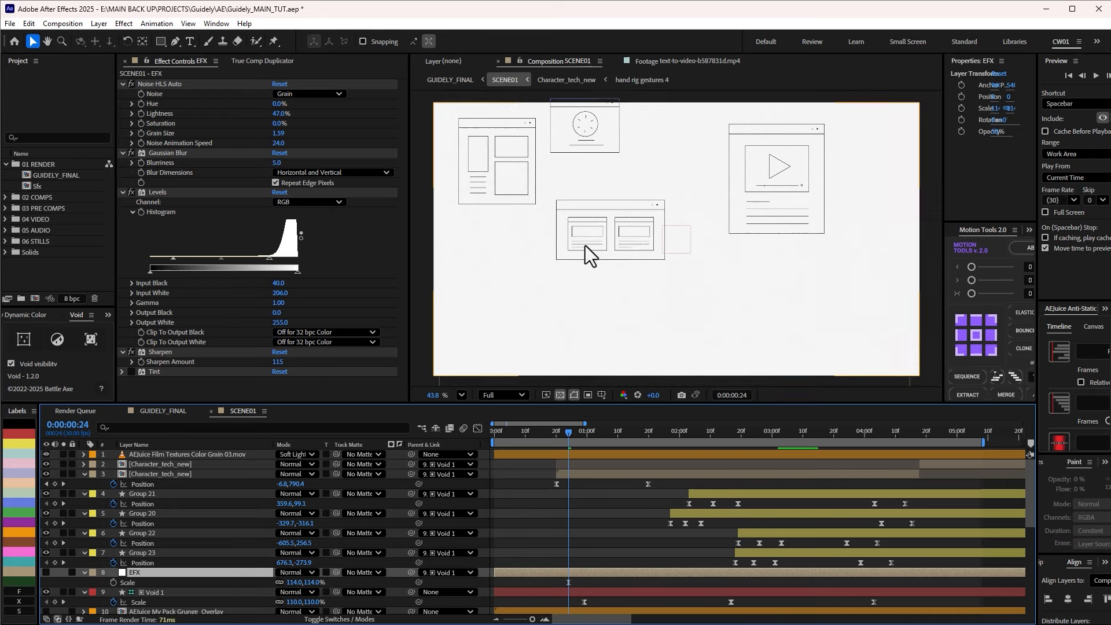
{"action": "left_click", "coordinate": [456, 397]}
{"action": "left_click", "coordinate": [478, 422]}
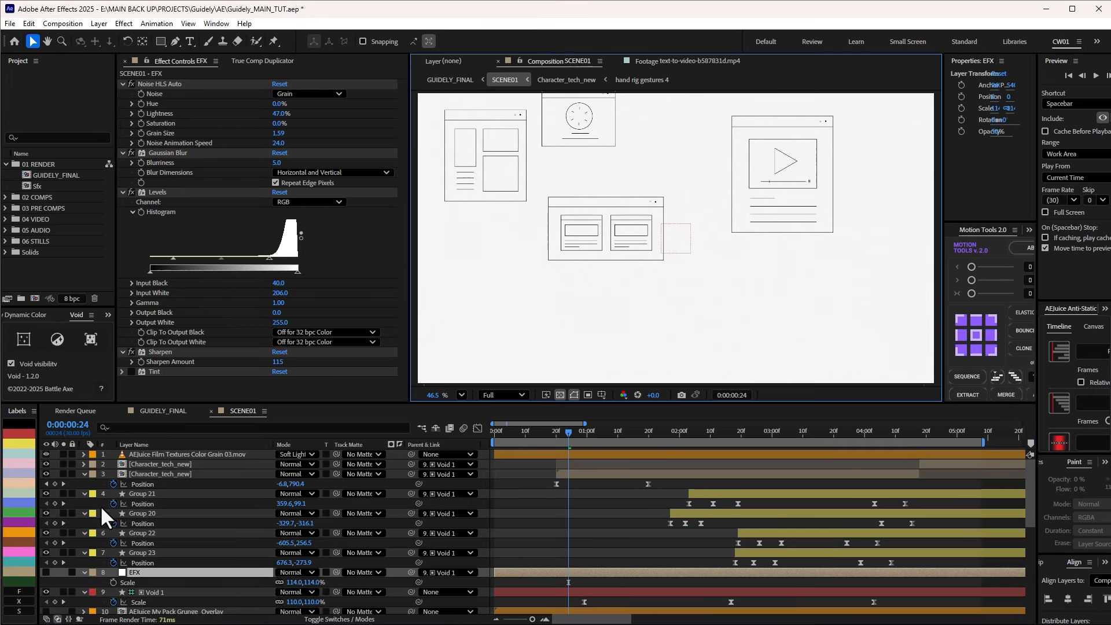
{"action": "left_click", "coordinate": [46, 572]}
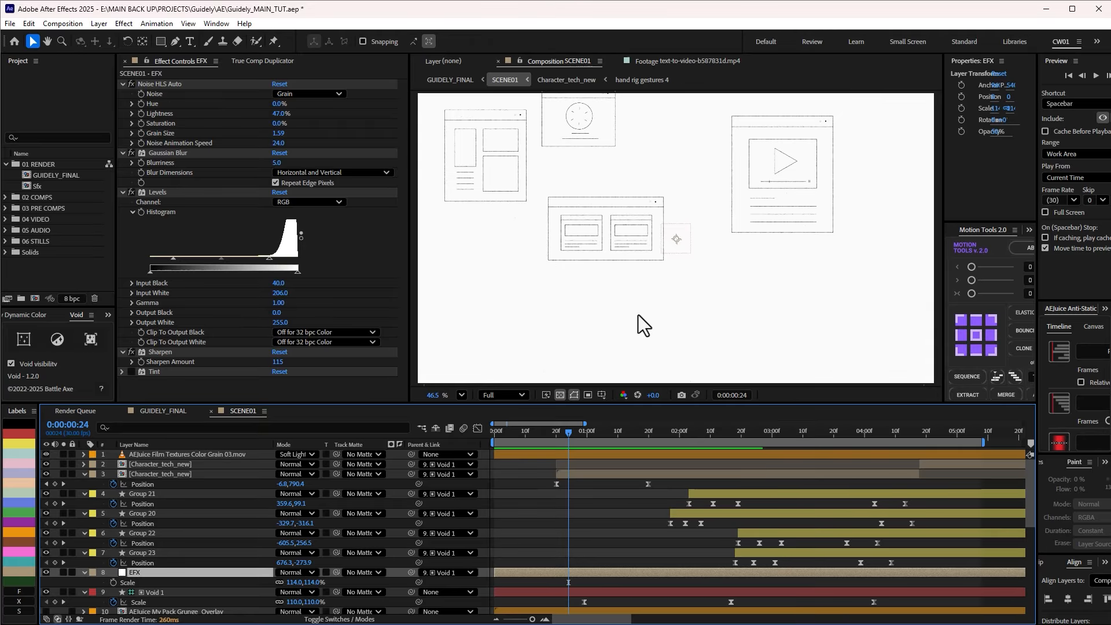
{"action": "scroll", "coordinate": [573, 193], "scroll_direction": "up", "scroll_amount": 4}
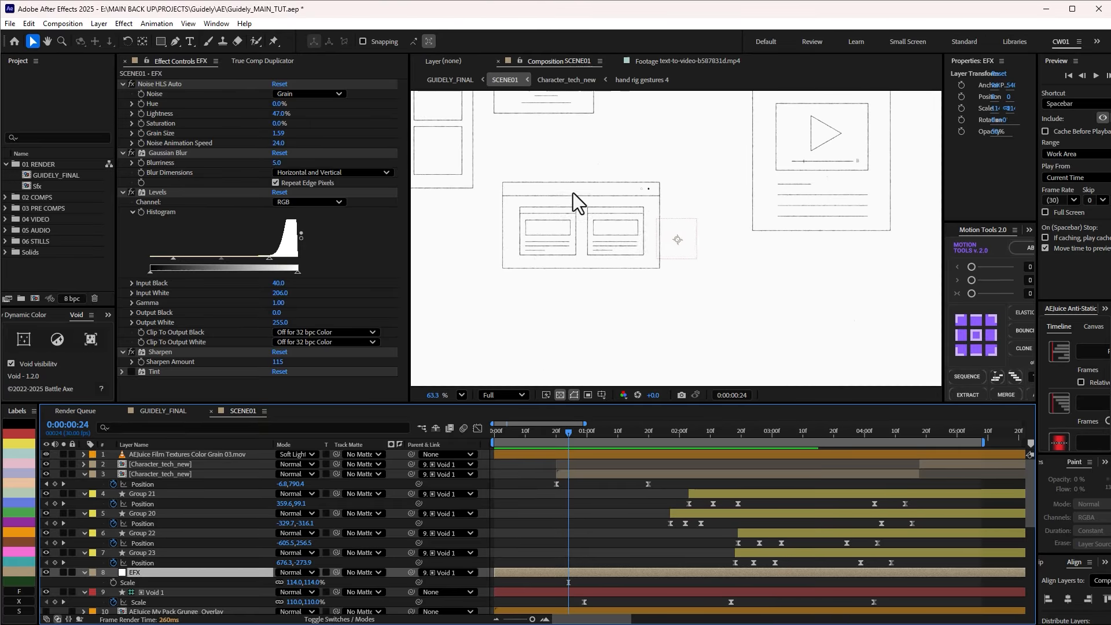
{"action": "scroll", "coordinate": [573, 193], "scroll_direction": "down", "scroll_amount": 5}
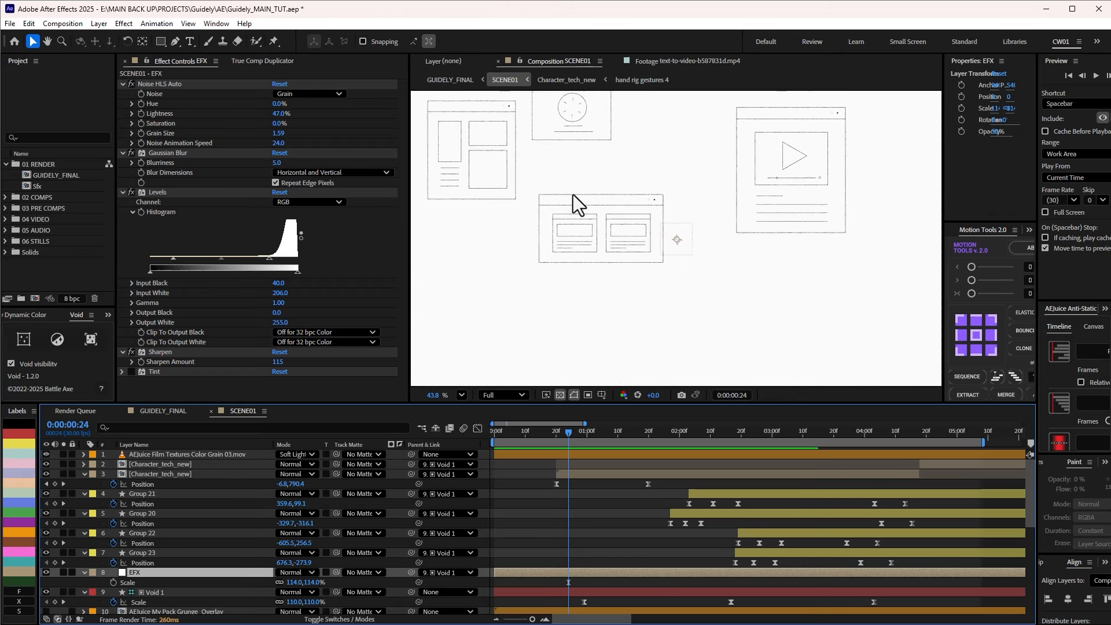
Collapse the EFX layer's Noise HLS Auto, Gaussian Blur and Levels settings and disable Gaussian Blur, Levels and Sharpen
{"action": "left_click", "coordinate": [123, 192]}
{"action": "left_click", "coordinate": [123, 152]}
{"action": "left_click", "coordinate": [121, 83]}
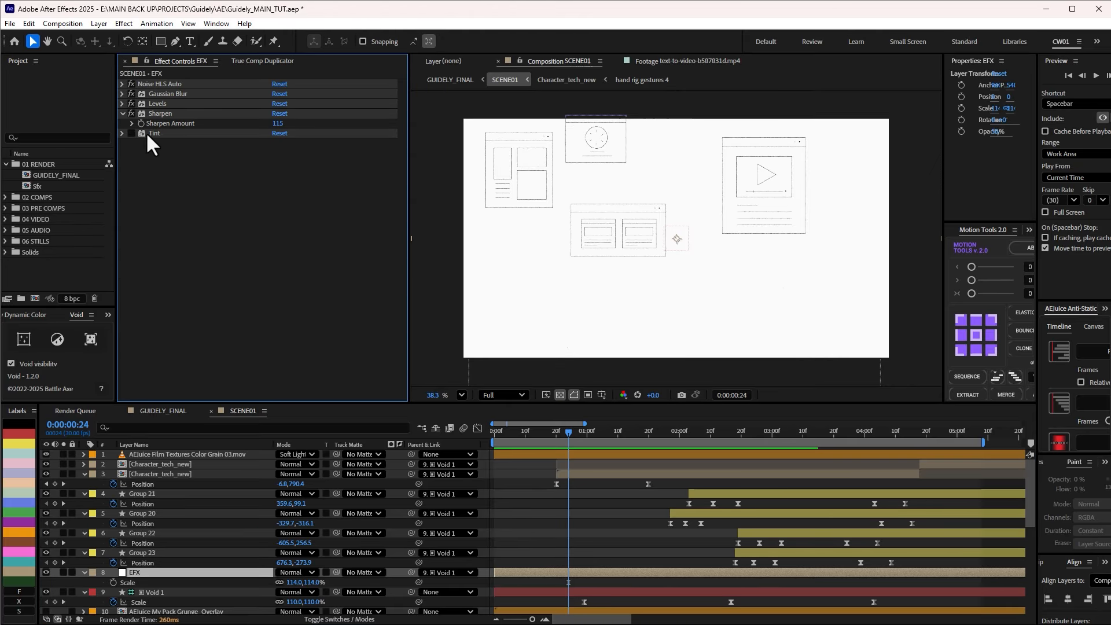
{"action": "left_click", "coordinate": [131, 94]}
{"action": "left_click", "coordinate": [132, 104]}
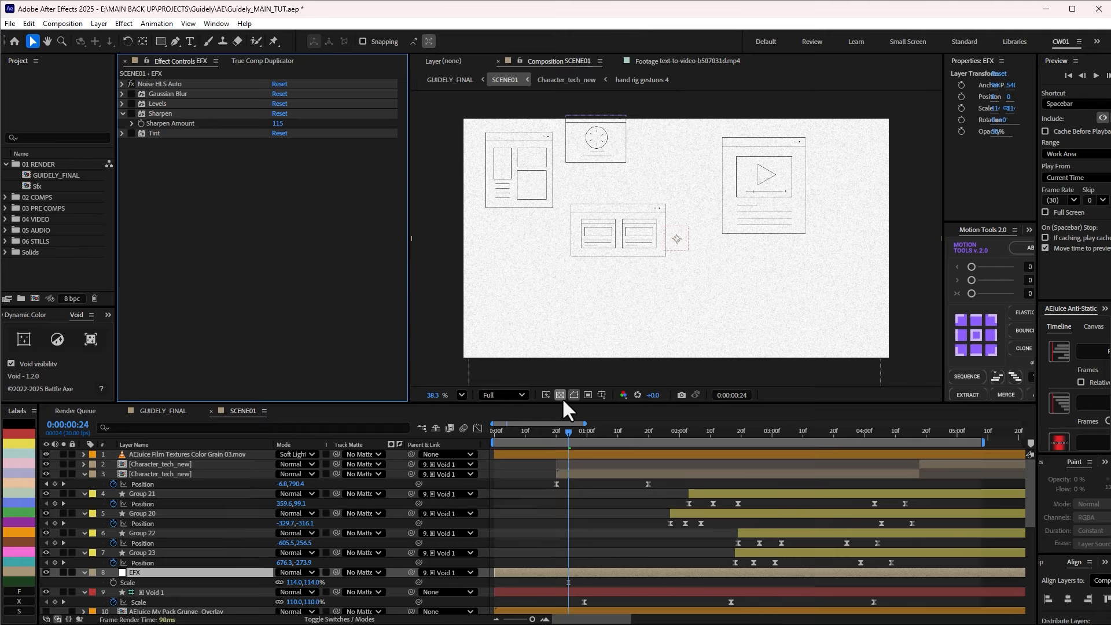
Enlarge the composition viewer and hide the AEJuice Film Textures Color Grain 03.mov layer
{"action": "left_click_drag", "start_coordinate": [564, 404], "coordinate": [562, 509]}
{"action": "left_click_drag", "start_coordinate": [409, 324], "coordinate": [309, 324]}
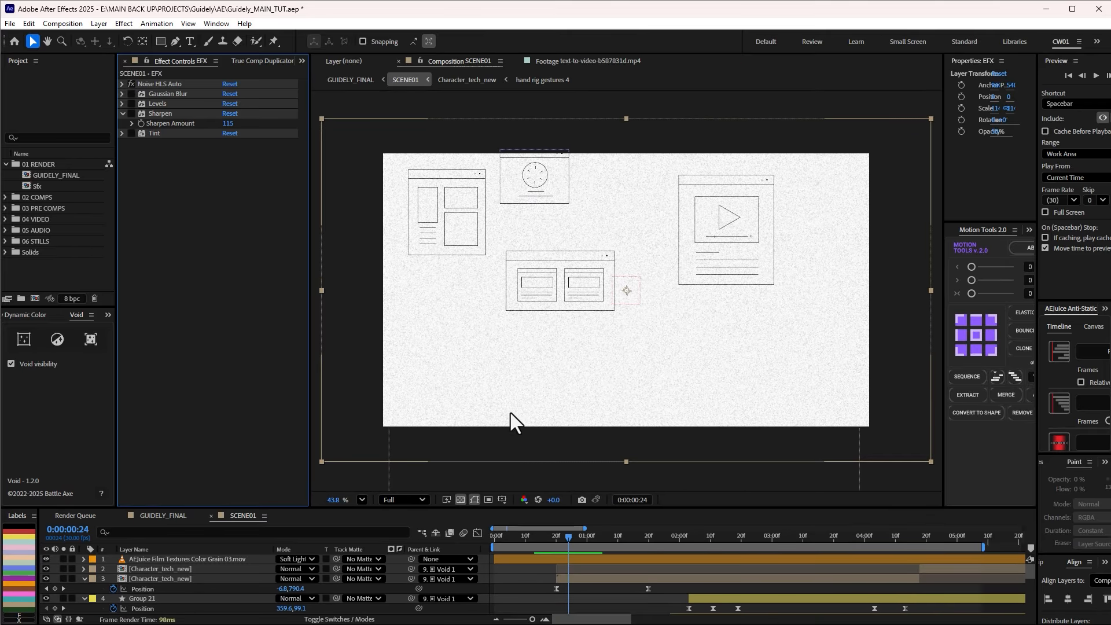
{"action": "left_click", "coordinate": [46, 558]}
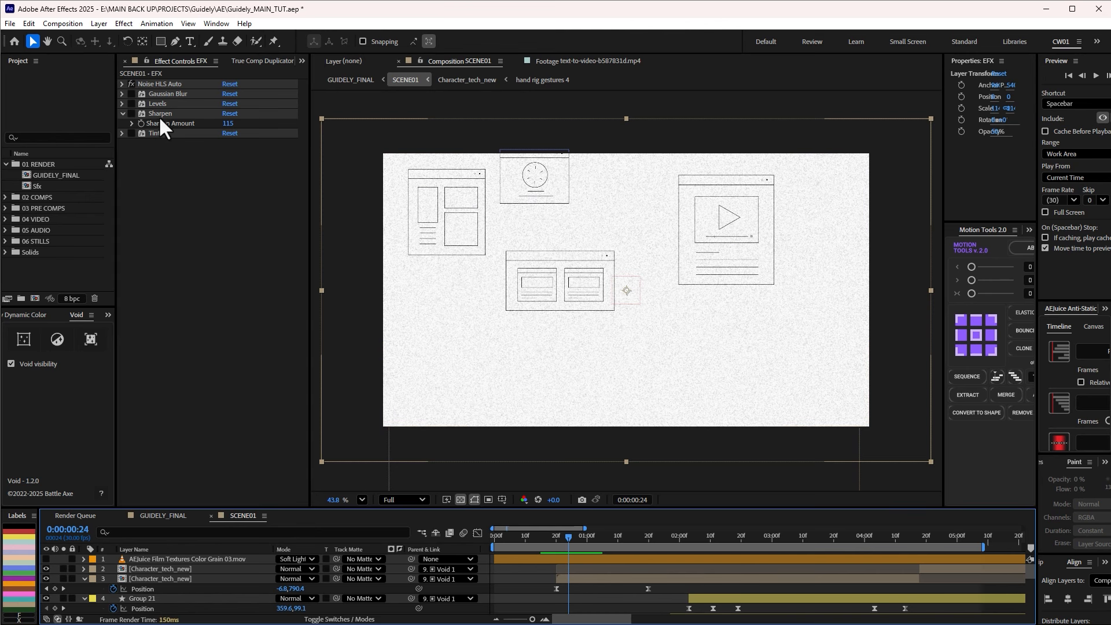
Expand the EFX layer's Noise HLS Auto effect and examine its settings and the grain in the frame
{"action": "left_click", "coordinate": [158, 84]}
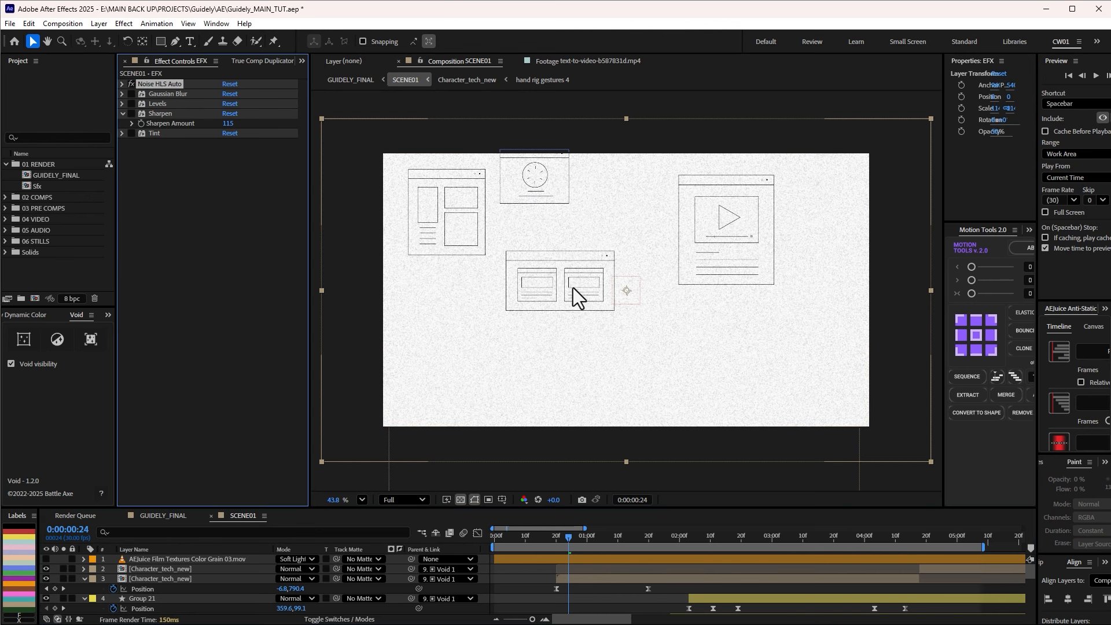
{"action": "scroll", "coordinate": [573, 287], "scroll_direction": "up", "scroll_amount": 2}
{"action": "scroll", "coordinate": [573, 287], "scroll_direction": "down", "scroll_amount": 1}
{"action": "left_click", "coordinate": [122, 84]}
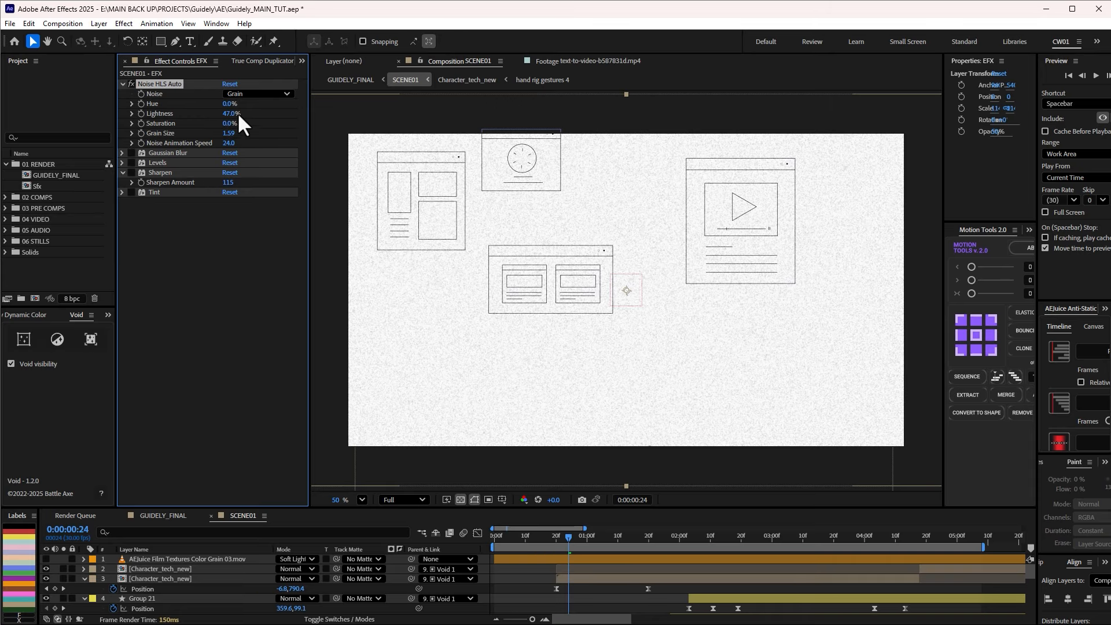
Re-enable Gaussian Blur and Levels on the EFX layer, expanding both effects and examining the line texture
{"action": "left_click", "coordinate": [132, 153]}
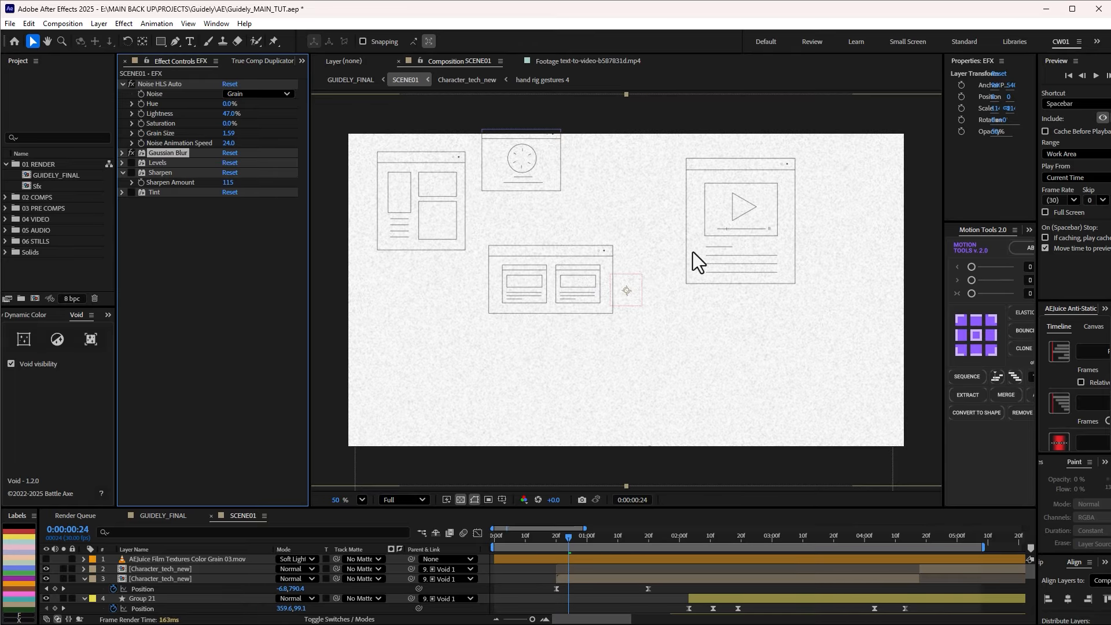
{"action": "left_click", "coordinate": [121, 153]}
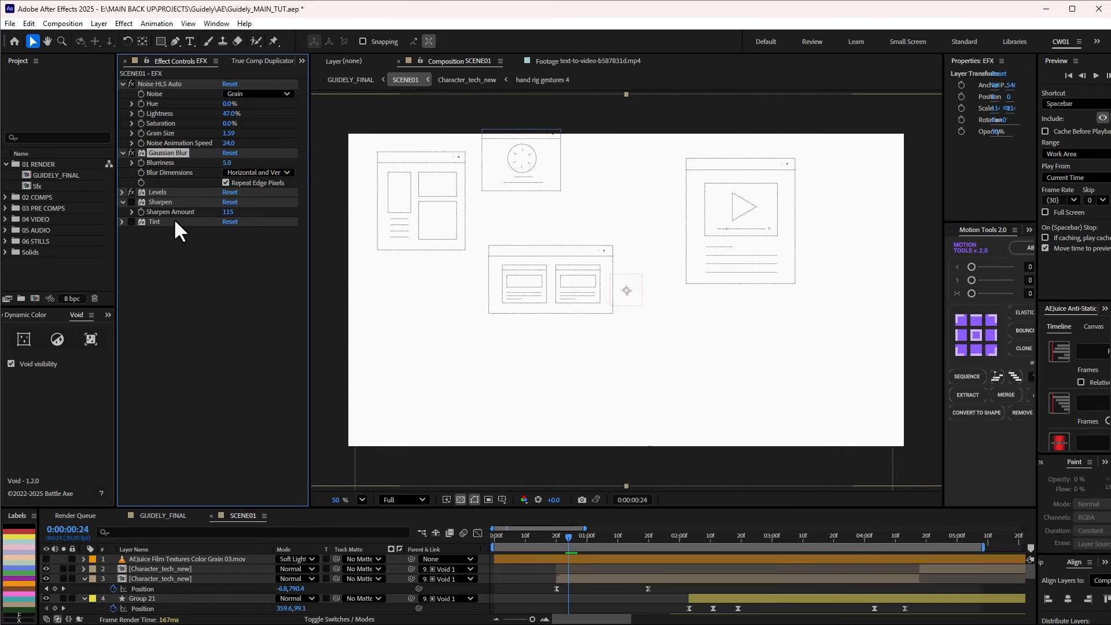
{"action": "left_click", "coordinate": [122, 193]}
{"action": "scroll", "coordinate": [477, 272], "scroll_direction": "up", "scroll_amount": 2}
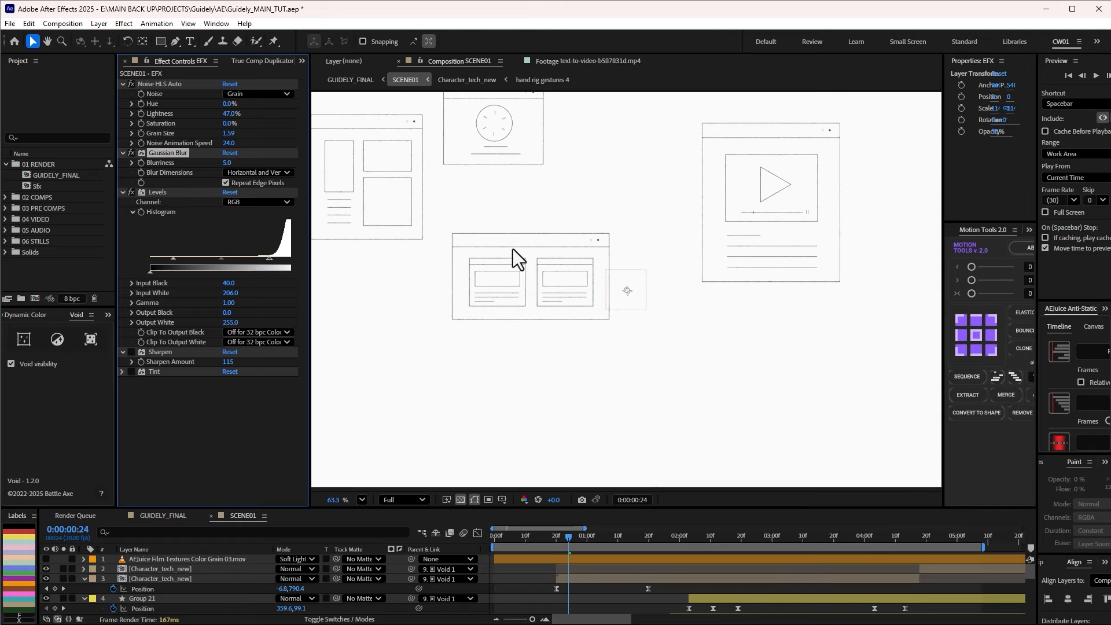
{"action": "scroll", "coordinate": [516, 238], "scroll_direction": "up", "scroll_amount": 2}
Re-enable Sharpen on the EFX layer and delete its Tint effect
{"action": "scroll", "coordinate": [537, 243], "scroll_direction": "down", "scroll_amount": 3}
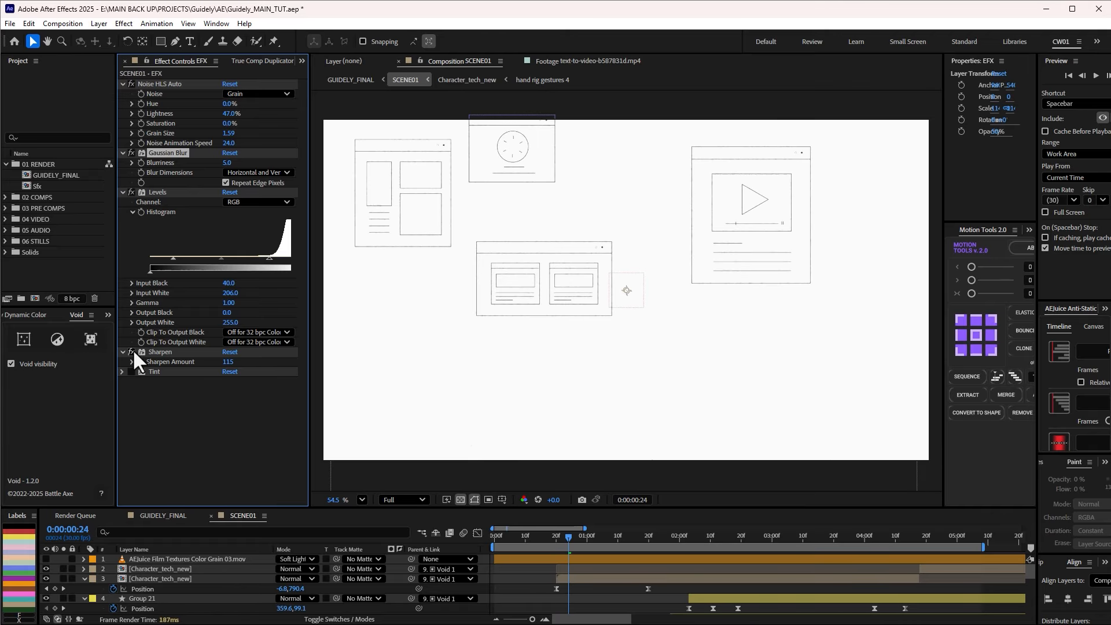
{"action": "scroll", "coordinate": [449, 293], "scroll_direction": "up", "scroll_amount": 2}
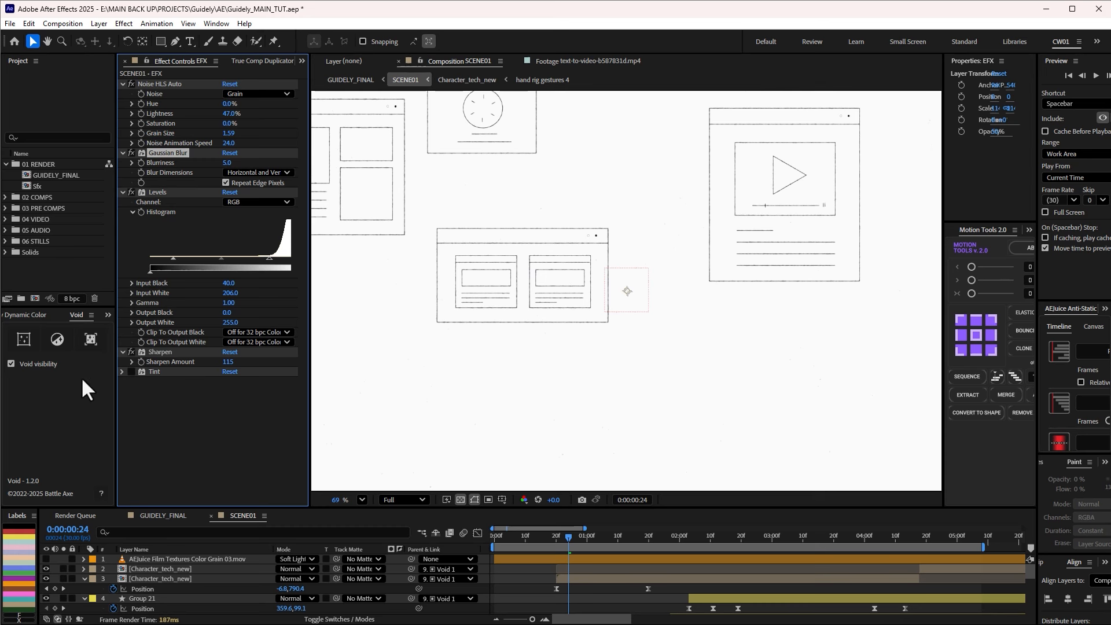
{"action": "left_click", "coordinate": [132, 372]}
{"action": "left_click", "coordinate": [165, 373]}
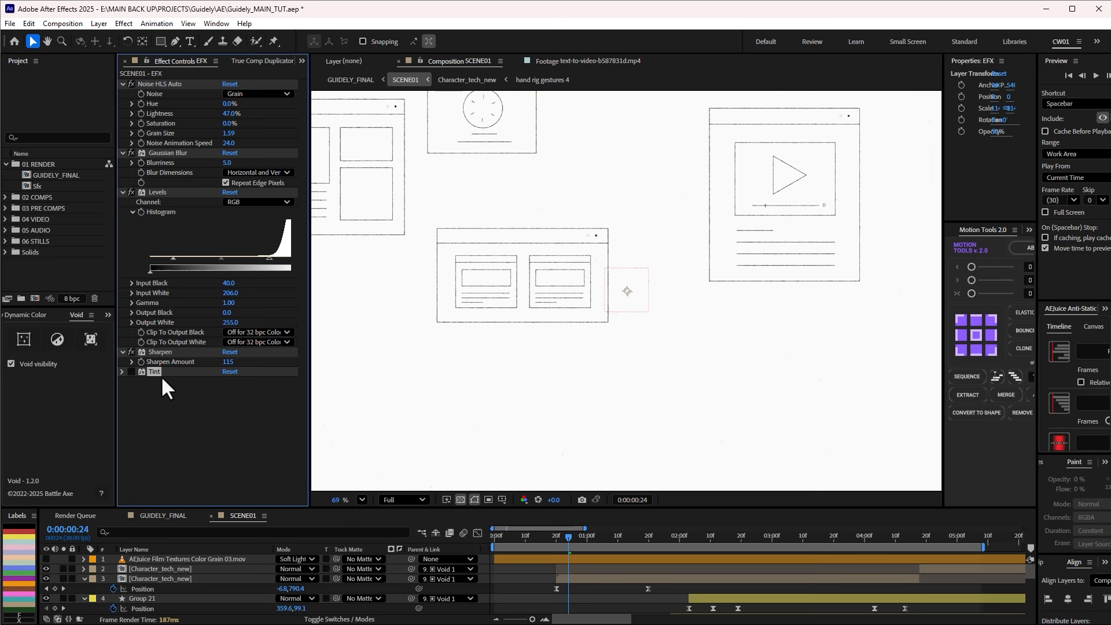
{"action": "key", "text": "Delete"}
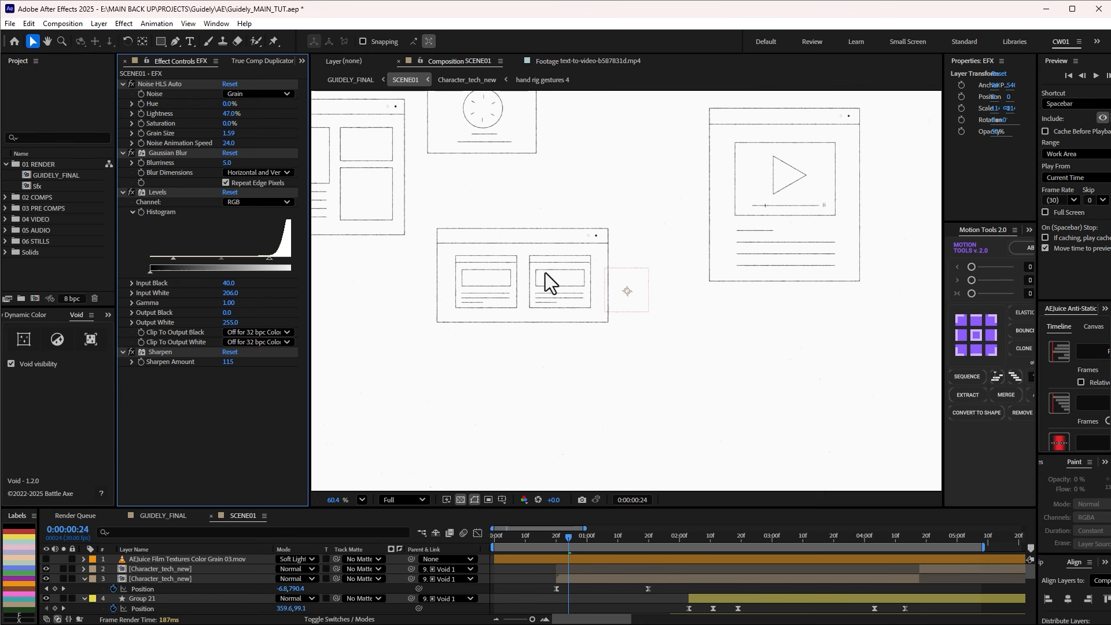
{"action": "scroll", "coordinate": [550, 277], "scroll_direction": "down", "scroll_amount": 3}
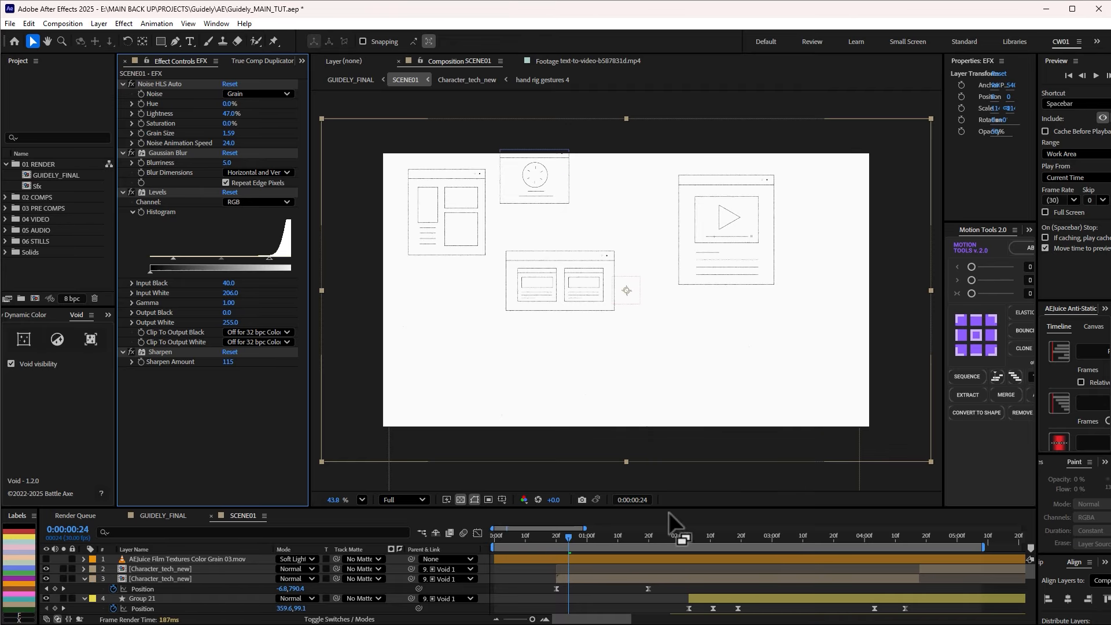
Show the AEJuice Film Textures Color Grain 03.mov layer again and view its footage at 0:00:21:05 in the layer viewer
{"action": "key", "text": "period"}
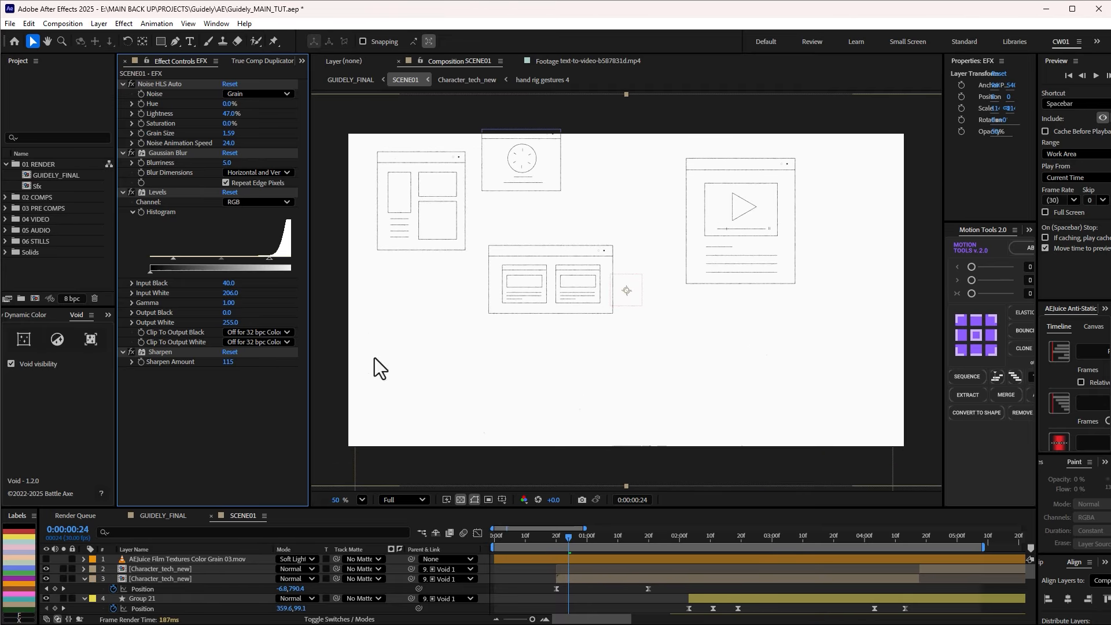
{"action": "left_click", "coordinate": [45, 557]}
{"action": "left_click", "coordinate": [162, 558]}
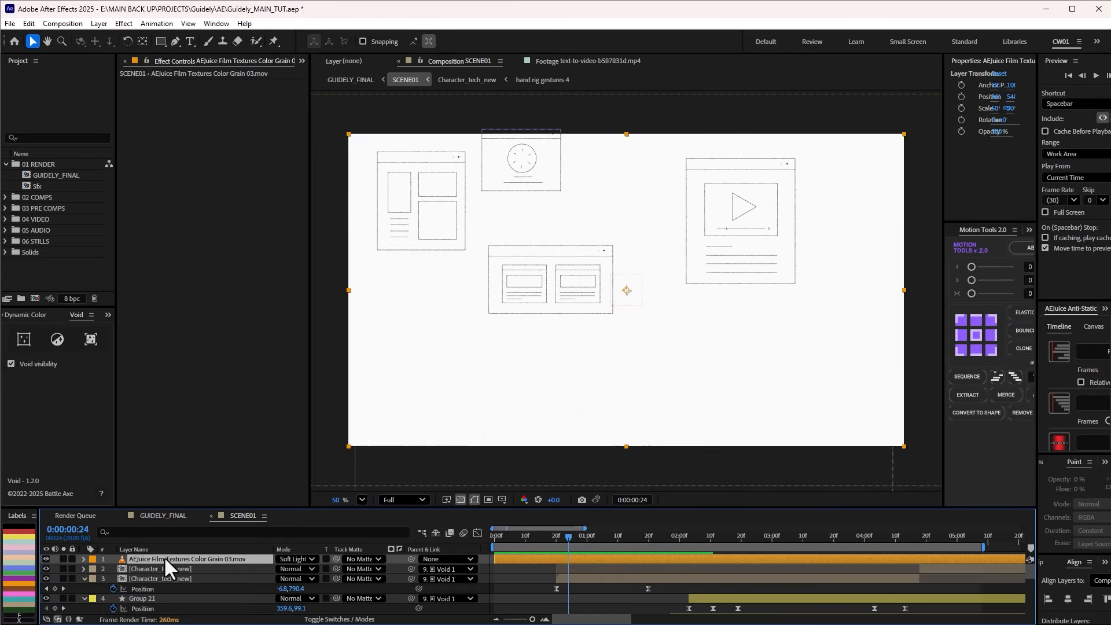
{"action": "double_click", "coordinate": [139, 557]}
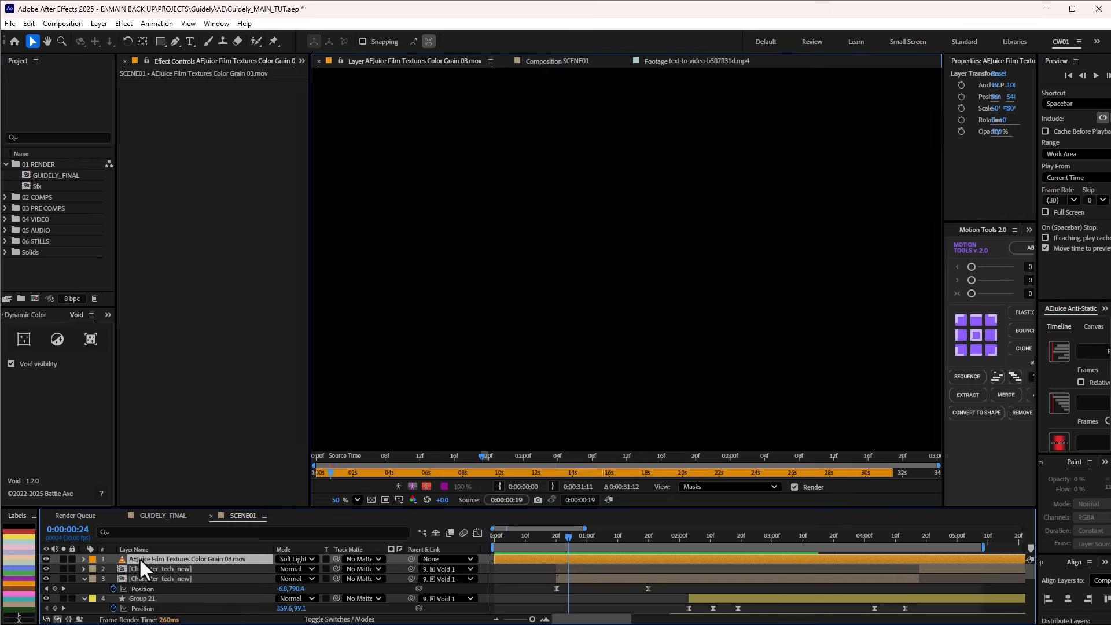
{"action": "left_click_drag", "start_coordinate": [347, 467], "coordinate": [705, 472]}
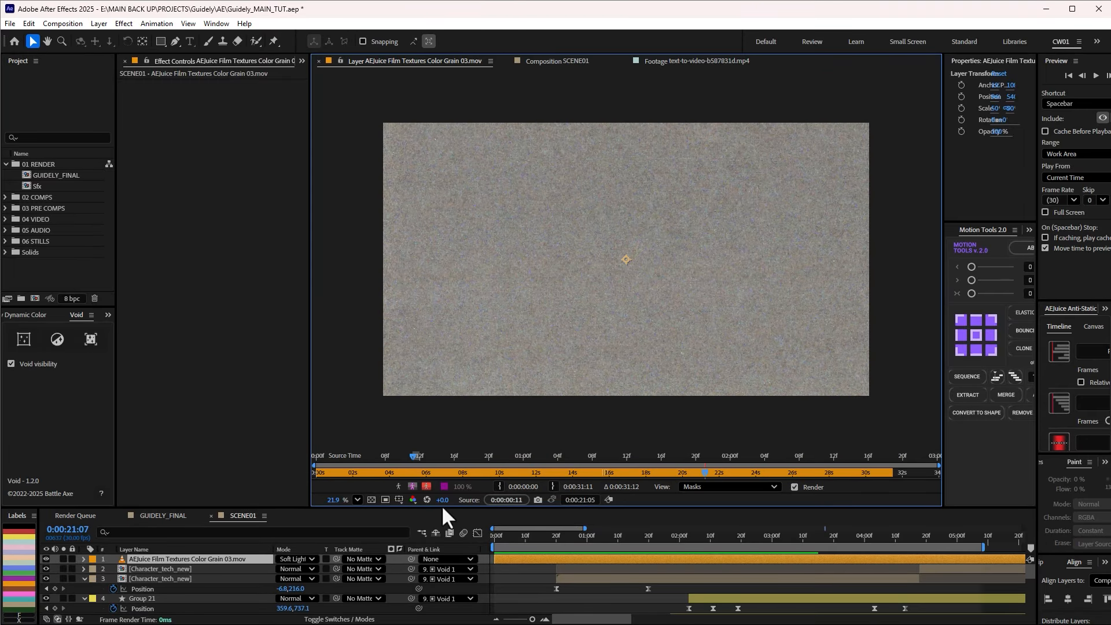
Return to the SCENE01 composition, reveal the grain layer's Opacity, and compare the frame with that layer hidden and shown
{"action": "left_click", "coordinate": [549, 61]}
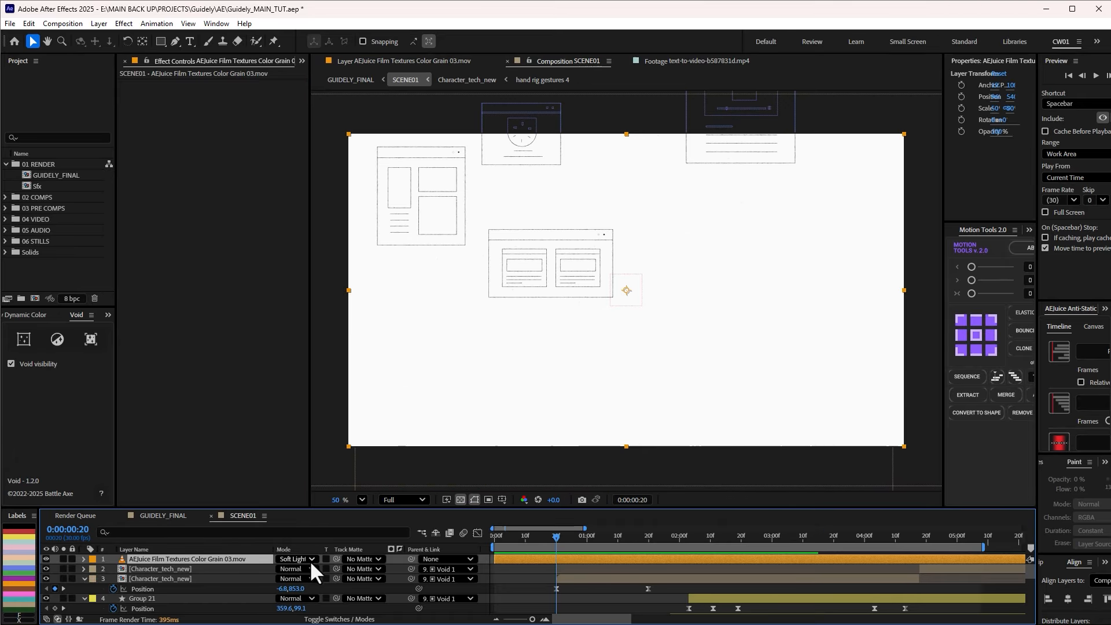
{"action": "key", "text": "t"}
{"action": "left_click", "coordinate": [46, 559]}
{"action": "scroll", "coordinate": [405, 405], "scroll_direction": "up", "scroll_amount": 3}
{"action": "scroll", "coordinate": [463, 383], "scroll_direction": "up", "scroll_amount": 1}
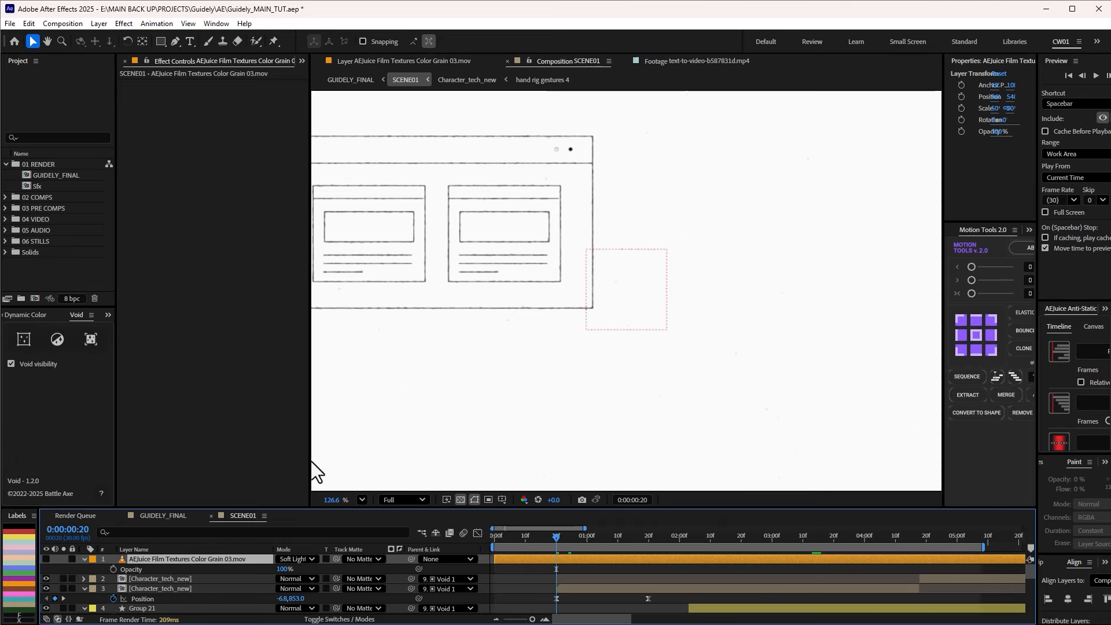
{"action": "left_click", "coordinate": [46, 558]}
{"action": "scroll", "coordinate": [514, 368], "scroll_direction": "down", "scroll_amount": 4}
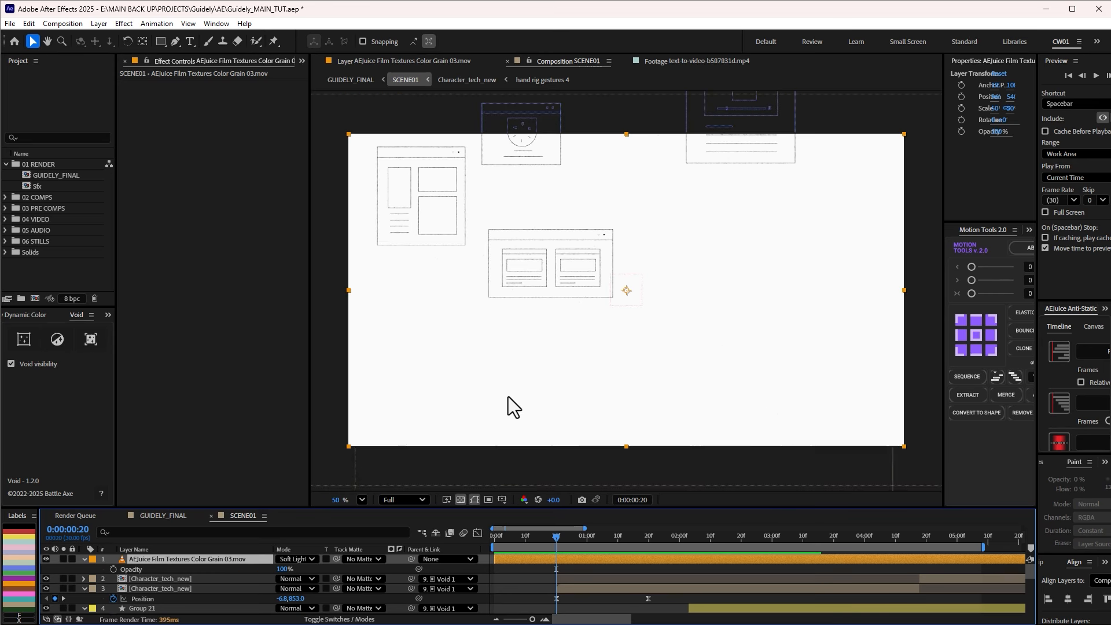
Enlarge the timeline area and fit the whole SCENE01 frame in the viewer with the current time at 0:00:01:19
{"action": "left_click_drag", "start_coordinate": [573, 508], "coordinate": [646, 437]}
{"action": "key", "text": "shift+slash"}
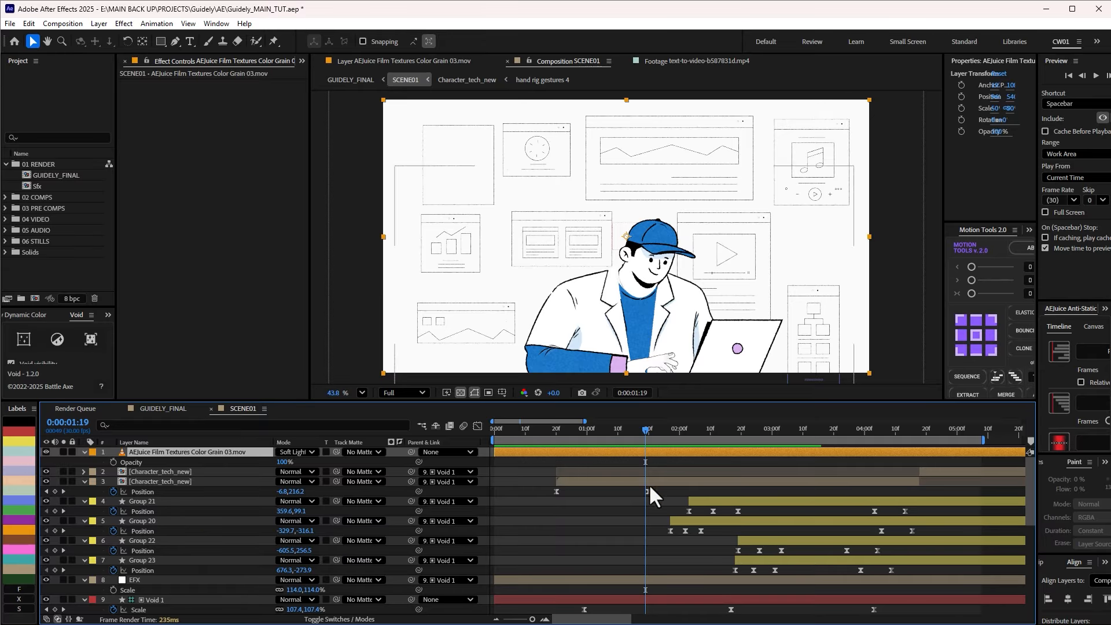
{"action": "scroll", "coordinate": [516, 540], "scroll_direction": "down", "scroll_amount": 2}
Move SCENE01's current time to 0:00:01:25 and solo layers 16 to 25, from Group 19 through BG
{"action": "left_click_drag", "start_coordinate": [513, 429], "coordinate": [664, 436]}
{"action": "scroll", "coordinate": [221, 537], "scroll_direction": "down", "scroll_amount": 5}
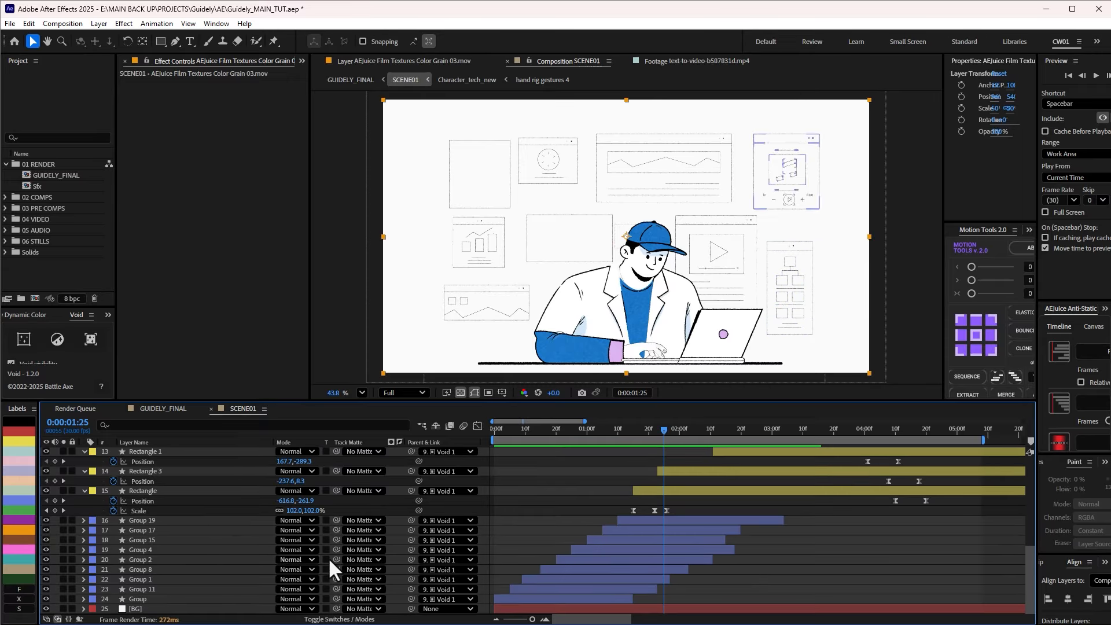
{"action": "left_click_drag", "start_coordinate": [65, 522], "coordinate": [64, 611]}
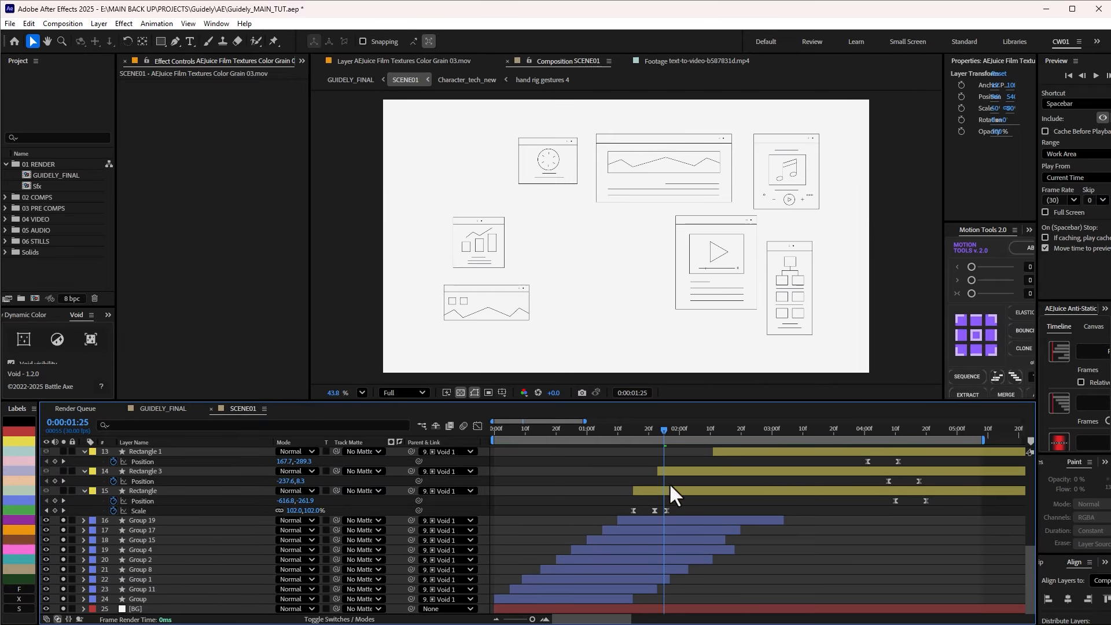
Move SCENE01's current time to 0:00:01:00 and turn off solo for layers 16 to 23, Group 19 through Group 11
{"action": "left_click_drag", "start_coordinate": [541, 435], "coordinate": [588, 443]}
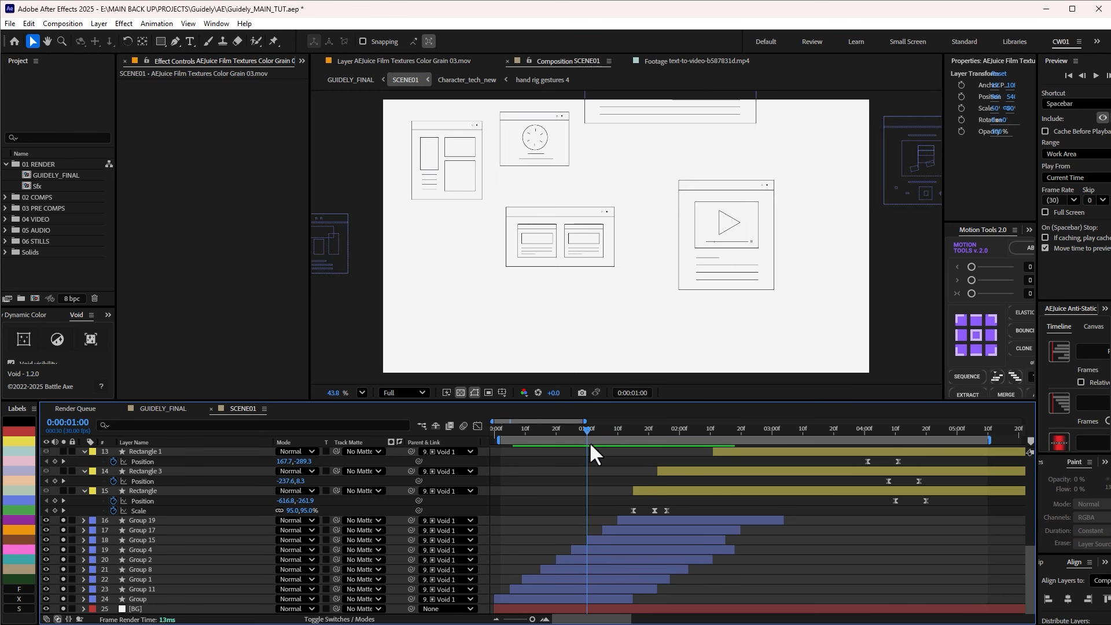
{"action": "left_click", "coordinate": [125, 520]}
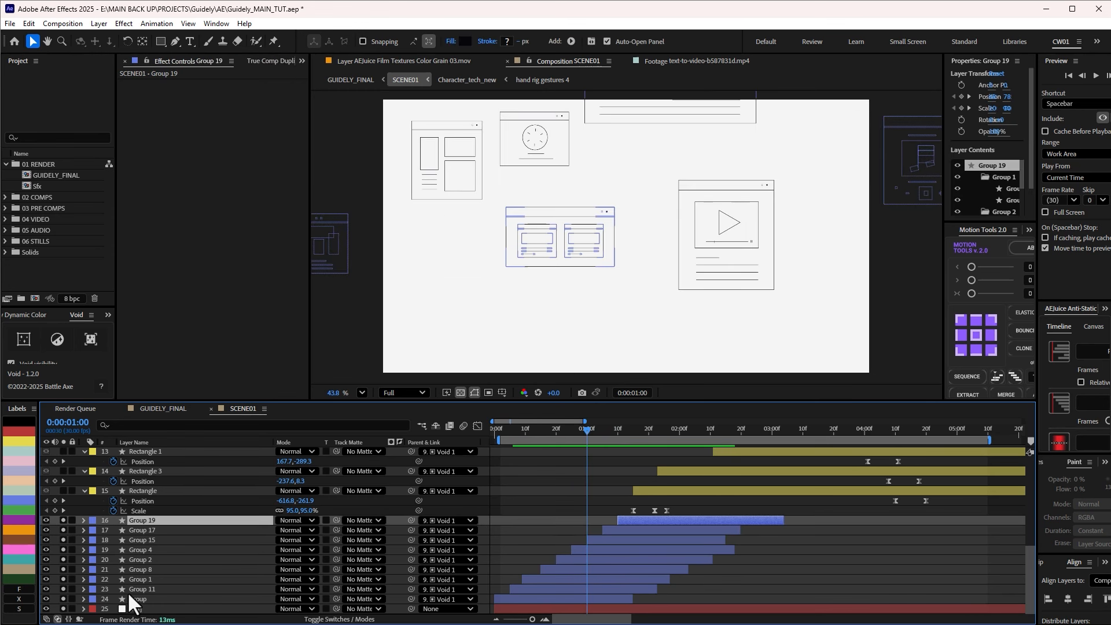
{"action": "left_click", "coordinate": [128, 589], "text": "shift"}
{"action": "left_click", "coordinate": [64, 520]}
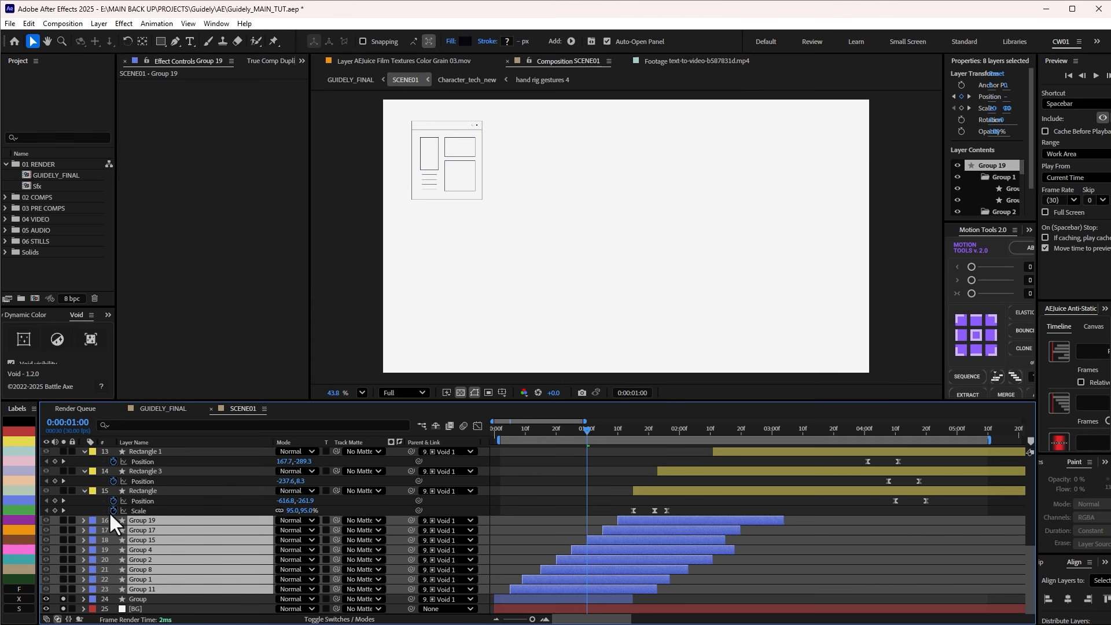
{"action": "key", "text": "F2"}
Scrub the soloed Group layer's motion to 0:00:01:11 and reveal that layer's animated properties
{"action": "left_click_drag", "start_coordinate": [534, 433], "coordinate": [551, 457]}
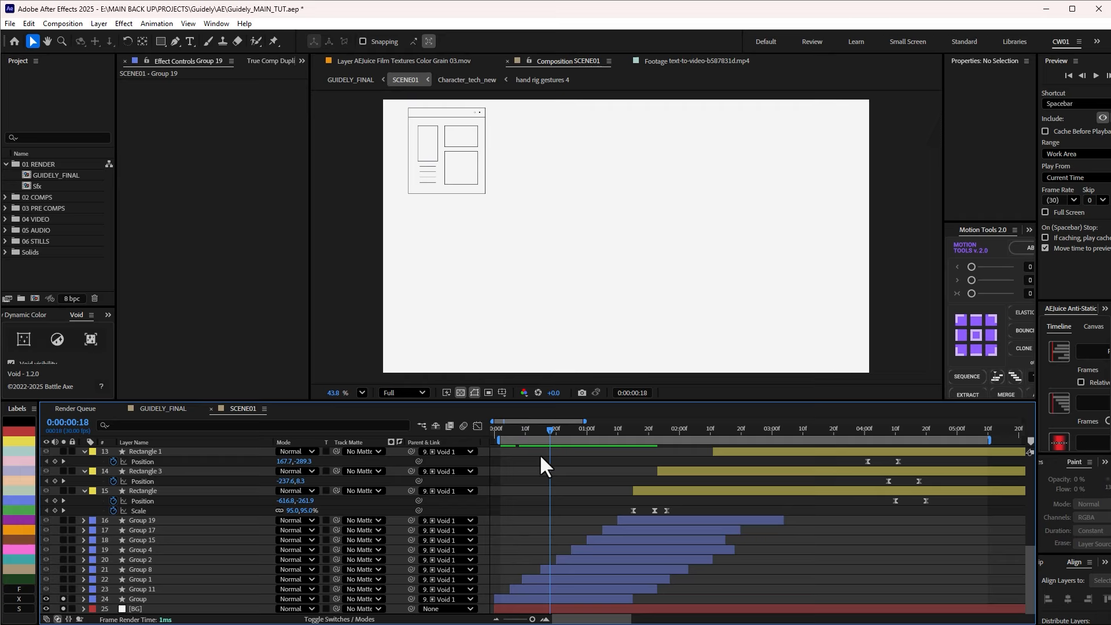
{"action": "mouse_move", "coordinate": [544, 430]}
{"action": "left_mouse_down"}
{"action": "mouse_move", "coordinate": [498, 435]}
{"action": "mouse_move", "coordinate": [638, 437]}
{"action": "mouse_move", "coordinate": [606, 435]}
{"action": "left_mouse_up"}
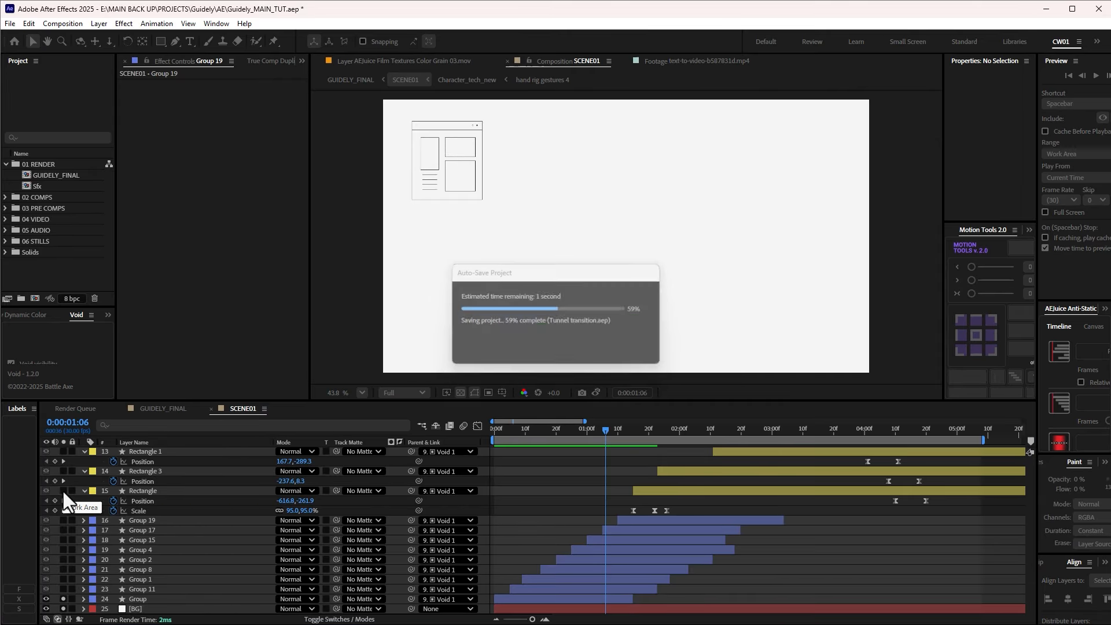
{"action": "mouse_move", "coordinate": [613, 433]}
{"action": "left_mouse_down"}
{"action": "mouse_move", "coordinate": [534, 426]}
{"action": "mouse_move", "coordinate": [644, 442]}
{"action": "mouse_move", "coordinate": [607, 442]}
{"action": "mouse_move", "coordinate": [622, 443]}
{"action": "left_mouse_up"}
{"action": "left_click", "coordinate": [584, 600]}
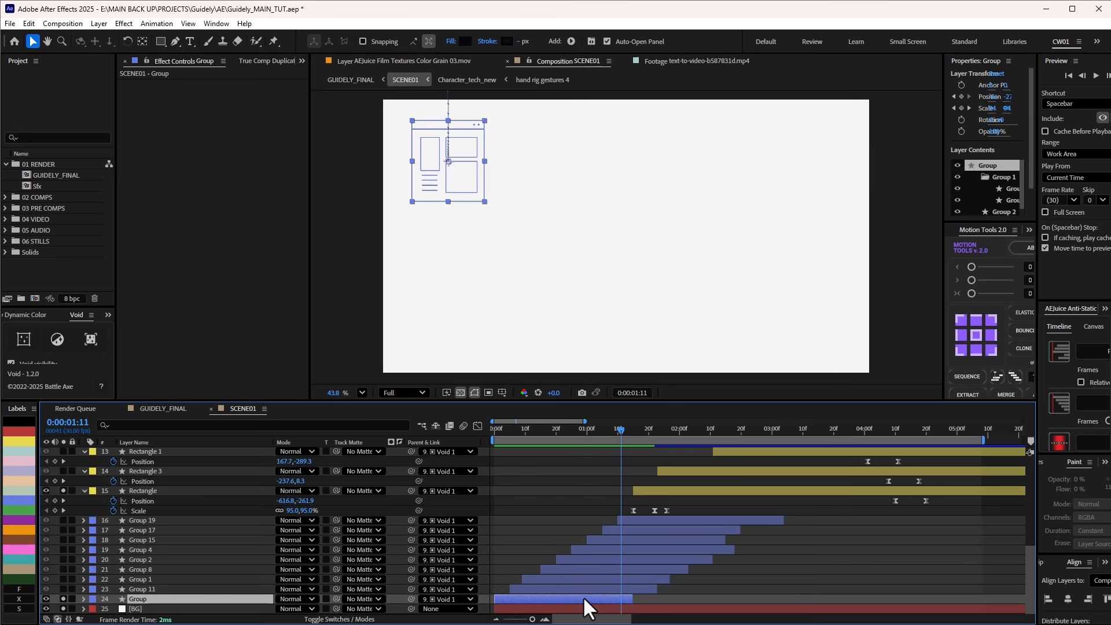
{"action": "key", "text": "u"}
Scrub to 0:00:01:23 to preview the soloed Rectangle layer replacing Group, and look through the layers above it
{"action": "left_click_drag", "start_coordinate": [591, 436], "coordinate": [658, 439]}
{"action": "left_click", "coordinate": [641, 474]}
{"action": "left_click", "coordinate": [588, 467]}
{"action": "scroll", "coordinate": [659, 484], "scroll_direction": "up", "scroll_amount": 2}
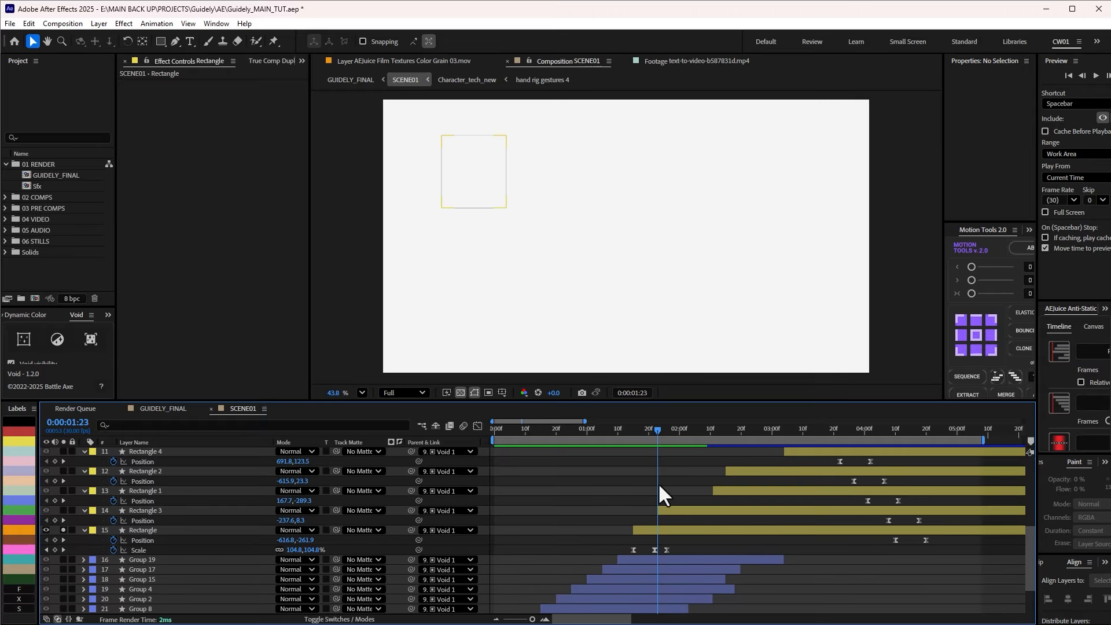
{"action": "scroll", "coordinate": [659, 484], "scroll_direction": "up", "scroll_amount": 3}
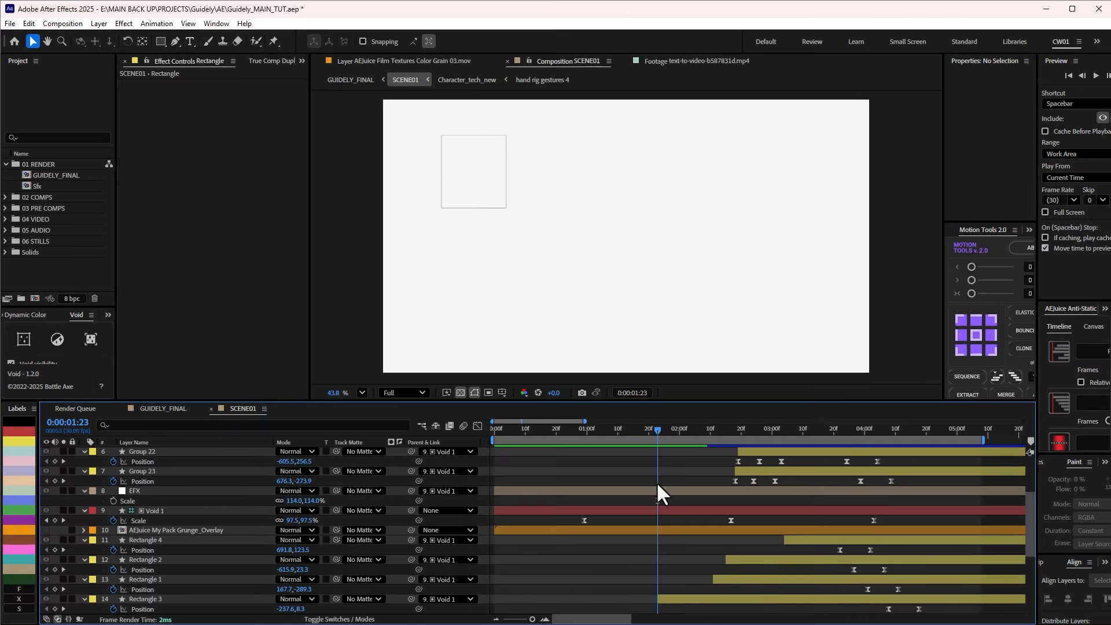
Select Void 1 and examine its Scale animation and the Rectangle layer's Scale keyframes at 0:00:01:24
{"action": "left_click", "coordinate": [631, 509]}
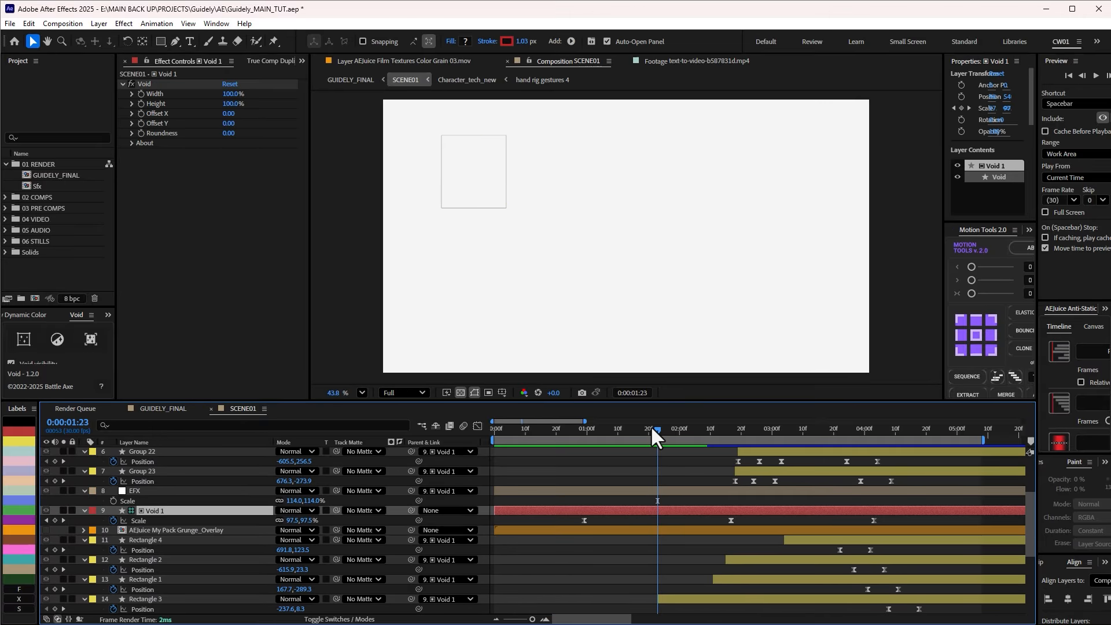
{"action": "left_click_drag", "start_coordinate": [654, 435], "coordinate": [663, 533]}
{"action": "scroll", "coordinate": [662, 533], "scroll_direction": "down", "scroll_amount": 2}
{"action": "scroll", "coordinate": [145, 527], "scroll_direction": "down", "scroll_amount": 2}
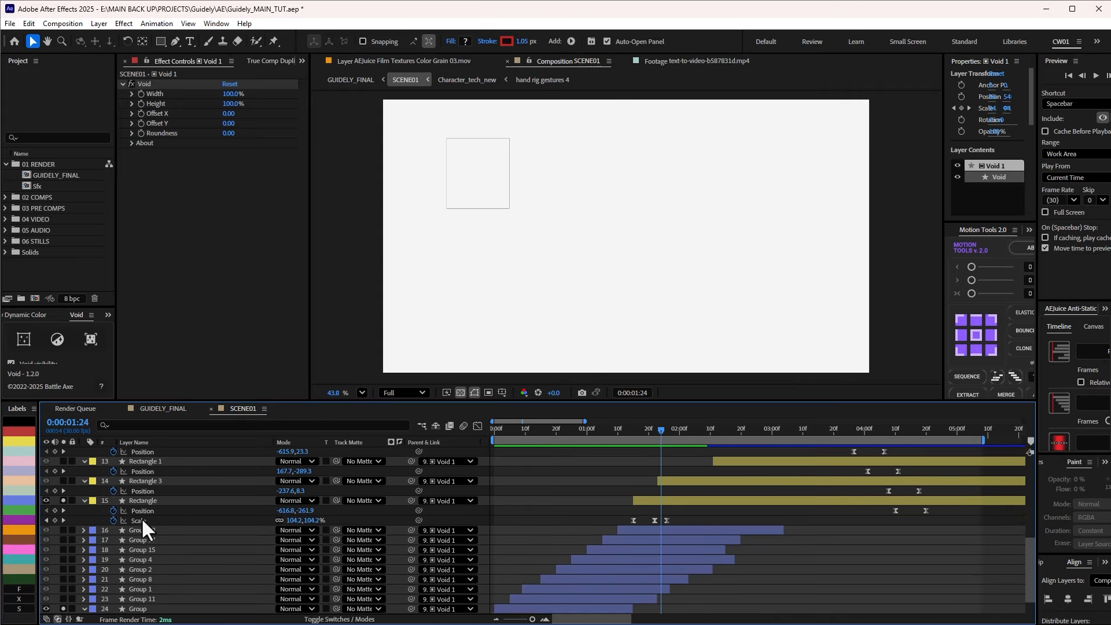
{"action": "scroll", "coordinate": [115, 518], "scroll_direction": "down", "scroll_amount": 2}
{"action": "scroll", "coordinate": [67, 532], "scroll_direction": "up", "scroll_amount": 3}
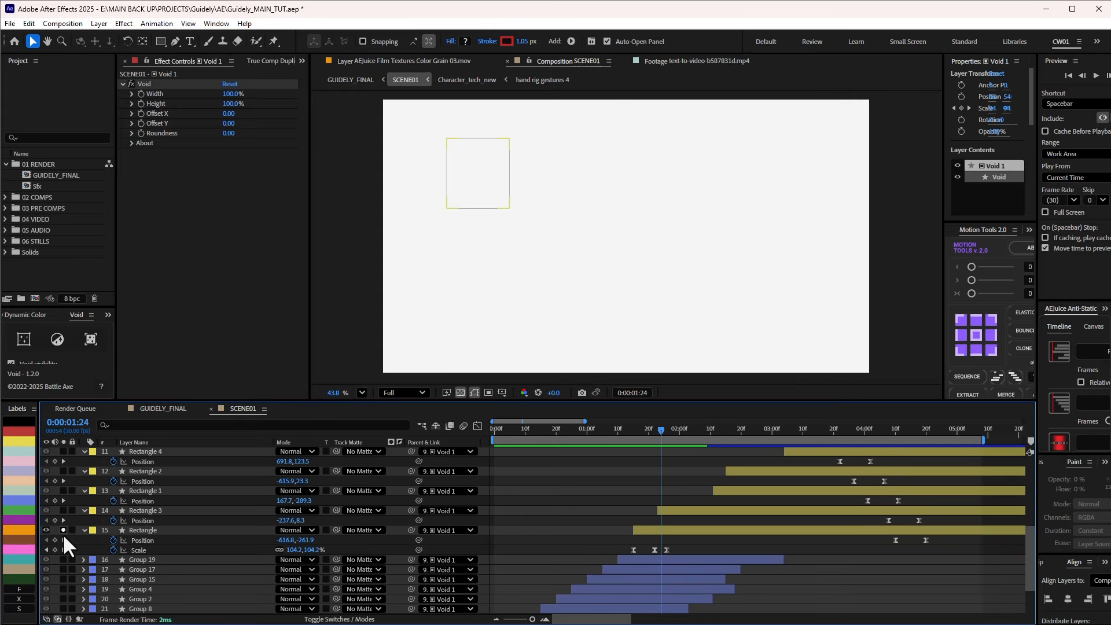
Turn off the remaining layer solos and view the full SCENE01 frame at 0:00:03:00
{"action": "left_click_drag", "start_coordinate": [654, 440], "coordinate": [769, 497]}
{"action": "scroll", "coordinate": [124, 588], "scroll_direction": "down", "scroll_amount": 2}
{"action": "left_click", "coordinate": [537, 430]}
{"action": "scroll", "coordinate": [758, 514], "scroll_direction": "up", "scroll_amount": 6}
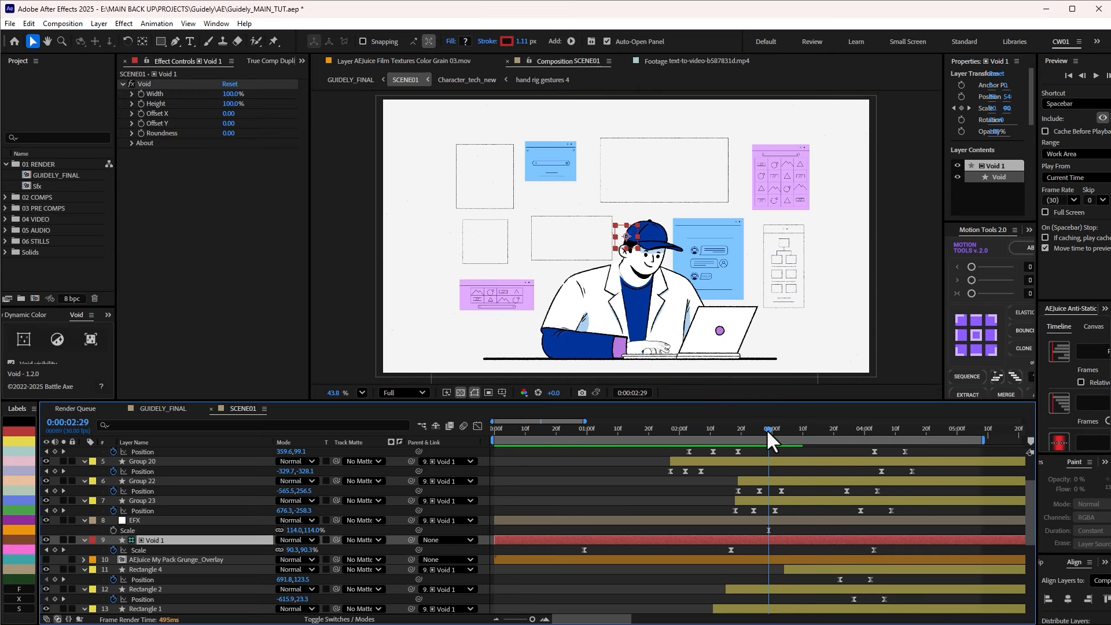
{"action": "left_click", "coordinate": [769, 429]}
Select the Rectangle layer's Scale keyframes and examine their speed curve in the Graph Editor
{"action": "scroll", "coordinate": [773, 473], "scroll_direction": "down", "scroll_amount": 6}
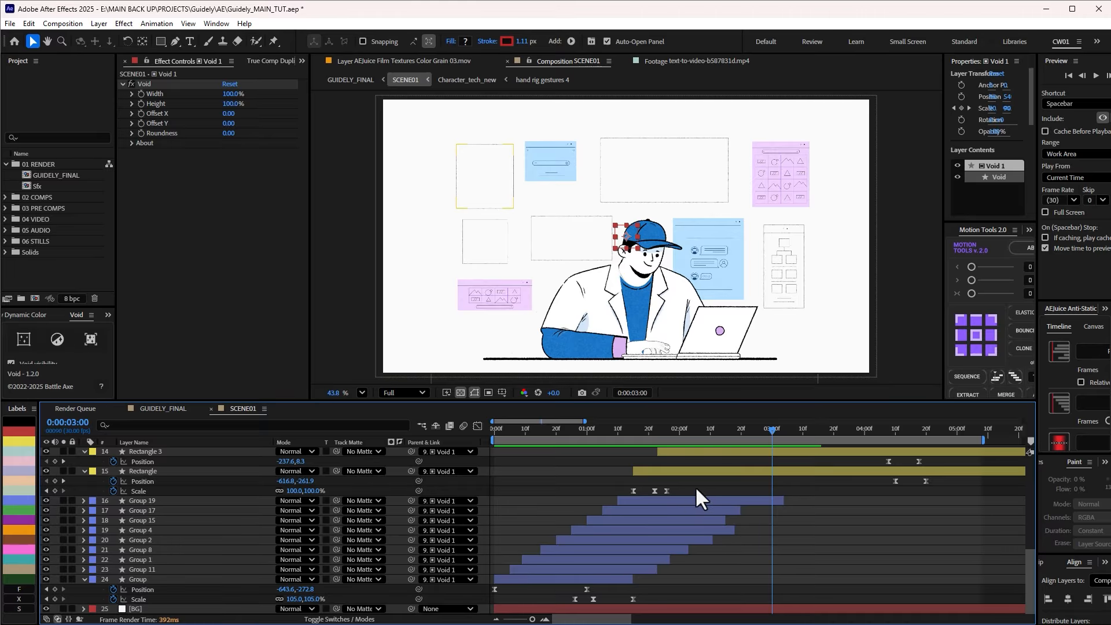
{"action": "left_click_drag", "start_coordinate": [696, 497], "coordinate": [589, 486]}
{"action": "left_click", "coordinate": [478, 426]}
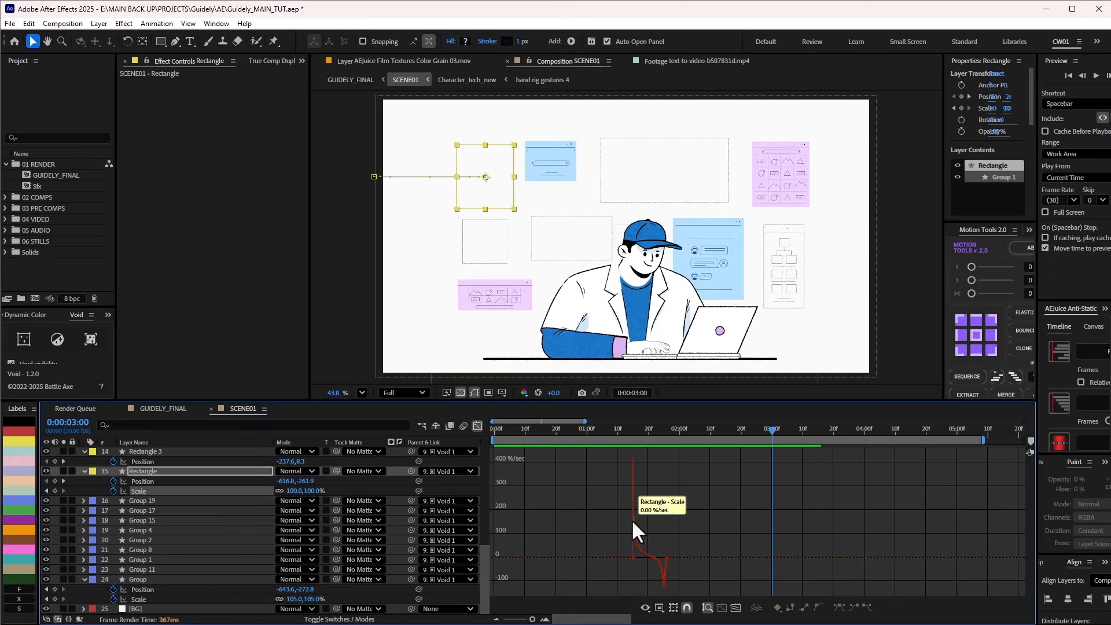
{"action": "scroll", "coordinate": [658, 508], "scroll_direction": "up", "scroll_amount": 3}
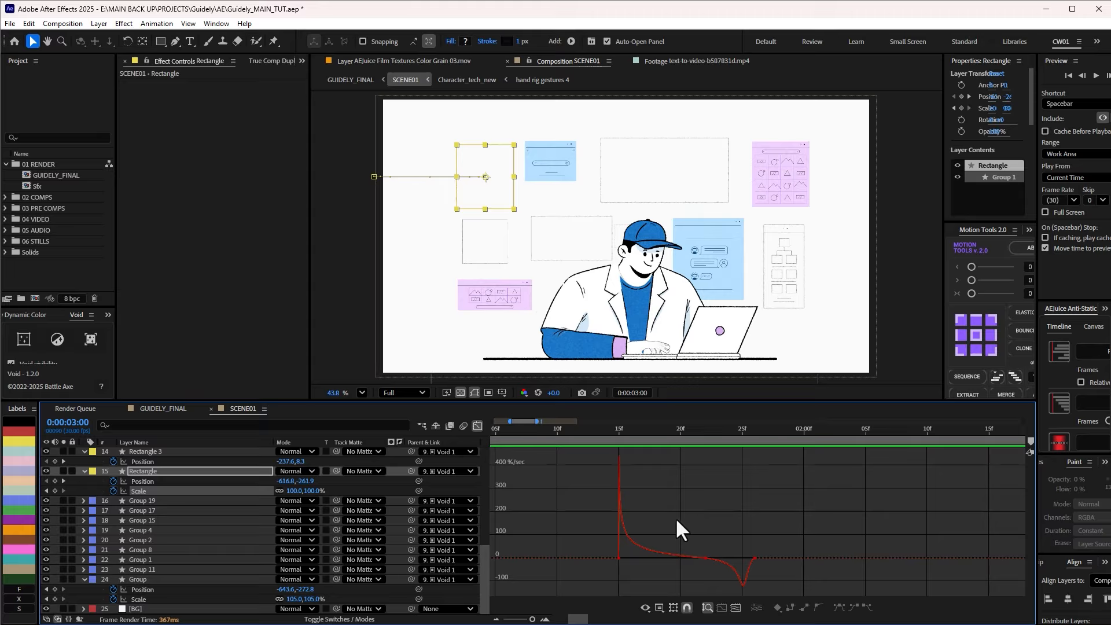
Scrub through the Rectangle layer's scale animation to 0:00:01:25 and return from the Graph Editor to the layer bars
{"action": "left_click", "coordinate": [606, 432]}
{"action": "left_click_drag", "start_coordinate": [605, 432], "coordinate": [742, 446]}
{"action": "key", "text": "shift+F3"}
{"action": "scroll", "coordinate": [711, 479], "scroll_direction": "down", "scroll_amount": 4}
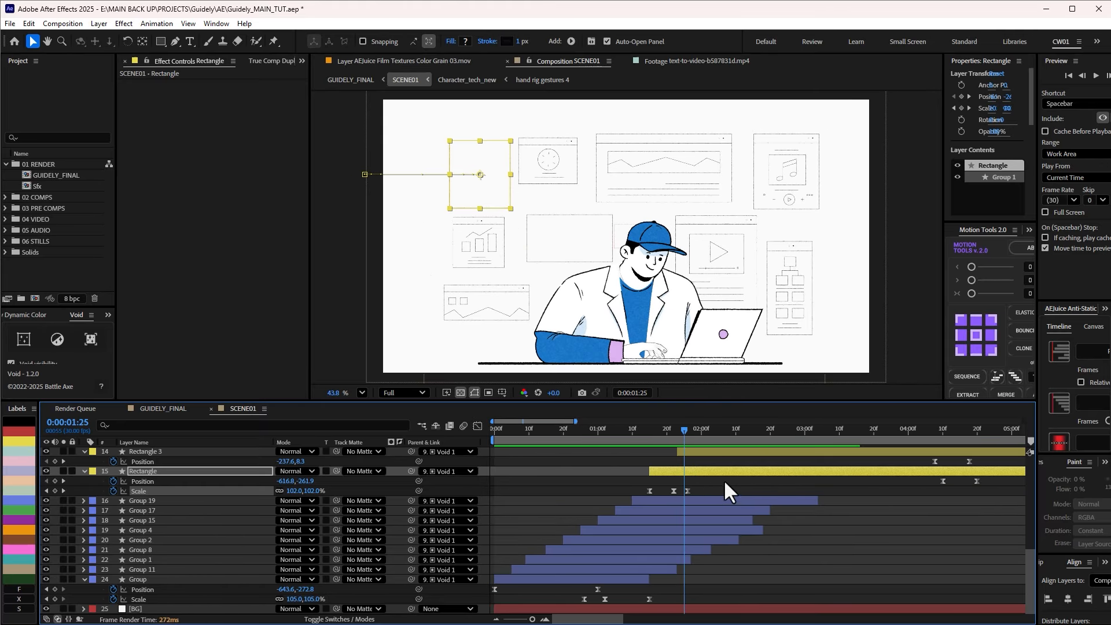
Compare the effect settings of layer 3, Character_tech_new, with those of the EFX layer
{"action": "scroll", "coordinate": [724, 480], "scroll_direction": "up", "scroll_amount": 5}
{"action": "scroll", "coordinate": [194, 508], "scroll_direction": "up", "scroll_amount": 1}
{"action": "scroll", "coordinate": [196, 510], "scroll_direction": "up", "scroll_amount": 2}
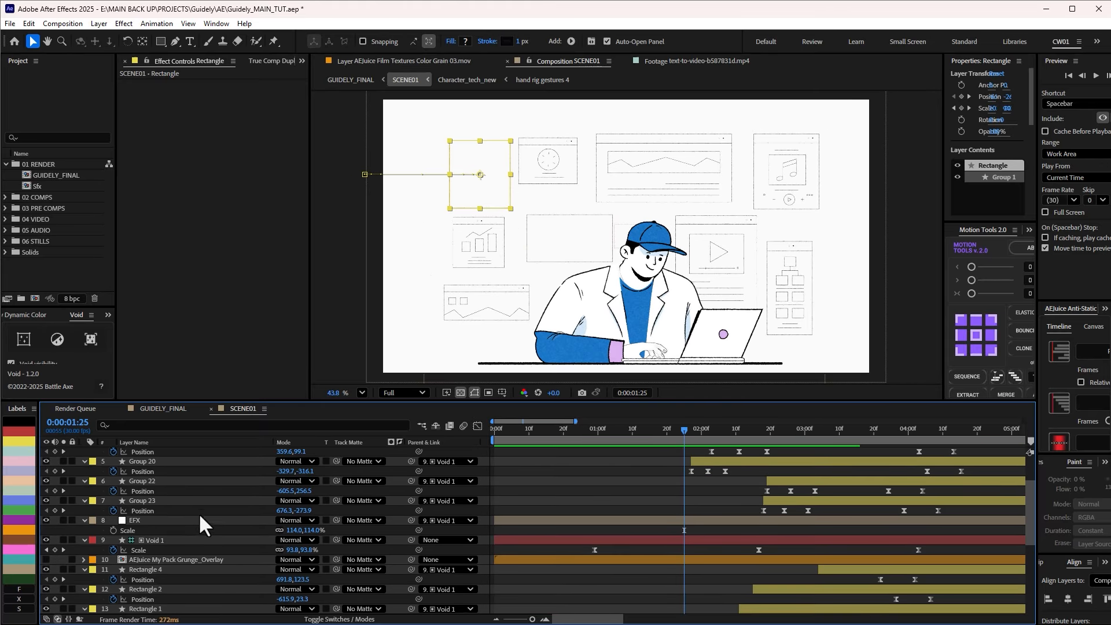
{"action": "left_click", "coordinate": [191, 483]}
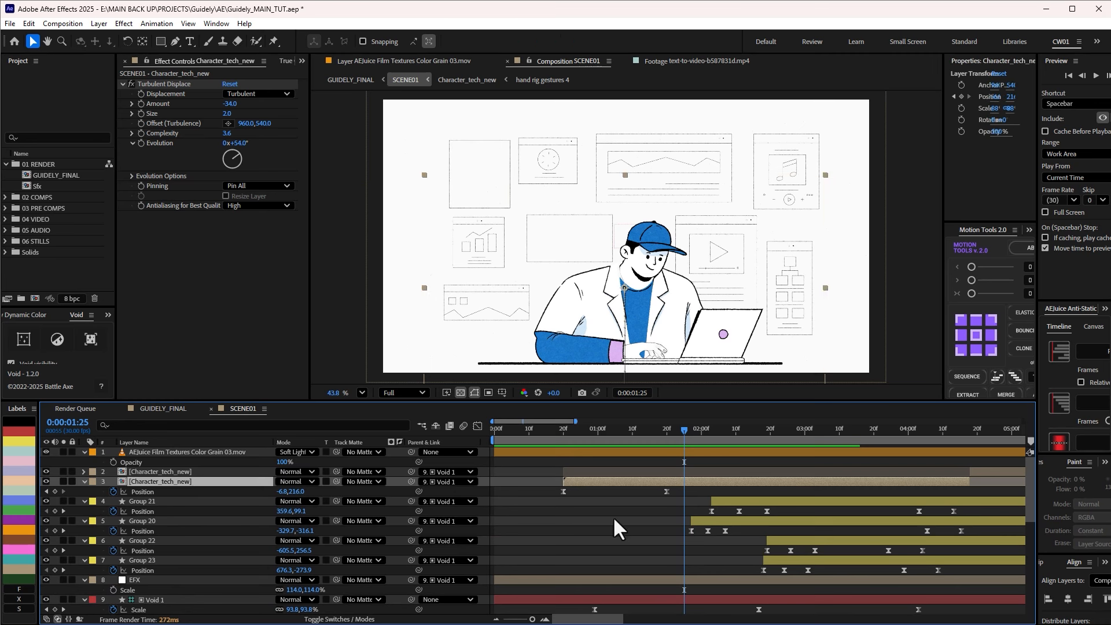
{"action": "left_click", "coordinate": [140, 580]}
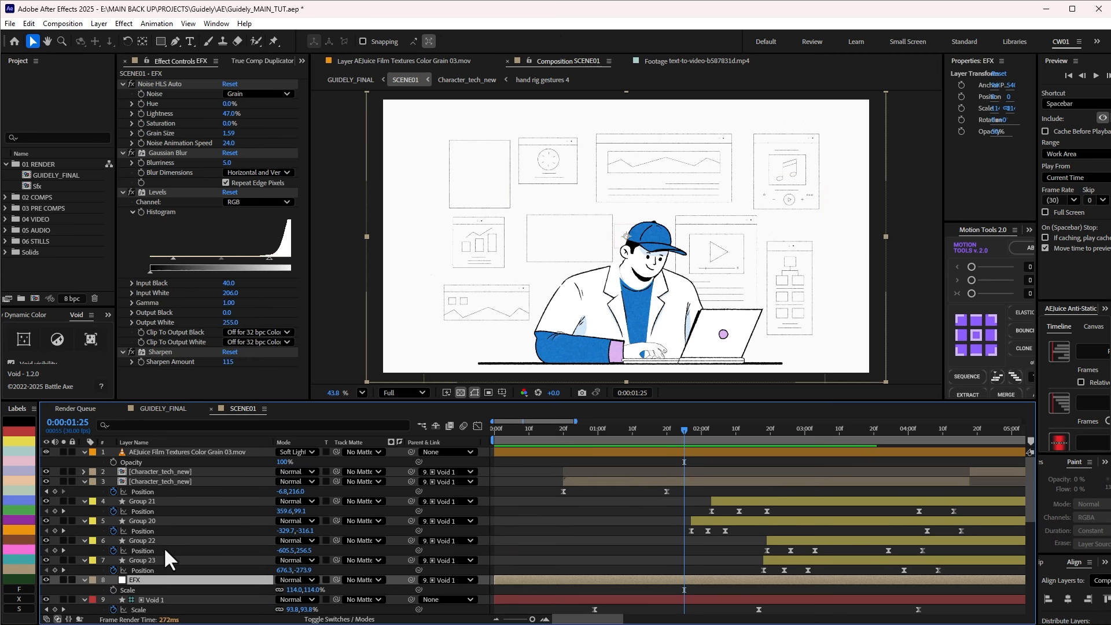
{"action": "left_click", "coordinate": [165, 480]}
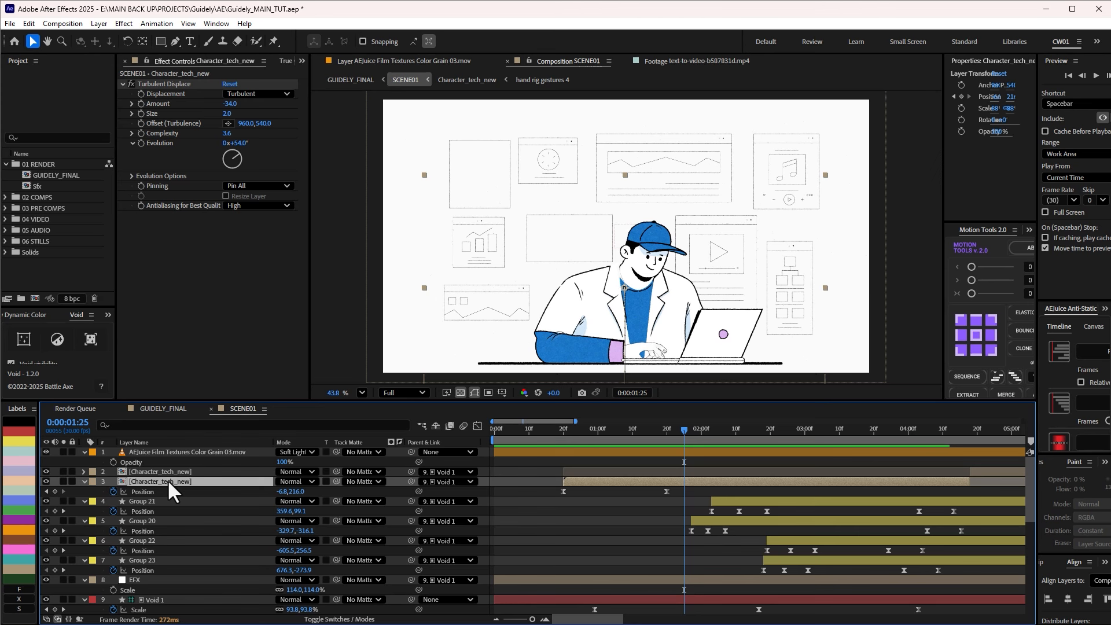
Open the Character_tech_new precomp and inspect its Head, Layer 8, Layer 5, Layer 3 and Left side layers individually
{"action": "double_click", "coordinate": [168, 481]}
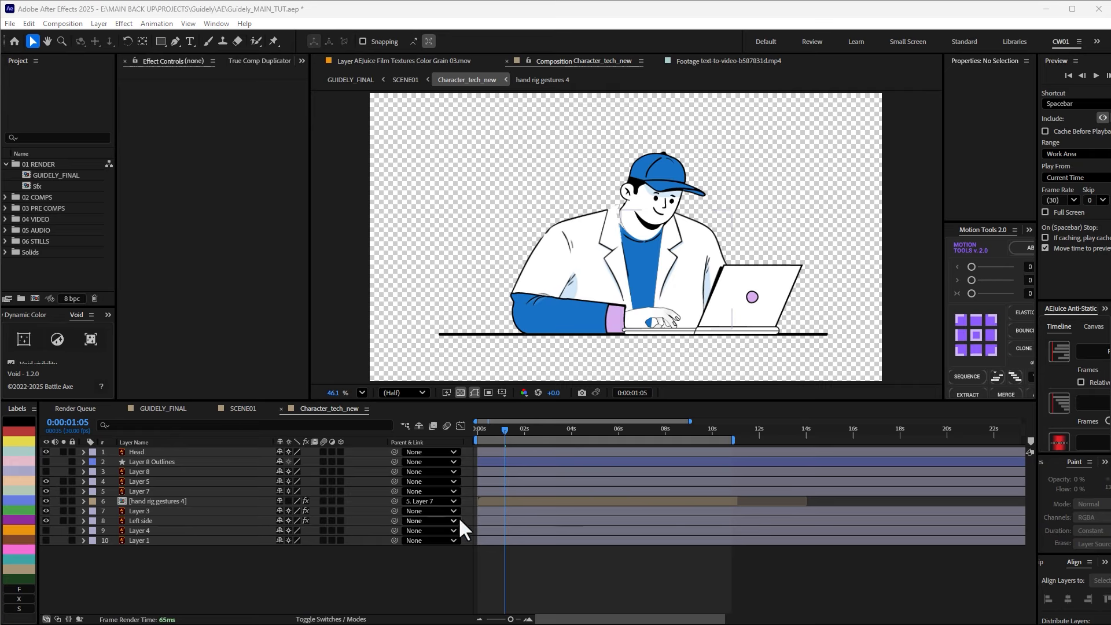
{"action": "left_click", "coordinate": [147, 454]}
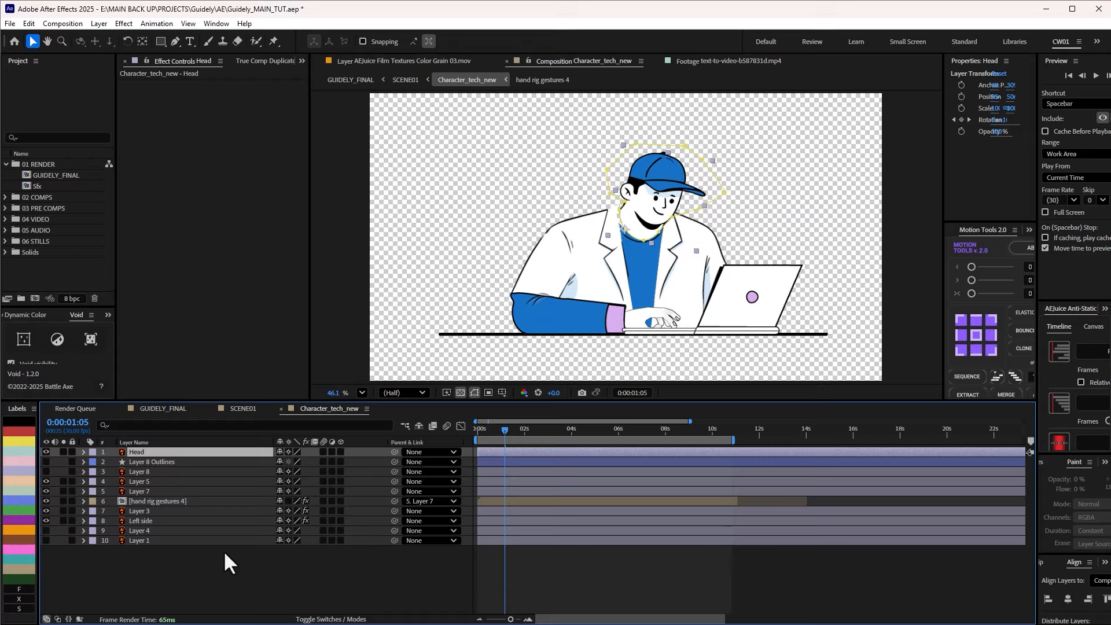
{"action": "left_click", "coordinate": [139, 472]}
{"action": "left_click", "coordinate": [143, 481]}
{"action": "left_click", "coordinate": [156, 511]}
{"action": "left_click", "coordinate": [142, 521]}
Move Character_tech_new's current time to 0:00:01:12 and reveal the keyframed properties of all its layers
{"action": "left_click", "coordinate": [510, 433]}
{"action": "left_click_drag", "start_coordinate": [280, 583], "coordinate": [155, 447]}
{"action": "key", "text": "u"}
{"action": "left_click", "coordinate": [547, 524]}
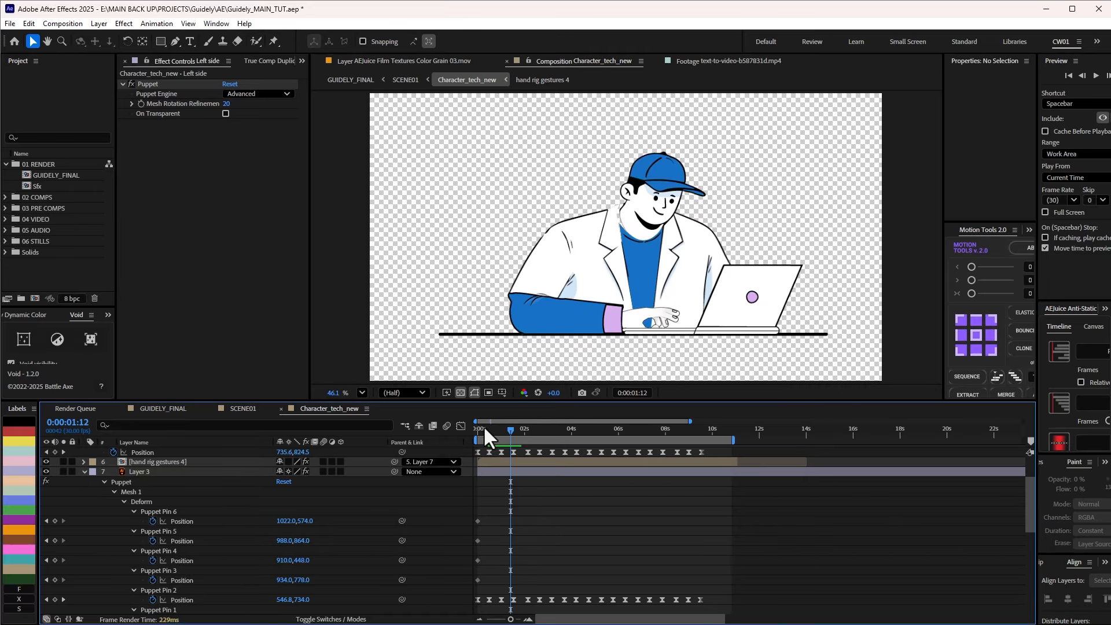
Scrub to 0:00:01:28, hide the hand rig gestures 4 layer, and display the puppet pins of Layer 3's Mesh 1
{"action": "mouse_move", "coordinate": [511, 429]}
{"action": "left_mouse_down"}
{"action": "mouse_move", "coordinate": [541, 429]}
{"action": "mouse_move", "coordinate": [518, 429]}
{"action": "left_mouse_up"}
{"action": "scroll", "coordinate": [203, 482], "scroll_direction": "up", "scroll_amount": 1}
{"action": "scroll", "coordinate": [202, 491], "scroll_direction": "up", "scroll_amount": 1}
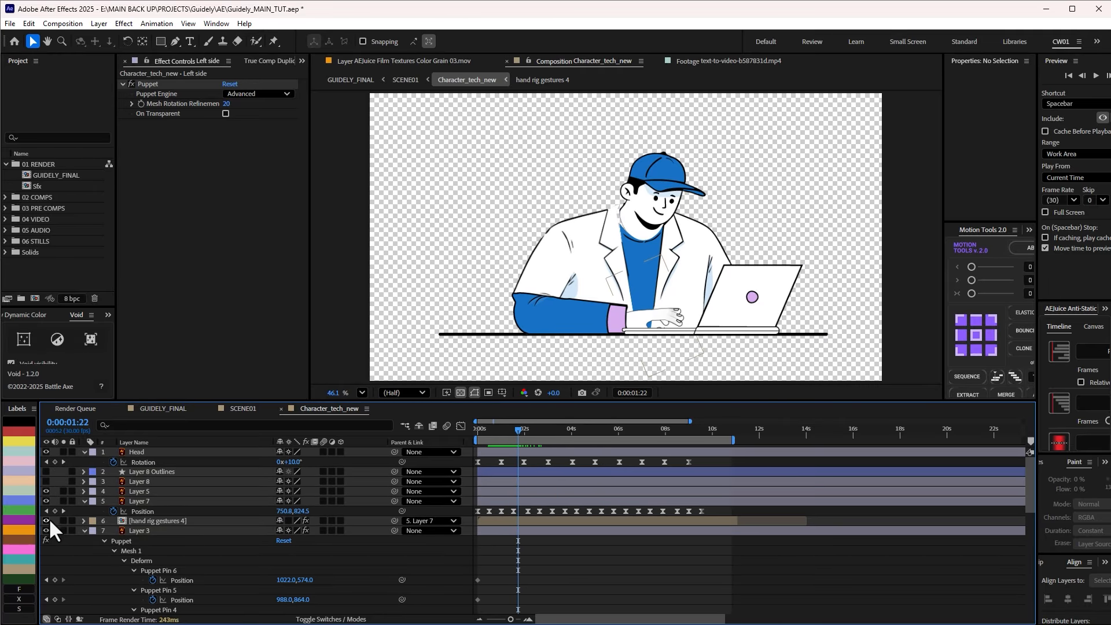
{"action": "left_click", "coordinate": [217, 531]}
{"action": "mouse_move", "coordinate": [519, 431]}
{"action": "left_mouse_down"}
{"action": "mouse_move", "coordinate": [560, 441]}
{"action": "mouse_move", "coordinate": [523, 449]}
{"action": "left_mouse_up"}
{"action": "left_click", "coordinate": [133, 552]}
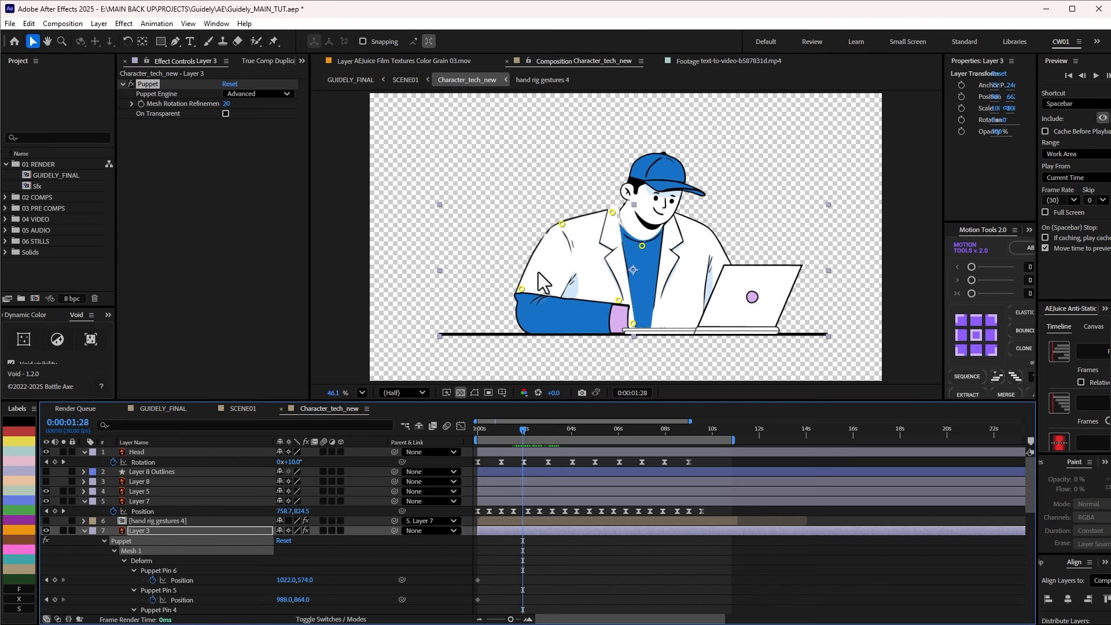
Examine Layer 3's Puppet Pin position keyframes while scrubbing the arm movement to 0:00:06:23
{"action": "mouse_move", "coordinate": [526, 436]}
{"action": "left_mouse_down"}
{"action": "mouse_move", "coordinate": [509, 446]}
{"action": "mouse_move", "coordinate": [519, 448]}
{"action": "left_mouse_up"}
{"action": "scroll", "coordinate": [523, 531], "scroll_direction": "down", "scroll_amount": 3}
{"action": "scroll", "coordinate": [520, 521], "scroll_direction": "down", "scroll_amount": 1}
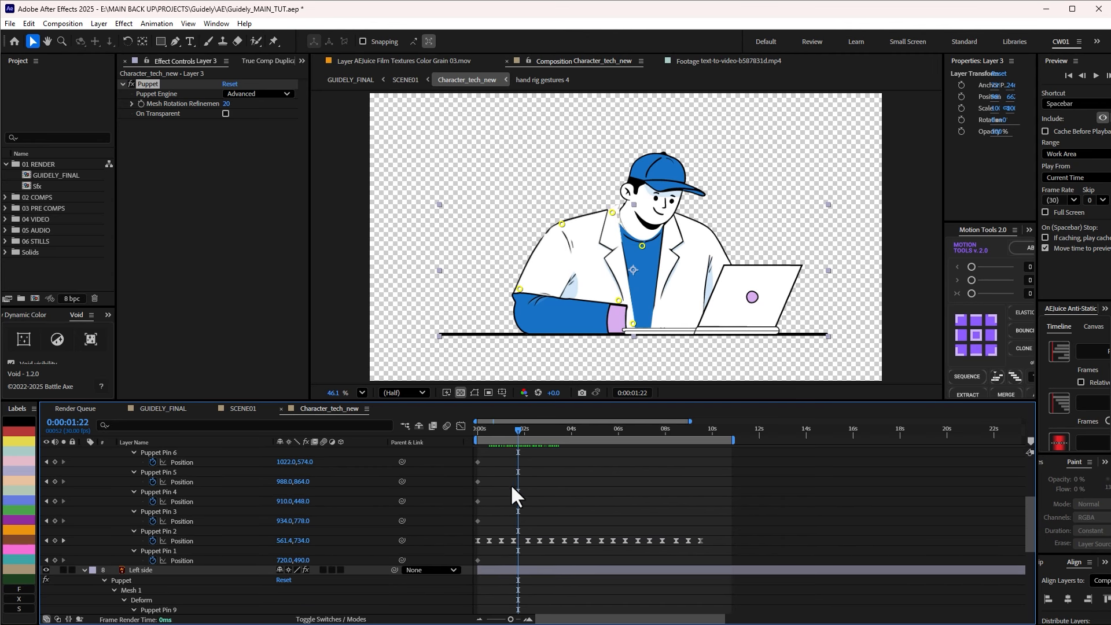
{"action": "left_click_drag", "start_coordinate": [518, 432], "coordinate": [636, 451]}
{"action": "scroll", "coordinate": [174, 521], "scroll_direction": "up", "scroll_amount": 3}
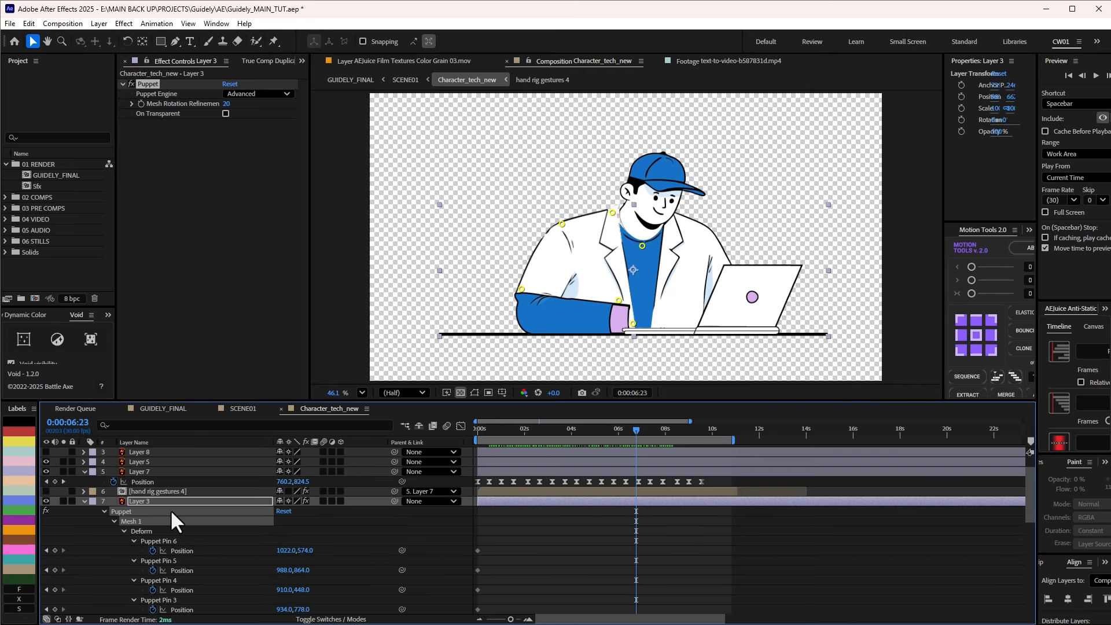
Collapse Layer 3's puppet properties and check the artwork of Layer 1 by switching its visibility
{"action": "left_click", "coordinate": [84, 501]}
{"action": "left_click", "coordinate": [212, 582]}
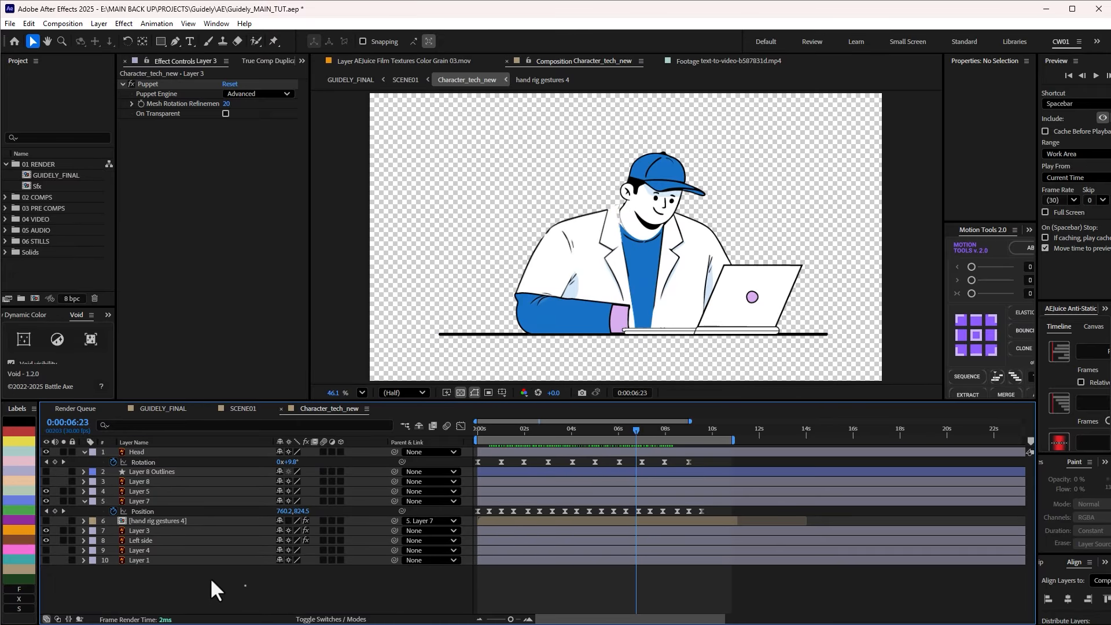
{"action": "left_click", "coordinate": [46, 560]}
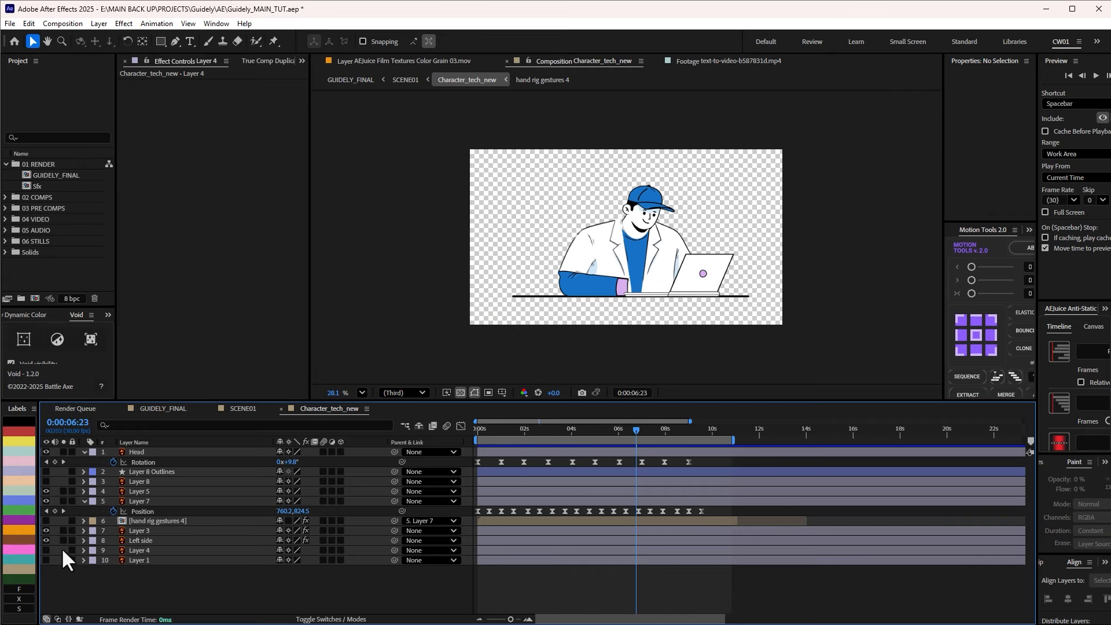
Duplicate the Head layer, solo the copy and reveal its Rotation property
{"action": "left_click", "coordinate": [161, 454]}
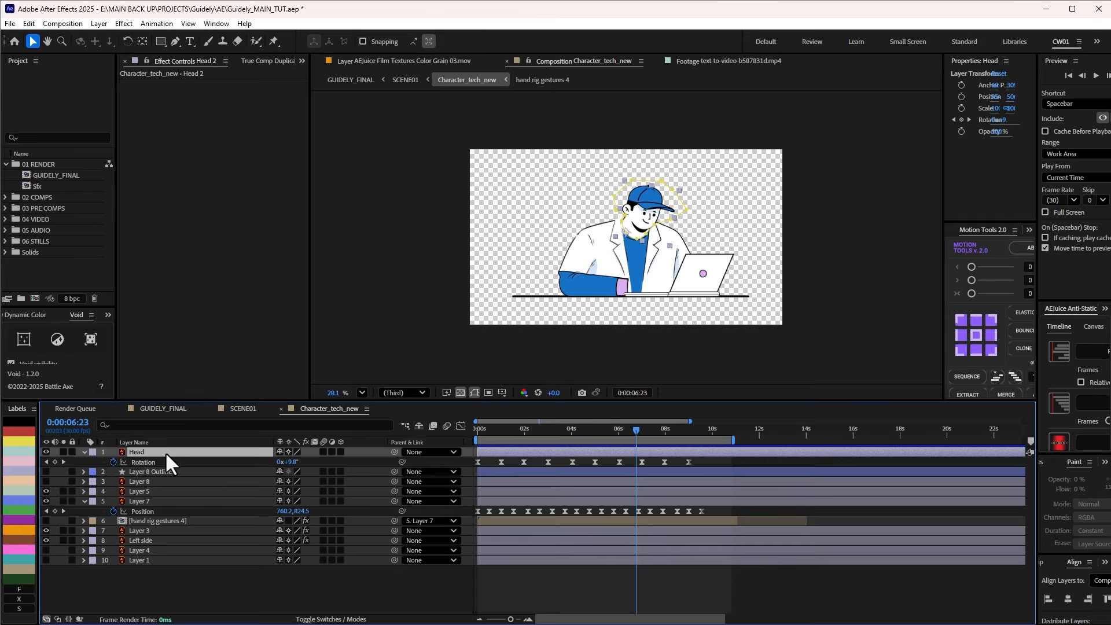
{"action": "key", "text": "ctrl+d"}
{"action": "left_click", "coordinate": [63, 452]}
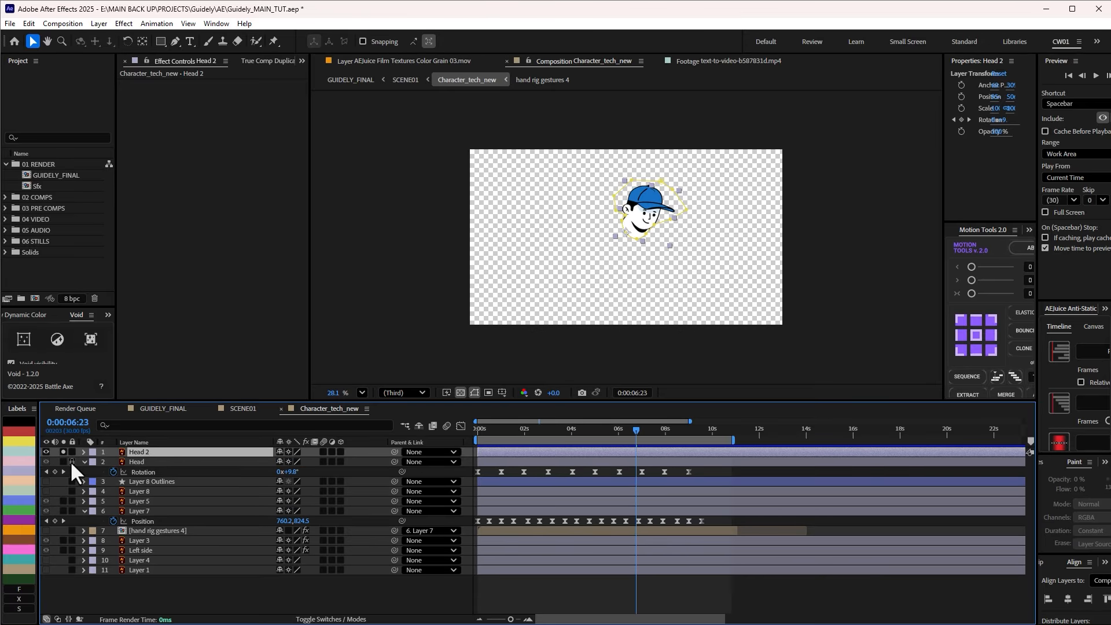
{"action": "scroll", "coordinate": [632, 289], "scroll_direction": "up", "scroll_amount": 2}
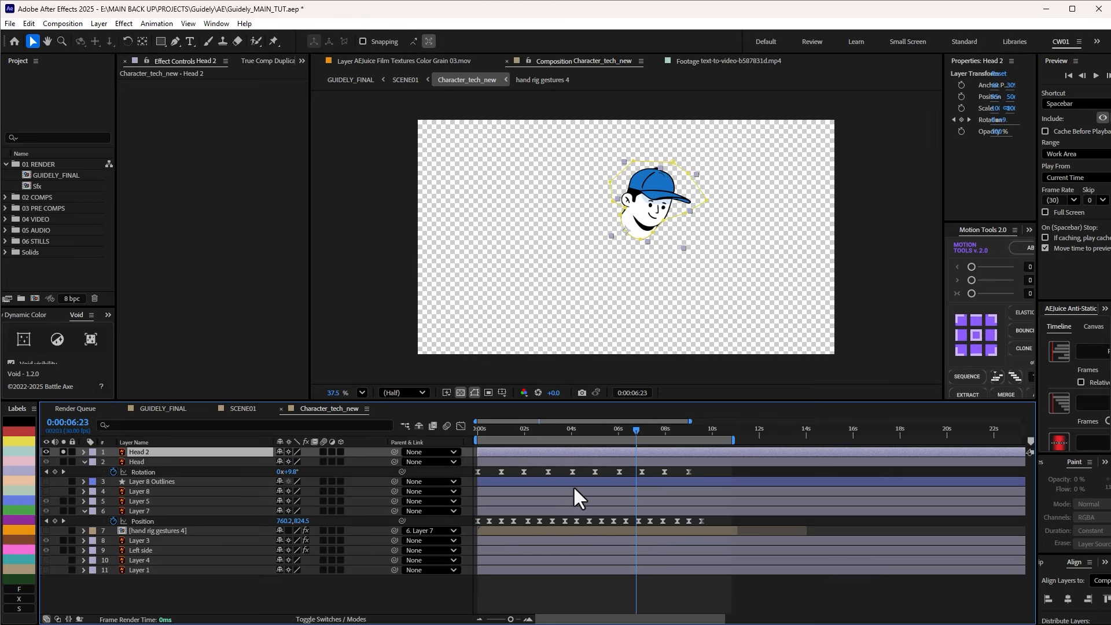
{"action": "key", "text": "r"}
Scrub through the Head 2 layer's rotation keyframes, ending at 0:00:02:27
{"action": "left_click_drag", "start_coordinate": [534, 434], "coordinate": [631, 433]}
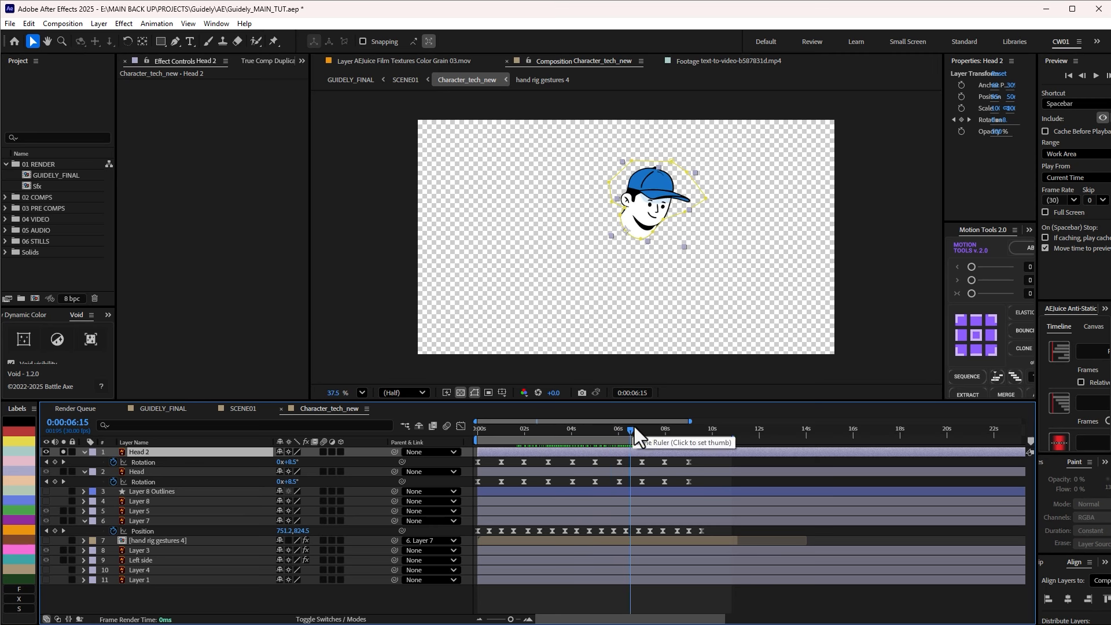
{"action": "left_click_drag", "start_coordinate": [628, 439], "coordinate": [598, 450]}
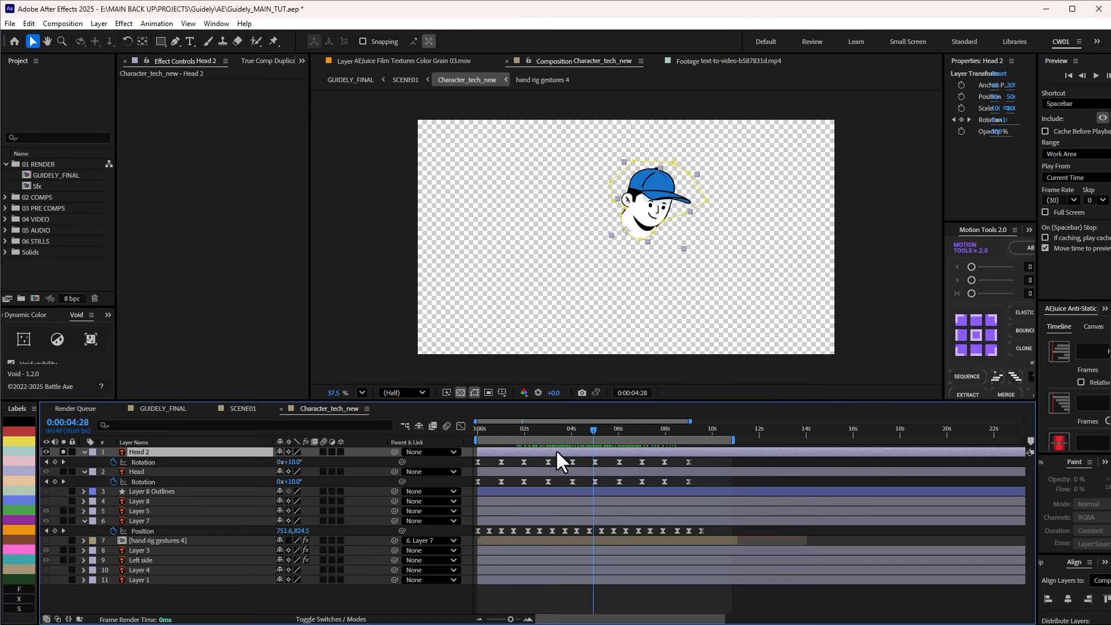
{"action": "left_click_drag", "start_coordinate": [598, 439], "coordinate": [545, 431]}
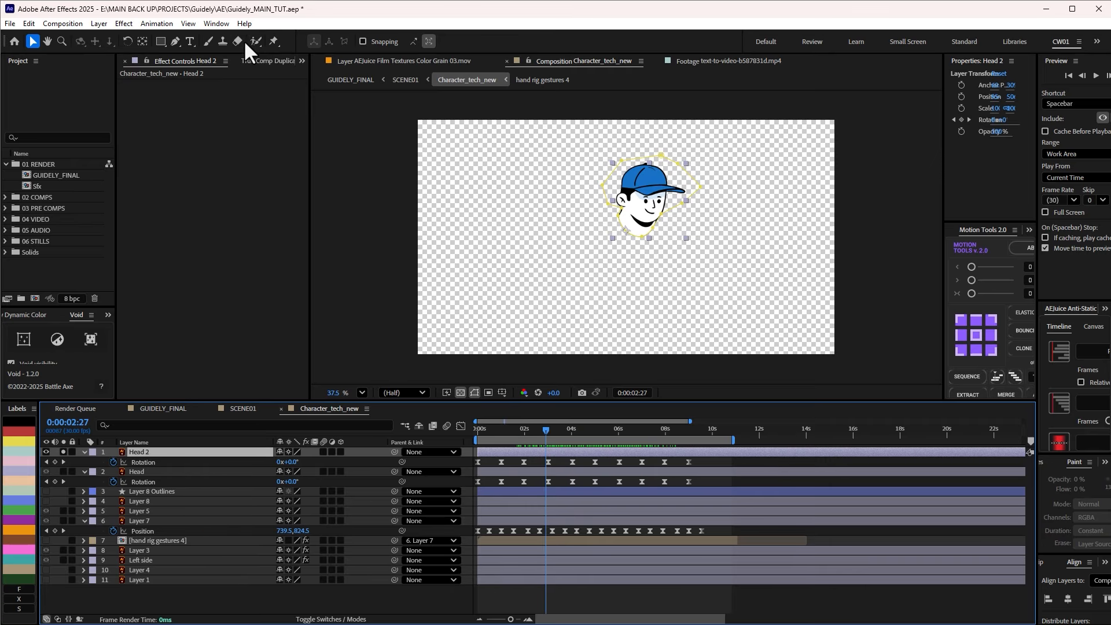
Place four puppet pins on the Head 2 layer: the cap's top, both sides of the neck and the cap's brim
{"action": "left_click", "coordinate": [274, 41]}
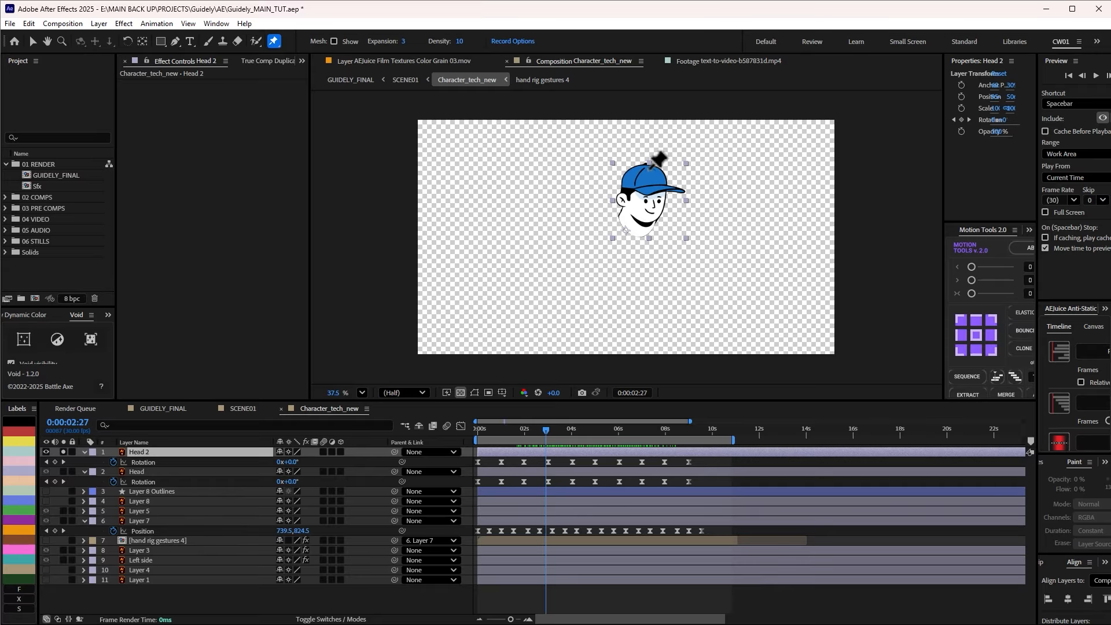
{"action": "scroll", "coordinate": [652, 168], "scroll_direction": "up", "scroll_amount": 4}
{"action": "key", "text": "space"}
{"action": "left_click_drag", "start_coordinate": [681, 196], "coordinate": [648, 319]}
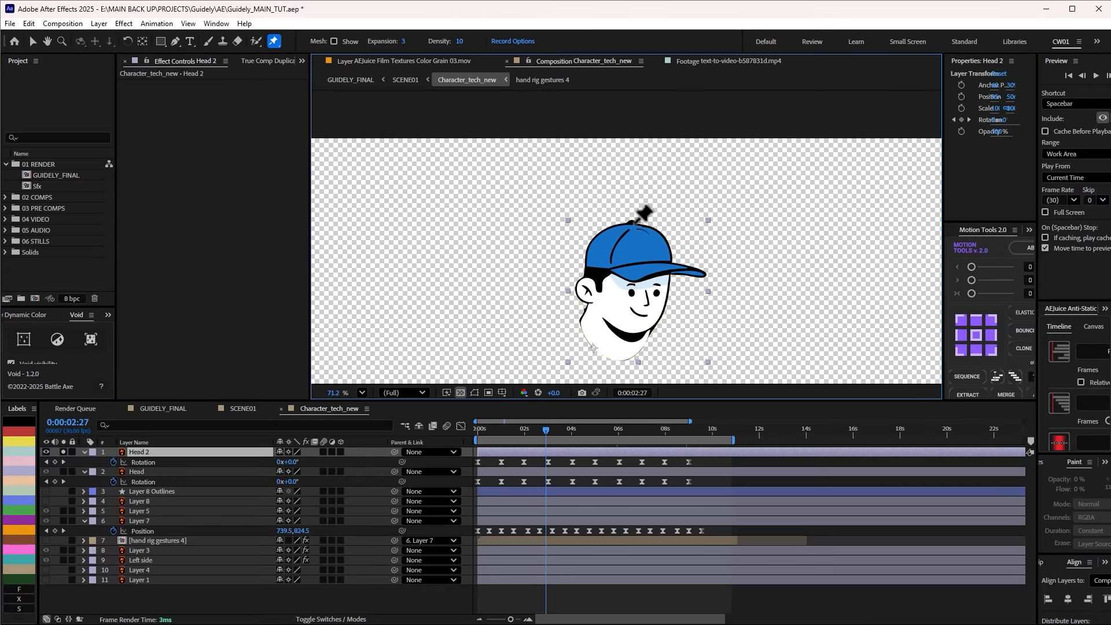
{"action": "left_click", "coordinate": [634, 223]}
{"action": "left_click", "coordinate": [589, 337]}
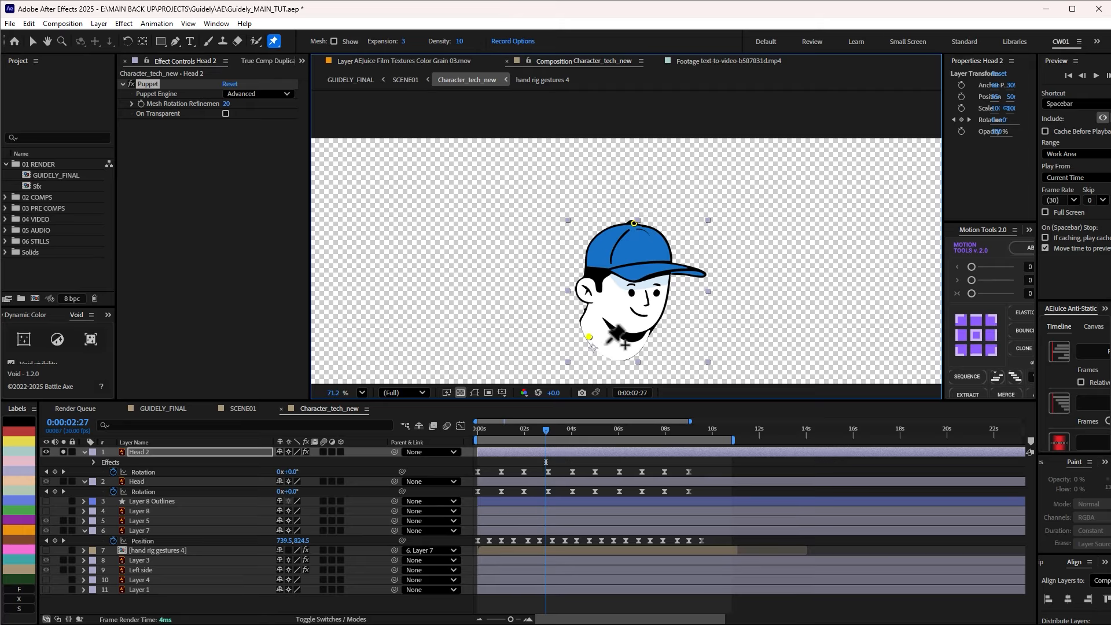
{"action": "left_click", "coordinate": [640, 349]}
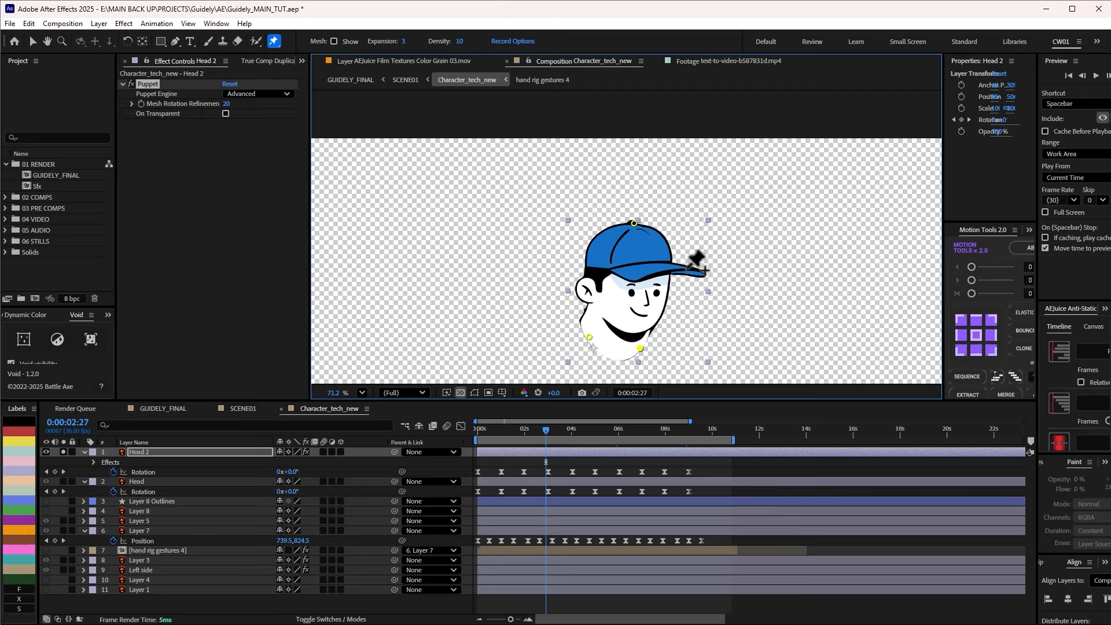
{"action": "left_click", "coordinate": [685, 267]}
Delete all rotation keyframes from the Head 2 layer
{"action": "left_click_drag", "start_coordinate": [705, 479], "coordinate": [473, 481]}
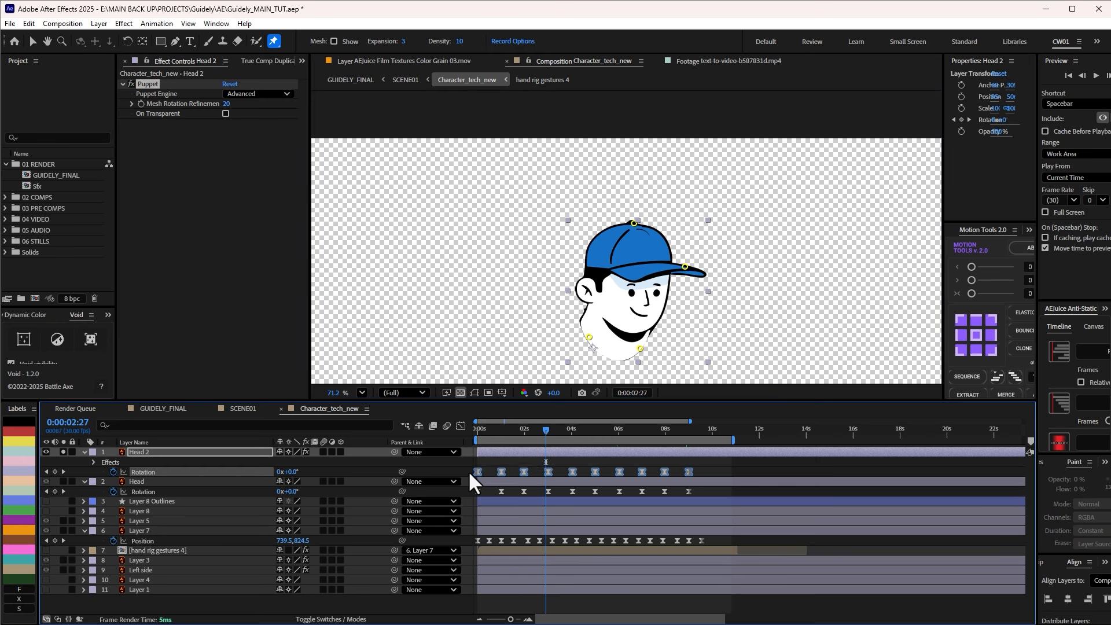
{"action": "key", "text": "Delete"}
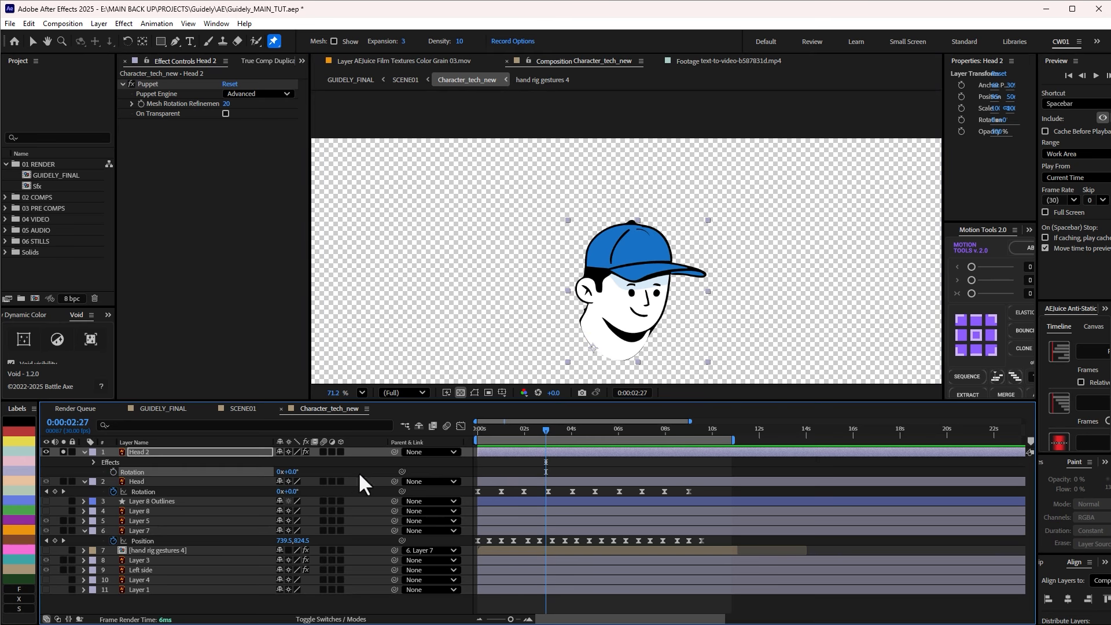
{"action": "left_click", "coordinate": [181, 451]}
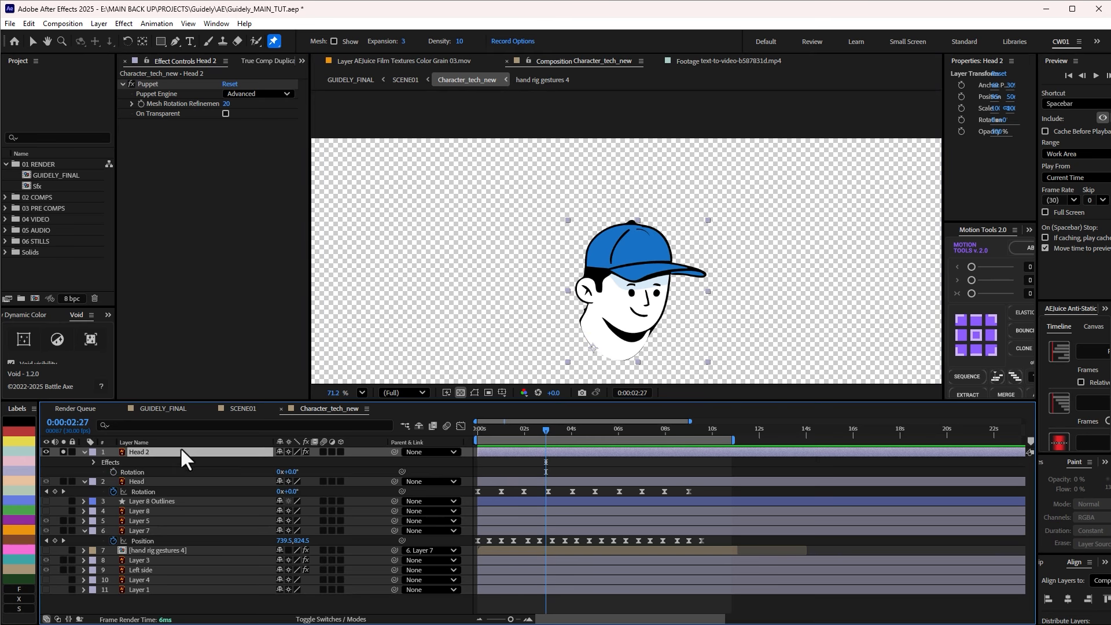
Reveal Head 2's Puppet Pin position keyframes and move all four to the start of the composition
{"action": "left_click", "coordinate": [150, 84]}
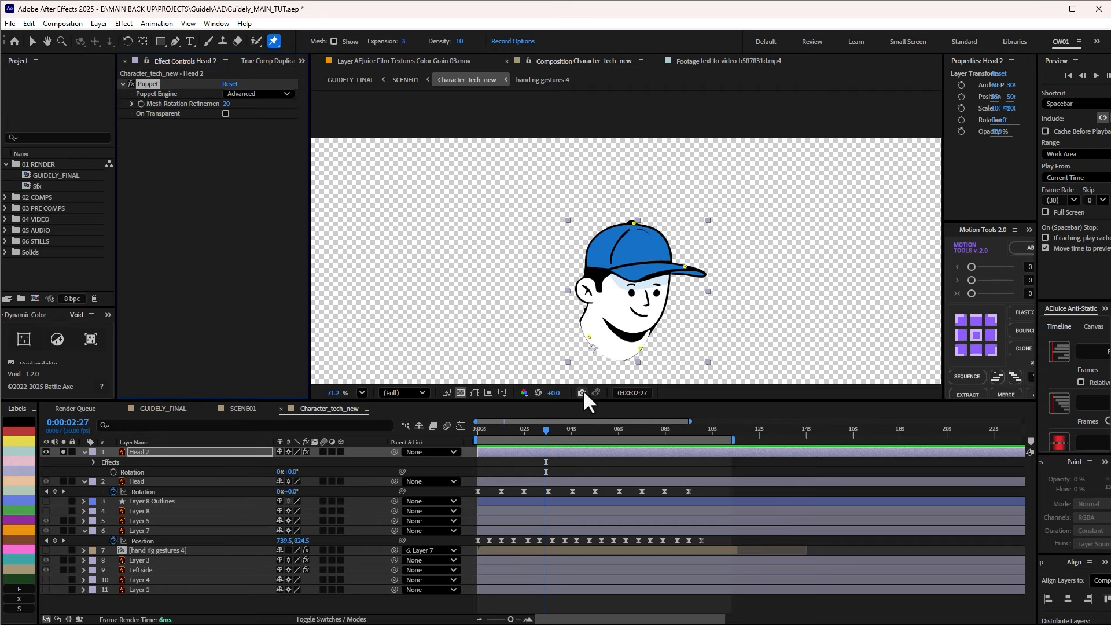
{"action": "key", "text": "v"}
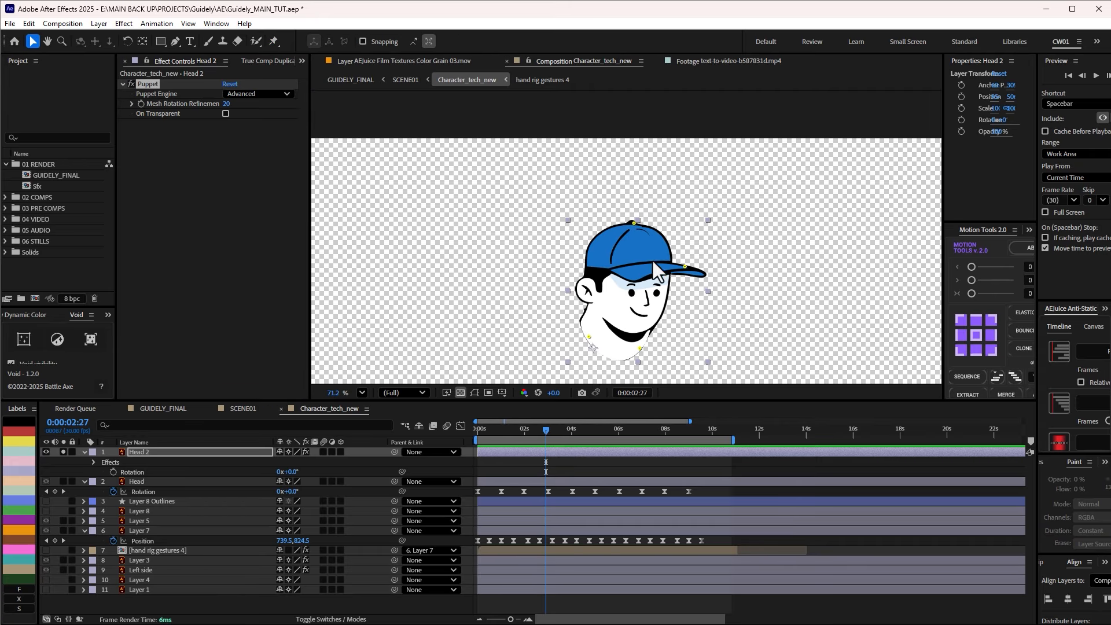
{"action": "key", "text": "u"}
{"action": "left_click_drag", "start_coordinate": [588, 471], "coordinate": [502, 572]}
{"action": "left_click_drag", "start_coordinate": [546, 509], "coordinate": [468, 516]}
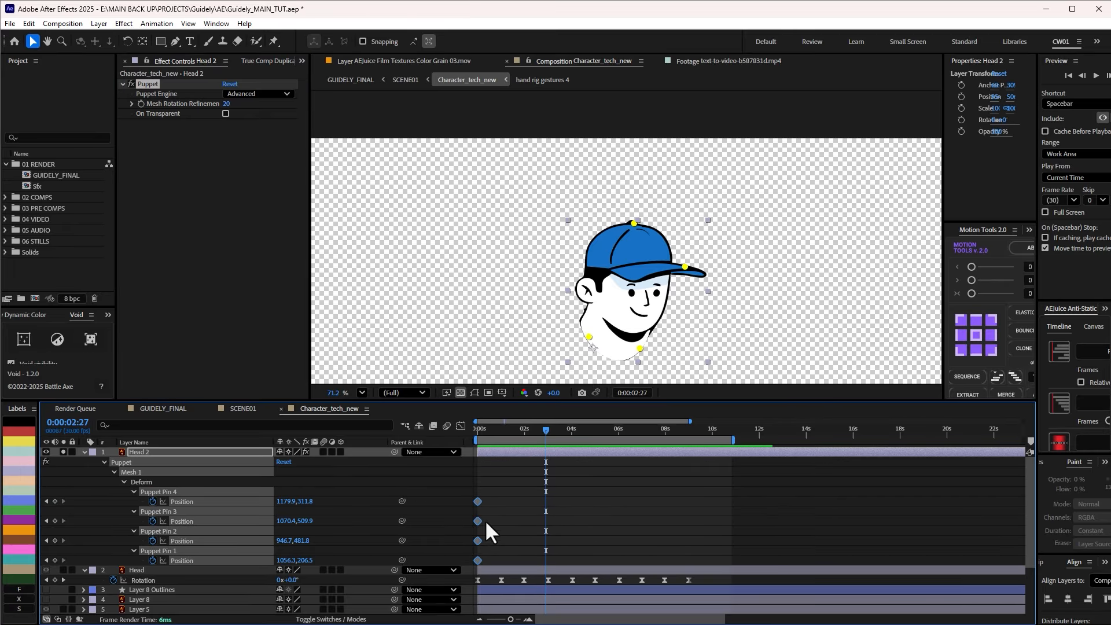
{"action": "left_click", "coordinate": [497, 531]}
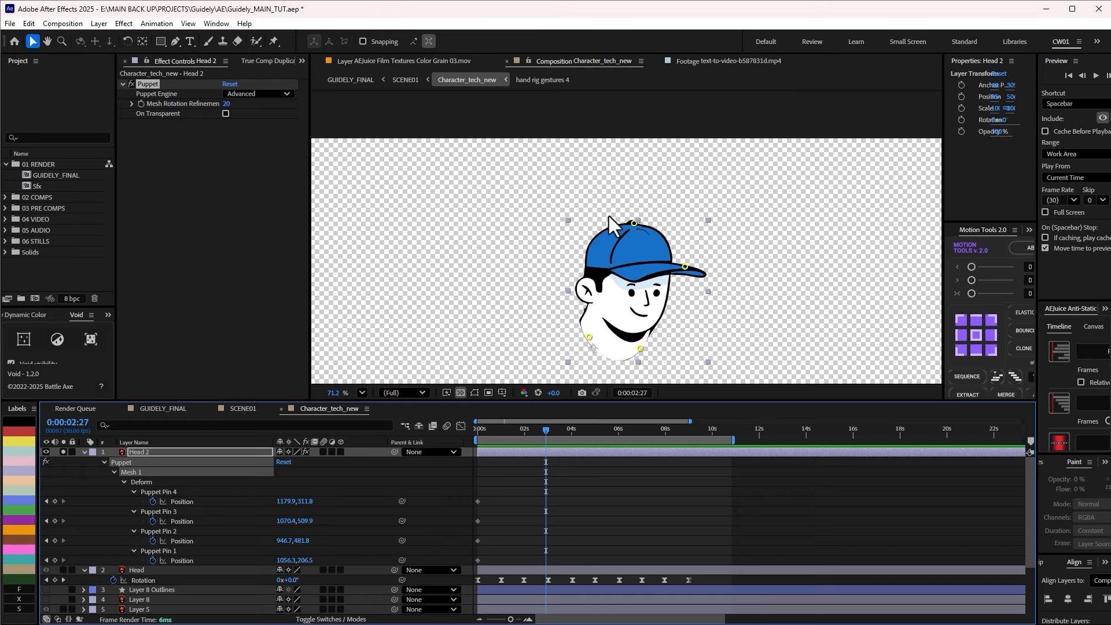
Pose the head looking down at 0:00:02:27 by lowering the brim and cap-top pins and shifting both neck pins slightly
{"action": "left_click_drag", "start_coordinate": [685, 266], "coordinate": [687, 279]}
{"action": "left_click_drag", "start_coordinate": [633, 224], "coordinate": [640, 228]}
{"action": "left_click_drag", "start_coordinate": [639, 350], "coordinate": [632, 354]}
{"action": "left_click_drag", "start_coordinate": [686, 284], "coordinate": [681, 296]}
{"action": "left_click_drag", "start_coordinate": [639, 228], "coordinate": [647, 235]}
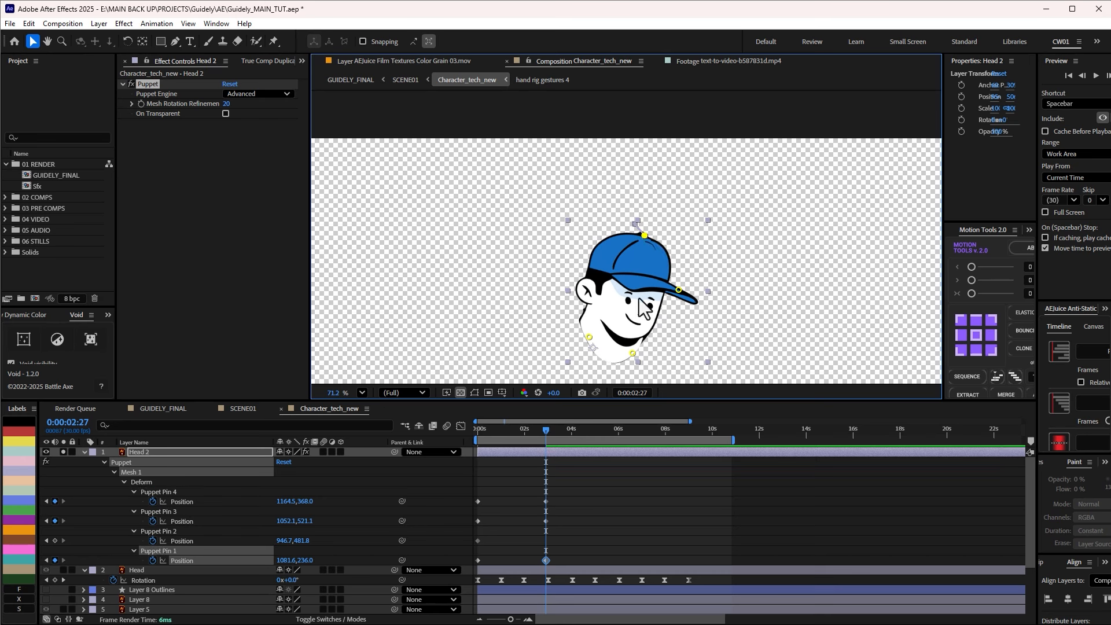
{"action": "left_click_drag", "start_coordinate": [590, 338], "coordinate": [584, 338]}
Preview the puppet head movement back to 0:00:00:20 and delete the Head 2 layer
{"action": "left_click_drag", "start_coordinate": [560, 442], "coordinate": [493, 453]}
{"action": "left_click", "coordinate": [185, 455]}
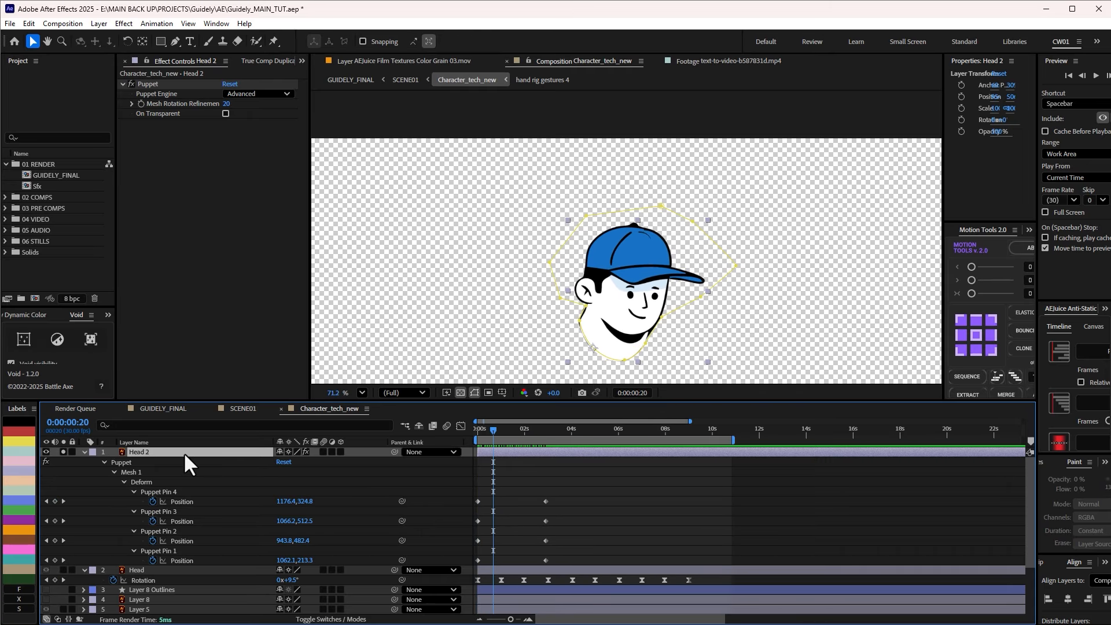
{"action": "key", "text": "Delete"}
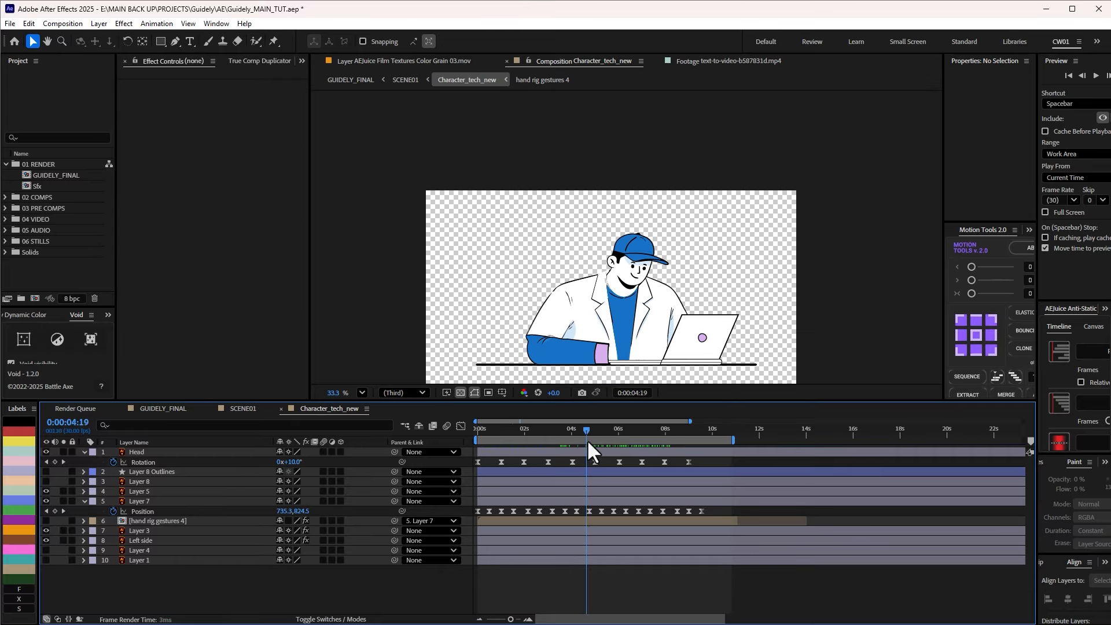
Go to 0:00:03:22, make the hand rig gestures 4 layer visible and select it
{"action": "left_click_drag", "start_coordinate": [588, 443], "coordinate": [566, 431]}
{"action": "left_click", "coordinate": [47, 521]}
{"action": "left_click", "coordinate": [158, 523]}
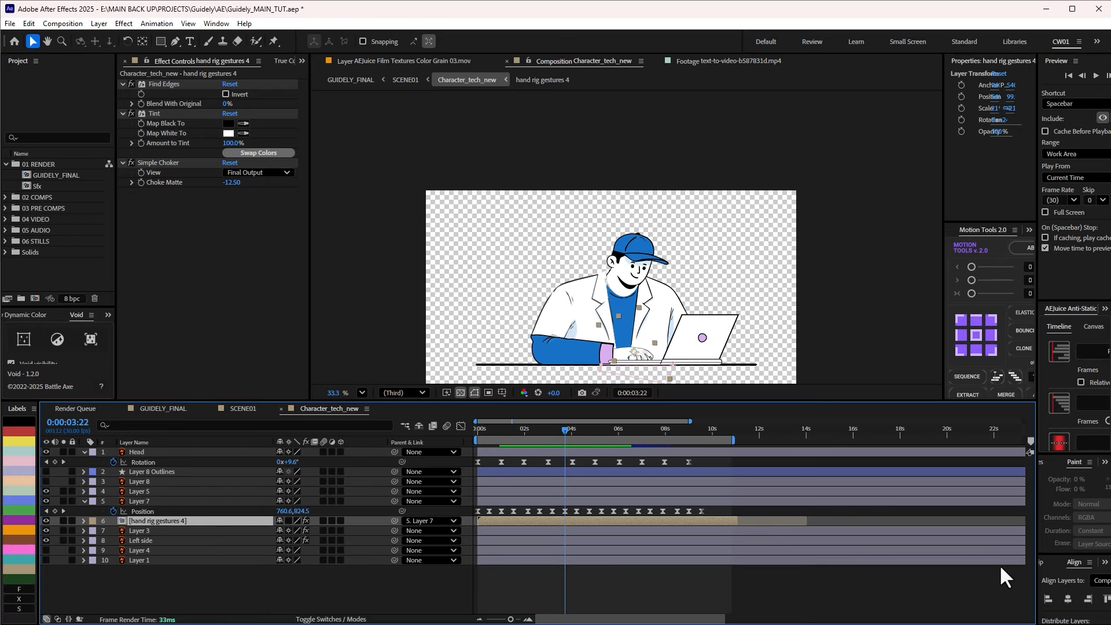
Switch to the browser, skim the YouTube video "Create a Hand Rig in After Effects" to 4:33 and return to After Effects
{"action": "key", "text": "alt+Tab"}
{"action": "mouse_move", "coordinate": [166, 481]}
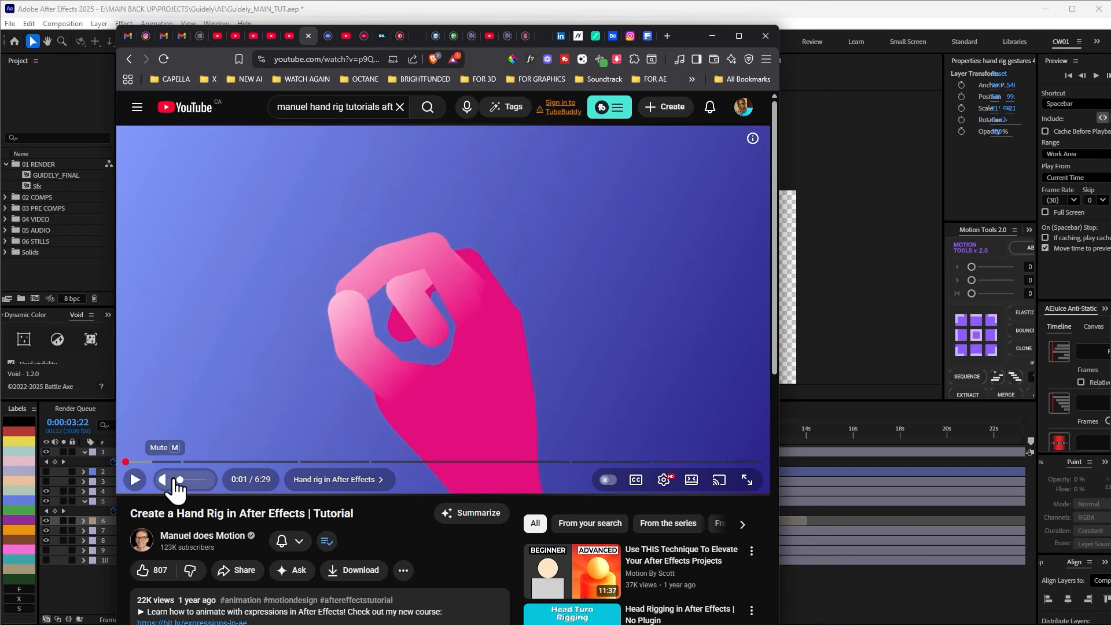
{"action": "left_click", "coordinate": [134, 479]}
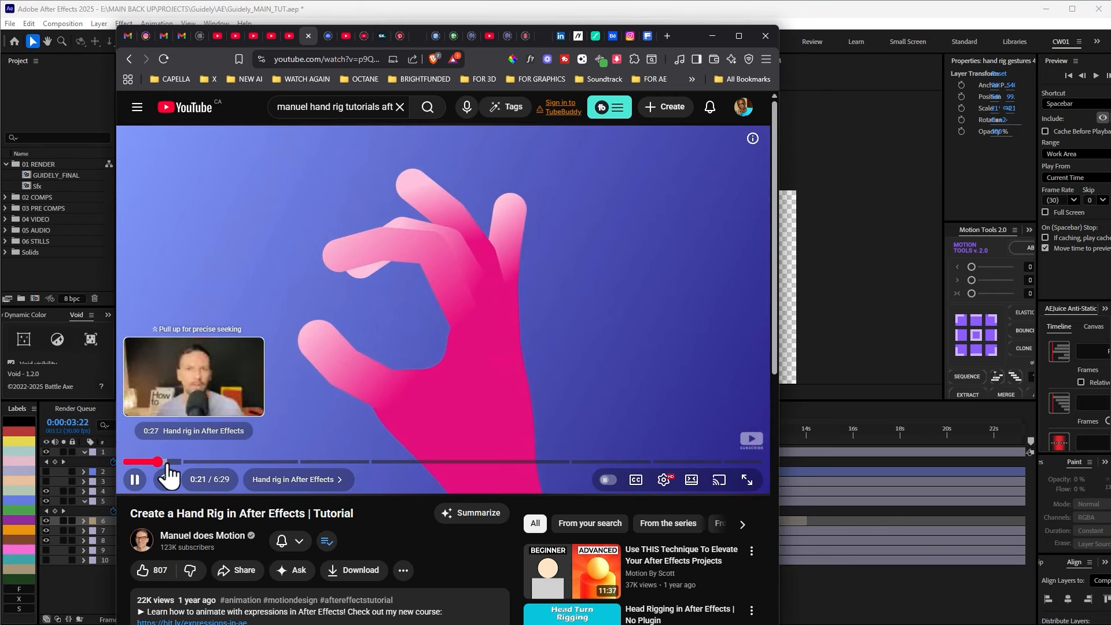
{"action": "left_click", "coordinate": [229, 462]}
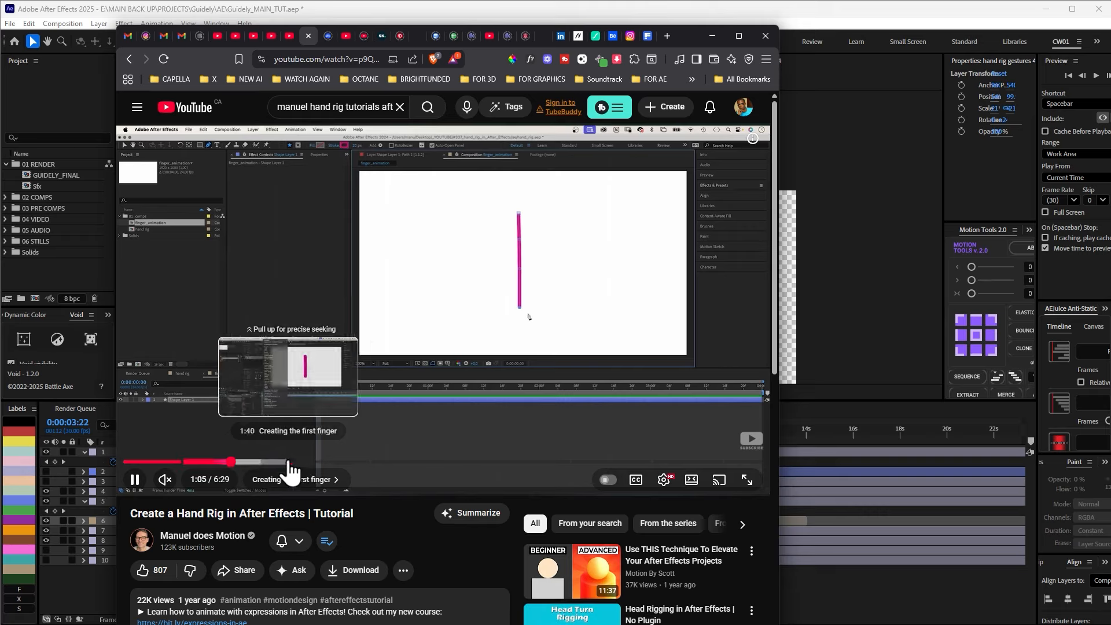
{"action": "left_click", "coordinate": [328, 463]}
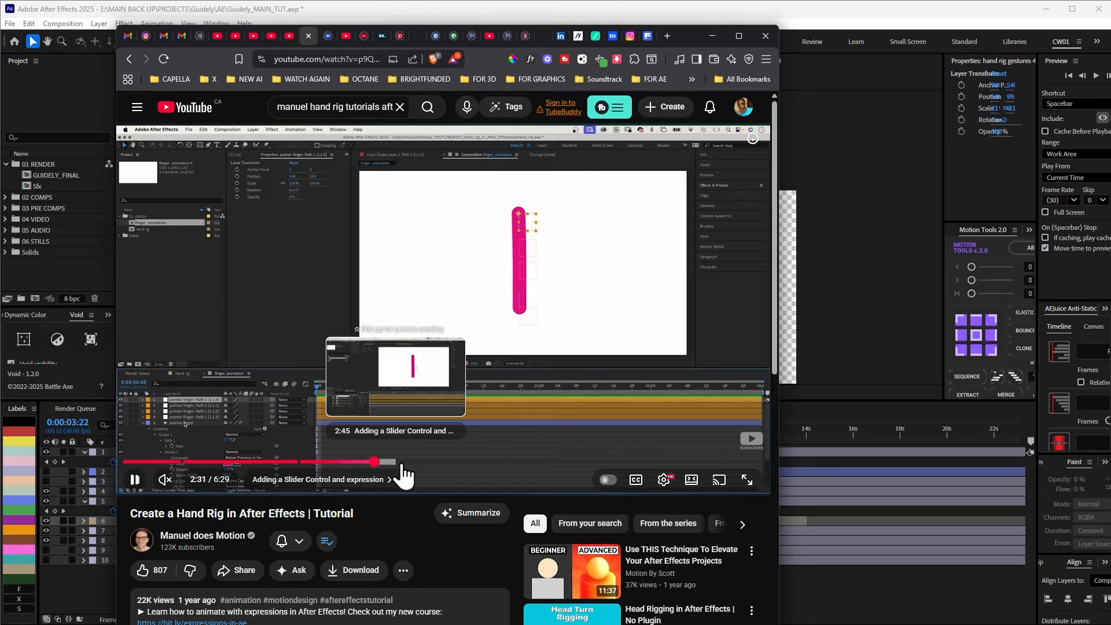
{"action": "left_click", "coordinate": [443, 463]}
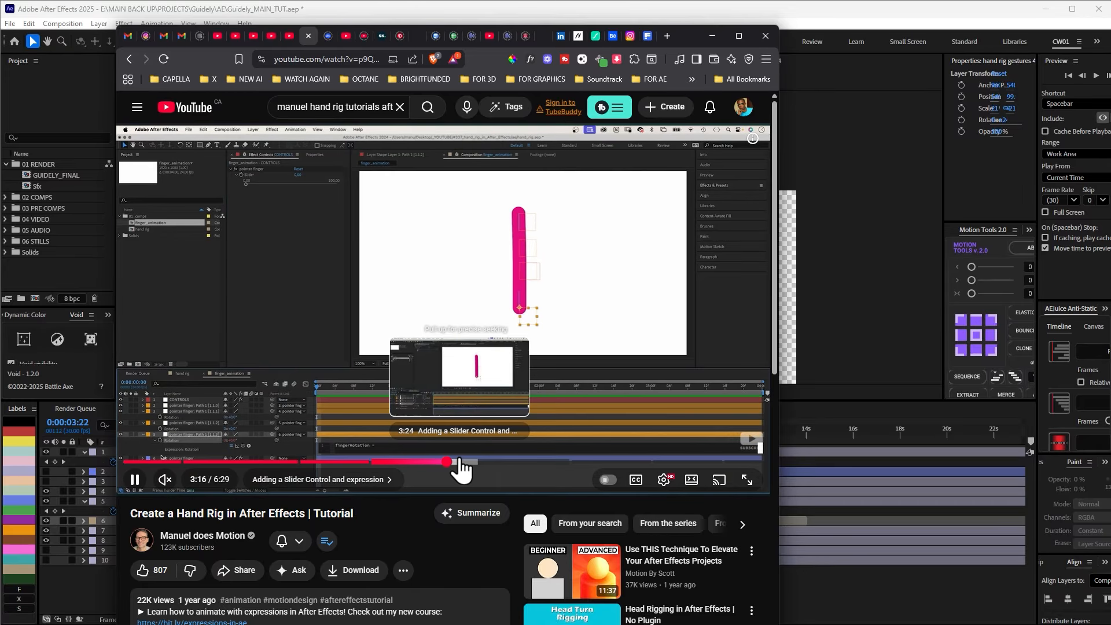
{"action": "left_click", "coordinate": [493, 463]}
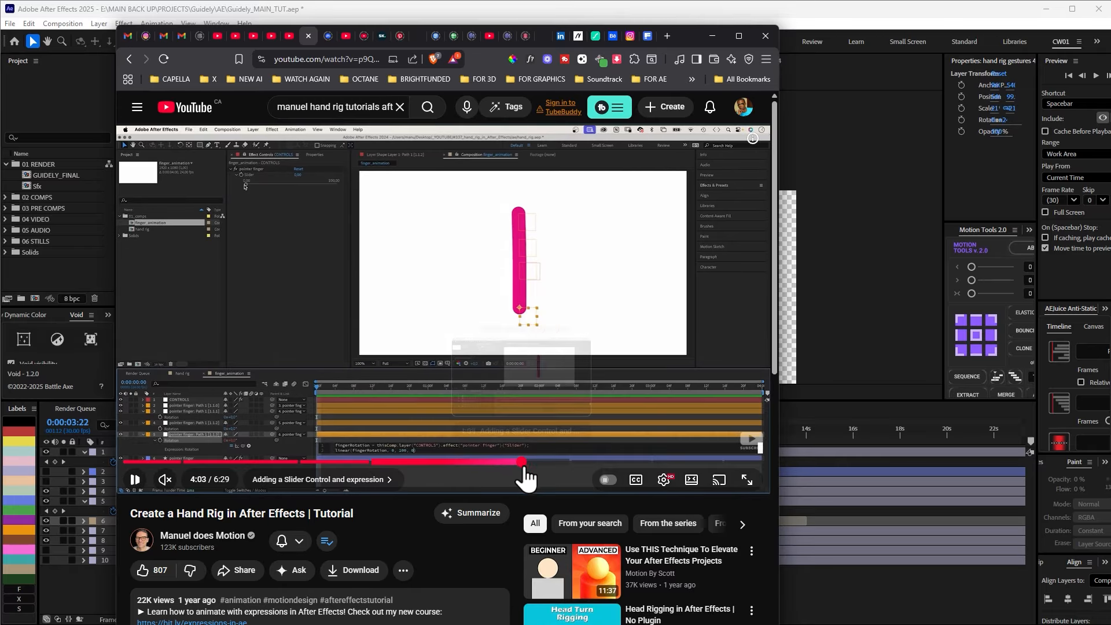
{"action": "left_click", "coordinate": [565, 463]}
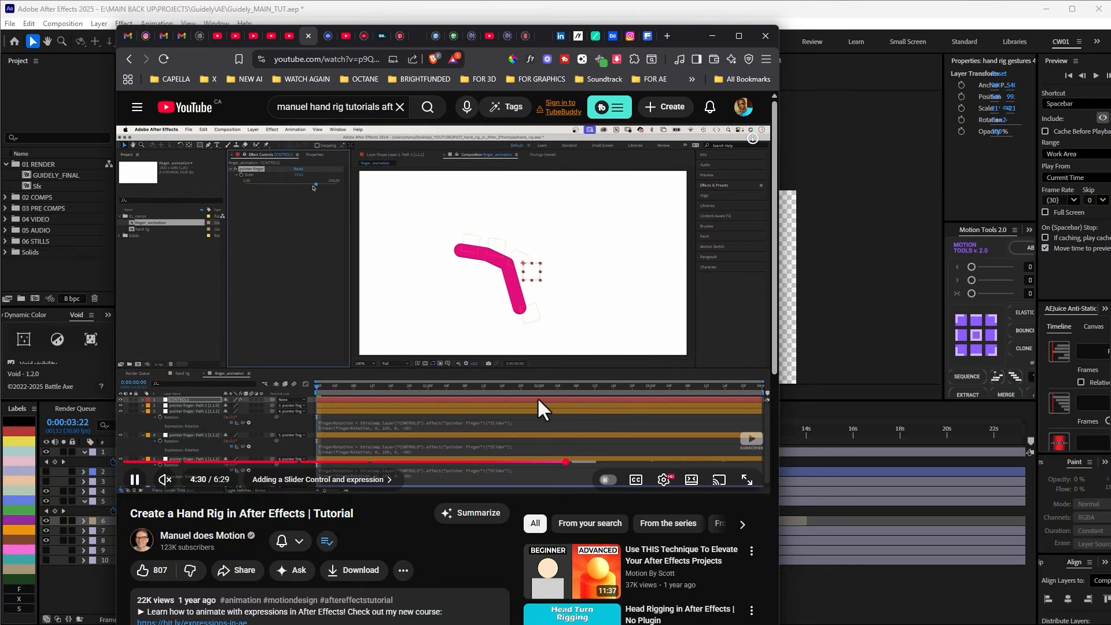
{"action": "left_click", "coordinate": [460, 352]}
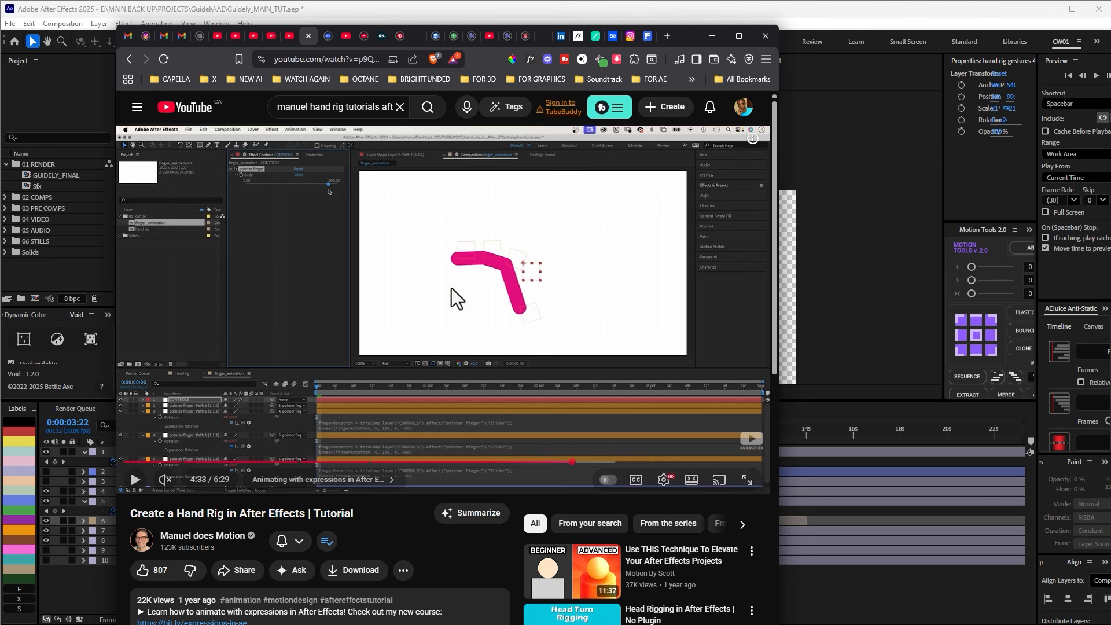
{"action": "left_click", "coordinate": [712, 36]}
Examine the character's hand at the laptop up close at 0:00:04:01
{"action": "mouse_move", "coordinate": [567, 439]}
{"action": "left_mouse_down"}
{"action": "mouse_move", "coordinate": [582, 437]}
{"action": "mouse_move", "coordinate": [572, 437]}
{"action": "left_mouse_up"}
{"action": "scroll", "coordinate": [602, 378], "scroll_direction": "up", "scroll_amount": 2}
{"action": "left_click_drag", "start_coordinate": [644, 315], "coordinate": [650, 209]}
{"action": "scroll", "coordinate": [625, 307], "scroll_direction": "up", "scroll_amount": 1}
{"action": "left_click_drag", "start_coordinate": [672, 301], "coordinate": [665, 318]}
{"action": "key", "text": "v"}
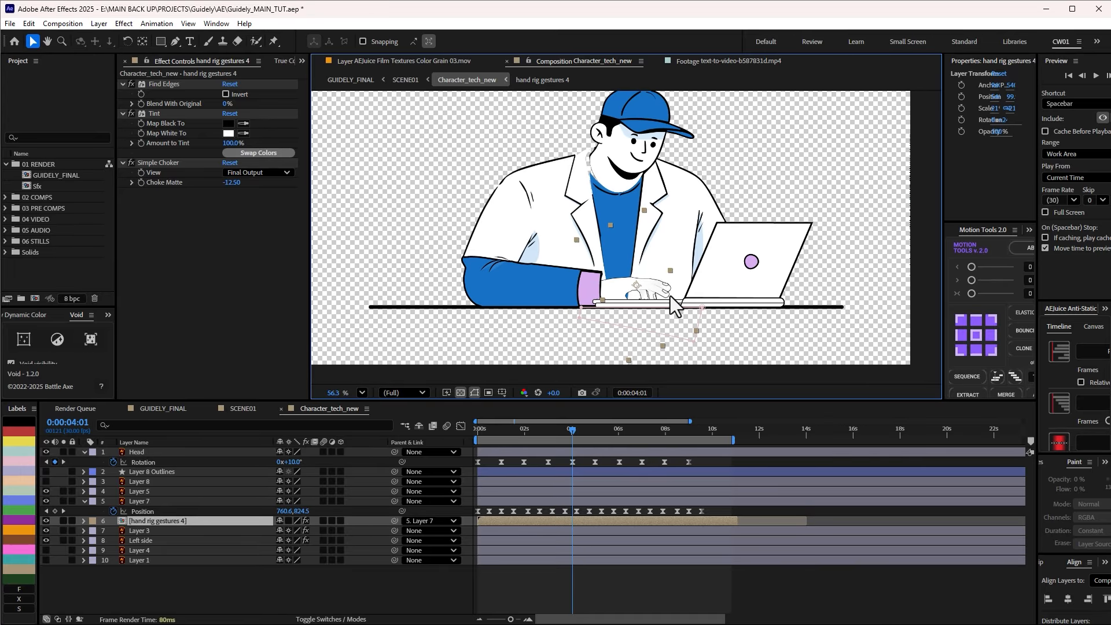
Open the hand rig gestures 4 precomp, scrub its finger slider keyframes to 0:00:01:18 and return to Character_tech_new
{"action": "double_click", "coordinate": [150, 521]}
{"action": "left_click_drag", "start_coordinate": [647, 442], "coordinate": [565, 427]}
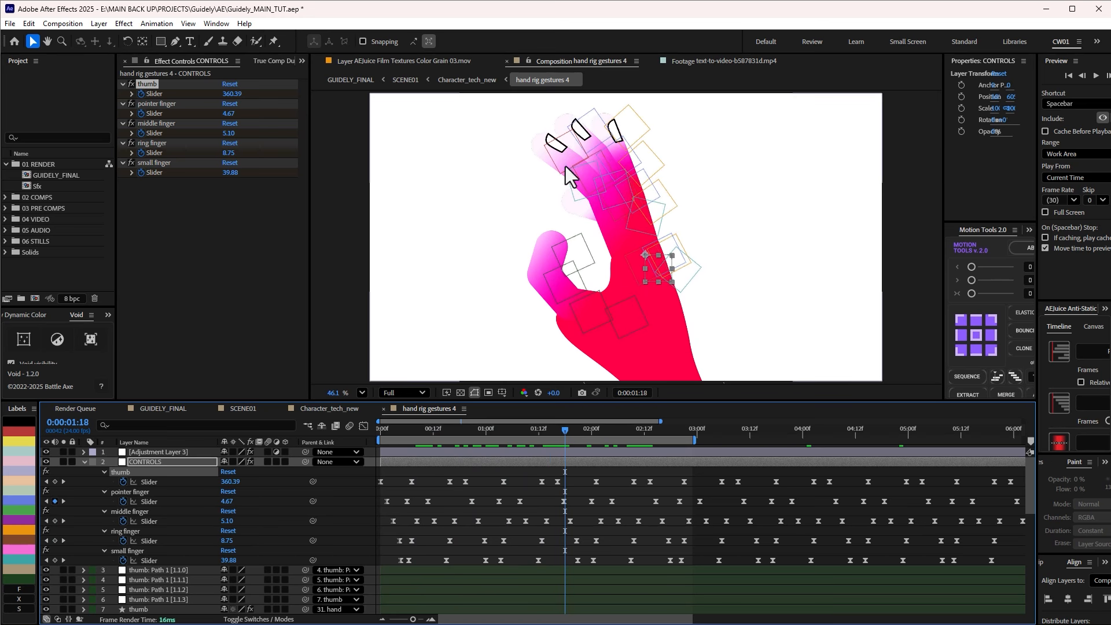
{"action": "key", "text": "Tab"}
{"action": "left_click", "coordinate": [560, 460]}
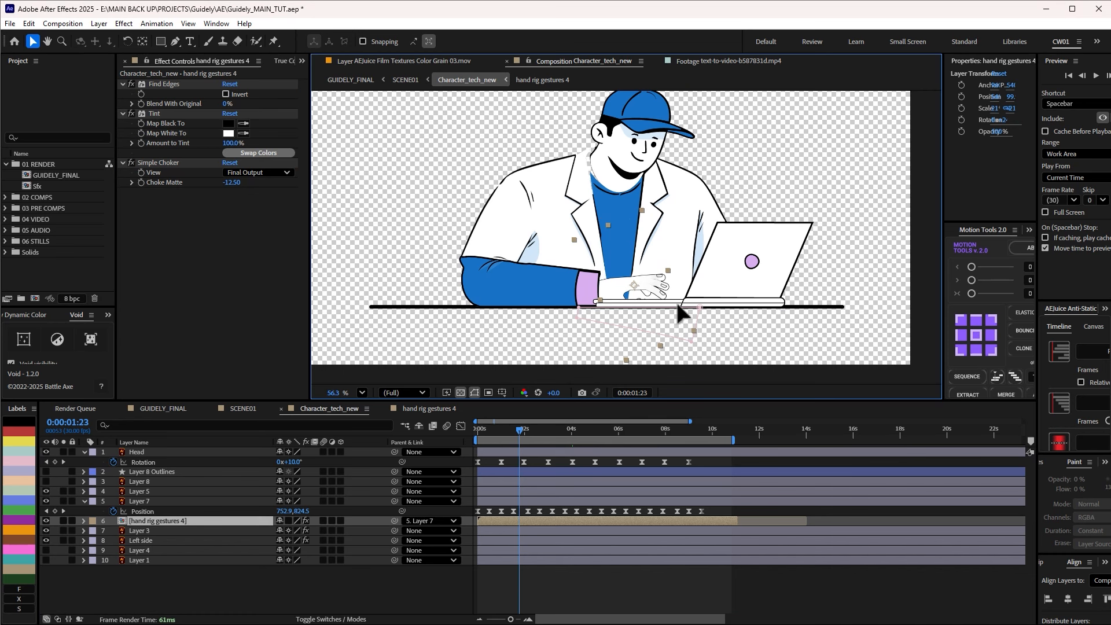
Scrub through the combined movement of Layer 7 and its parented hand rig gestures 4 layer, ending at 0:00:07:27
{"action": "left_click_drag", "start_coordinate": [520, 431], "coordinate": [560, 442]}
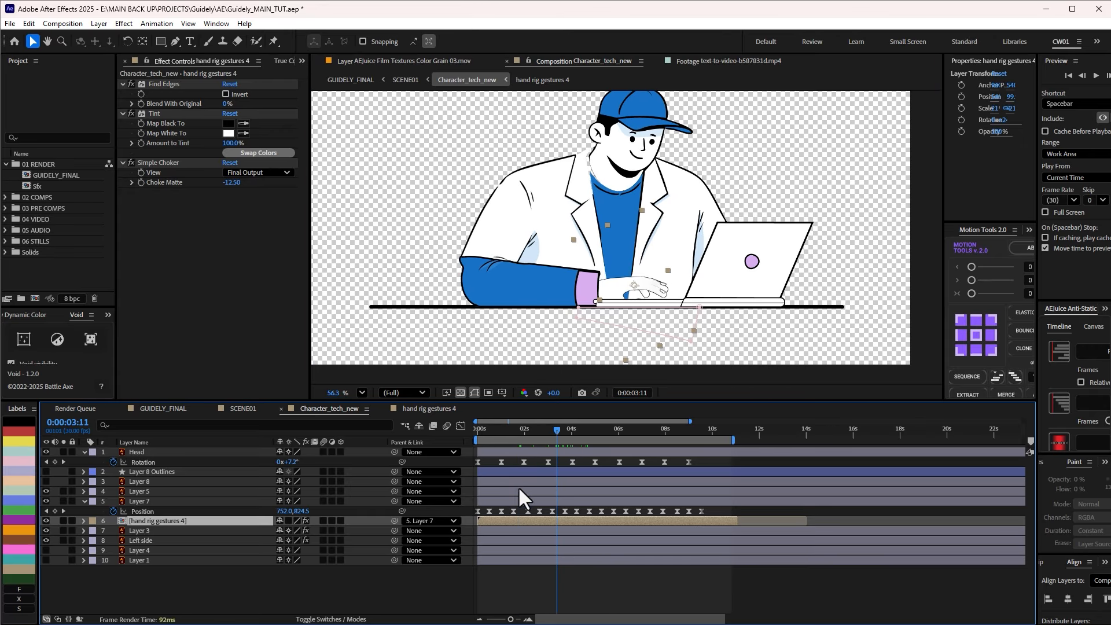
{"action": "left_click", "coordinate": [153, 503]}
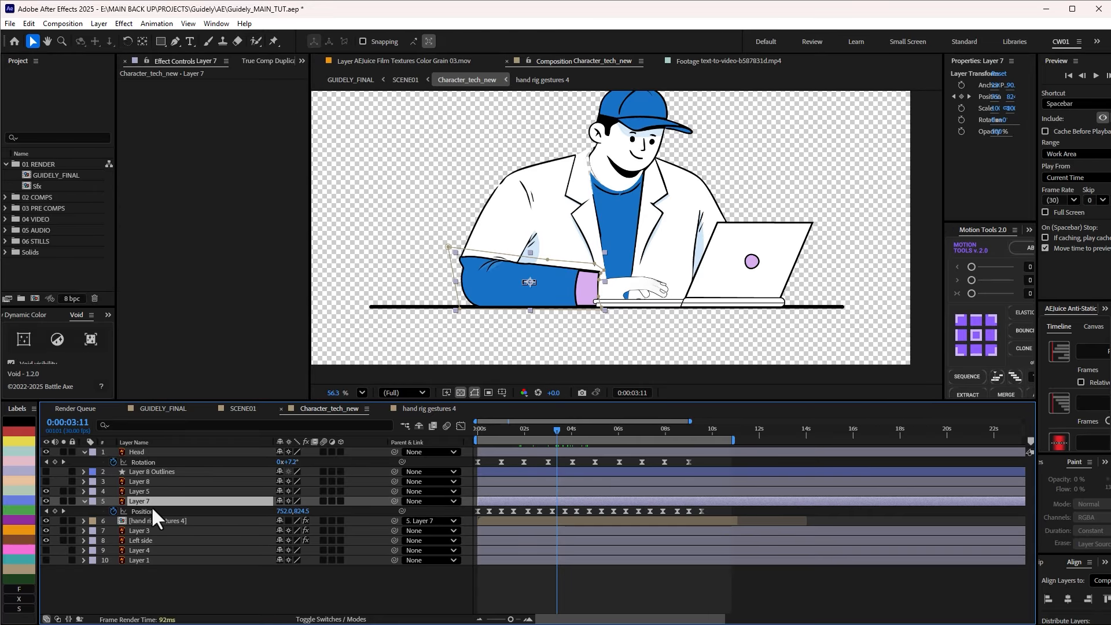
{"action": "mouse_move", "coordinate": [541, 442]}
{"action": "left_mouse_down"}
{"action": "mouse_move", "coordinate": [496, 442]}
{"action": "mouse_move", "coordinate": [561, 442]}
{"action": "mouse_move", "coordinate": [521, 446]}
{"action": "left_mouse_up"}
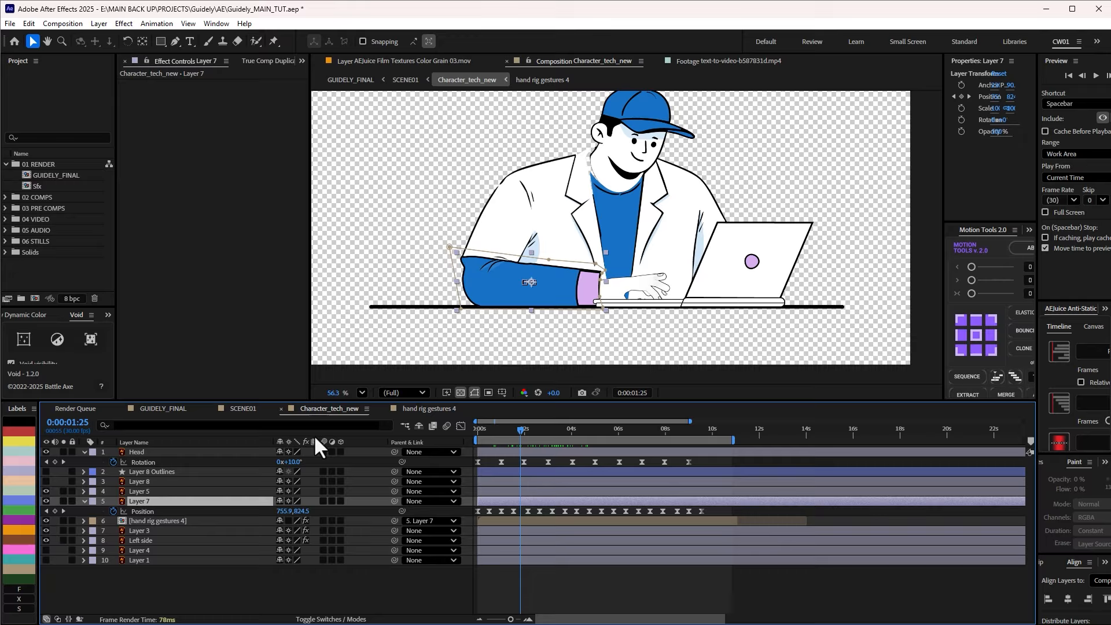
{"action": "left_click", "coordinate": [312, 521]}
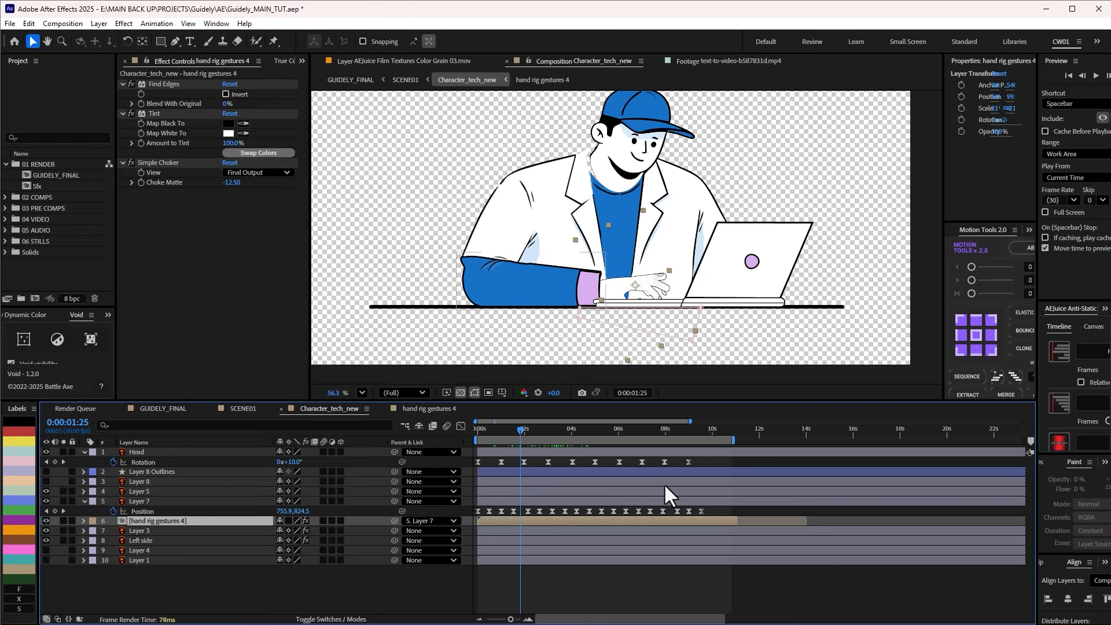
{"action": "left_click", "coordinate": [364, 394]}
{"action": "left_click", "coordinate": [392, 425]}
{"action": "left_click_drag", "start_coordinate": [521, 441], "coordinate": [664, 463]}
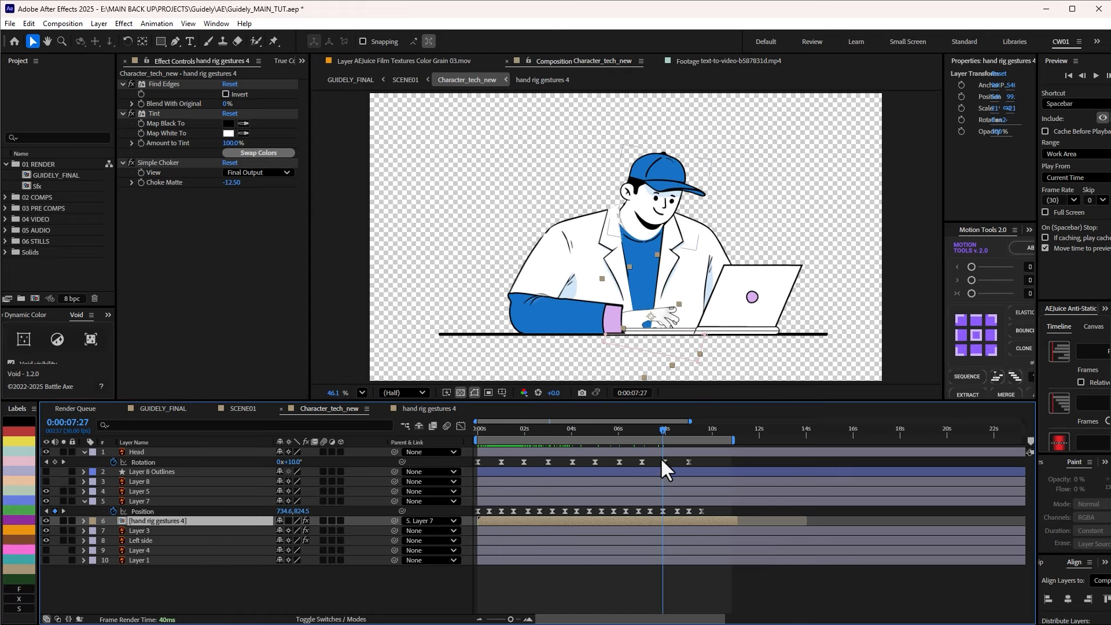
Return to the SCENE01 composition and scrub through the character's animation, ending at 0:00:03:12
{"action": "key", "text": "Tab"}
{"action": "left_click", "coordinate": [564, 443]}
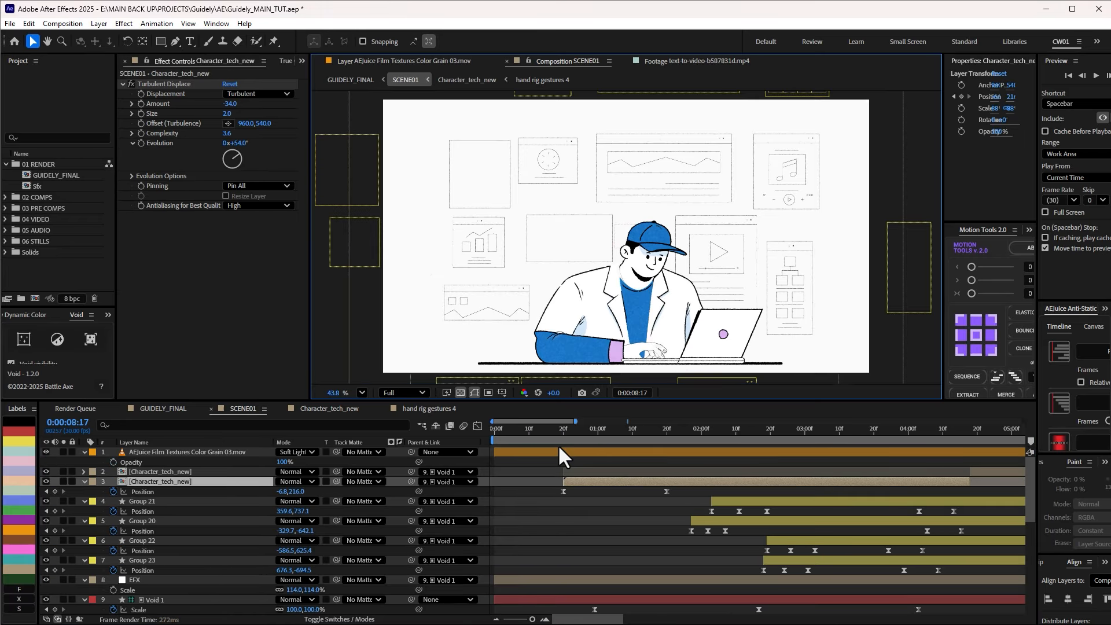
{"action": "scroll", "coordinate": [660, 428], "scroll_direction": "down", "scroll_amount": 3}
{"action": "left_click_drag", "start_coordinate": [661, 428], "coordinate": [711, 429]}
{"action": "left_click", "coordinate": [645, 430]}
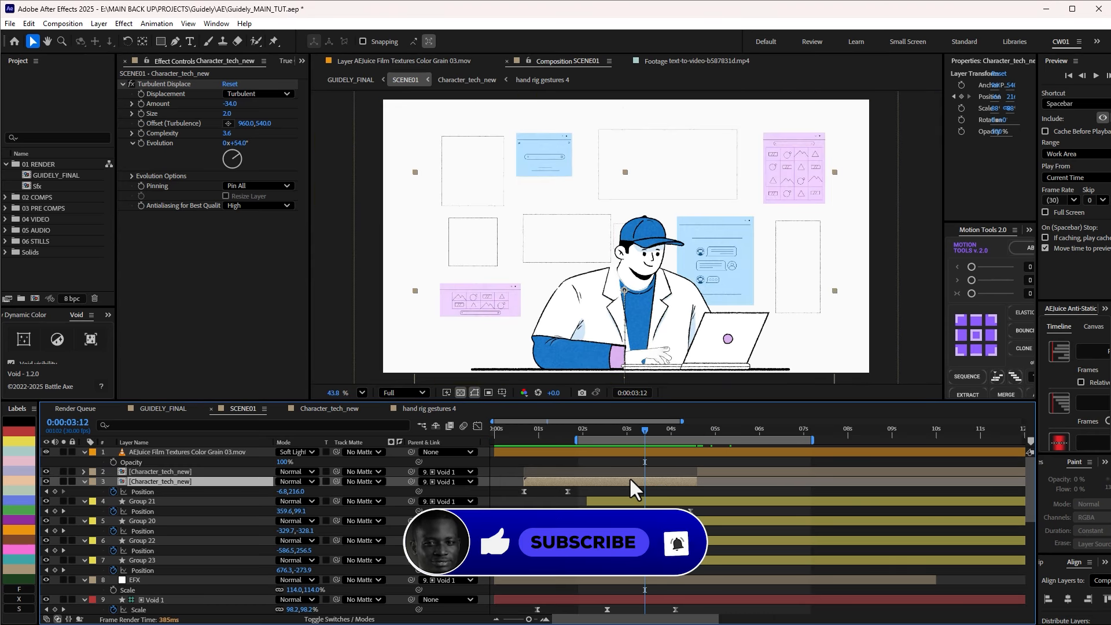
Examine the Turbulent Displace effect's result on the SCENE01 character's outlines up close
{"action": "left_click", "coordinate": [165, 84]}
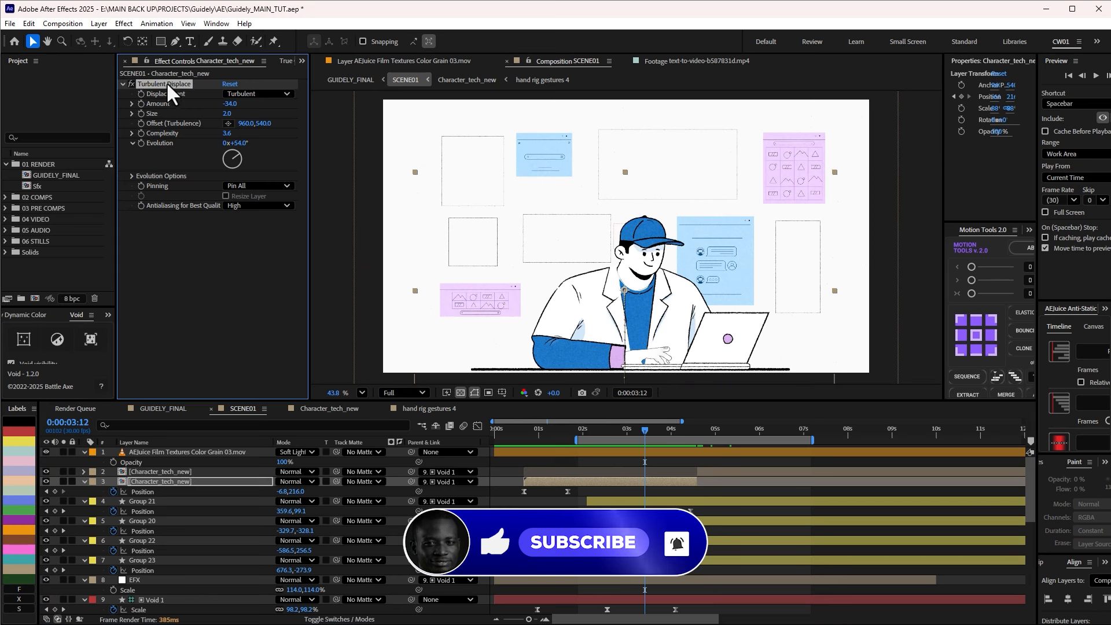
{"action": "scroll", "coordinate": [606, 311], "scroll_direction": "up", "scroll_amount": 1}
{"action": "scroll", "coordinate": [606, 317], "scroll_direction": "up", "scroll_amount": 2}
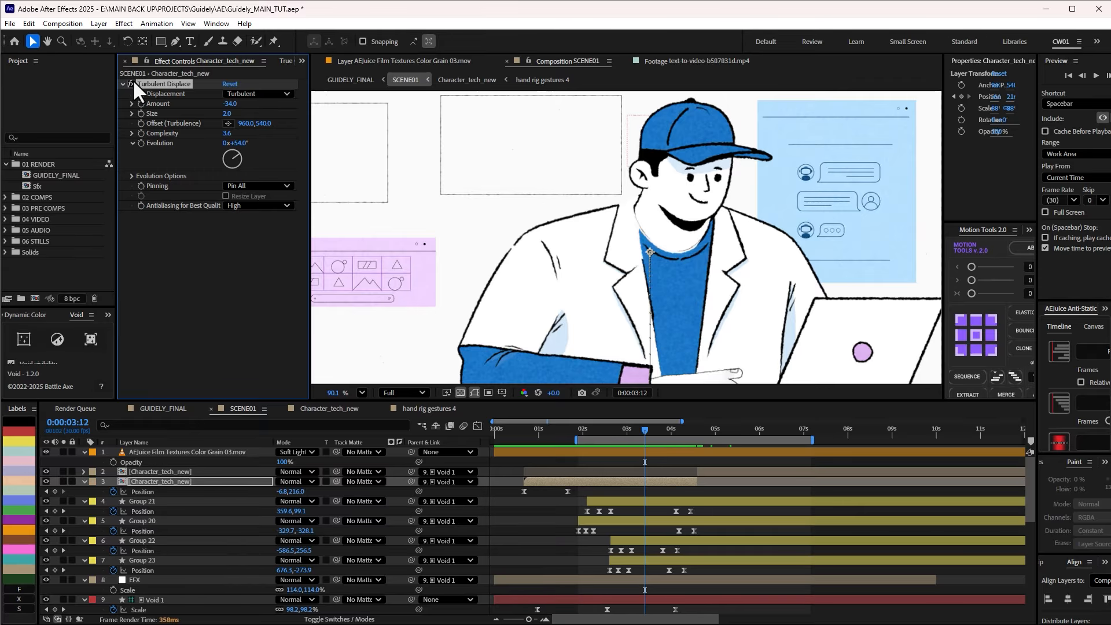
Fit the whole SCENE01 frame in view, move to 0:00:04:27 and return to the parent GUIDELY_FINAL composition
{"action": "left_click", "coordinate": [713, 430]}
{"action": "left_click", "coordinate": [362, 392]}
{"action": "left_click", "coordinate": [387, 408]}
{"action": "mouse_move", "coordinate": [715, 428]}
{"action": "left_mouse_down"}
{"action": "mouse_move", "coordinate": [662, 455]}
{"action": "mouse_move", "coordinate": [710, 447]}
{"action": "left_mouse_up"}
{"action": "key", "text": "Tab"}
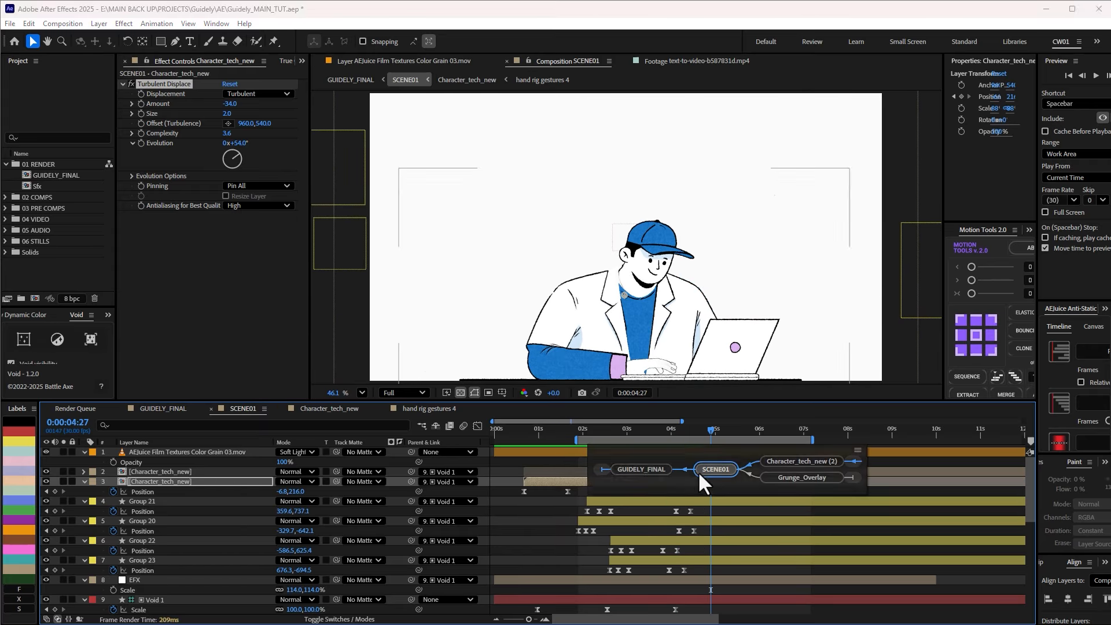
{"action": "left_click", "coordinate": [643, 472]}
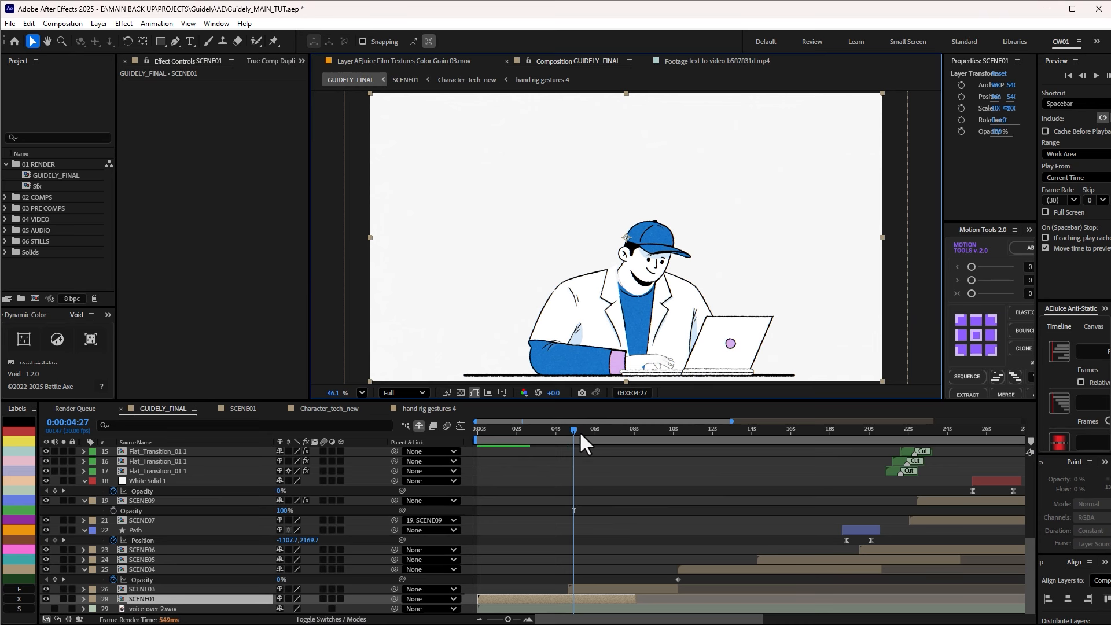
Scrub across the changeover from SCENE01 to SCENE03 in GUIDELY_FINAL, and open the SCENE03 composition at its first frame
{"action": "left_click", "coordinate": [569, 442]}
{"action": "left_click_drag", "start_coordinate": [564, 445], "coordinate": [575, 446]}
{"action": "left_click", "coordinate": [180, 590]}
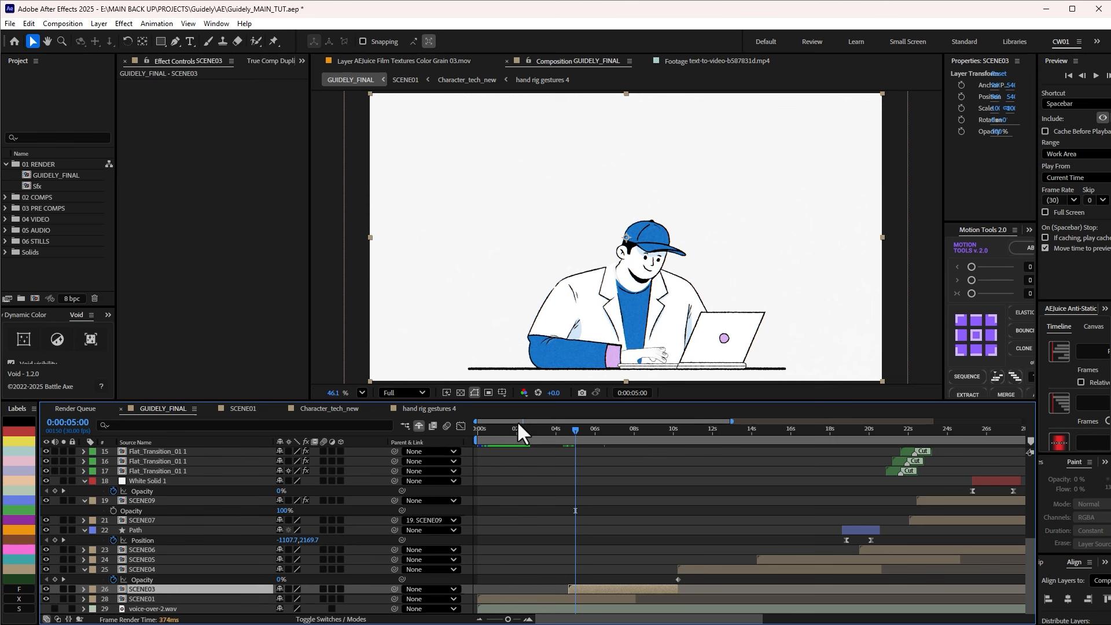
{"action": "left_click", "coordinate": [573, 435]}
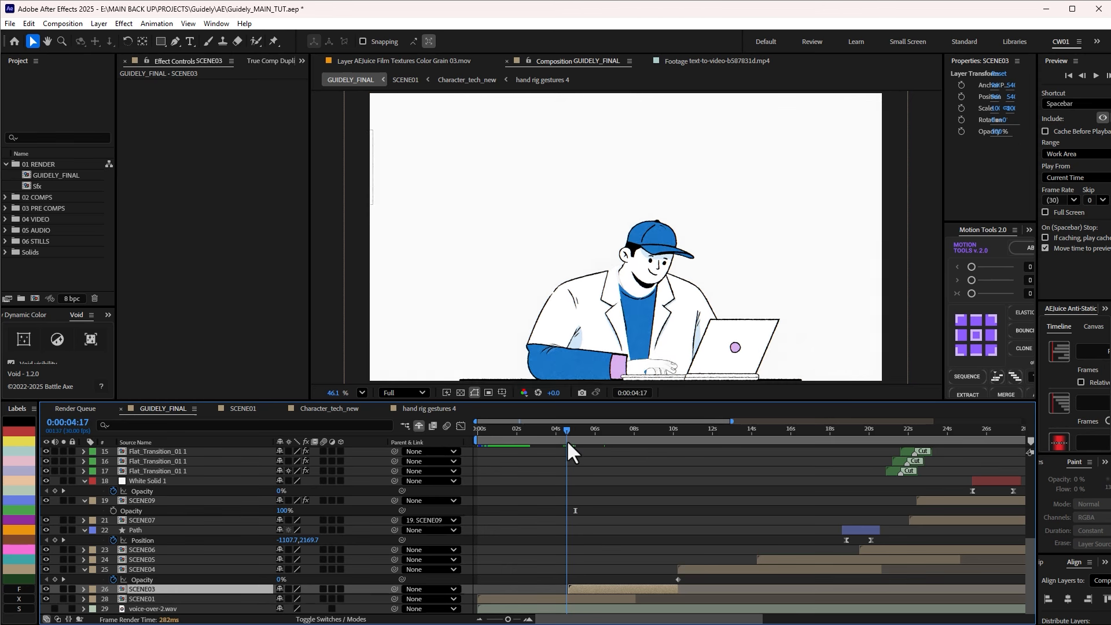
{"action": "double_click", "coordinate": [578, 590]}
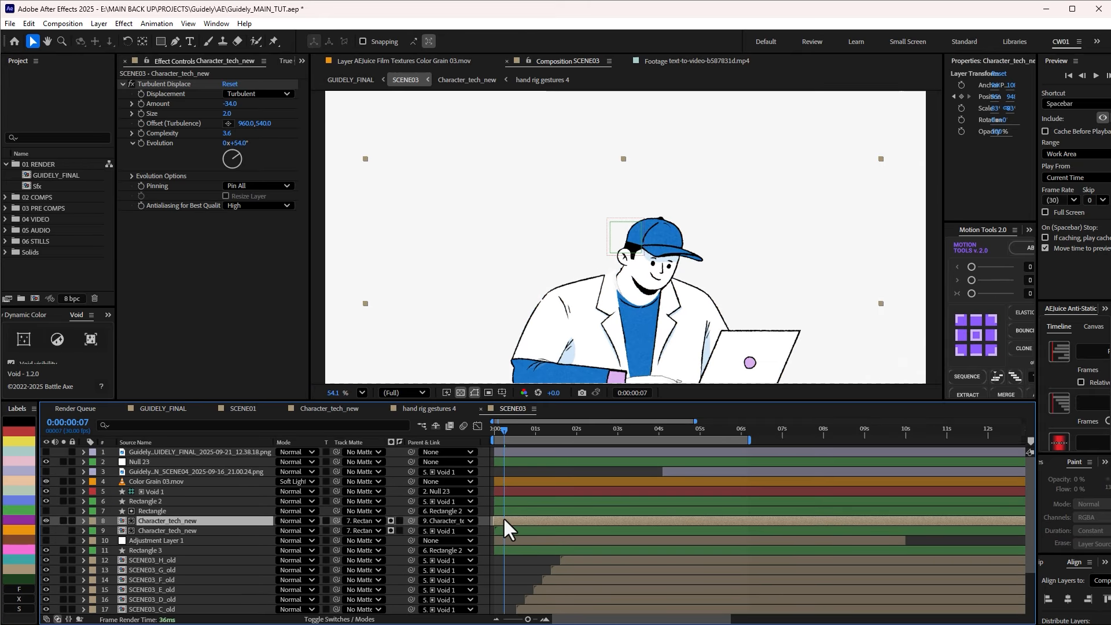
{"action": "left_click", "coordinate": [496, 431]}
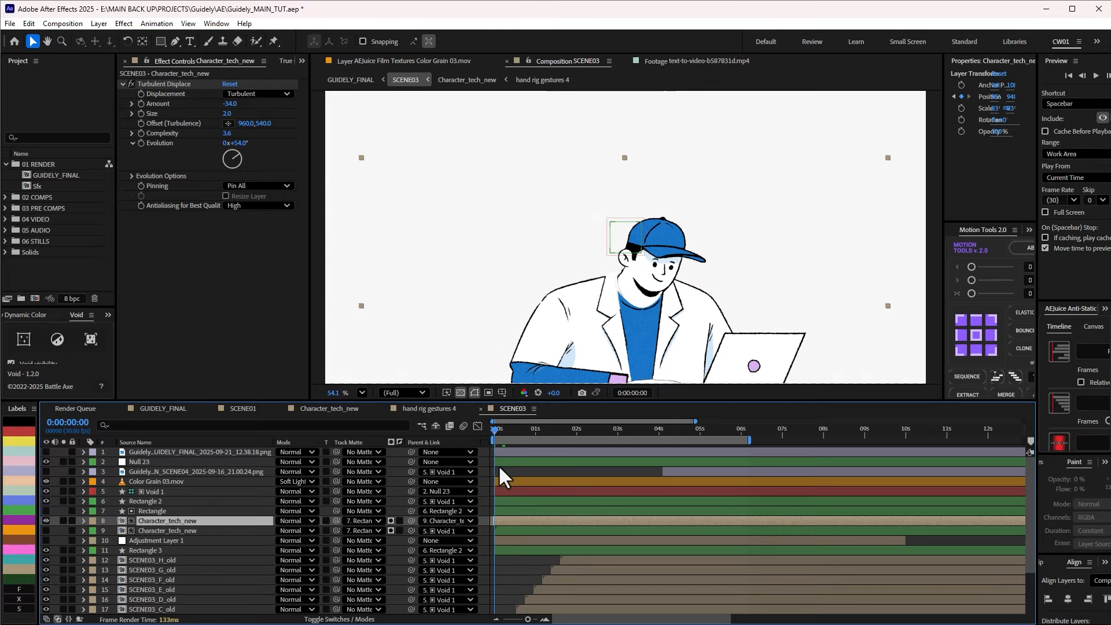
Compare the upper Character_tech_new layer in SCENE01 with the fitted first frame of SCENE03
{"action": "left_click", "coordinate": [243, 409]}
{"action": "left_click", "coordinate": [711, 470]}
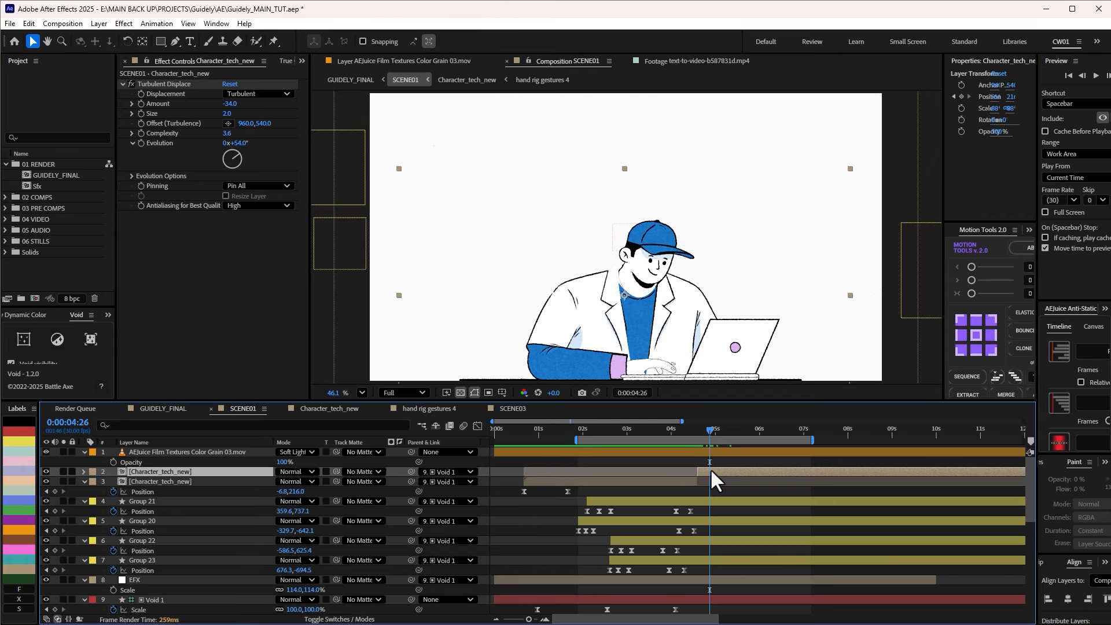
{"action": "left_click", "coordinate": [509, 408]}
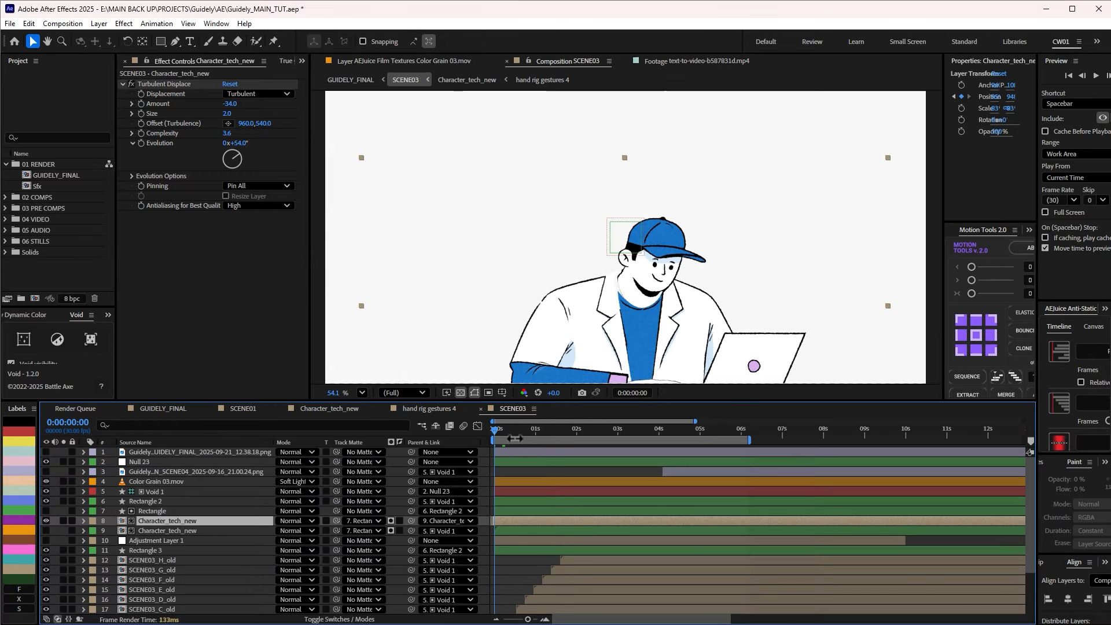
{"action": "key", "text": "shift+slash"}
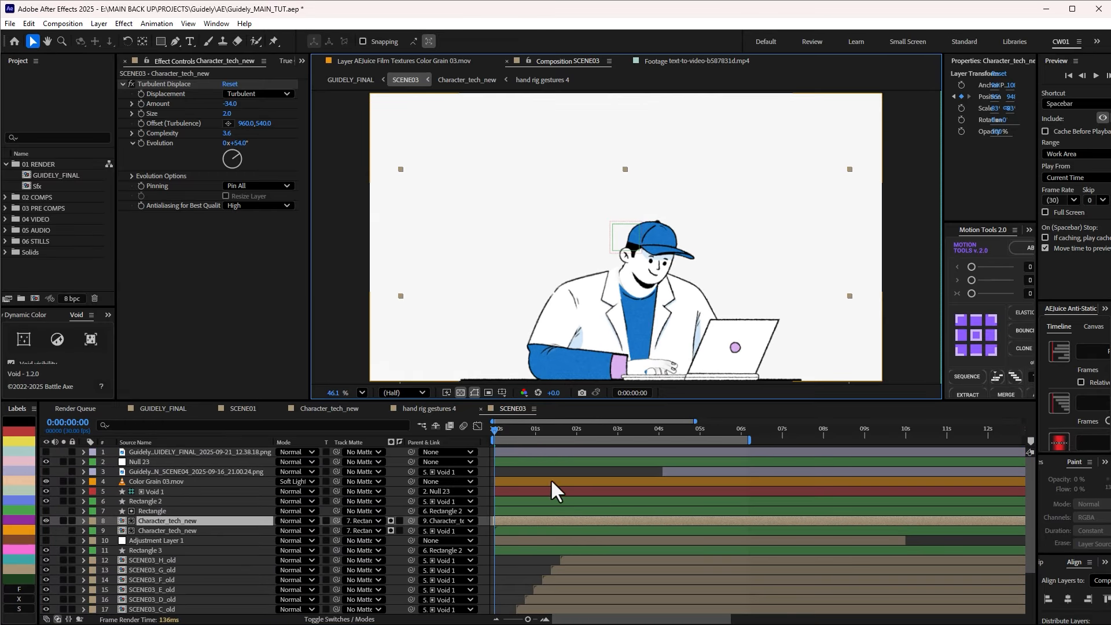
{"action": "mouse_move", "coordinate": [501, 440]}
{"action": "left_mouse_down"}
{"action": "mouse_move", "coordinate": [513, 437]}
{"action": "mouse_move", "coordinate": [480, 435]}
{"action": "left_mouse_up"}
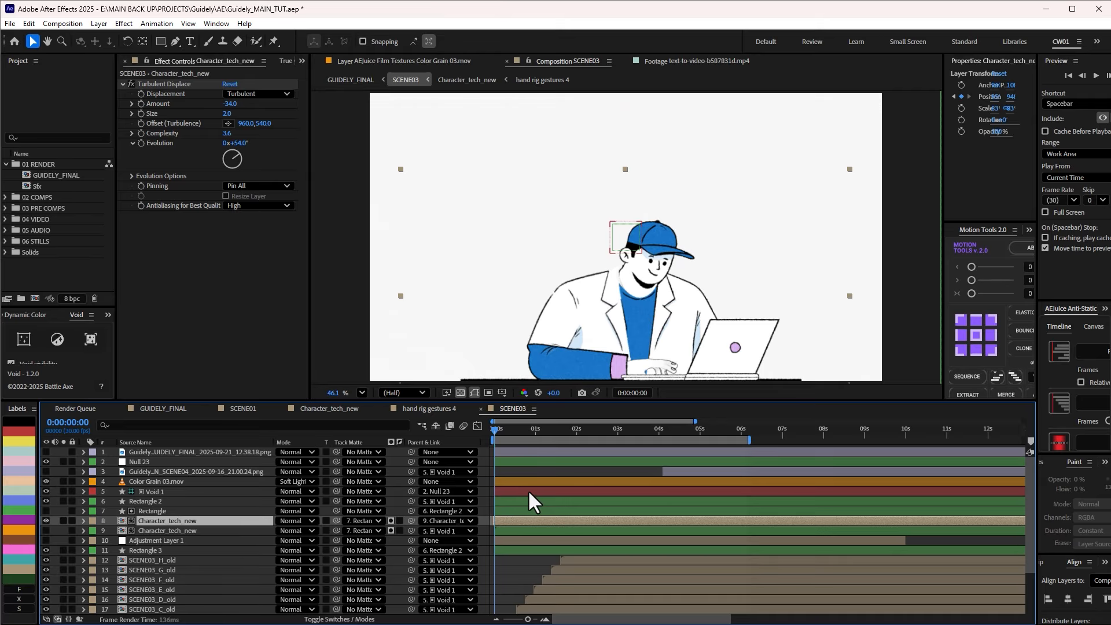
Reveal the keyframed properties of all SCENE03 layers and go down to the SCENE03_A layer's Mask Path and Position
{"action": "key", "text": "p"}
{"action": "scroll", "coordinate": [487, 475], "scroll_direction": "down", "scroll_amount": 3}
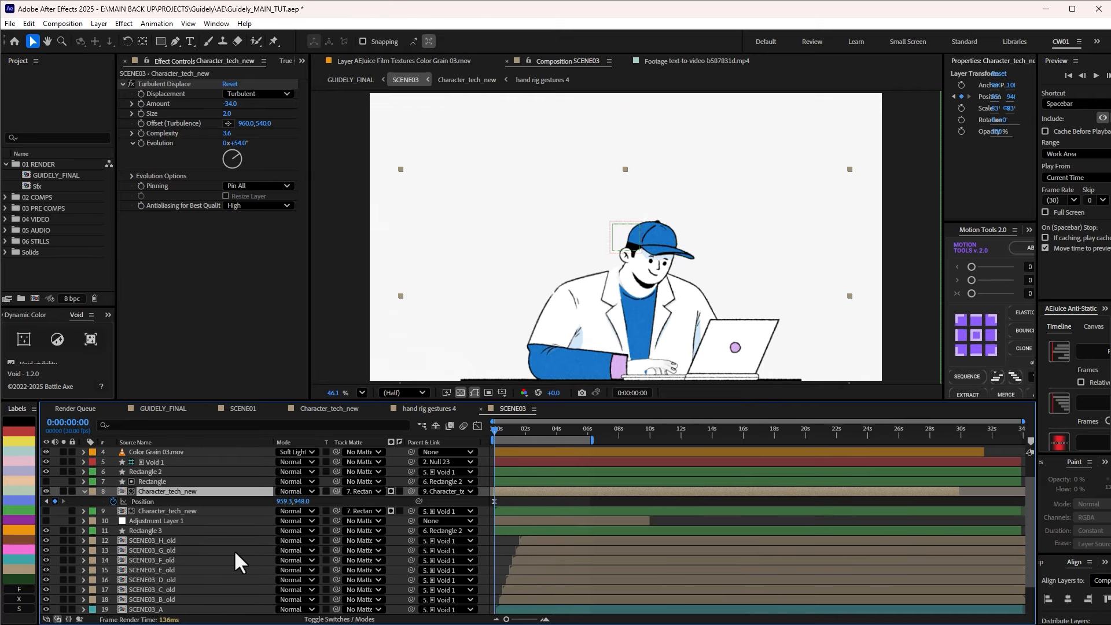
{"action": "key", "text": "ctrl+a"}
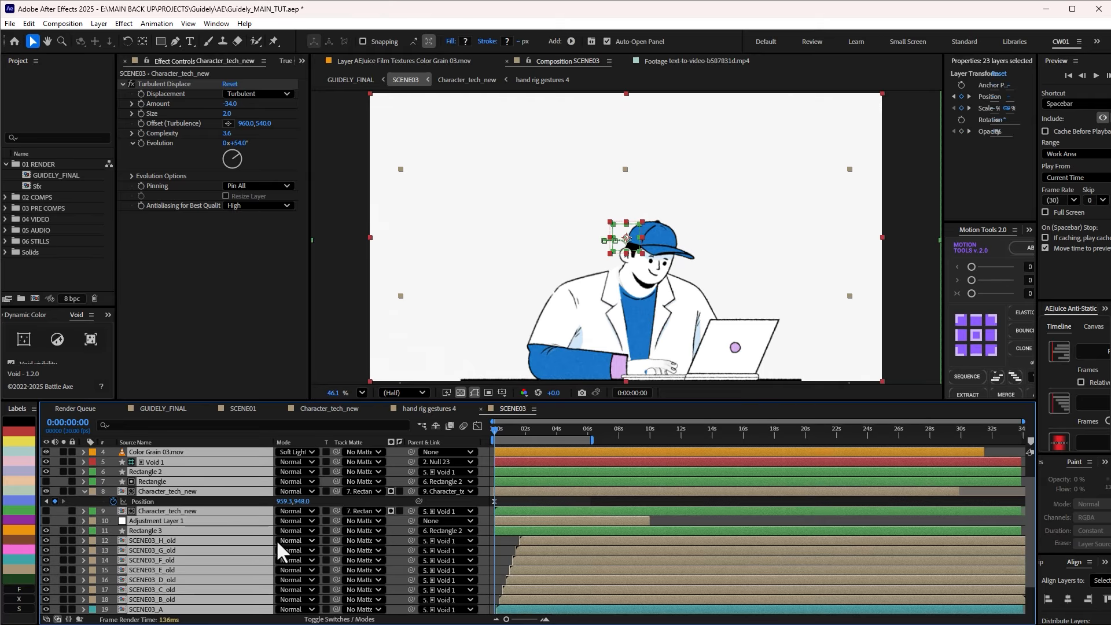
{"action": "key", "text": "u"}
{"action": "scroll", "coordinate": [372, 512], "scroll_direction": "down", "scroll_amount": 10}
{"action": "left_click", "coordinate": [109, 557]}
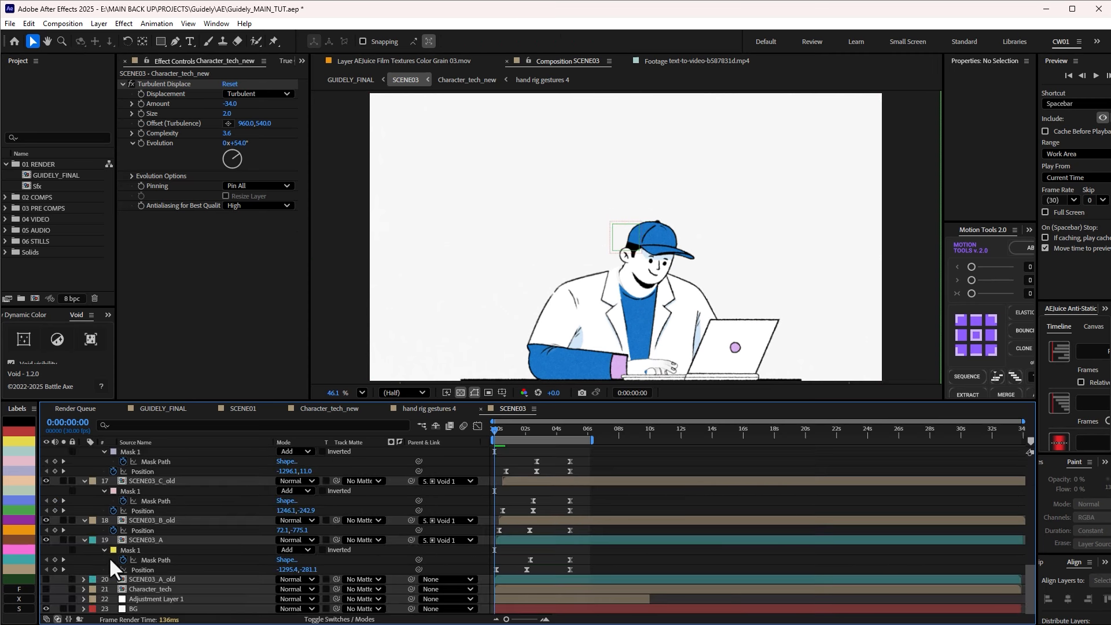
Solo the SCENE03_A and BG layers in SCENE03
{"action": "left_click", "coordinate": [63, 540]}
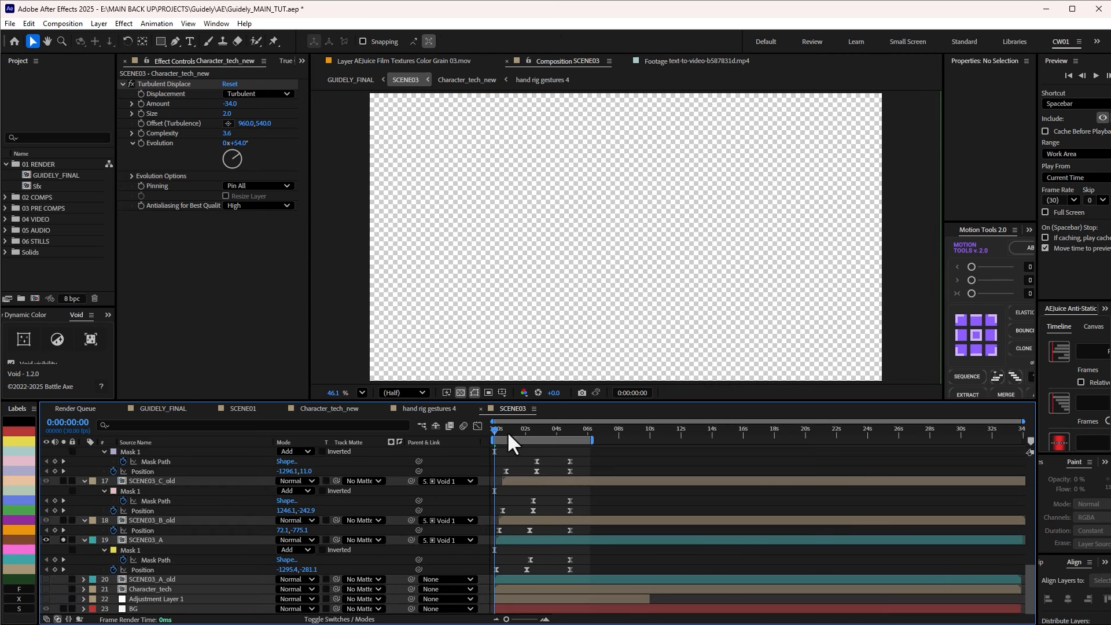
{"action": "left_click_drag", "start_coordinate": [507, 431], "coordinate": [548, 432]}
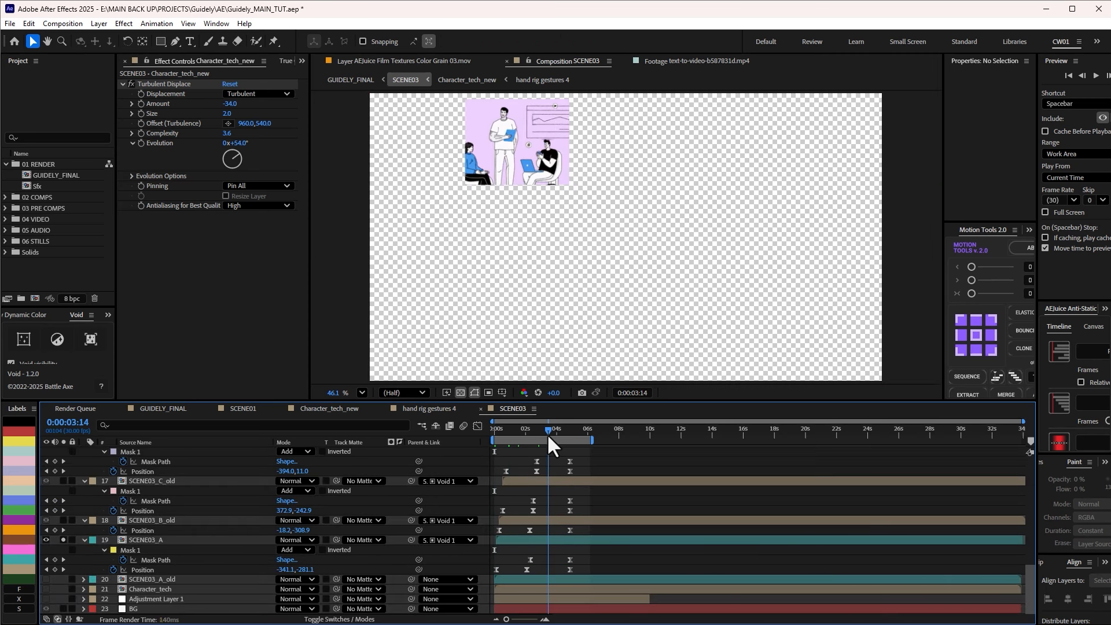
{"action": "left_click", "coordinate": [63, 609]}
Scrub the SCENE03_A meeting illustration up close, ending at 0:00:02:05, and open the SCENE03_A precomp
{"action": "mouse_move", "coordinate": [535, 428]}
{"action": "left_mouse_down"}
{"action": "mouse_move", "coordinate": [499, 429]}
{"action": "mouse_move", "coordinate": [540, 429]}
{"action": "left_mouse_up"}
{"action": "key", "text": "space"}
{"action": "left_click_drag", "start_coordinate": [521, 219], "coordinate": [577, 341]}
{"action": "scroll", "coordinate": [557, 286], "scroll_direction": "up", "scroll_amount": 4}
{"action": "mouse_move", "coordinate": [536, 430]}
{"action": "left_mouse_down"}
{"action": "mouse_move", "coordinate": [500, 429]}
{"action": "mouse_move", "coordinate": [524, 427]}
{"action": "left_mouse_up"}
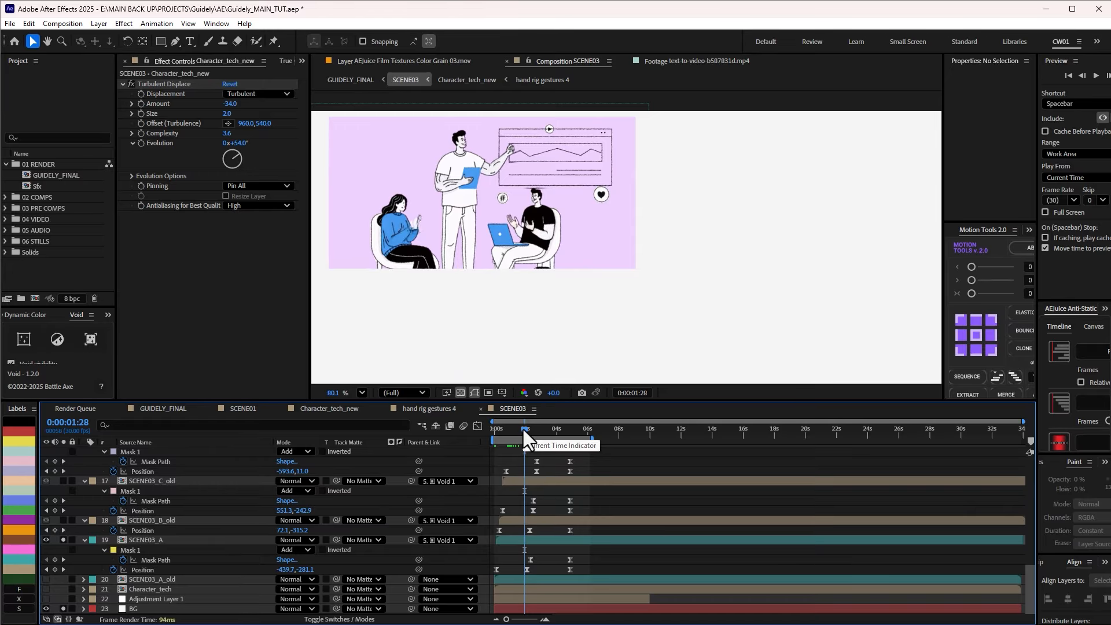
{"action": "mouse_move", "coordinate": [524, 428]}
{"action": "left_mouse_down"}
{"action": "mouse_move", "coordinate": [507, 433]}
{"action": "mouse_move", "coordinate": [531, 424]}
{"action": "mouse_move", "coordinate": [510, 435]}
{"action": "mouse_move", "coordinate": [527, 436]}
{"action": "left_mouse_up"}
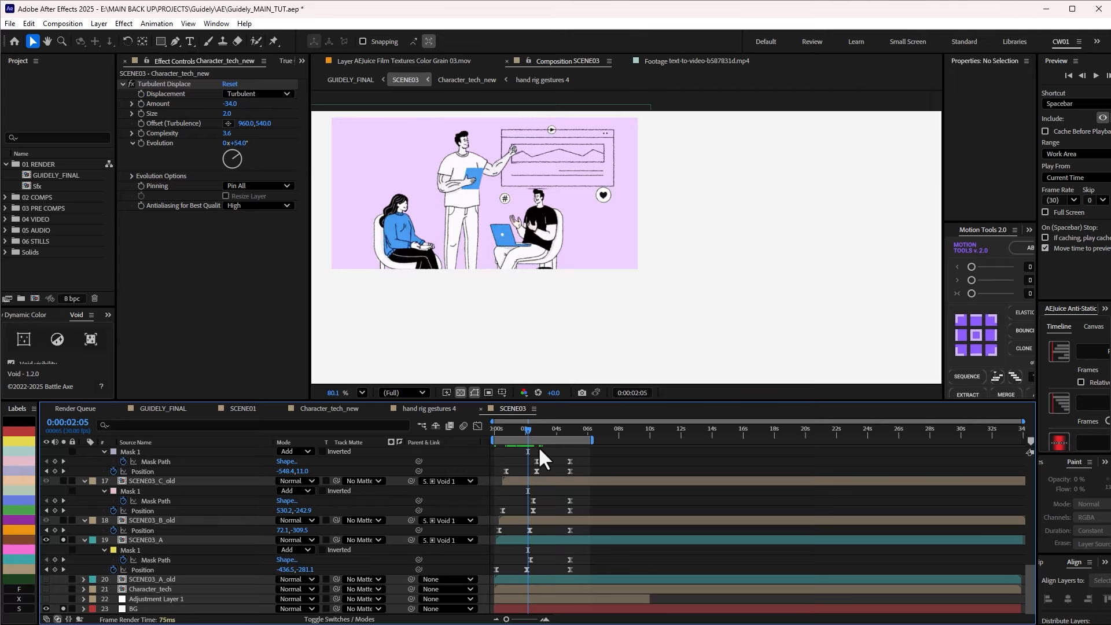
{"action": "left_click", "coordinate": [148, 539]}
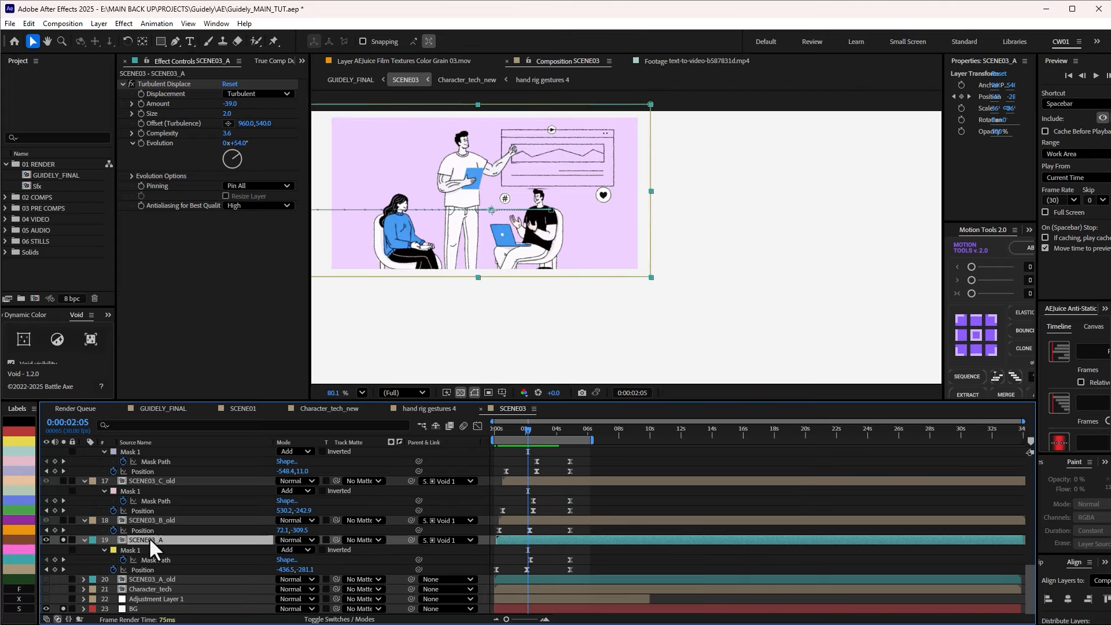
{"action": "double_click", "coordinate": [148, 537]}
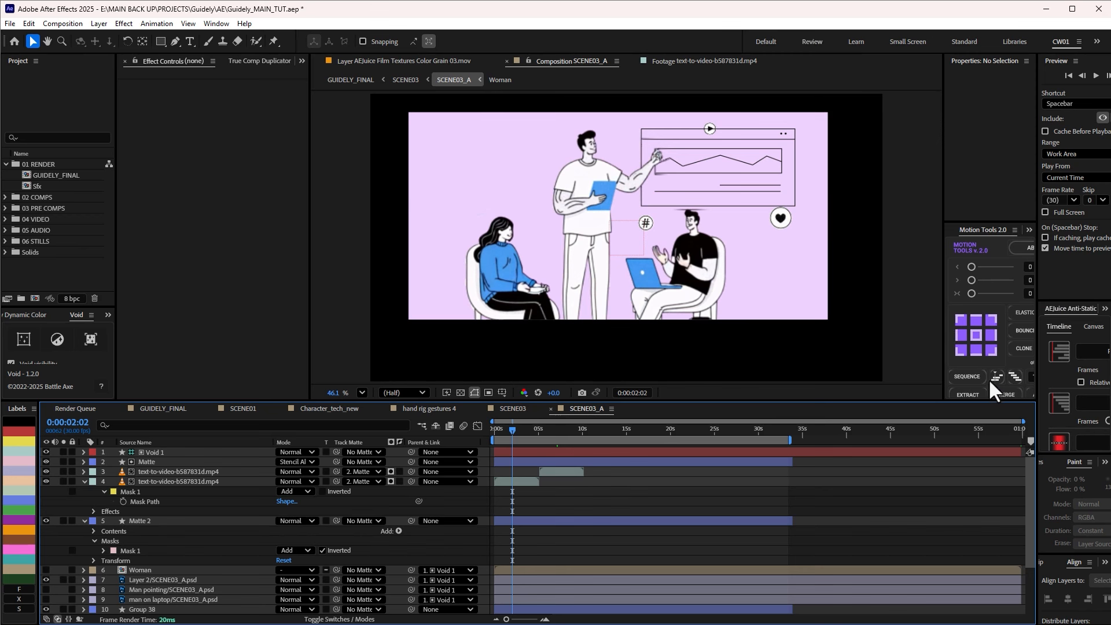
Switch to Artlist in the browser, open its Image to Video generator and look over the earlier creations
{"action": "key", "text": "alt+Tab"}
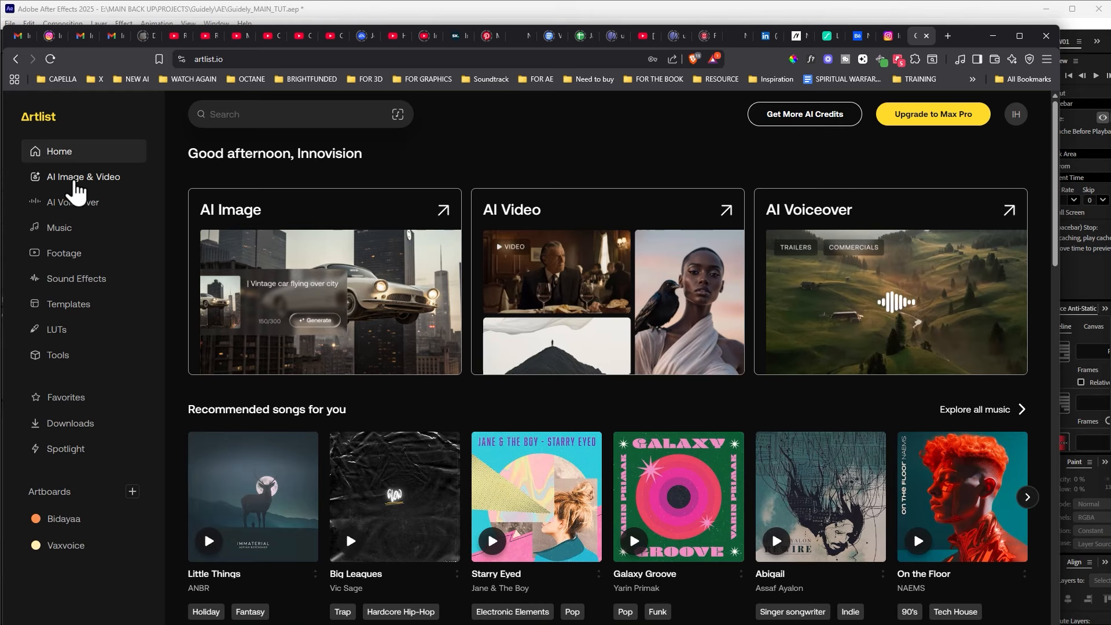
{"action": "left_click", "coordinate": [75, 184]}
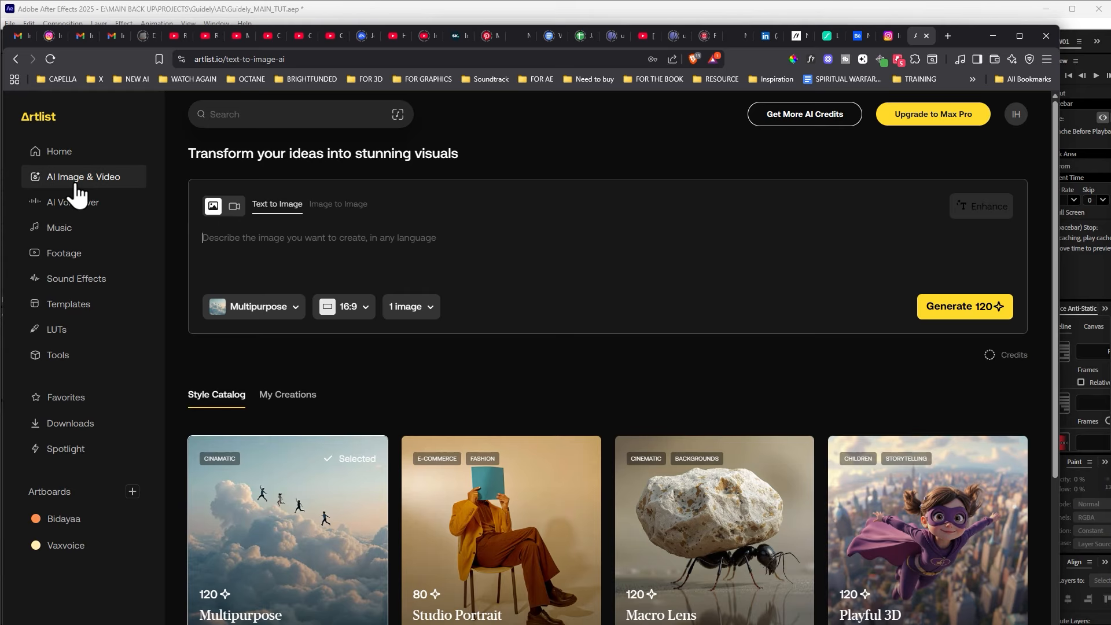
{"action": "left_click", "coordinate": [234, 207]}
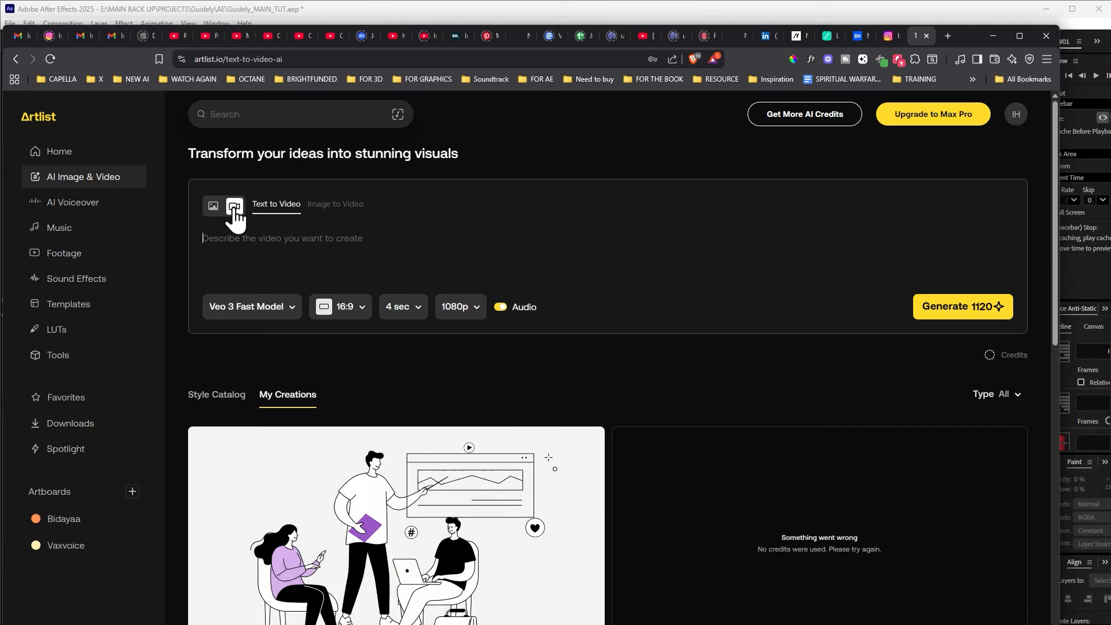
{"action": "left_click", "coordinate": [328, 204]}
{"action": "scroll", "coordinate": [451, 498], "scroll_direction": "down", "scroll_amount": 7}
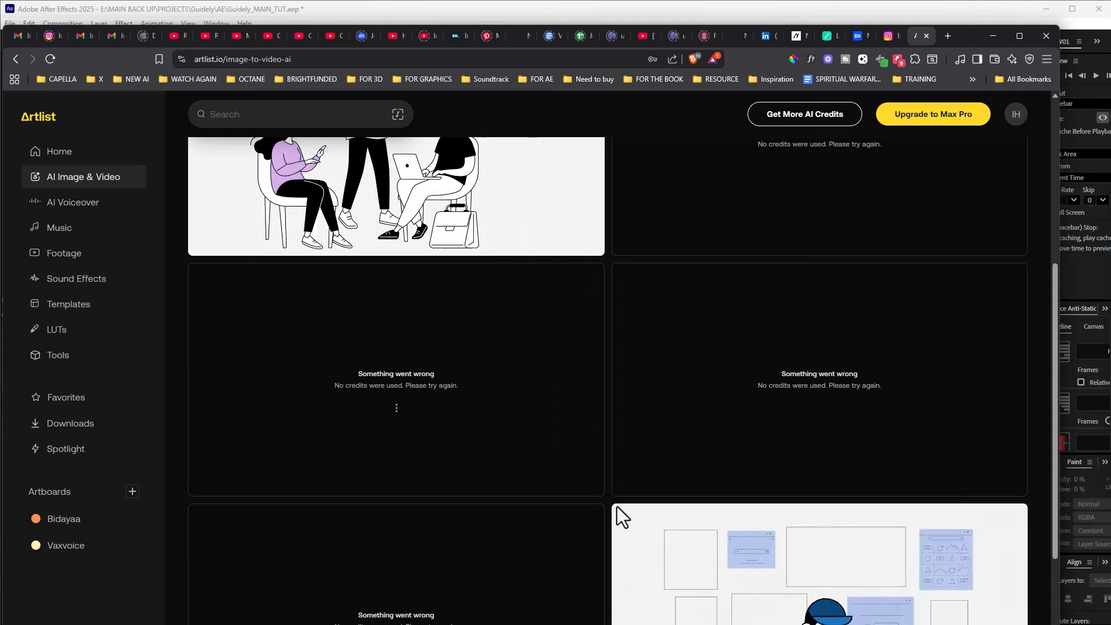
{"action": "scroll", "coordinate": [617, 505], "scroll_direction": "down", "scroll_amount": 3}
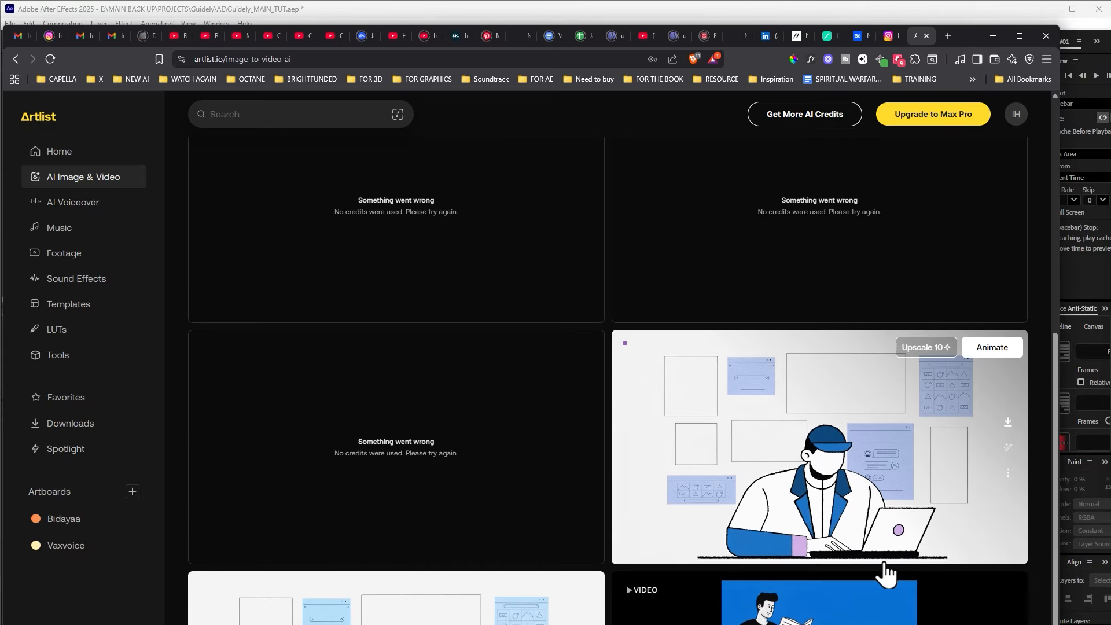
{"action": "scroll", "coordinate": [886, 573], "scroll_direction": "up", "scroll_amount": 10}
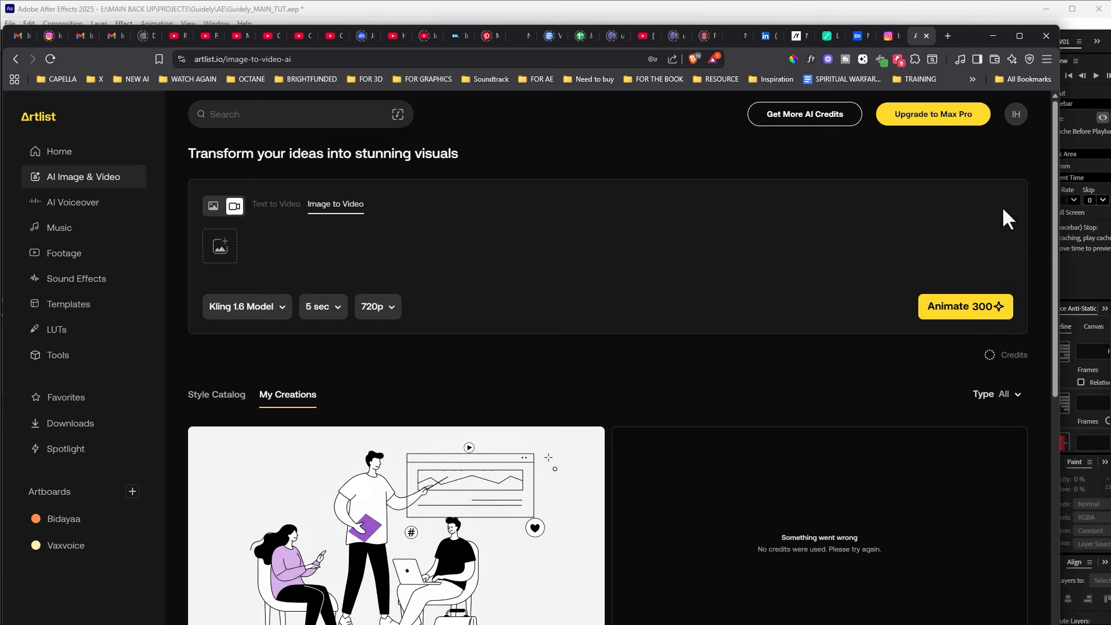
Upload the Guidely SCENE03_A image from the IMAGES folder as the source for the video
{"action": "left_click", "coordinate": [223, 246]}
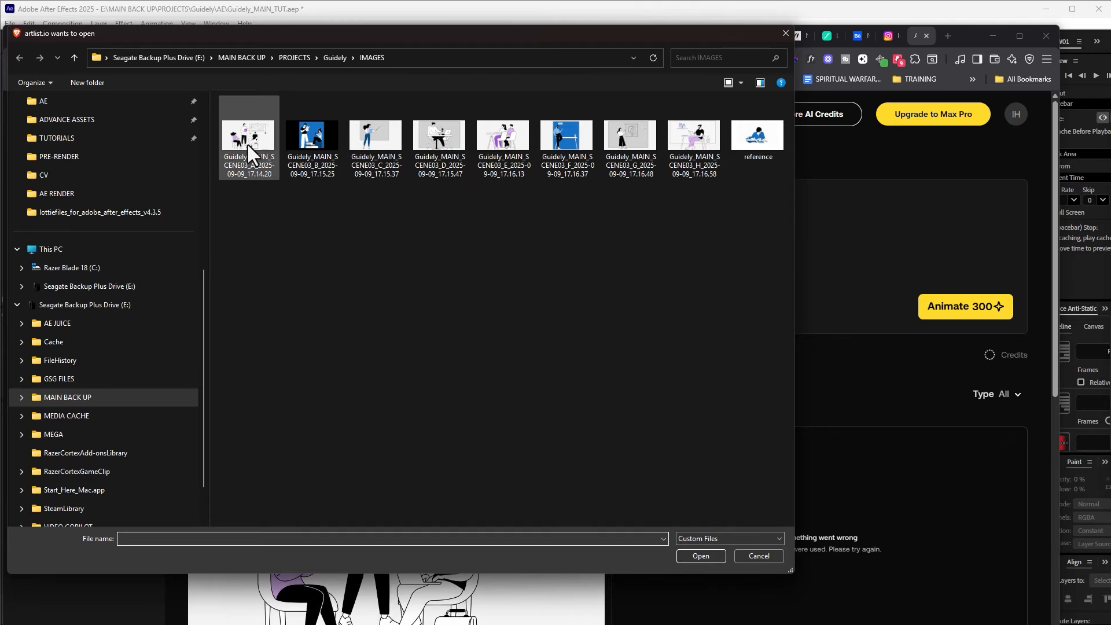
{"action": "left_click", "coordinate": [247, 142]}
{"action": "left_click", "coordinate": [700, 555]}
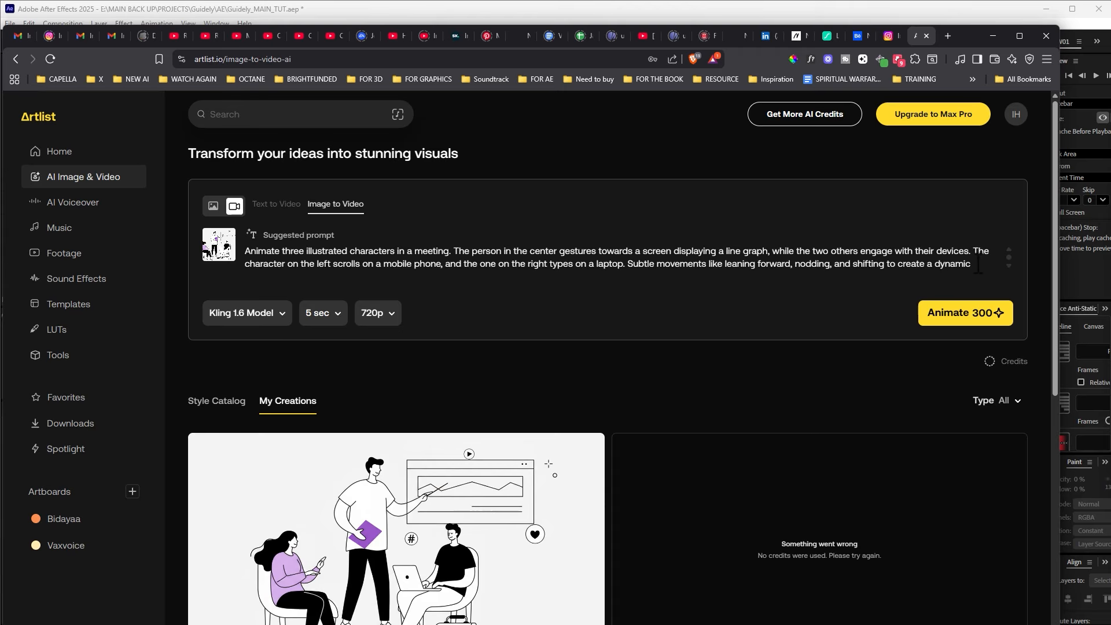
Generate a 5 sec, 720p video from the image with the Kling 1.6 Model and the suggested prompt
{"action": "scroll", "coordinate": [811, 244], "scroll_direction": "down", "scroll_amount": 3}
{"action": "scroll", "coordinate": [643, 214], "scroll_direction": "up", "scroll_amount": 2}
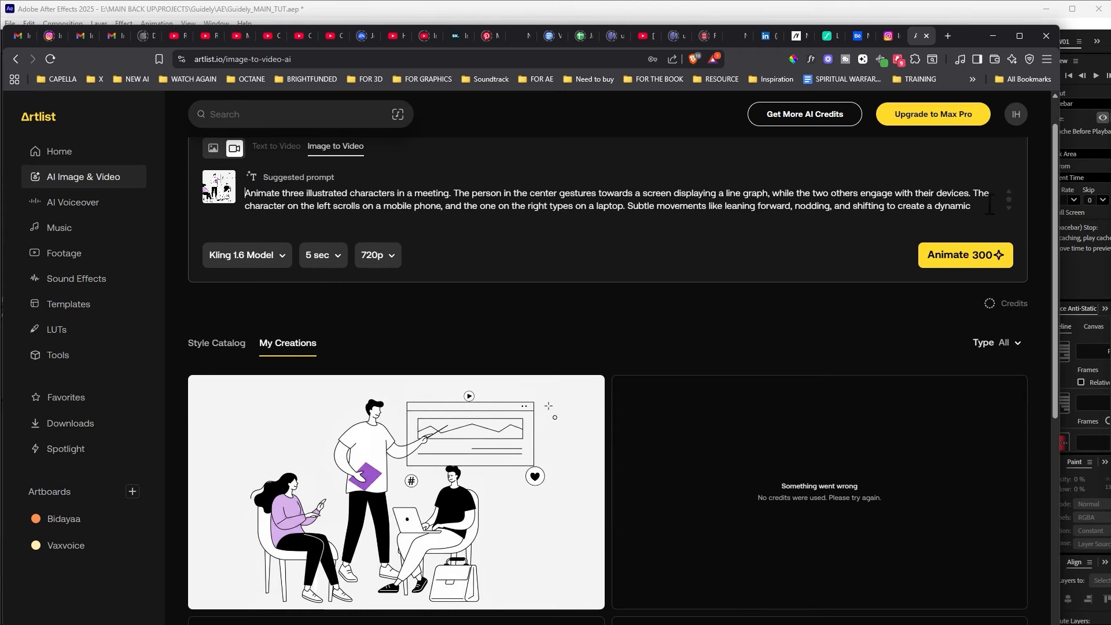
{"action": "scroll", "coordinate": [848, 238], "scroll_direction": "up", "scroll_amount": 1}
{"action": "left_click", "coordinate": [950, 317]}
{"action": "scroll", "coordinate": [505, 326], "scroll_direction": "down", "scroll_amount": 4}
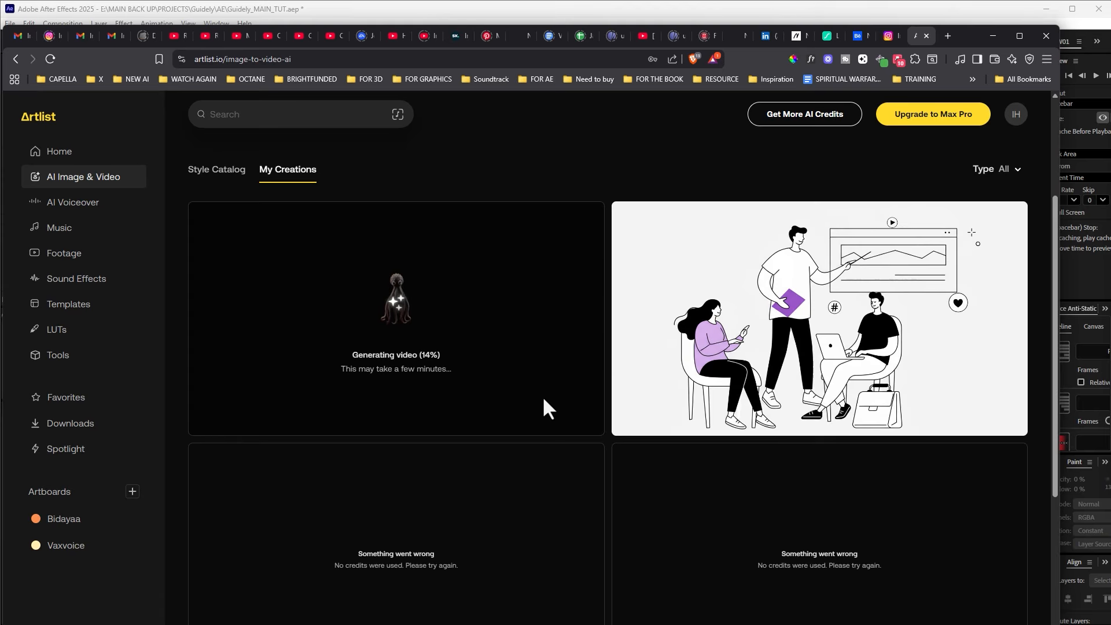
{"action": "scroll", "coordinate": [486, 352], "scroll_direction": "down", "scroll_amount": 1}
{"action": "scroll", "coordinate": [498, 349], "scroll_direction": "up", "scroll_amount": 1}
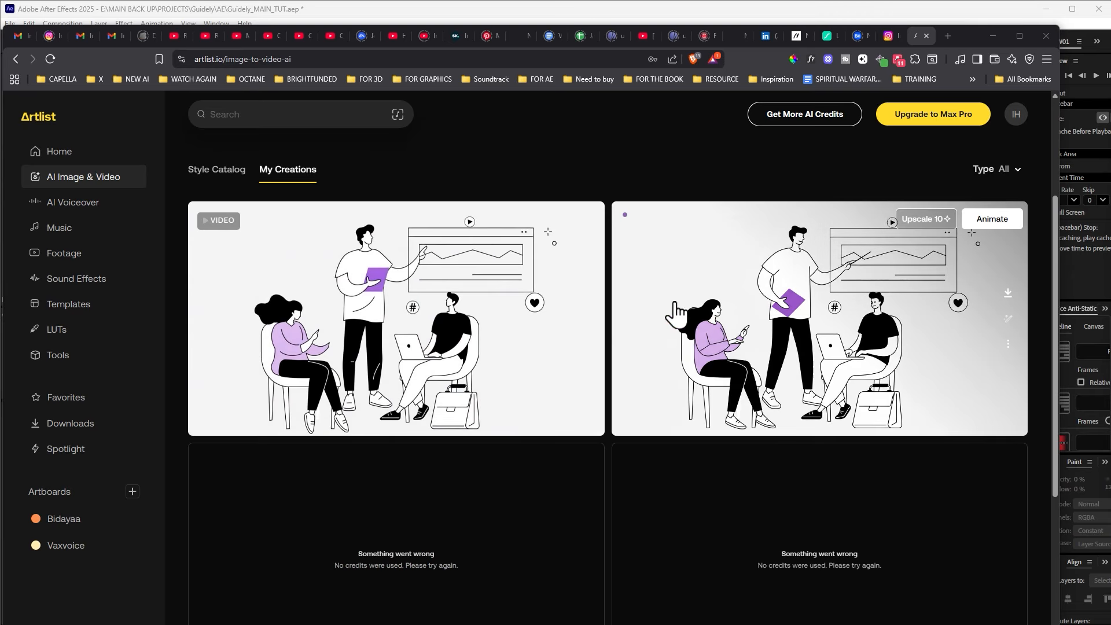
Return to After Effects, select the first text-to-video-b587831d.mp4 layer in SCENE03_A and scrub through both clips to 0:00:07:07
{"action": "left_click", "coordinate": [994, 34]}
{"action": "left_click", "coordinate": [191, 481]}
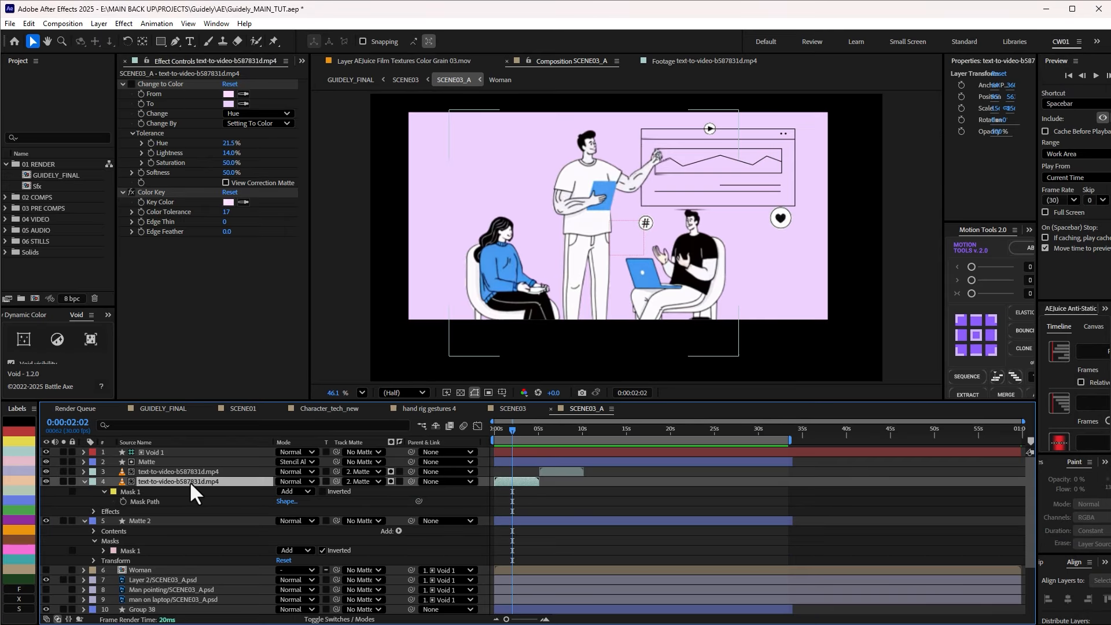
{"action": "left_click_drag", "start_coordinate": [513, 430], "coordinate": [542, 443]}
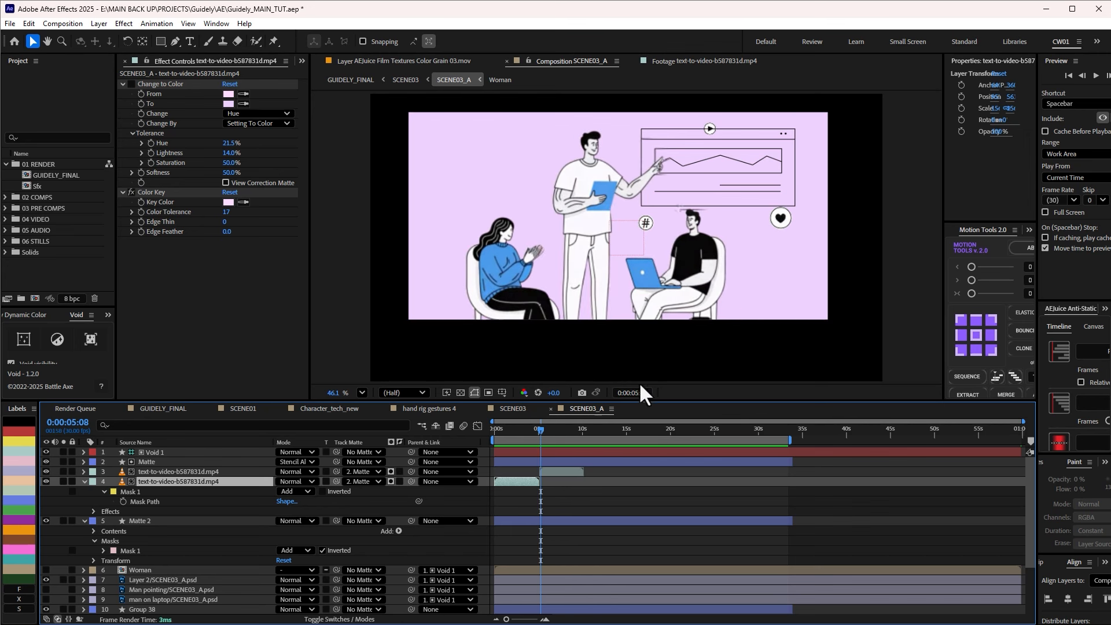
{"action": "left_click_drag", "start_coordinate": [539, 428], "coordinate": [557, 428]}
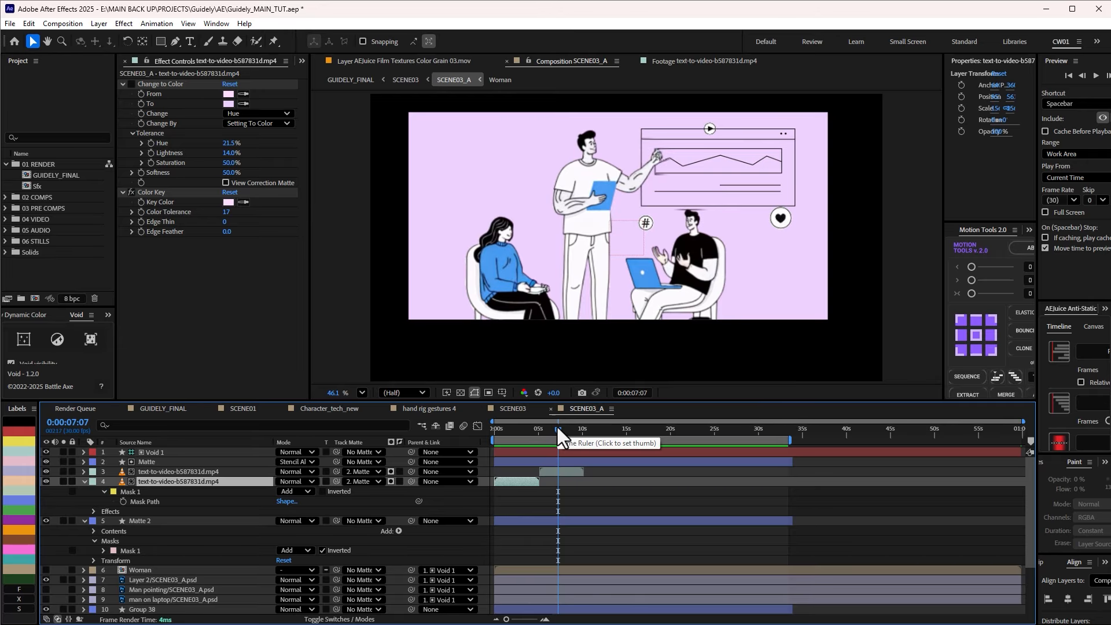
Scrub the SCENE03_A clips to 0:00:08:11, then go up to the parent SCENE03 composition
{"action": "left_click_drag", "start_coordinate": [529, 432], "coordinate": [567, 449]}
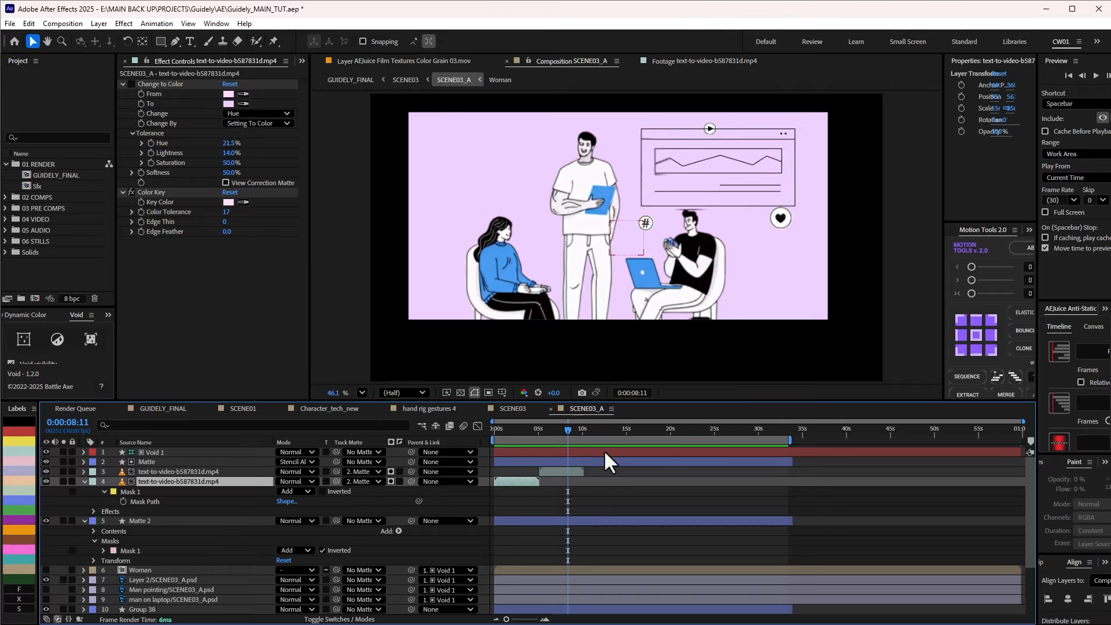
{"action": "key", "text": "Tab"}
{"action": "left_click", "coordinate": [540, 457]}
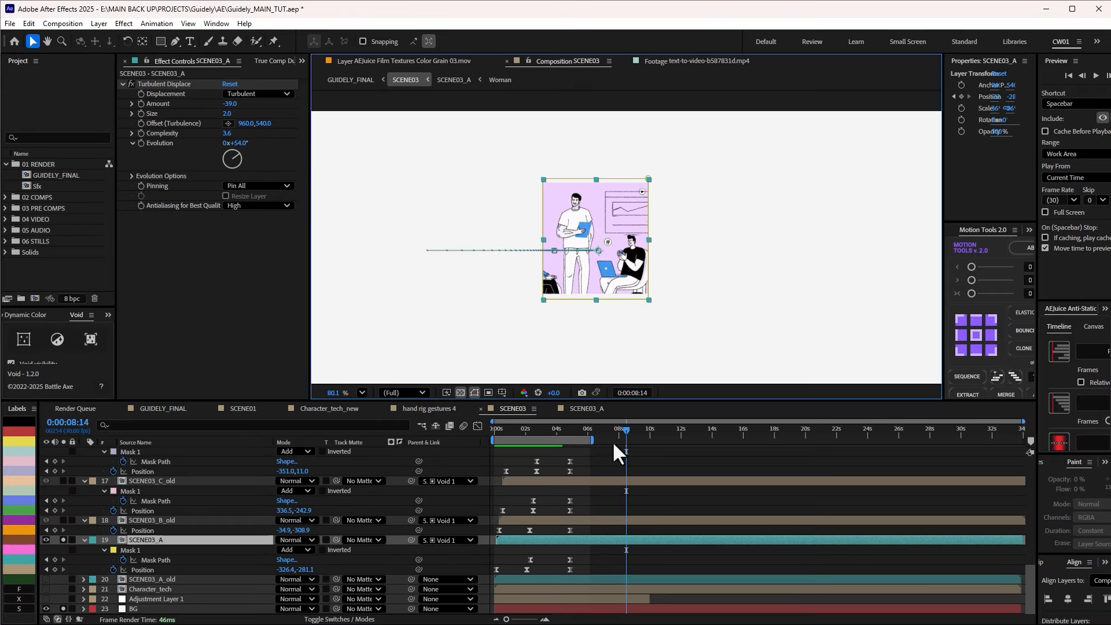
Turn off solo for the SCENE03_A and BG layers in SCENE03 and enlarge the composition viewer
{"action": "left_click_drag", "start_coordinate": [563, 431], "coordinate": [579, 430]}
{"action": "left_click_drag", "start_coordinate": [627, 399], "coordinate": [565, 427]}
{"action": "left_click", "coordinate": [63, 612]}
{"action": "left_click_drag", "start_coordinate": [609, 397], "coordinate": [569, 494]}
{"action": "scroll", "coordinate": [541, 533], "scroll_direction": "up", "scroll_amount": 10}
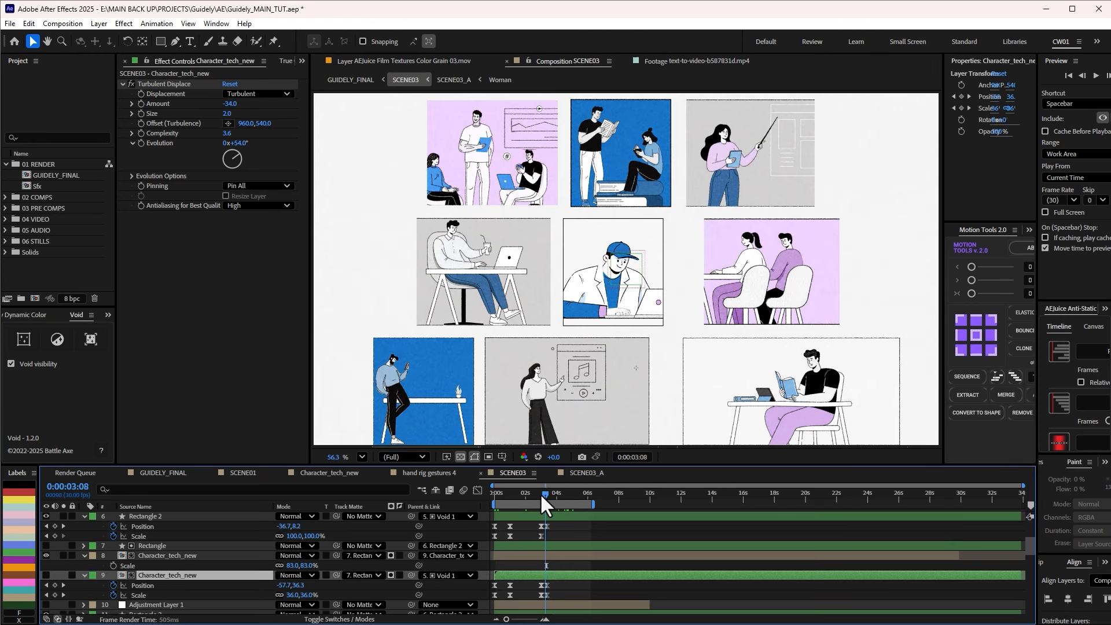
Play and scrub the SCENE03 tile grid animation, fit the composition in the viewer up to 100%, and stop at 0:00:09:24
{"action": "mouse_move", "coordinate": [541, 497]}
{"action": "left_mouse_down"}
{"action": "mouse_move", "coordinate": [497, 499]}
{"action": "mouse_move", "coordinate": [520, 498]}
{"action": "left_mouse_up"}
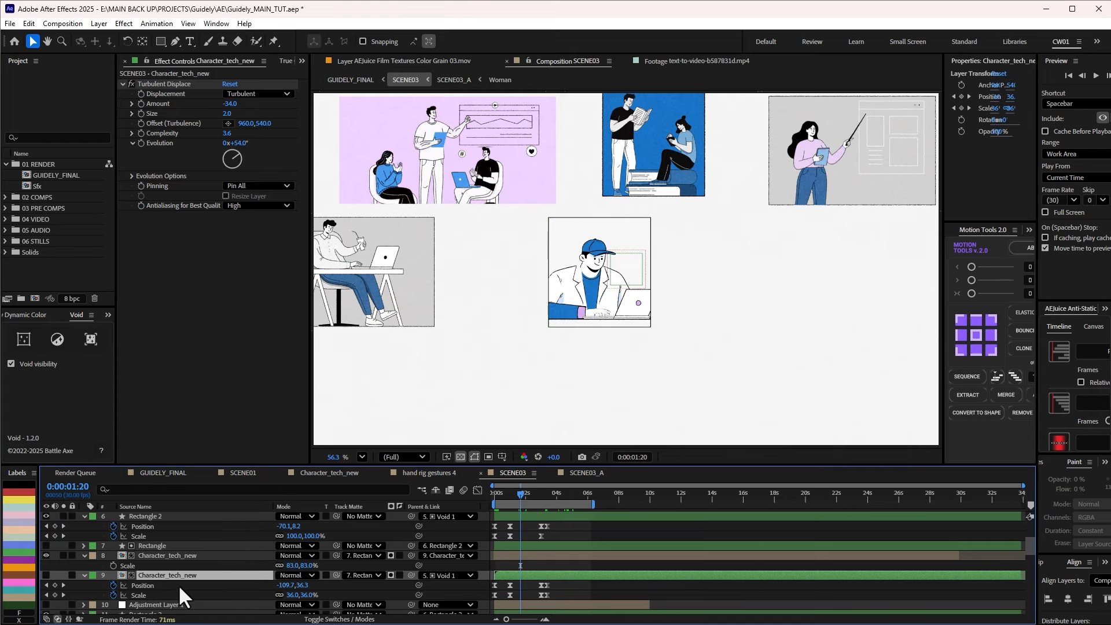
{"action": "key", "text": "space"}
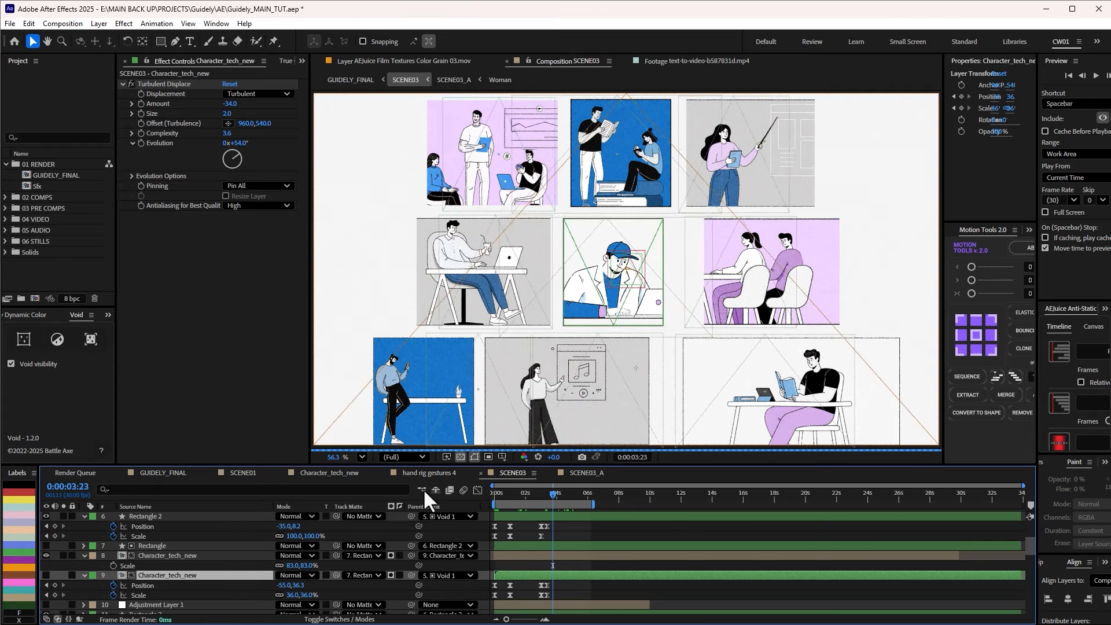
{"action": "left_click_drag", "start_coordinate": [553, 494], "coordinate": [687, 497]}
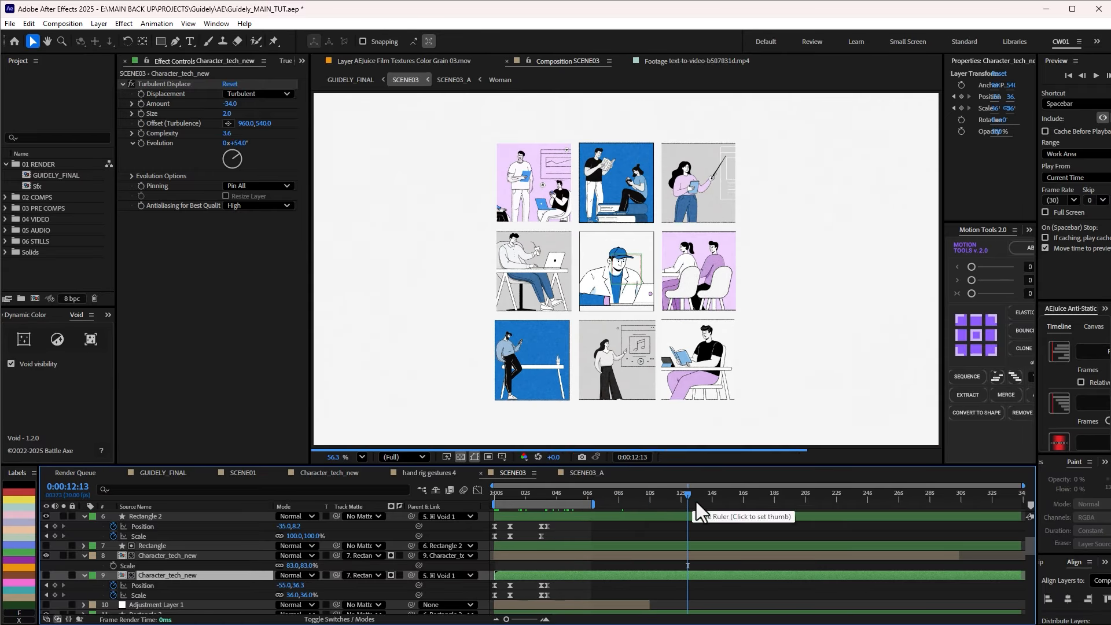
{"action": "left_click", "coordinate": [362, 457]}
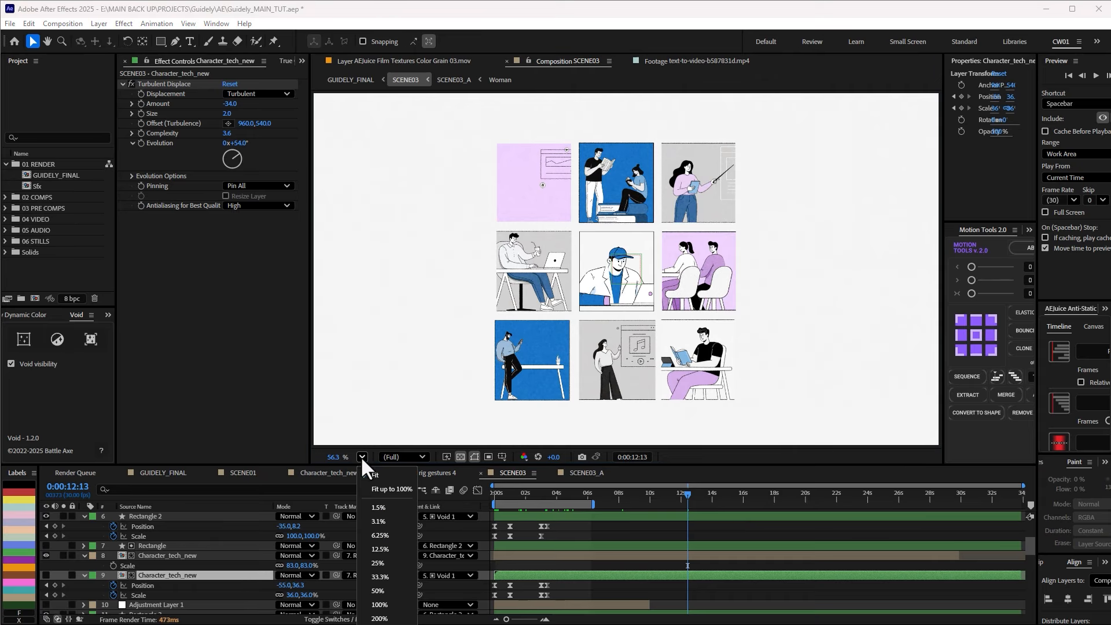
{"action": "left_click", "coordinate": [381, 487]}
{"action": "left_click_drag", "start_coordinate": [690, 490], "coordinate": [643, 495]}
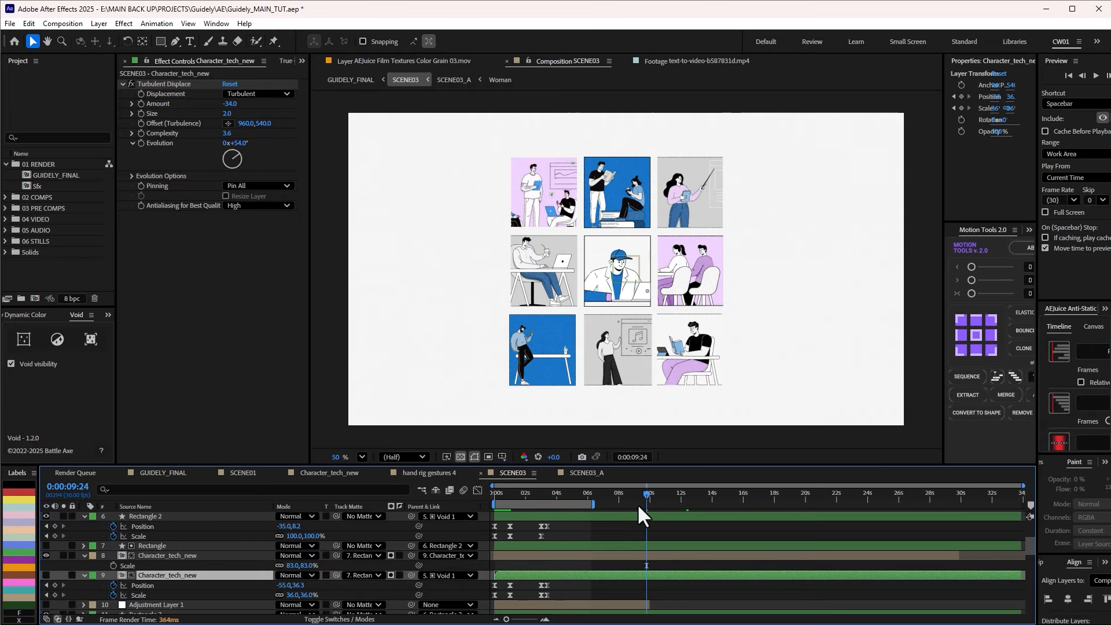
Go to GUIDELY_FINAL and scrub the transition from the SCENE03 grid to the SCENE04 cube, stopping at 0:00:10:02
{"action": "key", "text": "Tab"}
{"action": "left_click", "coordinate": [571, 522]}
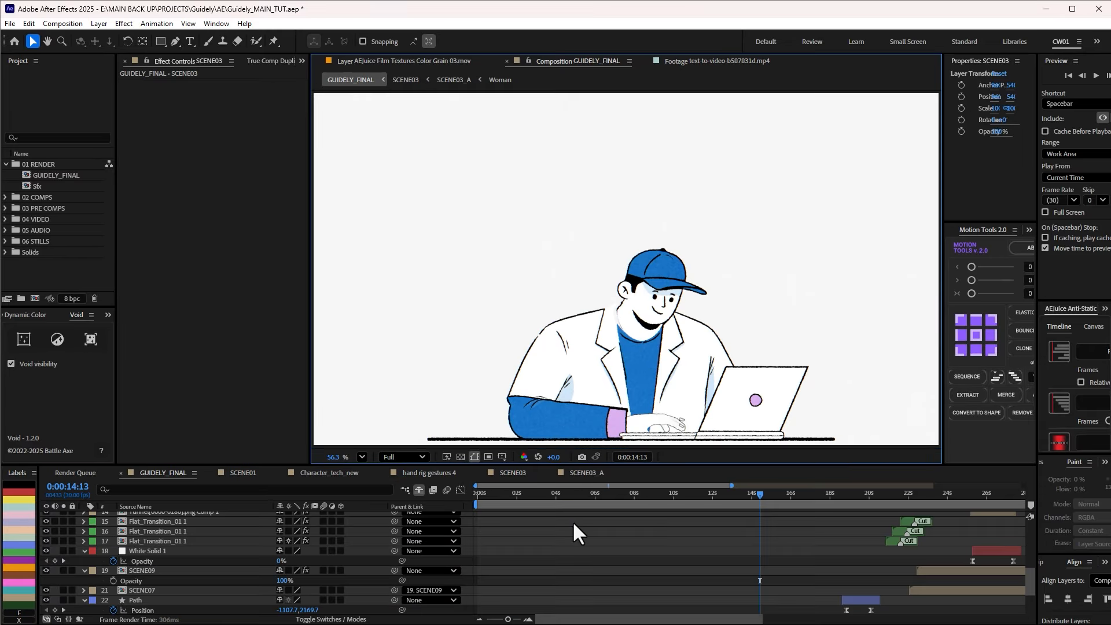
{"action": "left_click", "coordinate": [737, 501]}
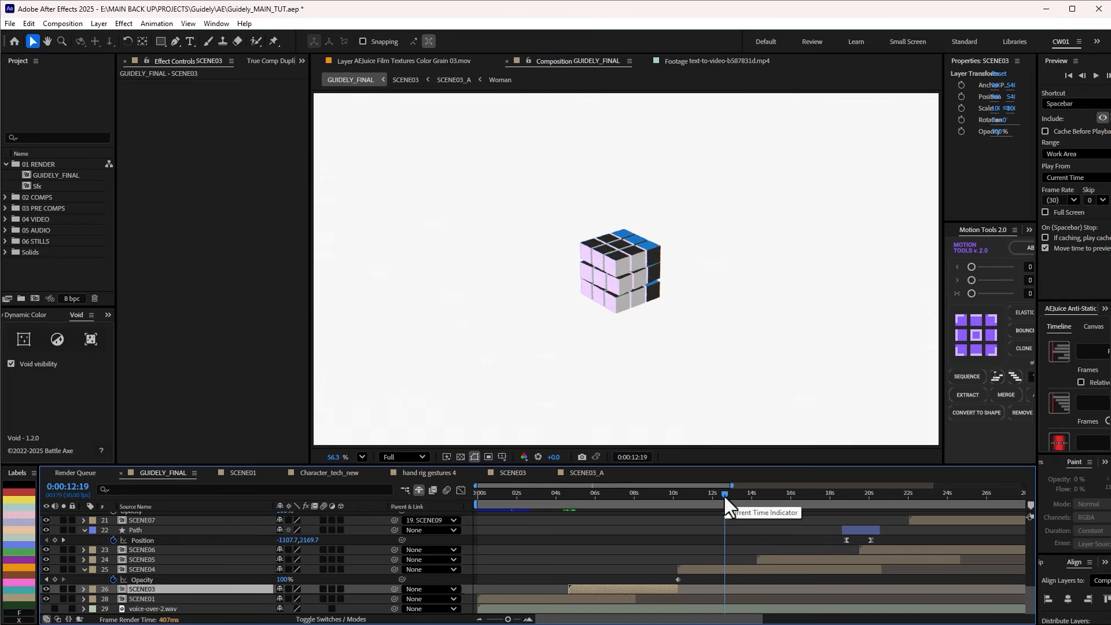
{"action": "left_click_drag", "start_coordinate": [724, 497], "coordinate": [683, 491]}
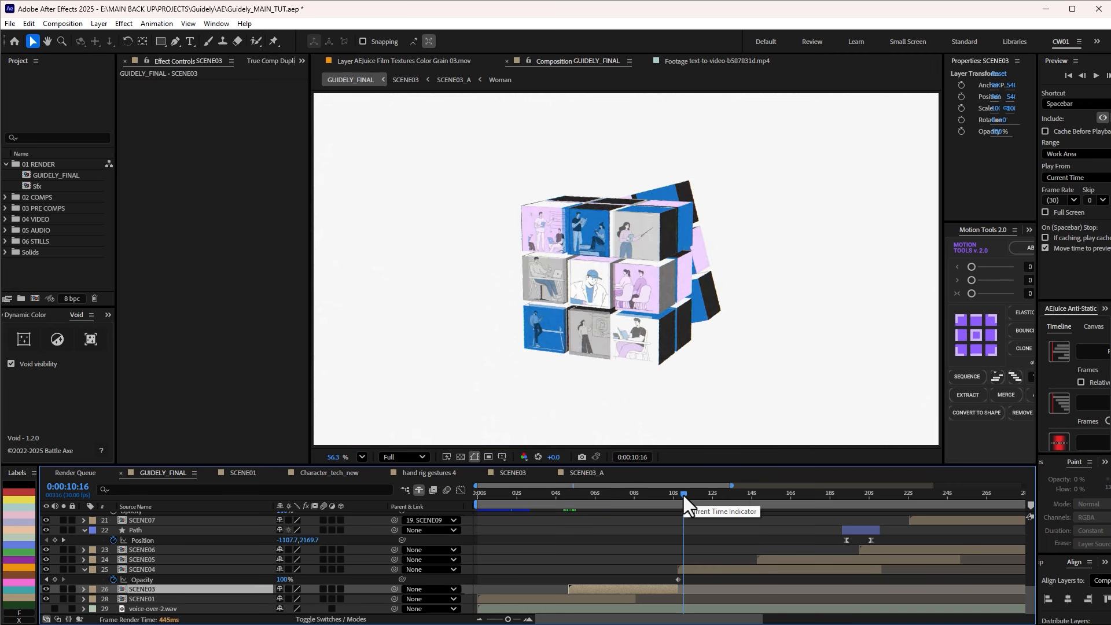
{"action": "left_click", "coordinate": [682, 499]}
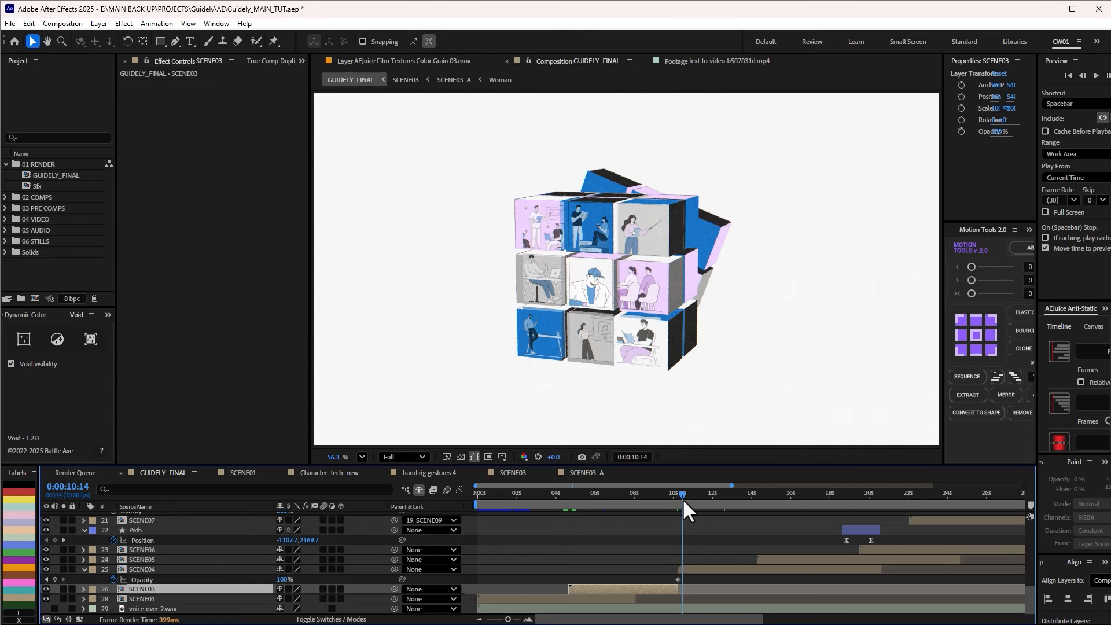
{"action": "left_click", "coordinate": [675, 495]}
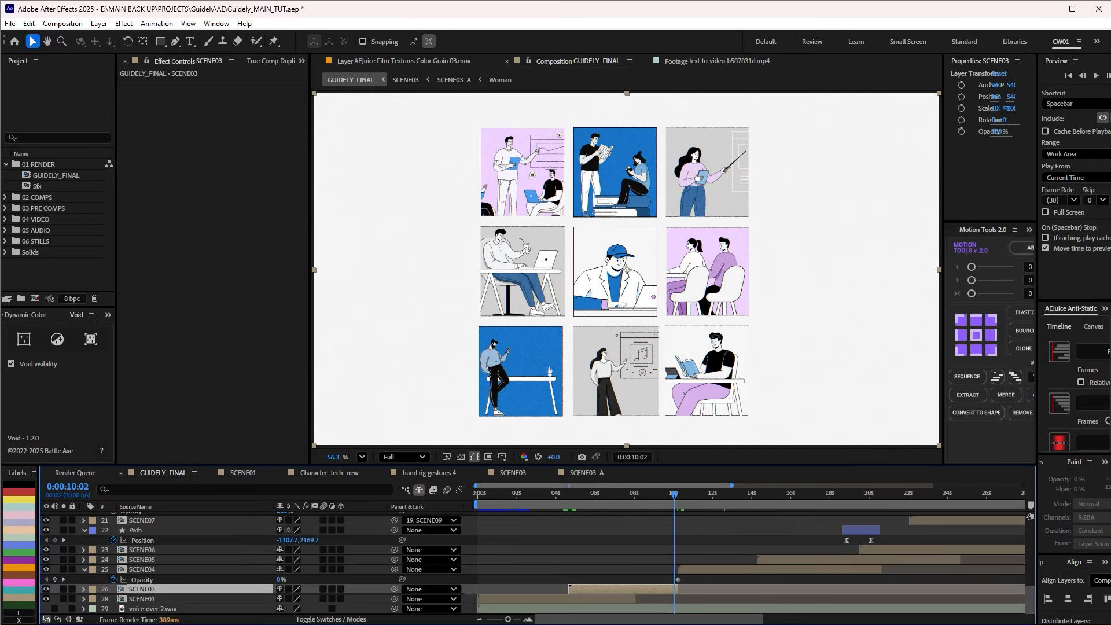
Switch to the browser and play the YouTube tutorial on creating a Rubik's cube animation in After Effects
{"action": "key", "text": "alt+Tab"}
{"action": "left_click", "coordinate": [299, 36]}
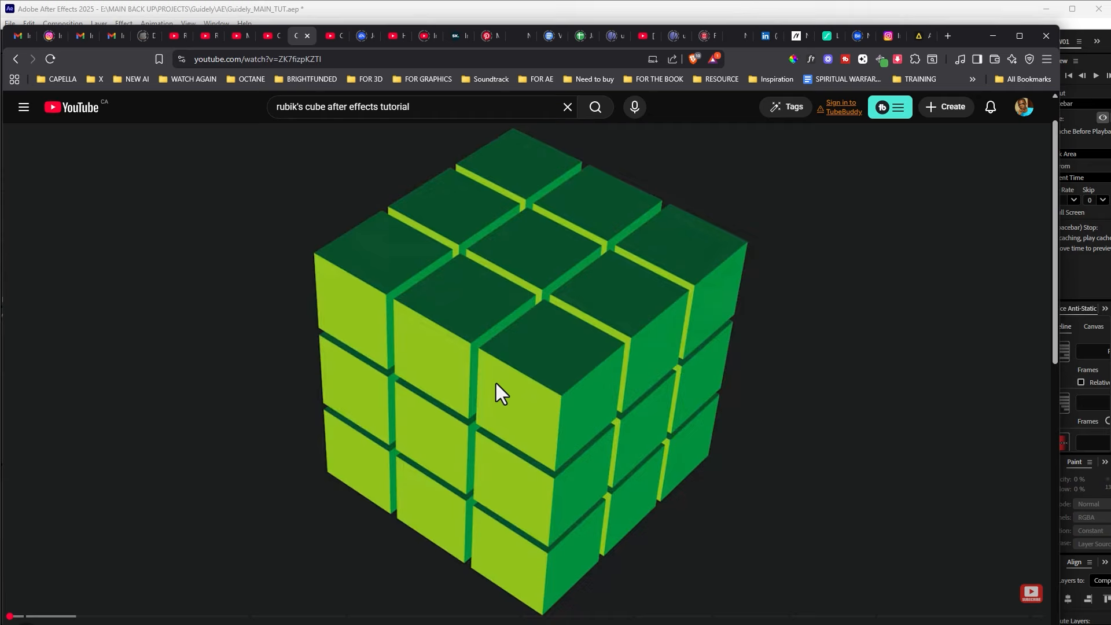
{"action": "left_click", "coordinate": [591, 400]}
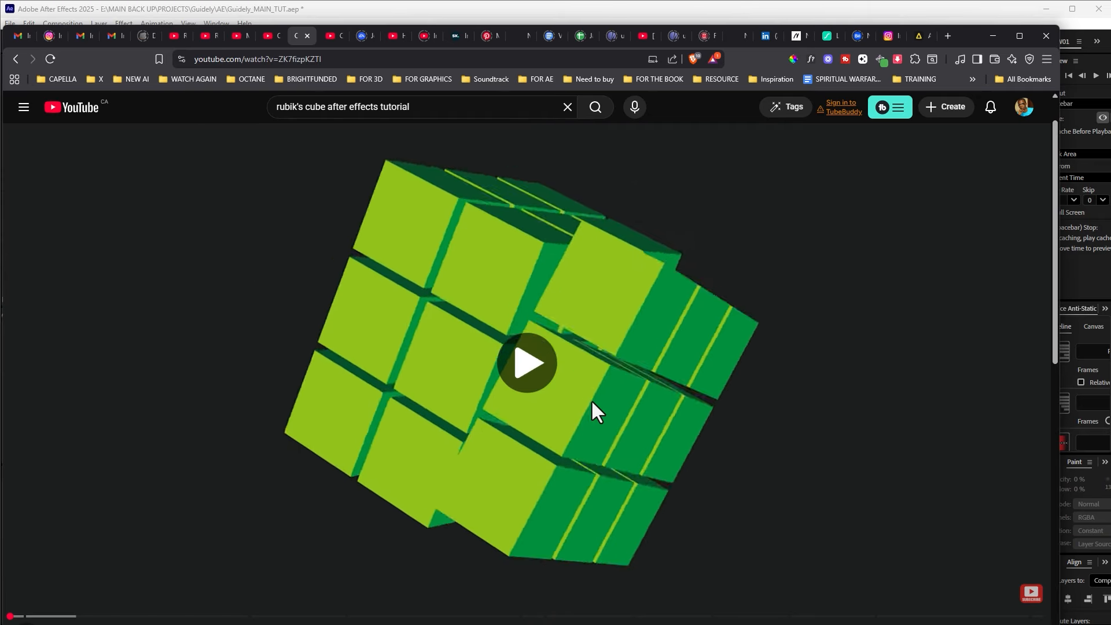
{"action": "left_click", "coordinate": [607, 411]}
{"action": "left_click", "coordinate": [528, 425]}
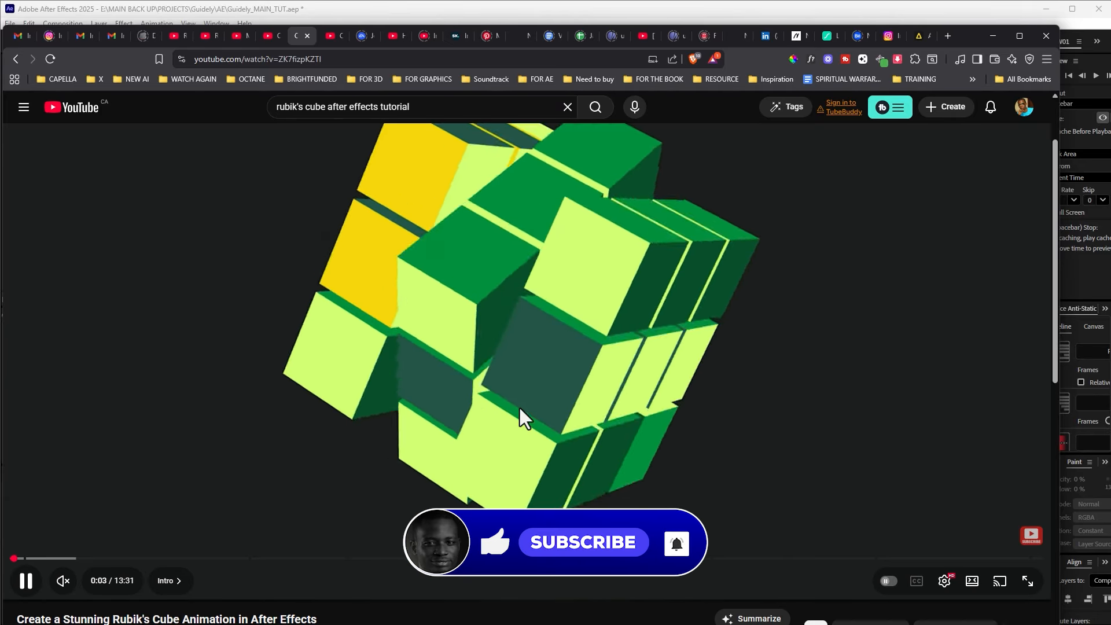
{"action": "left_click_drag", "start_coordinate": [106, 560], "coordinate": [145, 559]}
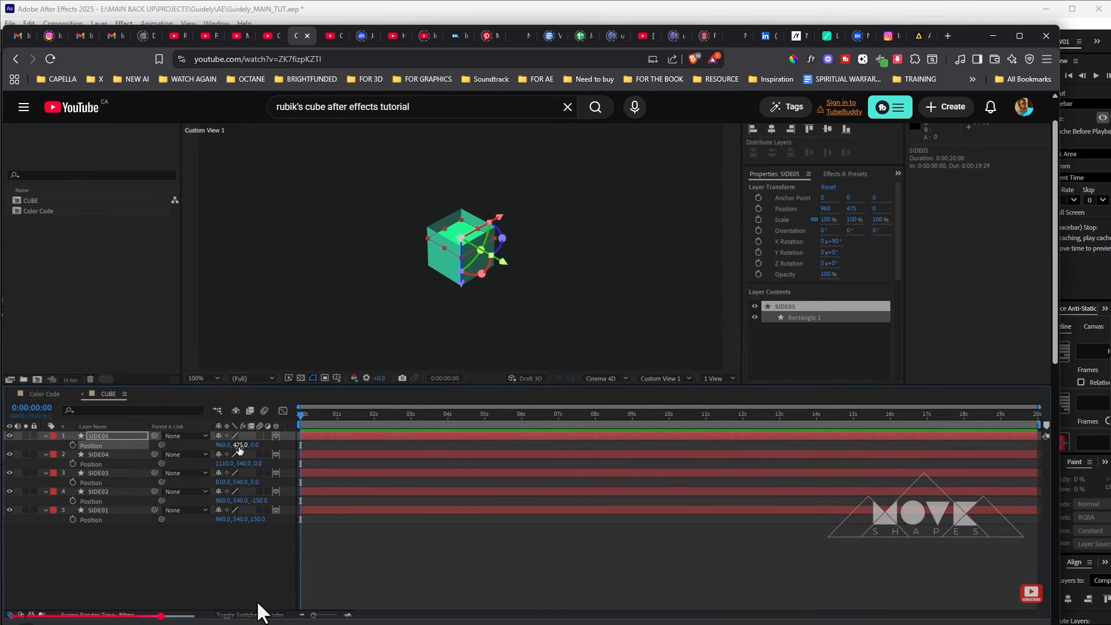
Skim the tutorial's sections on the isometric camera angle, building the 3x3 cube and rotating the cube rows
{"action": "left_click", "coordinate": [255, 617]}
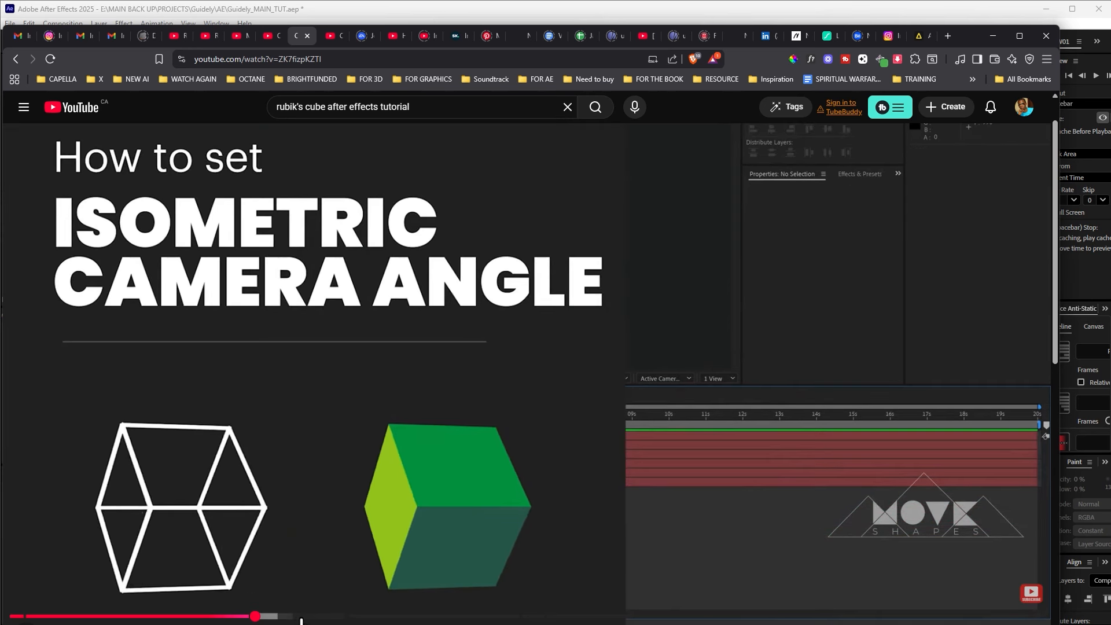
{"action": "left_click", "coordinate": [307, 617]}
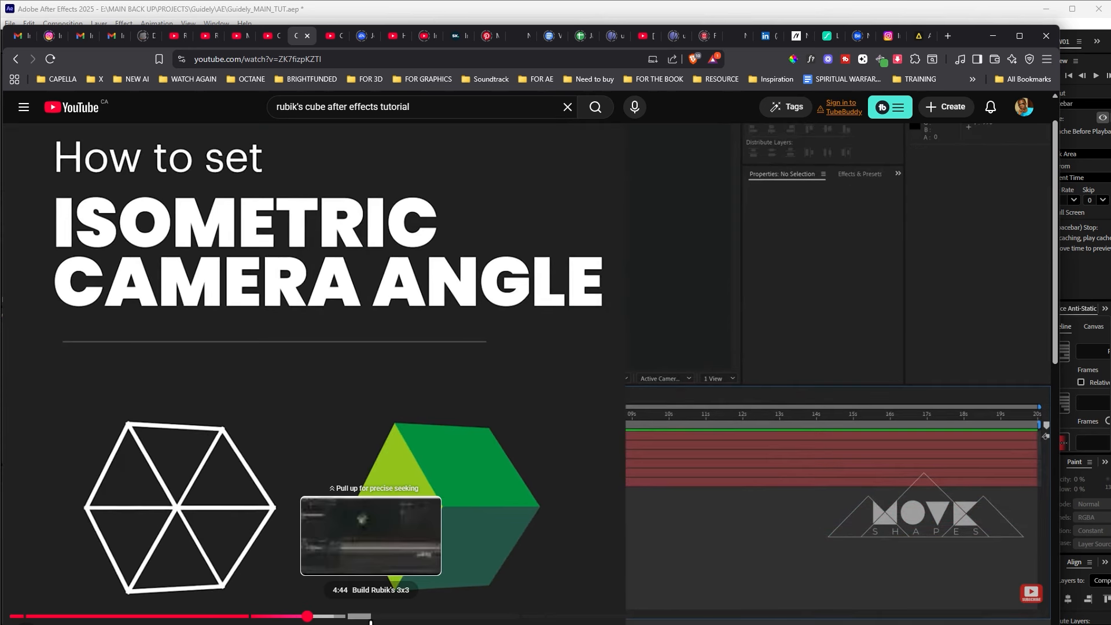
{"action": "left_click", "coordinate": [431, 617]}
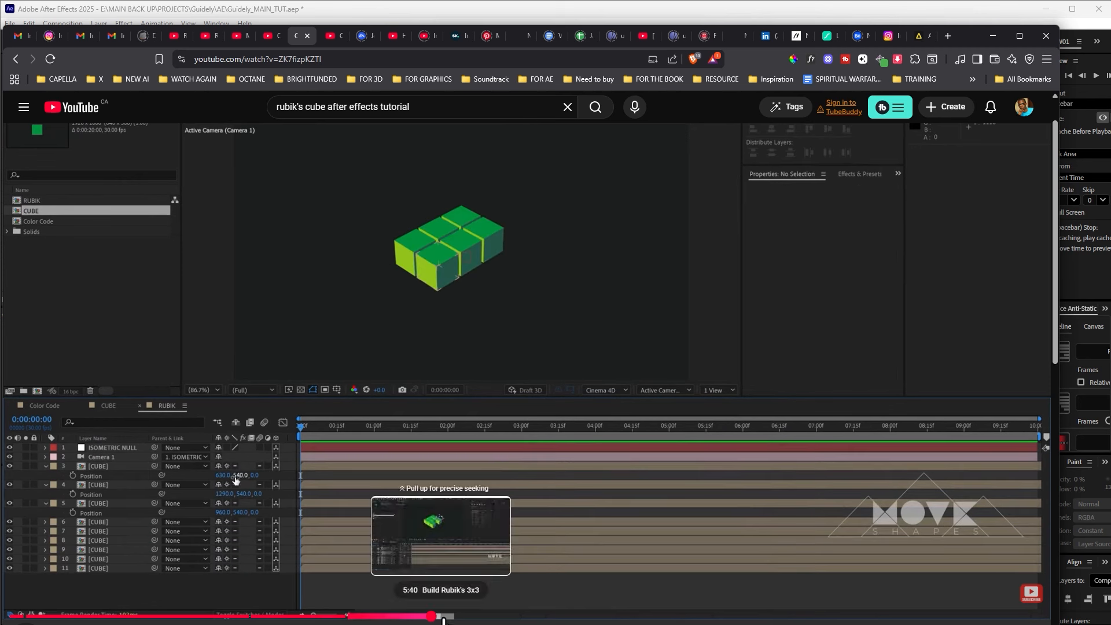
{"action": "left_click", "coordinate": [489, 617]}
{"action": "left_click", "coordinate": [532, 617]}
{"action": "left_click", "coordinate": [562, 617]}
{"action": "left_click", "coordinate": [589, 617]}
{"action": "left_click", "coordinate": [618, 617]}
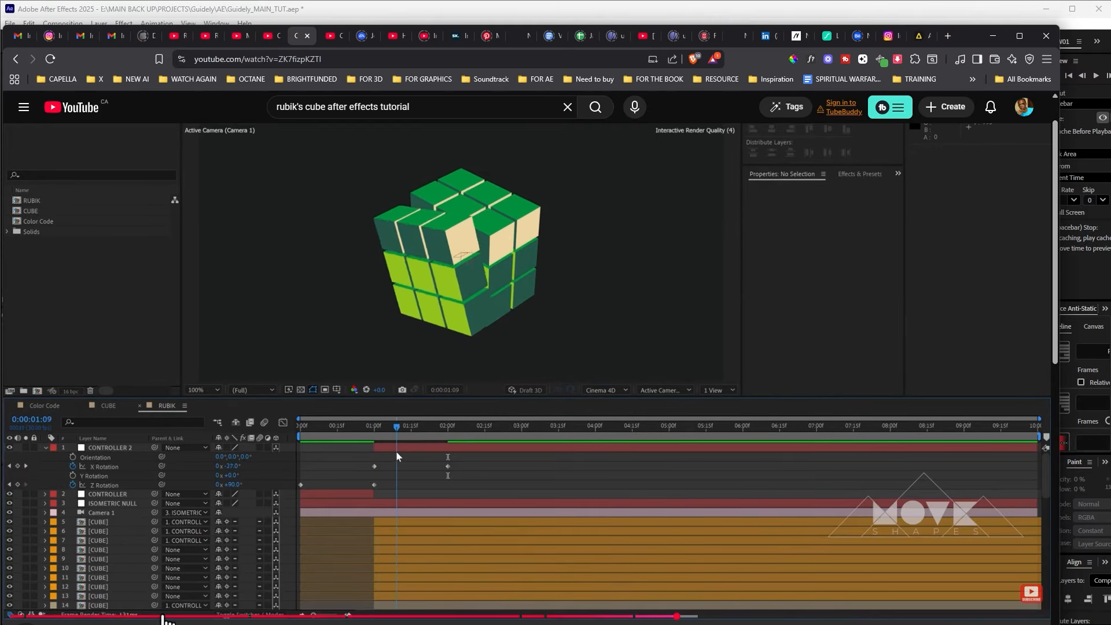
{"action": "left_click", "coordinate": [747, 617]}
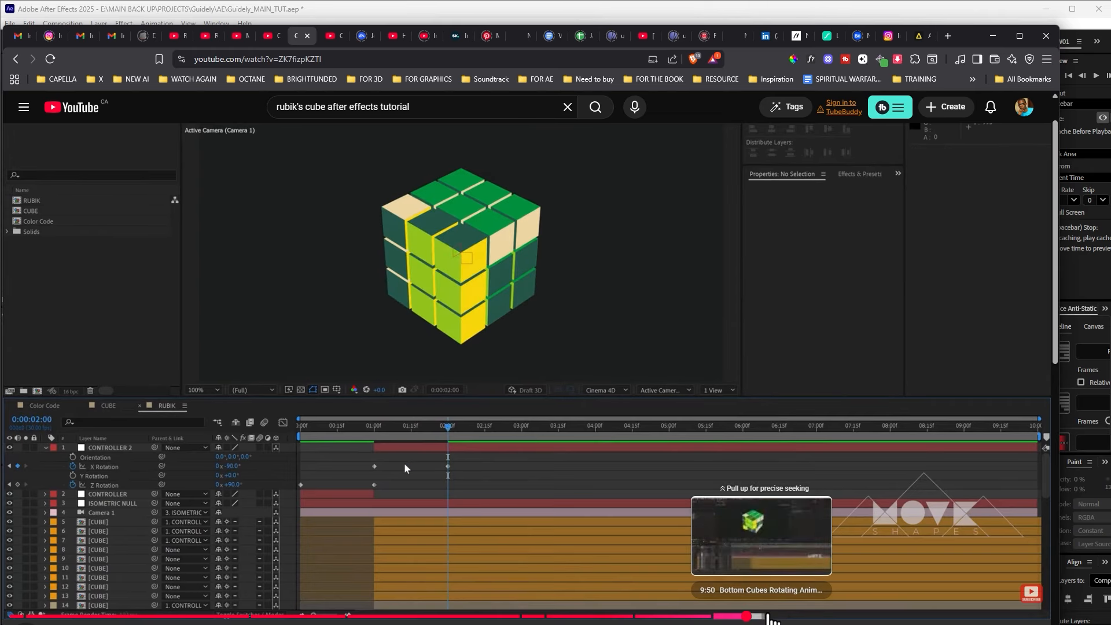
{"action": "scroll", "coordinate": [651, 515], "scroll_direction": "down", "scroll_amount": 1}
{"action": "scroll", "coordinate": [676, 529], "scroll_direction": "down", "scroll_amount": 1}
{"action": "scroll", "coordinate": [697, 483], "scroll_direction": "up", "scroll_amount": 3}
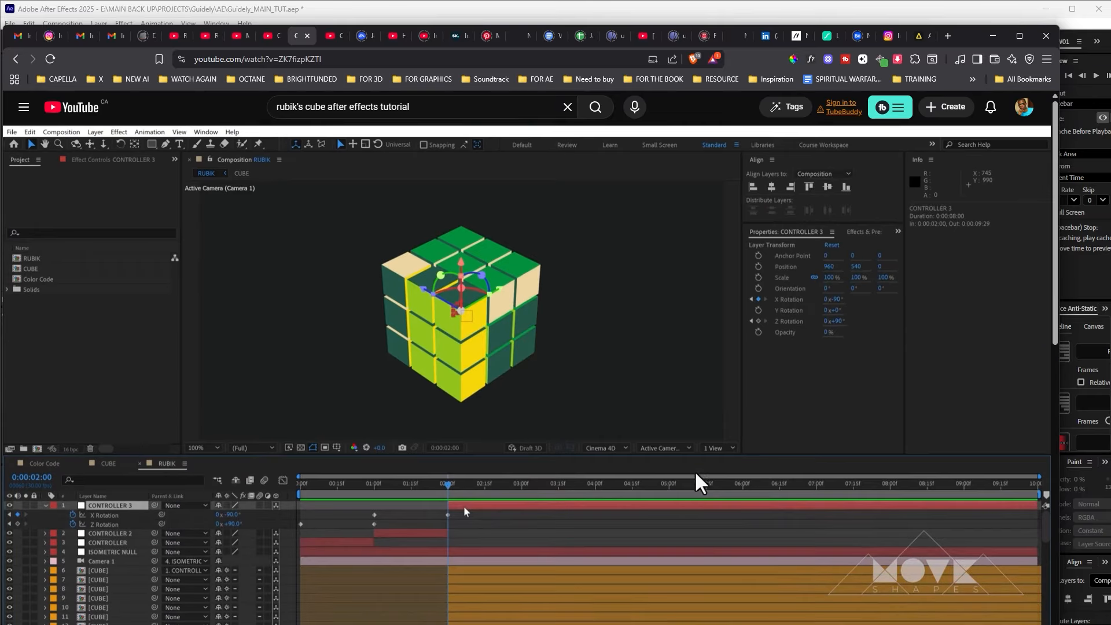
Return to After Effects, open the SCENE04 composition from GUIDELY_FINAL and fit its first frame in the viewer
{"action": "left_click", "coordinate": [997, 34]}
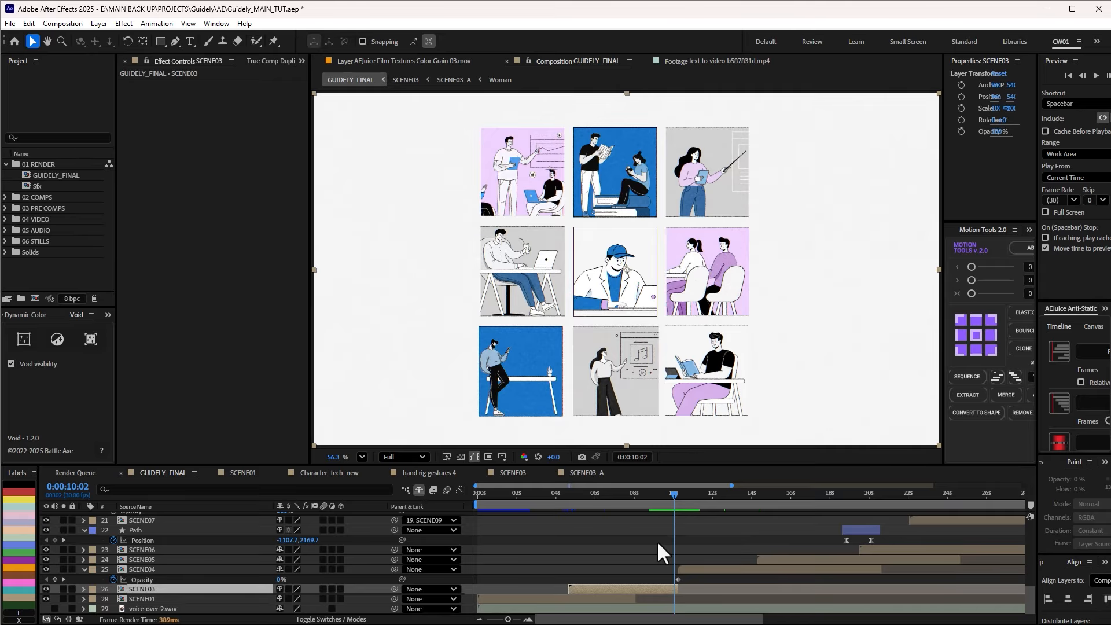
{"action": "scroll", "coordinate": [677, 535], "scroll_direction": "up", "scroll_amount": 2}
{"action": "left_click_drag", "start_coordinate": [691, 495], "coordinate": [696, 496]}
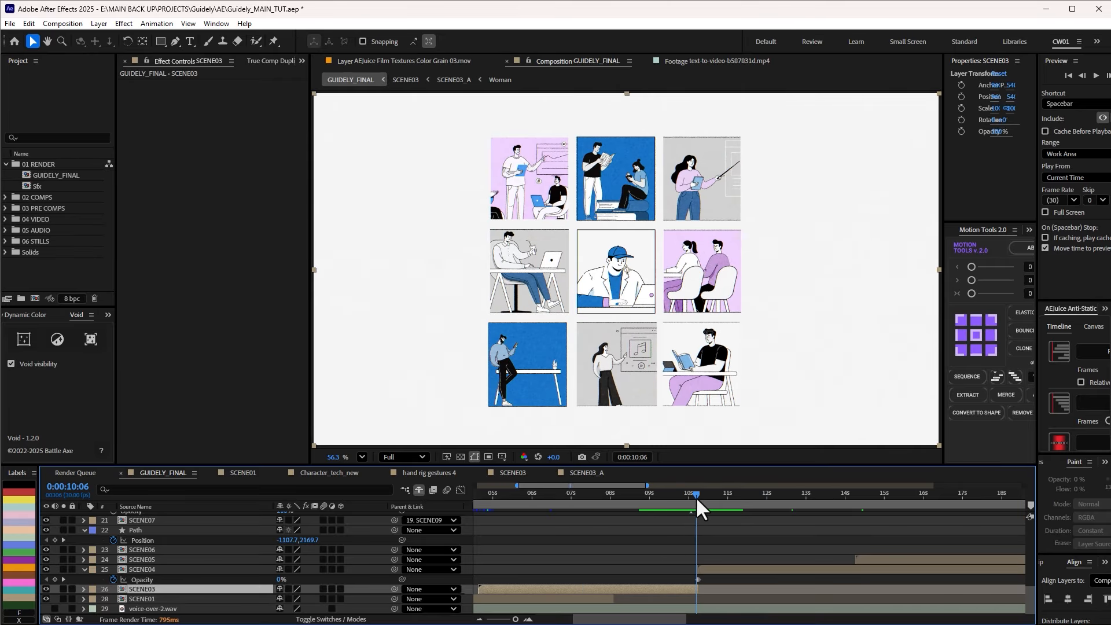
{"action": "double_click", "coordinate": [710, 568]}
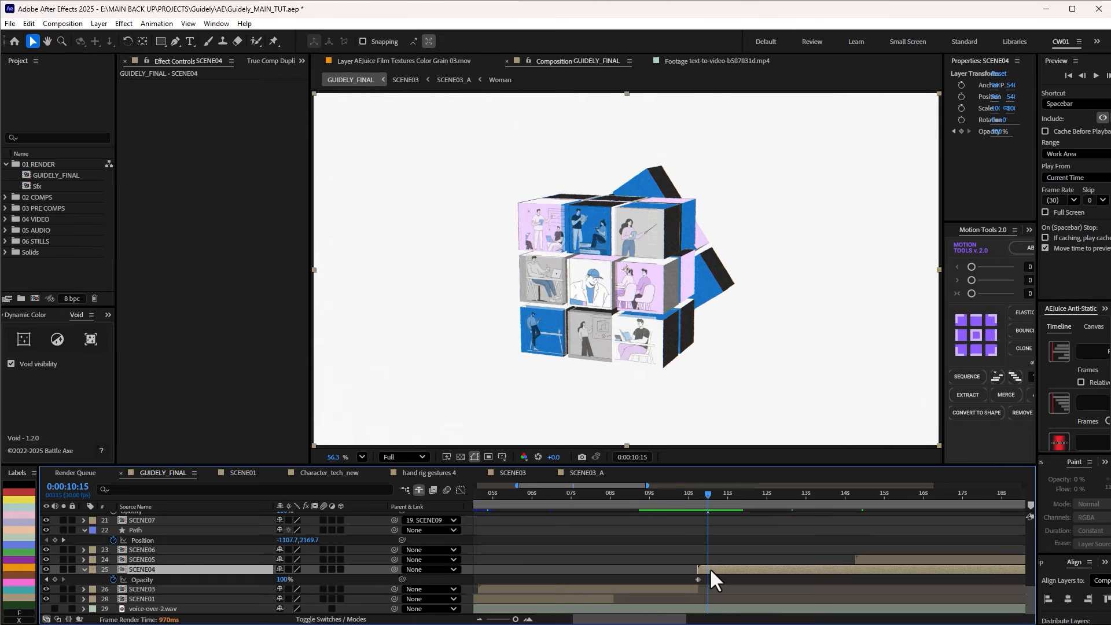
{"action": "left_click_drag", "start_coordinate": [490, 494], "coordinate": [463, 493]}
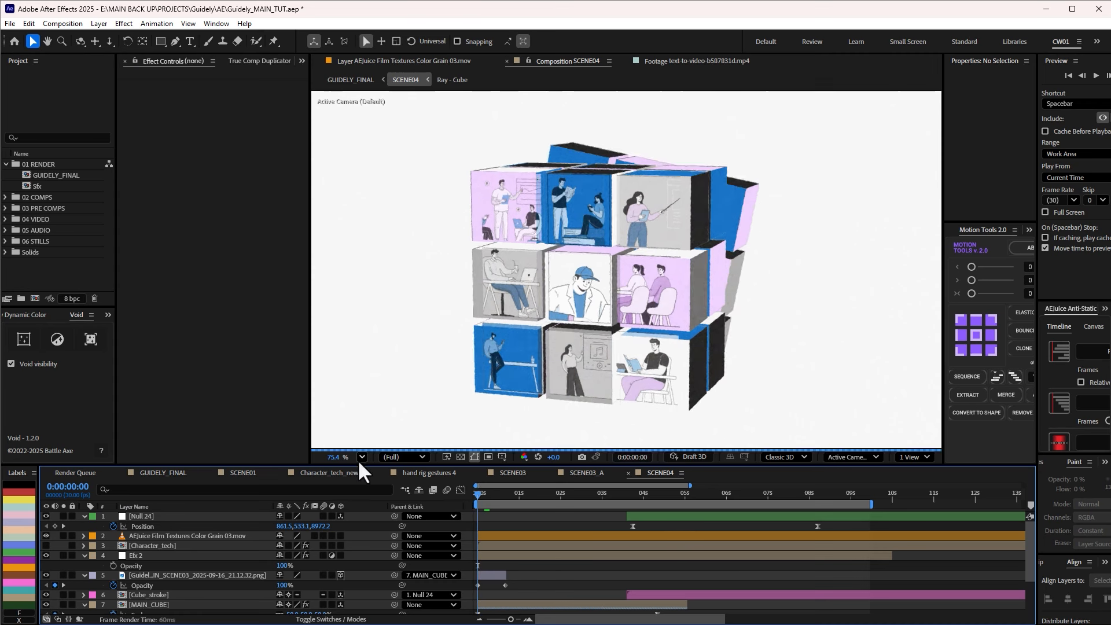
{"action": "key", "text": "shift+/"}
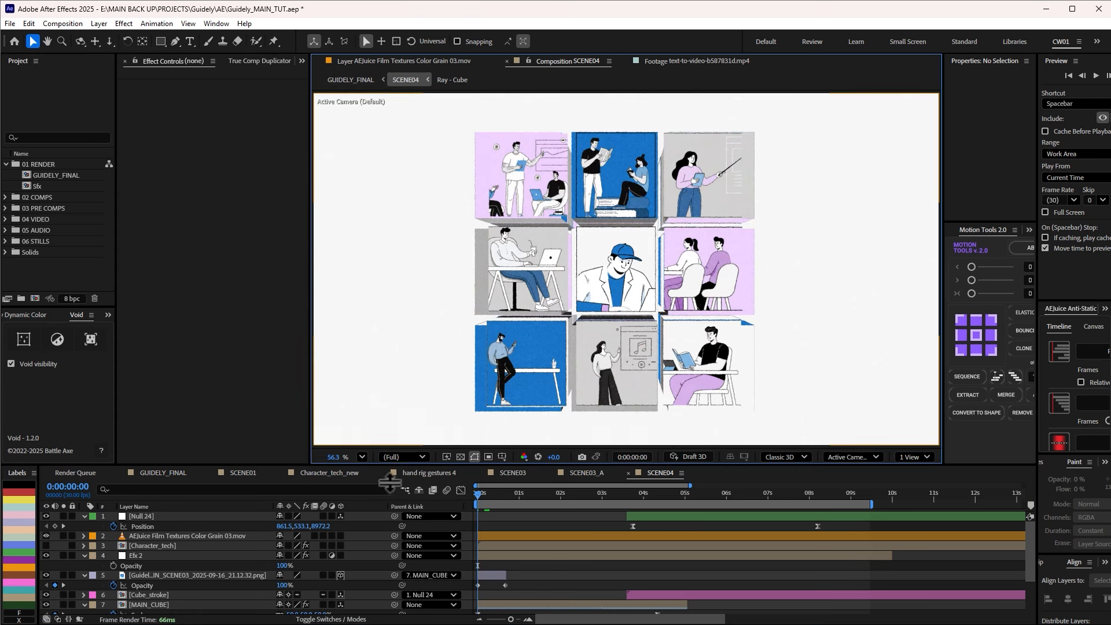
Enlarge the SCENE04 timeline and solo the Guidely_MAIN_SCENE03 PNG layer at 0:00:00:00
{"action": "left_click", "coordinate": [71, 576]}
{"action": "left_click", "coordinate": [153, 585]}
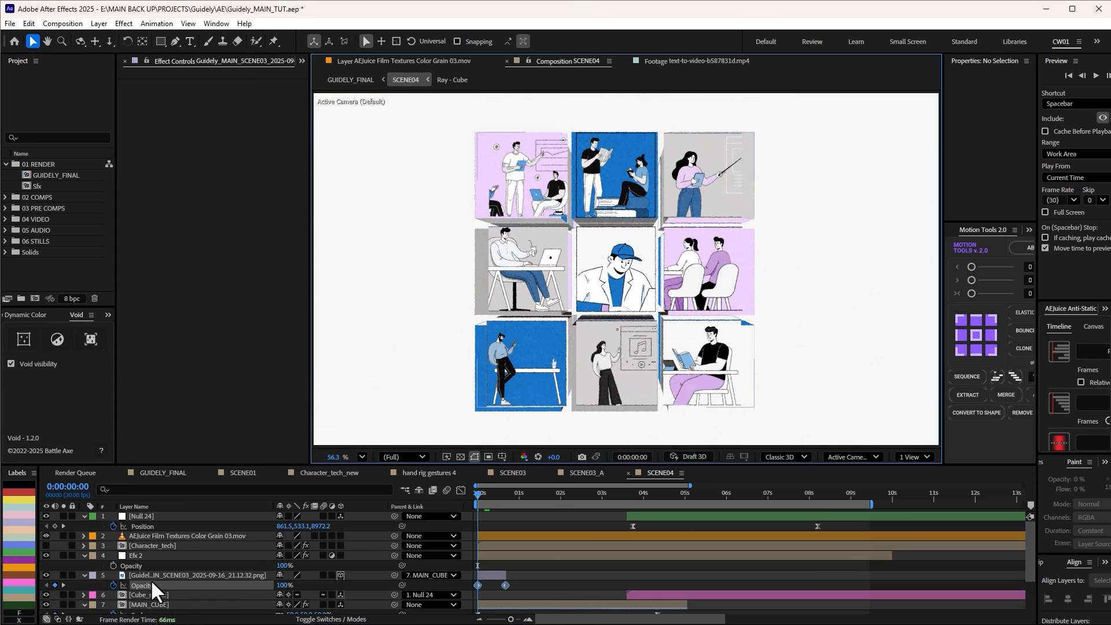
{"action": "left_click_drag", "start_coordinate": [515, 465], "coordinate": [512, 375]}
{"action": "left_click", "coordinate": [151, 492]}
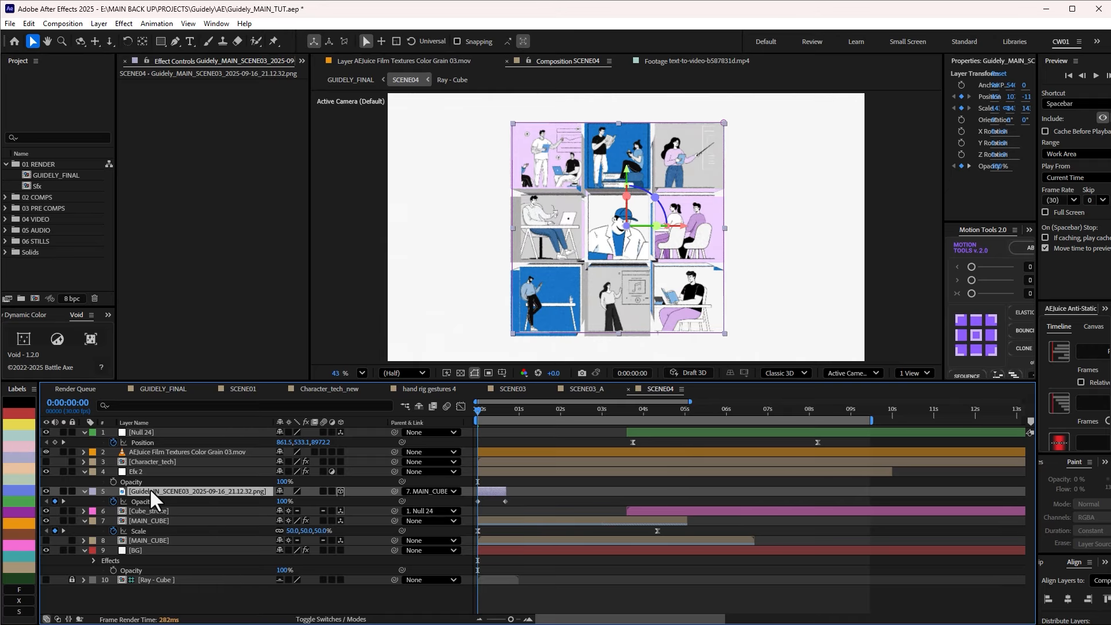
{"action": "left_click", "coordinate": [63, 490]}
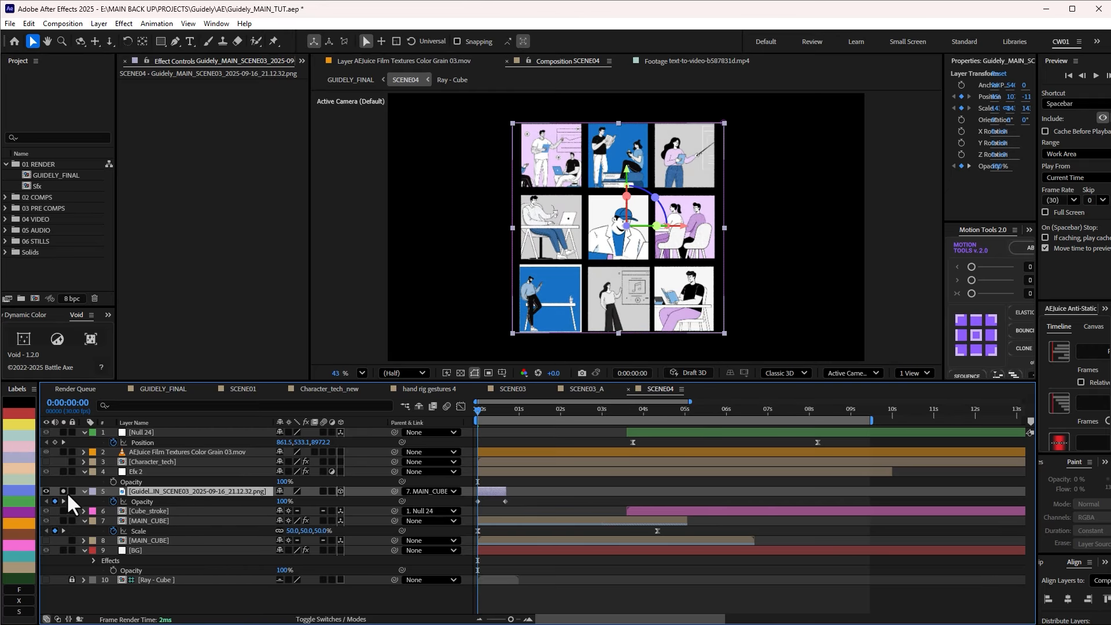
{"action": "left_click", "coordinate": [534, 512]}
{"action": "left_click_drag", "start_coordinate": [477, 409], "coordinate": [461, 407]}
Go back to GUIDELY_FINAL and check the grid frame at 0:00:10:06, just before SCENE04 begins
{"action": "key", "text": "Tab"}
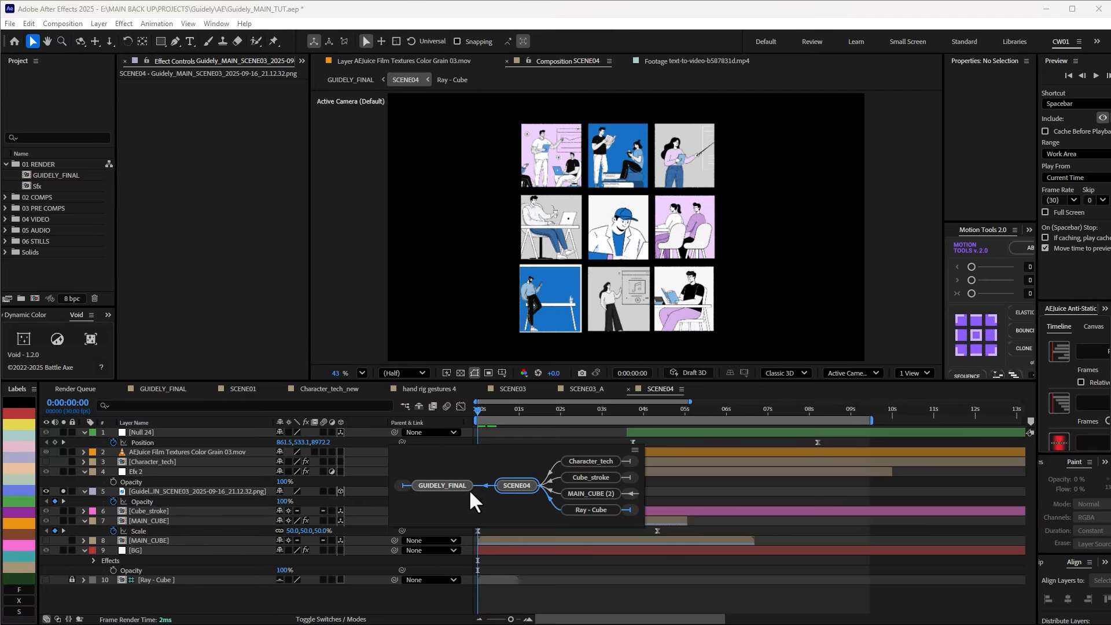
{"action": "left_click", "coordinate": [469, 488]}
{"action": "mouse_move", "coordinate": [697, 411]}
{"action": "left_mouse_down"}
{"action": "mouse_move", "coordinate": [685, 415]}
{"action": "mouse_move", "coordinate": [696, 414]}
{"action": "left_mouse_up"}
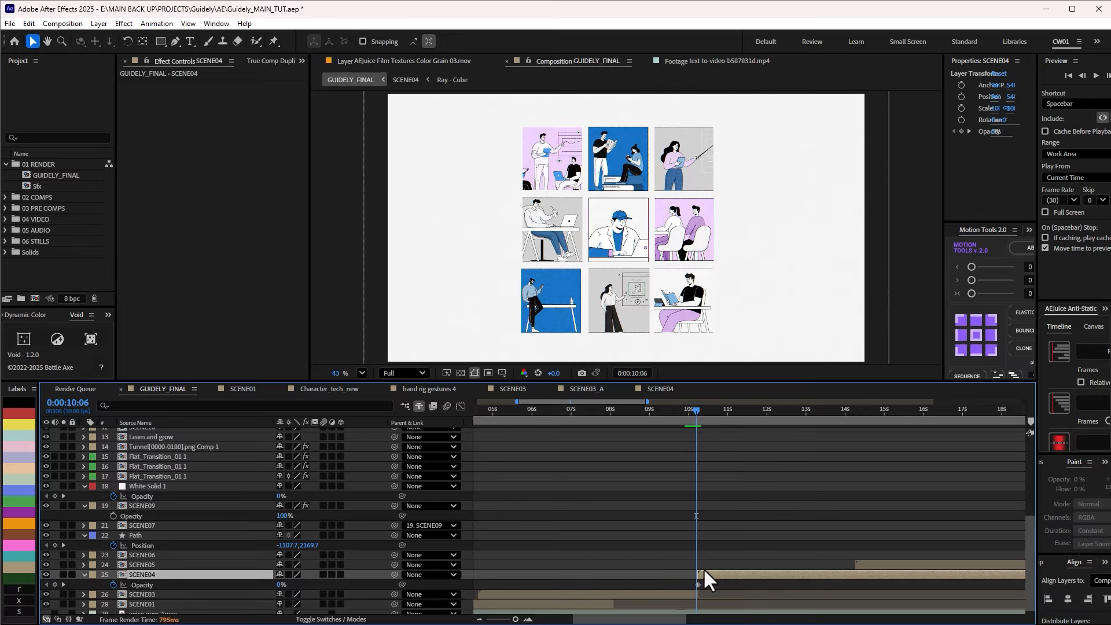
Reopen SCENE04 and scrub the soloed PNG layer's rotation and fade from the start to 0:00:00:11
{"action": "double_click", "coordinate": [705, 573]}
{"action": "left_click", "coordinate": [482, 408]}
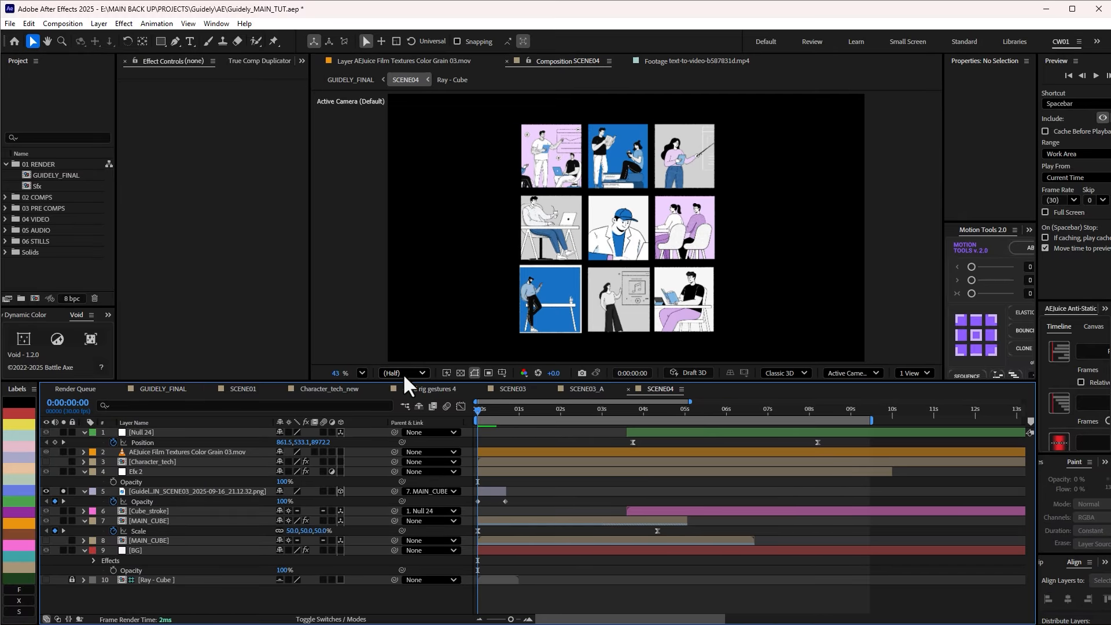
{"action": "left_click_drag", "start_coordinate": [481, 409], "coordinate": [492, 409]}
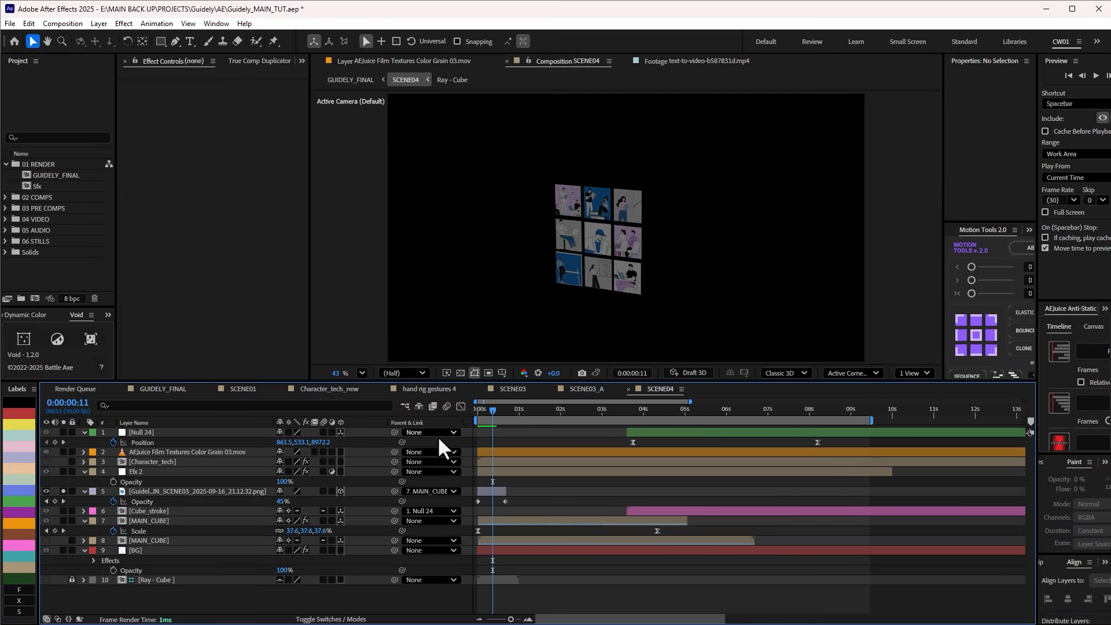
Solo MAIN_CUBE instead of the Guidely_MAIN_SCENE03 PNG layer and show its cube faces at 0:00:00:00
{"action": "left_click", "coordinate": [229, 491]}
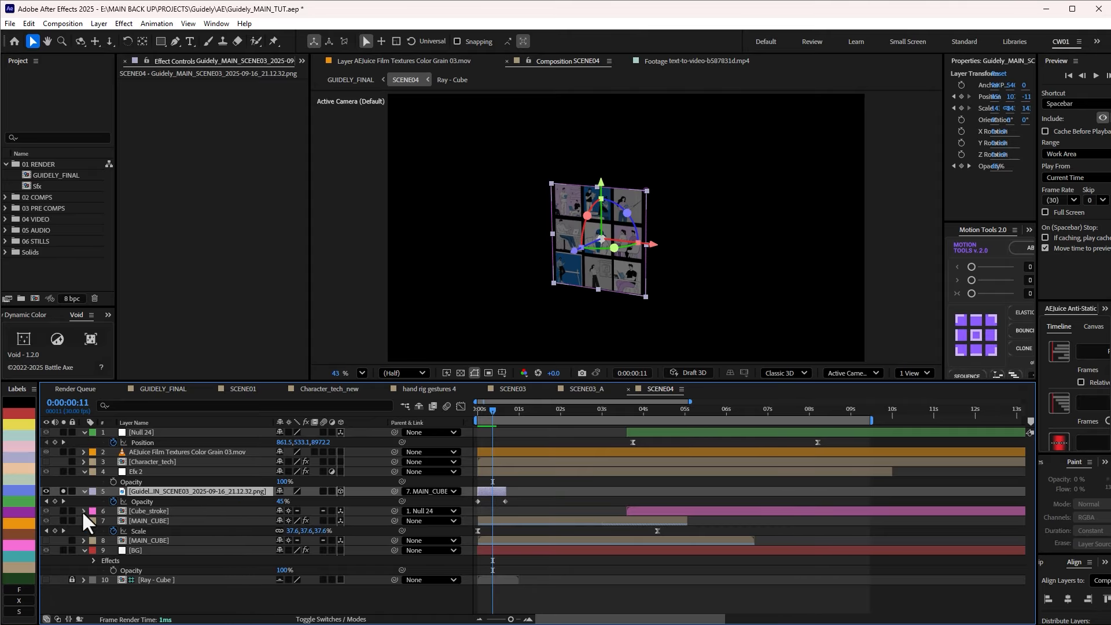
{"action": "left_click", "coordinate": [191, 520]}
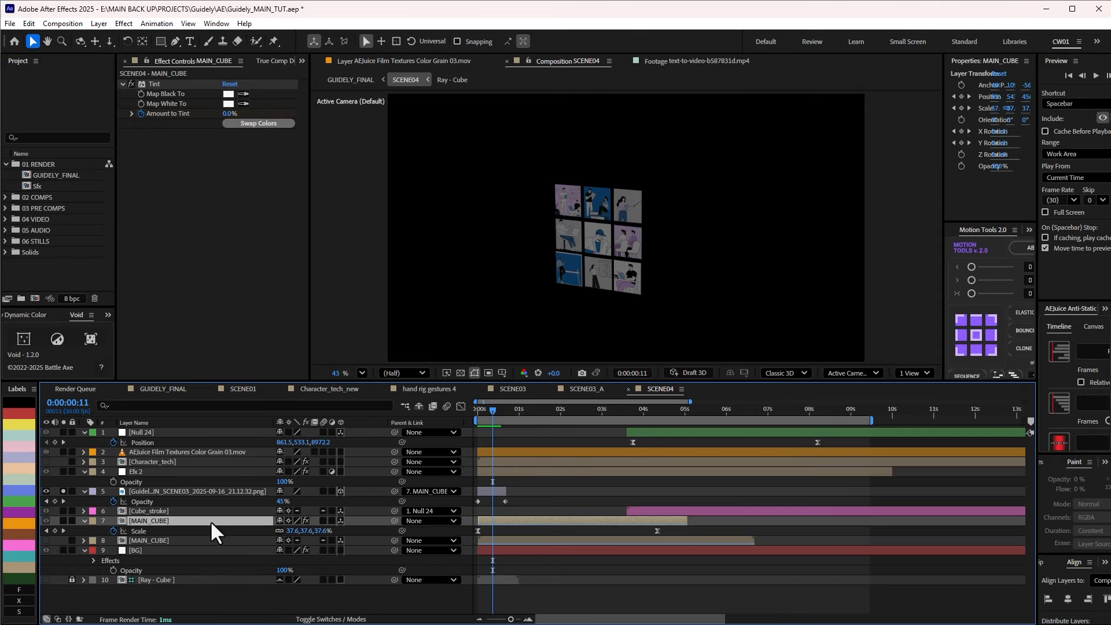
{"action": "mouse_move", "coordinate": [493, 403]}
{"action": "left_mouse_down"}
{"action": "mouse_move", "coordinate": [494, 412]}
{"action": "mouse_move", "coordinate": [469, 411]}
{"action": "mouse_move", "coordinate": [488, 409]}
{"action": "left_mouse_up"}
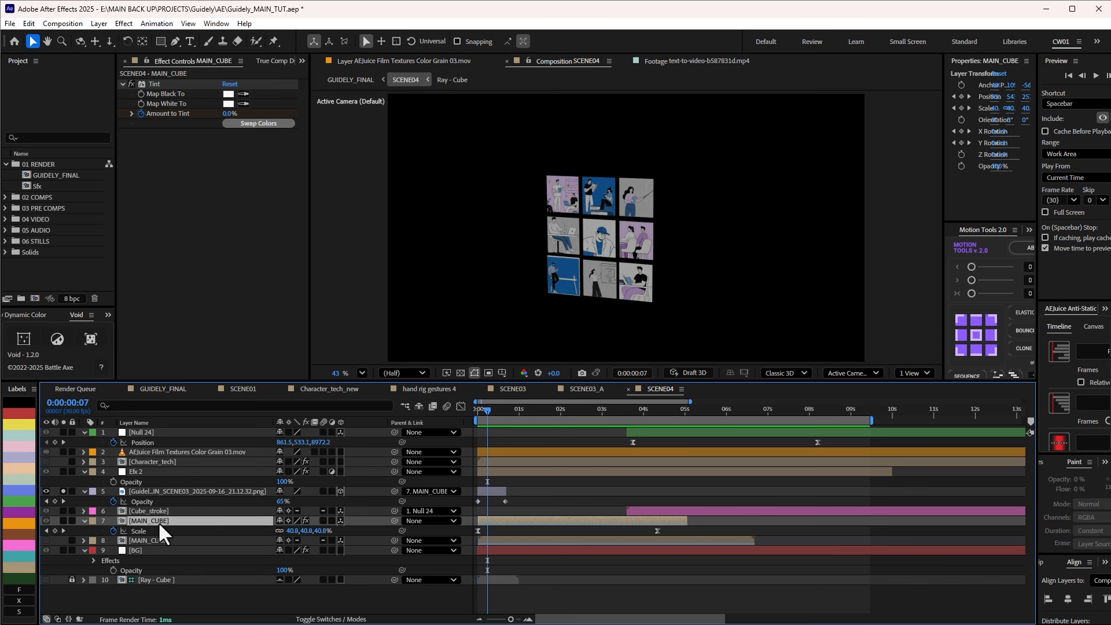
{"action": "left_click", "coordinate": [64, 521]}
{"action": "left_click", "coordinate": [63, 491]}
{"action": "left_click_drag", "start_coordinate": [495, 408], "coordinate": [468, 411]}
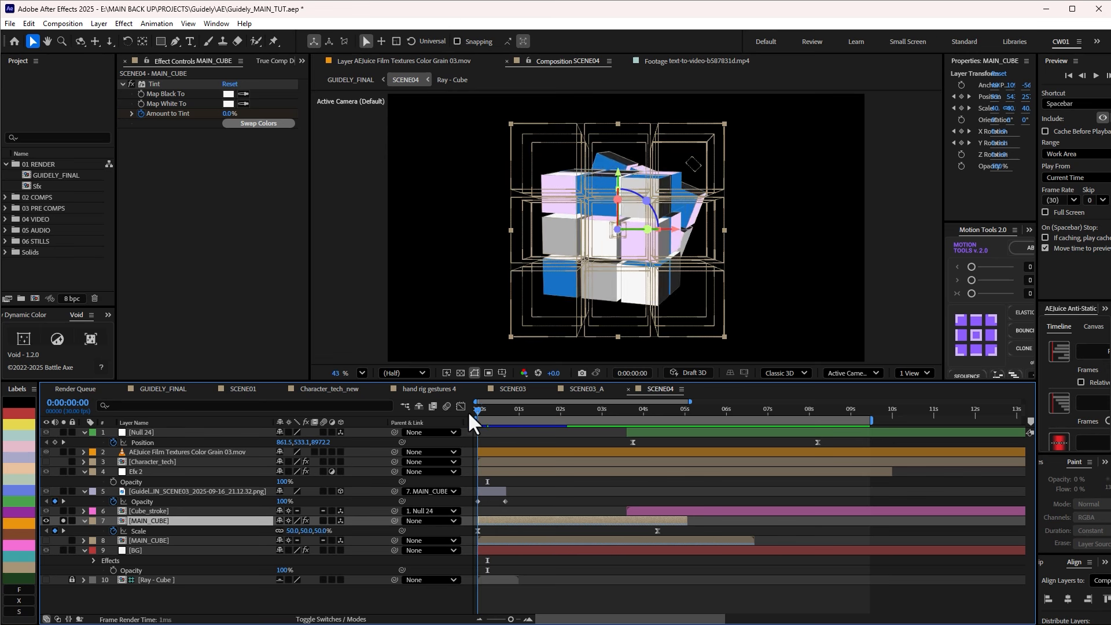
{"action": "left_click", "coordinate": [499, 506]}
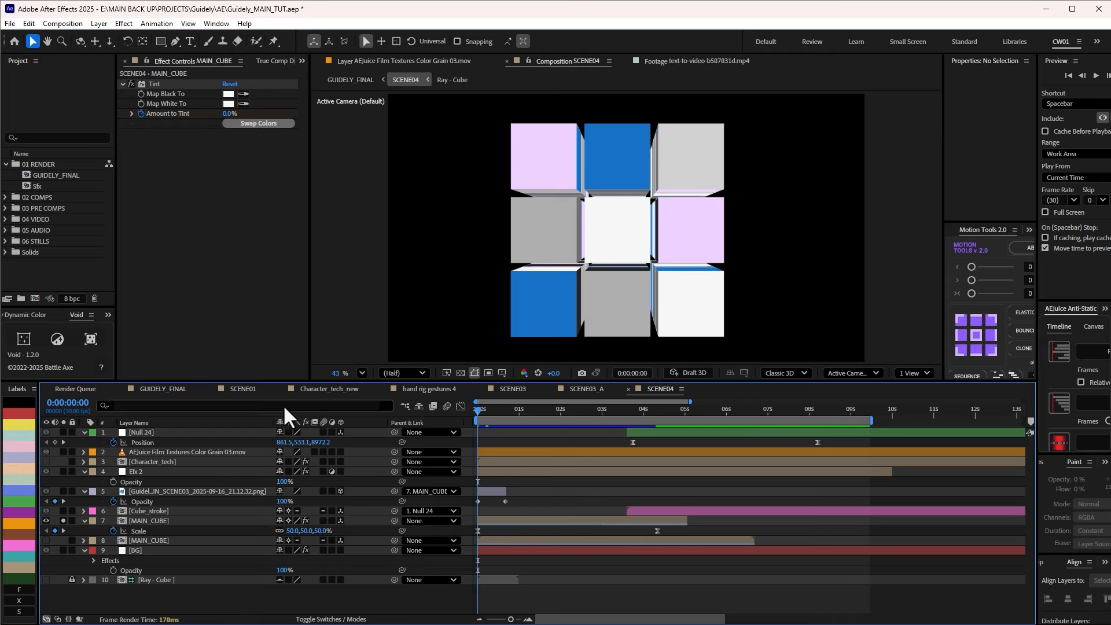
Compare the cube with and without the soloed PNG overlay, check the Efx 2 layer, and clear all solos
{"action": "left_click", "coordinate": [64, 491]}
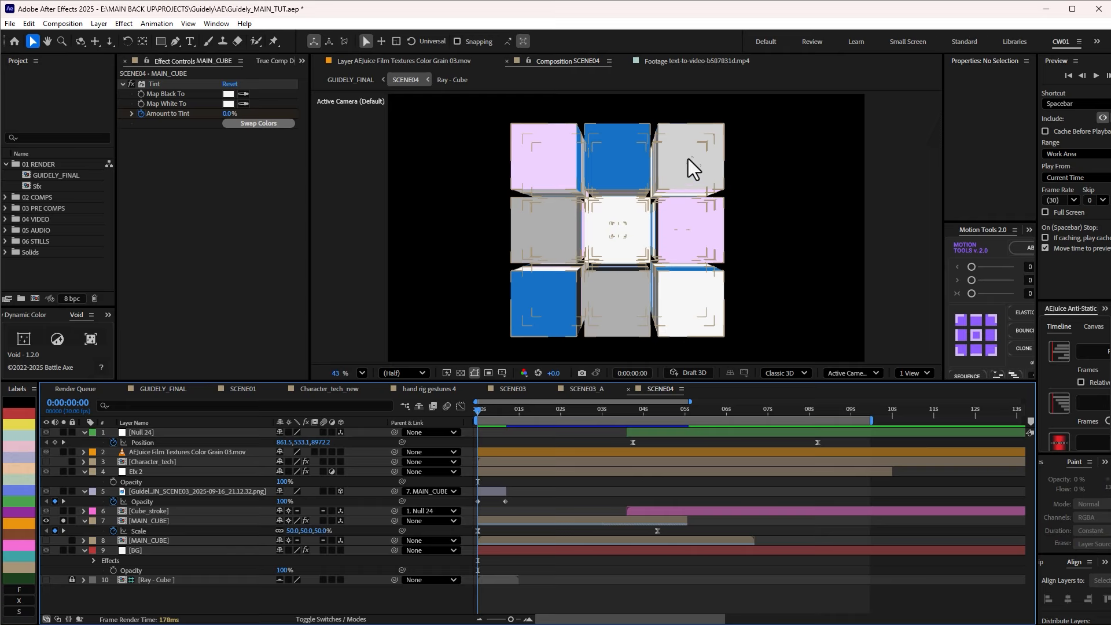
{"action": "left_click", "coordinate": [105, 472]}
{"action": "left_click", "coordinate": [63, 492]}
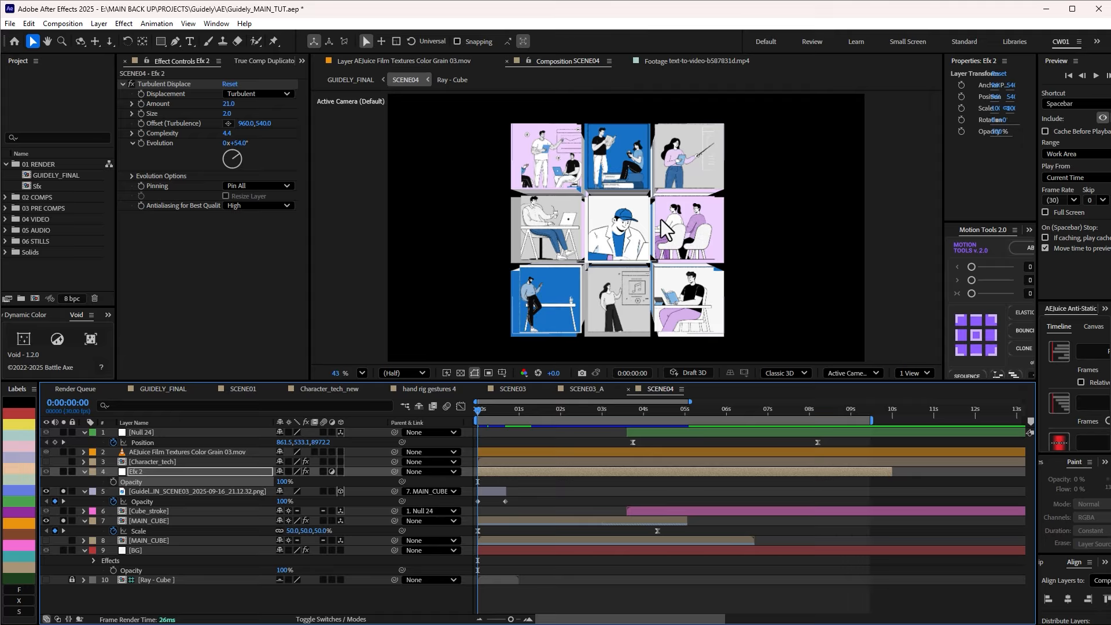
{"action": "left_click", "coordinate": [64, 492]}
{"action": "left_click", "coordinate": [63, 472], "text": "alt"}
{"action": "left_click", "coordinate": [63, 471]}
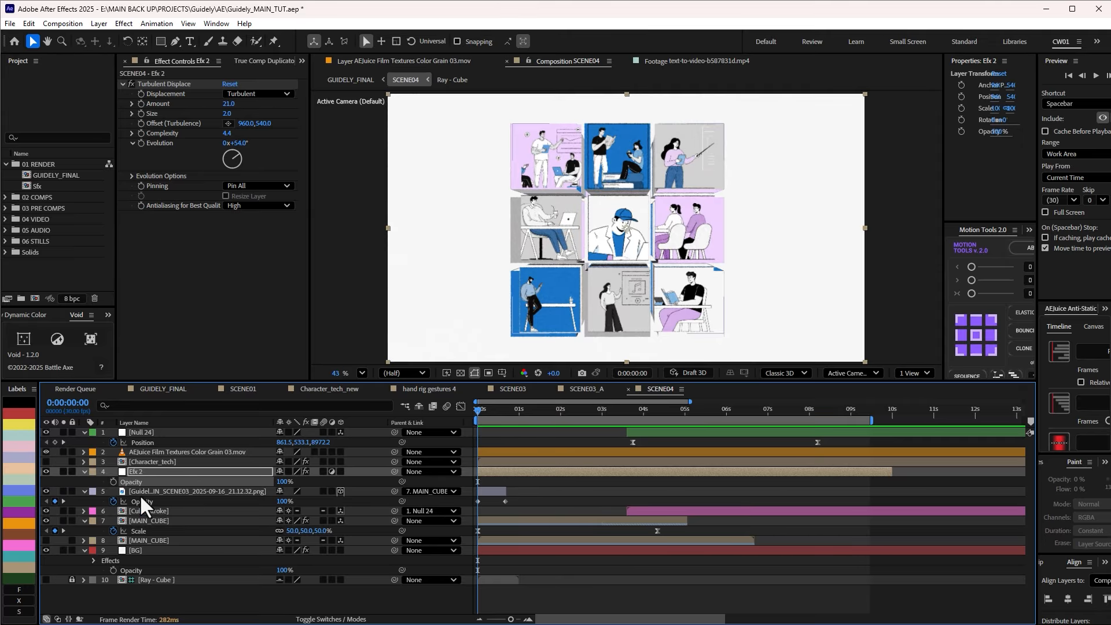
Reveal the keyframed properties of the upper MAIN_CUBE layer and review the cube animation through 0:00:03:26
{"action": "left_click", "coordinate": [157, 509]}
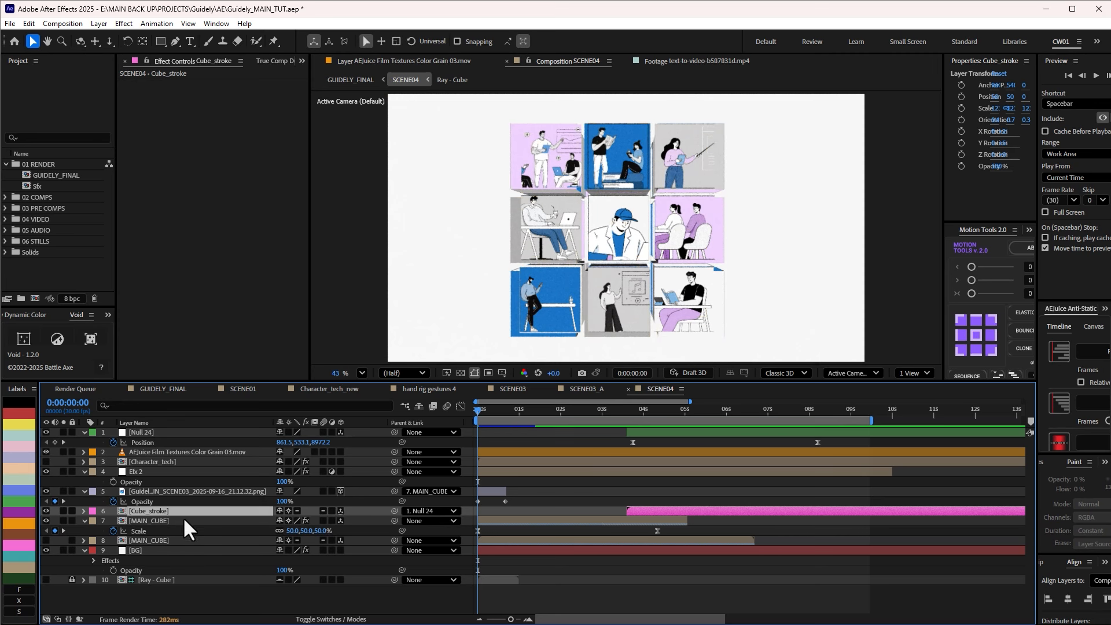
{"action": "left_click", "coordinate": [174, 521]}
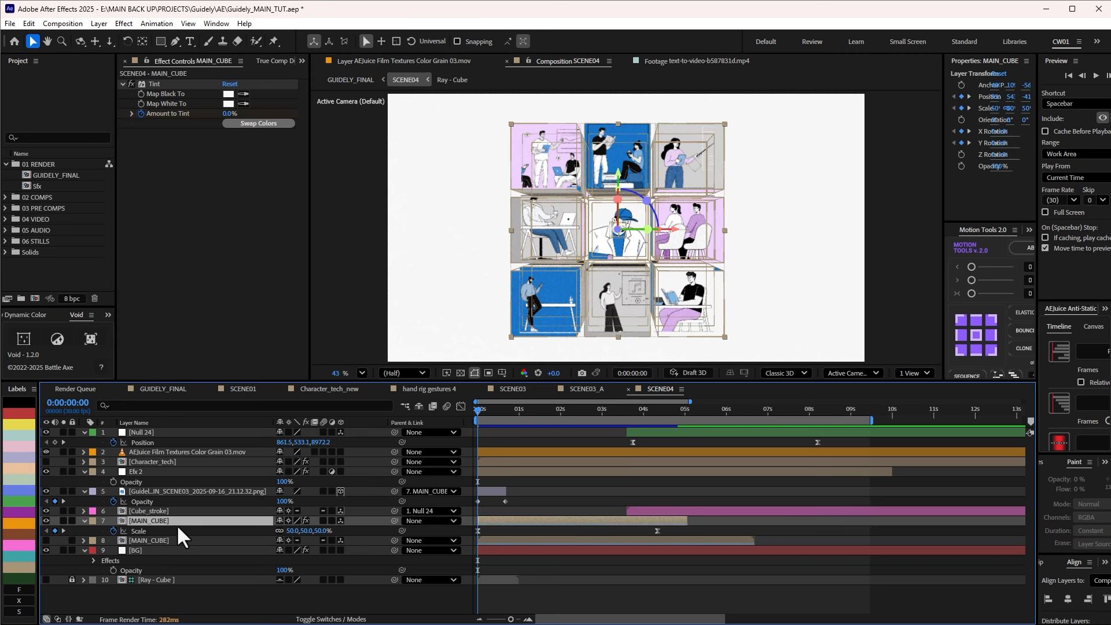
{"action": "key", "text": "u"}
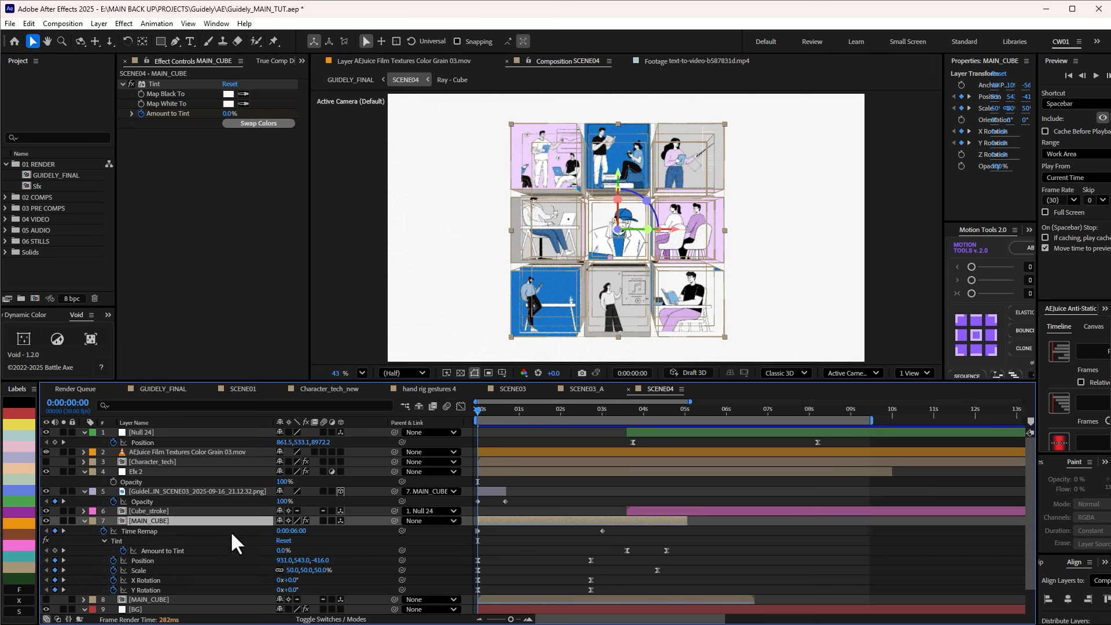
{"action": "left_click", "coordinate": [161, 569]}
{"action": "left_click_drag", "start_coordinate": [502, 410], "coordinate": [541, 409]}
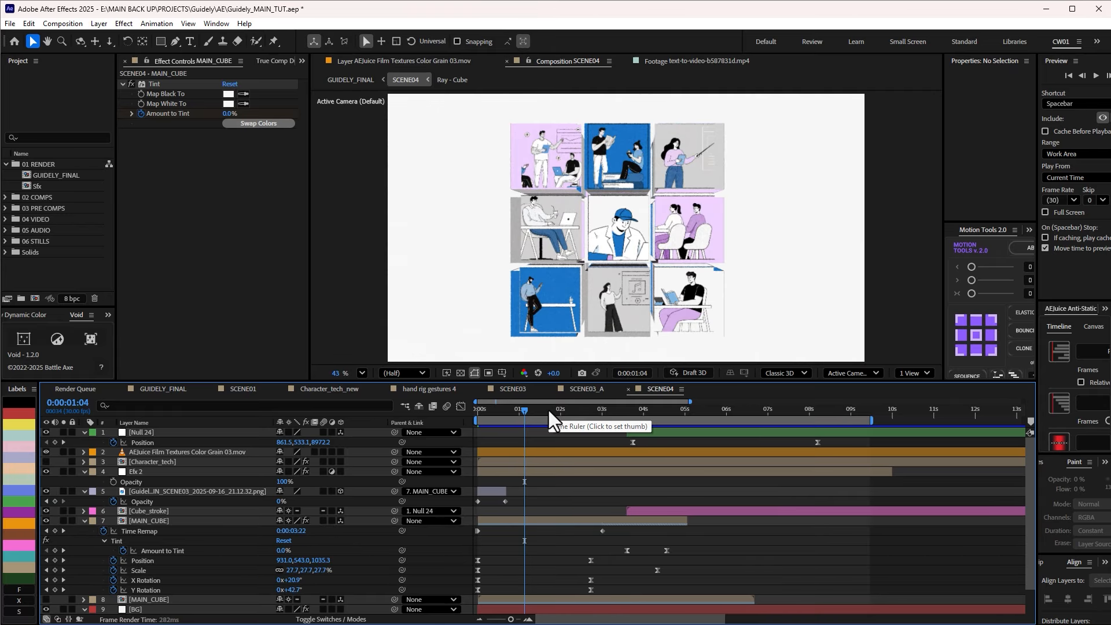
{"action": "key", "text": "space"}
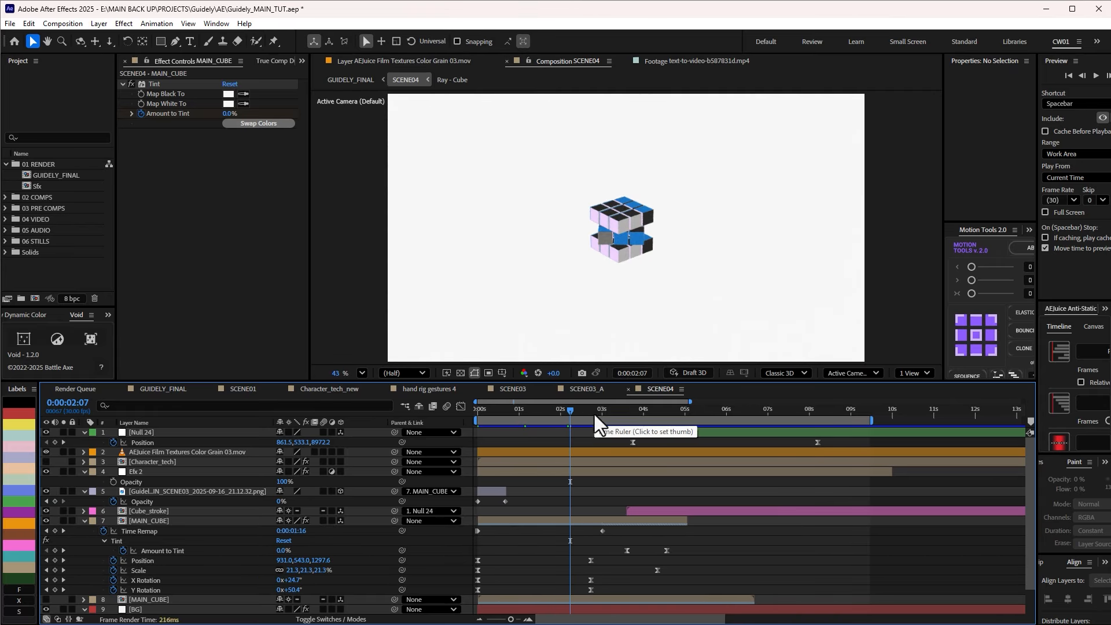
{"action": "left_click", "coordinate": [210, 490]}
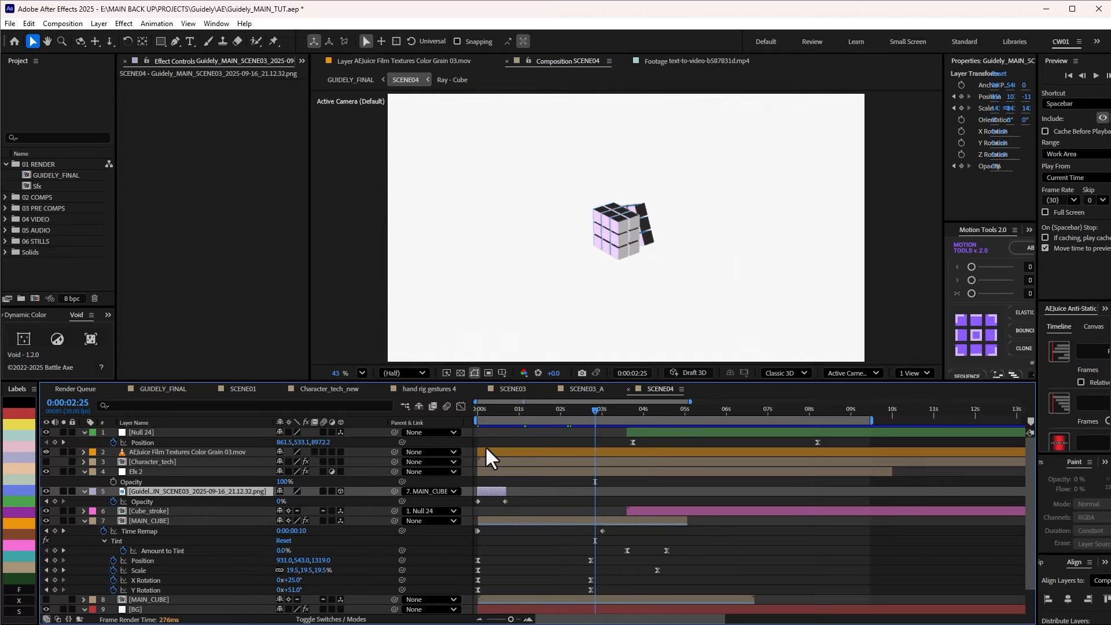
{"action": "left_click_drag", "start_coordinate": [485, 414], "coordinate": [638, 411]}
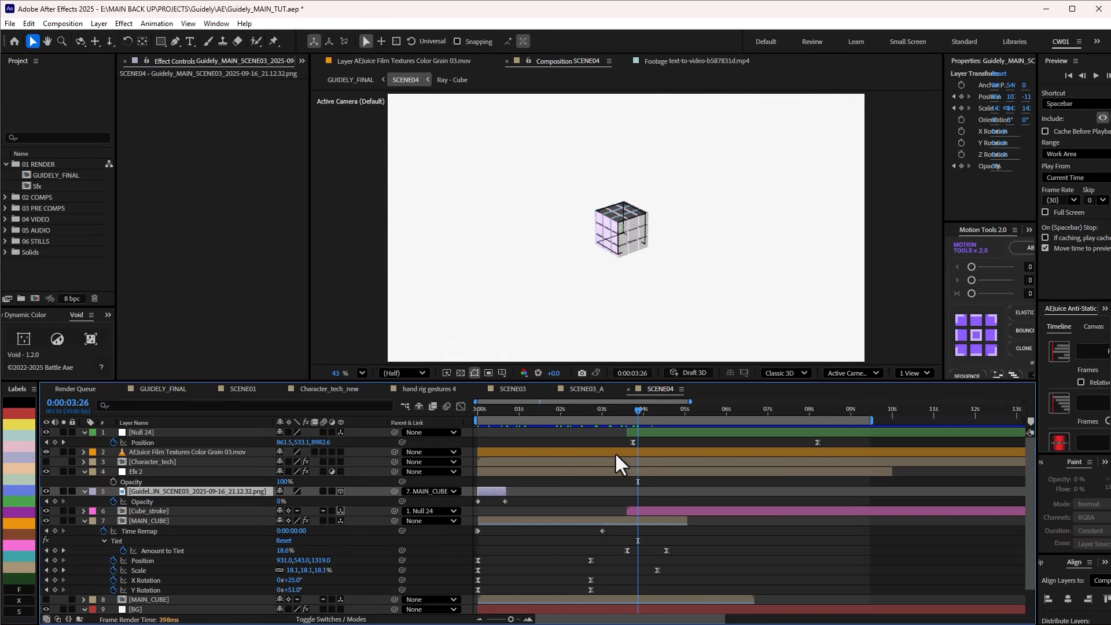
Open the Cube_stroke precomp from SCENE04 and fit it in the viewer
{"action": "double_click", "coordinate": [158, 511]}
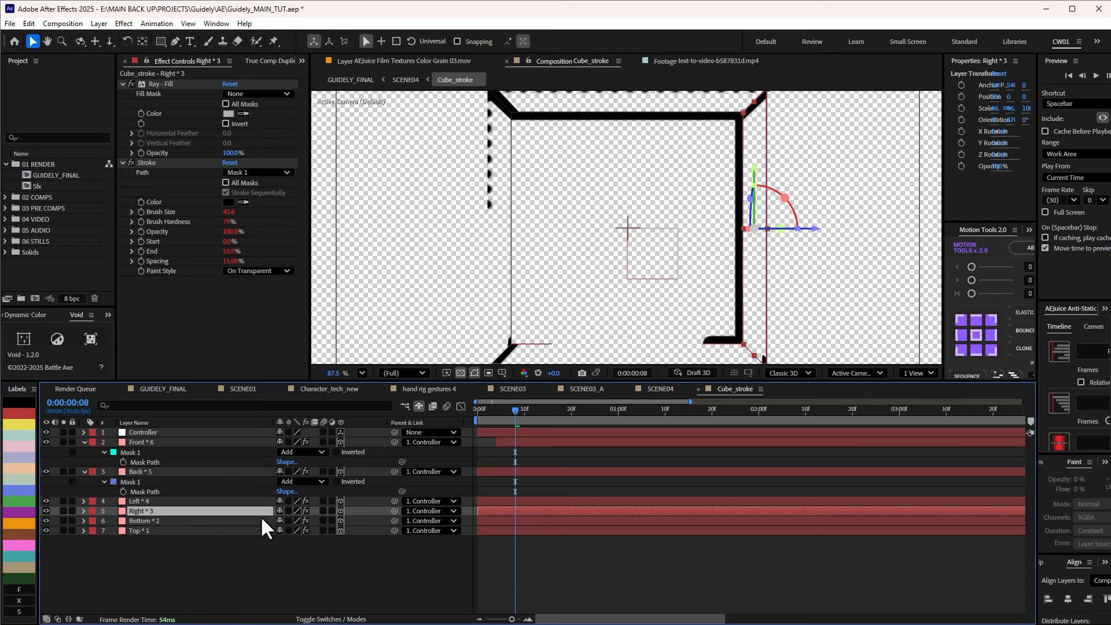
{"action": "left_click", "coordinate": [554, 560]}
{"action": "left_click", "coordinate": [363, 373]}
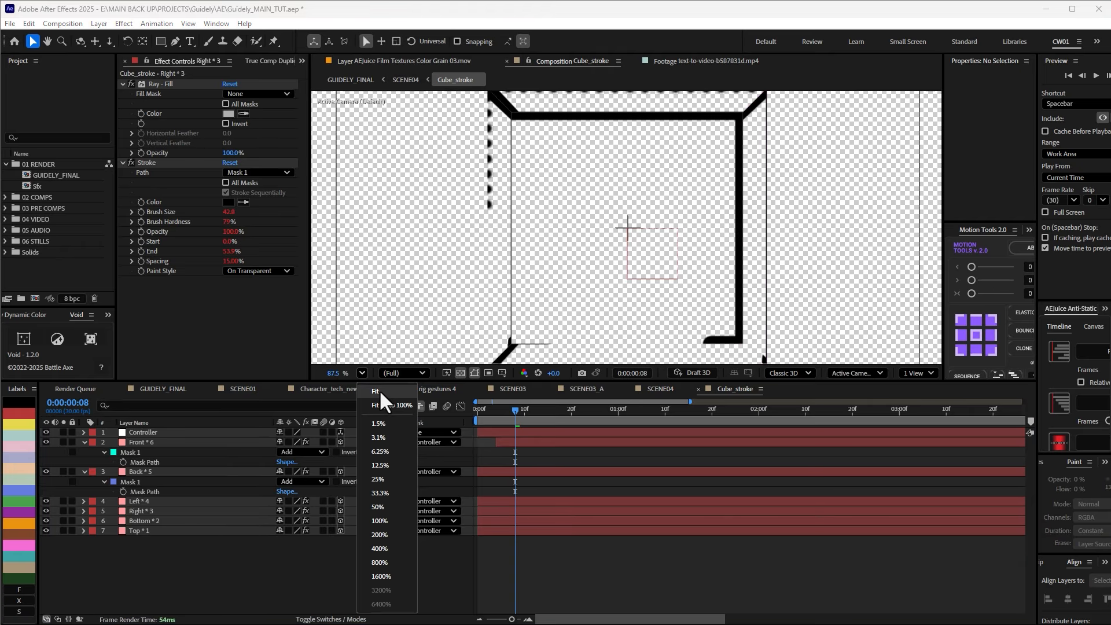
{"action": "left_click", "coordinate": [380, 390]}
Return to SCENE04 and check the stroked cube outline at 0:00:04:20
{"action": "left_click", "coordinate": [661, 389]}
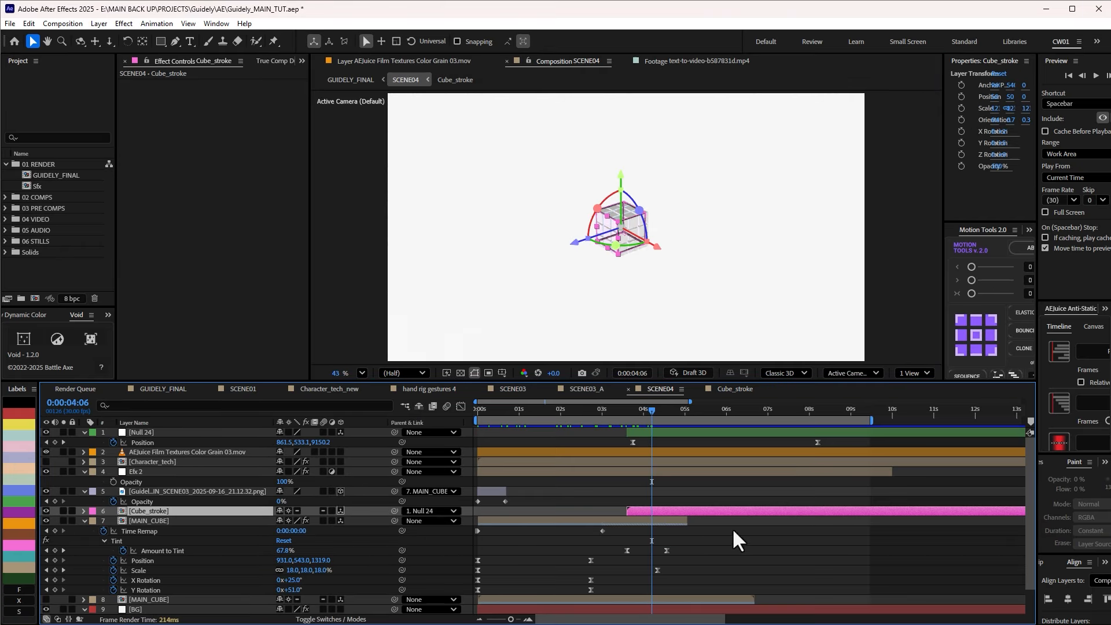
{"action": "left_click", "coordinate": [733, 531]}
{"action": "left_click", "coordinate": [652, 409]}
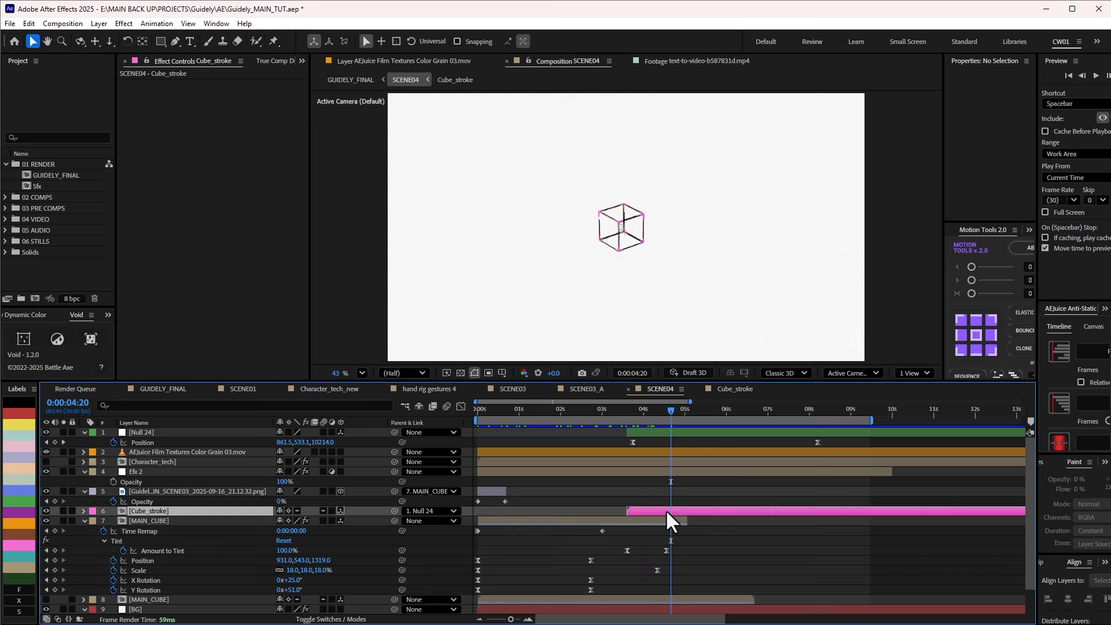
Reopen Cube_stroke and solo the Front * 6 layer to examine its Stroke effect
{"action": "double_click", "coordinate": [666, 510]}
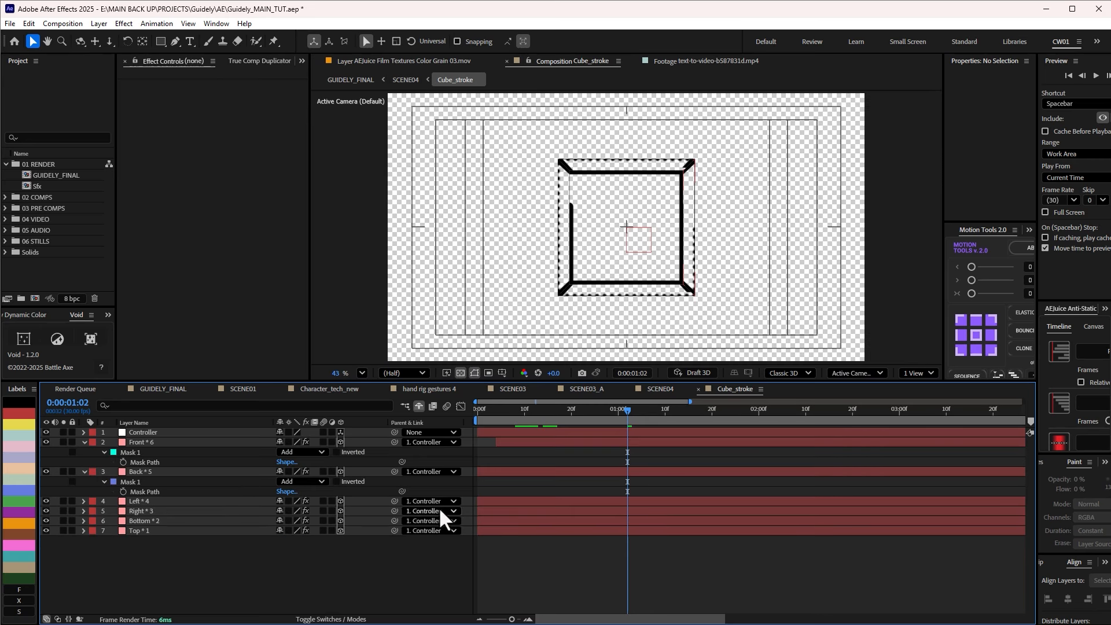
{"action": "left_click", "coordinate": [534, 442]}
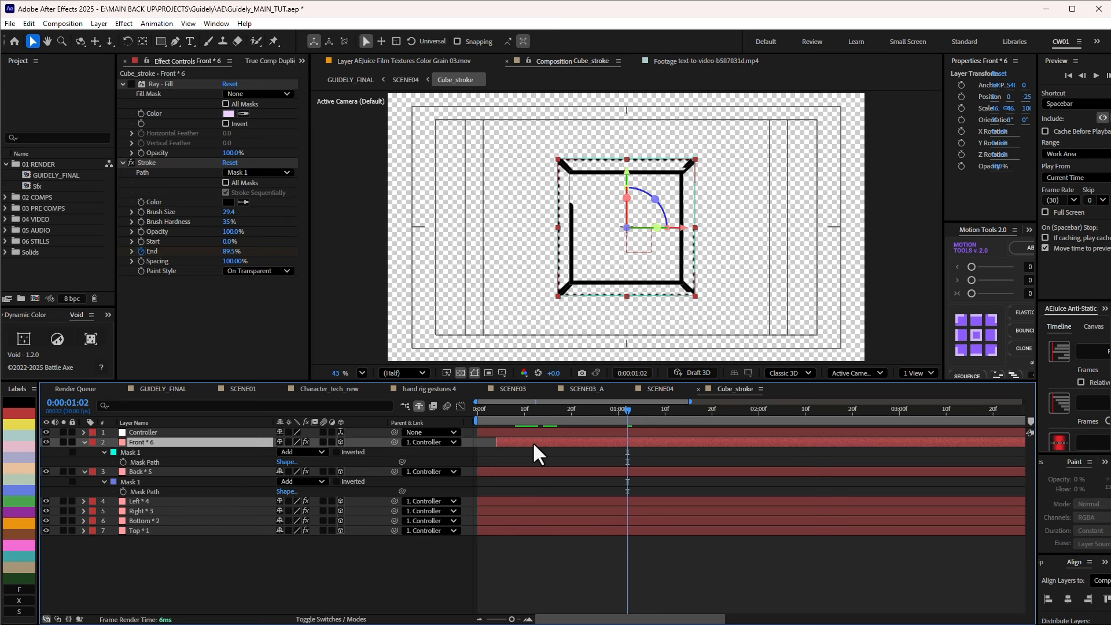
{"action": "left_click", "coordinate": [61, 442]}
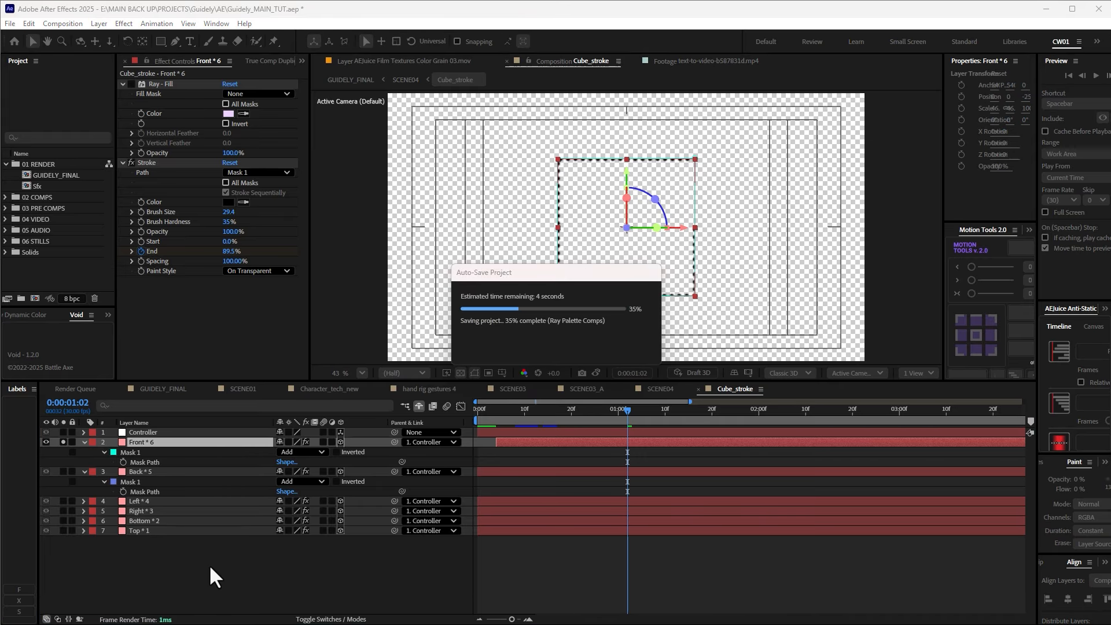
Create a light gray solid in Cube_stroke measuring 500 by 500 px
{"action": "right_click", "coordinate": [186, 561]}
{"action": "mouse_move", "coordinate": [310, 568]}
{"action": "left_click", "coordinate": [363, 599]}
{"action": "left_click", "coordinate": [503, 245]}
{"action": "type", "text": "1080"}
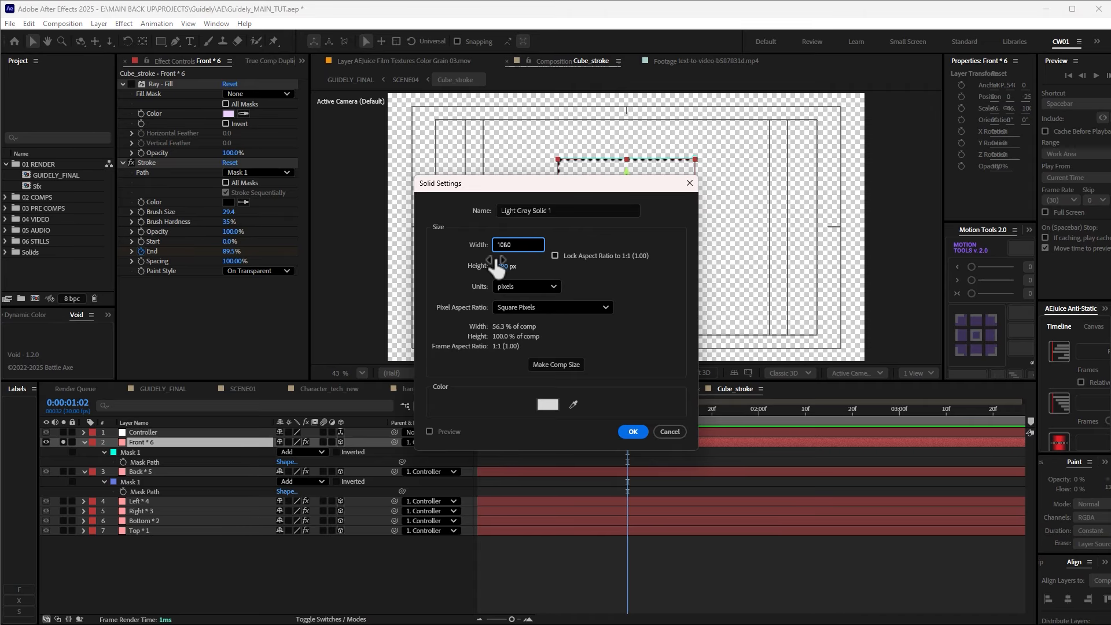
{"action": "left_click", "coordinate": [502, 266]}
{"action": "type", "text": "500"}
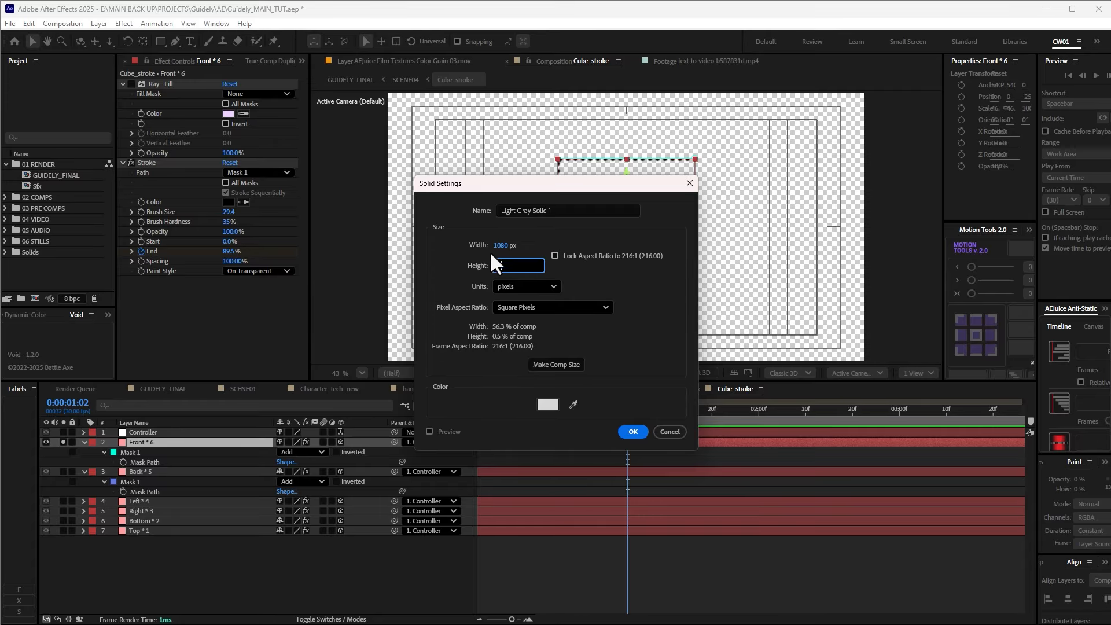
{"action": "left_click", "coordinate": [493, 245]}
{"action": "type", "text": "500"}
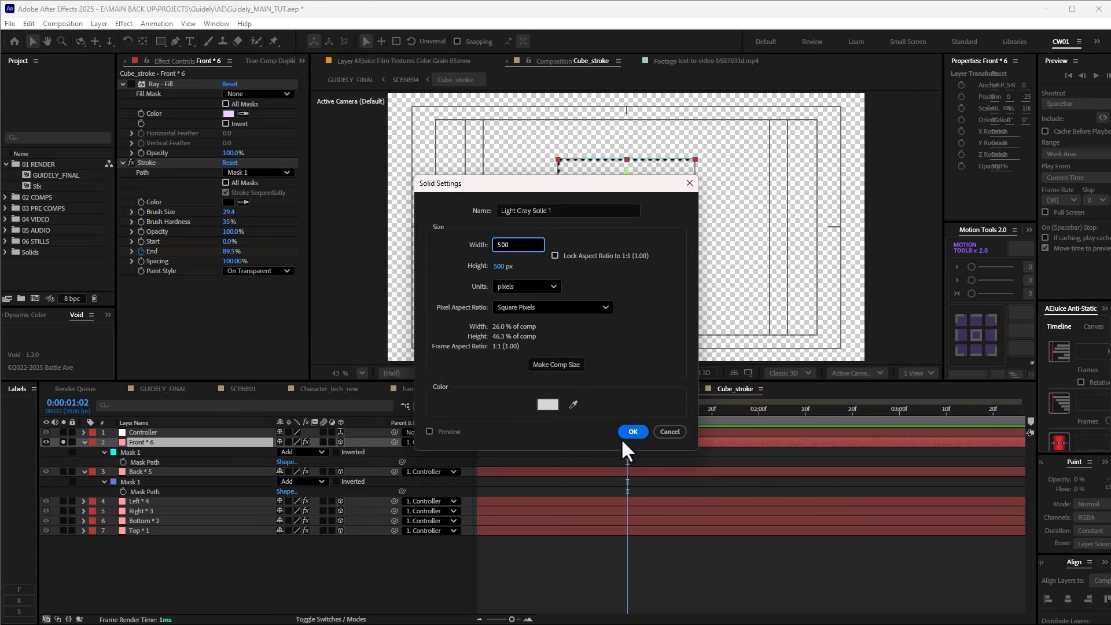
{"action": "left_click", "coordinate": [630, 433]}
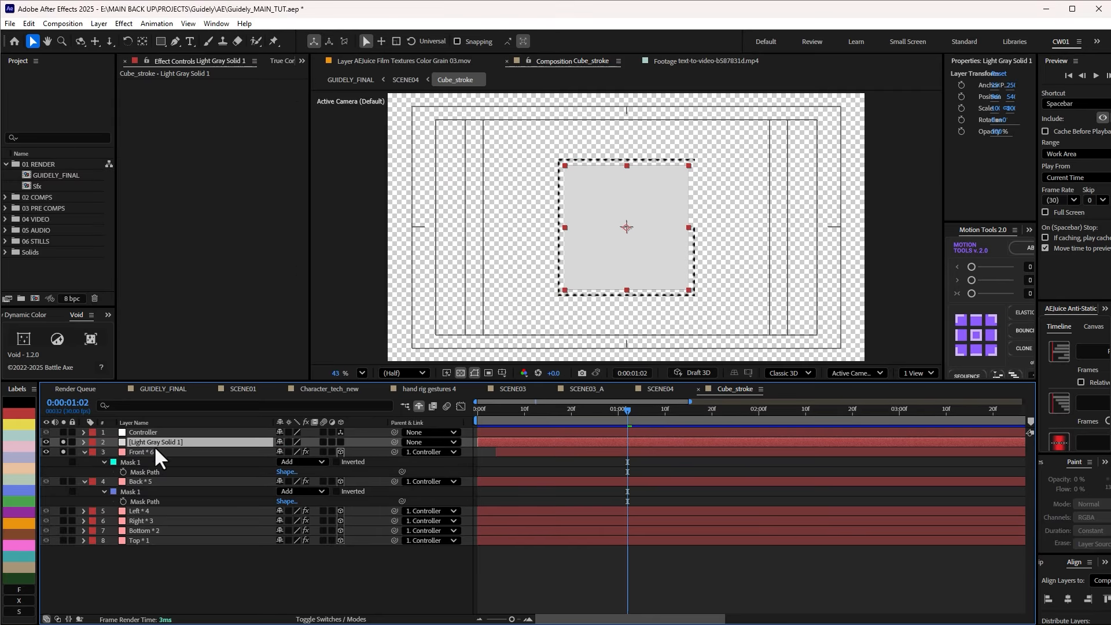
Apply the Fill effect to Light Gray Solid 1 and solo only that layer
{"action": "key", "text": "ctrl+space"}
{"action": "type", "text": "fill"}
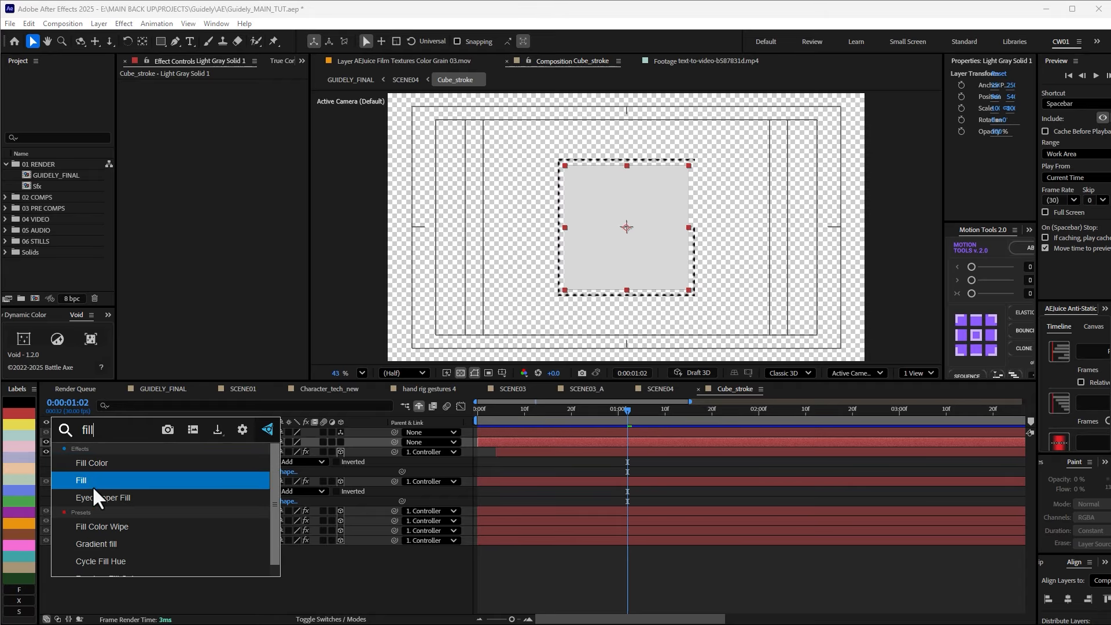
{"action": "left_click", "coordinate": [92, 484]}
{"action": "left_click", "coordinate": [62, 442]}
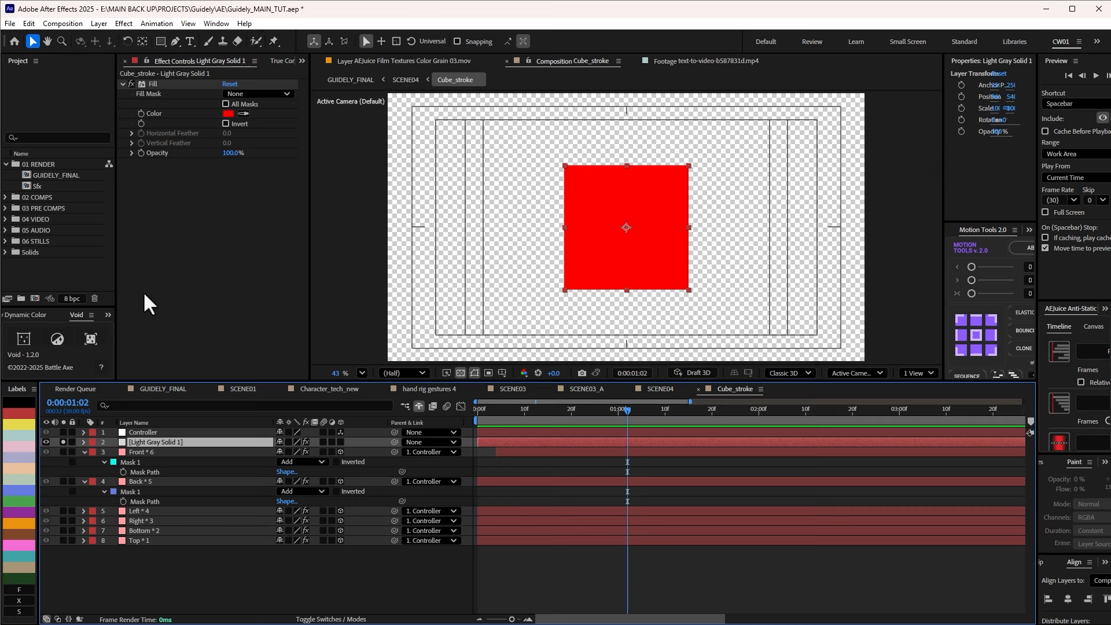
Add a rectangular mask covering the whole solid and change the mask's outline color to bright yellow-green
{"action": "double_click", "coordinate": [161, 40]}
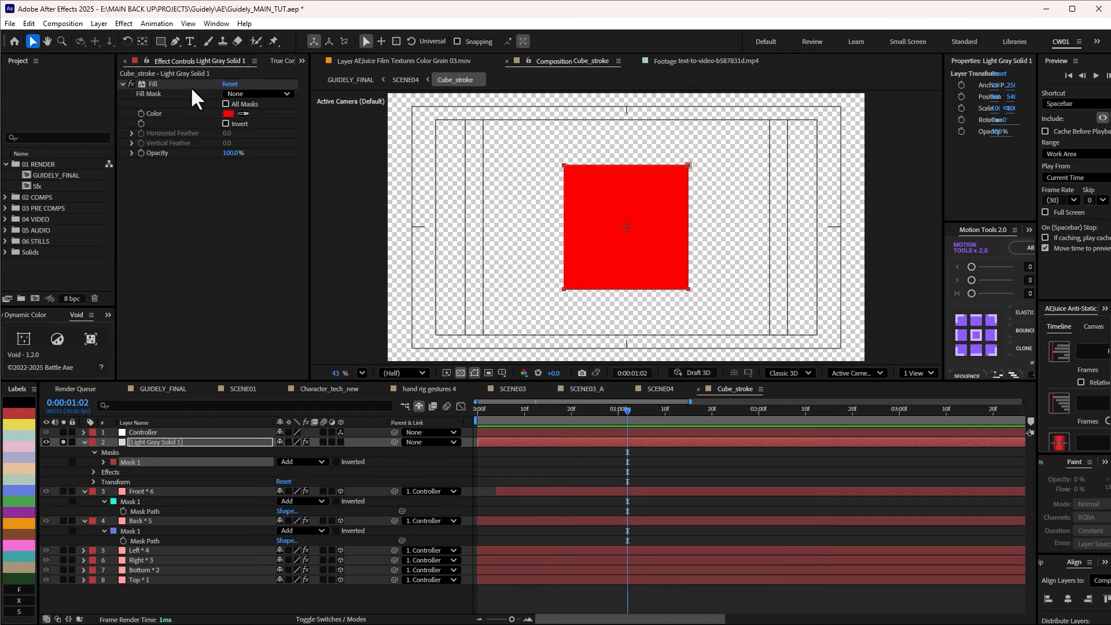
{"action": "left_click", "coordinate": [111, 462]}
{"action": "left_click", "coordinate": [585, 360]}
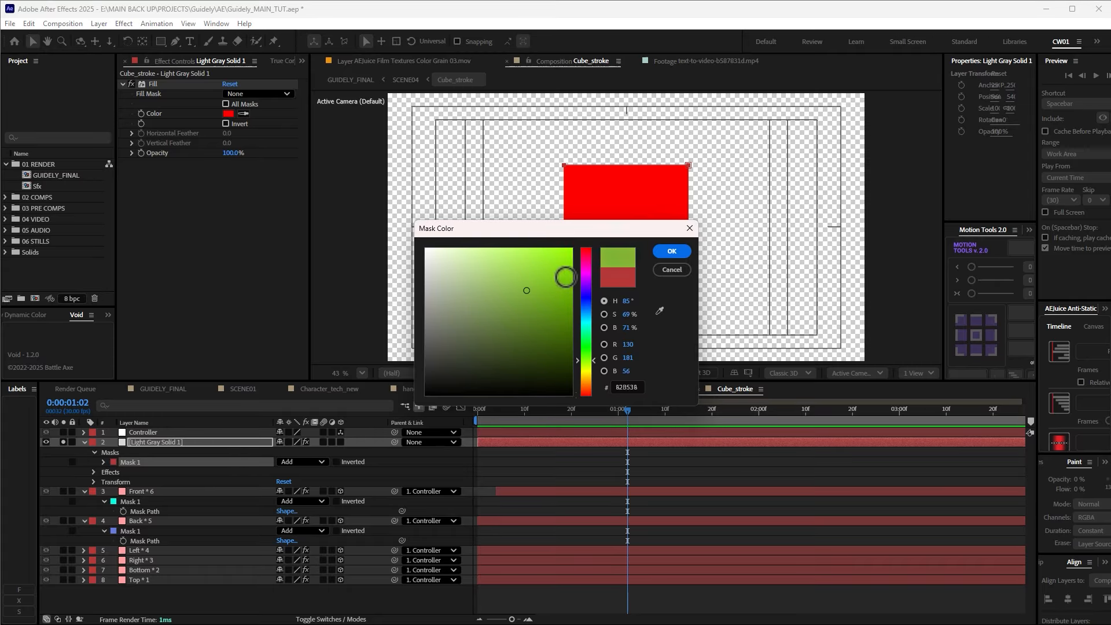
{"action": "left_click_drag", "start_coordinate": [566, 277], "coordinate": [572, 250]}
{"action": "left_click", "coordinate": [672, 250]}
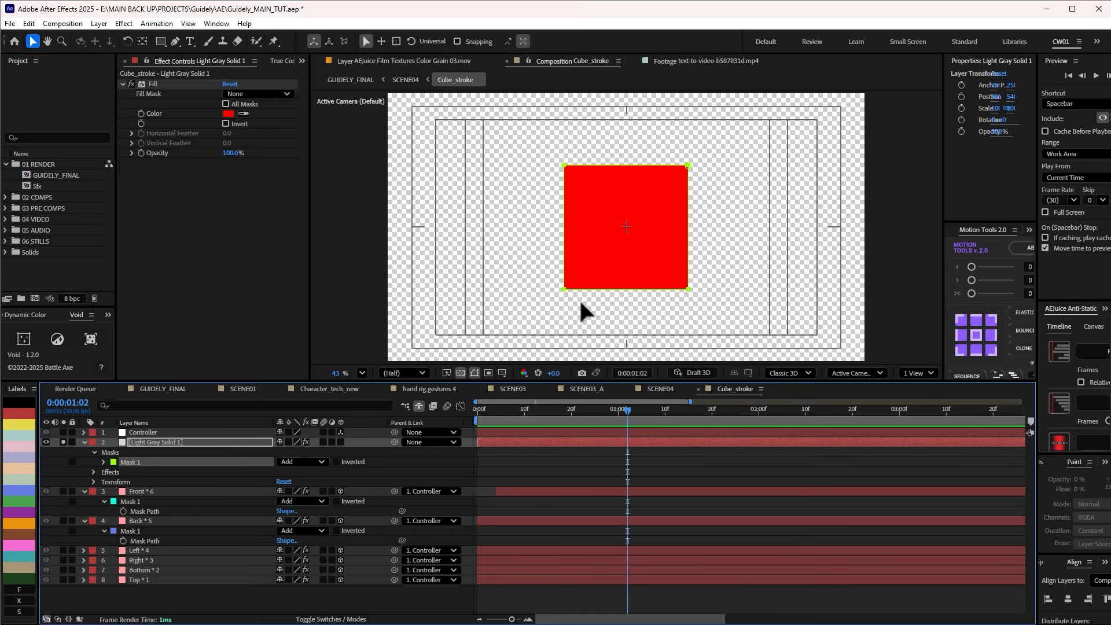
Turn off the transparency grid and set the Cube_stroke composition's background color to black (000000)
{"action": "left_click", "coordinate": [463, 371]}
{"action": "right_click", "coordinate": [550, 290]}
{"action": "left_click", "coordinate": [461, 314]}
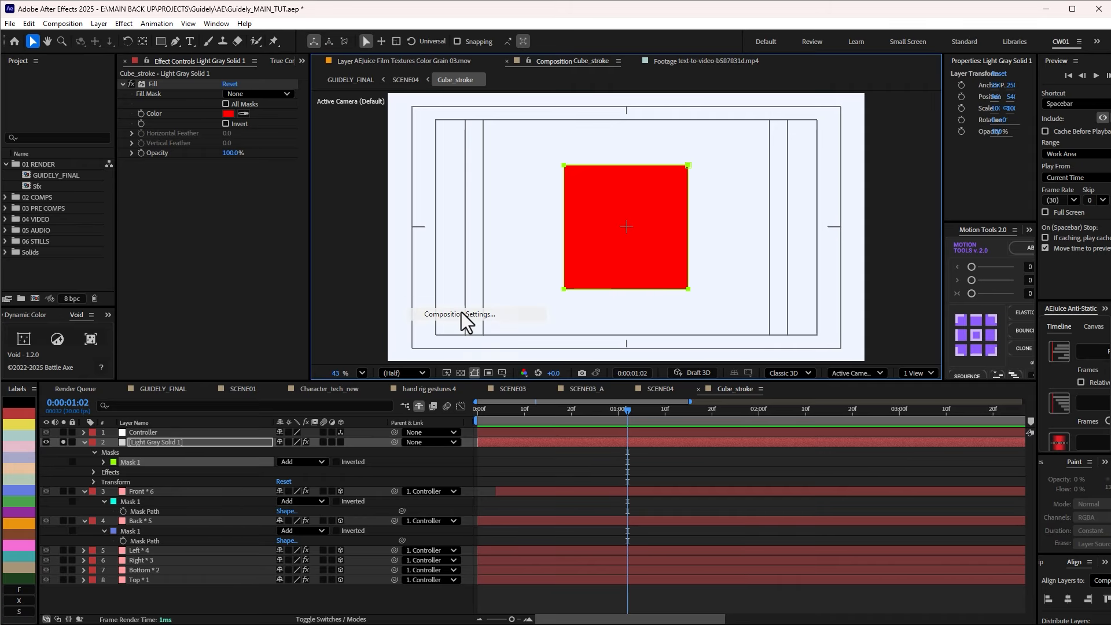
{"action": "left_click", "coordinate": [475, 418]}
{"action": "left_click", "coordinate": [453, 384]}
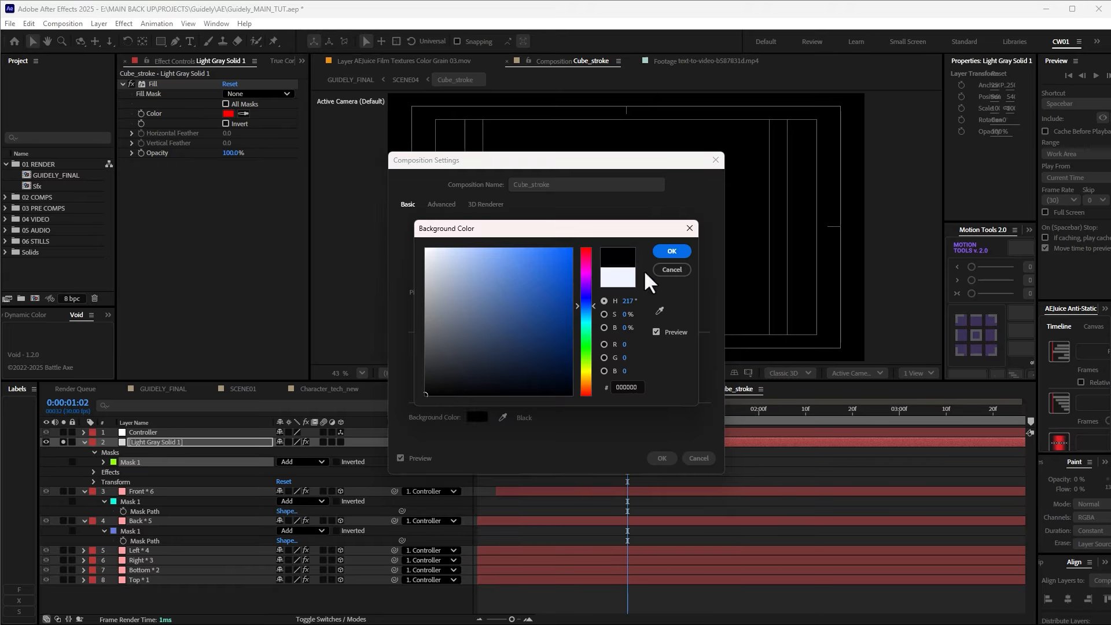
{"action": "left_click", "coordinate": [660, 254]}
{"action": "left_click", "coordinate": [662, 458]}
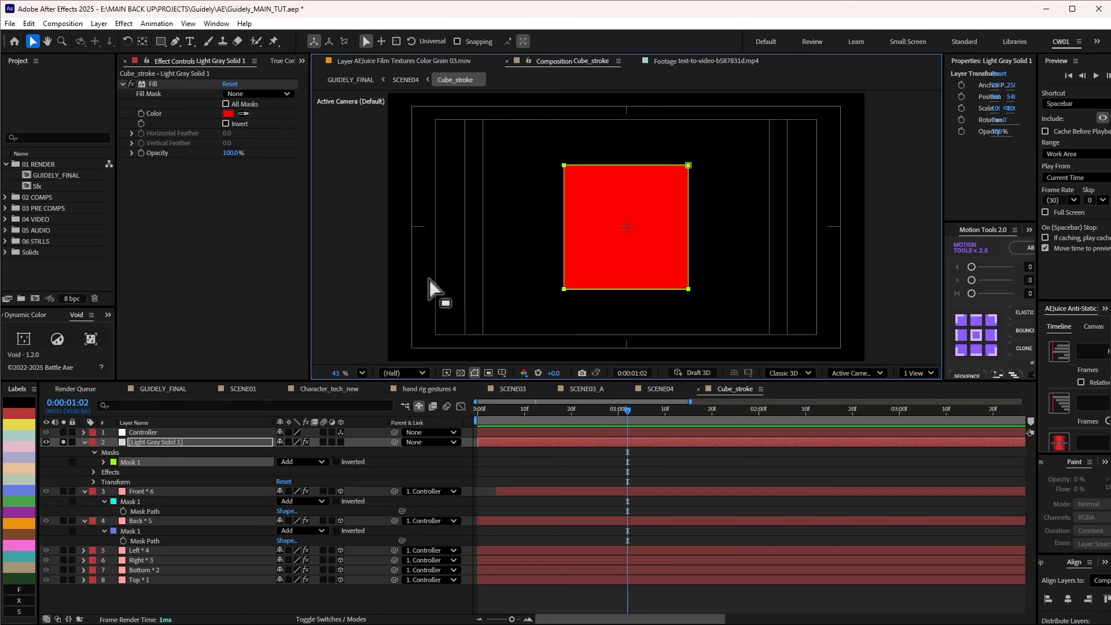
Move the Light Gray Solid 1 layer above Controller in the layer stack
{"action": "left_click", "coordinate": [171, 435]}
{"action": "left_click_drag", "start_coordinate": [171, 439], "coordinate": [175, 431]}
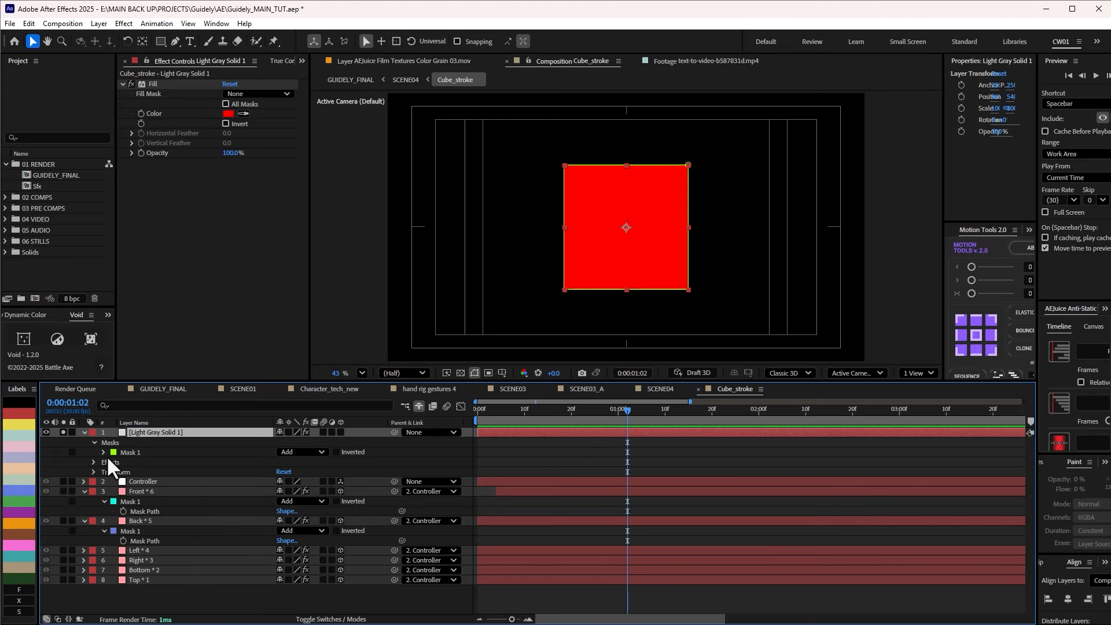
Apply the Stroke effect to the Light Gray Solid 1 layer and set its paint style to On Transparent
{"action": "left_click", "coordinate": [86, 441]}
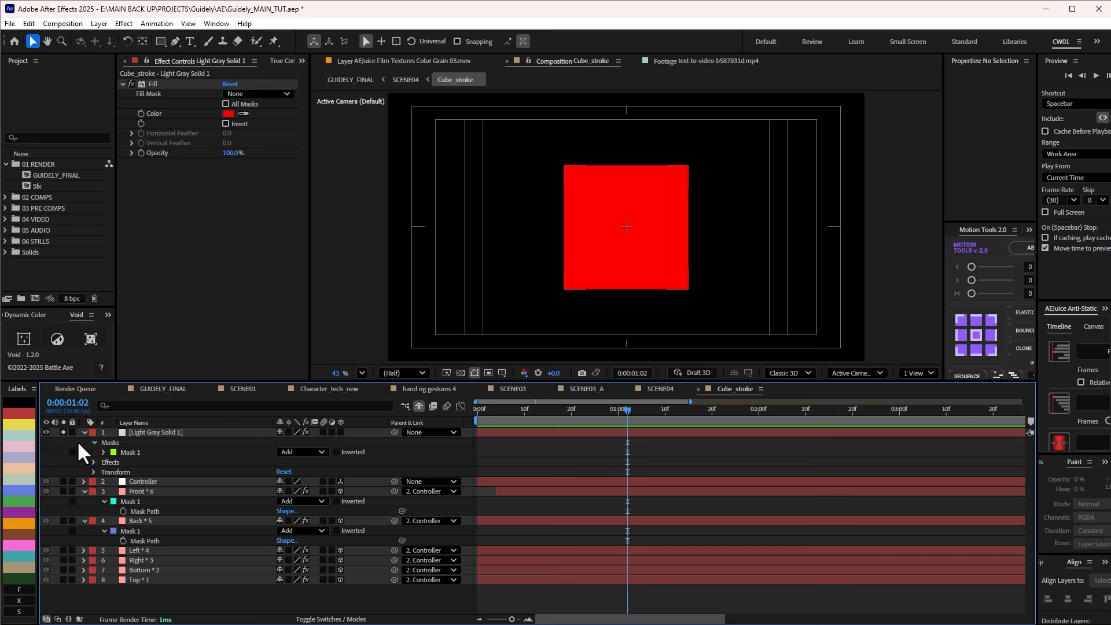
{"action": "left_click", "coordinate": [136, 433]}
{"action": "key", "text": "ctrl+space"}
{"action": "type", "text": "stroke"}
{"action": "key", "text": "Return"}
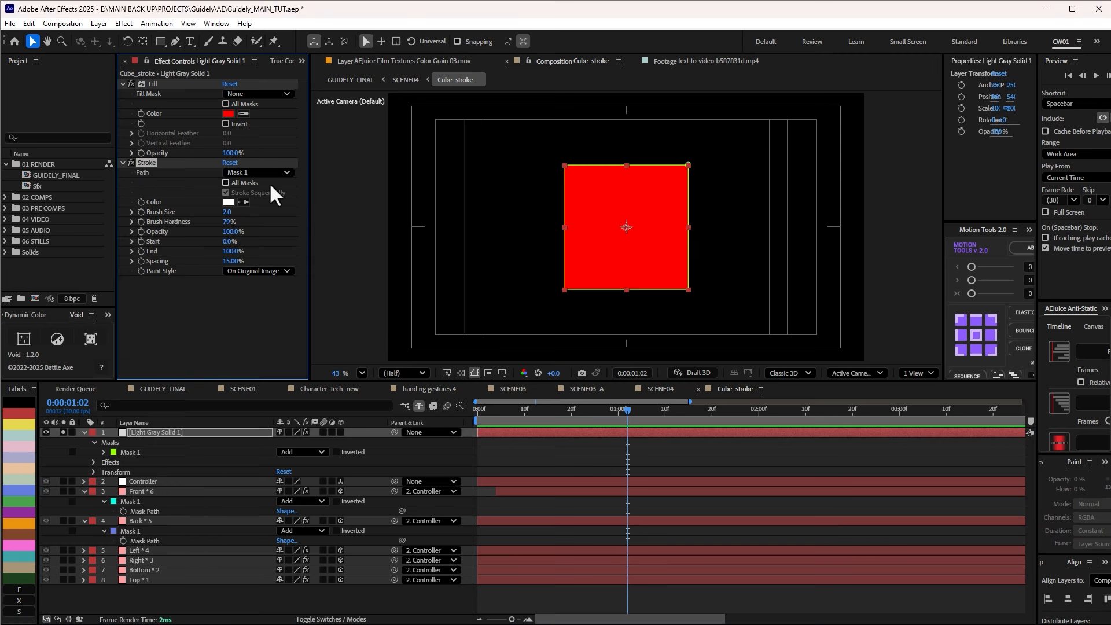
{"action": "left_click", "coordinate": [257, 271]}
{"action": "left_click", "coordinate": [269, 291]}
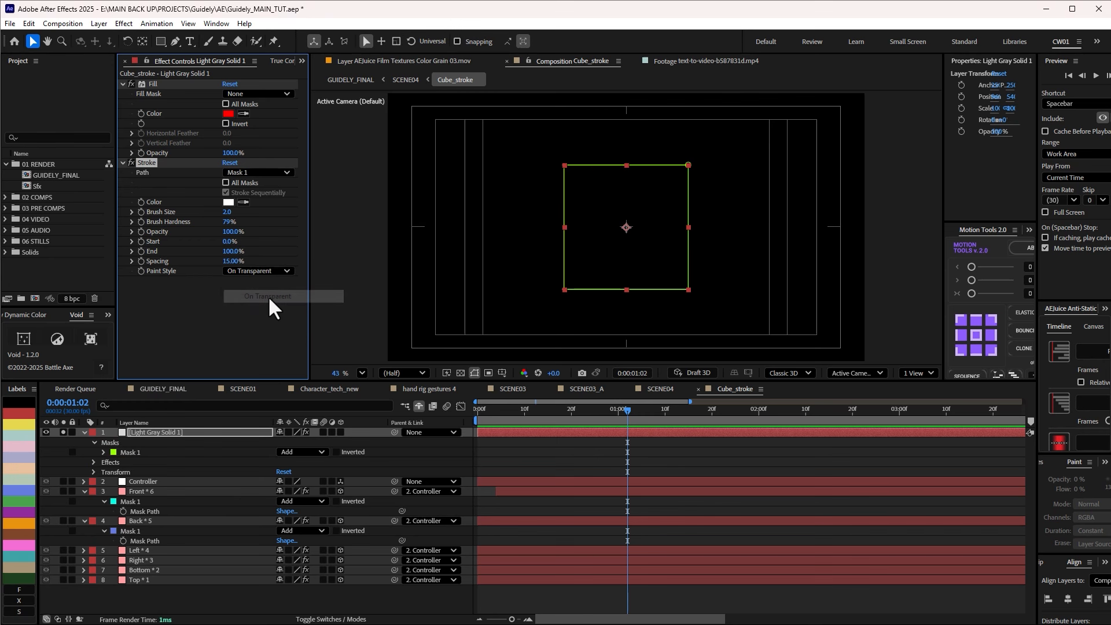
Set the Stroke effect's brush size to 11.8 and its spacing to 100%
{"action": "left_click_drag", "start_coordinate": [228, 214], "coordinate": [568, 458]}
{"action": "left_click", "coordinate": [569, 457]}
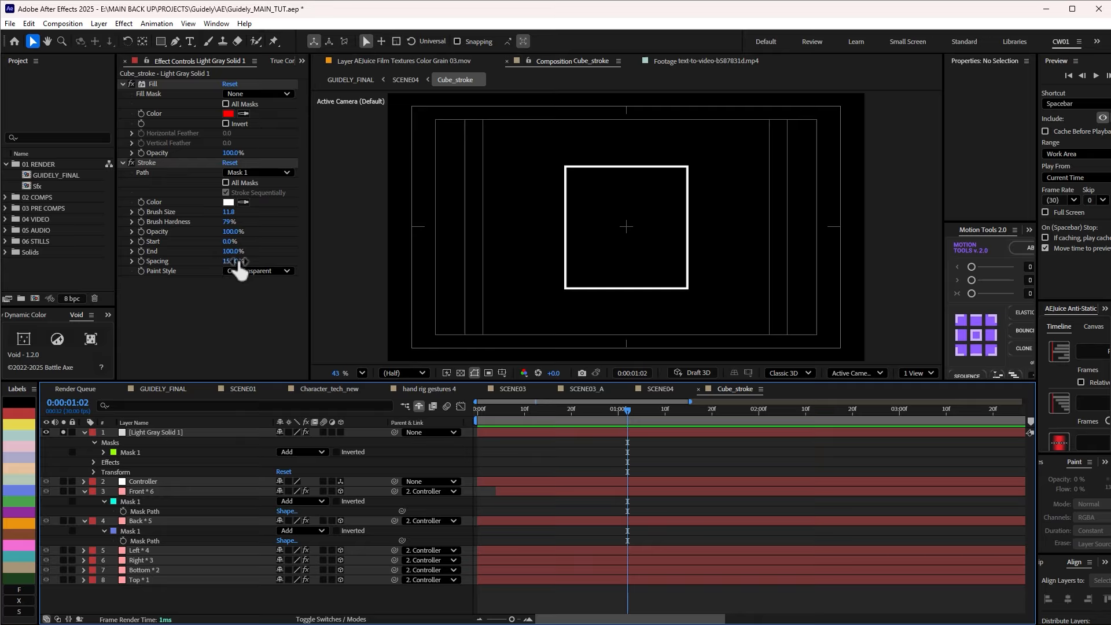
{"action": "mouse_move", "coordinate": [230, 266]}
{"action": "left_mouse_down"}
{"action": "mouse_move", "coordinate": [297, 249]}
{"action": "mouse_move", "coordinate": [376, 250]}
{"action": "left_mouse_up"}
{"action": "left_click", "coordinate": [568, 448]}
{"action": "scroll", "coordinate": [661, 213], "scroll_direction": "up", "scroll_amount": 2}
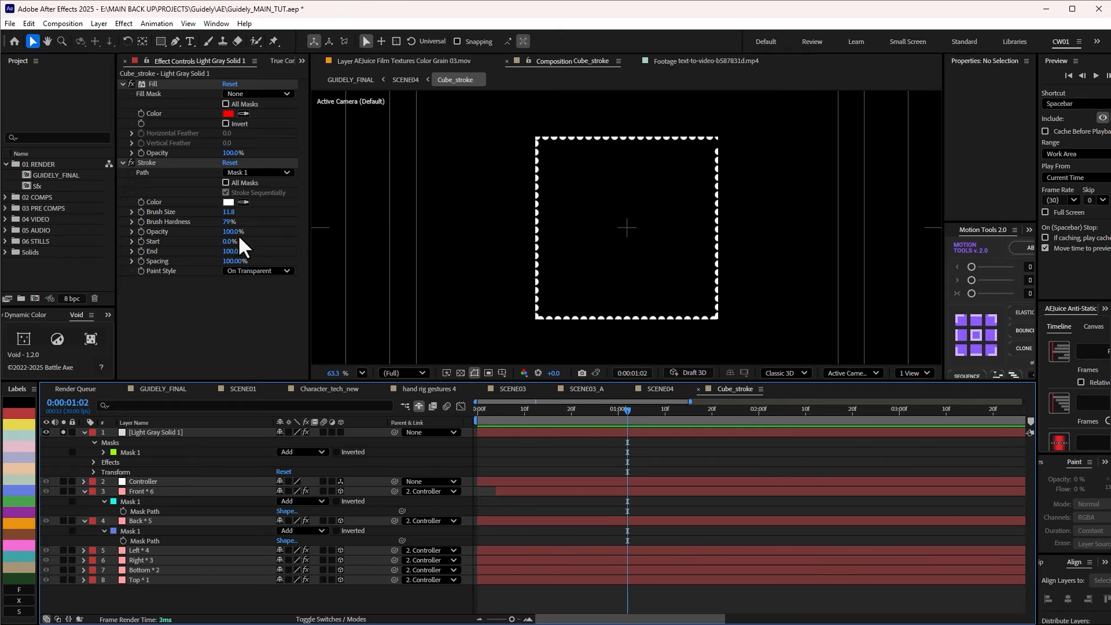
Lower the stroke's brush hardness to 34% and set its start to 12%
{"action": "mouse_move", "coordinate": [227, 221]}
{"action": "left_mouse_down"}
{"action": "mouse_move", "coordinate": [346, 209]}
{"action": "mouse_move", "coordinate": [114, 209]}
{"action": "left_mouse_up"}
{"action": "scroll", "coordinate": [653, 239], "scroll_direction": "up", "scroll_amount": 1}
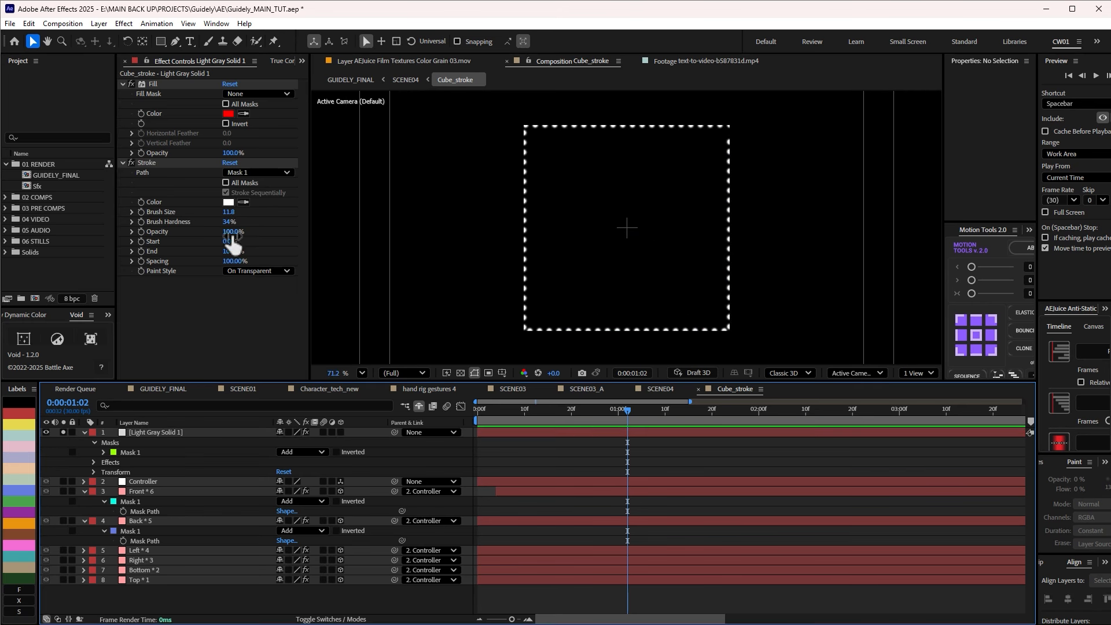
{"action": "mouse_move", "coordinate": [224, 245]}
{"action": "left_mouse_down"}
{"action": "mouse_move", "coordinate": [297, 241]}
{"action": "mouse_move", "coordinate": [240, 258]}
{"action": "mouse_move", "coordinate": [205, 243]}
{"action": "mouse_move", "coordinate": [262, 242]}
{"action": "mouse_move", "coordinate": [228, 247]}
{"action": "left_mouse_up"}
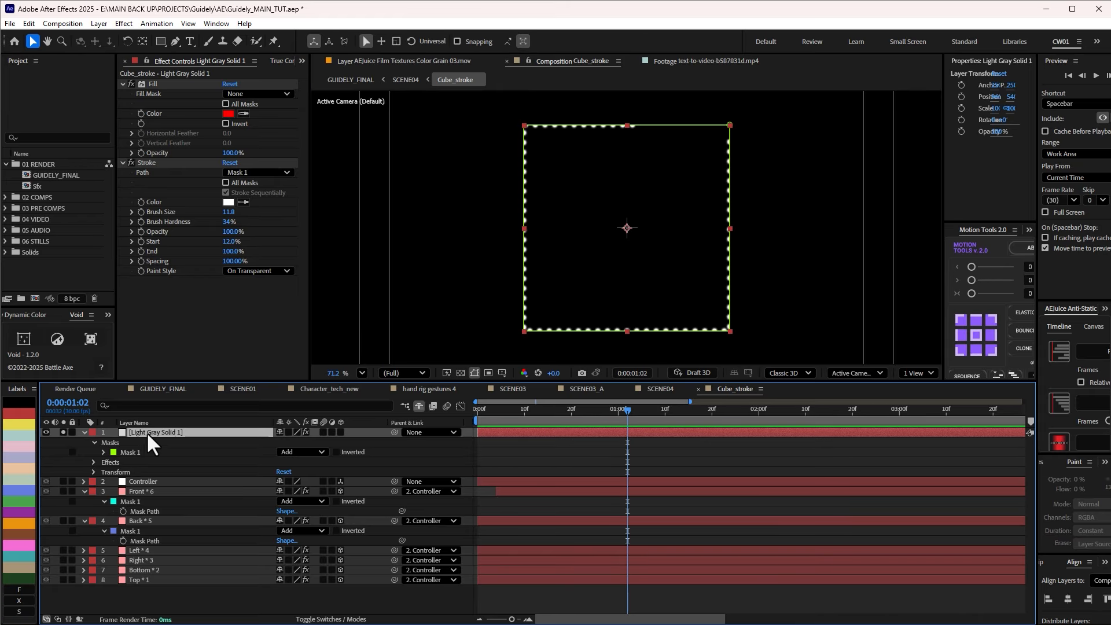
Delete the Light Gray Solid 1 layer, turn on the transparency grid and preview the stroked cube up to 0:00:02:11
{"action": "key", "text": "Delete"}
{"action": "left_click_drag", "start_coordinate": [544, 411], "coordinate": [567, 410]}
{"action": "left_click", "coordinate": [362, 373]}
{"action": "left_click", "coordinate": [374, 393]}
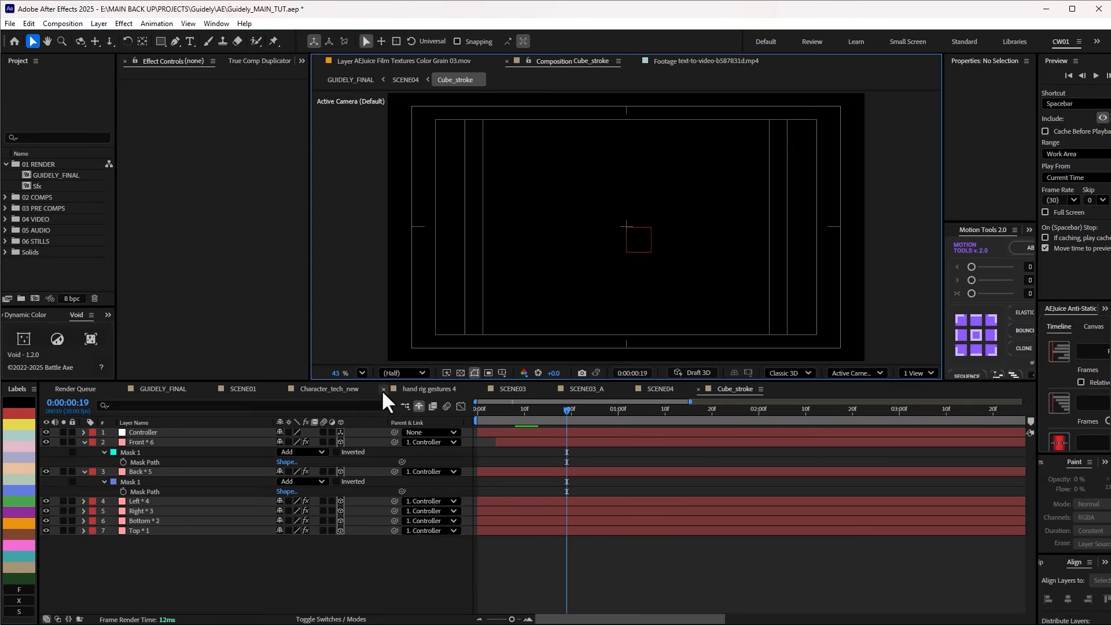
{"action": "left_click", "coordinate": [461, 373]}
{"action": "mouse_move", "coordinate": [573, 418]}
{"action": "left_mouse_down"}
{"action": "mouse_move", "coordinate": [502, 410]}
{"action": "mouse_move", "coordinate": [812, 429]}
{"action": "left_mouse_up"}
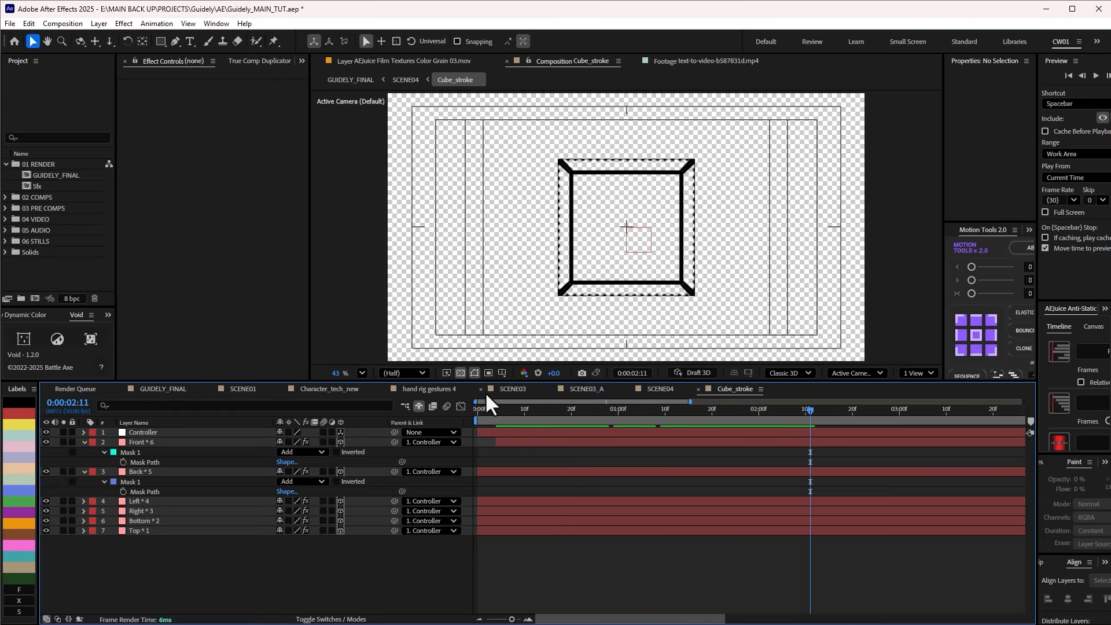
Return to the SCENE04 composition and examine the outlined cube's movement up to 0:00:08:04
{"action": "key", "text": "Tab"}
{"action": "left_click", "coordinate": [573, 436]}
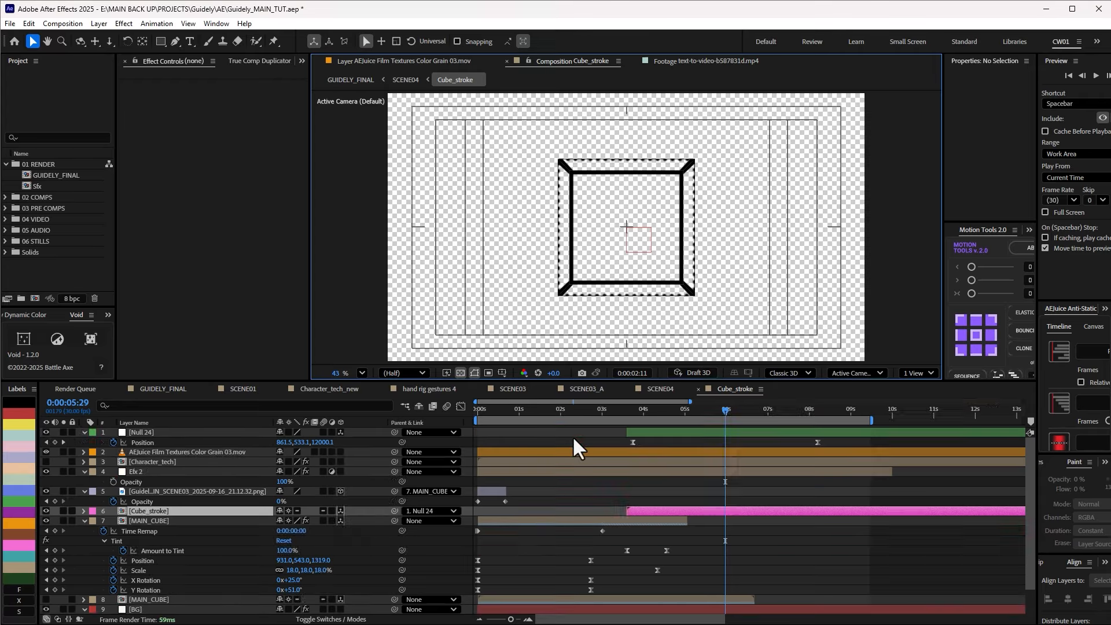
{"action": "left_click", "coordinate": [740, 530]}
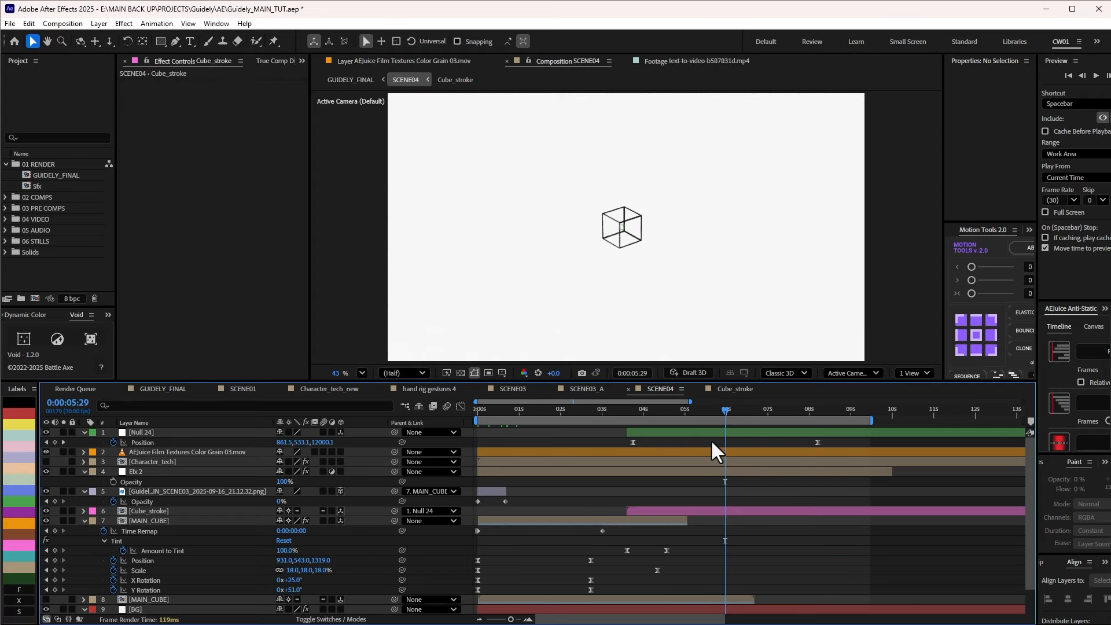
{"action": "scroll", "coordinate": [626, 227], "scroll_direction": "up", "scroll_amount": 5}
{"action": "left_click_drag", "start_coordinate": [735, 407], "coordinate": [815, 429]}
{"action": "scroll", "coordinate": [598, 292], "scroll_direction": "down", "scroll_amount": 3}
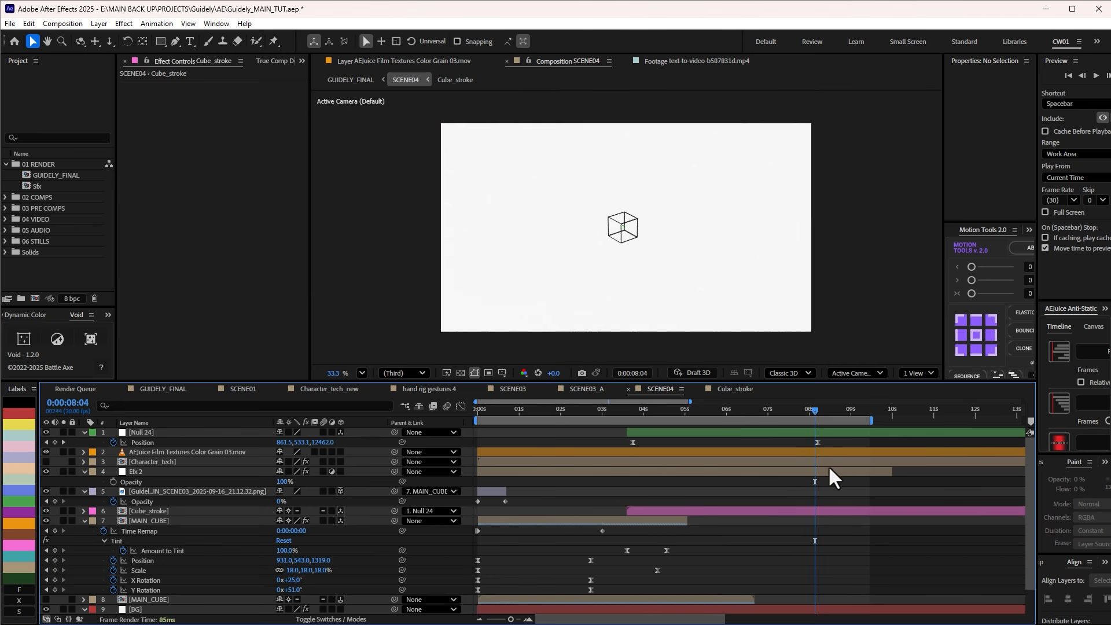
Examine the Cube_stroke and Null 24 layers' animation in SCENE04 between 0:00:04:10 and 0:00:07:04
{"action": "scroll", "coordinate": [784, 542], "scroll_direction": "down", "scroll_amount": 3}
{"action": "left_click", "coordinate": [587, 462]}
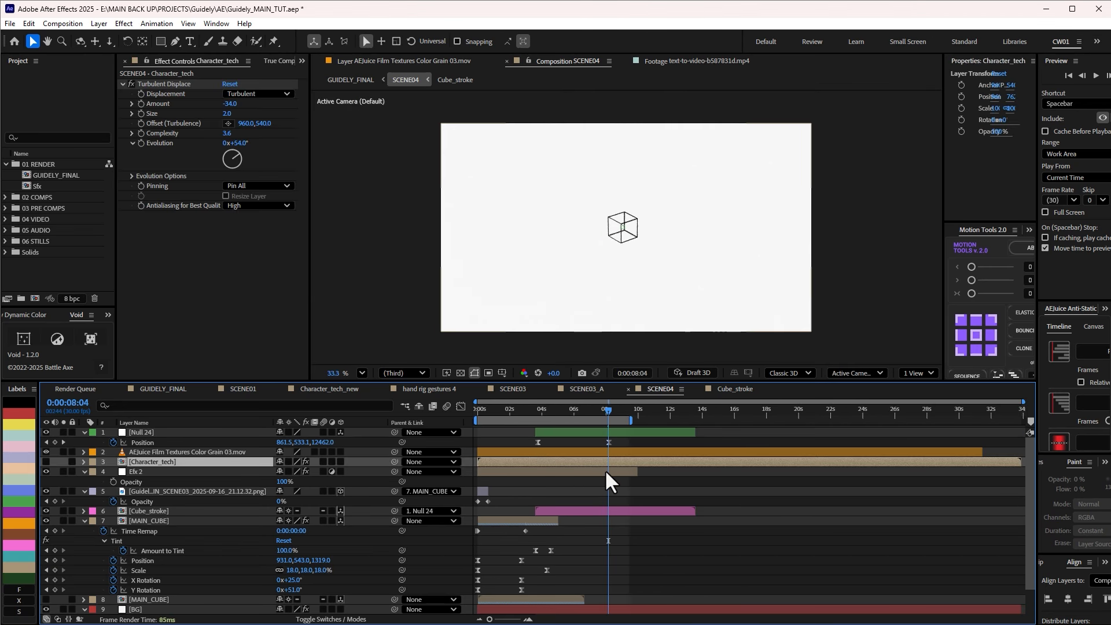
{"action": "left_click", "coordinate": [606, 470]}
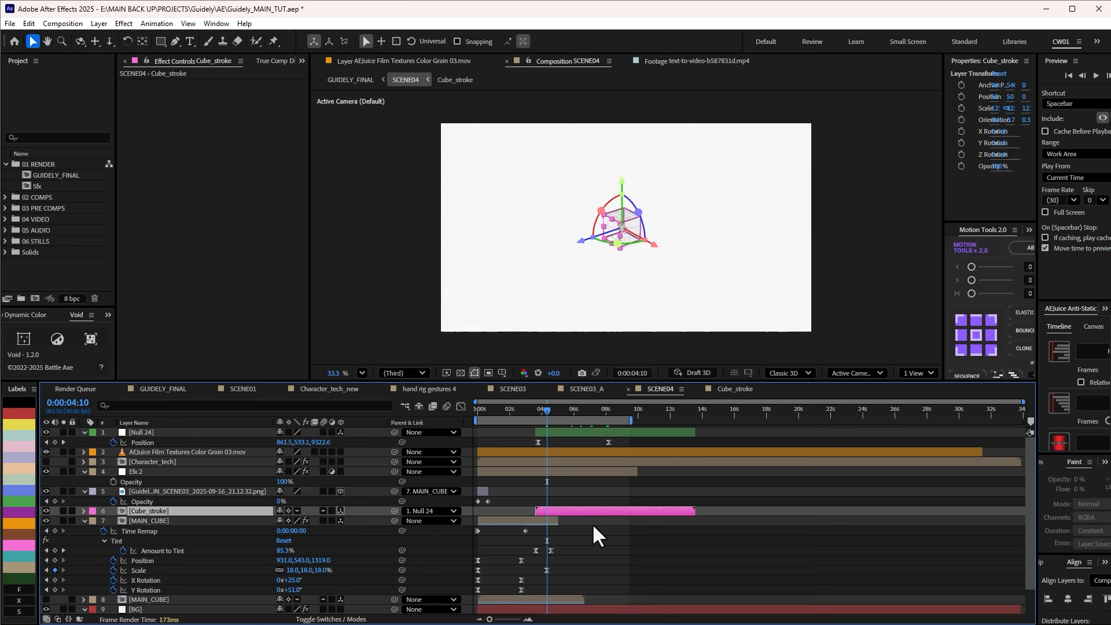
{"action": "left_click", "coordinate": [592, 525]}
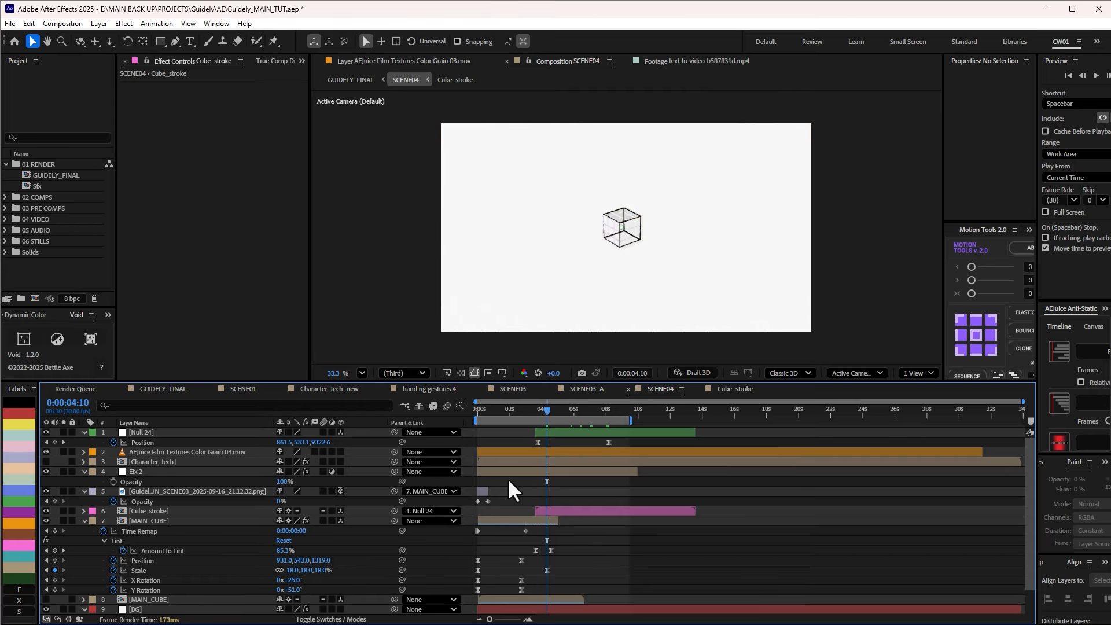
{"action": "left_click_drag", "start_coordinate": [546, 409], "coordinate": [579, 433]}
{"action": "left_click", "coordinate": [592, 435]}
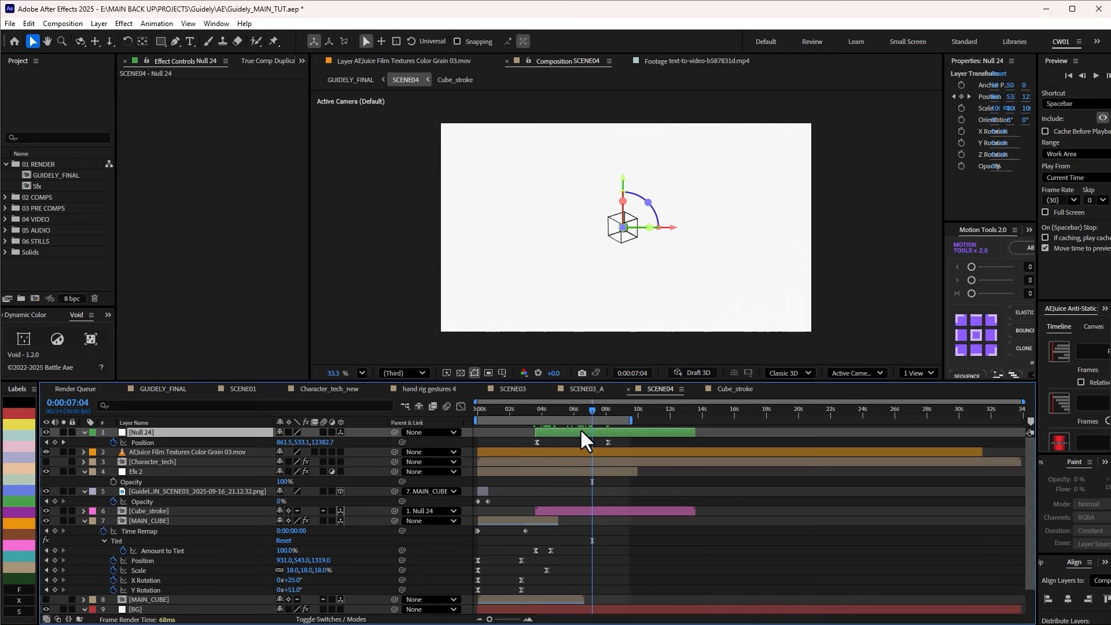
Switch to the GUIDELY_FINAL composition and examine the math symbols surrounding the cube from 0:00:16:17 to 0:00:18:18
{"action": "key", "text": "Tab"}
{"action": "left_click", "coordinate": [634, 510]}
{"action": "key", "text": "minus"}
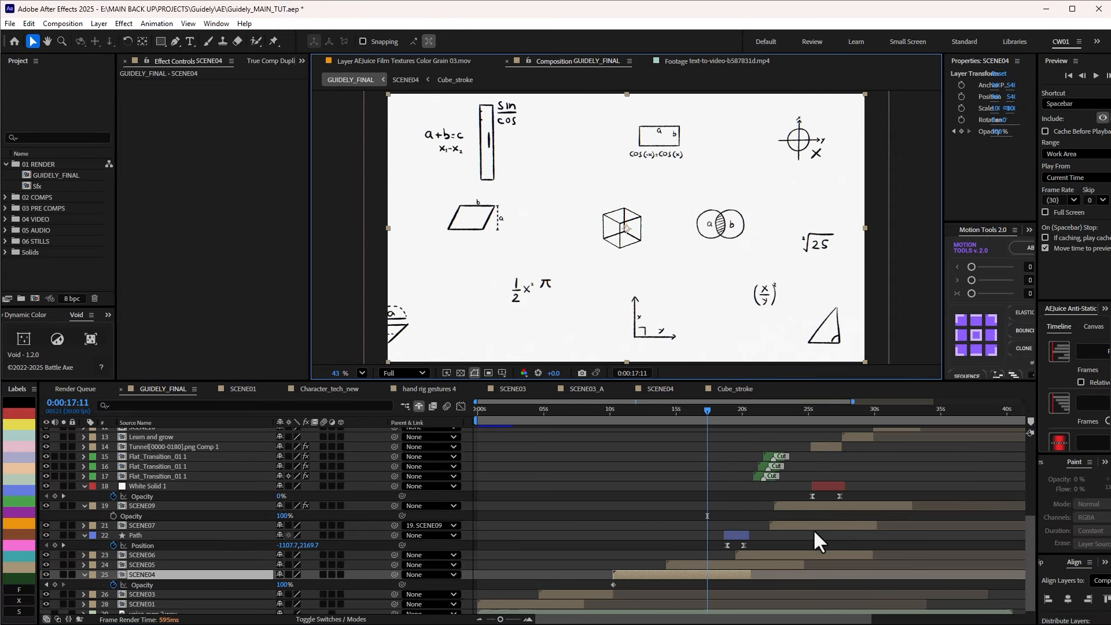
{"action": "left_click", "coordinate": [668, 412]}
{"action": "left_click_drag", "start_coordinate": [670, 412], "coordinate": [697, 412]}
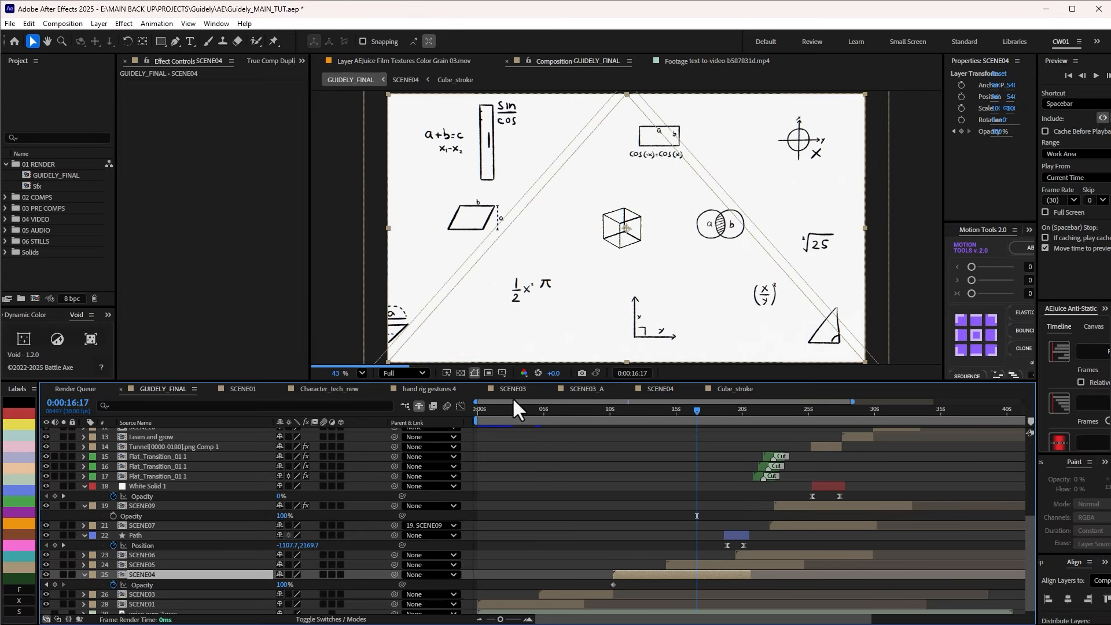
{"action": "left_click", "coordinate": [364, 374]}
{"action": "left_click", "coordinate": [381, 390]}
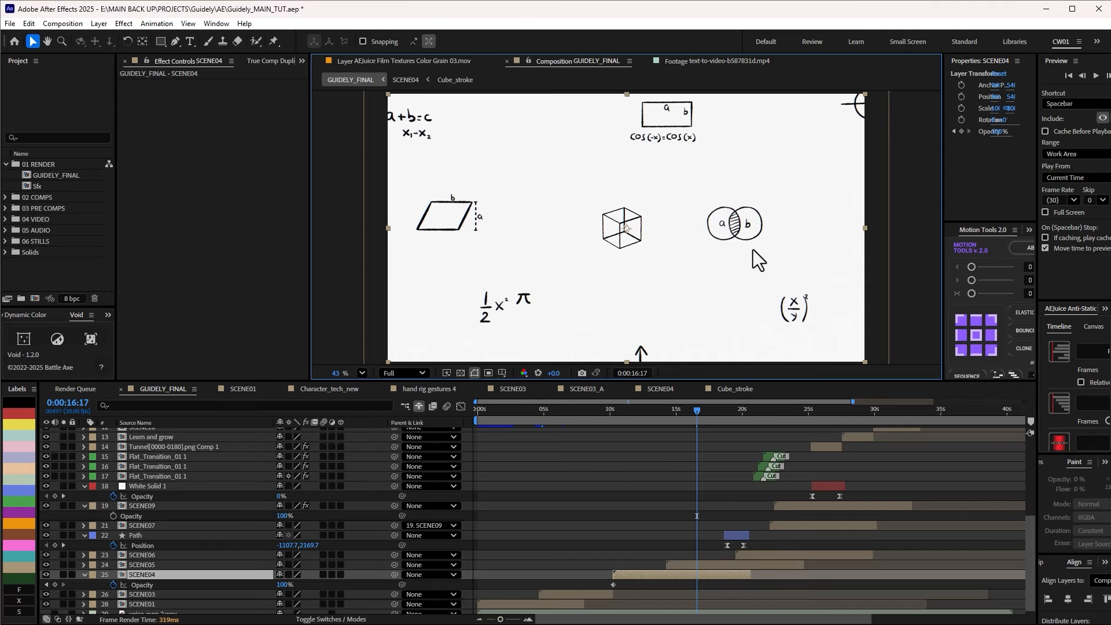
{"action": "left_click", "coordinate": [723, 411]}
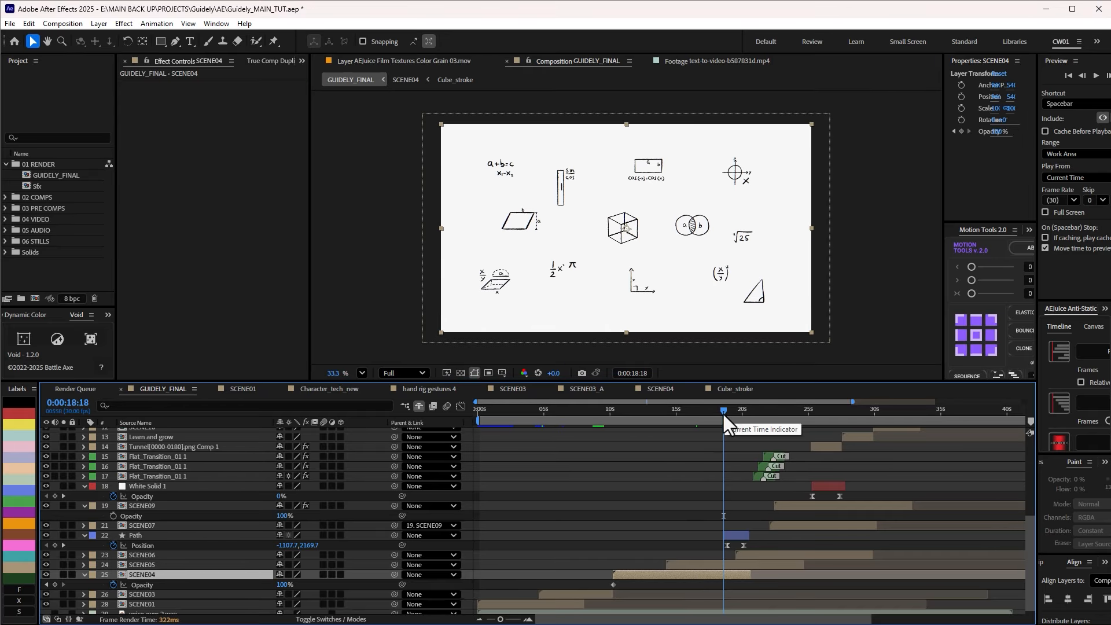
Open the SCENE05 composition, fit it in the viewer and examine the parallax camera move up to about 0:00:06:11
{"action": "scroll", "coordinate": [720, 429], "scroll_direction": "up", "scroll_amount": 1}
{"action": "left_click", "coordinate": [707, 427]}
{"action": "left_click", "coordinate": [699, 595]}
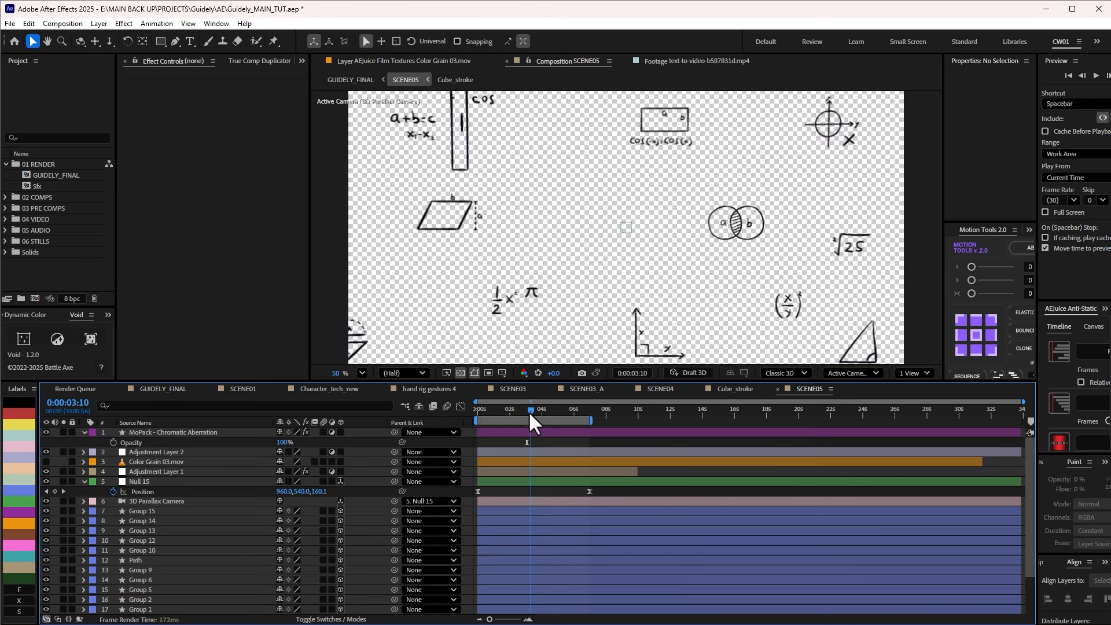
{"action": "left_click", "coordinate": [363, 372]}
{"action": "left_click", "coordinate": [389, 391]}
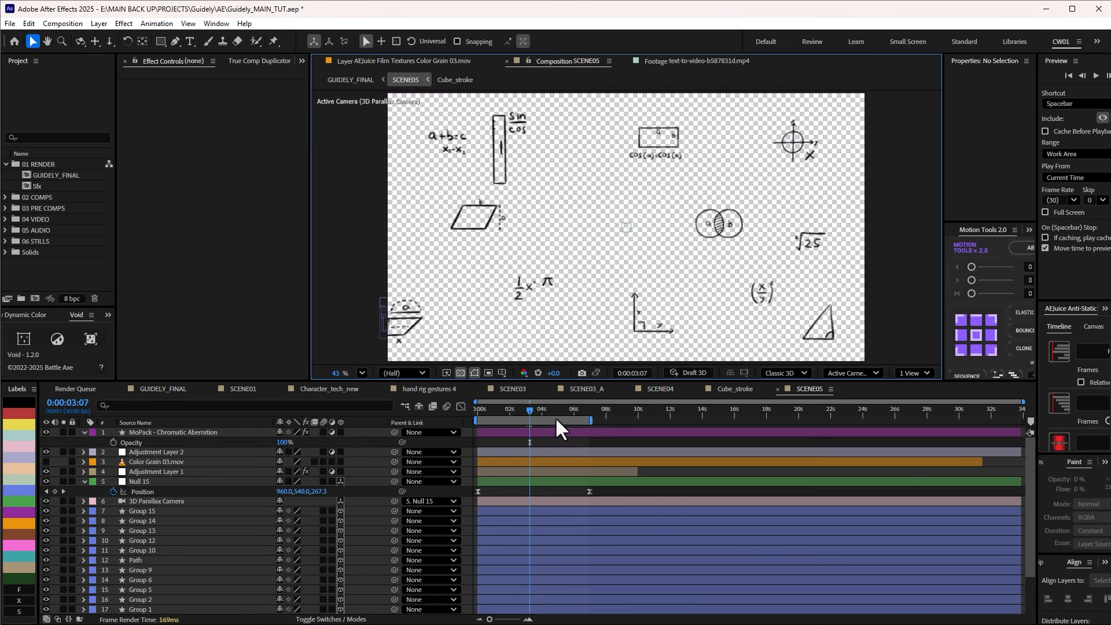
{"action": "left_click_drag", "start_coordinate": [529, 408], "coordinate": [572, 404]}
{"action": "mouse_move", "coordinate": [583, 408]}
{"action": "left_mouse_down"}
{"action": "mouse_move", "coordinate": [544, 405]}
{"action": "mouse_move", "coordinate": [581, 412]}
{"action": "left_mouse_up"}
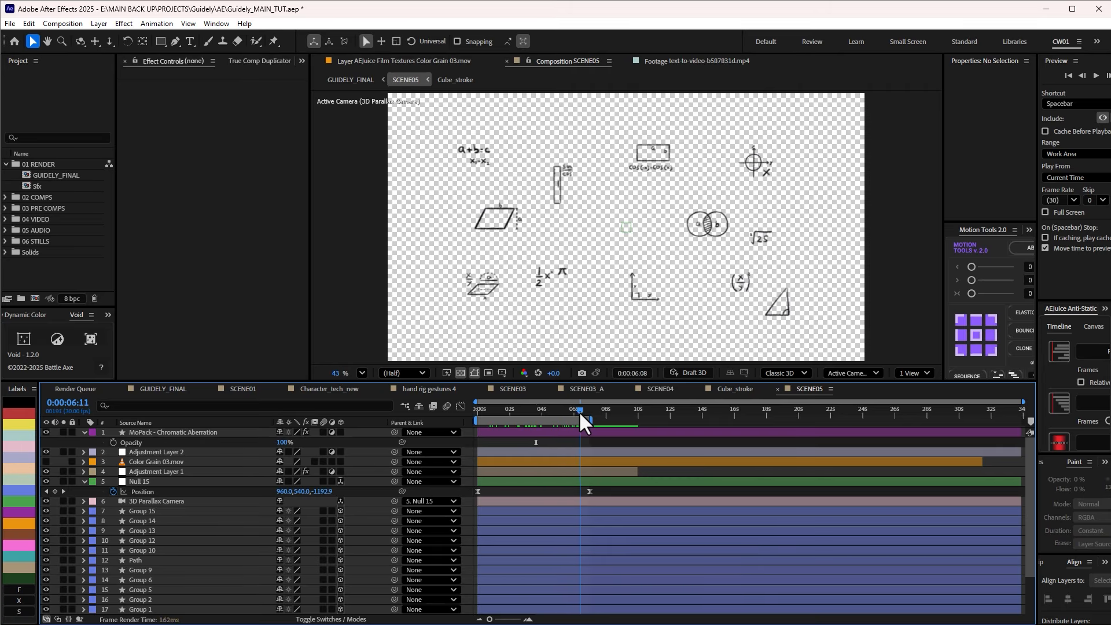
Show SCENE05 in two views and examine the depth placement of the math symbol layers from the top view
{"action": "scroll", "coordinate": [652, 243], "scroll_direction": "down", "scroll_amount": 3}
{"action": "left_click", "coordinate": [921, 374]}
{"action": "left_click", "coordinate": [926, 405]}
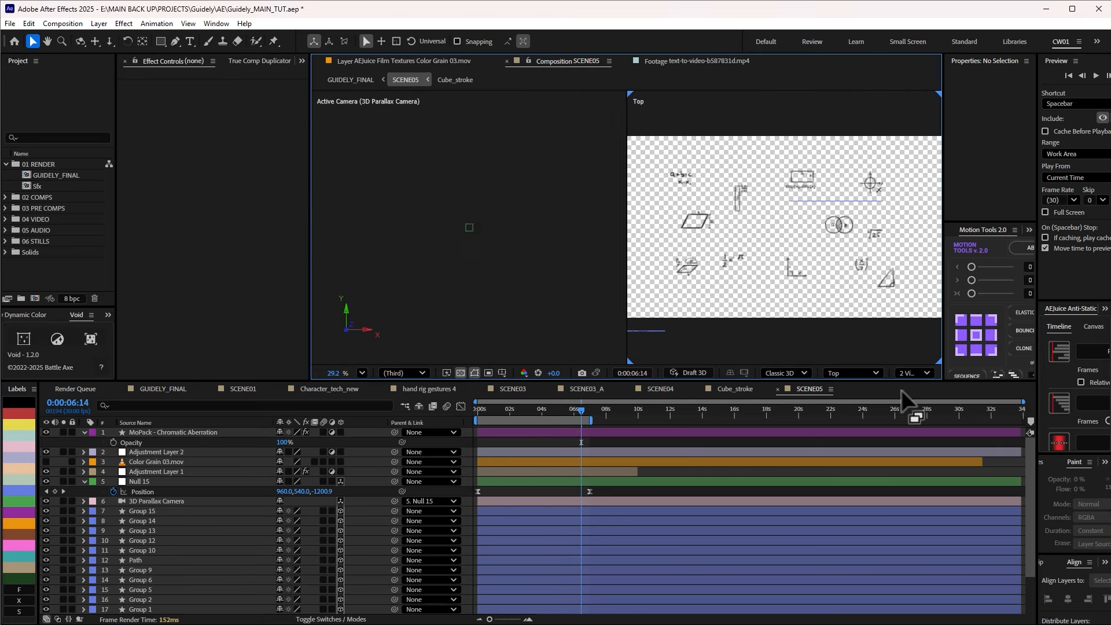
{"action": "left_click", "coordinate": [160, 541]}
{"action": "left_click", "coordinate": [157, 590]}
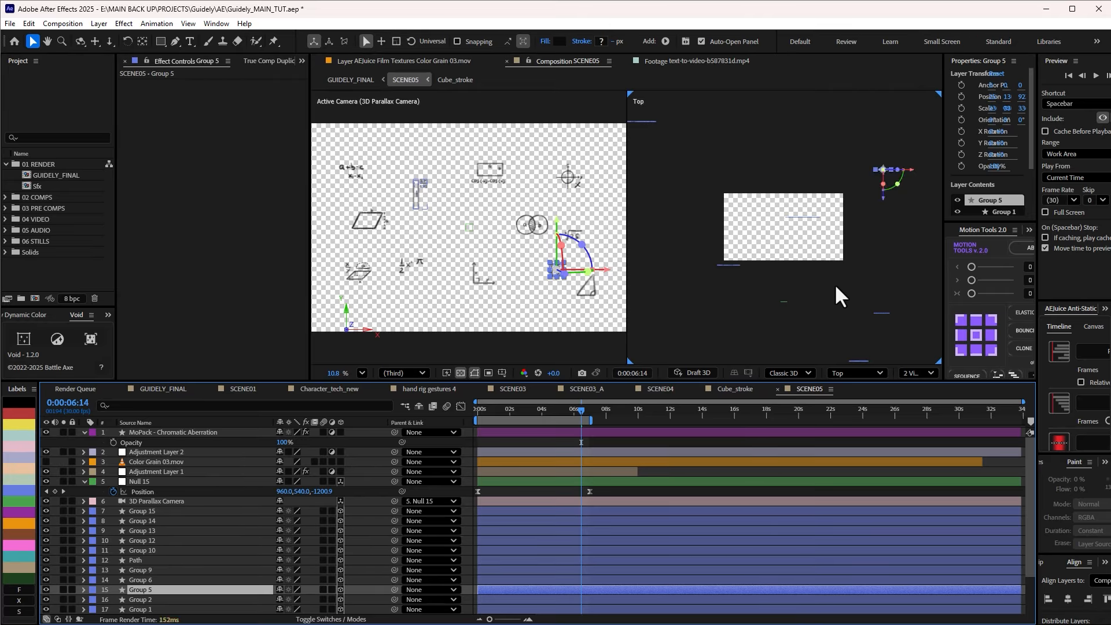
{"action": "scroll", "coordinate": [831, 292], "scroll_direction": "down", "scroll_amount": 4}
{"action": "left_click_drag", "start_coordinate": [706, 146], "coordinate": [811, 232]}
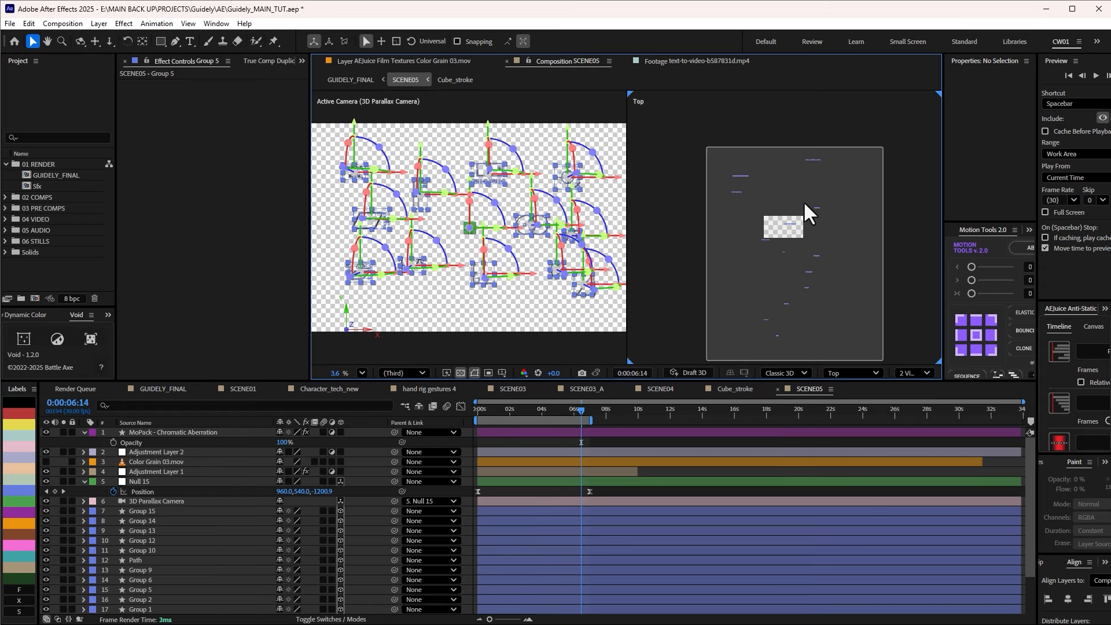
{"action": "left_click", "coordinate": [759, 442]}
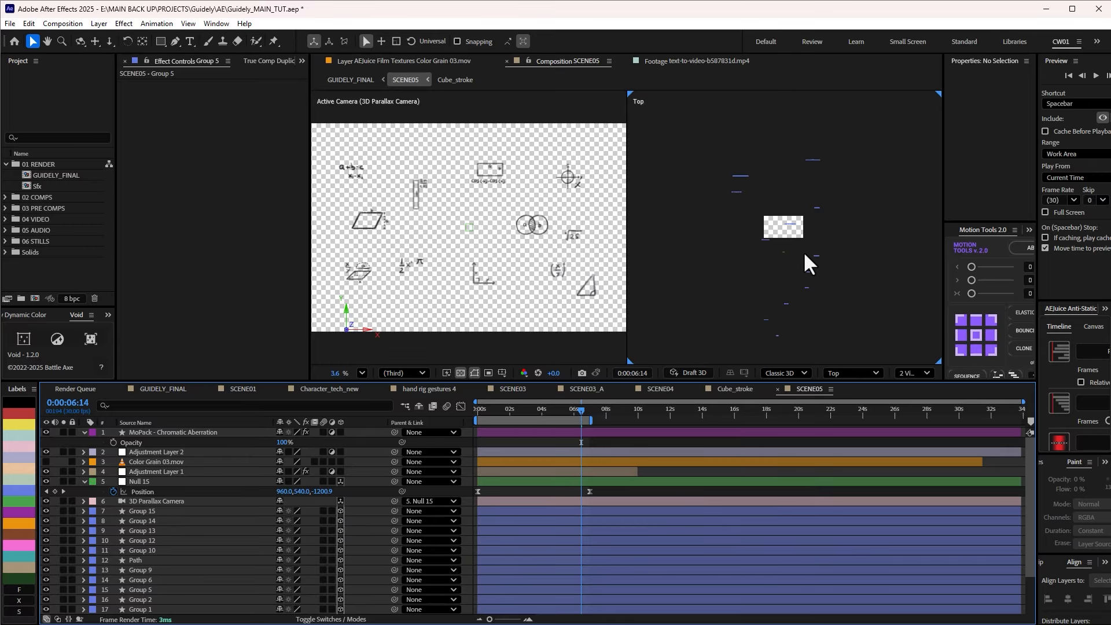
Return to GUIDELY_FINAL, solo the Path and SCENE06 layers, and preview the transition into the logo up to 0:00:20:28
{"action": "key", "text": "Tab"}
{"action": "left_click", "coordinate": [720, 252]}
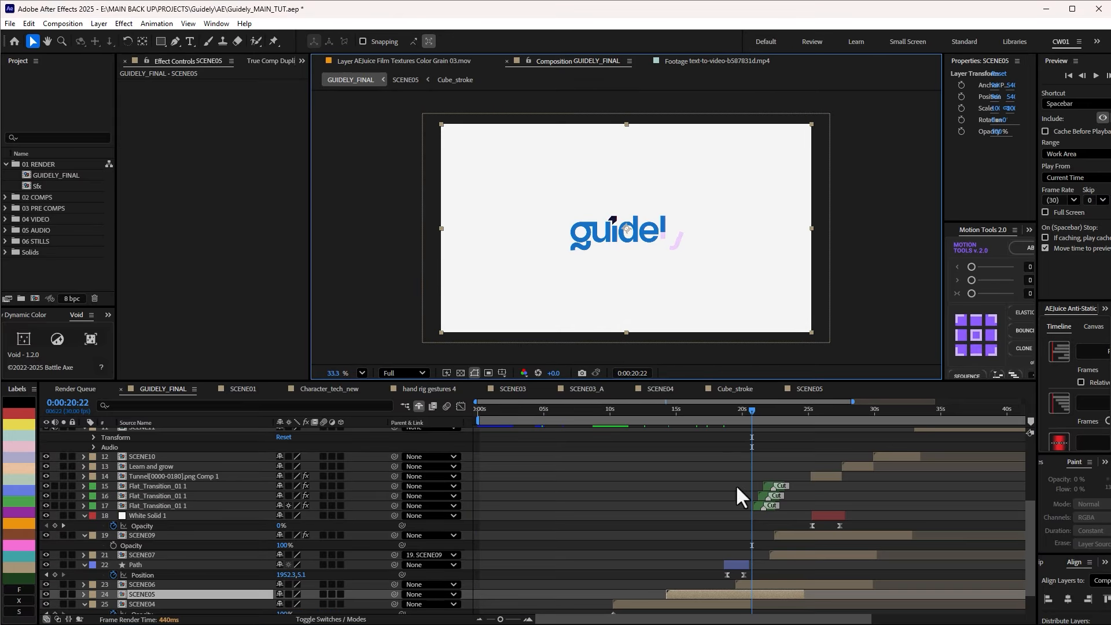
{"action": "left_click_drag", "start_coordinate": [696, 412], "coordinate": [642, 425]}
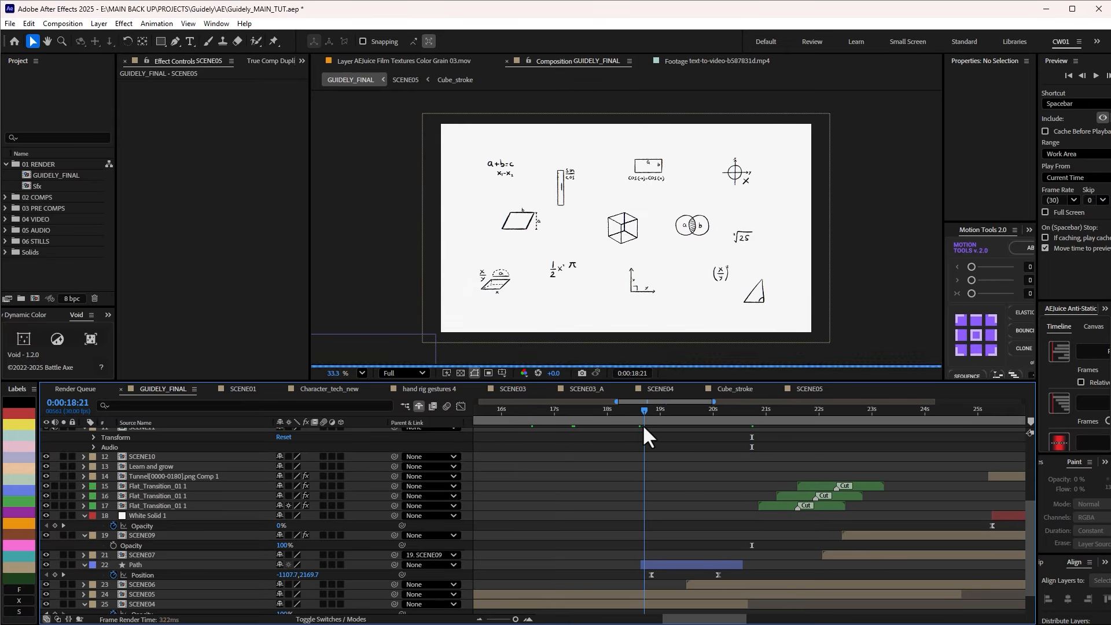
{"action": "left_click", "coordinate": [661, 564]}
{"action": "left_click", "coordinate": [62, 565]}
{"action": "mouse_move", "coordinate": [702, 413]}
{"action": "left_mouse_down"}
{"action": "mouse_move", "coordinate": [673, 431]}
{"action": "mouse_move", "coordinate": [689, 428]}
{"action": "left_mouse_up"}
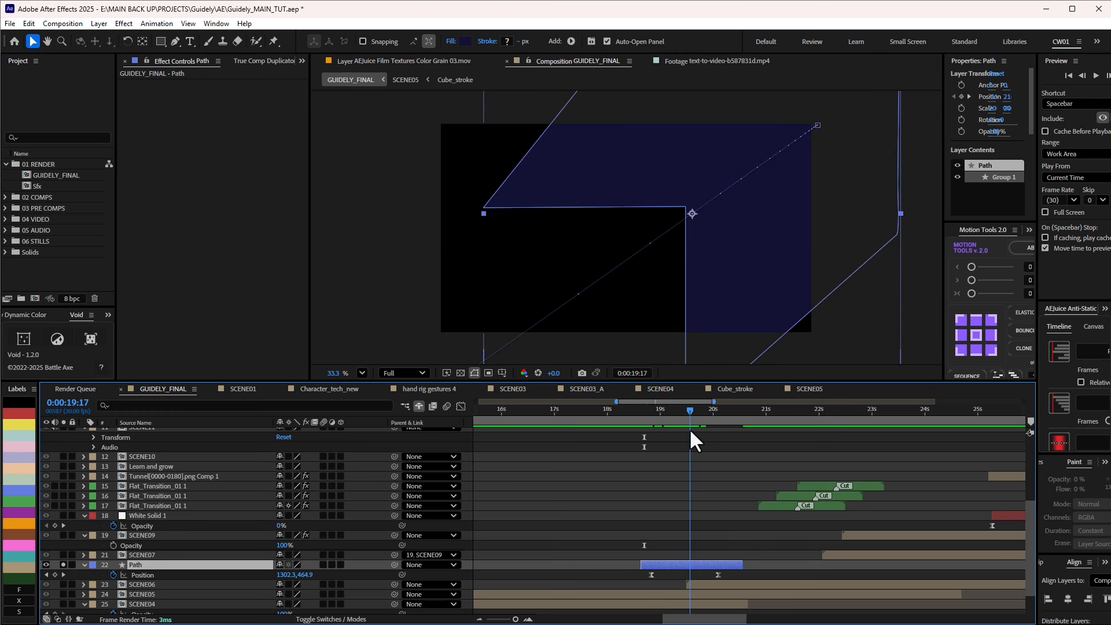
{"action": "left_click", "coordinate": [63, 585]}
{"action": "left_click_drag", "start_coordinate": [690, 410], "coordinate": [763, 418]}
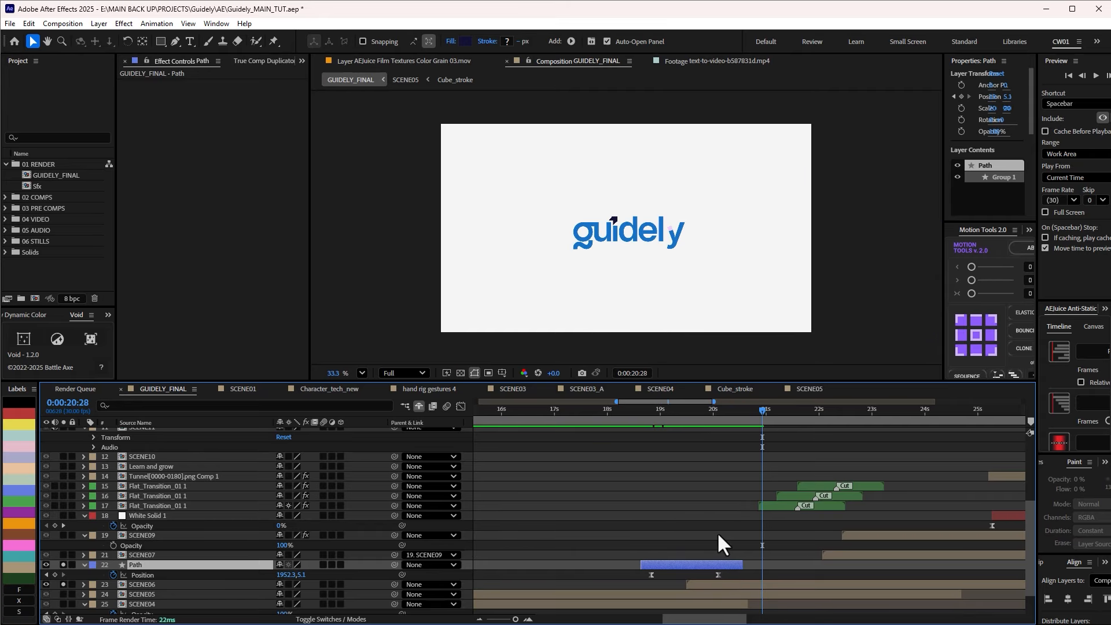
Open the SCENE06 composition, go to the logo reveal at 0:00:00:18 and inspect the lower Logo_Main layer
{"action": "left_click", "coordinate": [761, 585]}
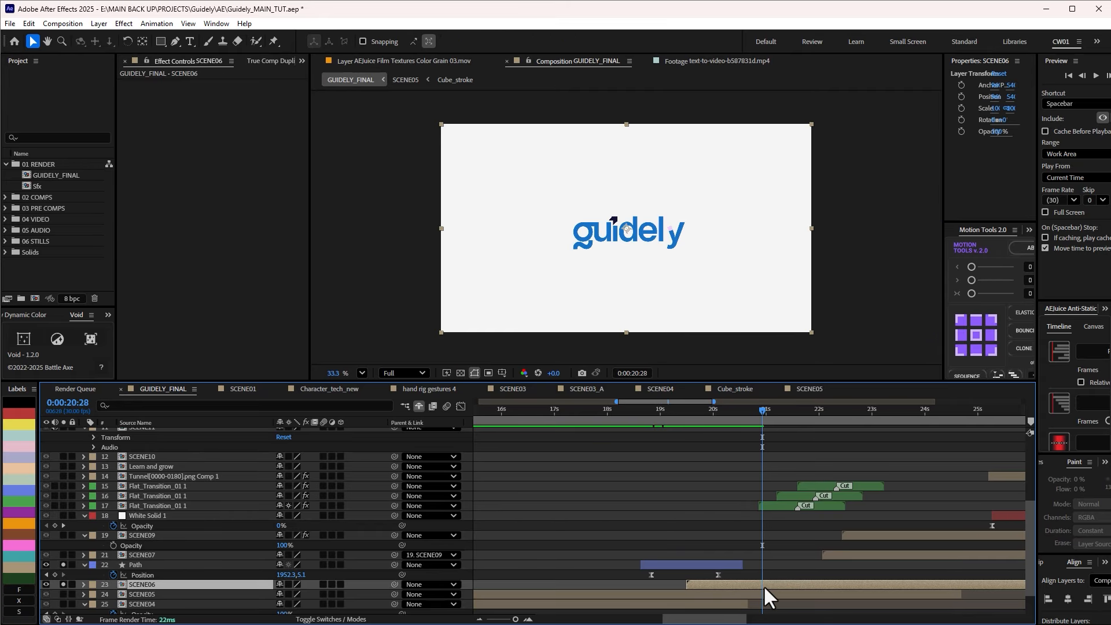
{"action": "double_click", "coordinate": [763, 584]}
{"action": "left_click_drag", "start_coordinate": [550, 414], "coordinate": [504, 414]}
{"action": "left_click", "coordinate": [151, 560]}
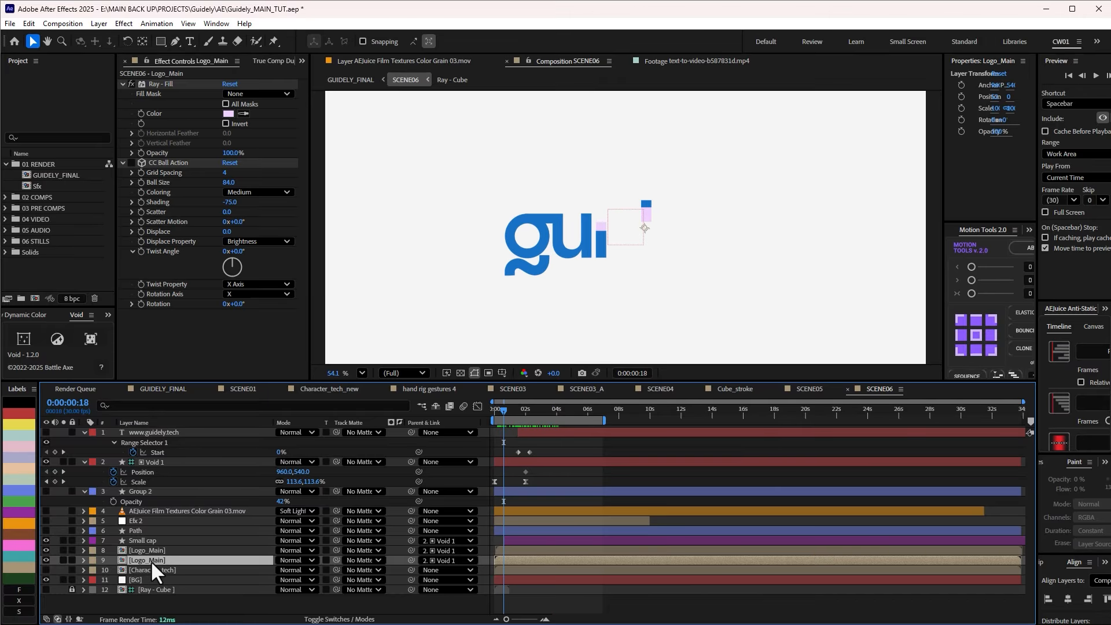
{"action": "left_click", "coordinate": [150, 567]}
Open Logo_Main and its nested Matte composition, and reveal the keyframes of all the letter layers
{"action": "double_click", "coordinate": [150, 559]}
{"action": "double_click", "coordinate": [178, 432]}
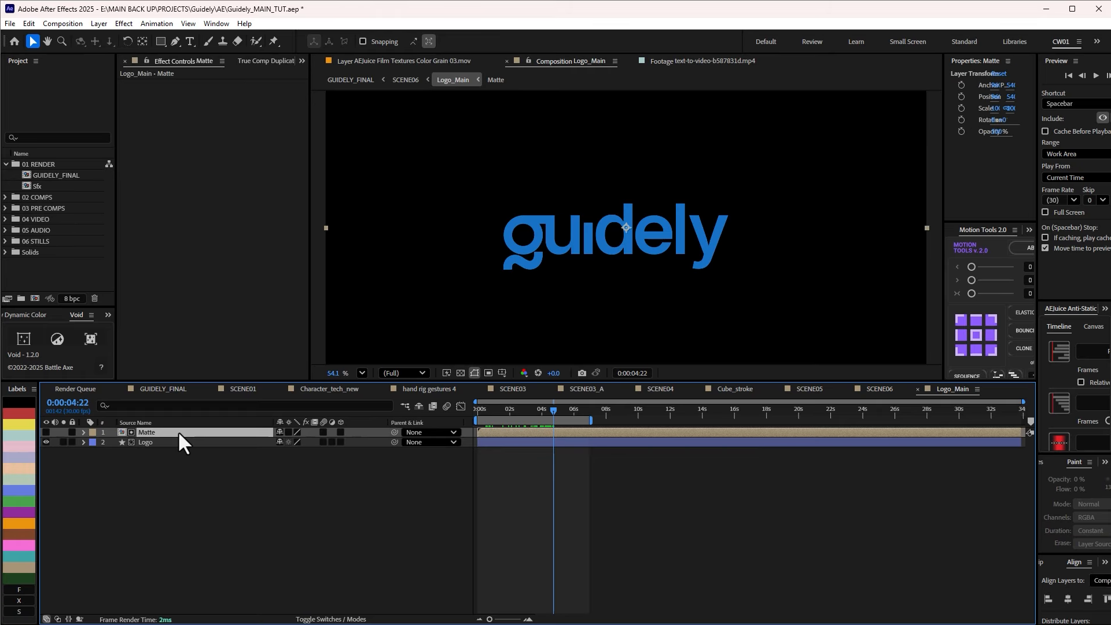
{"action": "mouse_move", "coordinate": [537, 410]}
{"action": "left_mouse_down"}
{"action": "mouse_move", "coordinate": [474, 411]}
{"action": "mouse_move", "coordinate": [538, 411]}
{"action": "left_mouse_up"}
{"action": "key", "text": "Tab"}
{"action": "left_click_drag", "start_coordinate": [157, 527], "coordinate": [188, 433]}
{"action": "key", "text": "u"}
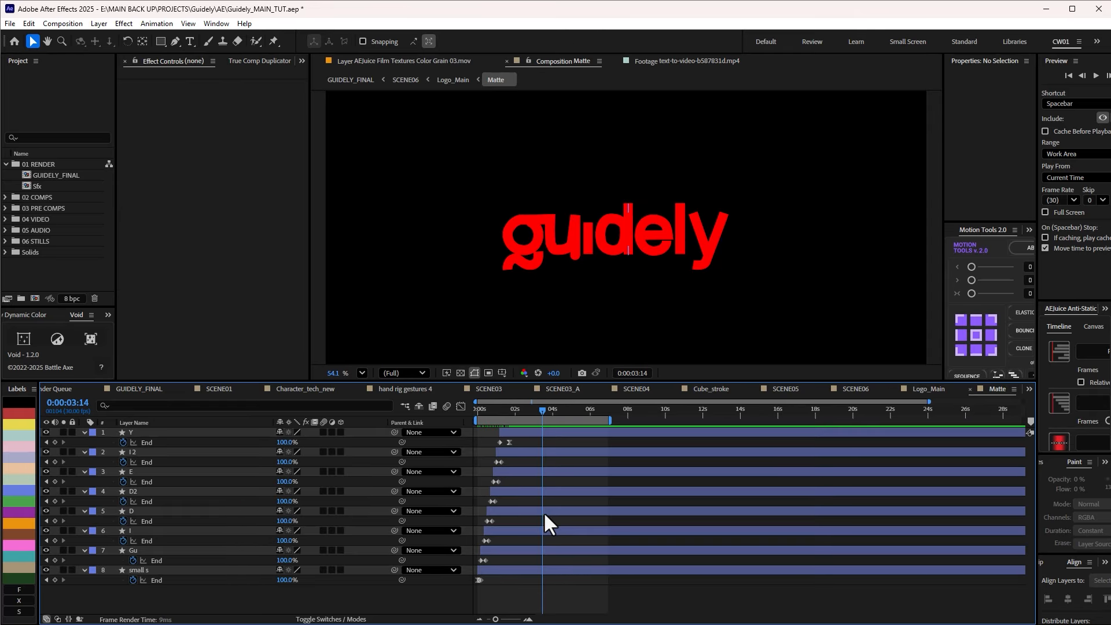
Return to the Logo_Main composition and select the Logo layer
{"action": "key", "text": "Tab"}
{"action": "left_click", "coordinate": [498, 515]}
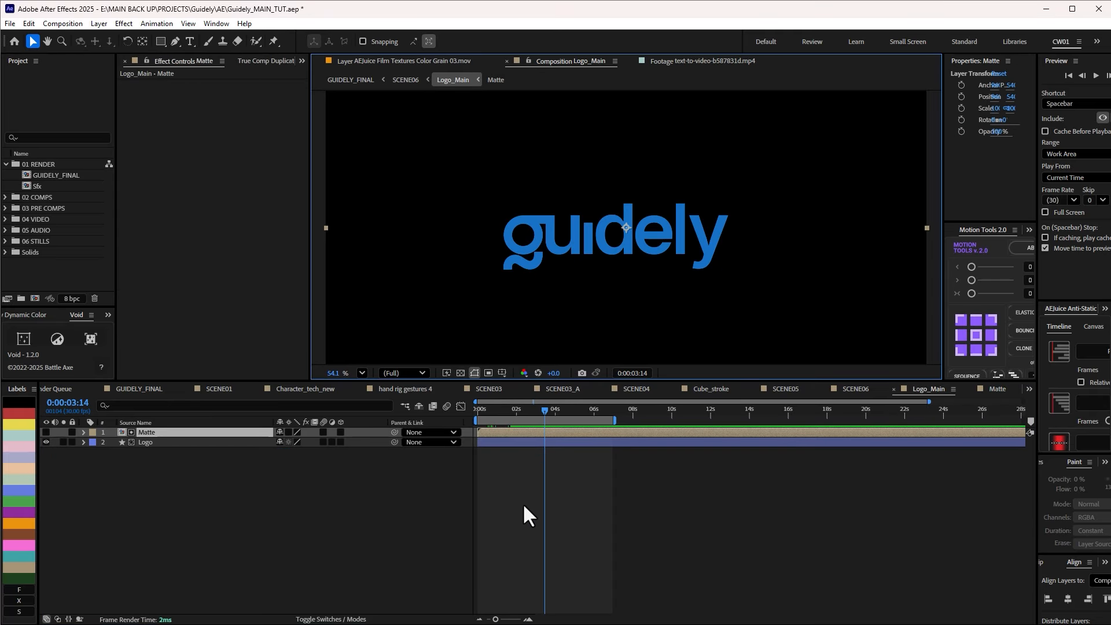
{"action": "left_click", "coordinate": [156, 441]}
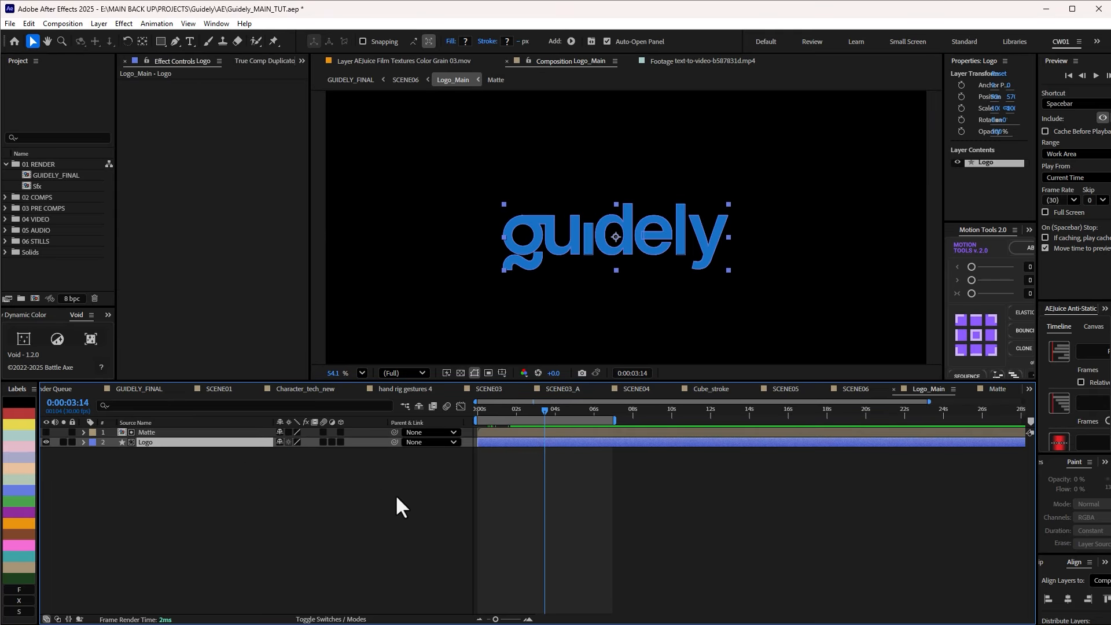
Review the logo animation in Logo_Main and its parent SCENE06, ending in the GUIDELY_FINAL composition
{"action": "mouse_move", "coordinate": [526, 407]}
{"action": "left_mouse_down"}
{"action": "mouse_move", "coordinate": [467, 411]}
{"action": "mouse_move", "coordinate": [528, 413]}
{"action": "left_mouse_up"}
{"action": "left_click", "coordinate": [503, 456]}
{"action": "key", "text": "Home"}
{"action": "key", "text": "Tab"}
{"action": "left_click", "coordinate": [497, 498]}
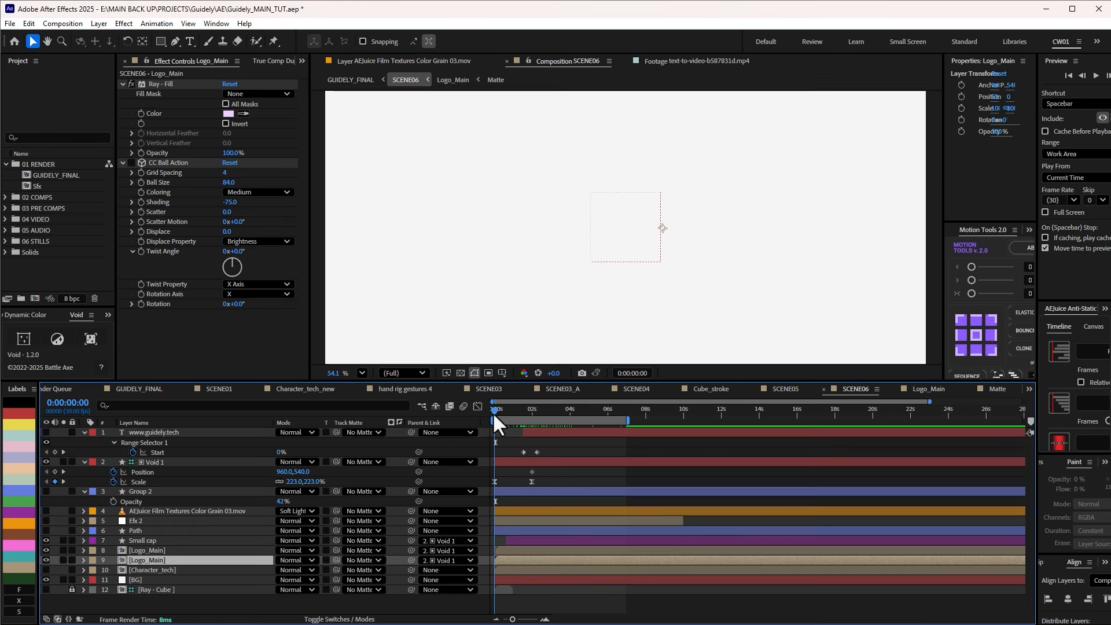
{"action": "left_click_drag", "start_coordinate": [493, 417], "coordinate": [521, 415]}
{"action": "left_click", "coordinate": [172, 462]}
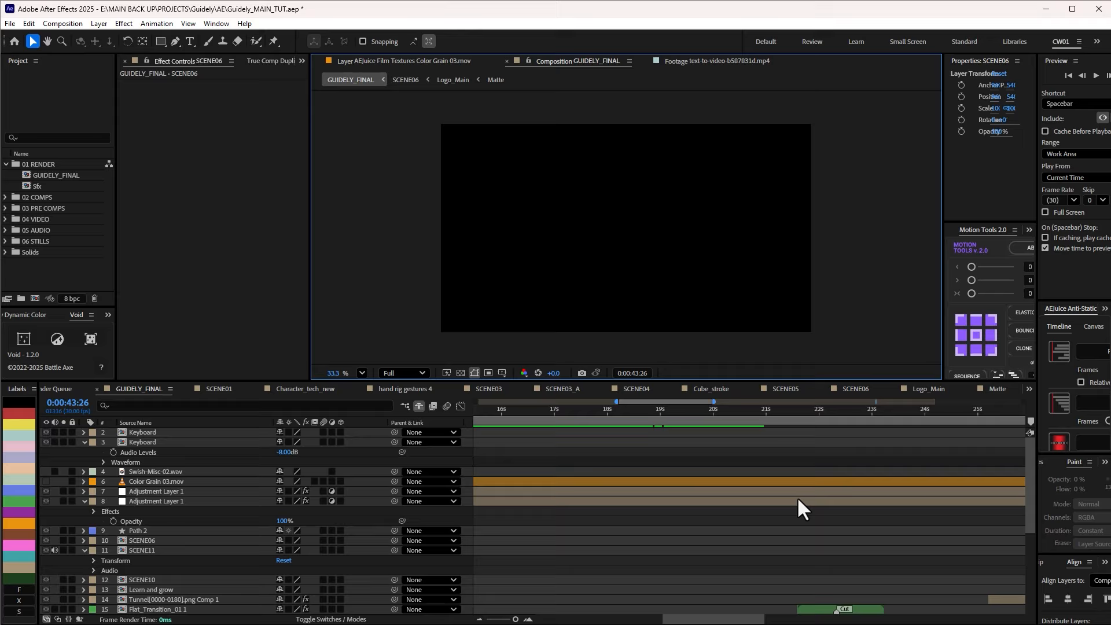
Solo the SCENE06 and SCENE11 layers in GUIDELY_FINAL and scrub the logo animation up to 0:00:22:00
{"action": "scroll", "coordinate": [798, 499], "scroll_direction": "down", "scroll_amount": 4}
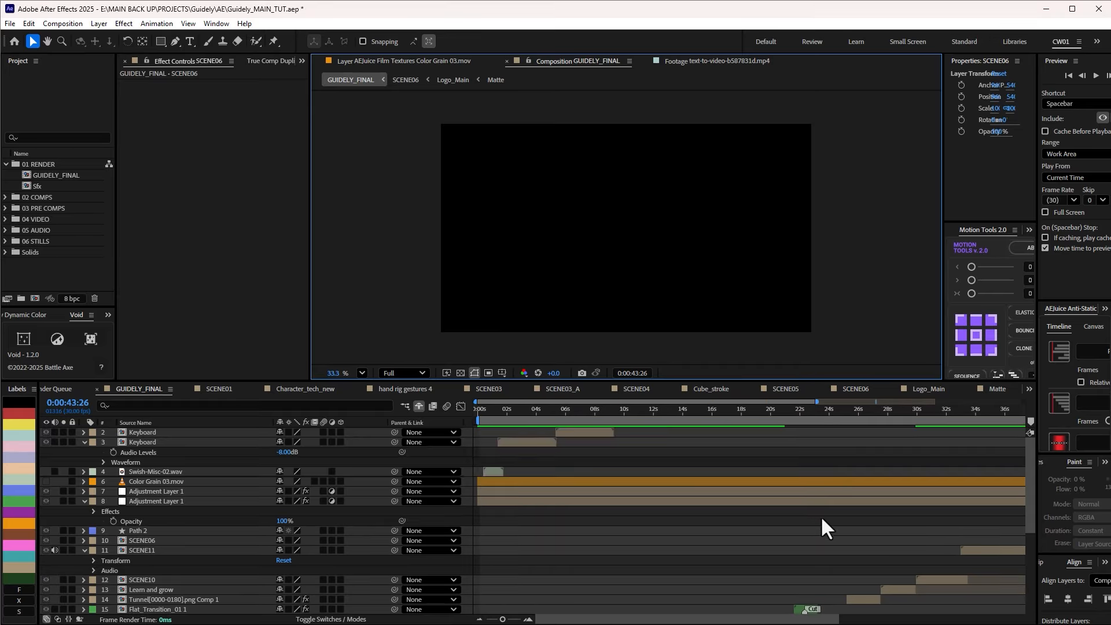
{"action": "scroll", "coordinate": [820, 516], "scroll_direction": "down", "scroll_amount": 3}
{"action": "scroll", "coordinate": [784, 523], "scroll_direction": "down", "scroll_amount": 2}
{"action": "left_click", "coordinate": [847, 411]}
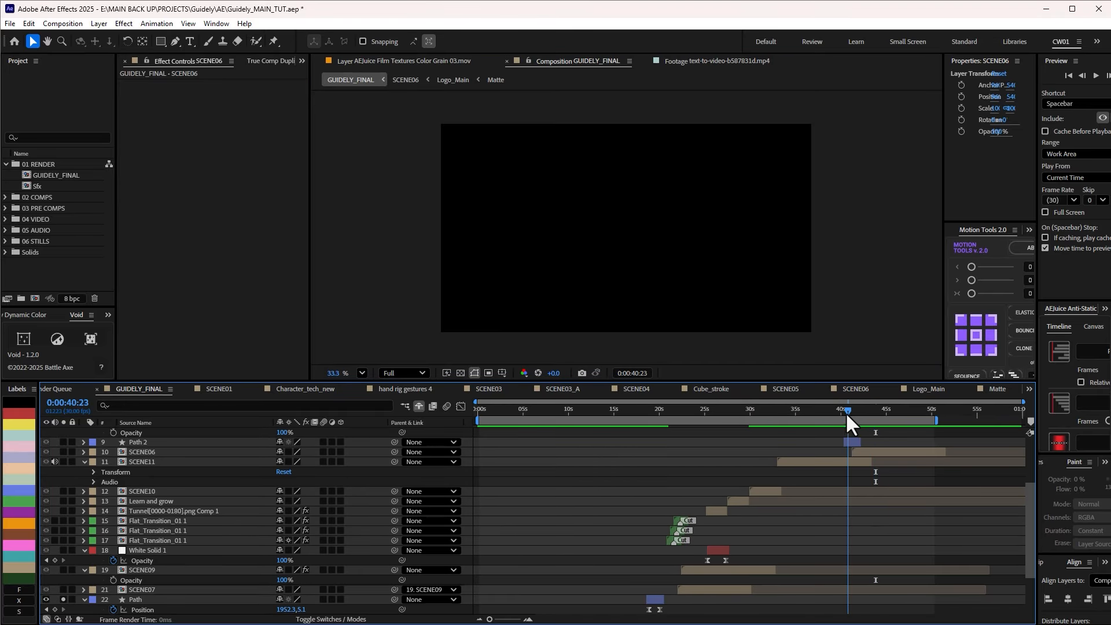
{"action": "scroll", "coordinate": [857, 433], "scroll_direction": "up", "scroll_amount": 3}
{"action": "scroll", "coordinate": [852, 458], "scroll_direction": "up", "scroll_amount": 2}
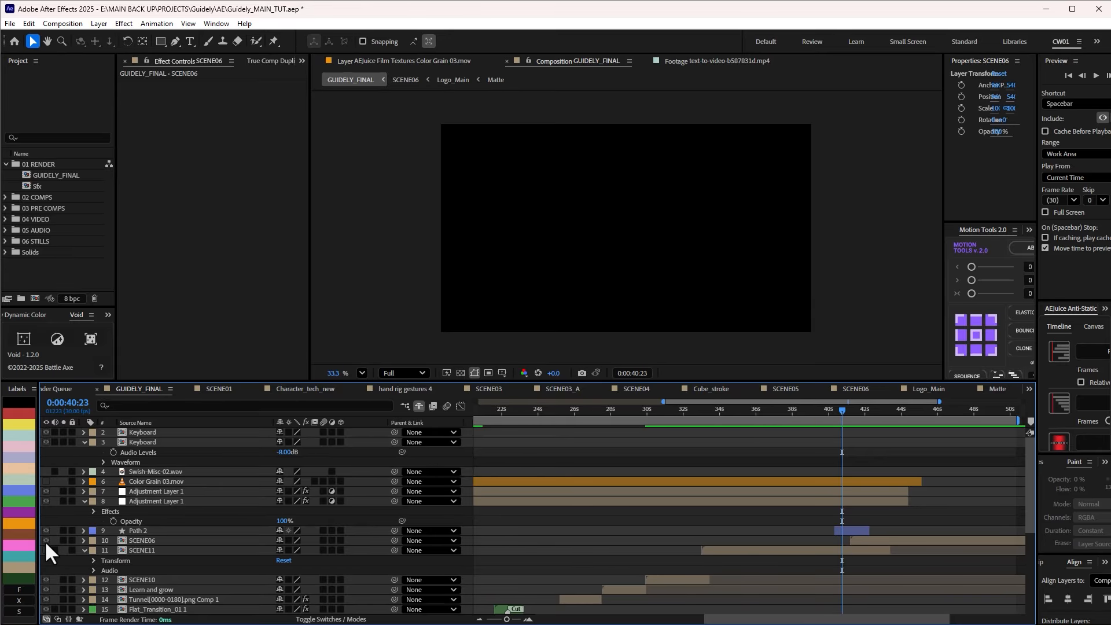
{"action": "left_click_drag", "start_coordinate": [63, 541], "coordinate": [63, 551]}
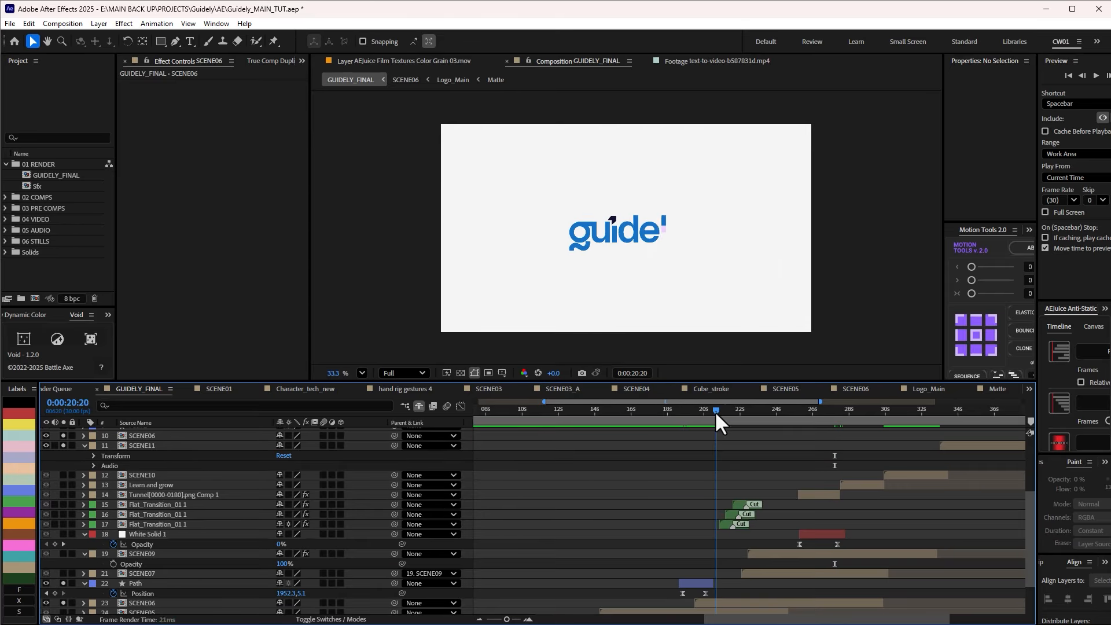
{"action": "left_click_drag", "start_coordinate": [716, 412], "coordinate": [740, 418]}
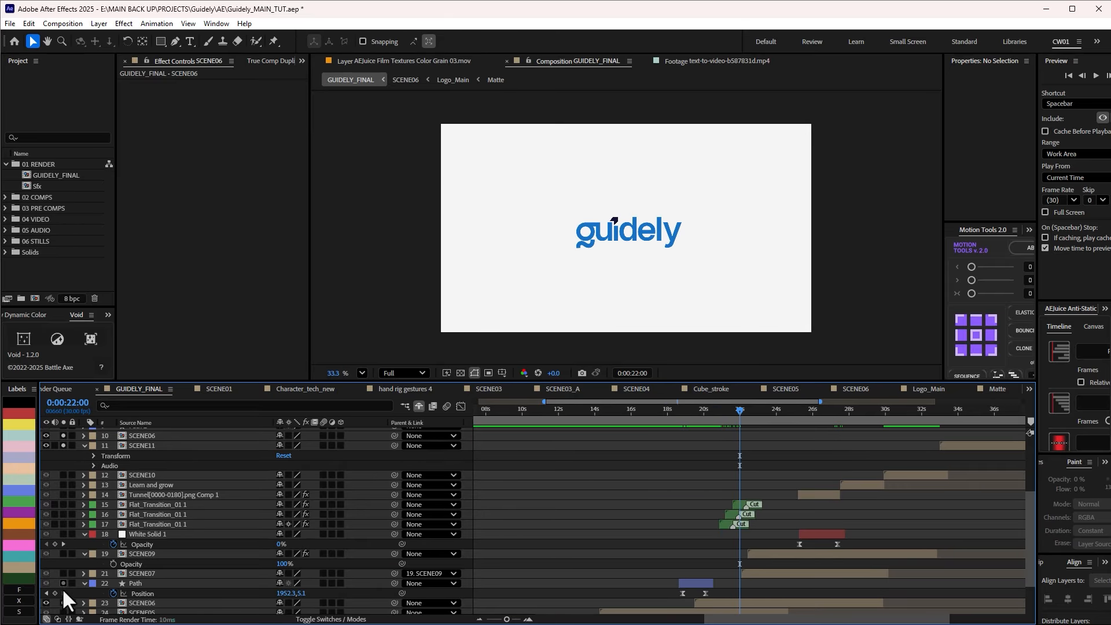
Turn off the layer solos and scrub through the stacked Flat_Transition_01 layers to 0:00:22:06
{"action": "left_click_drag", "start_coordinate": [63, 590], "coordinate": [64, 603]}
{"action": "scroll", "coordinate": [70, 597], "scroll_direction": "down", "scroll_amount": 2}
{"action": "scroll", "coordinate": [68, 590], "scroll_direction": "up", "scroll_amount": 2}
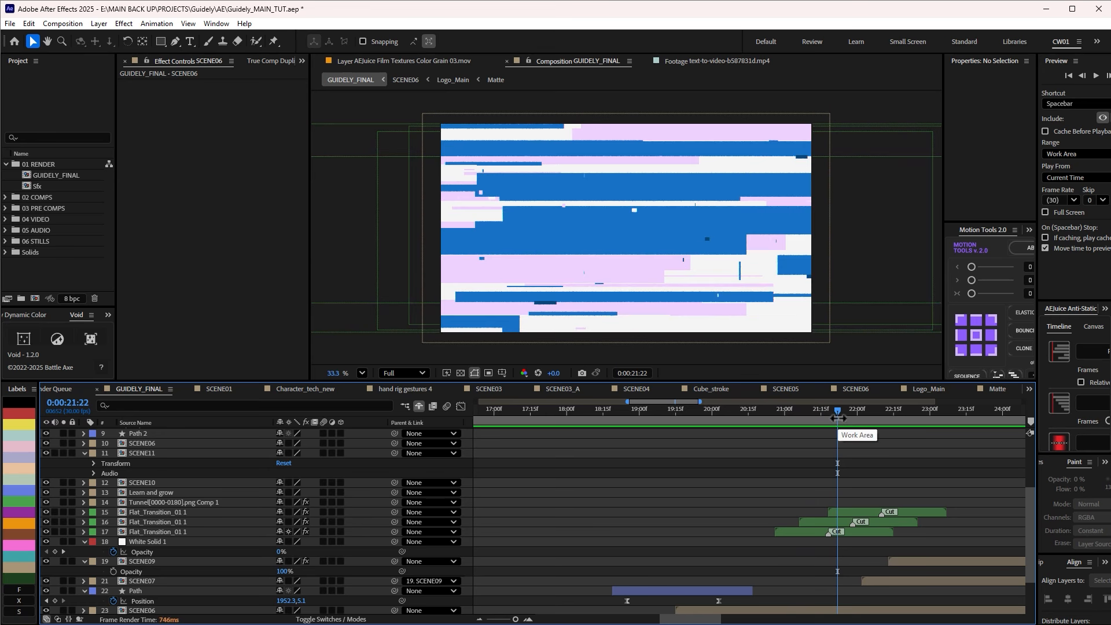
{"action": "left_click_drag", "start_coordinate": [849, 411], "coordinate": [870, 409]}
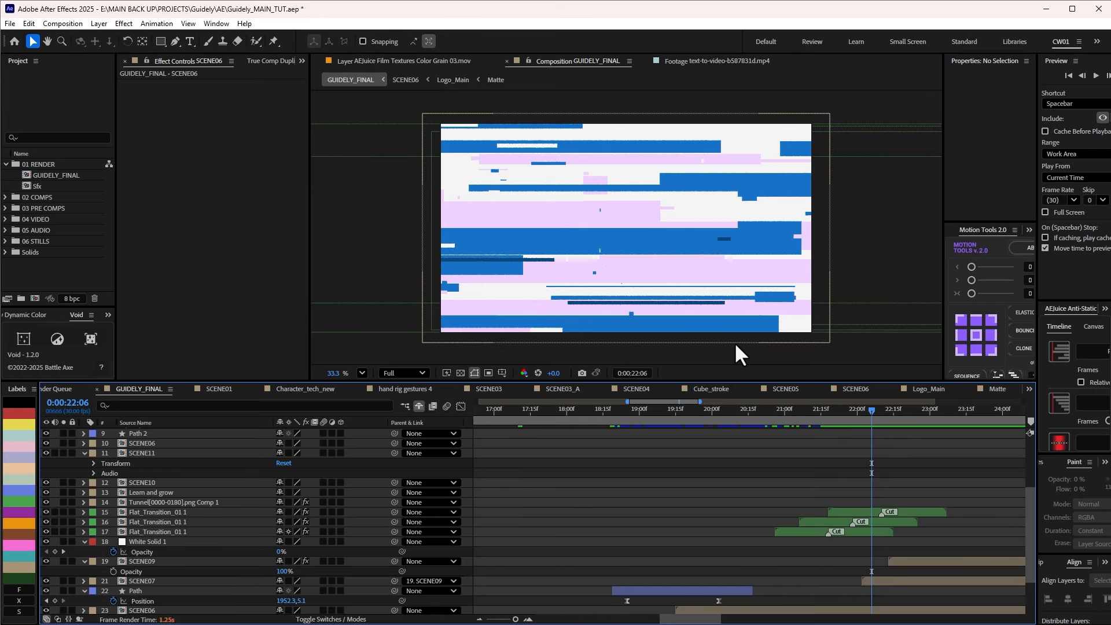
Open the Motion Bro extension and move its window clear of the composition preview
{"action": "left_click", "coordinate": [204, 25]}
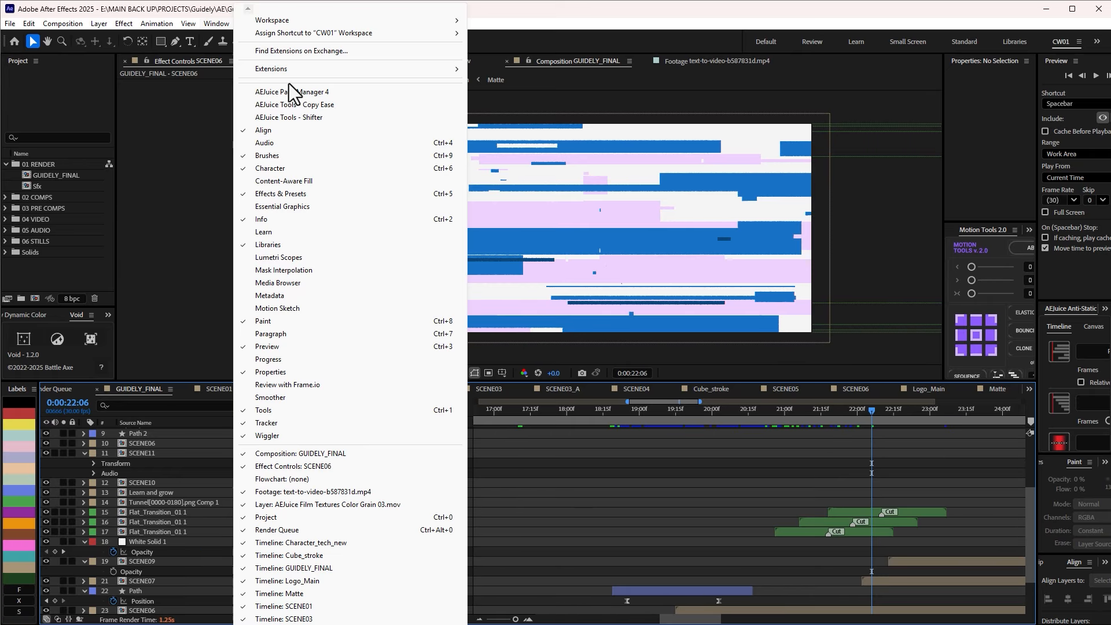
{"action": "mouse_move", "coordinate": [299, 72]}
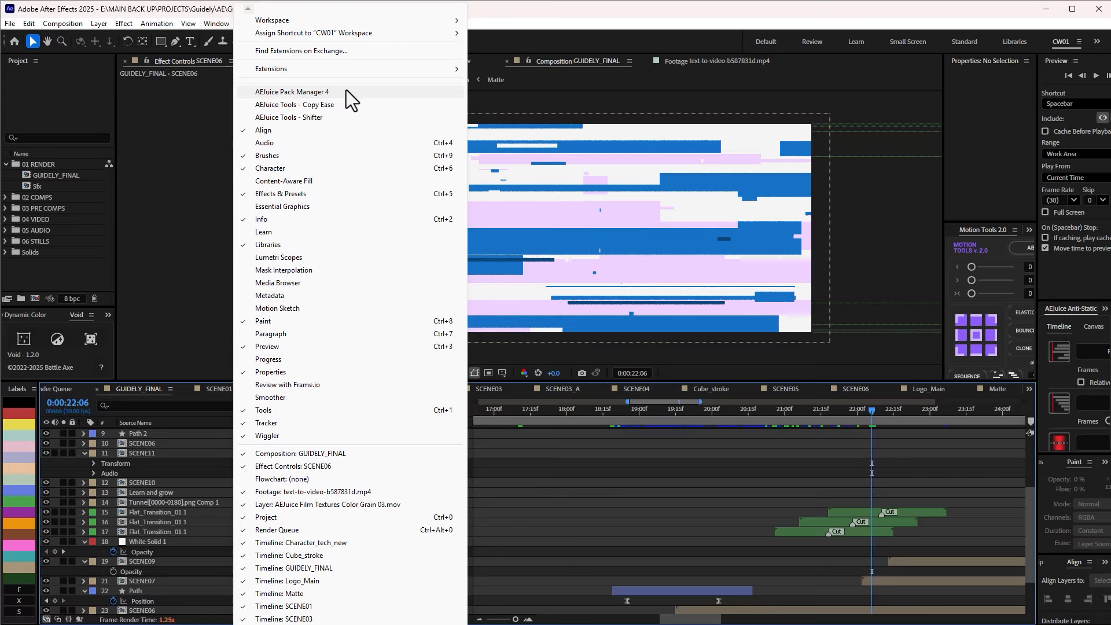
{"action": "mouse_move", "coordinate": [433, 68]}
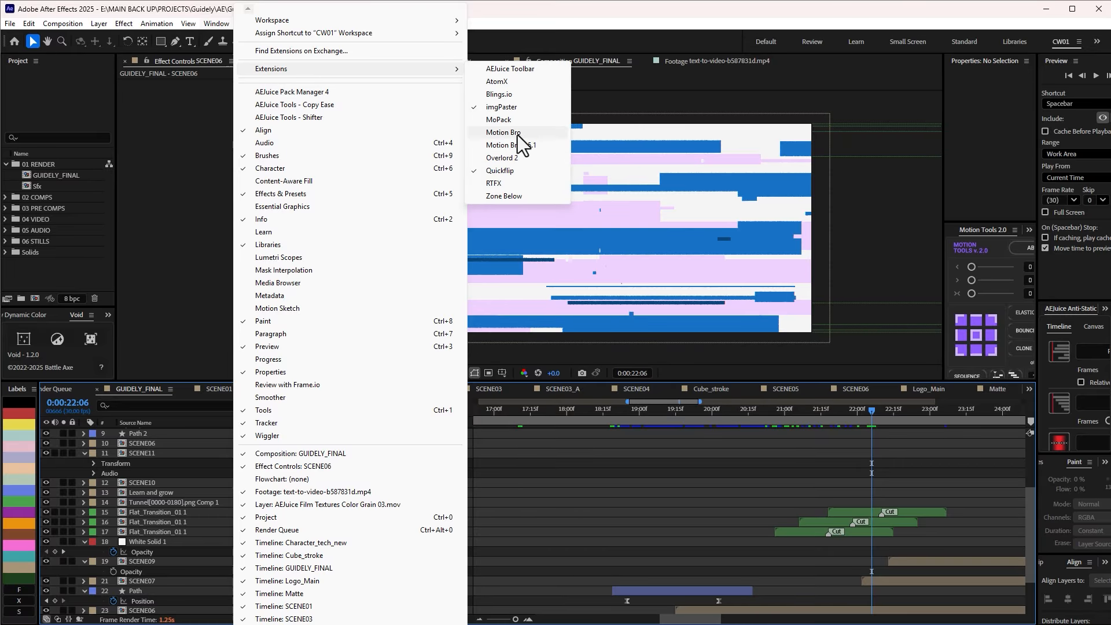
{"action": "left_click", "coordinate": [509, 132]}
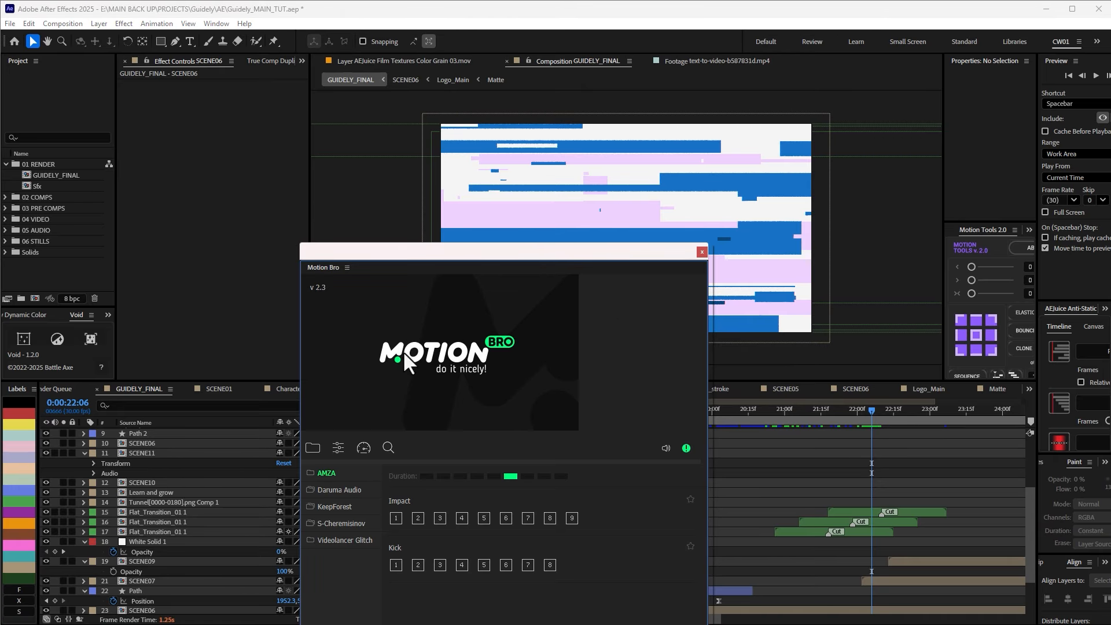
{"action": "left_click_drag", "start_coordinate": [448, 250], "coordinate": [169, 67]}
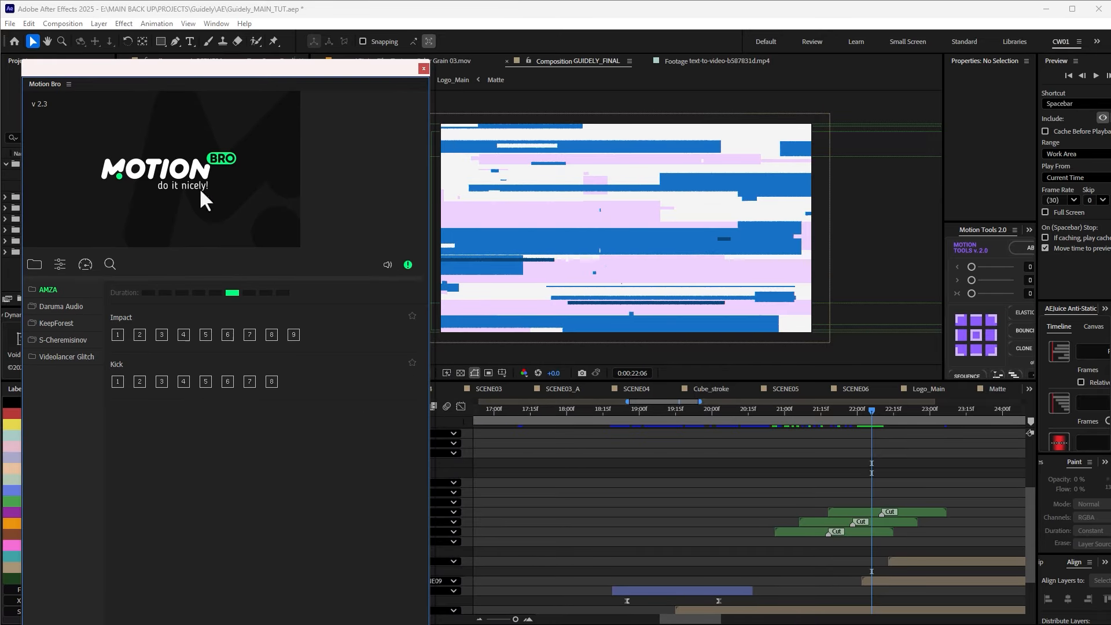
Load the +3600 Elements pack in Motion Bro and browse its Transitions category
{"action": "left_click", "coordinate": [34, 265]}
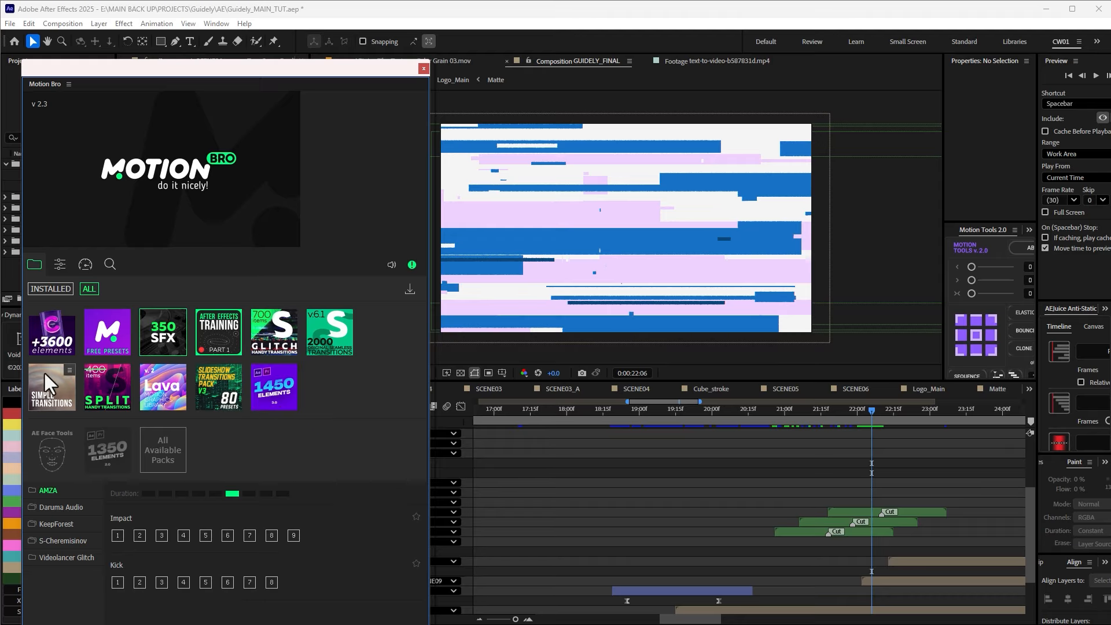
{"action": "left_click", "coordinate": [45, 338]}
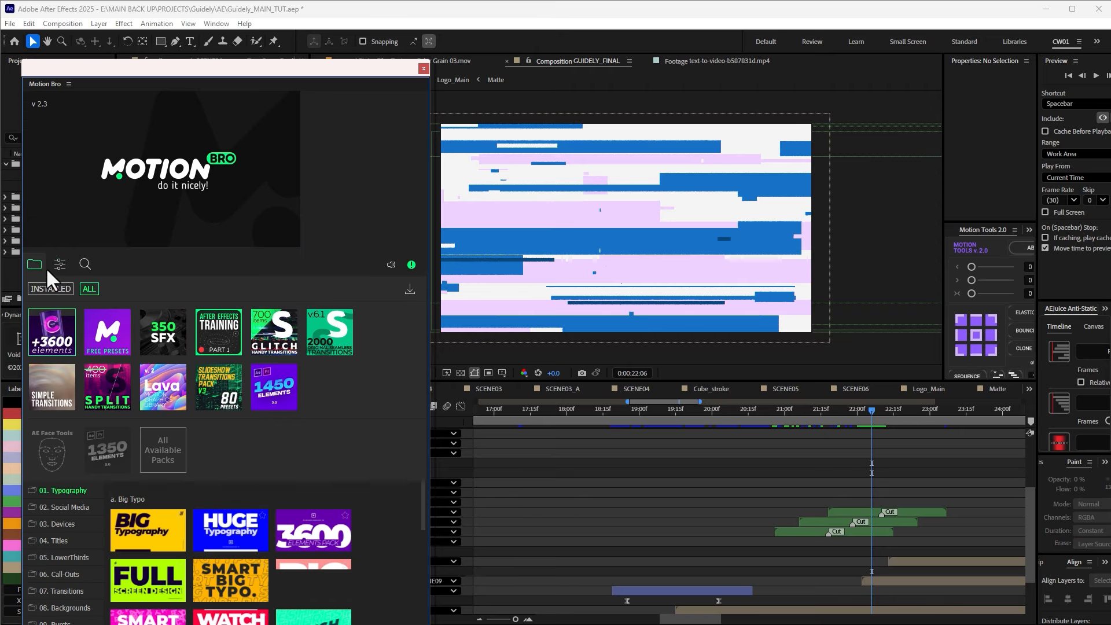
{"action": "left_click", "coordinate": [34, 261]}
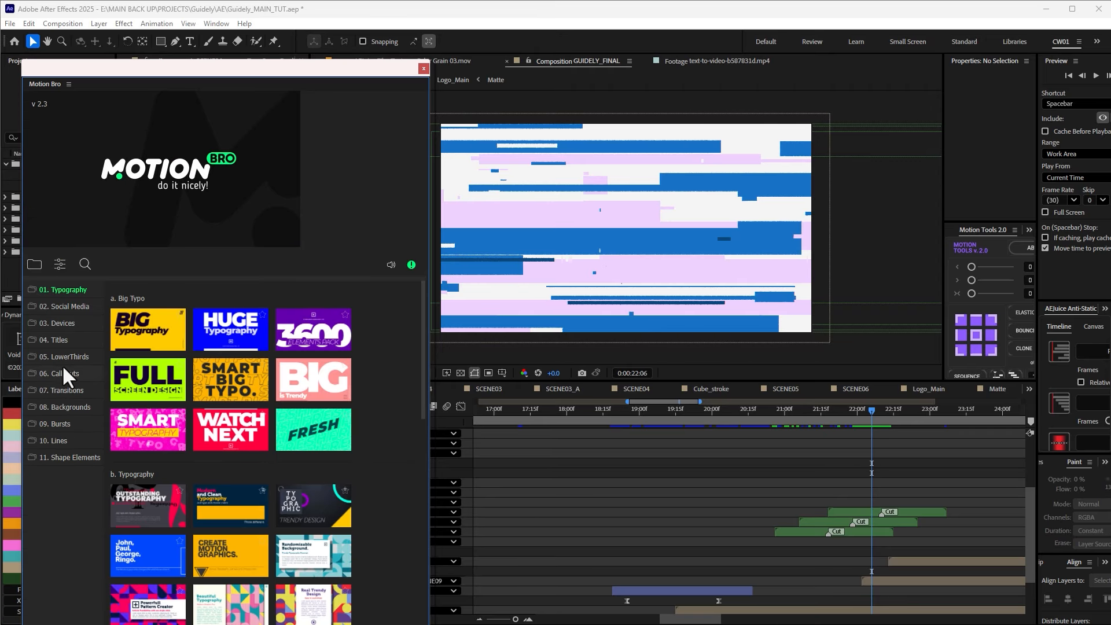
{"action": "left_click", "coordinate": [65, 389]}
{"action": "scroll", "coordinate": [173, 399], "scroll_direction": "down", "scroll_amount": 15}
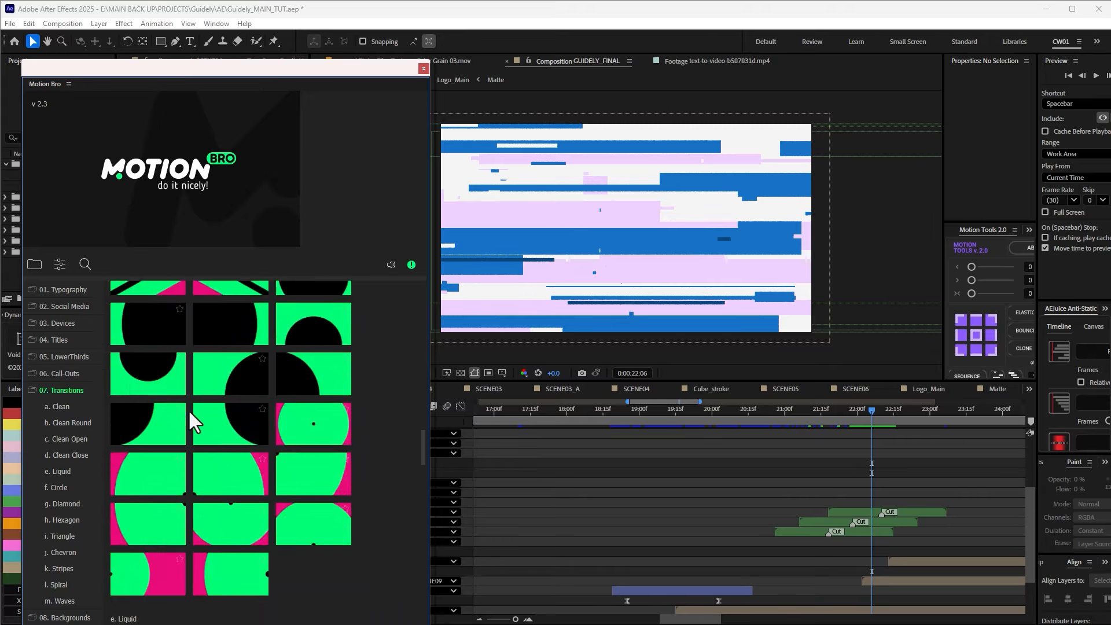
{"action": "scroll", "coordinate": [183, 412], "scroll_direction": "down", "scroll_amount": 15}
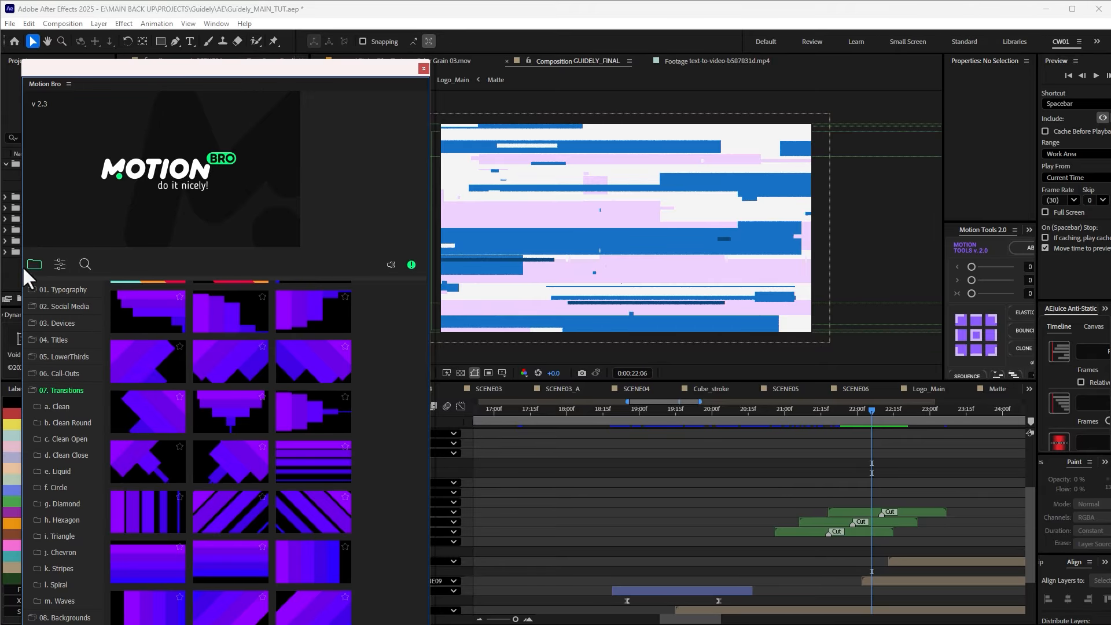
Switch Motion Bro to the 1450 Elements pack and preview the first Flat Transitions preset under Transitions
{"action": "left_click", "coordinate": [27, 266]}
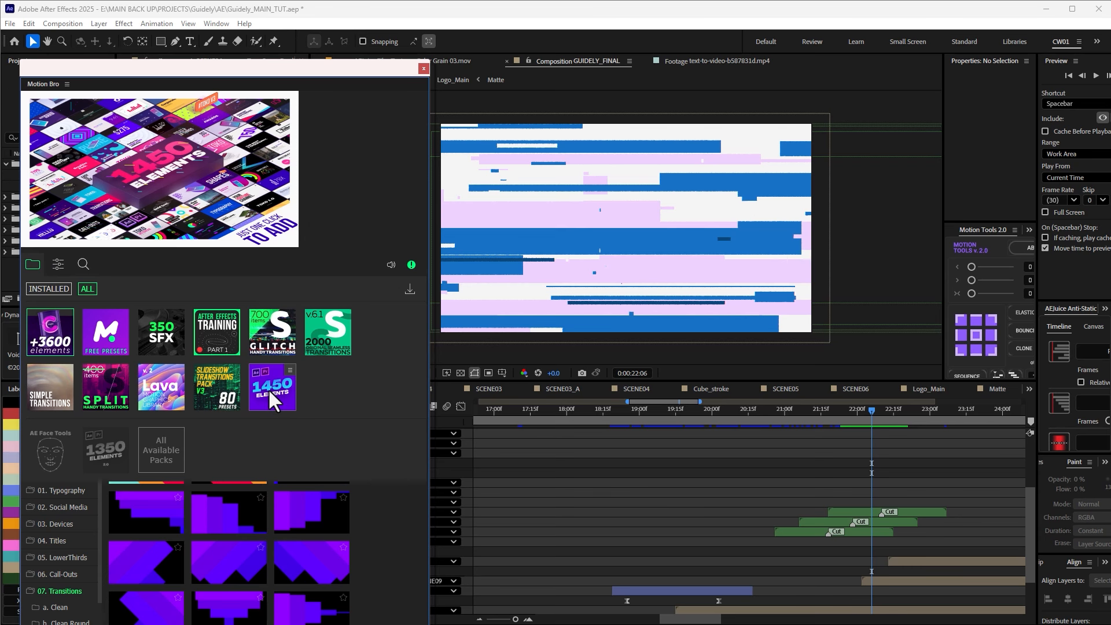
{"action": "left_click", "coordinate": [33, 265]}
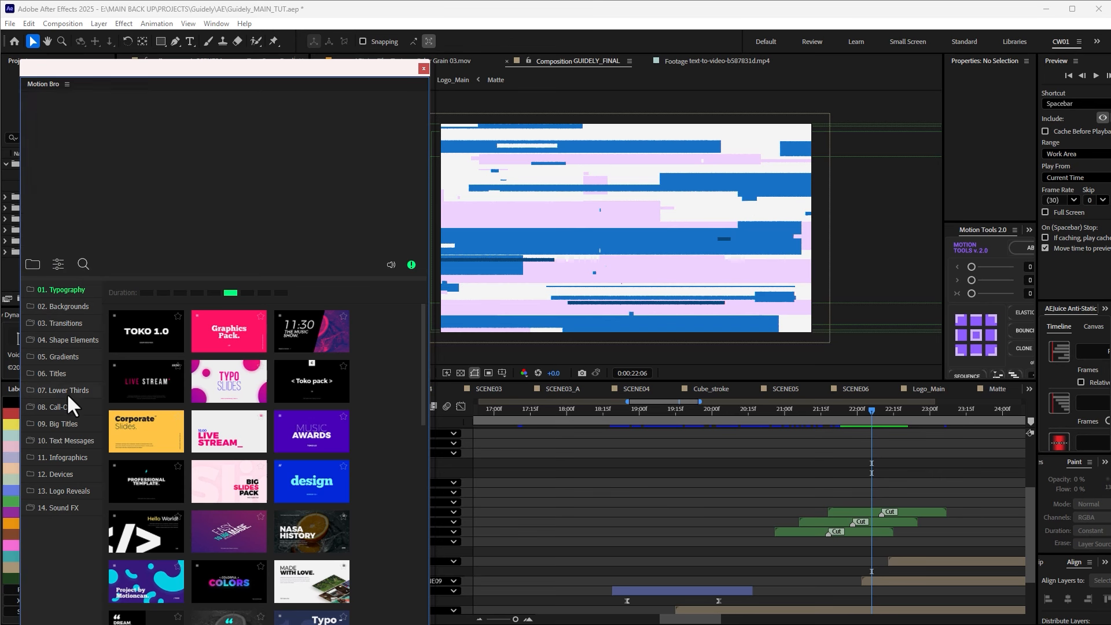
{"action": "left_click", "coordinate": [63, 324]}
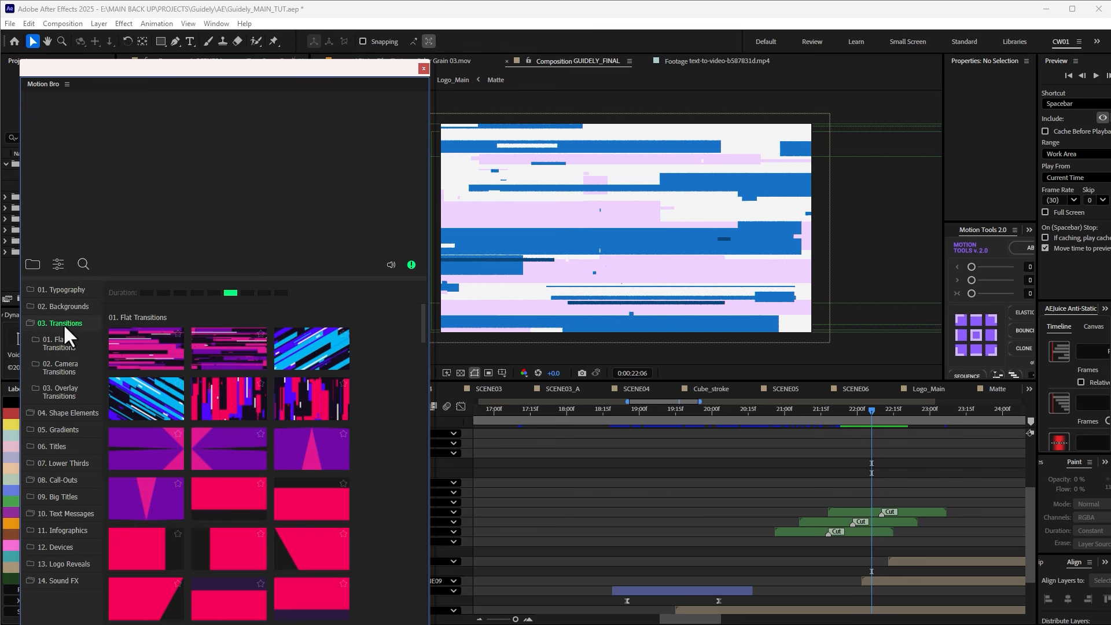
{"action": "mouse_move", "coordinate": [223, 365]}
{"action": "left_click_drag", "start_coordinate": [277, 66], "coordinate": [297, 75]}
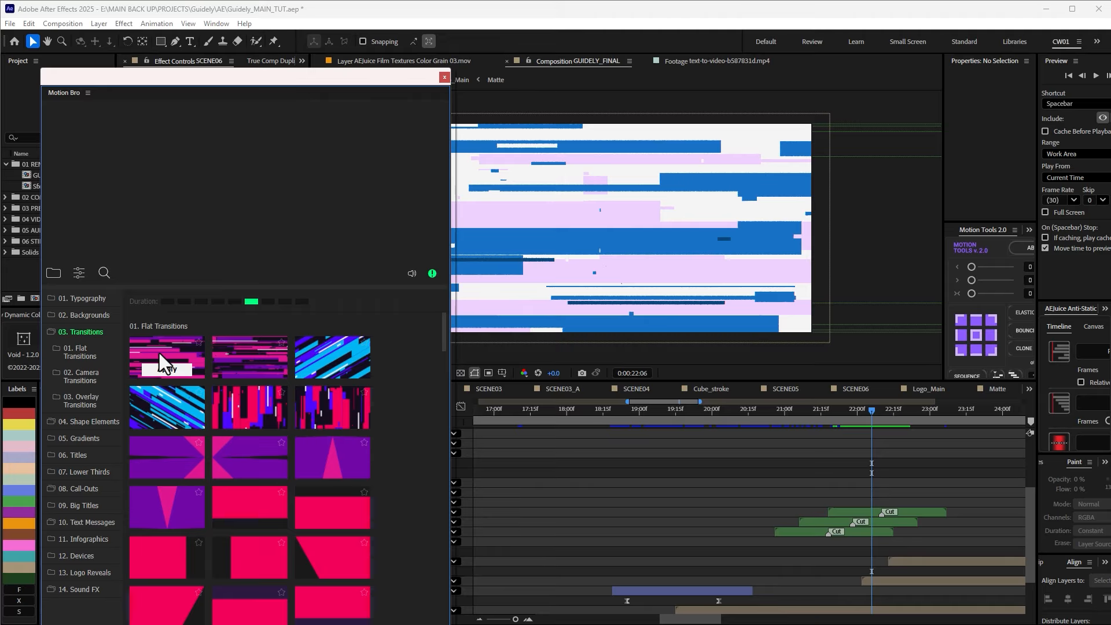
{"action": "mouse_move", "coordinate": [159, 351]}
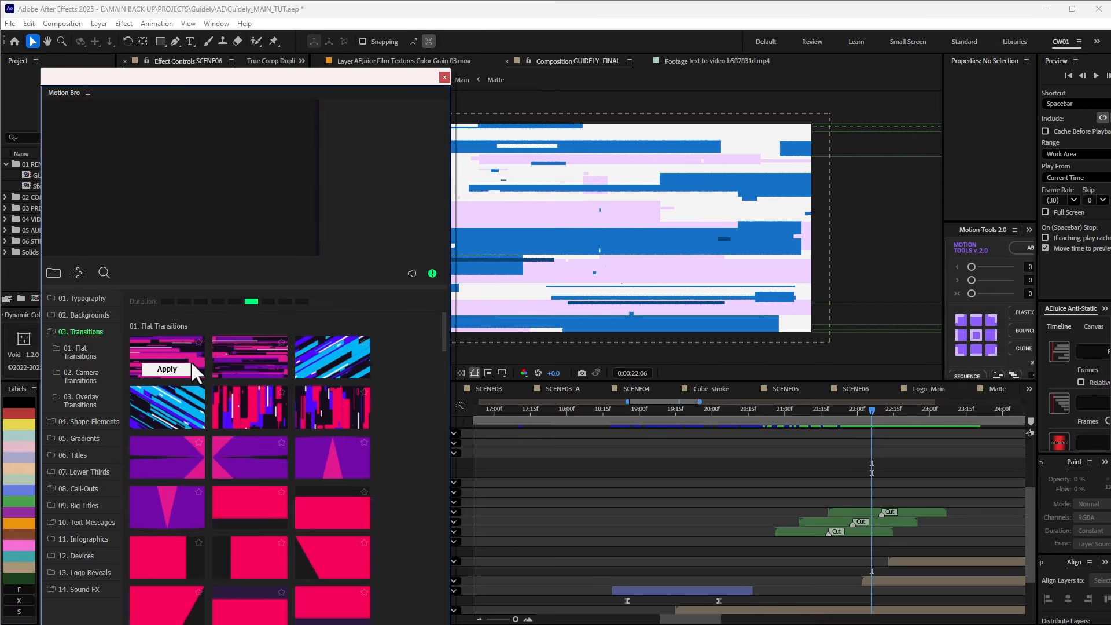
Close Motion Bro and inspect the three staggered Flat_Transition_01 layers and their colour controls, scrubbing to 0:00:22:08
{"action": "left_click", "coordinate": [444, 77]}
{"action": "left_click_drag", "start_coordinate": [772, 410], "coordinate": [853, 408]}
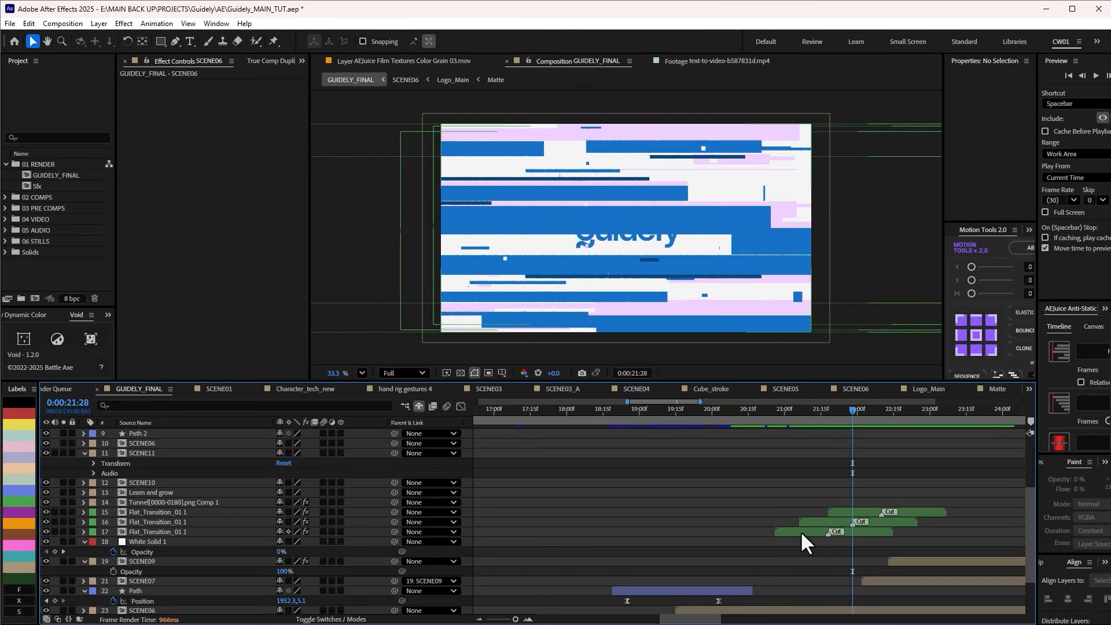
{"action": "left_click", "coordinate": [800, 530]}
{"action": "left_click", "coordinate": [807, 521]}
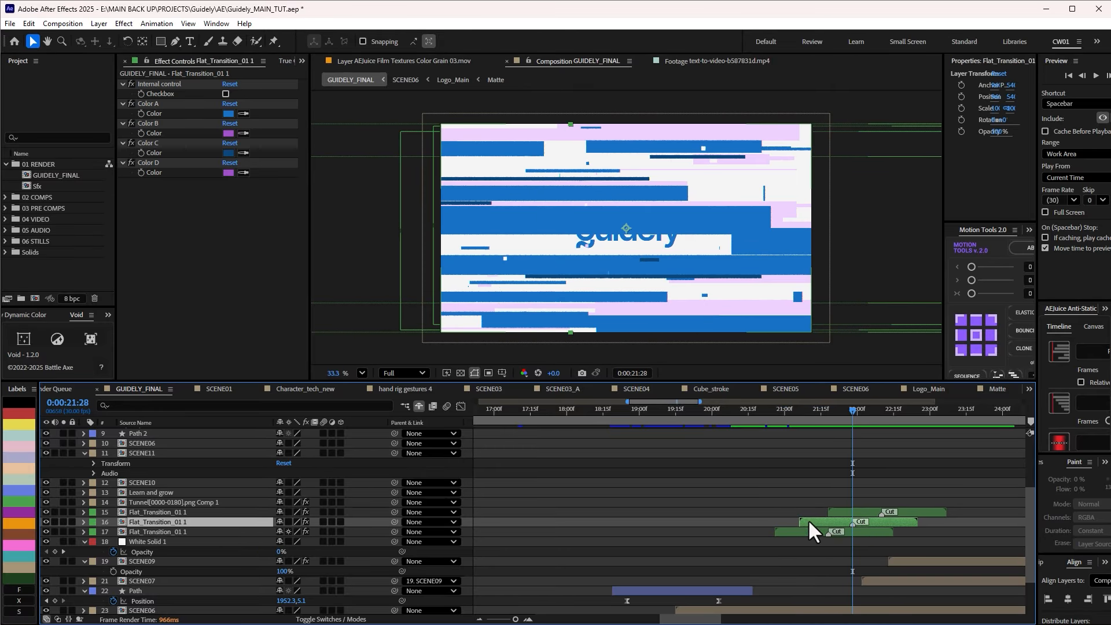
{"action": "left_click", "coordinate": [842, 511]}
{"action": "left_click_drag", "start_coordinate": [794, 410], "coordinate": [876, 406]}
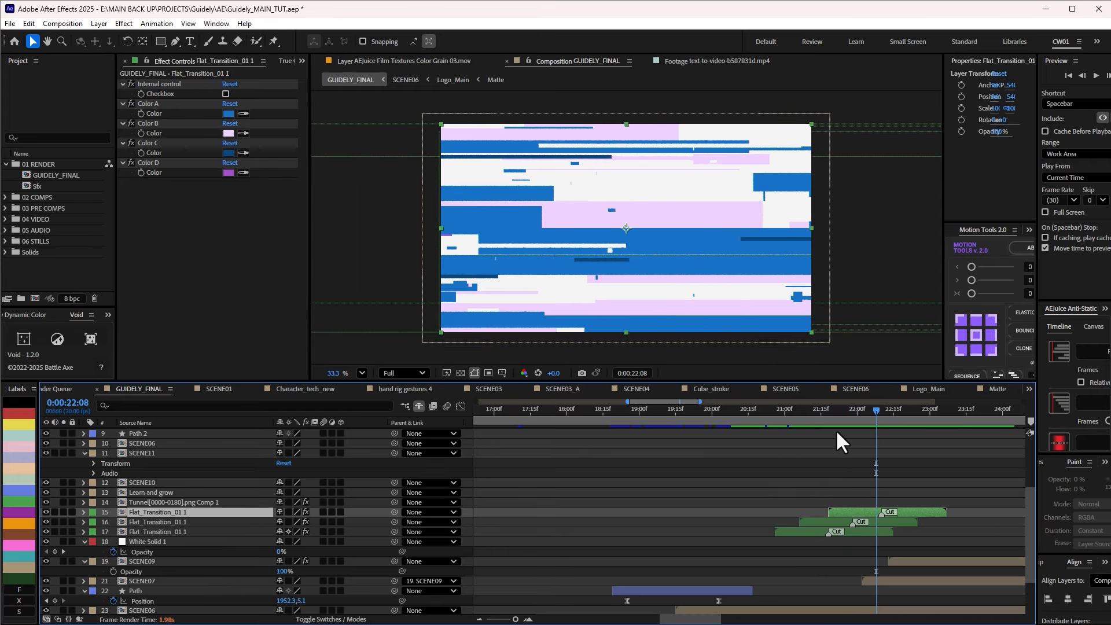
Open the uppermost Flat_Transition_01 precomp and examine the Turbulent Displace effect on its Efx 2 layer while scrubbing
{"action": "scroll", "coordinate": [653, 275], "scroll_direction": "up", "scroll_amount": 2}
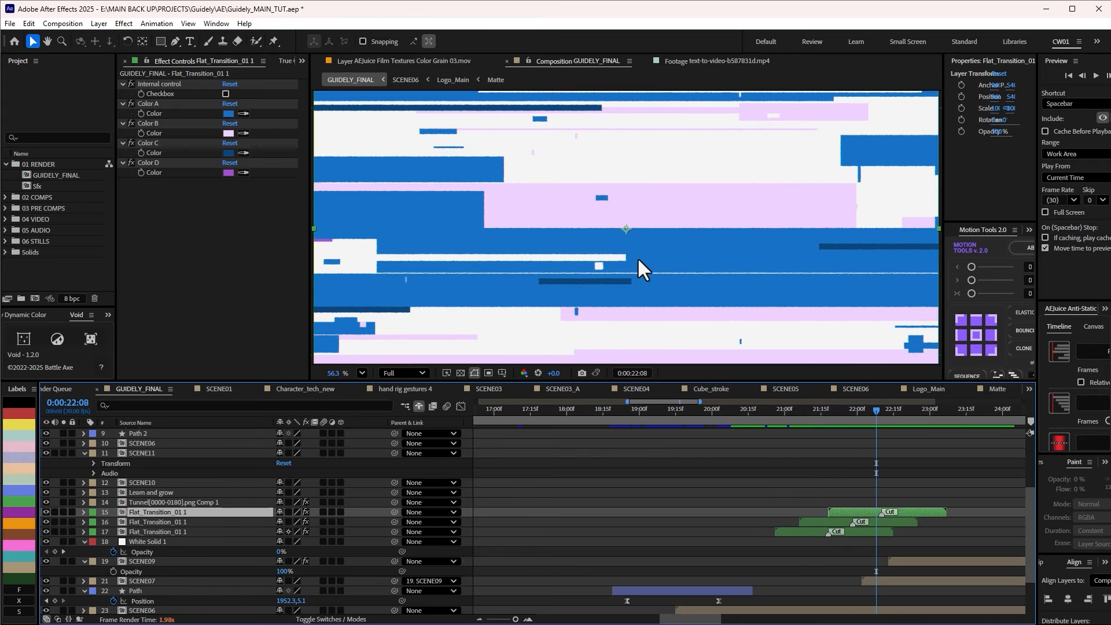
{"action": "left_click", "coordinate": [883, 473]}
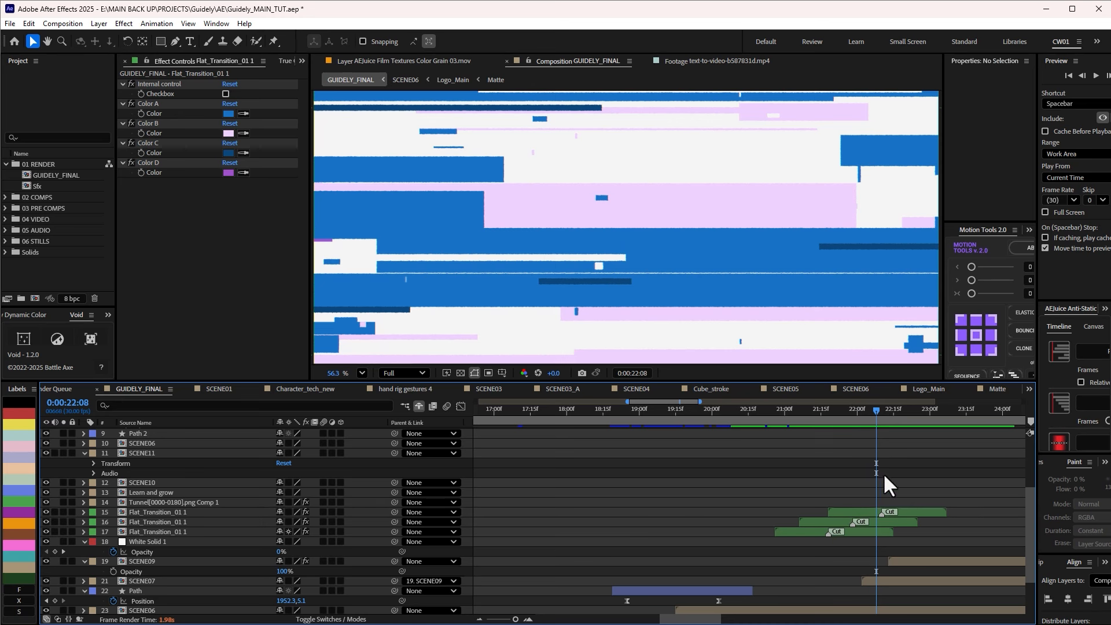
{"action": "double_click", "coordinate": [860, 512]}
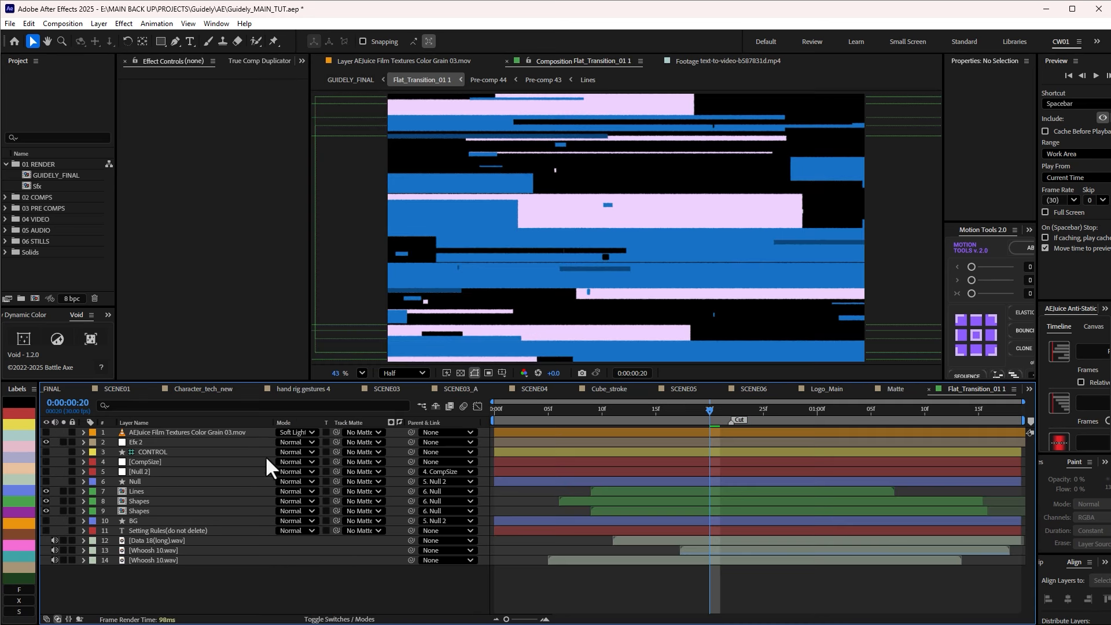
{"action": "left_click", "coordinate": [144, 442]}
{"action": "mouse_move", "coordinate": [624, 412]}
{"action": "left_mouse_down"}
{"action": "mouse_move", "coordinate": [664, 413]}
{"action": "mouse_move", "coordinate": [635, 415]}
{"action": "left_mouse_up"}
{"action": "mouse_move", "coordinate": [828, 411]}
{"action": "left_mouse_down"}
{"action": "mouse_move", "coordinate": [727, 416]}
{"action": "mouse_move", "coordinate": [829, 429]}
{"action": "left_mouse_up"}
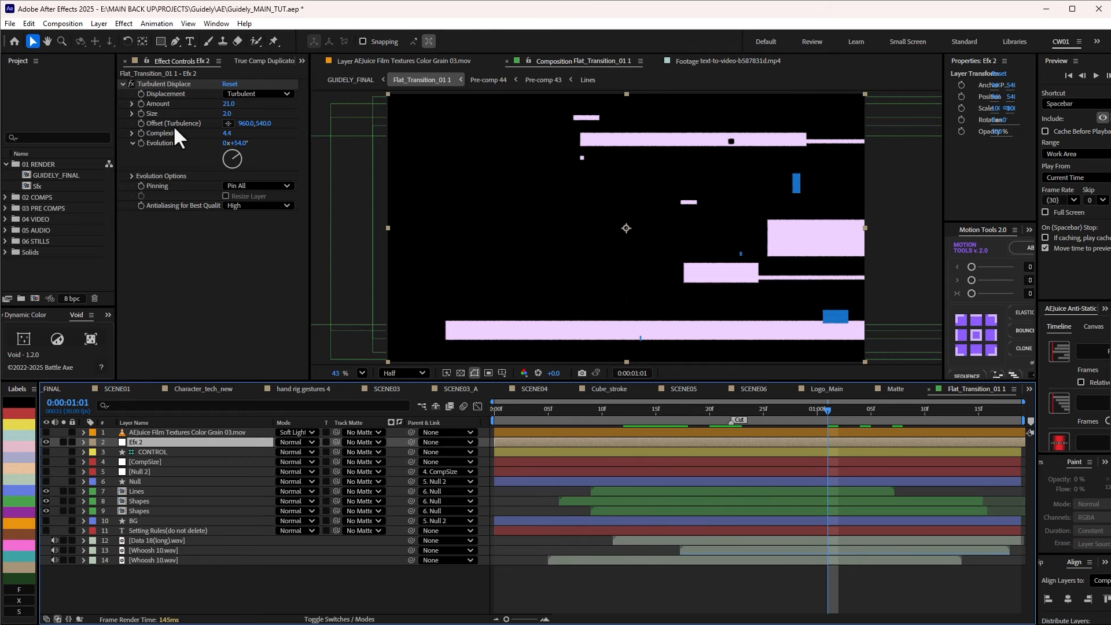
Return to GUIDELY_FINAL and scrub through the full transition from the logo to the Plain language scene at 0:00:22:20
{"action": "key", "text": "shift+Escape"}
{"action": "left_click_drag", "start_coordinate": [877, 422], "coordinate": [793, 421]}
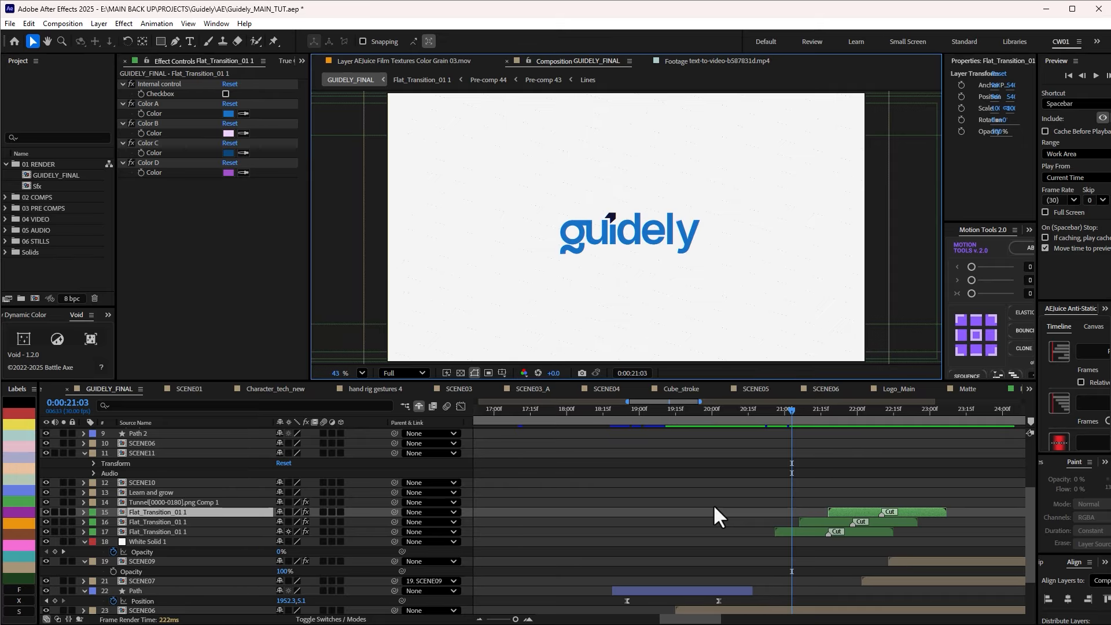
{"action": "left_click_drag", "start_coordinate": [775, 408], "coordinate": [910, 455]}
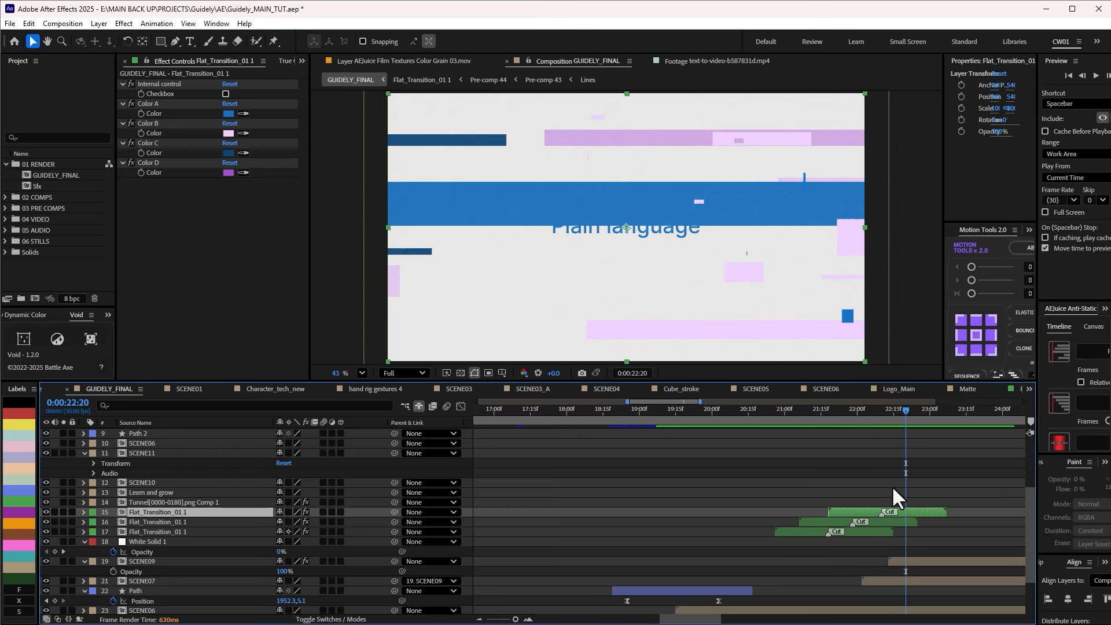
Open AEJuice Pack Manager 4 over the GUIDELY_FINAL composition and place its window clear of the timeline layers
{"action": "scroll", "coordinate": [855, 496], "scroll_direction": "right", "scroll_amount": 3}
{"action": "scroll", "coordinate": [822, 457], "scroll_direction": "down", "scroll_amount": 3}
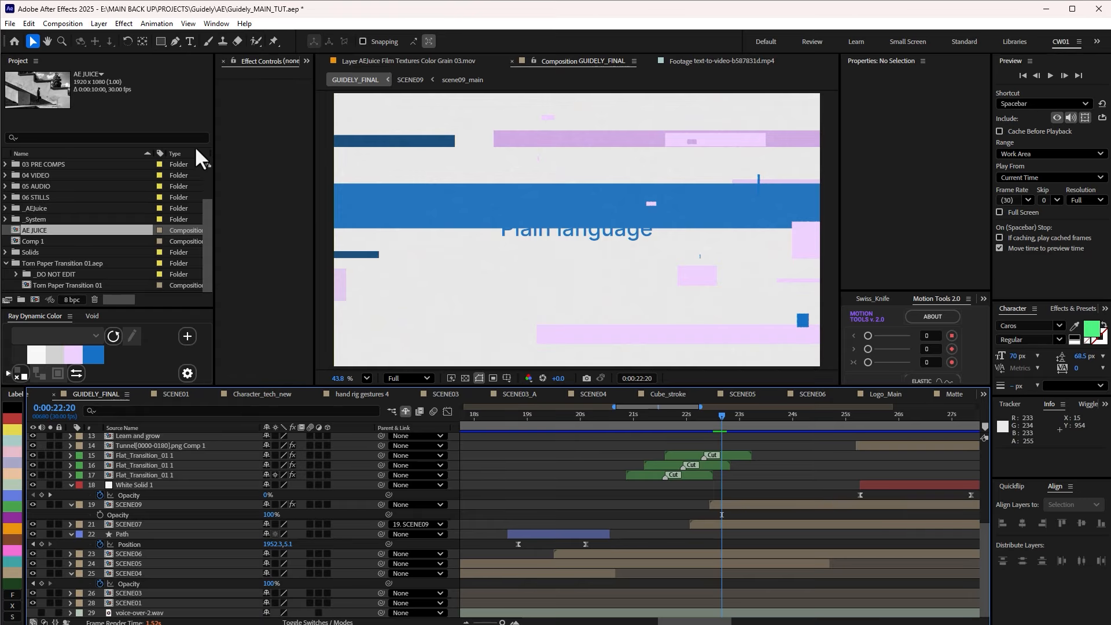
{"action": "left_click", "coordinate": [216, 23]}
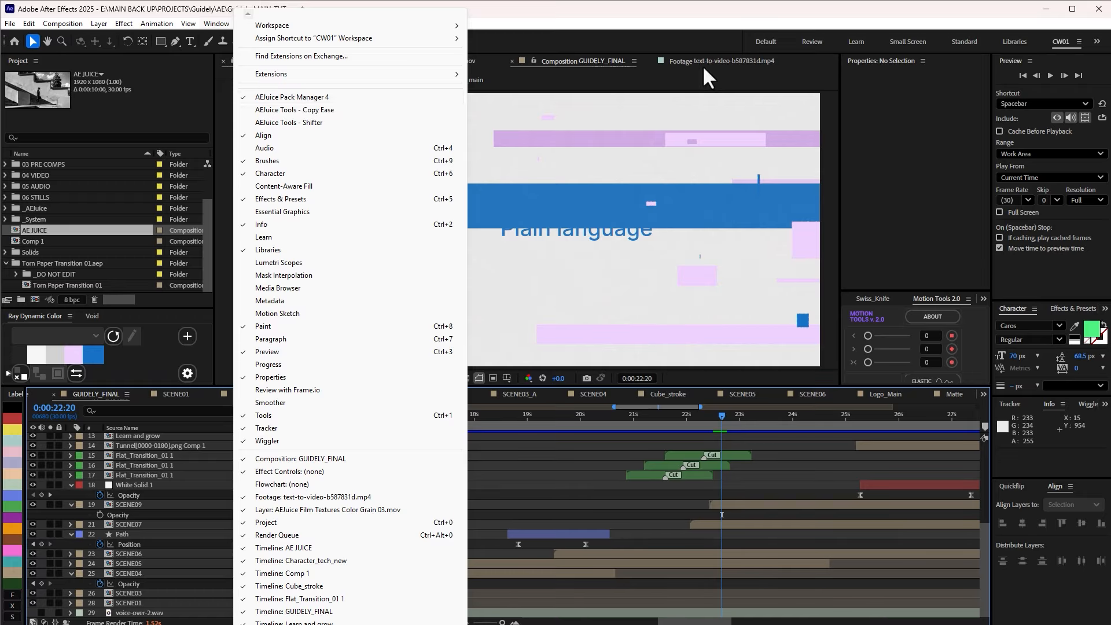
{"action": "left_click", "coordinate": [292, 97]}
{"action": "mouse_move", "coordinate": [224, 76]}
{"action": "left_mouse_down"}
{"action": "mouse_move", "coordinate": [253, 60]}
{"action": "mouse_move", "coordinate": [243, 68]}
{"action": "left_mouse_up"}
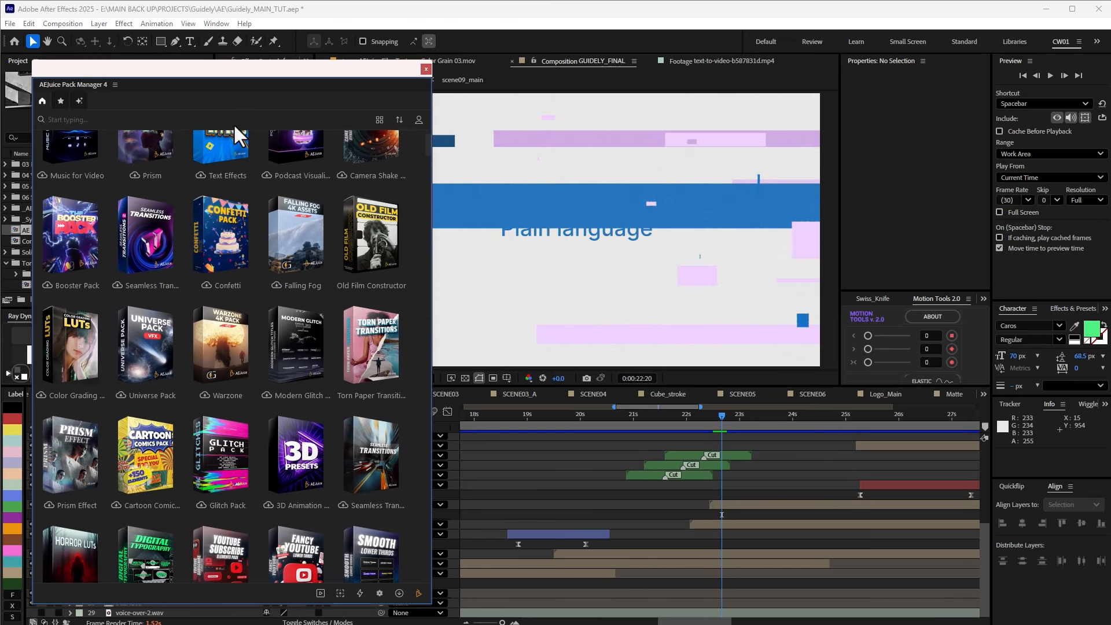
Collapse the purchased packs and look through the free packs, previewing the Google Material Icons pack
{"action": "mouse_move", "coordinate": [257, 250]}
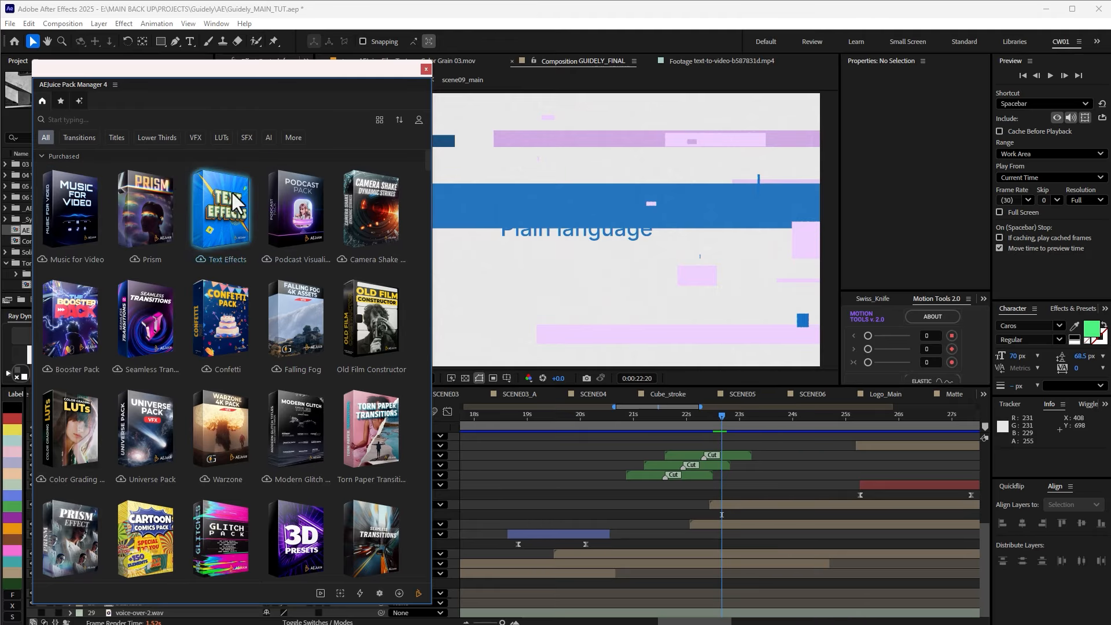
{"action": "left_click", "coordinate": [40, 157]}
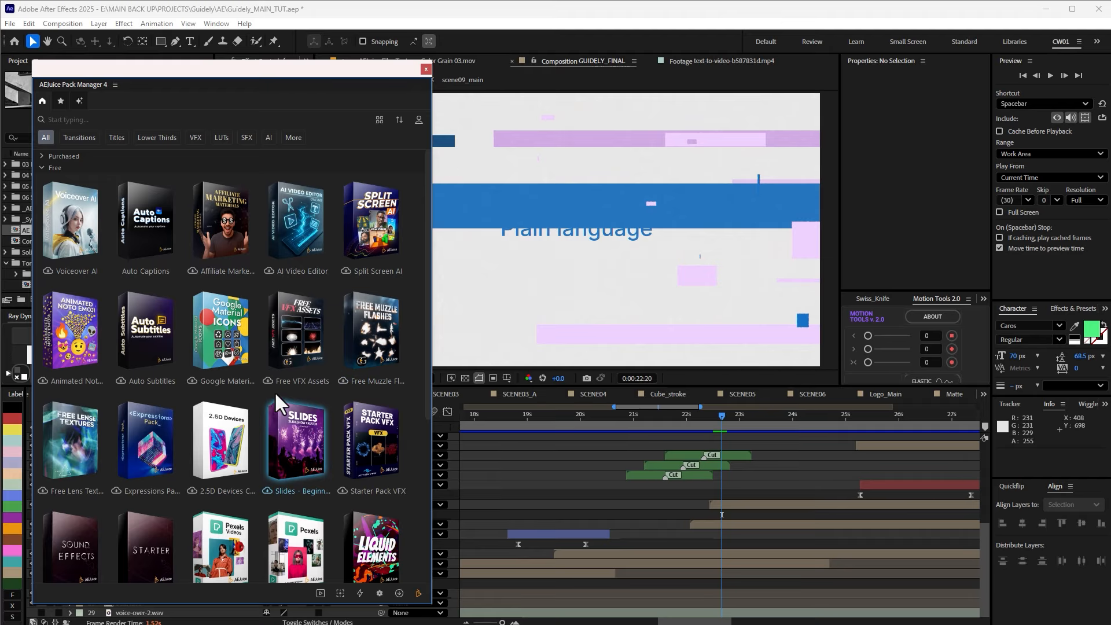
{"action": "mouse_move", "coordinate": [306, 339]}
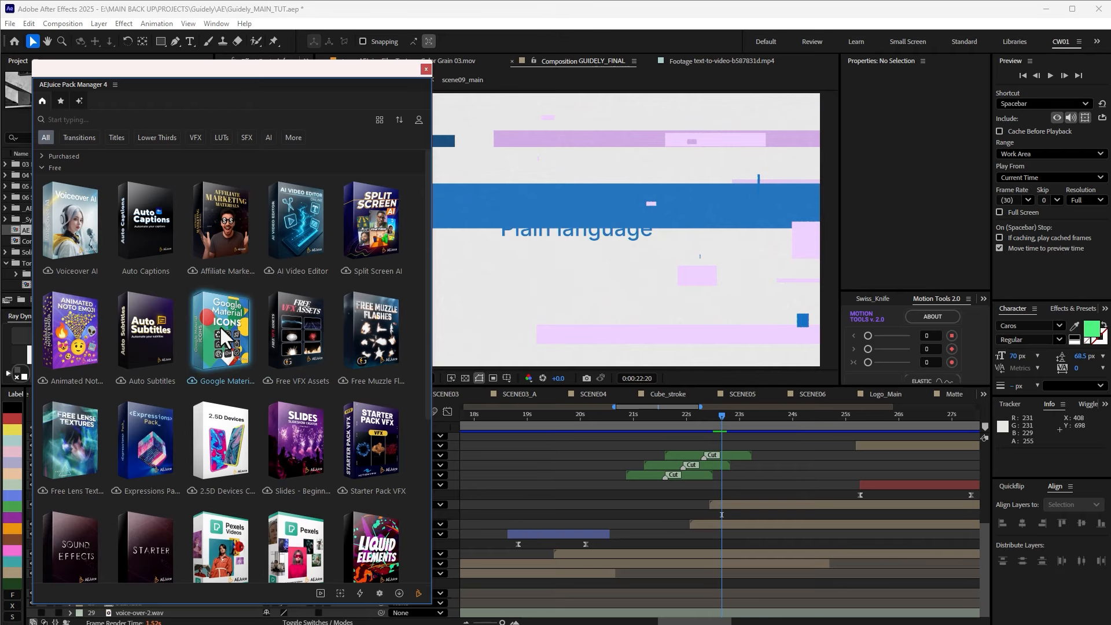
{"action": "mouse_move", "coordinate": [220, 327]}
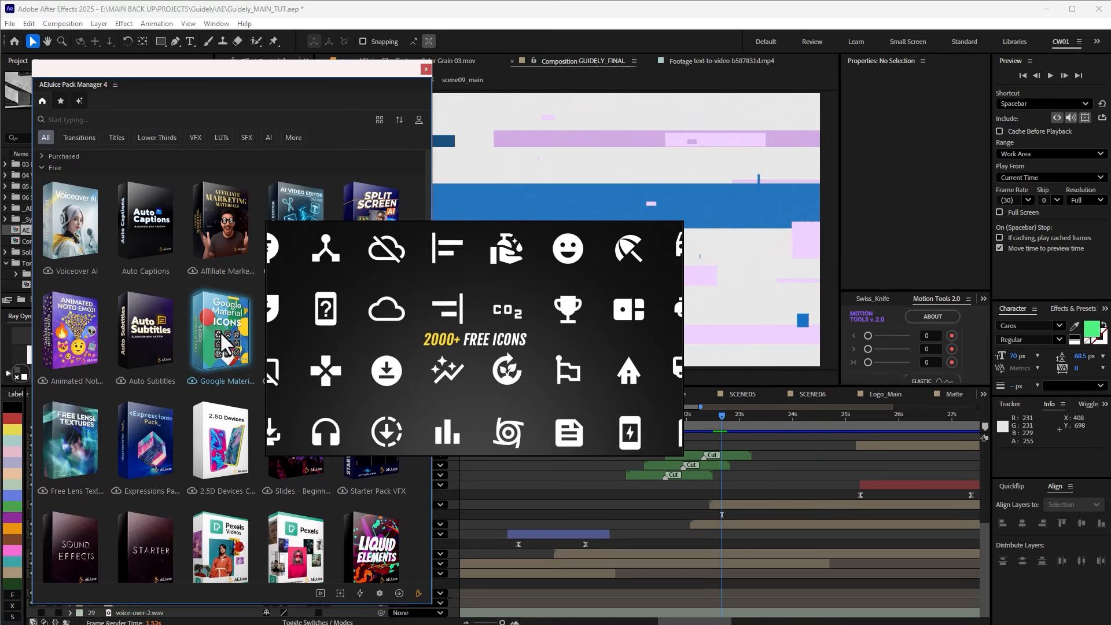
{"action": "mouse_move", "coordinate": [219, 221]}
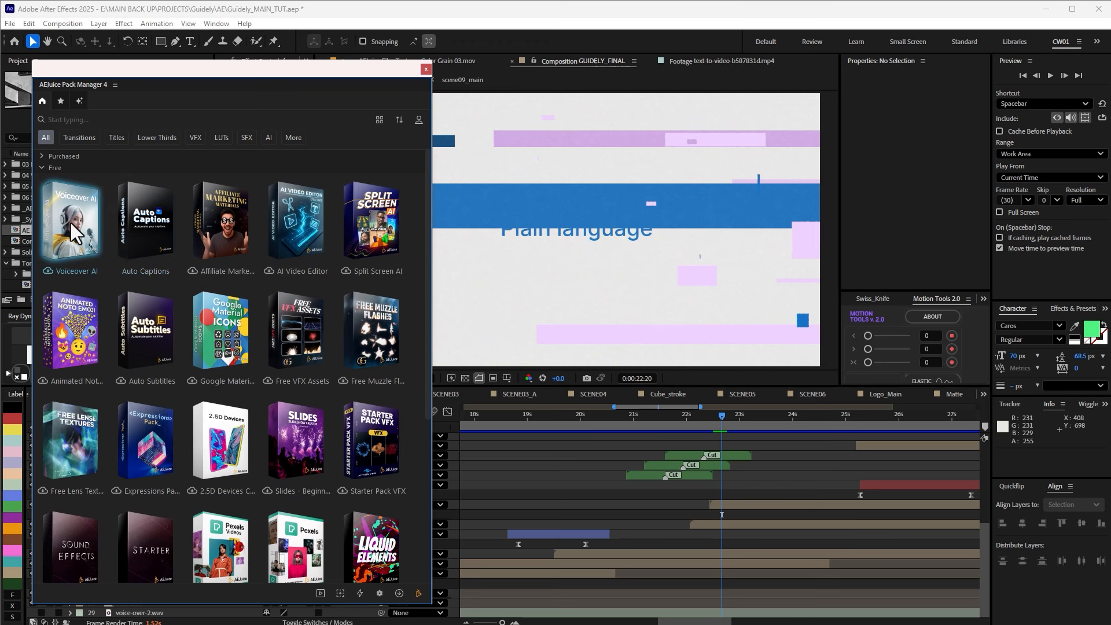
{"action": "scroll", "coordinate": [161, 278], "scroll_direction": "down", "scroll_amount": 3}
{"action": "scroll", "coordinate": [174, 289], "scroll_direction": "up", "scroll_amount": 3}
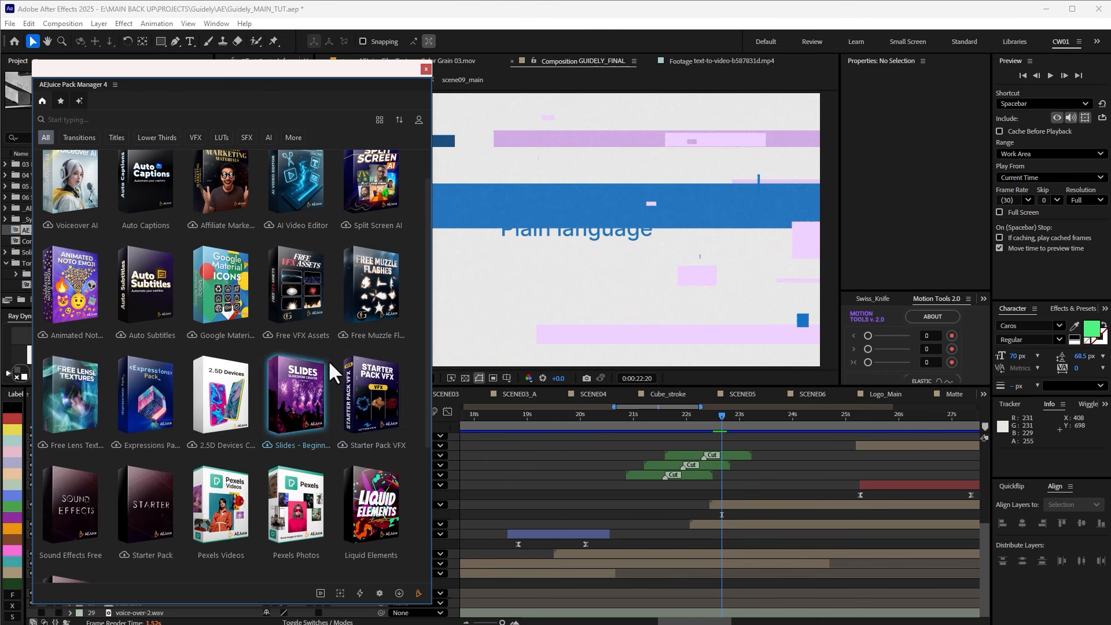
Show the purchased packs again and browse through the available transition, glitch and title packs
{"action": "scroll", "coordinate": [328, 344], "scroll_direction": "up", "scroll_amount": 1}
{"action": "scroll", "coordinate": [248, 265], "scroll_direction": "down", "scroll_amount": 10}
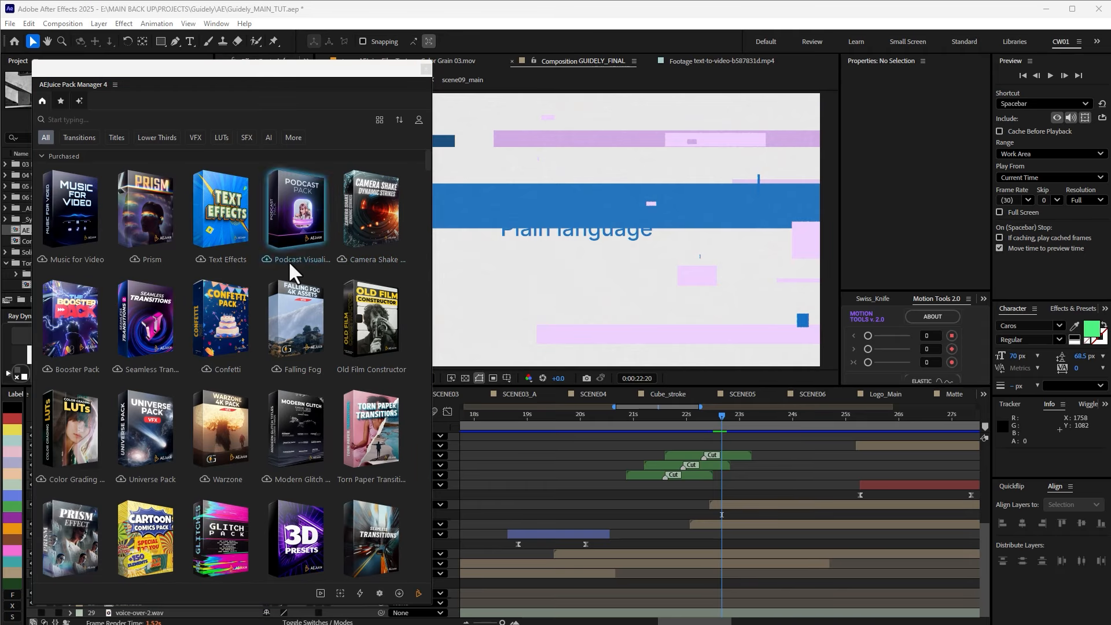
{"action": "scroll", "coordinate": [313, 330], "scroll_direction": "down", "scroll_amount": 2}
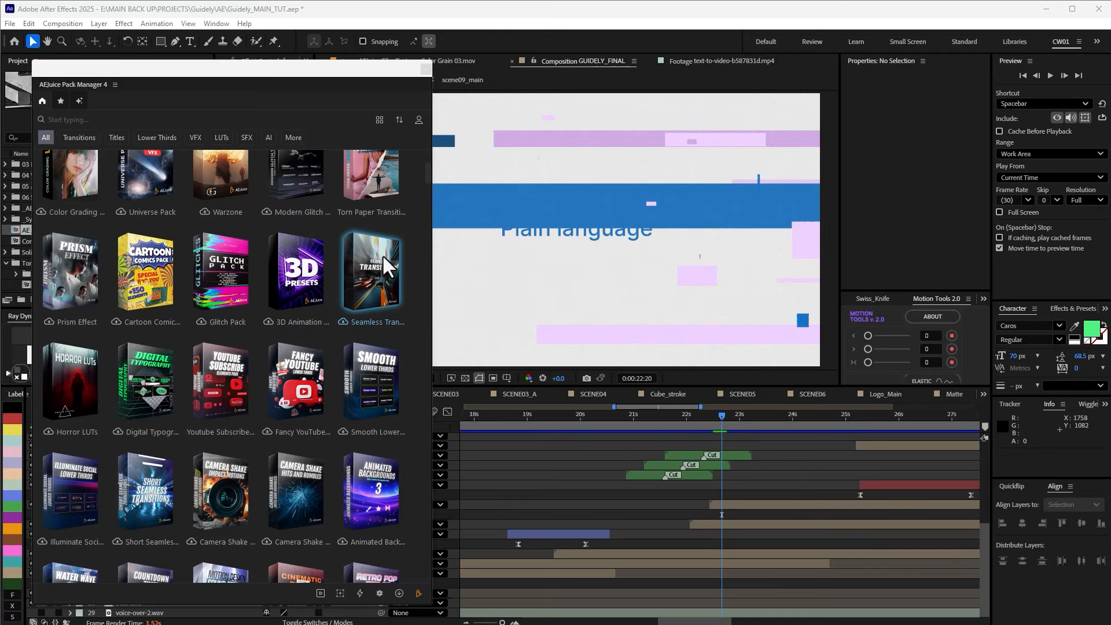
{"action": "scroll", "coordinate": [394, 252], "scroll_direction": "up", "scroll_amount": 3}
{"action": "scroll", "coordinate": [384, 265], "scroll_direction": "up", "scroll_amount": 2}
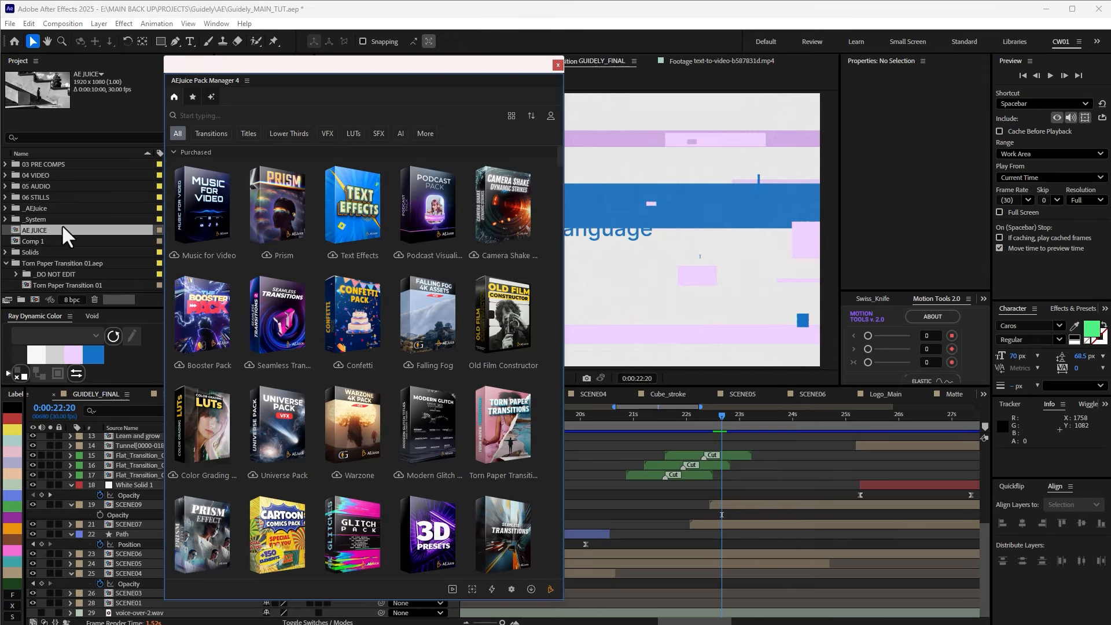
Open the AE JUICE composition, uncover its viewer and timeline, and scrub to the kayak photo at 0:00:04:20
{"action": "double_click", "coordinate": [35, 231]}
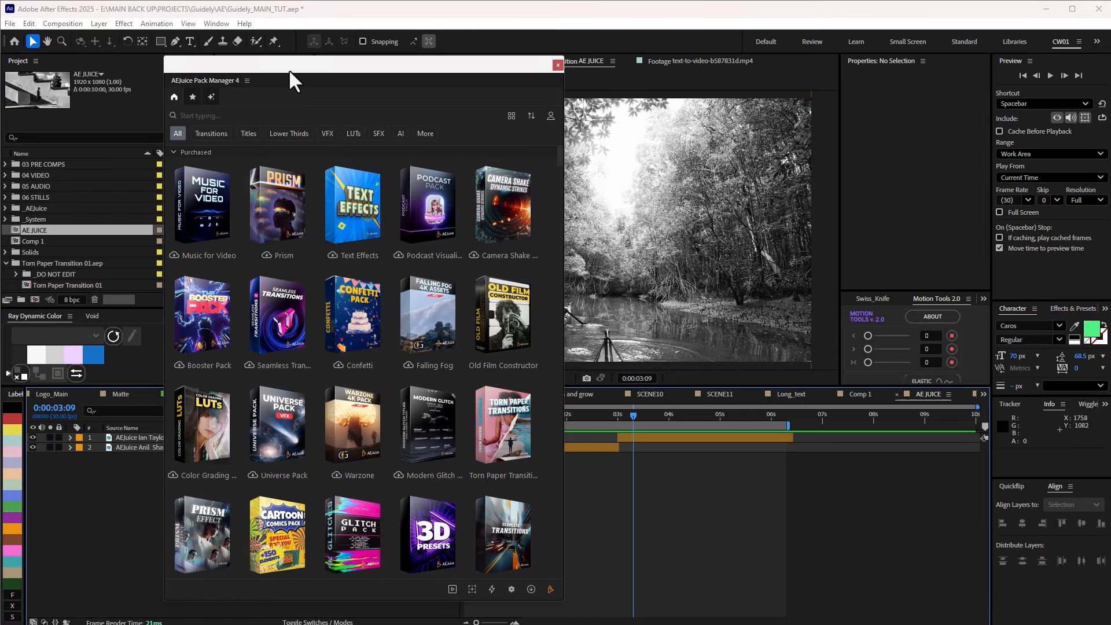
{"action": "left_click_drag", "start_coordinate": [289, 68], "coordinate": [130, 76]}
{"action": "left_click_drag", "start_coordinate": [309, 86], "coordinate": [228, 116]}
{"action": "left_click_drag", "start_coordinate": [576, 415], "coordinate": [703, 423]}
{"action": "left_click_drag", "start_coordinate": [278, 119], "coordinate": [270, 92]}
Collapse the purchased packs, open the free Pexels Videos pack and browse its stock footage
{"action": "left_click", "coordinate": [41, 158]}
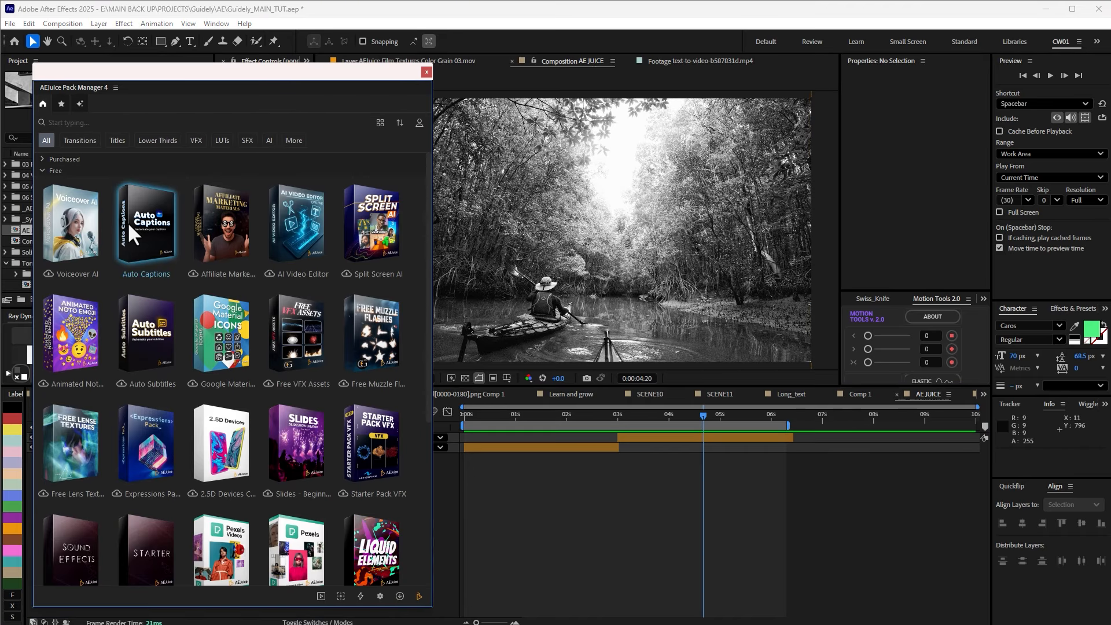
{"action": "scroll", "coordinate": [278, 359], "scroll_direction": "down", "scroll_amount": 3}
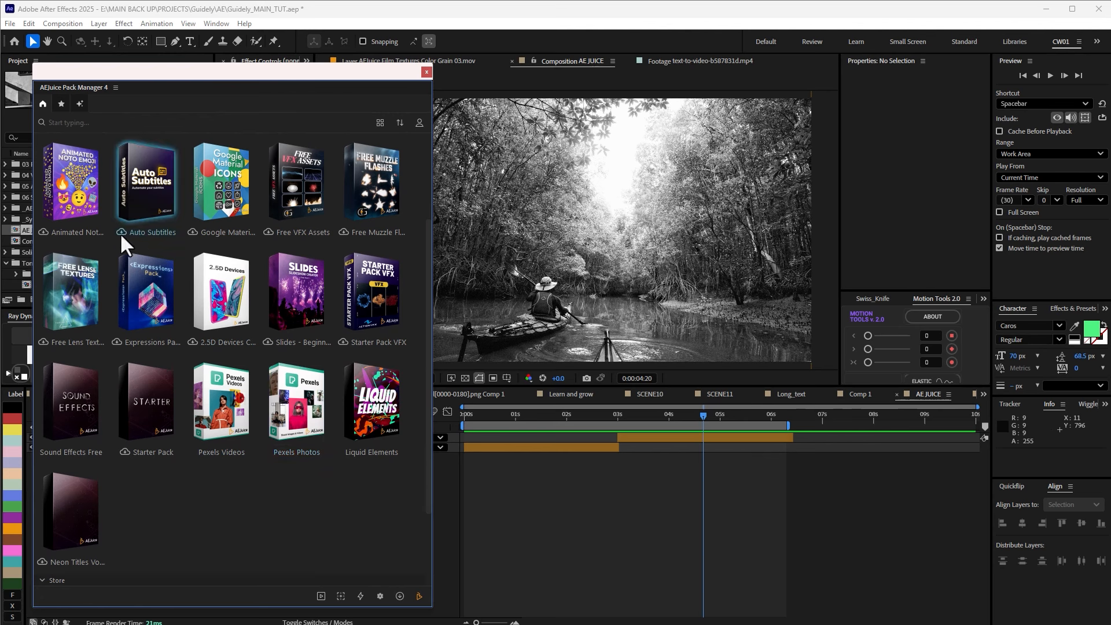
{"action": "left_click", "coordinate": [219, 405]}
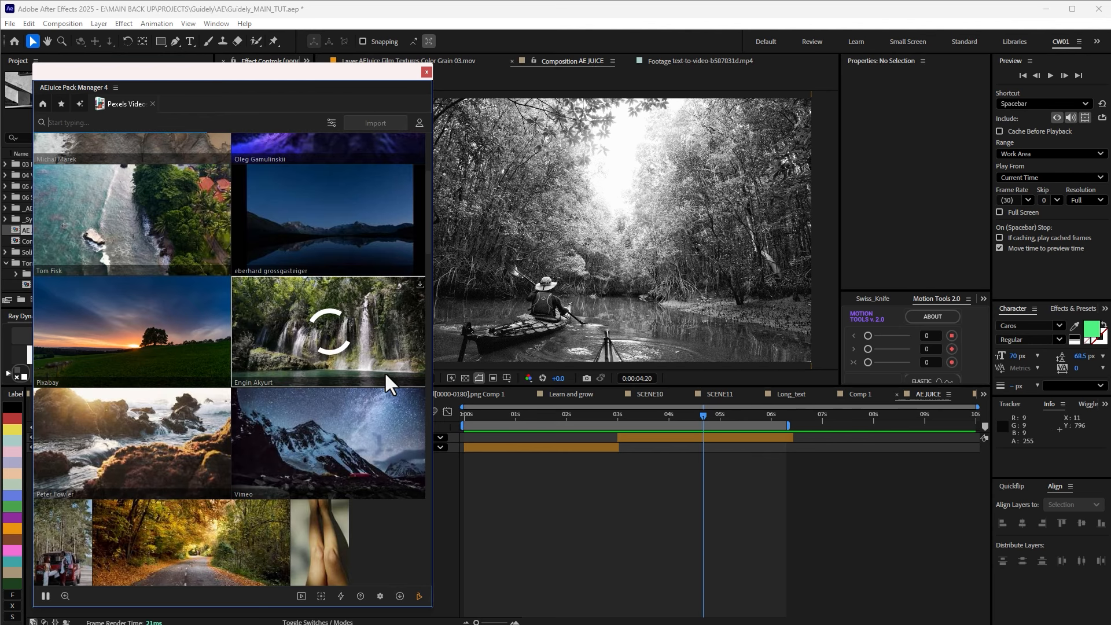
{"action": "scroll", "coordinate": [336, 399], "scroll_direction": "down", "scroll_amount": 4}
{"action": "scroll", "coordinate": [322, 417], "scroll_direction": "up", "scroll_amount": 7}
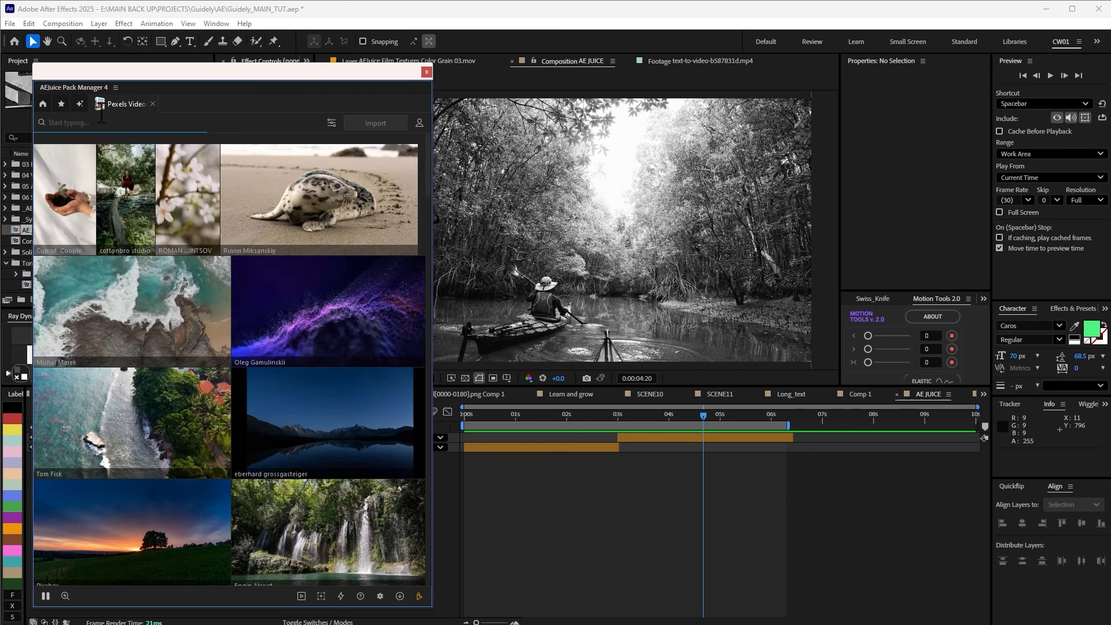
Open the Pexels Photos pack, browse its images and move the composition time to 0:00:02:16 to compare the staircase photo
{"action": "left_click", "coordinate": [44, 104]}
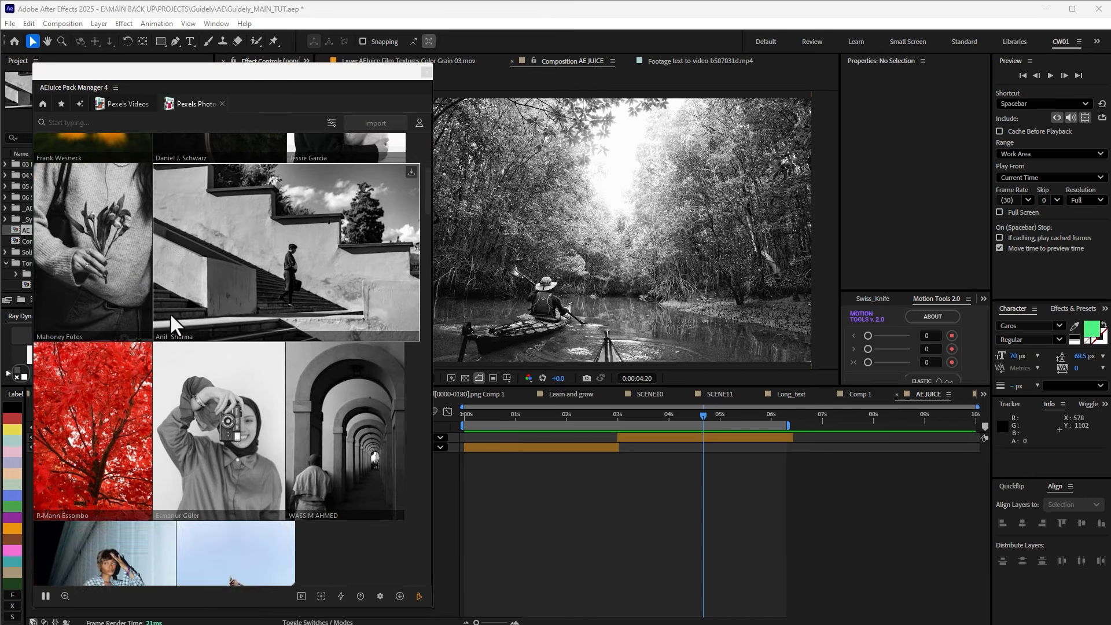
{"action": "left_click", "coordinate": [604, 415]}
{"action": "left_click", "coordinate": [596, 414]}
{"action": "scroll", "coordinate": [211, 355], "scroll_direction": "down", "scroll_amount": 6}
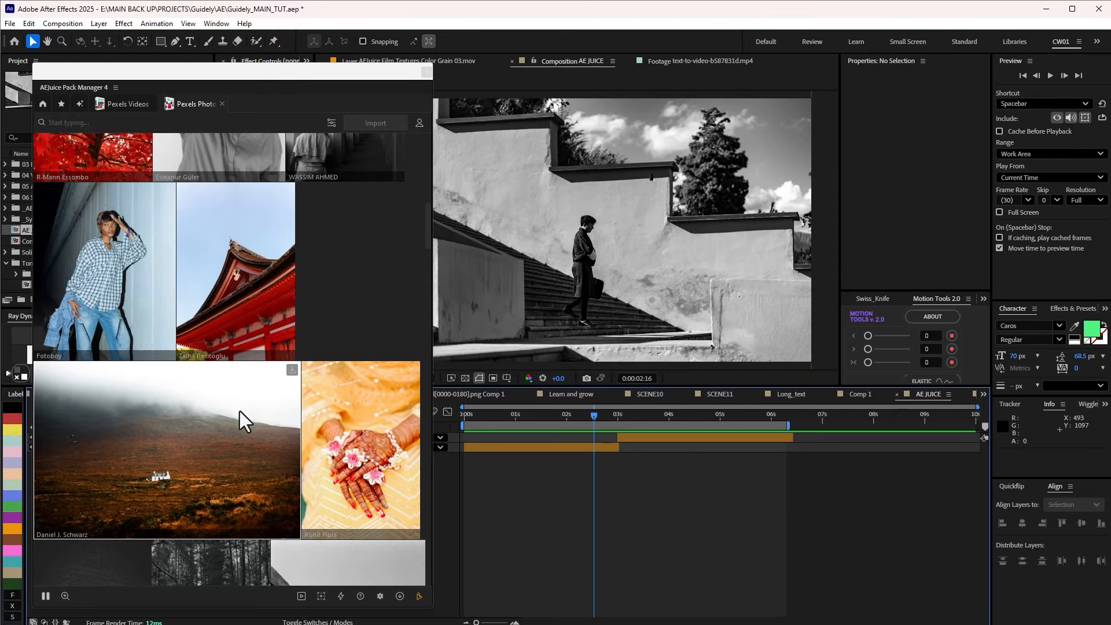
{"action": "left_click_drag", "start_coordinate": [240, 74], "coordinate": [359, 107]}
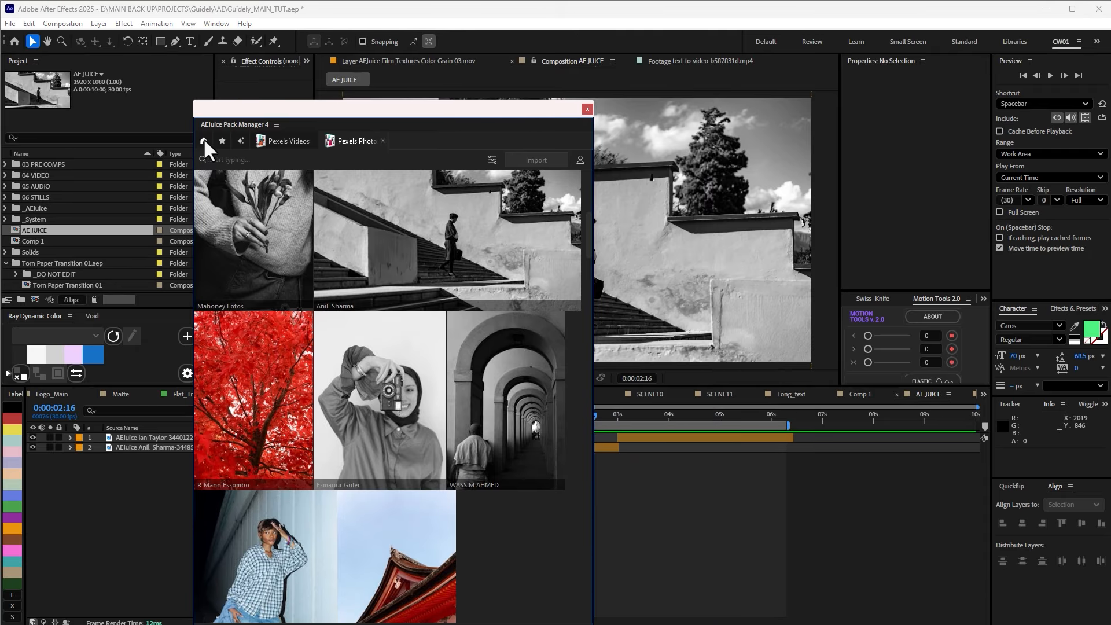
Return to the pack list, collapse Free and expand Purchased to find Torn Paper Transitions, and narrow the Pack Manager window
{"action": "left_click", "coordinate": [203, 139]}
{"action": "scroll", "coordinate": [532, 332], "scroll_direction": "down", "scroll_amount": 3}
{"action": "scroll", "coordinate": [531, 342], "scroll_direction": "up", "scroll_amount": 3}
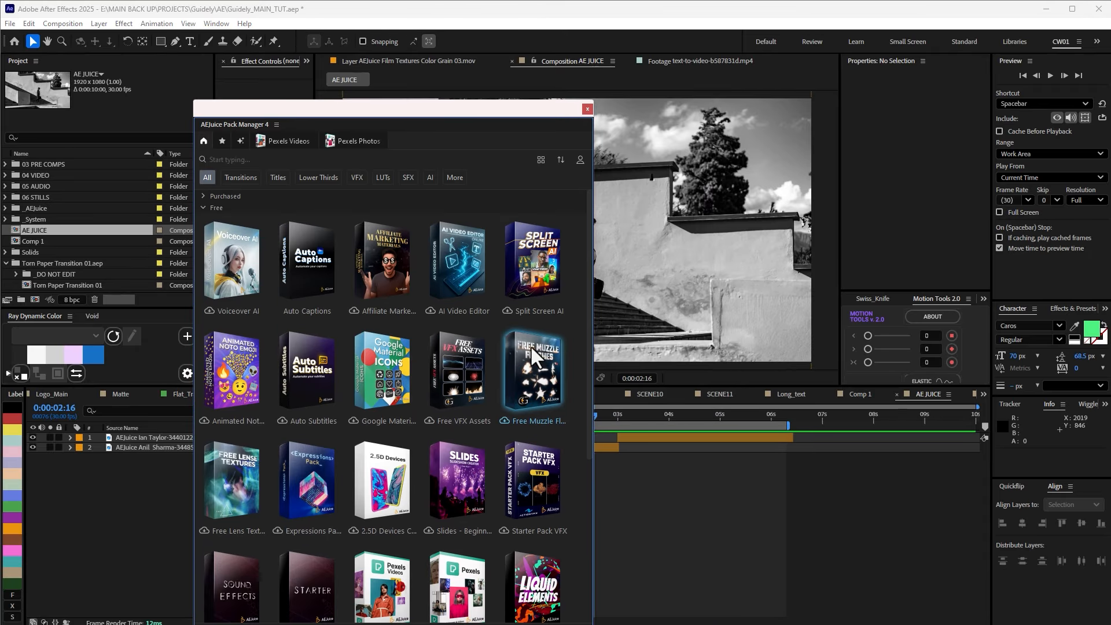
{"action": "left_click", "coordinate": [205, 207]}
{"action": "left_click", "coordinate": [203, 195]}
{"action": "scroll", "coordinate": [529, 438], "scroll_direction": "down", "scroll_amount": 2}
{"action": "scroll", "coordinate": [528, 438], "scroll_direction": "down", "scroll_amount": 1}
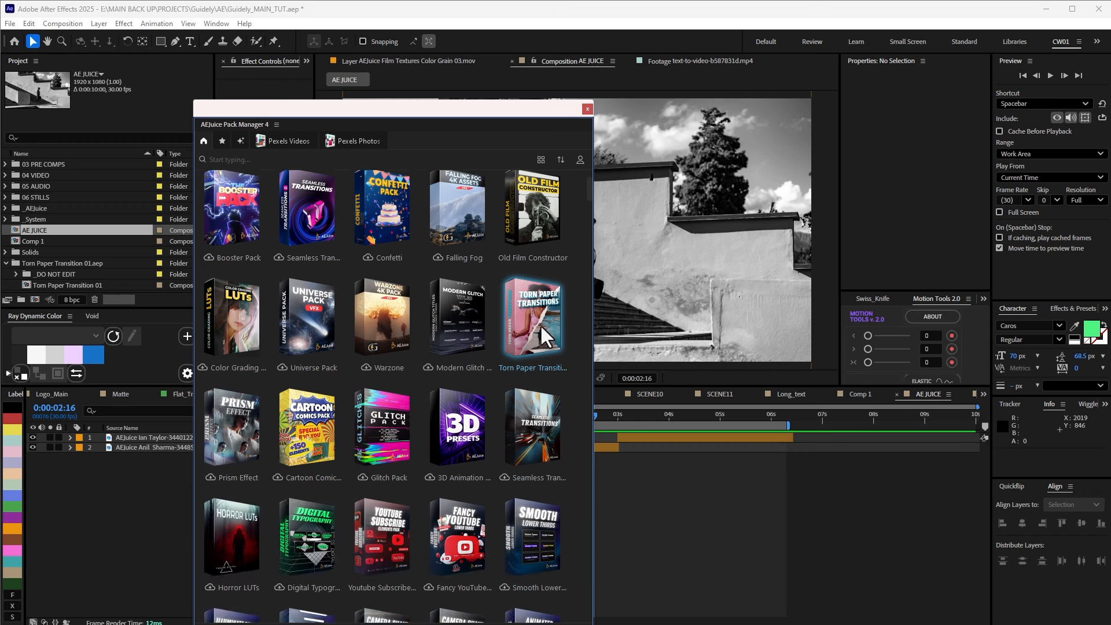
{"action": "left_click_drag", "start_coordinate": [567, 110], "coordinate": [238, 68]}
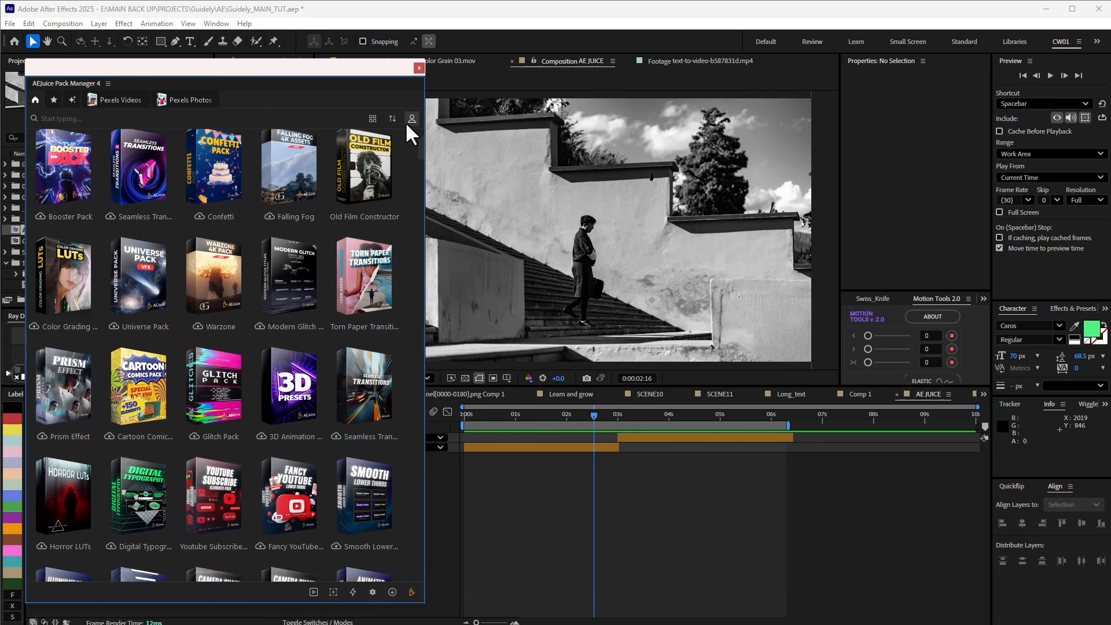
{"action": "left_click_drag", "start_coordinate": [428, 143], "coordinate": [319, 142]}
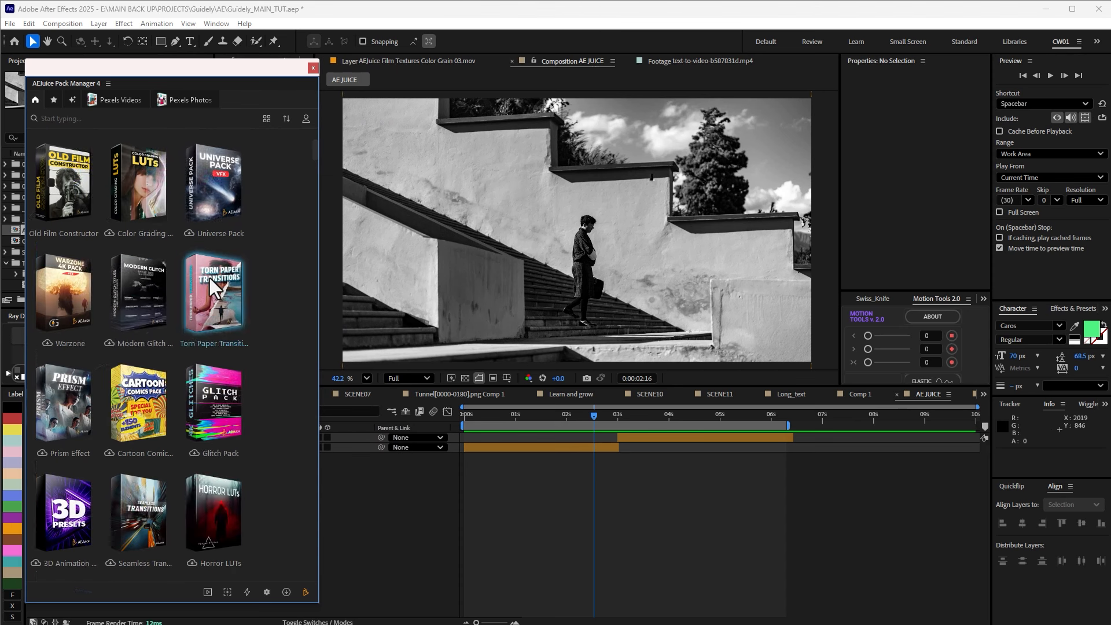
Apply Torn Paper Transition 01 between the two photo layers and extend the kayak photo layer to about 0:00:04:20
{"action": "left_click", "coordinate": [211, 279]}
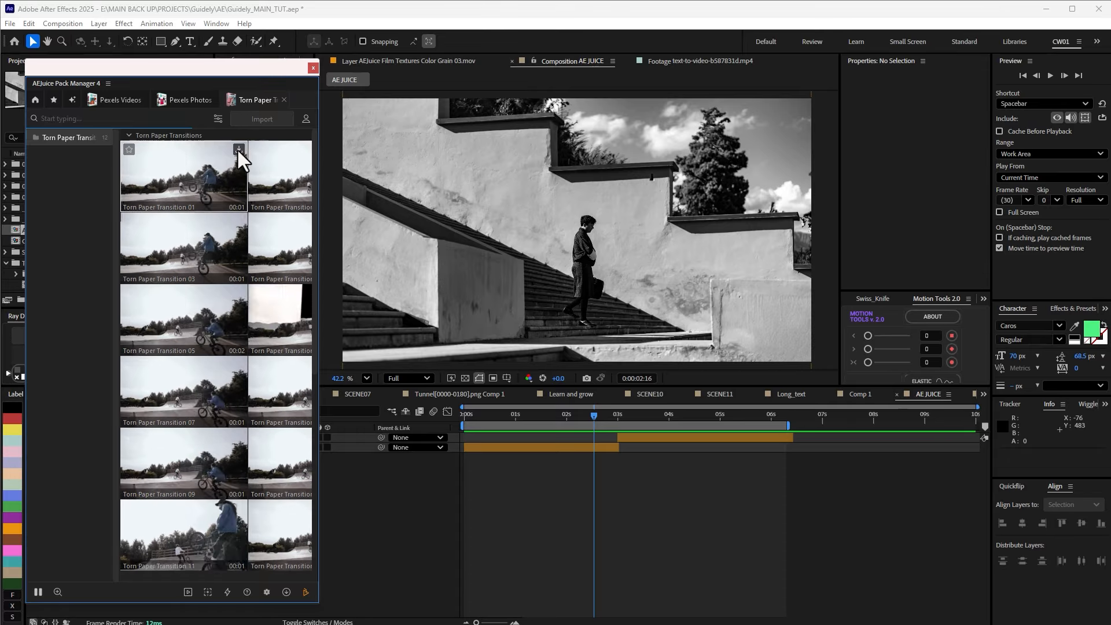
{"action": "double_click", "coordinate": [240, 185]}
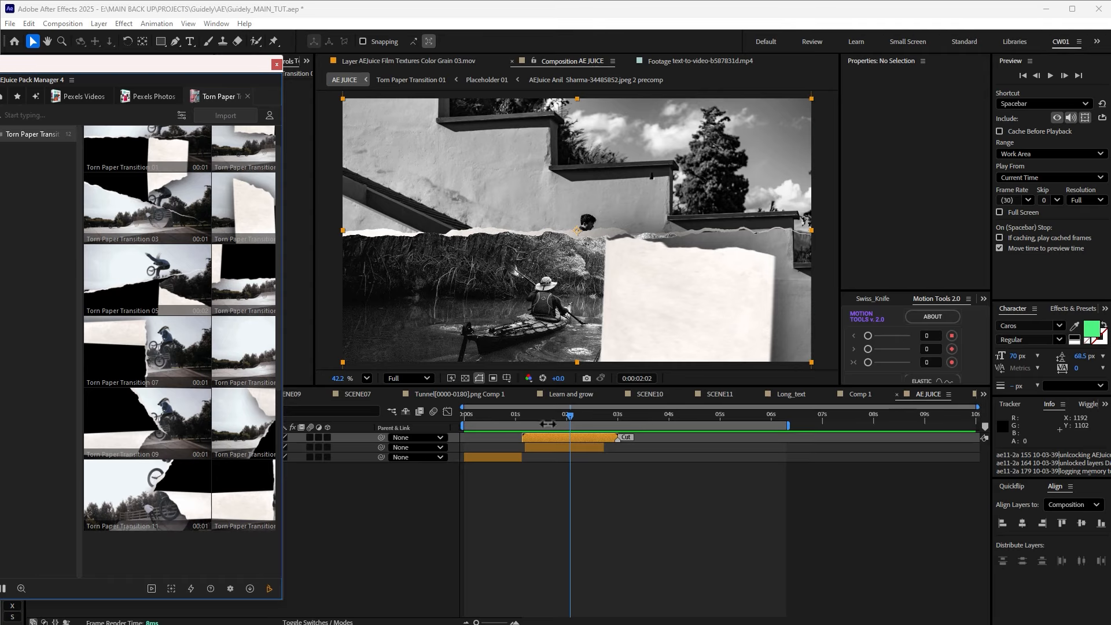
{"action": "left_click_drag", "start_coordinate": [561, 416], "coordinate": [702, 449]}
{"action": "left_click_drag", "start_coordinate": [209, 65], "coordinate": [1019, 71]}
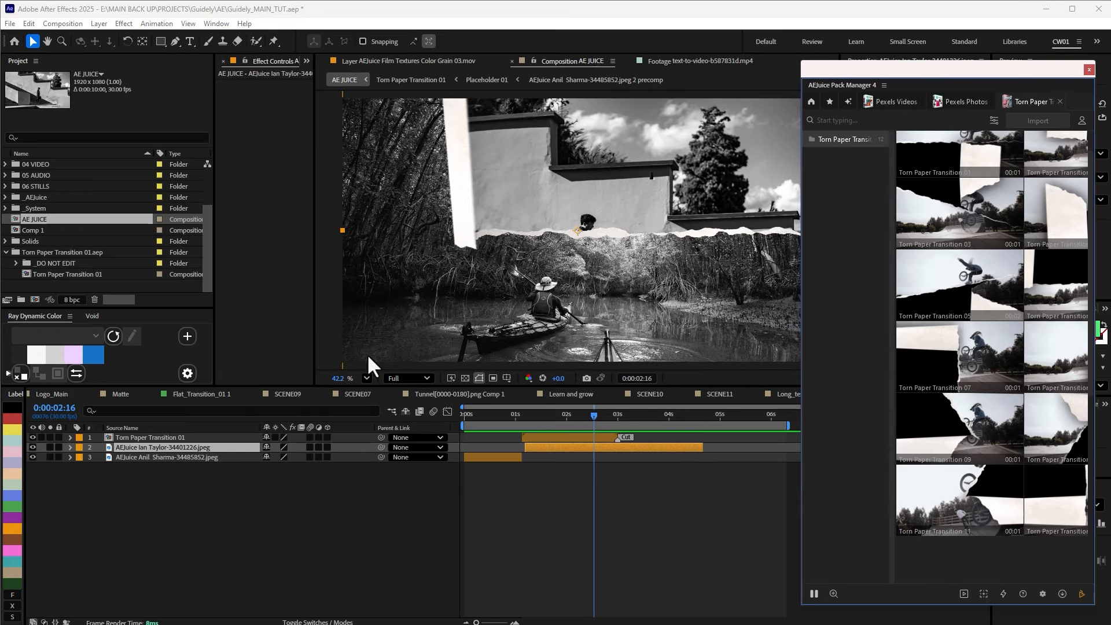
Give both photo layers in the AE JUICE composition the pink label colour
{"action": "left_click", "coordinate": [122, 457], "text": "shift"}
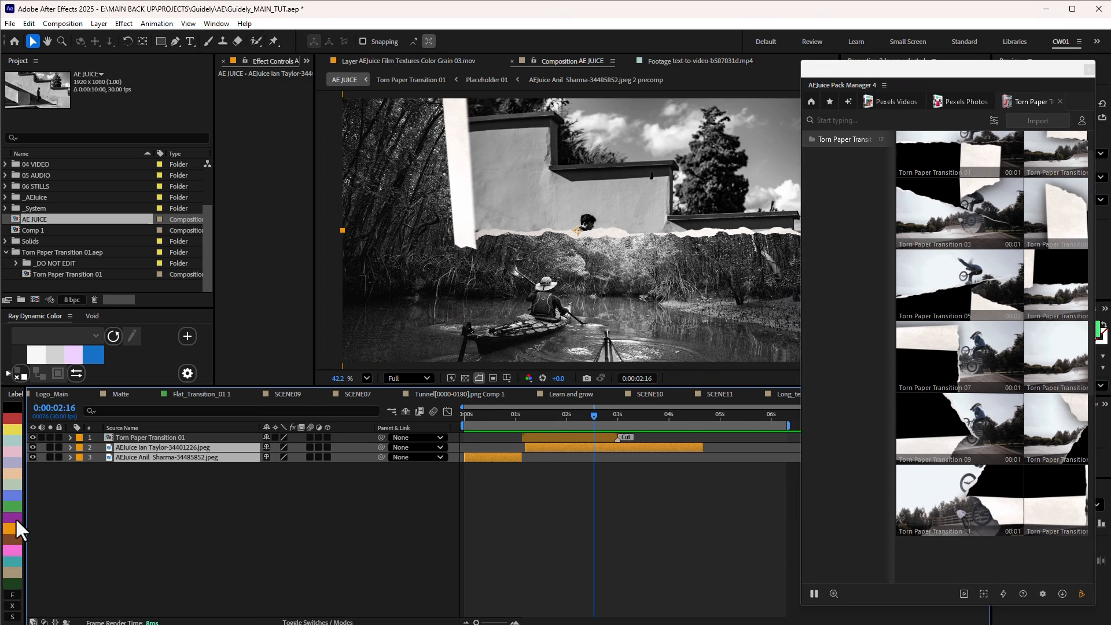
{"action": "left_click", "coordinate": [12, 550]}
{"action": "left_click", "coordinate": [430, 508]}
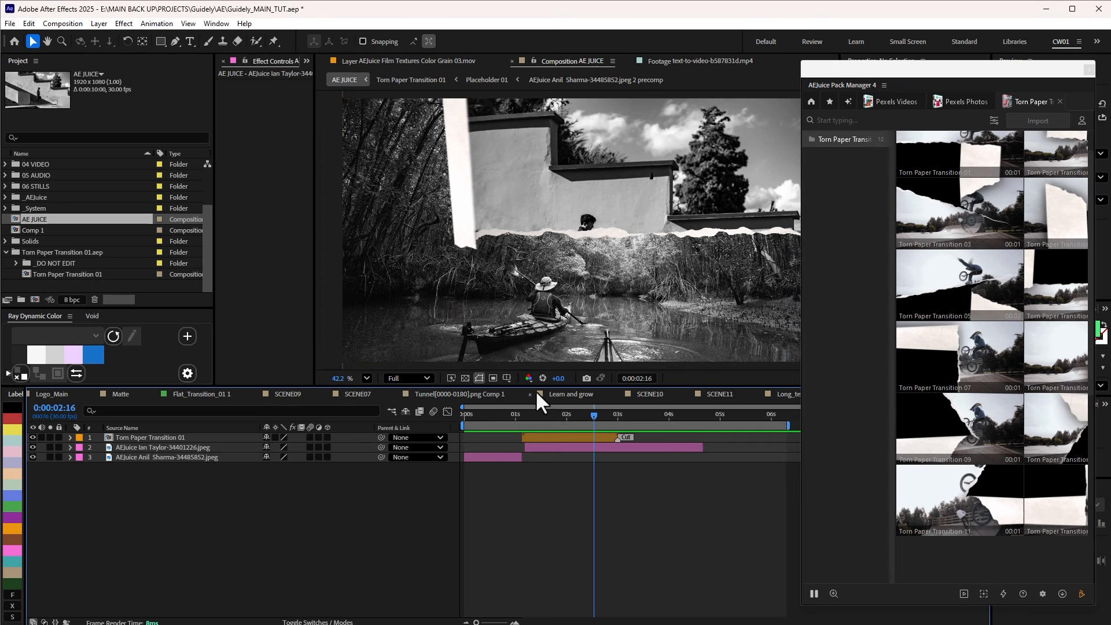
Extend the staircase photo layer's out point to 0:00:01:07 and scrub the torn paper transition to 0:00:02:19
{"action": "left_click_drag", "start_coordinate": [508, 421], "coordinate": [533, 418]}
{"action": "left_click_drag", "start_coordinate": [524, 458], "coordinate": [528, 457]}
{"action": "left_click_drag", "start_coordinate": [533, 418], "coordinate": [599, 422]}
Return the Pack Manager to its pack list, reposition its window and widen the panel column beside the composition viewer
{"action": "left_click_drag", "start_coordinate": [886, 74], "coordinate": [795, 82]}
{"action": "left_click", "coordinate": [720, 111]}
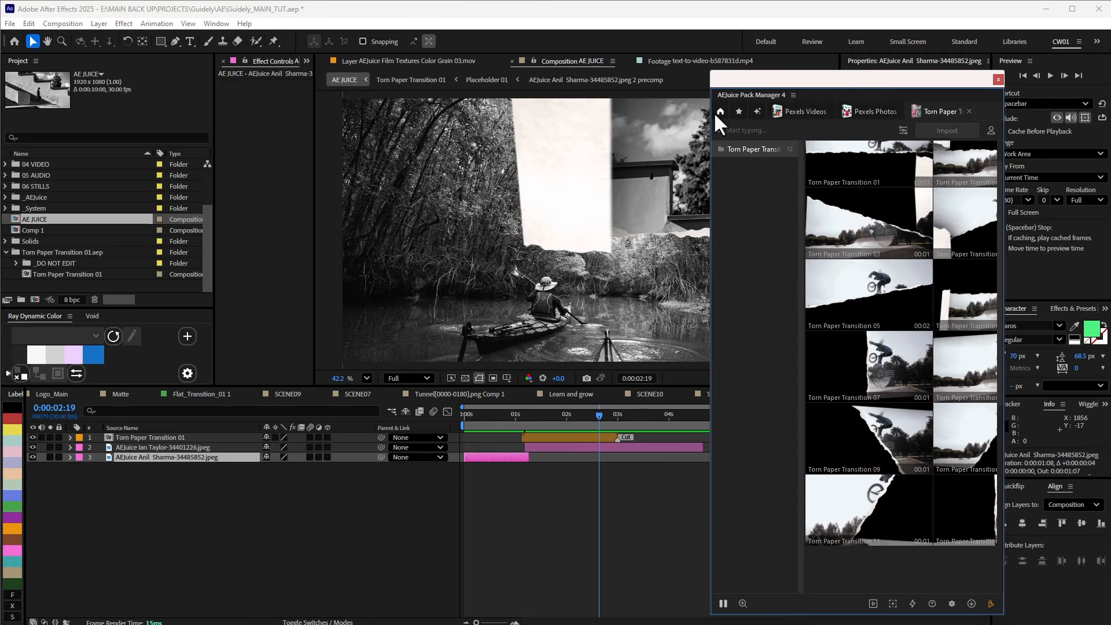
{"action": "left_click_drag", "start_coordinate": [723, 79], "coordinate": [32, 51]}
{"action": "left_click_drag", "start_coordinate": [240, 49], "coordinate": [205, 85]}
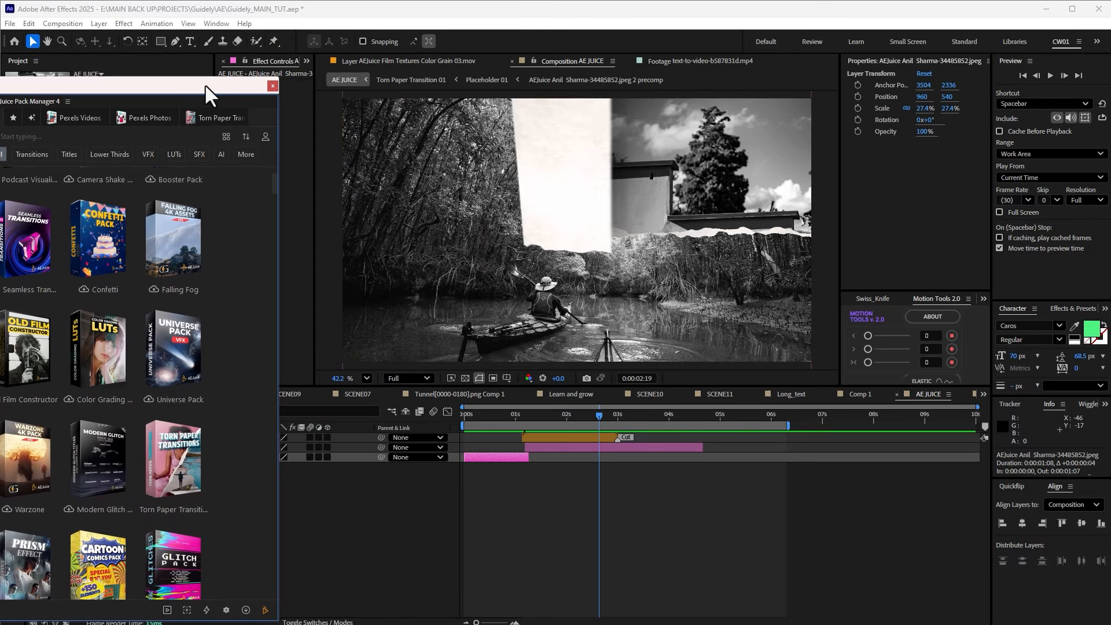
{"action": "left_click_drag", "start_coordinate": [314, 102], "coordinate": [386, 110]}
{"action": "left_click_drag", "start_coordinate": [106, 85], "coordinate": [178, 51]}
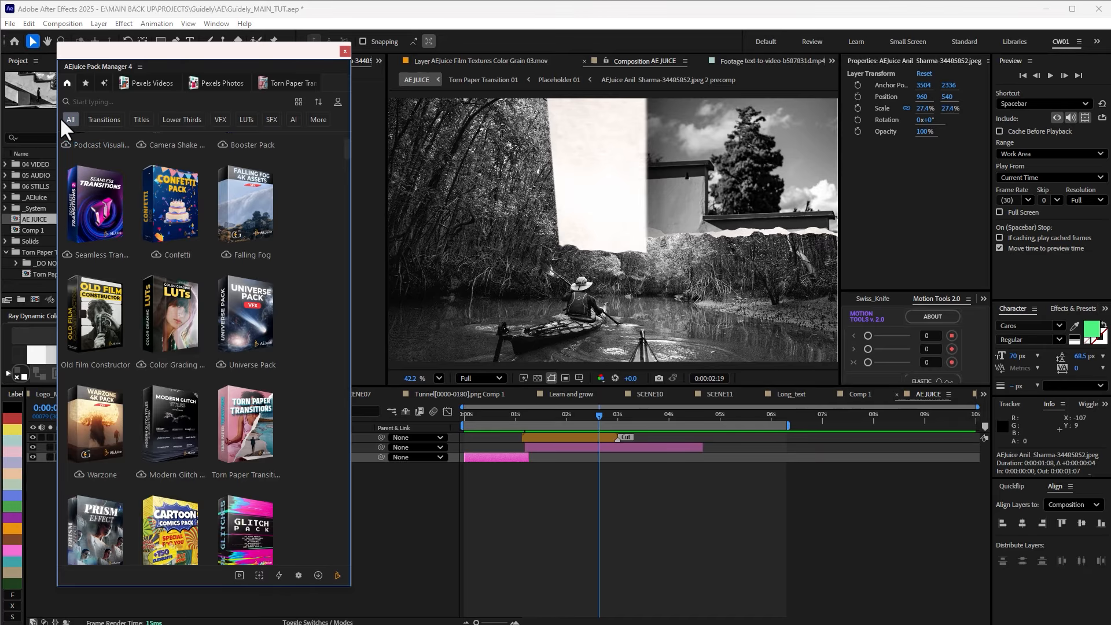
Collapse the purchased packs, look through the free ones and search the pack library for "motion"
{"action": "scroll", "coordinate": [109, 165], "scroll_direction": "up", "scroll_amount": 5}
{"action": "left_click", "coordinate": [67, 139]}
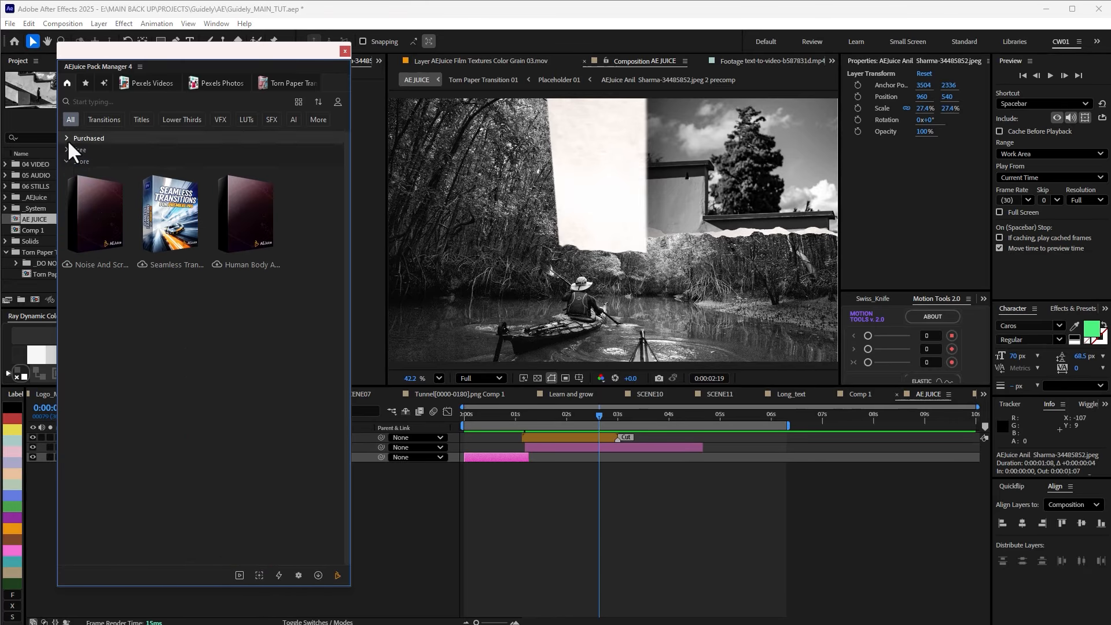
{"action": "left_click", "coordinate": [66, 148]}
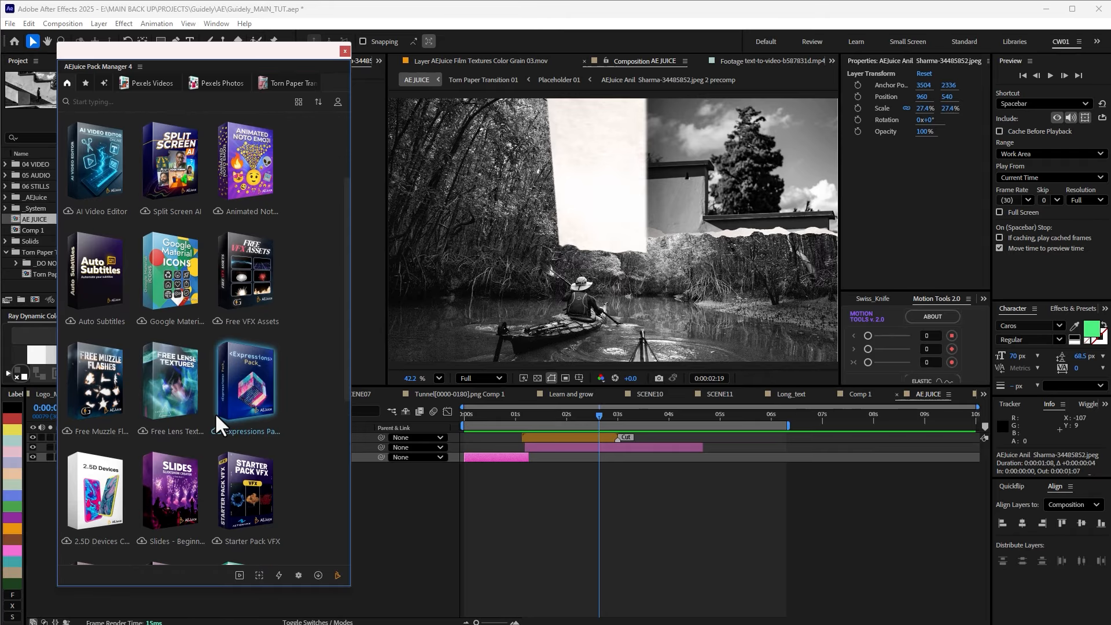
{"action": "left_click", "coordinate": [132, 102]}
{"action": "type", "text": "motion"}
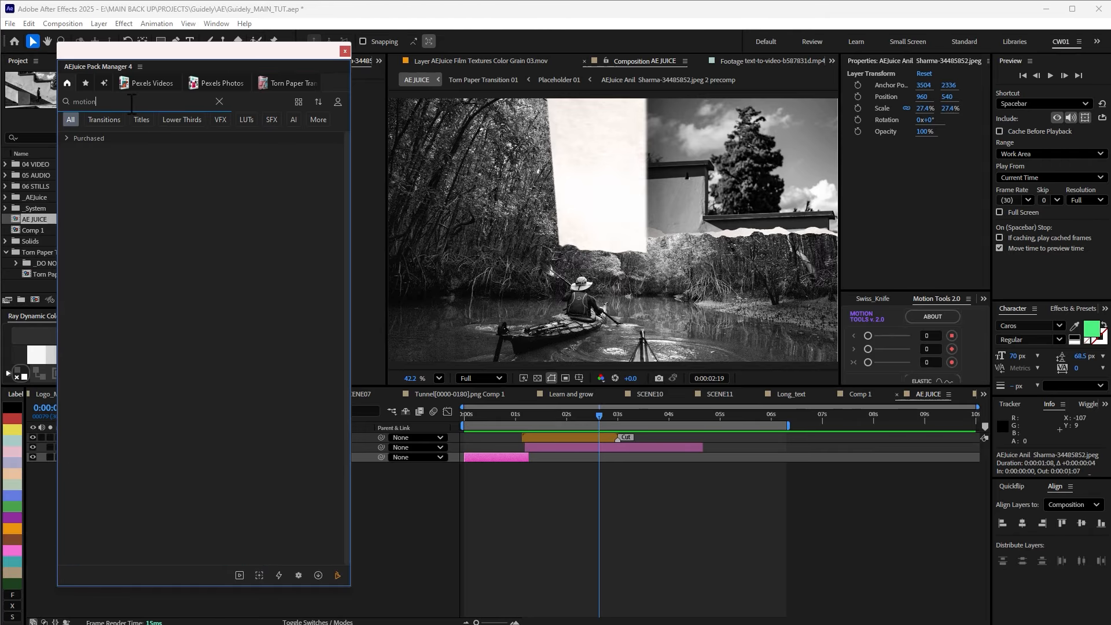
Search the pack library for "sou", open the free sound effects pack and browse to its Paper category
{"action": "key", "text": "ctrl+a"}
{"action": "type", "text": "sou"}
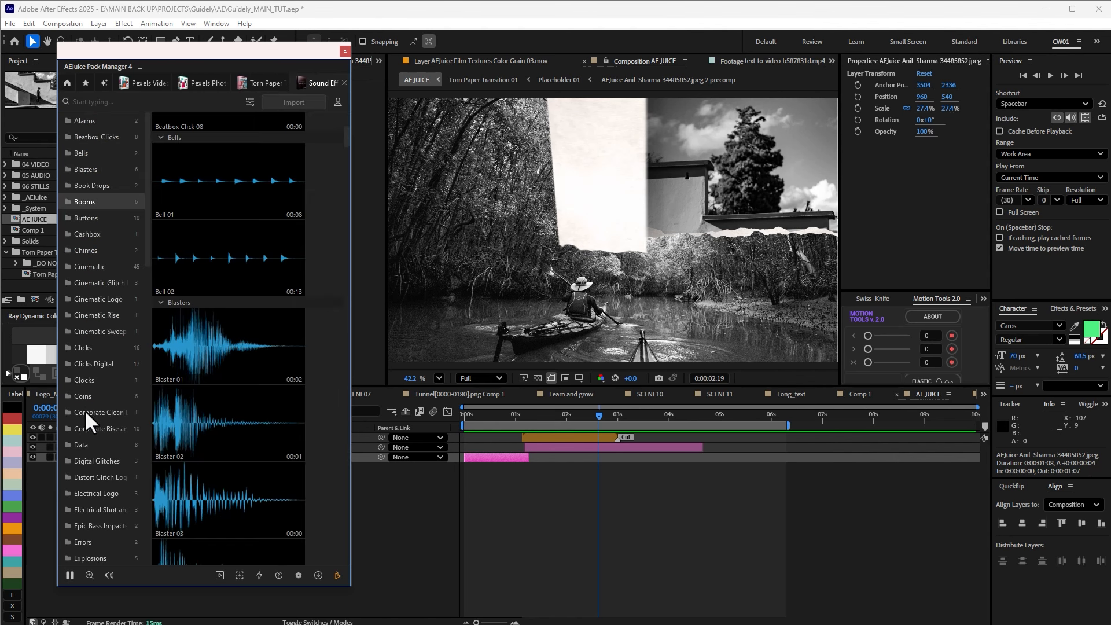
{"action": "scroll", "coordinate": [86, 406], "scroll_direction": "down", "scroll_amount": 3}
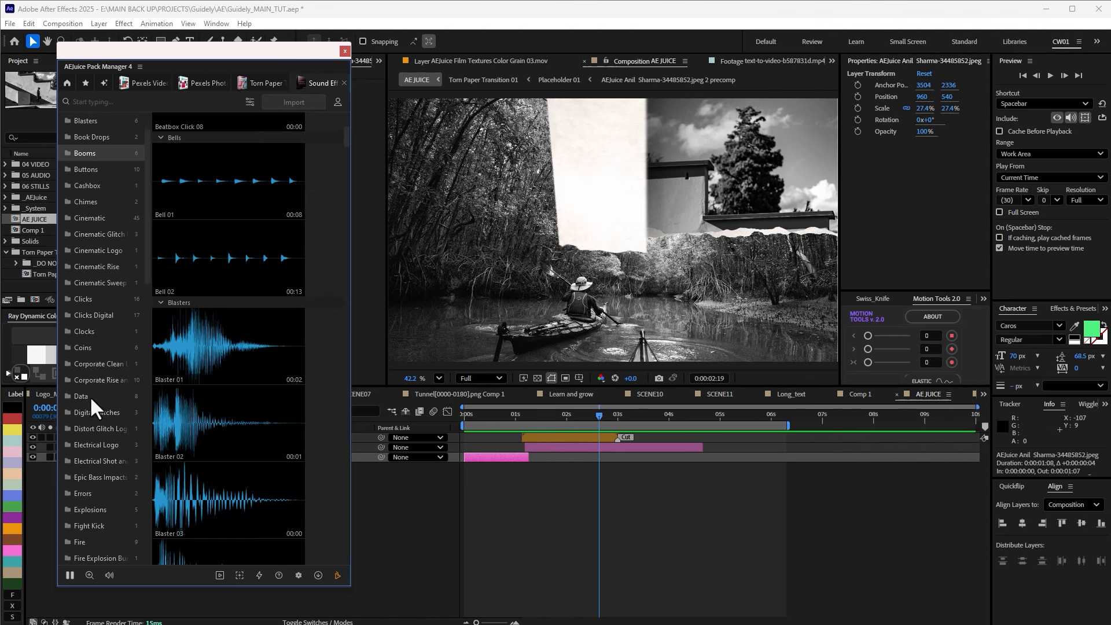
{"action": "scroll", "coordinate": [88, 356], "scroll_direction": "down", "scroll_amount": 5}
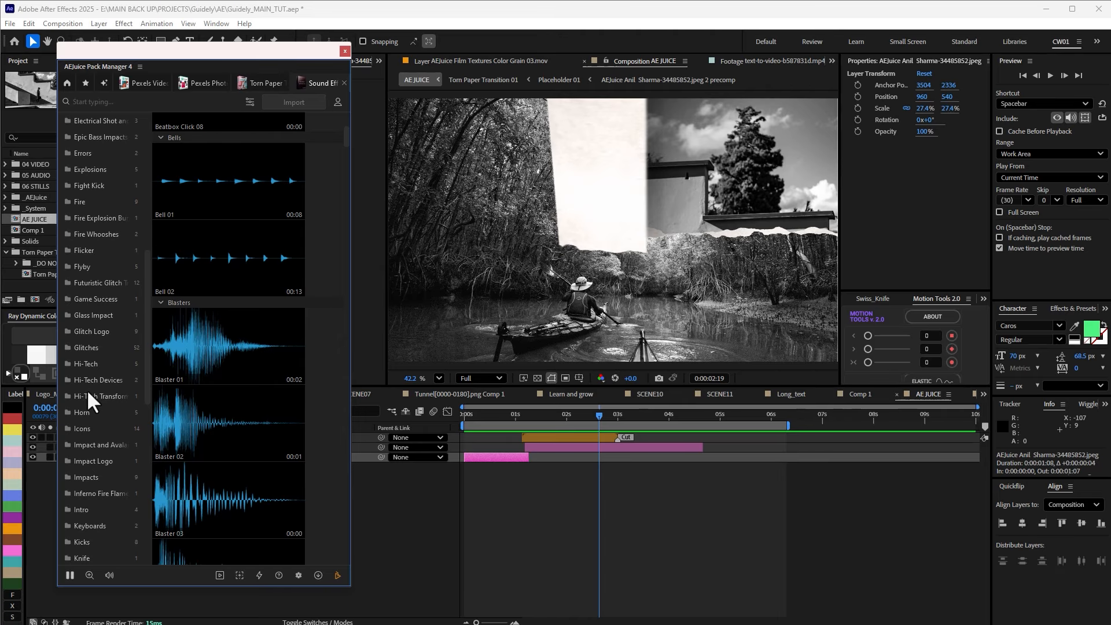
{"action": "scroll", "coordinate": [87, 390], "scroll_direction": "down", "scroll_amount": 8}
{"action": "left_click", "coordinate": [88, 331]}
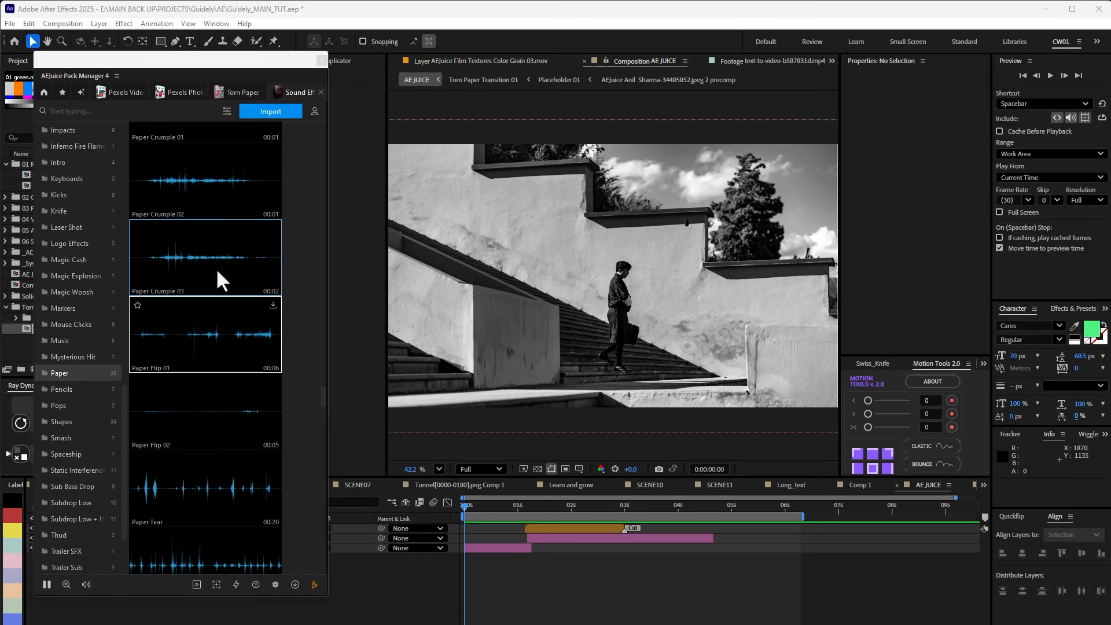
Import the Paper Crumple 03 sound, start it at 0:00:01:04 with the torn paper transition, and preview to 0:00:01:27
{"action": "left_click", "coordinate": [276, 229]}
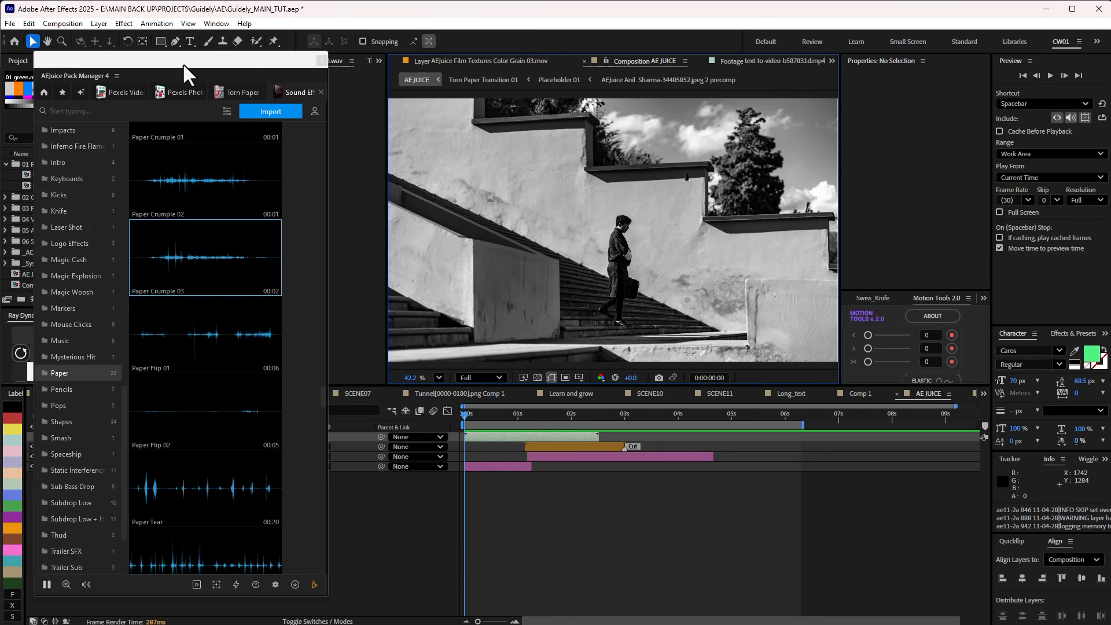
{"action": "left_click_drag", "start_coordinate": [184, 74], "coordinate": [206, 60]}
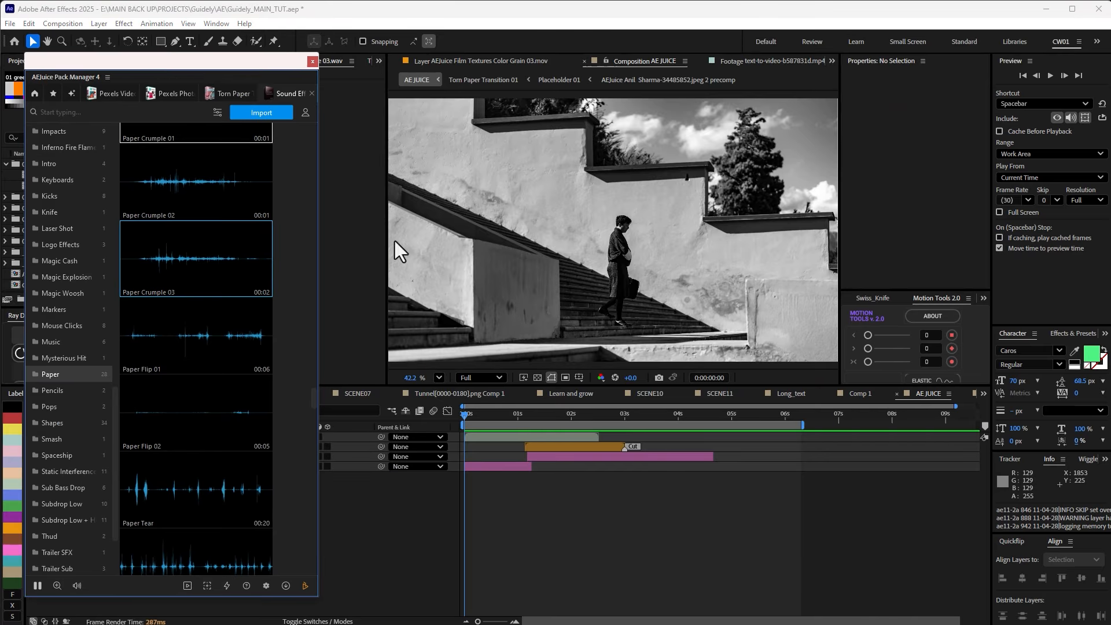
{"action": "left_click_drag", "start_coordinate": [542, 436], "coordinate": [602, 428]}
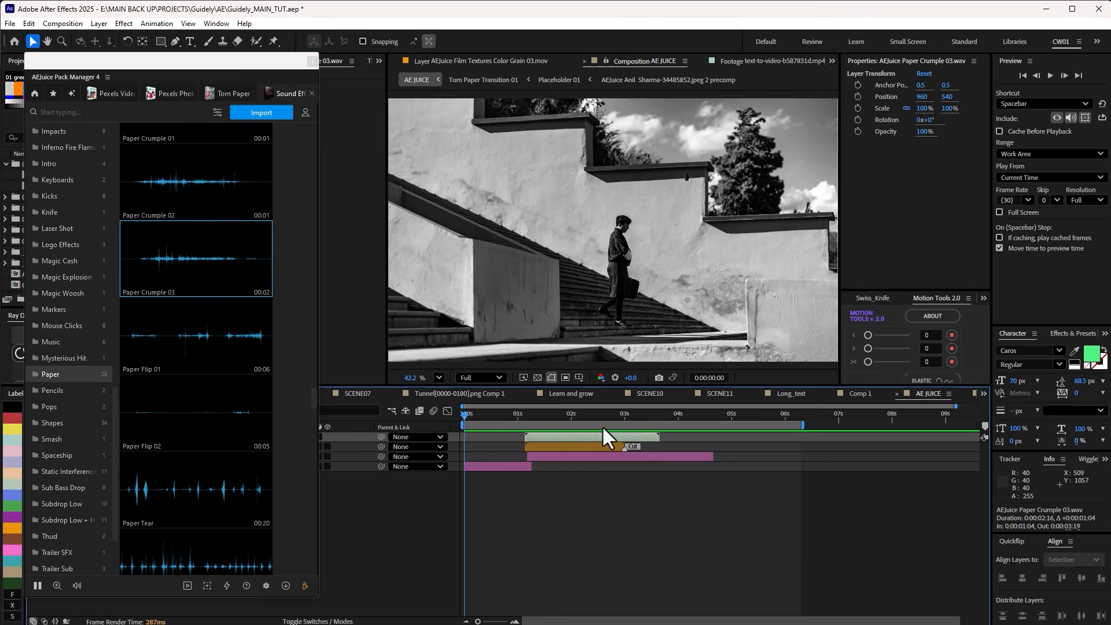
{"action": "left_click", "coordinate": [705, 559]}
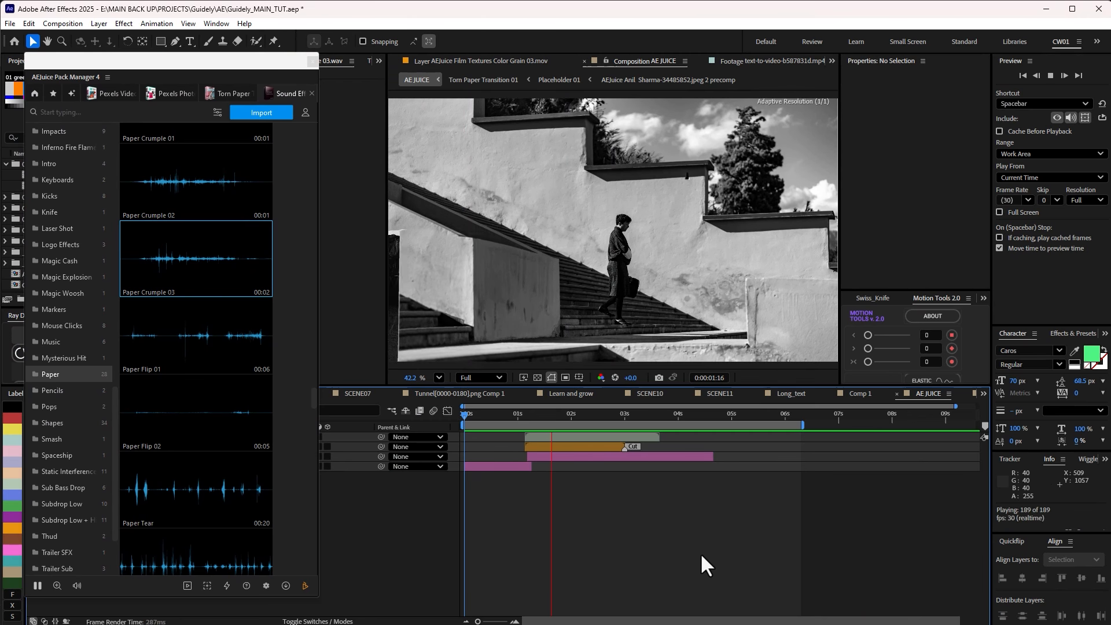
{"action": "mouse_move", "coordinate": [564, 414]}
{"action": "left_mouse_down"}
{"action": "mouse_move", "coordinate": [616, 410]}
{"action": "mouse_move", "coordinate": [492, 412]}
{"action": "mouse_move", "coordinate": [610, 411]}
{"action": "mouse_move", "coordinate": [554, 414]}
{"action": "mouse_move", "coordinate": [566, 418]}
{"action": "left_mouse_up"}
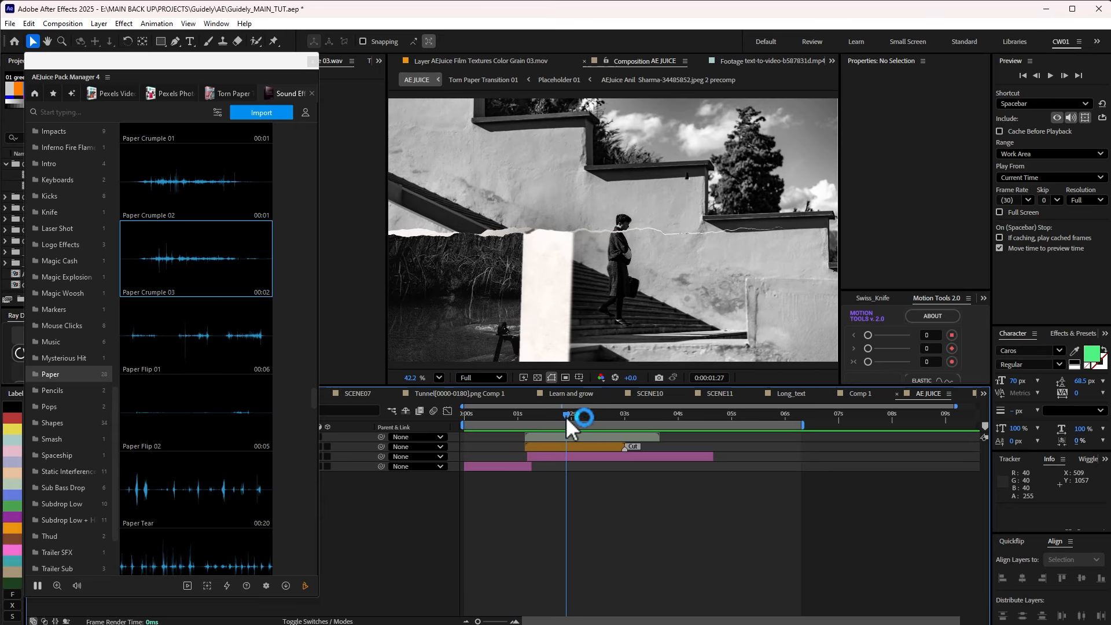
Return to the pack list, look through the free packs, collapse them and browse the purchased packs
{"action": "left_click", "coordinate": [35, 92]}
{"action": "scroll", "coordinate": [200, 277], "scroll_direction": "down", "scroll_amount": 1}
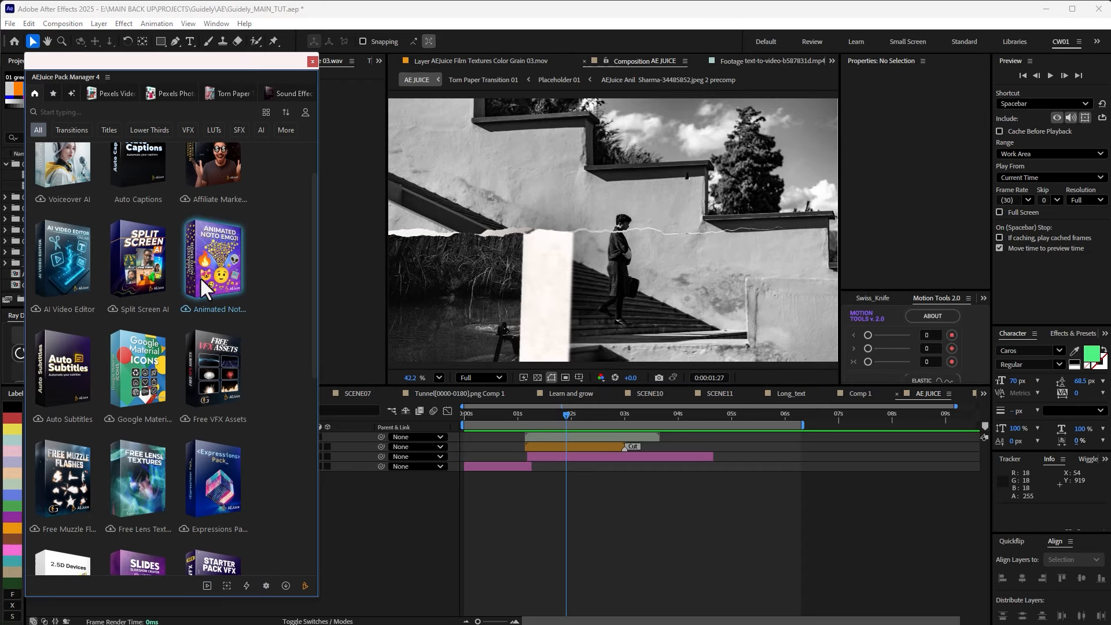
{"action": "scroll", "coordinate": [183, 315], "scroll_direction": "down", "scroll_amount": 5}
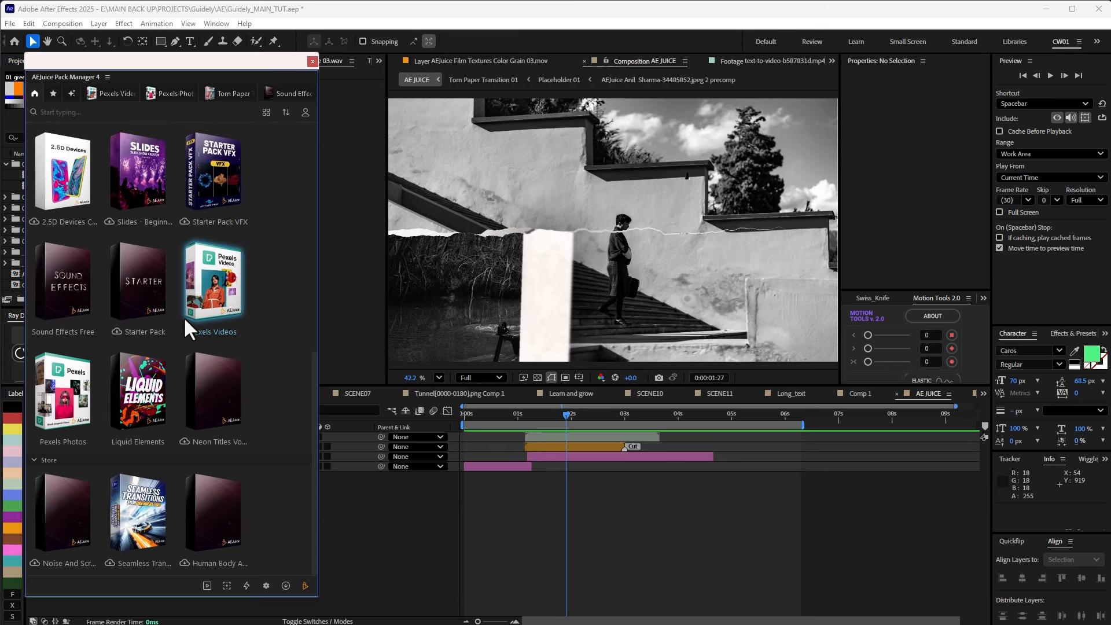
{"action": "scroll", "coordinate": [185, 320], "scroll_direction": "up", "scroll_amount": 7}
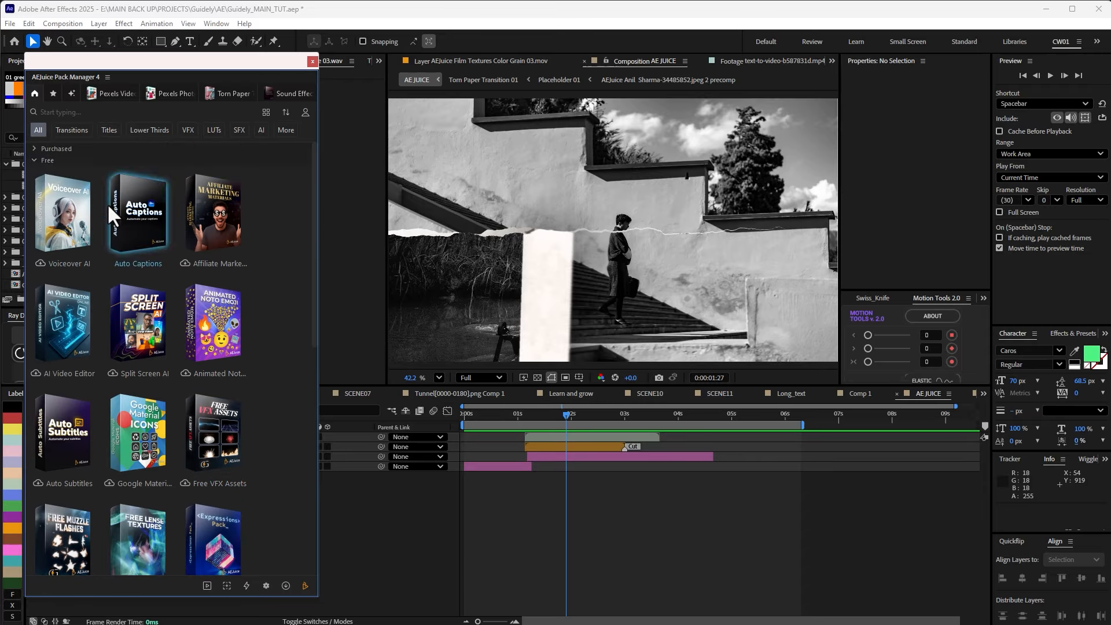
{"action": "left_click", "coordinate": [34, 161]}
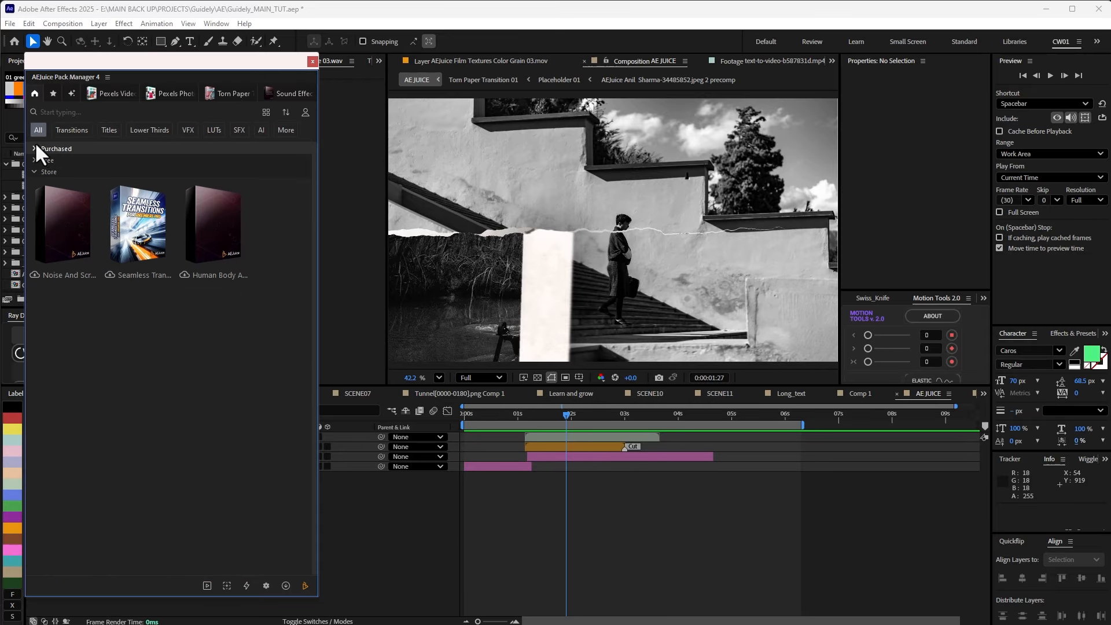
{"action": "scroll", "coordinate": [169, 234], "scroll_direction": "down", "scroll_amount": 4}
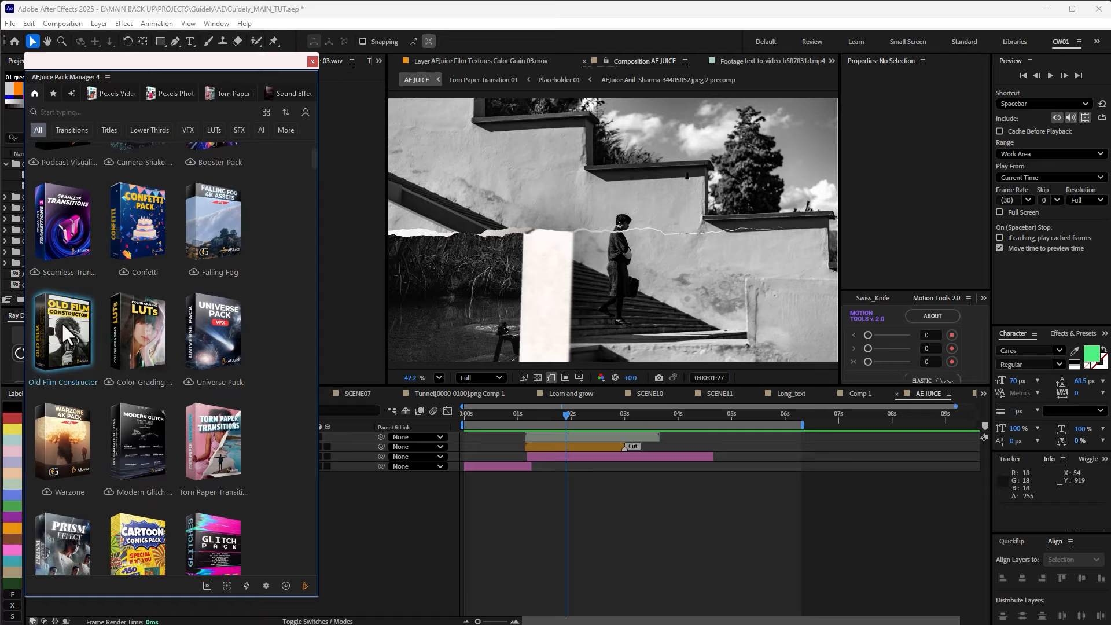
Open the Old Film Constructor pack, import Film Grain 03 from Film Grains into the AE JUICE composition and preview it
{"action": "left_click", "coordinate": [80, 337]}
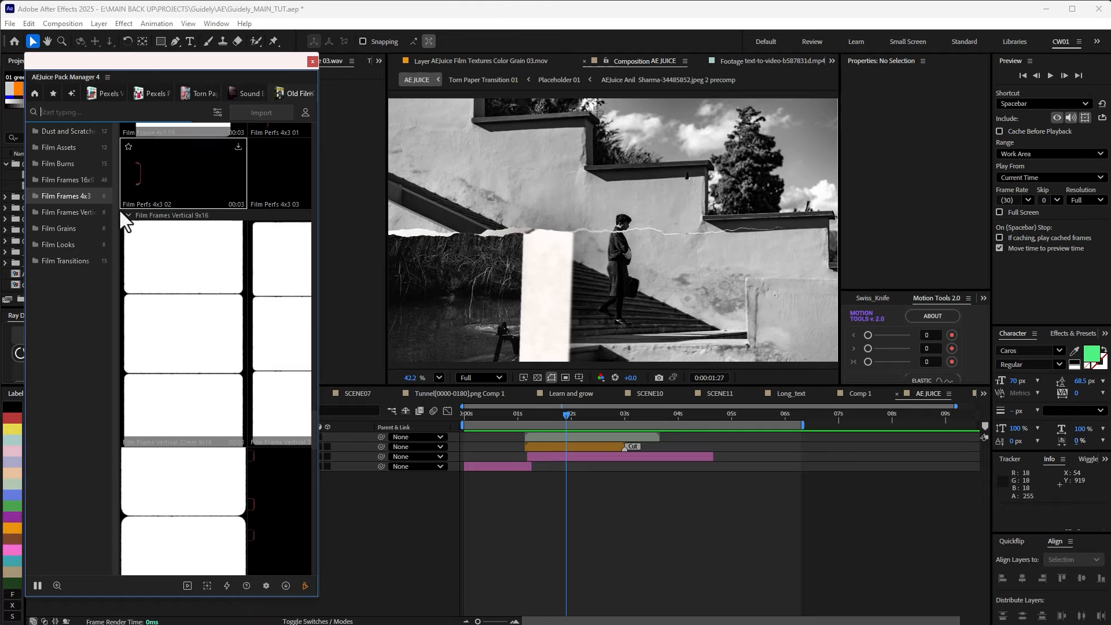
{"action": "left_click", "coordinate": [61, 229]}
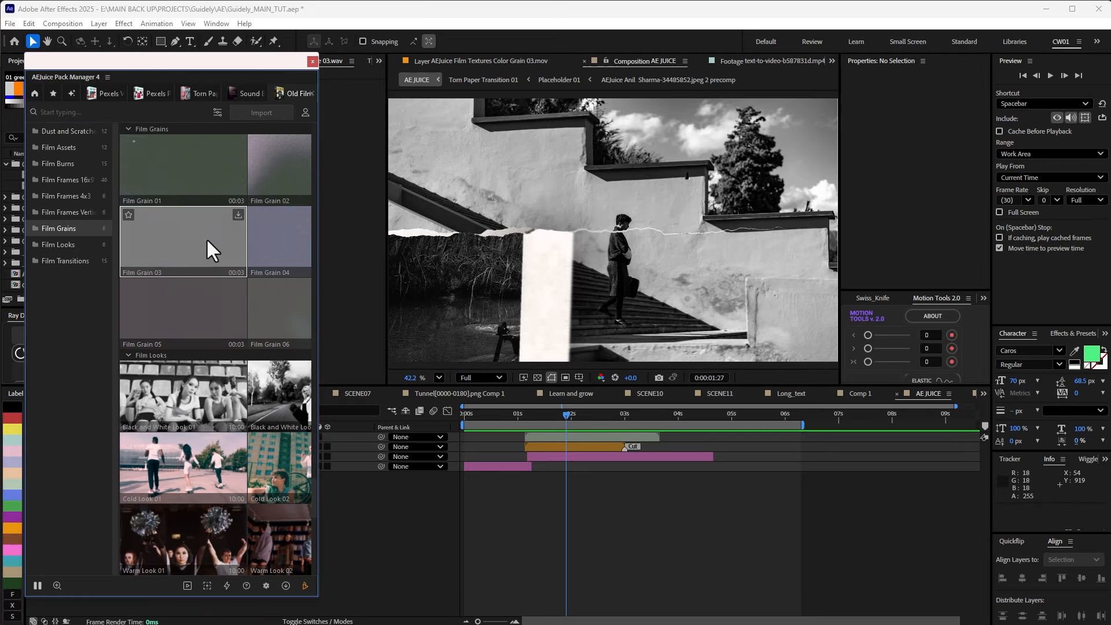
{"action": "left_click", "coordinate": [237, 216]}
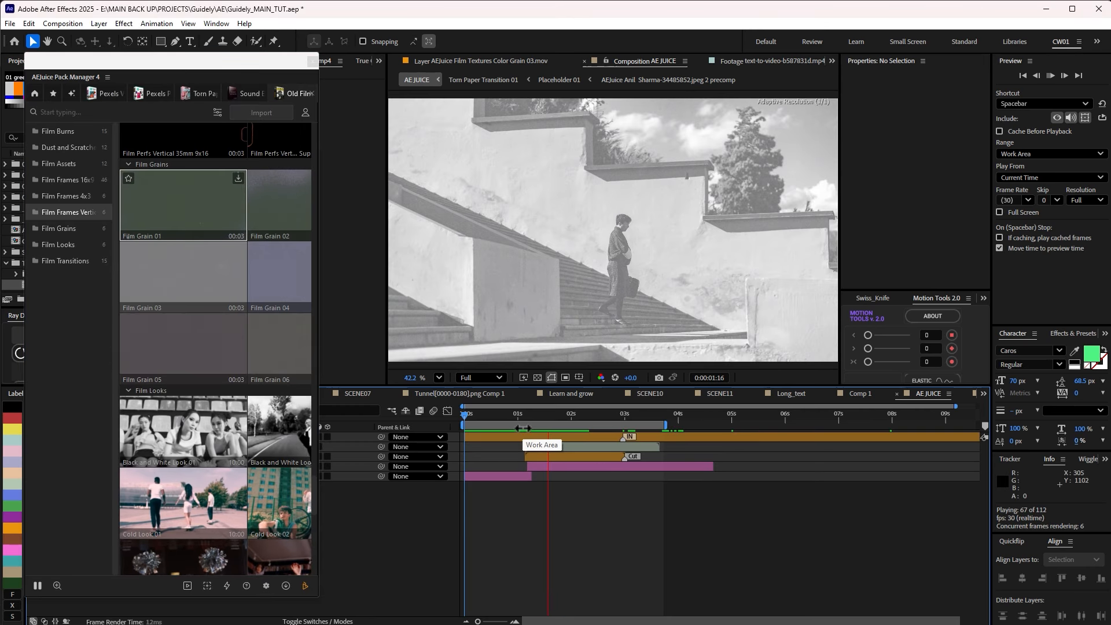
{"action": "key", "text": "space"}
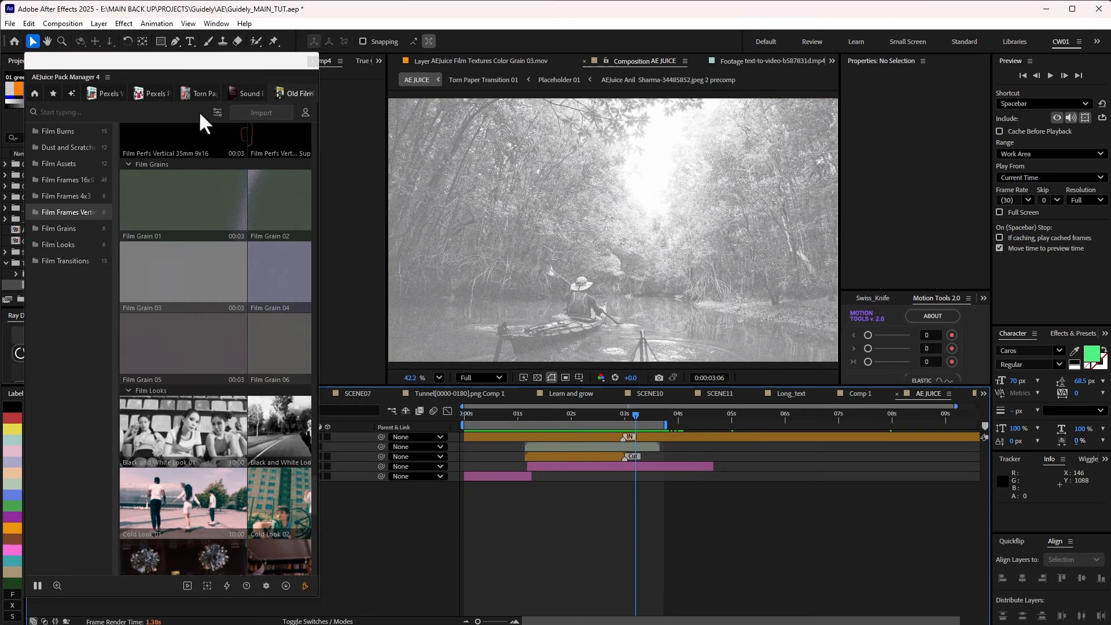
Move the Pack Manager off the layer list and set the film grain layer's blending mode to Overlay
{"action": "left_click_drag", "start_coordinate": [225, 62], "coordinate": [1050, 65]}
{"action": "left_click", "coordinate": [163, 438]}
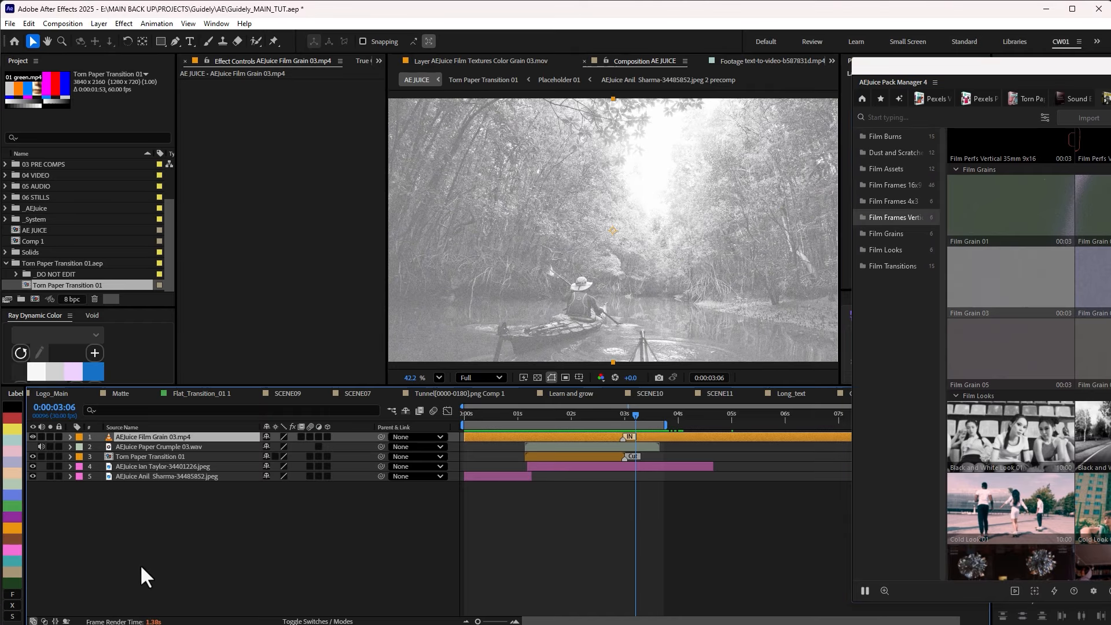
{"action": "key", "text": "F4"}
{"action": "left_click", "coordinate": [289, 437]}
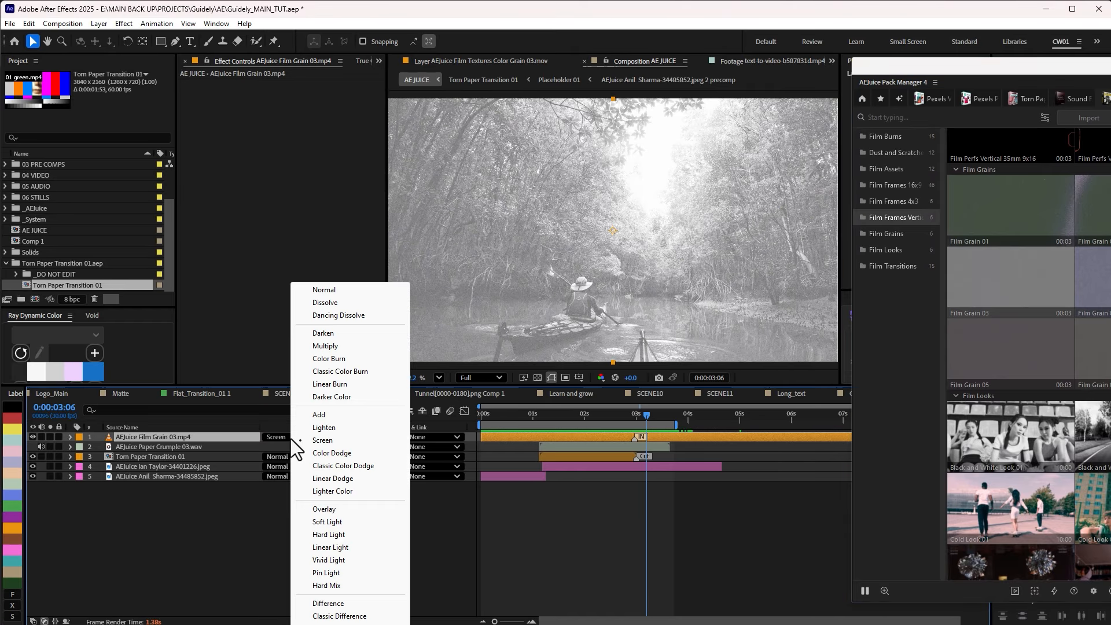
{"action": "left_click", "coordinate": [325, 510]}
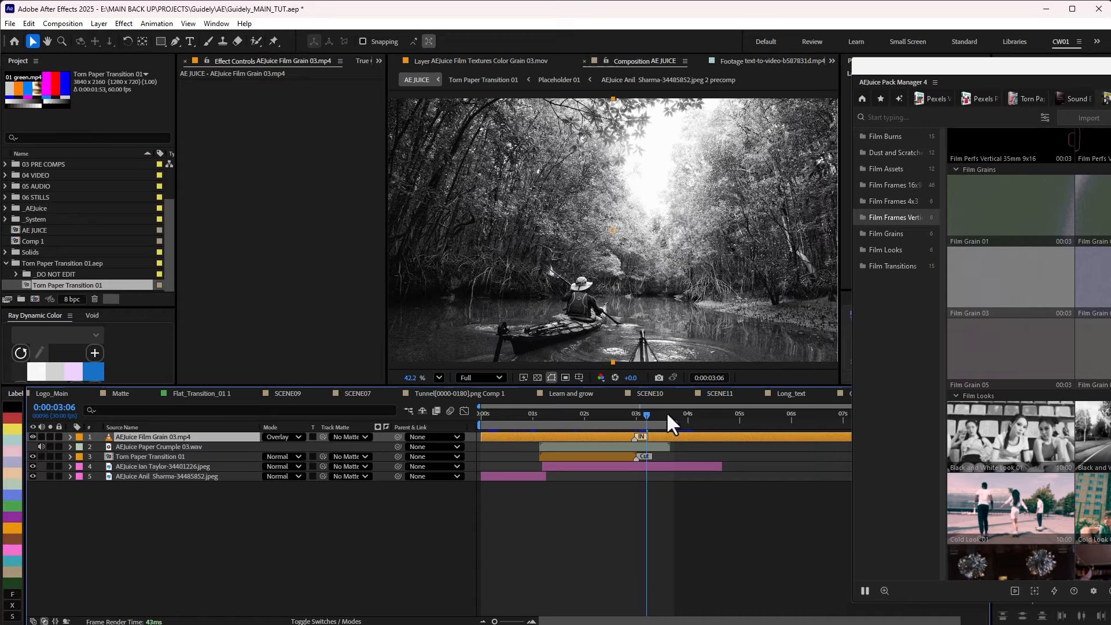
Preview the grain-textured transition from the composition start and leave the playhead at 0:00:01:29
{"action": "left_click_drag", "start_coordinate": [602, 418], "coordinate": [481, 414]}
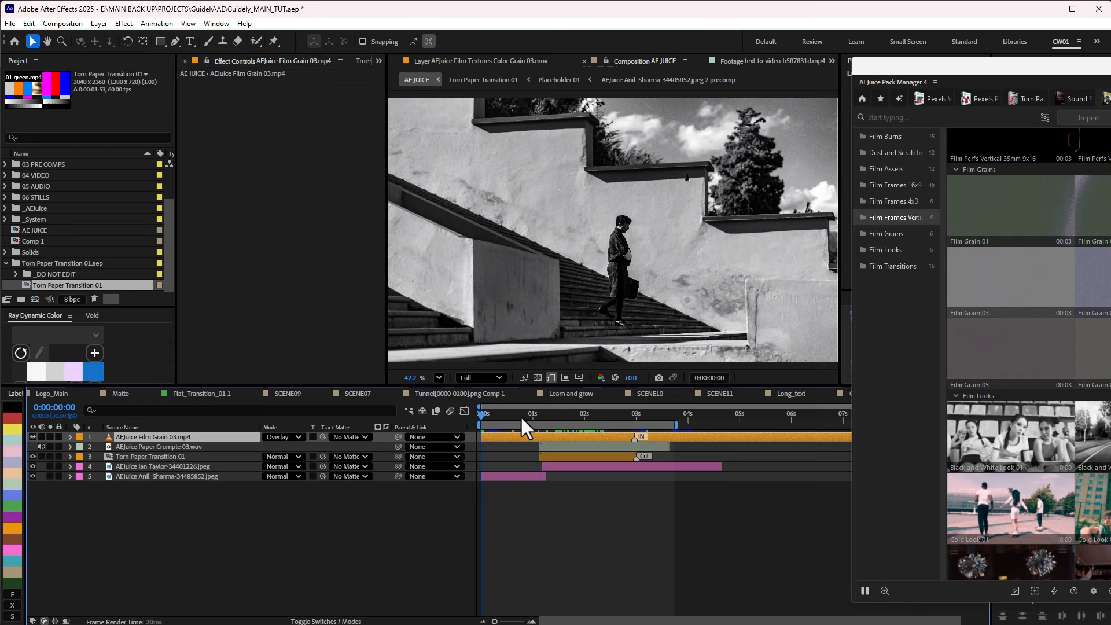
{"action": "key", "text": "space"}
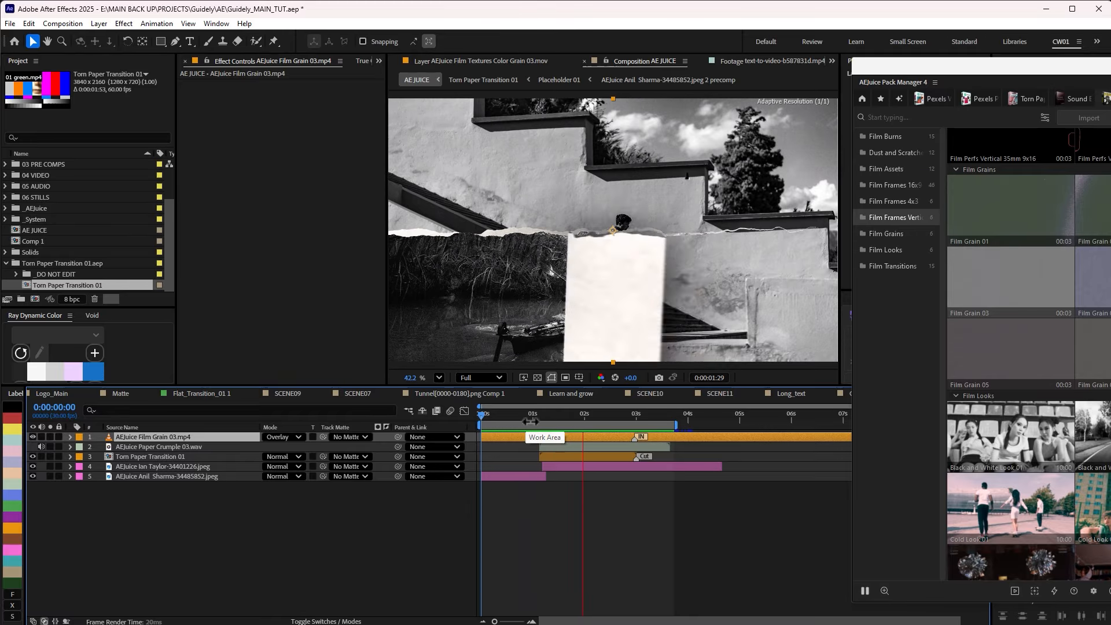
{"action": "mouse_move", "coordinate": [570, 418]}
{"action": "left_mouse_down"}
{"action": "mouse_move", "coordinate": [505, 417]}
{"action": "mouse_move", "coordinate": [624, 421]}
{"action": "mouse_move", "coordinate": [531, 421]}
{"action": "mouse_move", "coordinate": [613, 422]}
{"action": "mouse_move", "coordinate": [573, 418]}
{"action": "mouse_move", "coordinate": [583, 418]}
{"action": "left_mouse_up"}
Reposition and widen the Pack Manager window, and look through the Old Film Constructor's grains, looks and transitions
{"action": "left_click_drag", "start_coordinate": [992, 67], "coordinate": [232, 46]}
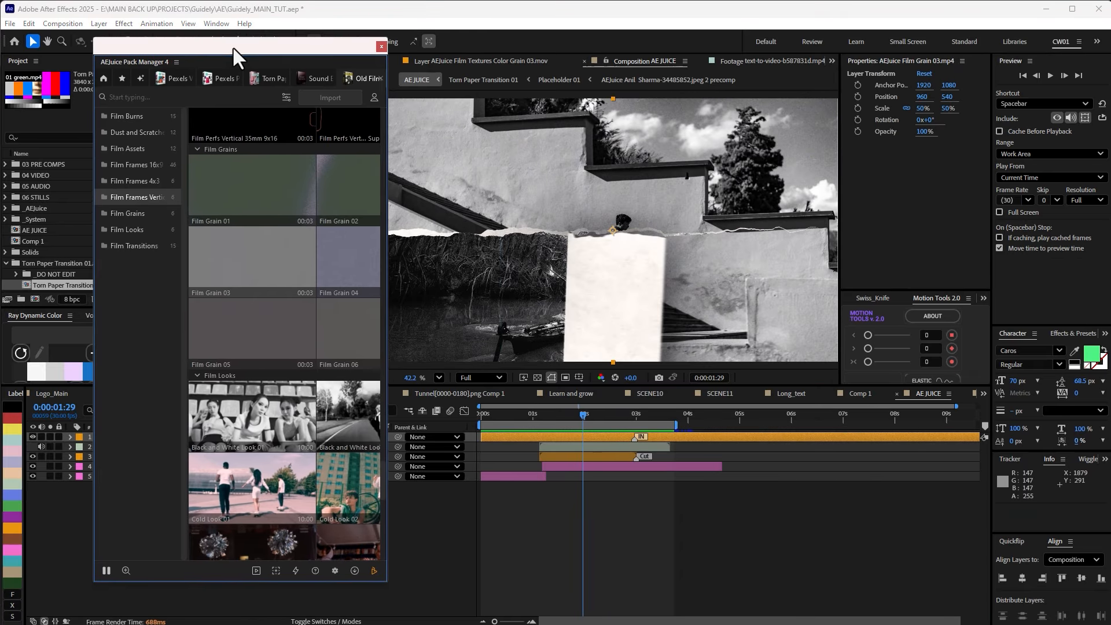
{"action": "scroll", "coordinate": [325, 309], "scroll_direction": "down", "scroll_amount": 2}
{"action": "left_click_drag", "start_coordinate": [386, 343], "coordinate": [463, 339]}
{"action": "scroll", "coordinate": [351, 326], "scroll_direction": "down", "scroll_amount": 3}
{"action": "scroll", "coordinate": [345, 394], "scroll_direction": "down", "scroll_amount": 3}
{"action": "scroll", "coordinate": [356, 440], "scroll_direction": "up", "scroll_amount": 6}
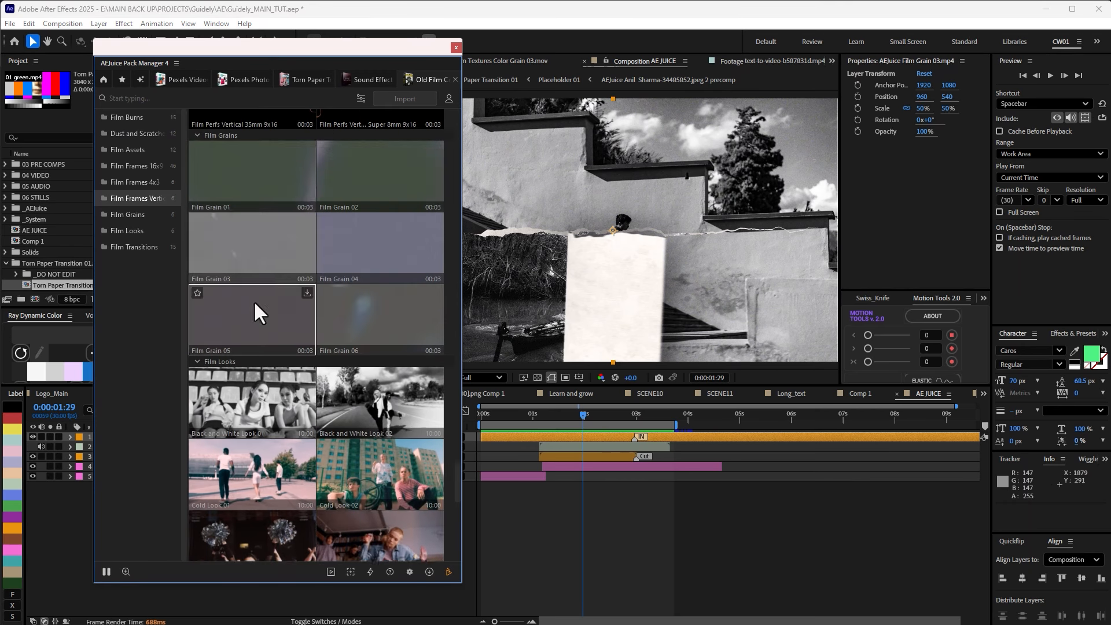
{"action": "left_click", "coordinate": [120, 246]}
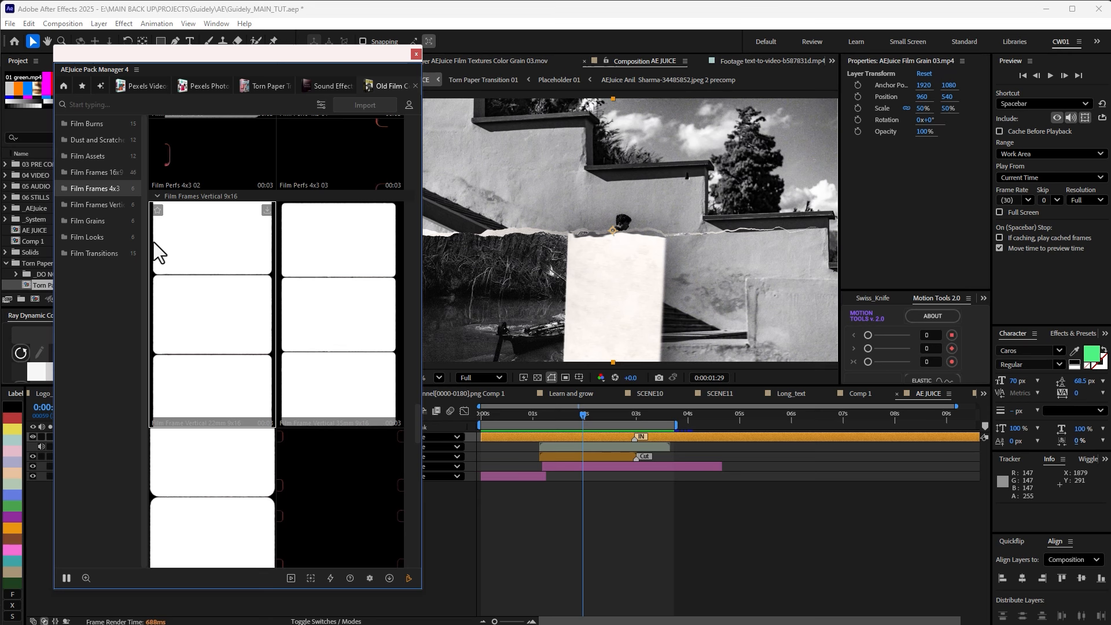
Browse the 4x3 film frames, import Film Frame 4x3 03 into the AE JUICE composition and deselect all layers
{"action": "scroll", "coordinate": [228, 251], "scroll_direction": "up", "scroll_amount": 3}
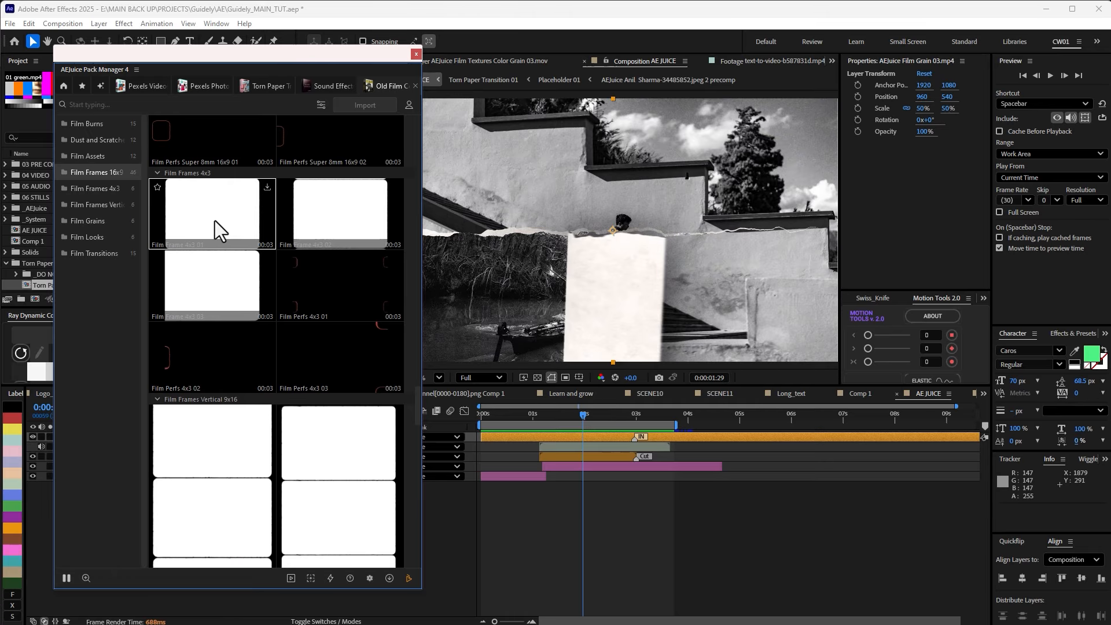
{"action": "scroll", "coordinate": [217, 220], "scroll_direction": "up", "scroll_amount": 1}
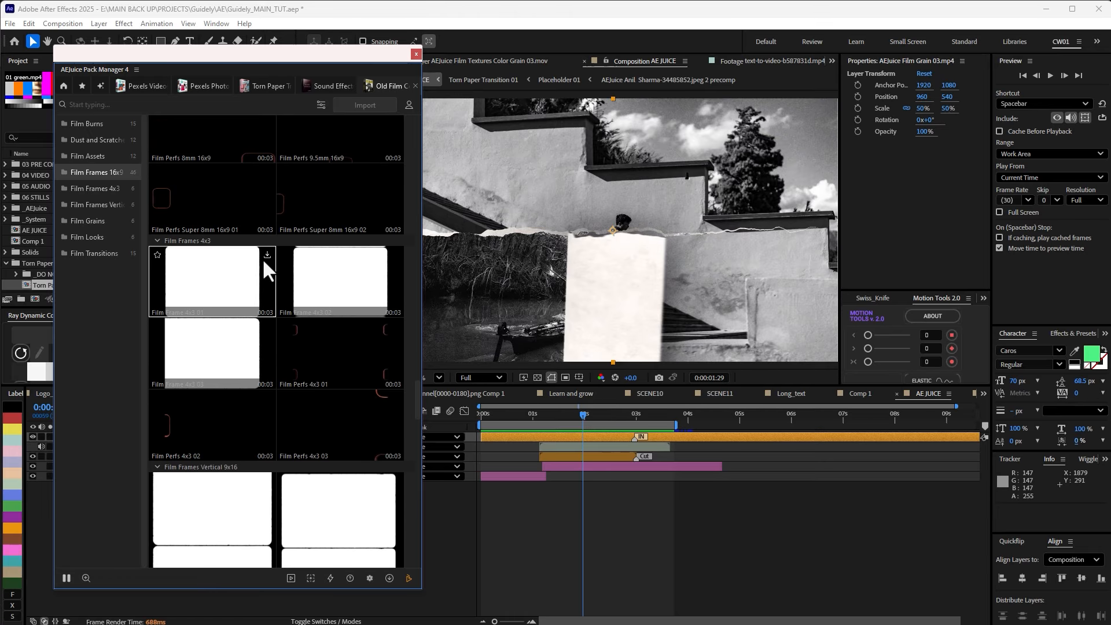
{"action": "scroll", "coordinate": [231, 277], "scroll_direction": "down", "scroll_amount": 2}
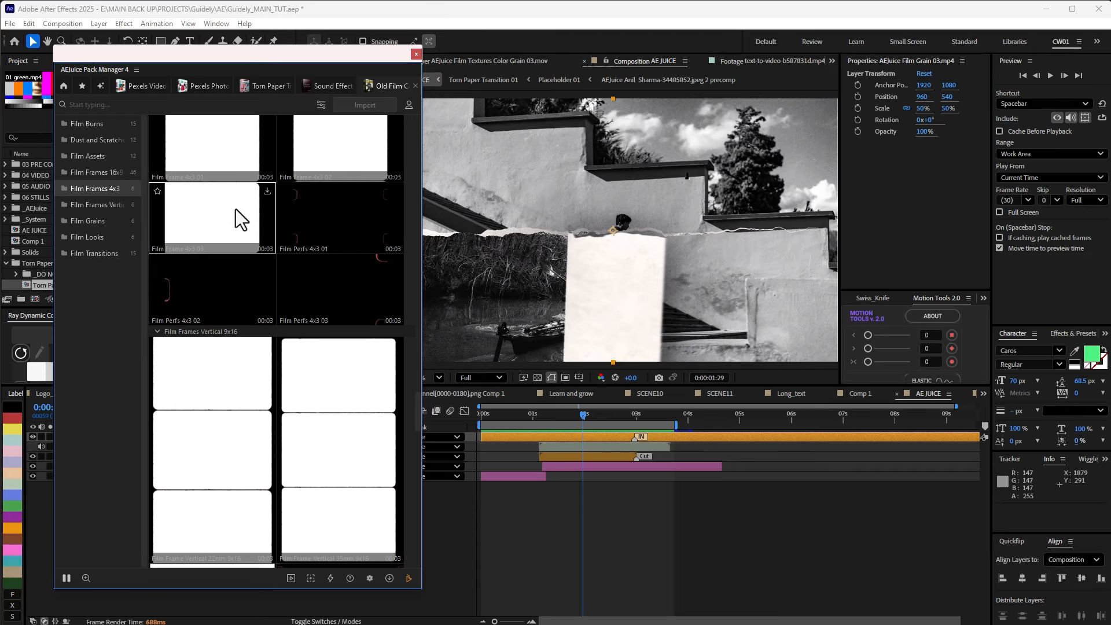
{"action": "left_click", "coordinate": [267, 191]}
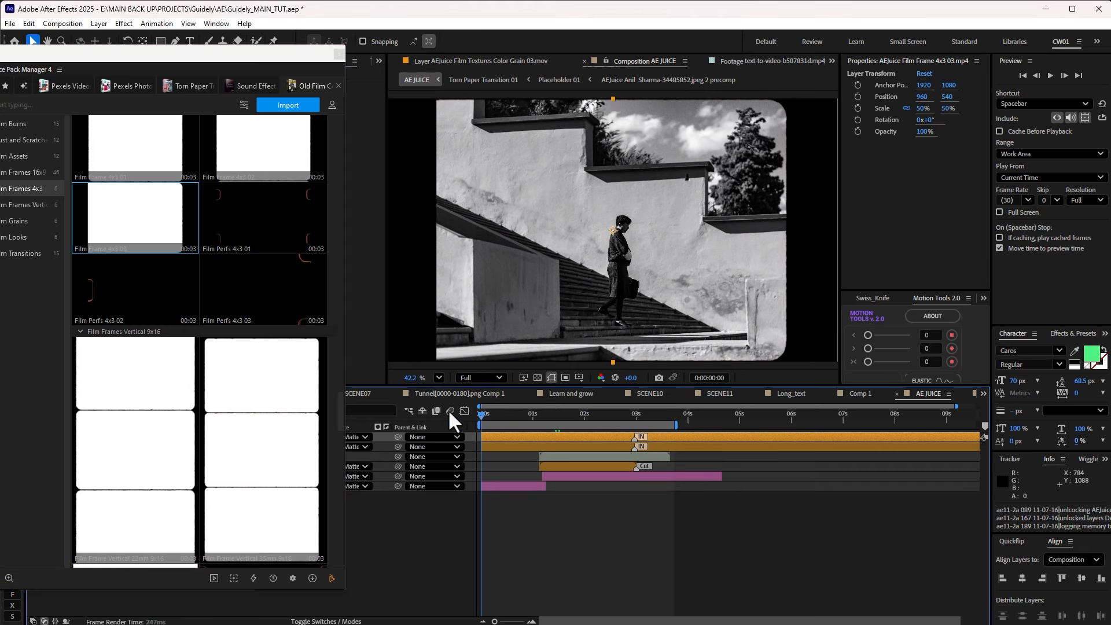
{"action": "left_click", "coordinate": [569, 557]}
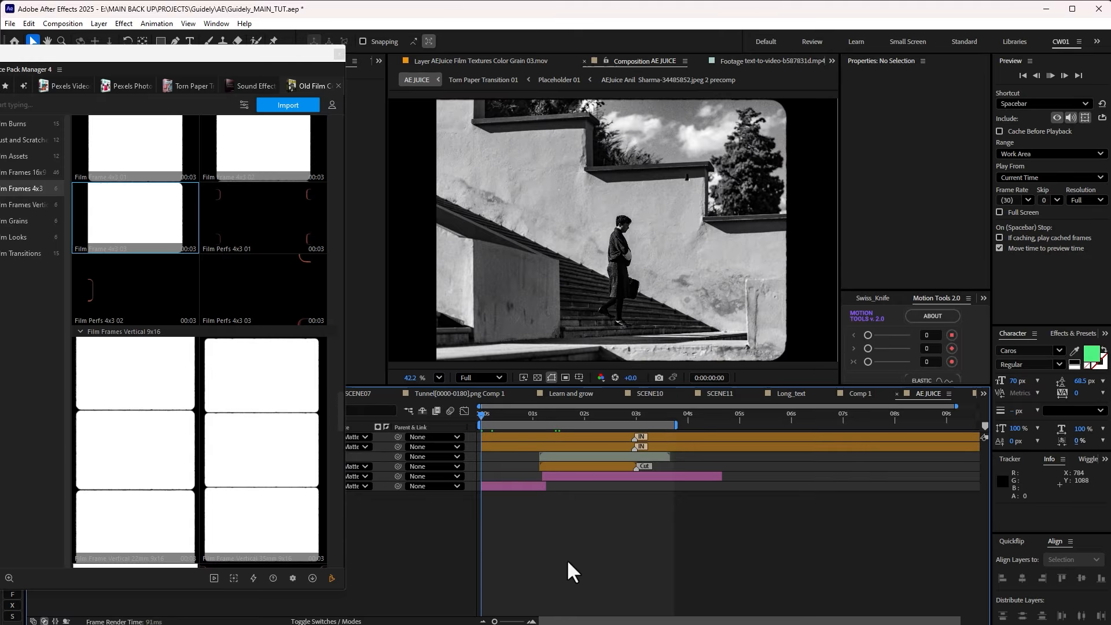
Preview the film-framed transition at 40.1% magnification, scrub to 0:00:02:02 and move the Pack Manager off the layer list
{"action": "key", "text": "space"}
{"action": "left_click", "coordinate": [440, 378]}
{"action": "left_click", "coordinate": [455, 395]}
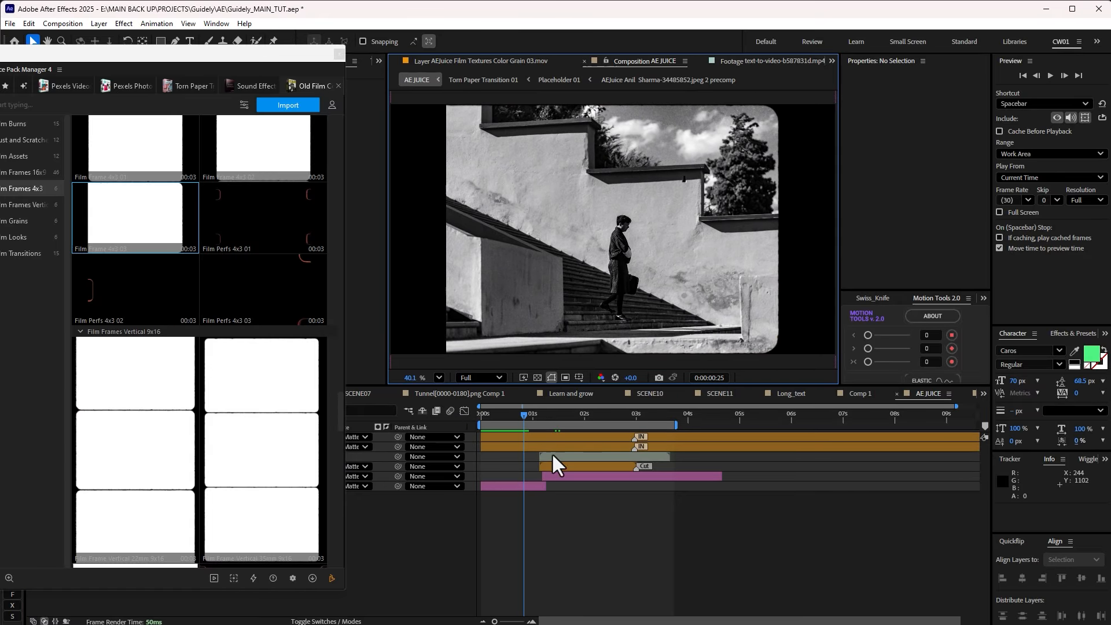
{"action": "left_click", "coordinate": [507, 415]}
{"action": "key", "text": "space"}
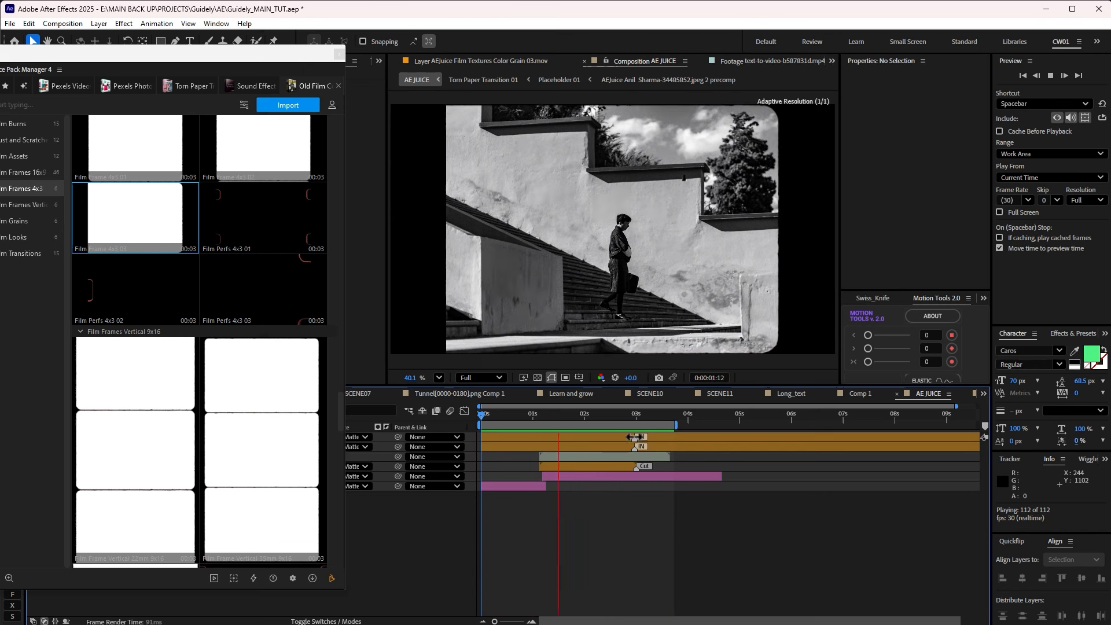
{"action": "left_click", "coordinate": [533, 414]}
{"action": "left_click_drag", "start_coordinate": [533, 416], "coordinate": [590, 412]}
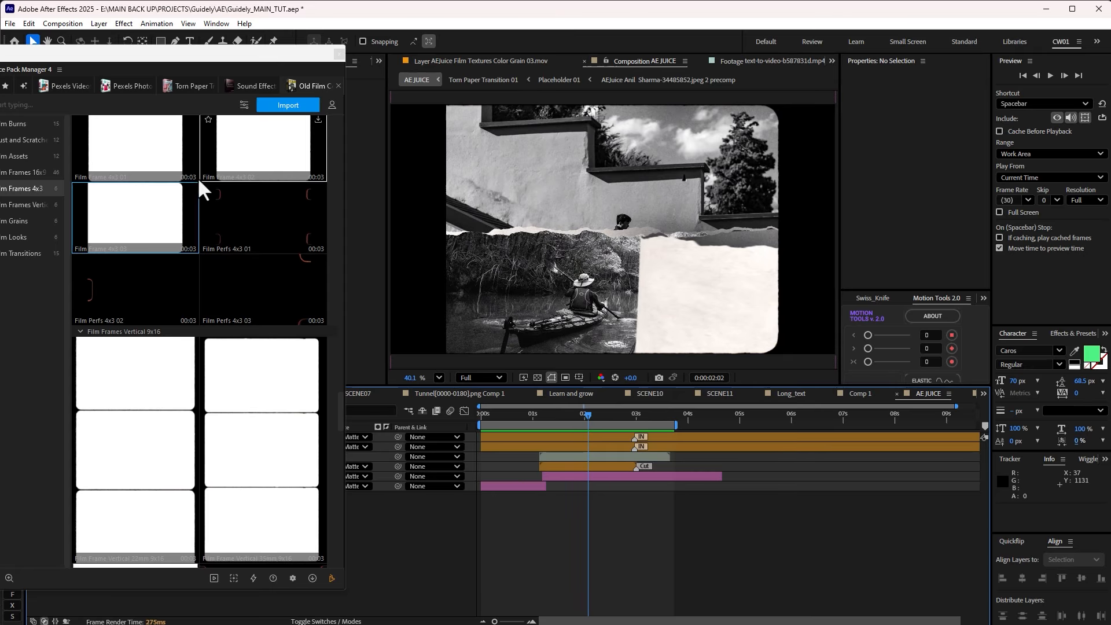
{"action": "left_click_drag", "start_coordinate": [290, 51], "coordinate": [979, 116]}
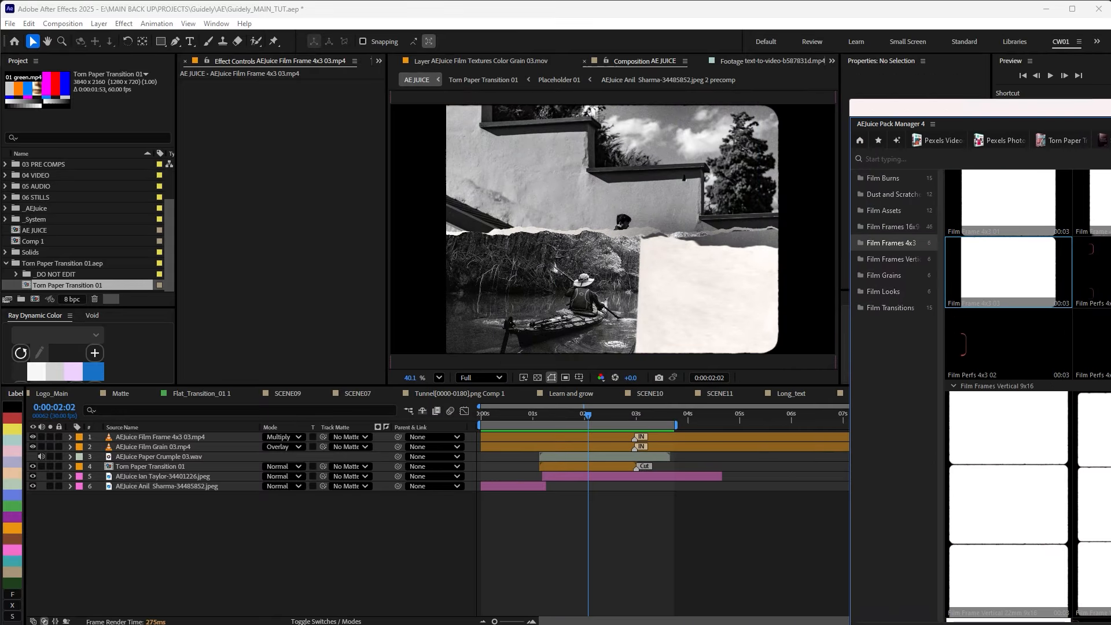
Add an adjustment layer at the top of the AE JUICE composition and apply the Transform effect to it
{"action": "right_click", "coordinate": [195, 516]}
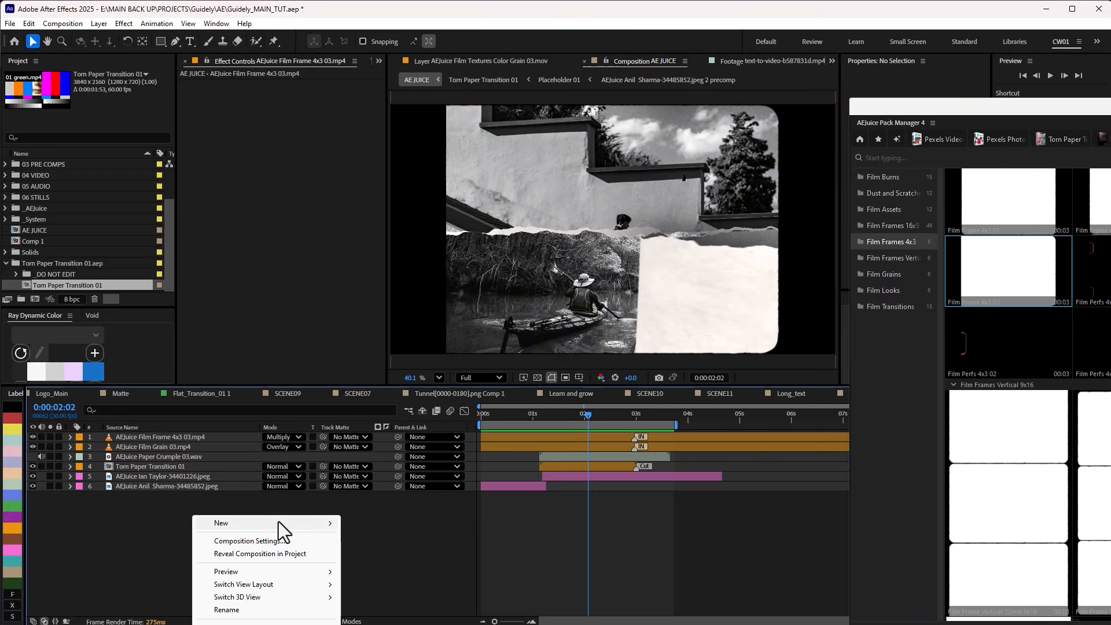
{"action": "mouse_move", "coordinate": [280, 523]}
{"action": "left_click", "coordinate": [385, 614]}
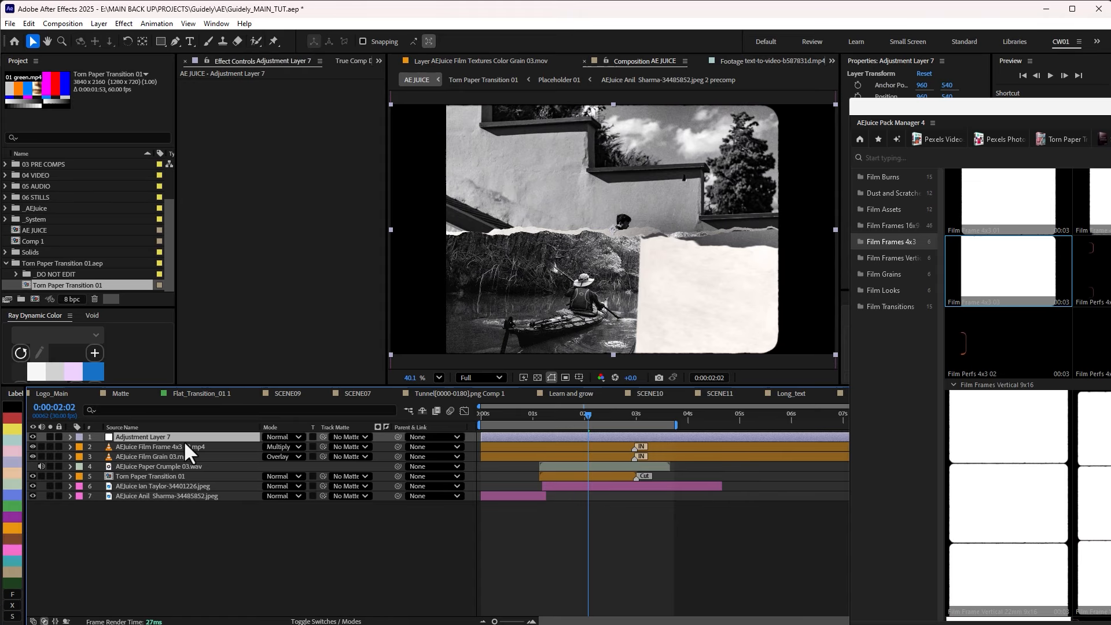
{"action": "key", "text": "ctrl+space"}
{"action": "type", "text": "trans"}
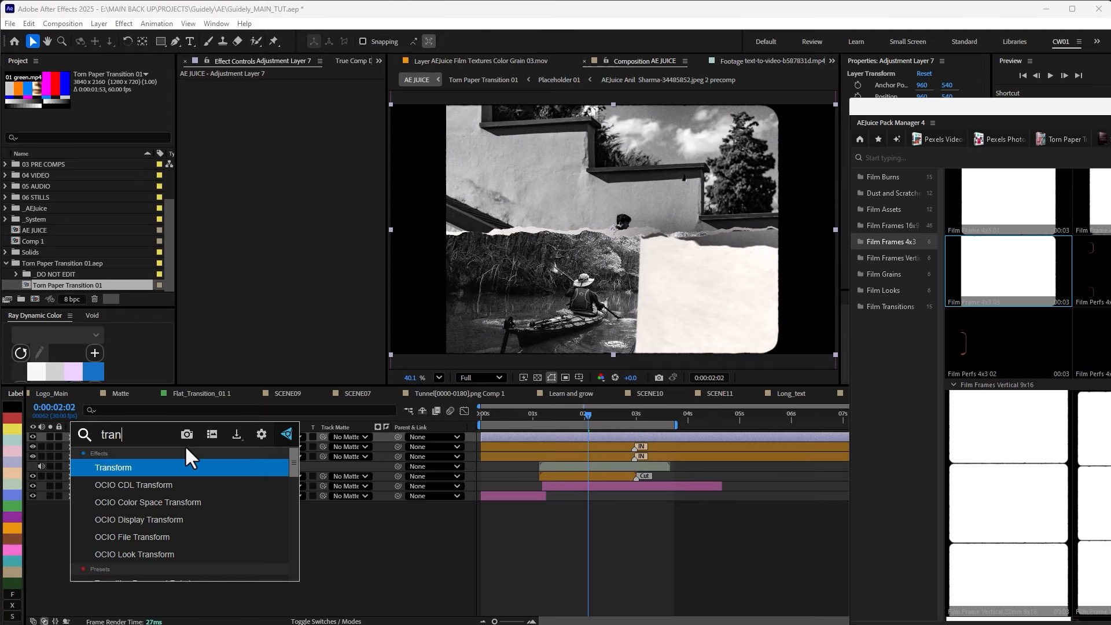
{"action": "key", "text": "Return"}
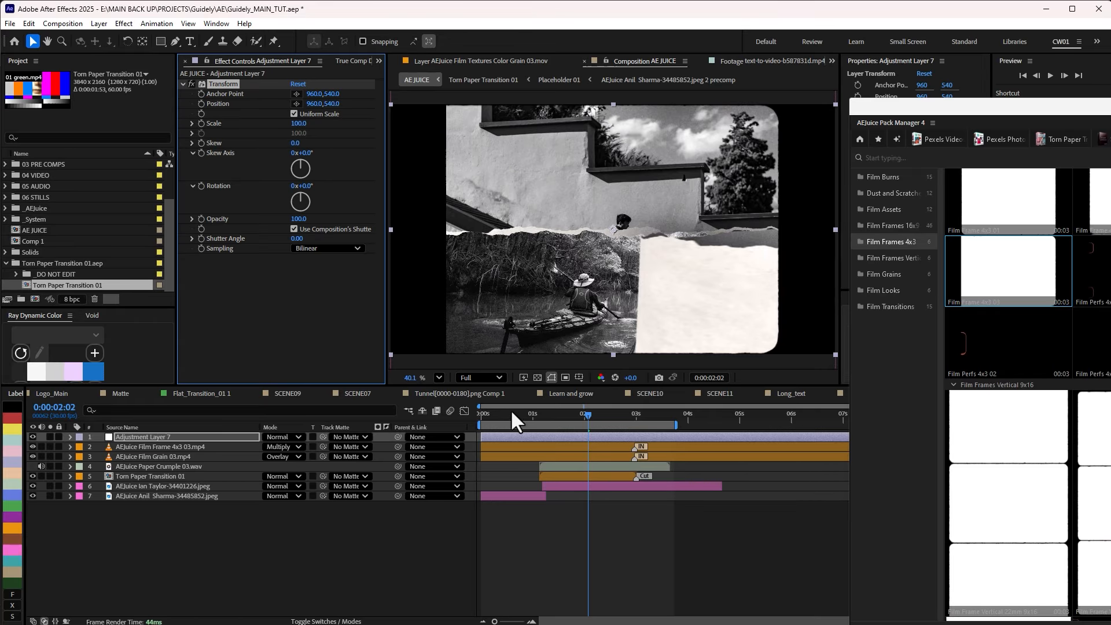
Keyframe the Transform effect's Scale from 100 at the composition start to 110 at 0:00:03:18
{"action": "key", "text": "Home"}
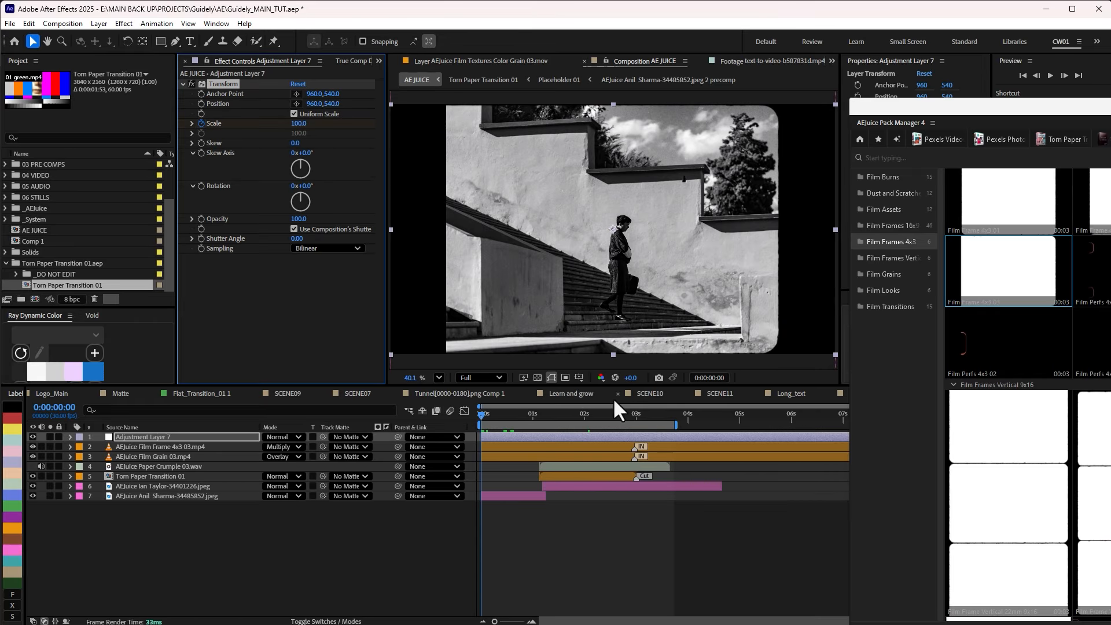
{"action": "left_click_drag", "start_coordinate": [671, 413], "coordinate": [667, 413]}
{"action": "left_click", "coordinate": [298, 123]}
{"action": "type", "text": "110"}
{"action": "key", "text": "Return"}
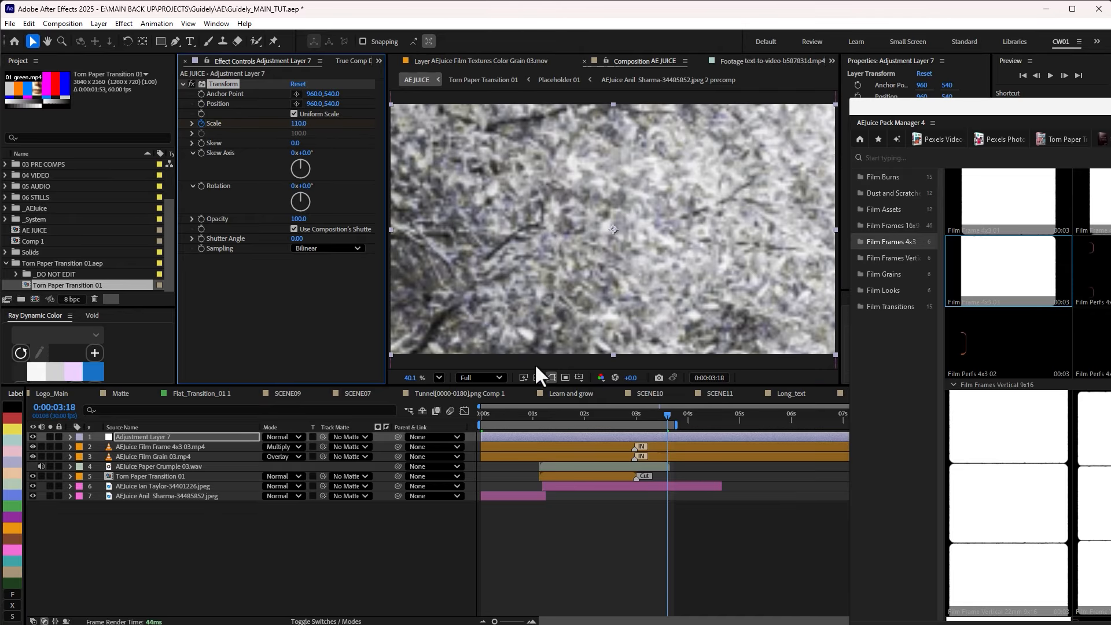
Reveal the adjustment layer's Scale keyframes and preview the slow zoom from the composition start
{"action": "key", "text": "u"}
{"action": "left_click_drag", "start_coordinate": [654, 417], "coordinate": [356, 420]}
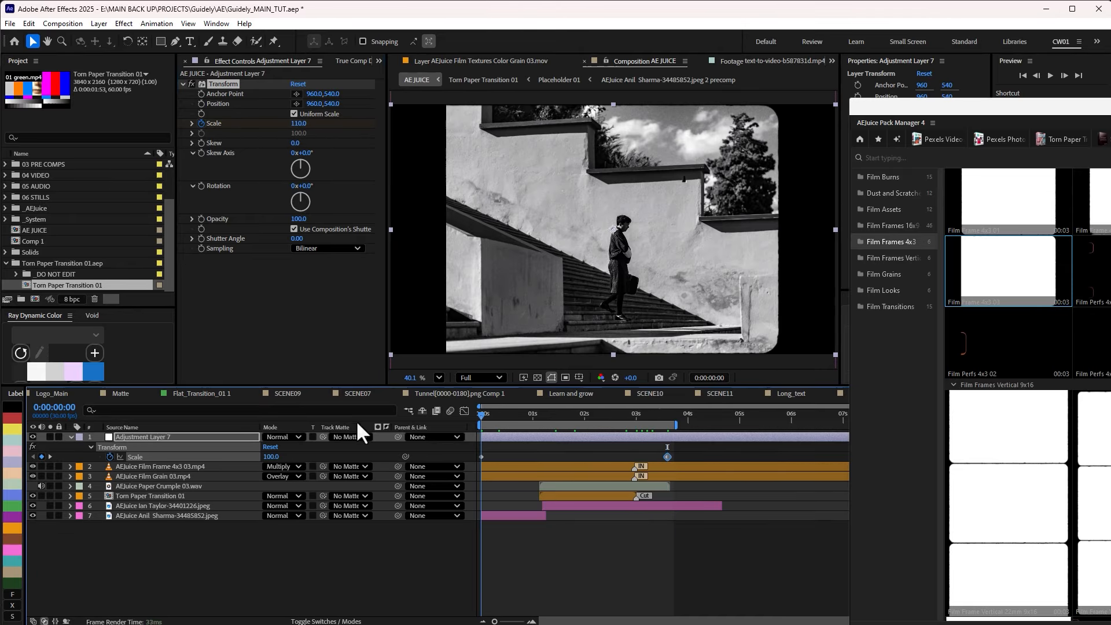
{"action": "key", "text": "space"}
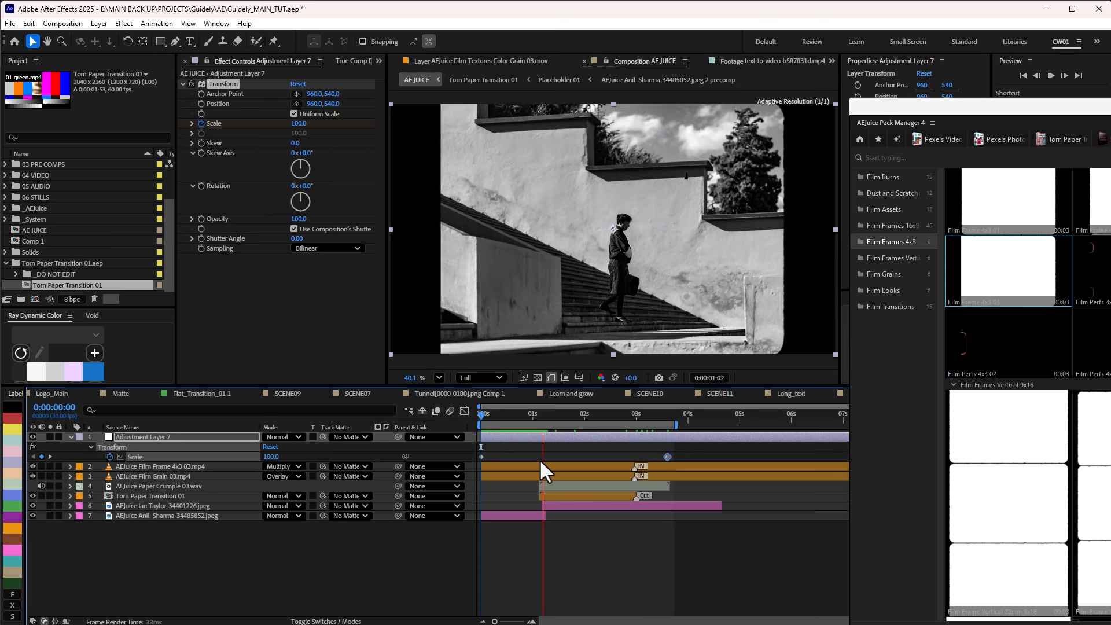
{"action": "key", "text": "space"}
Move the adjustment layer beneath Film Frame 4x3 03, preview the transition and scrub to 0:00:01:28
{"action": "left_click_drag", "start_coordinate": [149, 433], "coordinate": [155, 471]}
{"action": "left_click_drag", "start_coordinate": [531, 417], "coordinate": [480, 418]}
{"action": "key", "text": "space"}
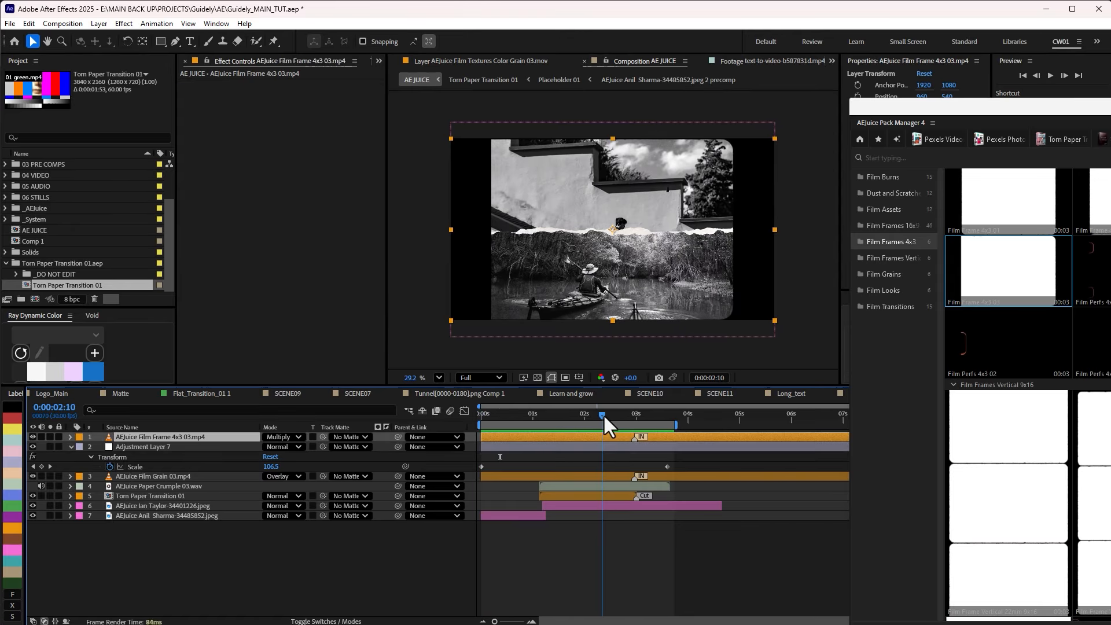
{"action": "left_click_drag", "start_coordinate": [603, 414], "coordinate": [581, 420]}
Reposition the Pack Manager window, show its sound effects library again and scrub the composition to 0:00:02:06
{"action": "left_click_drag", "start_coordinate": [906, 108], "coordinate": [112, 85]}
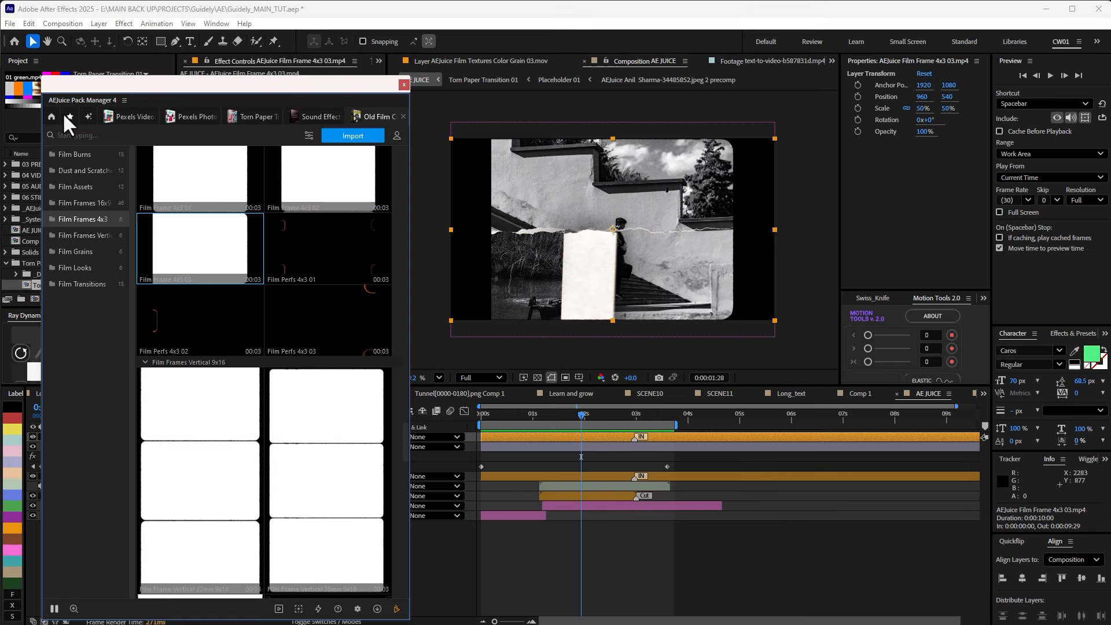
{"action": "left_click", "coordinate": [305, 114]}
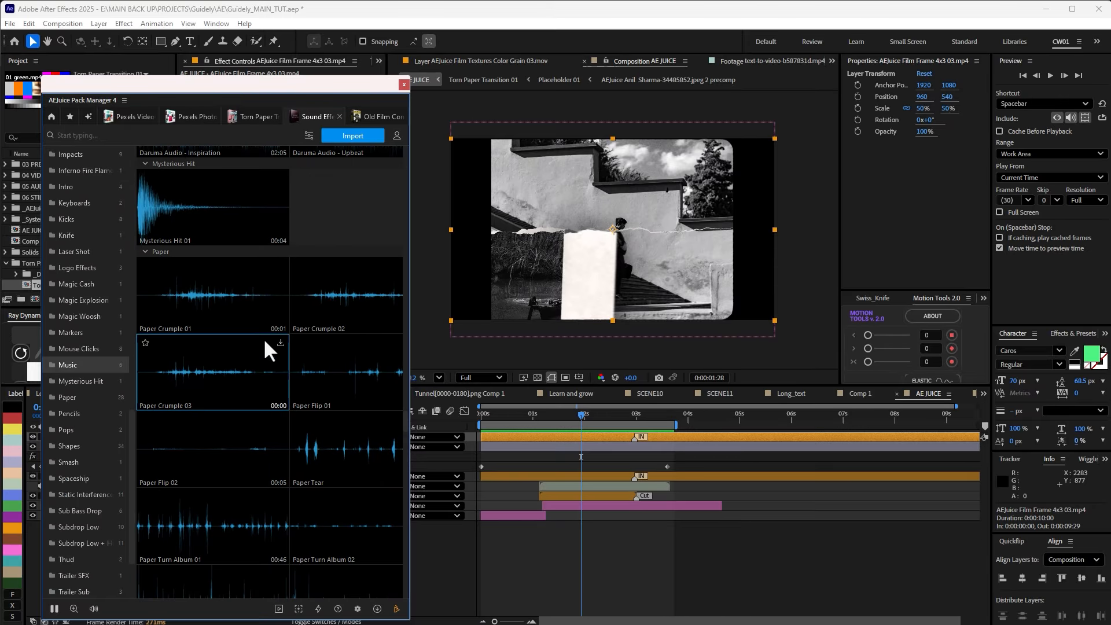
{"action": "left_click_drag", "start_coordinate": [291, 85], "coordinate": [245, 88]}
{"action": "mouse_move", "coordinate": [586, 412]}
{"action": "left_mouse_down"}
{"action": "mouse_move", "coordinate": [513, 412]}
{"action": "mouse_move", "coordinate": [631, 412]}
{"action": "mouse_move", "coordinate": [525, 420]}
{"action": "mouse_move", "coordinate": [638, 427]}
{"action": "mouse_move", "coordinate": [595, 423]}
{"action": "left_mouse_up"}
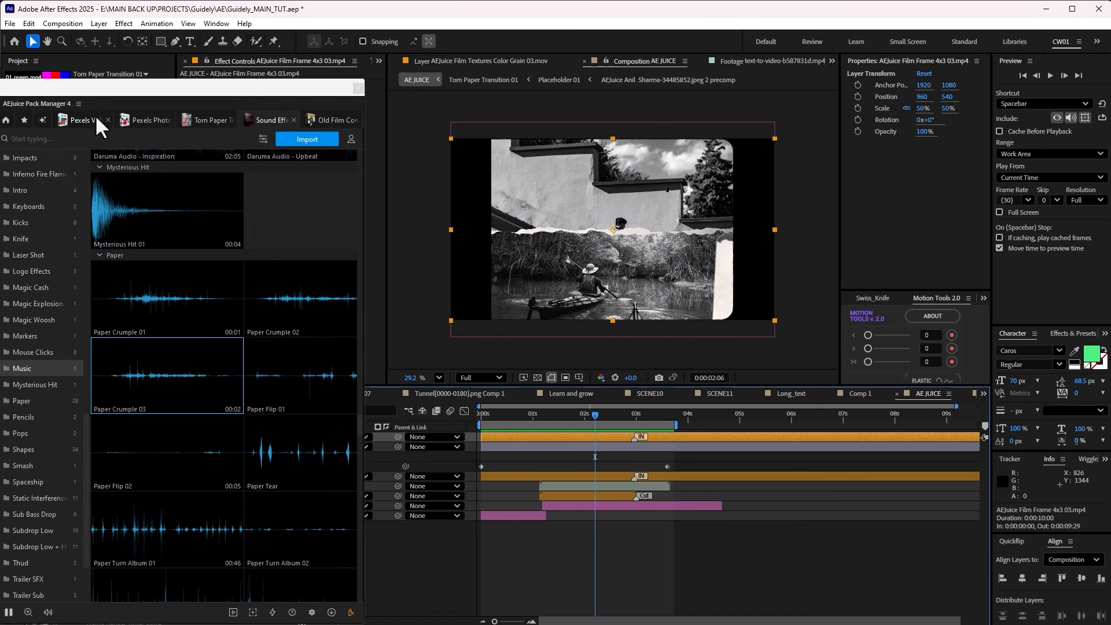
Look through the purchased and free packs in the Pack Manager's full pack library
{"action": "left_click", "coordinate": [31, 113]}
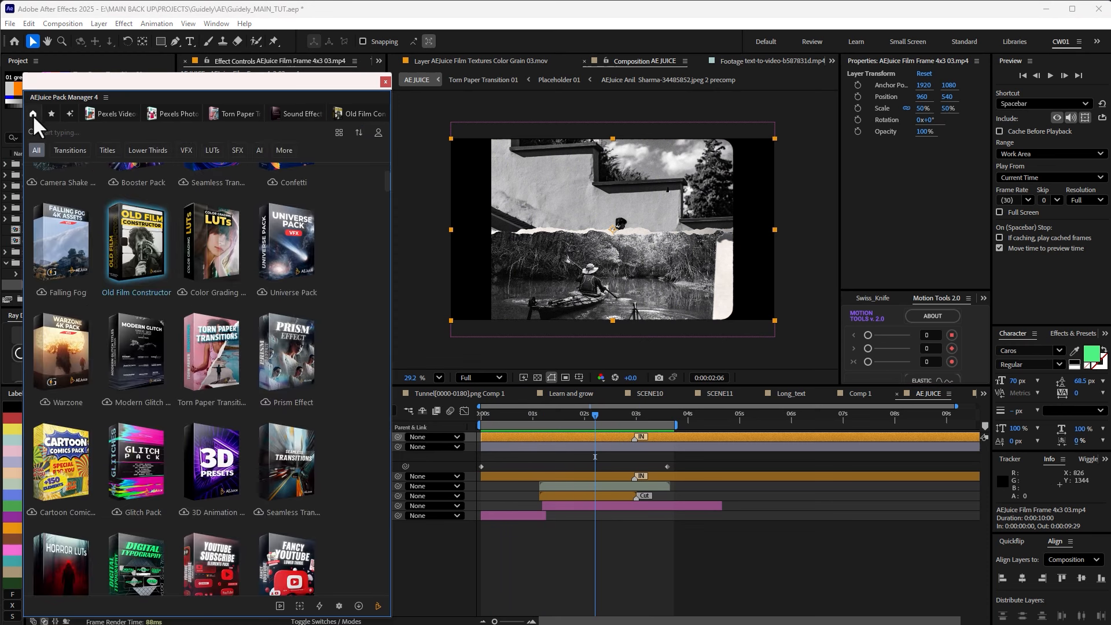
{"action": "scroll", "coordinate": [139, 258], "scroll_direction": "up", "scroll_amount": 4}
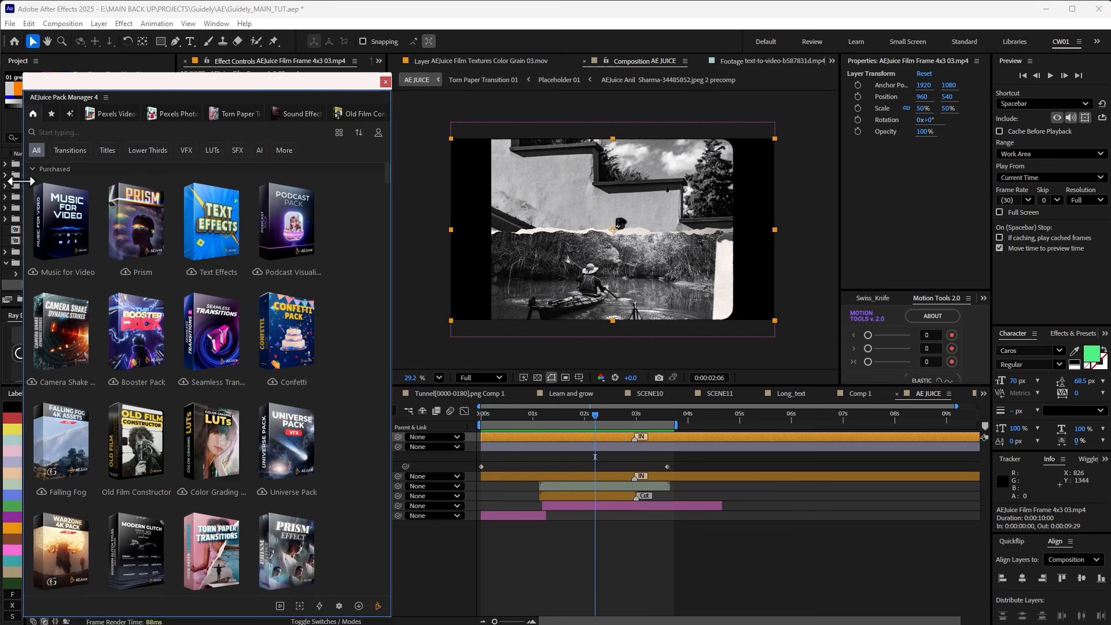
{"action": "scroll", "coordinate": [32, 179], "scroll_direction": "down", "scroll_amount": 12}
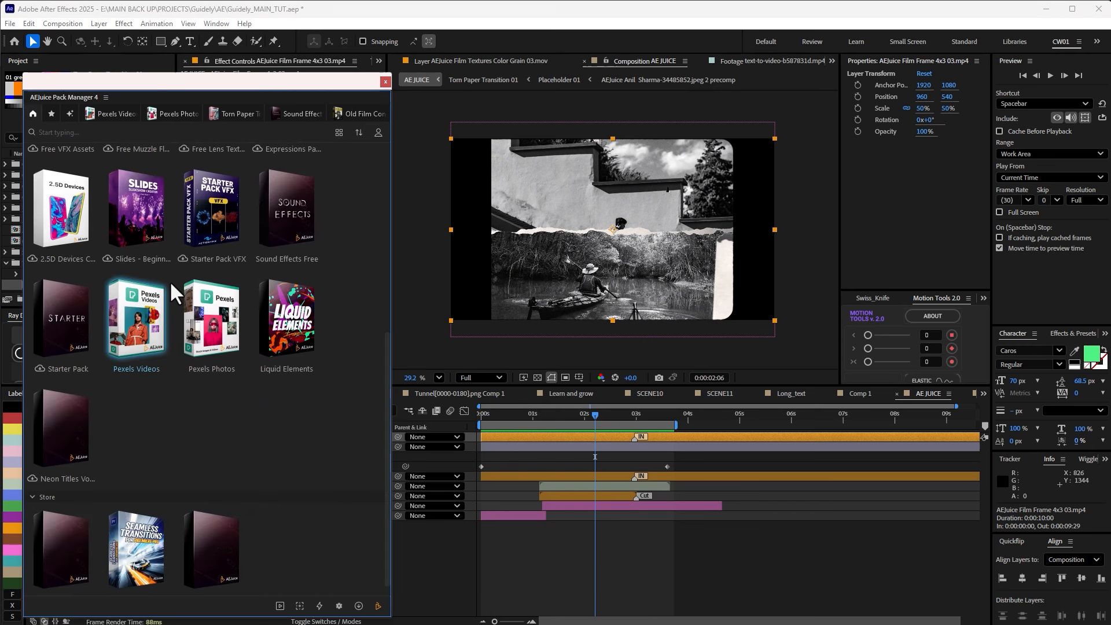
{"action": "scroll", "coordinate": [201, 311], "scroll_direction": "up", "scroll_amount": 4}
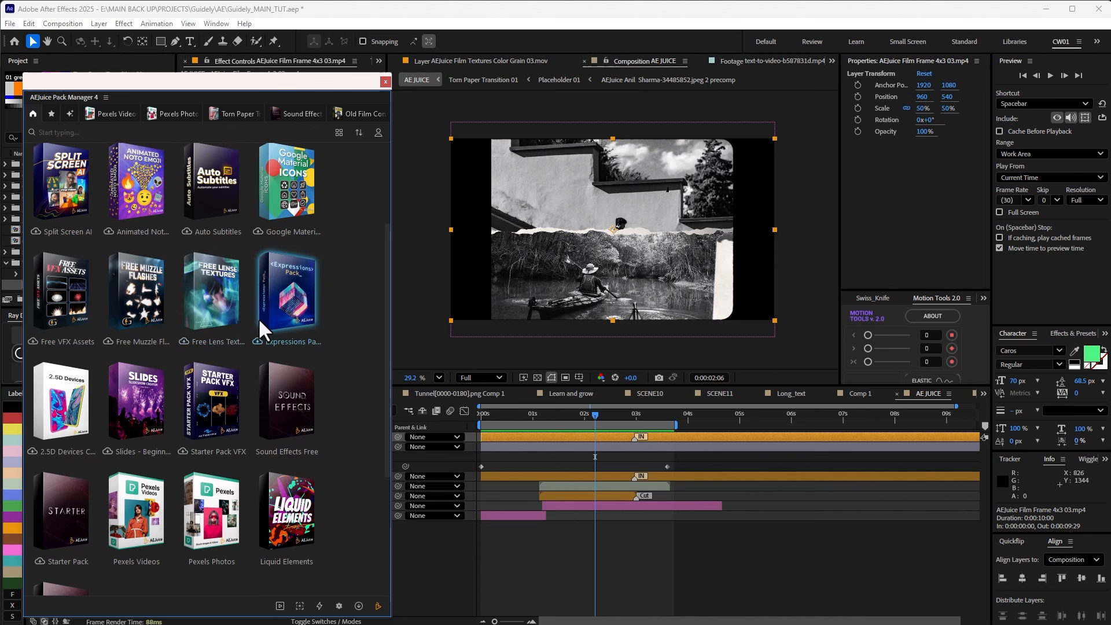
{"action": "scroll", "coordinate": [264, 319], "scroll_direction": "up", "scroll_amount": 3}
{"action": "mouse_move", "coordinate": [290, 347]}
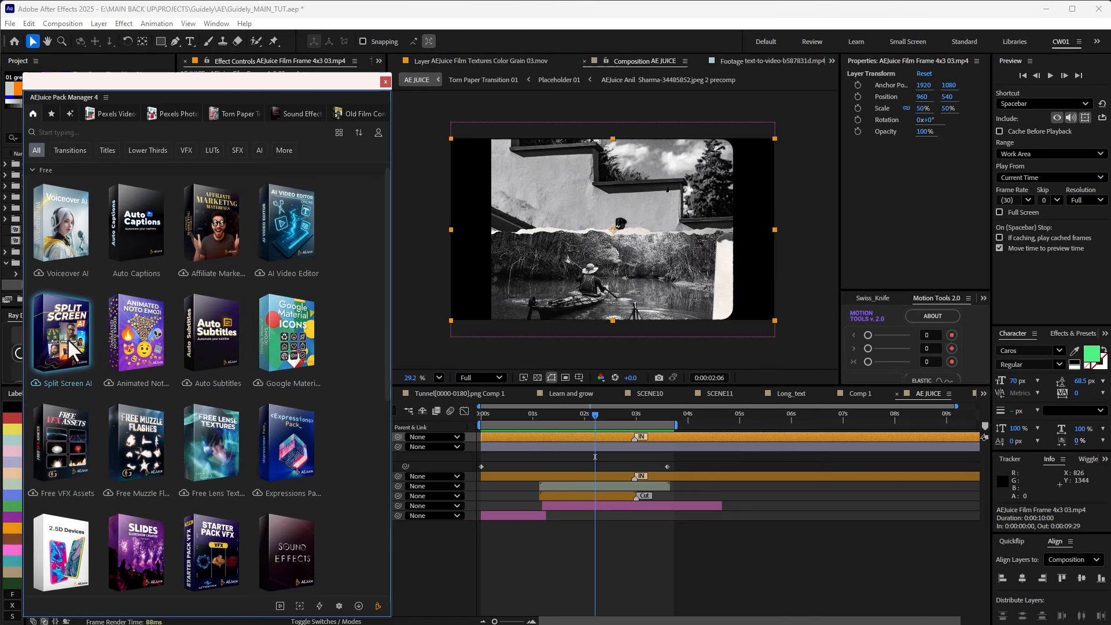
{"action": "scroll", "coordinate": [116, 388], "scroll_direction": "down", "scroll_amount": 3}
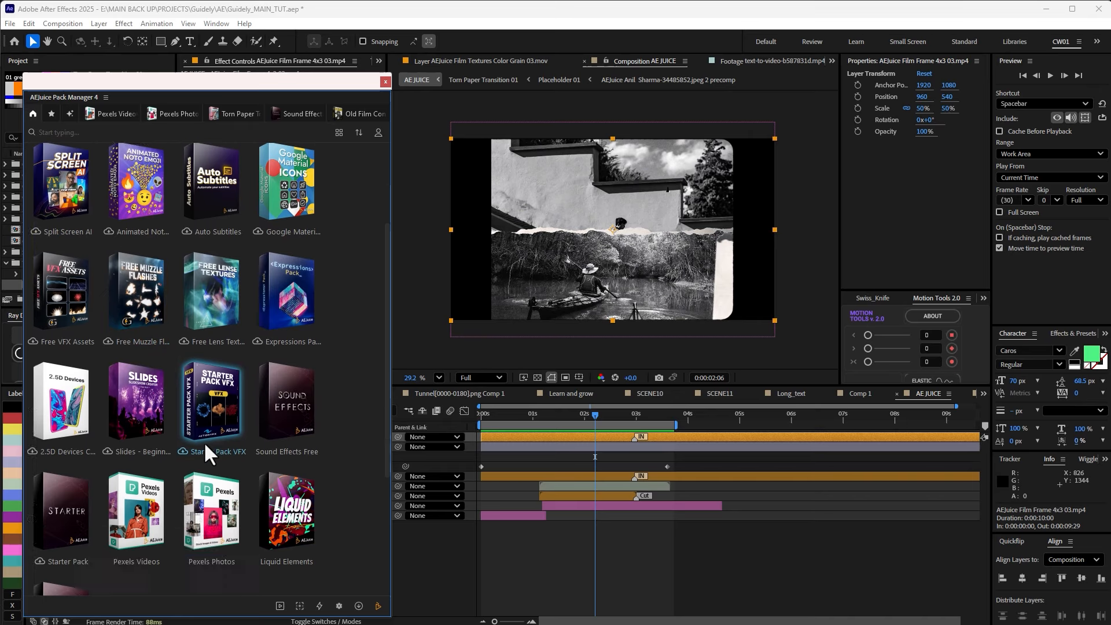
{"action": "mouse_move", "coordinate": [327, 85]}
{"action": "left_mouse_down"}
{"action": "mouse_move", "coordinate": [324, 67]}
{"action": "mouse_move", "coordinate": [305, 61]}
{"action": "mouse_move", "coordinate": [323, 68]}
{"action": "left_mouse_up"}
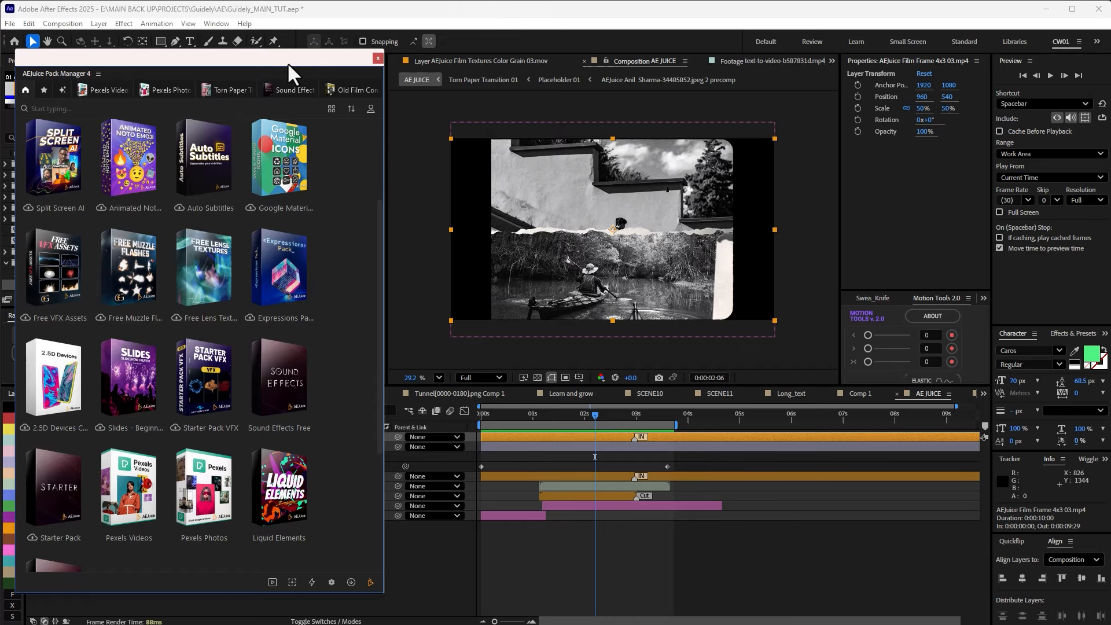
{"action": "left_click_drag", "start_coordinate": [295, 61], "coordinate": [282, 70]}
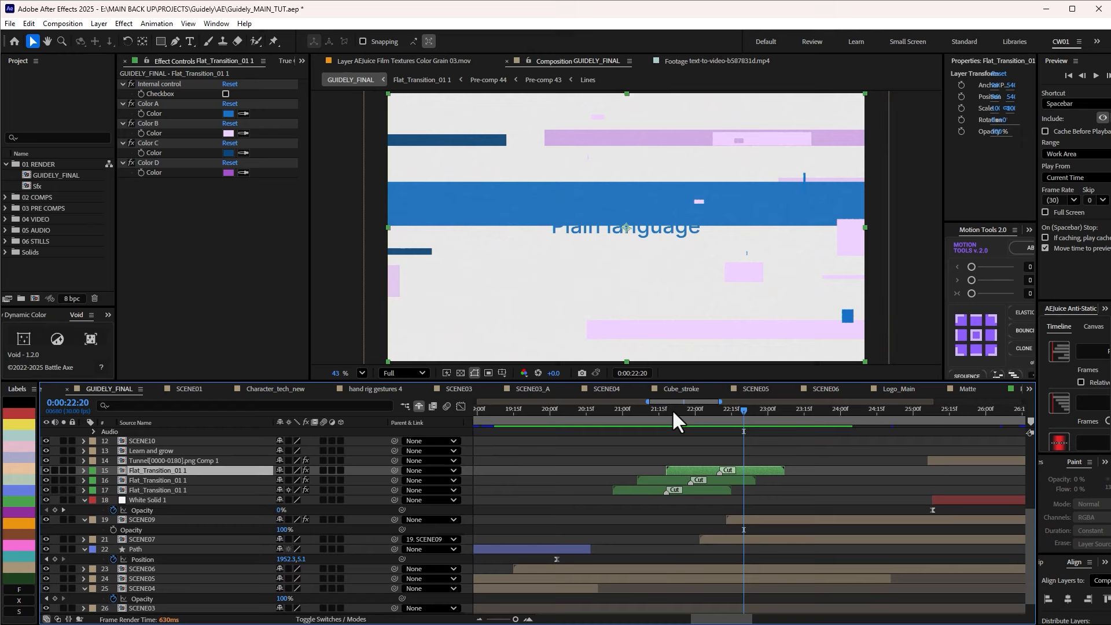
Scrub through GUIDELY_FINAL, inspect the SCENE09 precomp and return to the main composition
{"action": "left_click_drag", "start_coordinate": [672, 409], "coordinate": [786, 426]}
{"action": "double_click", "coordinate": [748, 519]}
{"action": "left_click_drag", "start_coordinate": [495, 404], "coordinate": [568, 417]}
{"action": "left_click", "coordinate": [350, 80]}
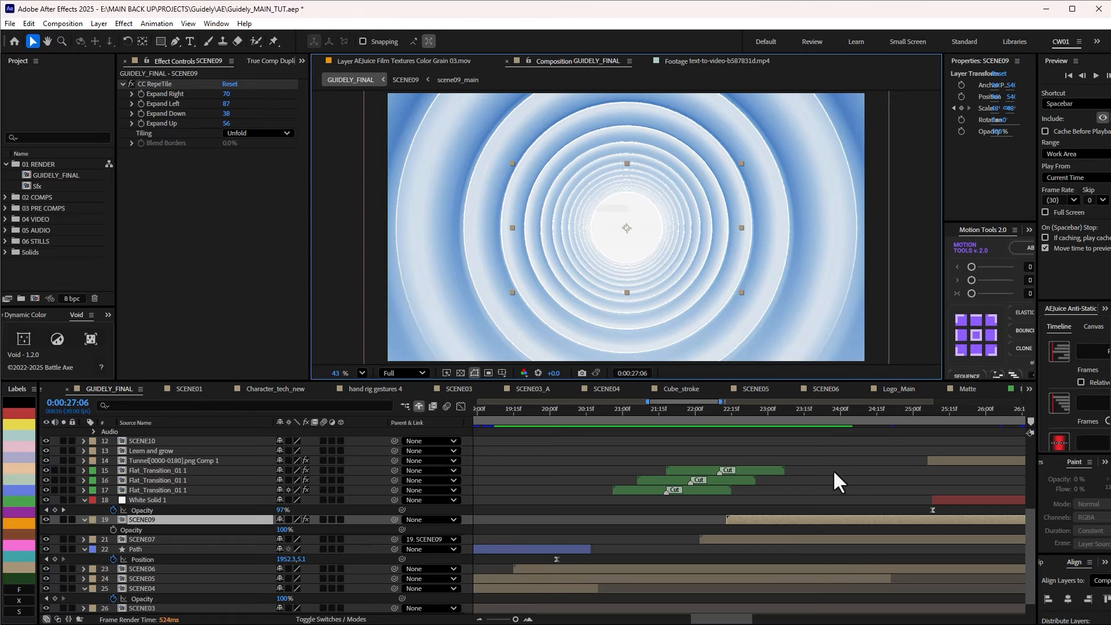
Go to 0:00:23:09 in GUIDELY_FINAL, then open the SCENE07 precomp and play it back
{"action": "scroll", "coordinate": [834, 472], "scroll_direction": "down", "scroll_amount": 2}
{"action": "left_click", "coordinate": [812, 410]}
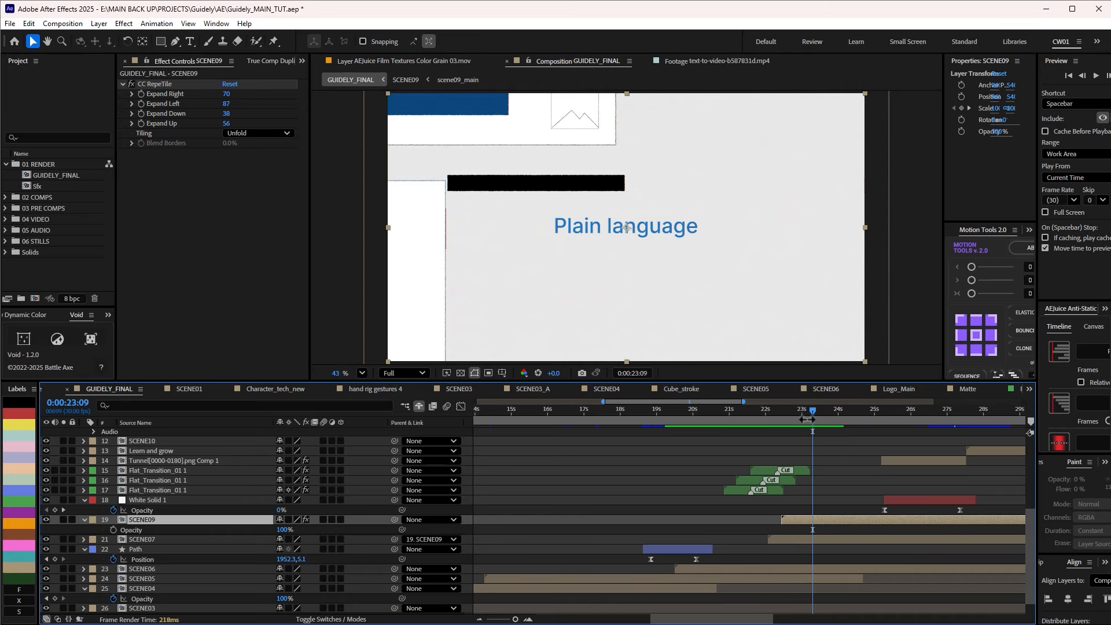
{"action": "left_click", "coordinate": [778, 542]}
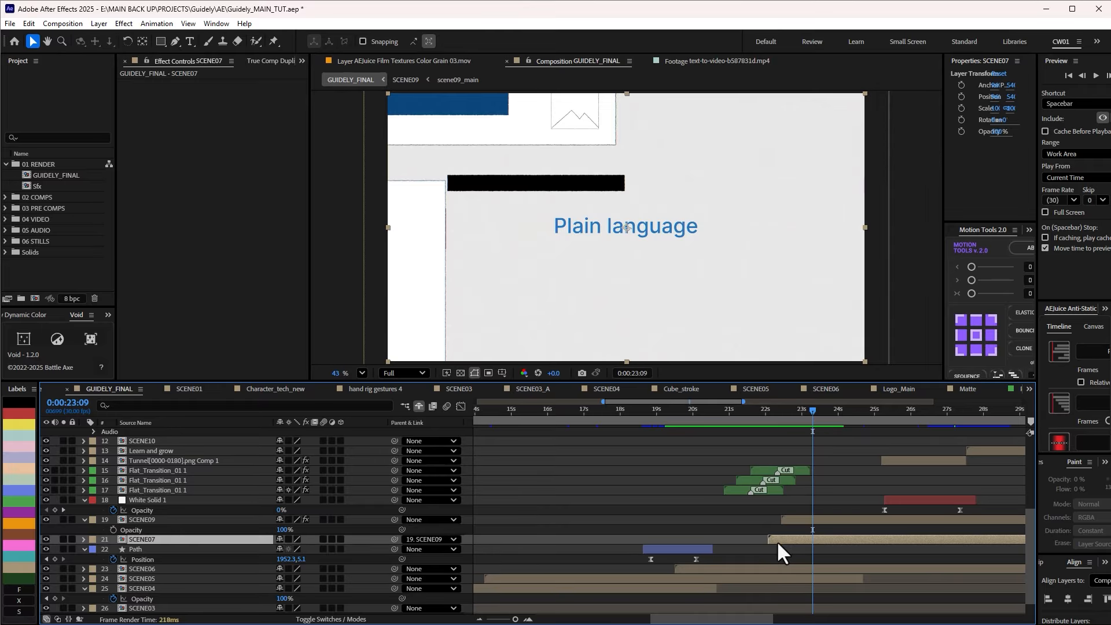
{"action": "double_click", "coordinate": [780, 538]}
{"action": "mouse_move", "coordinate": [510, 404]}
{"action": "left_mouse_down"}
{"action": "mouse_move", "coordinate": [492, 407]}
{"action": "mouse_move", "coordinate": [512, 413]}
{"action": "mouse_move", "coordinate": [495, 417]}
{"action": "mouse_move", "coordinate": [520, 414]}
{"action": "mouse_move", "coordinate": [496, 418]}
{"action": "mouse_move", "coordinate": [509, 406]}
{"action": "left_mouse_up"}
{"action": "key", "text": "space"}
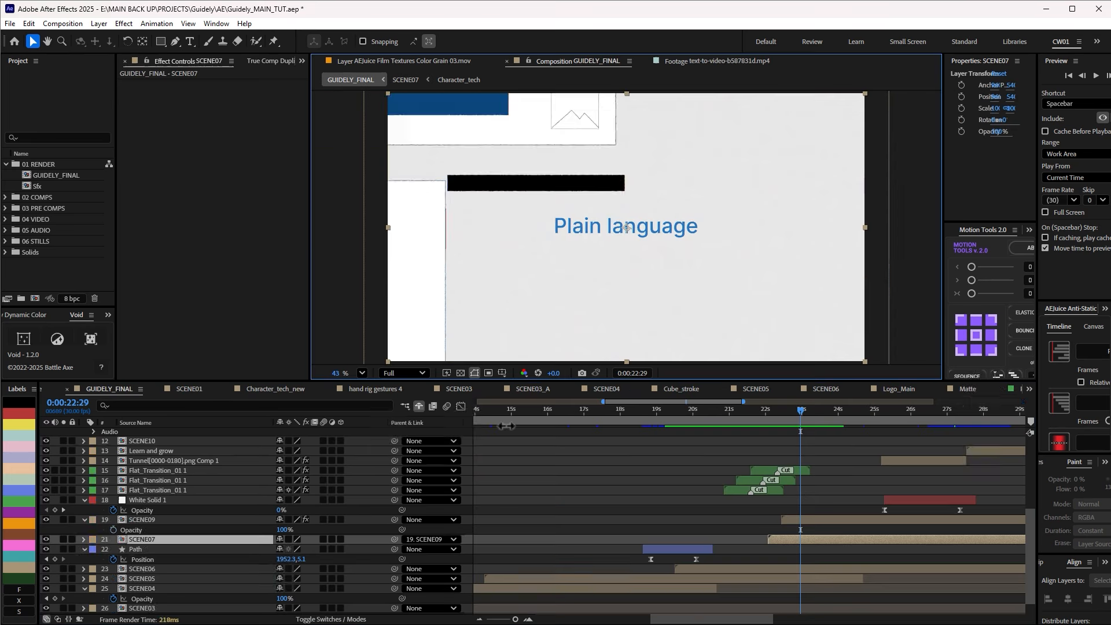
Scrub GUIDELY_FINAL past the Engaging visuals text to the tunnel transition at 0:00:26:21
{"action": "left_click_drag", "start_coordinate": [792, 412], "coordinate": [884, 413]}
{"action": "scroll", "coordinate": [877, 461], "scroll_direction": "down", "scroll_amount": 1}
{"action": "left_click_drag", "start_coordinate": [915, 487], "coordinate": [780, 551]}
{"action": "left_click", "coordinate": [744, 415]}
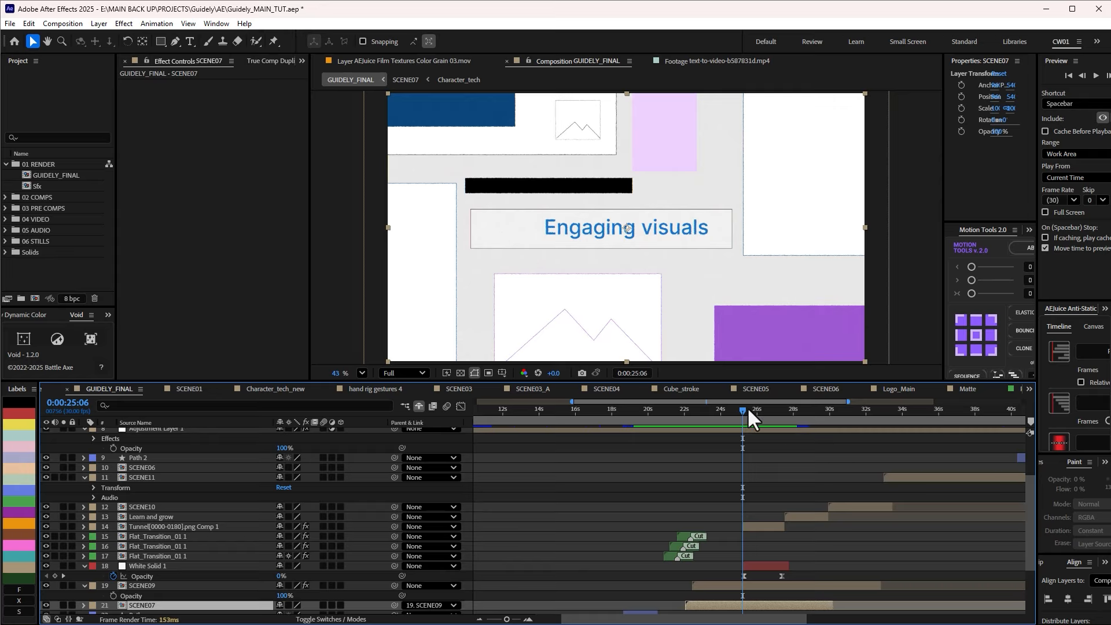
{"action": "left_click_drag", "start_coordinate": [746, 405], "coordinate": [770, 421]}
Solo the Tunnel[0000-0180].png Comp 1 layer and preview it on its own
{"action": "left_click", "coordinate": [153, 526]}
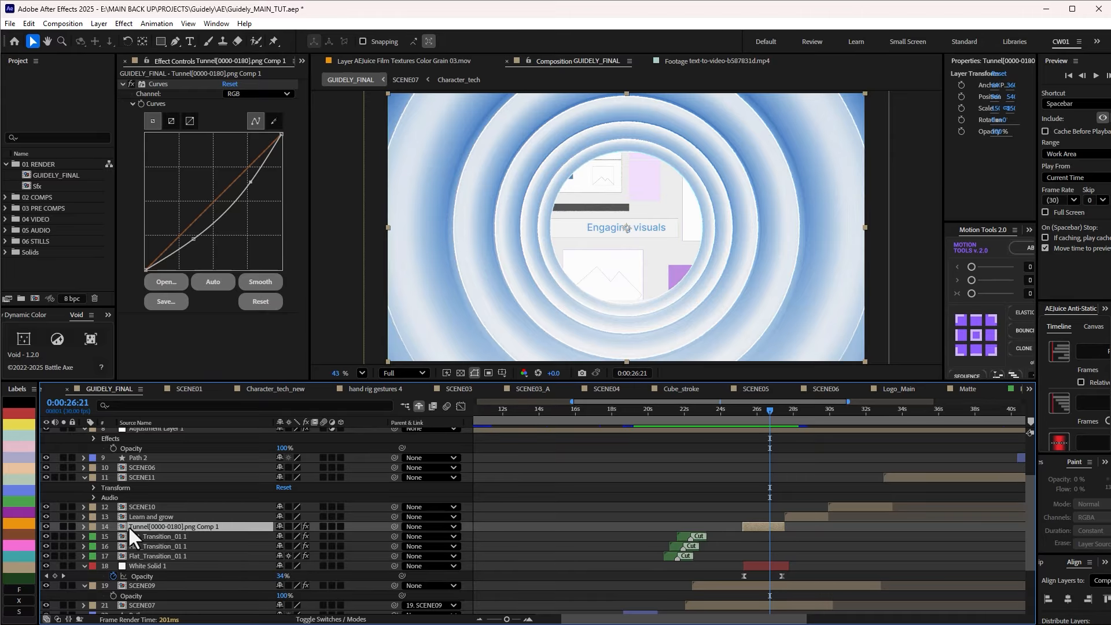
{"action": "left_click", "coordinate": [64, 526]}
{"action": "key", "text": "space"}
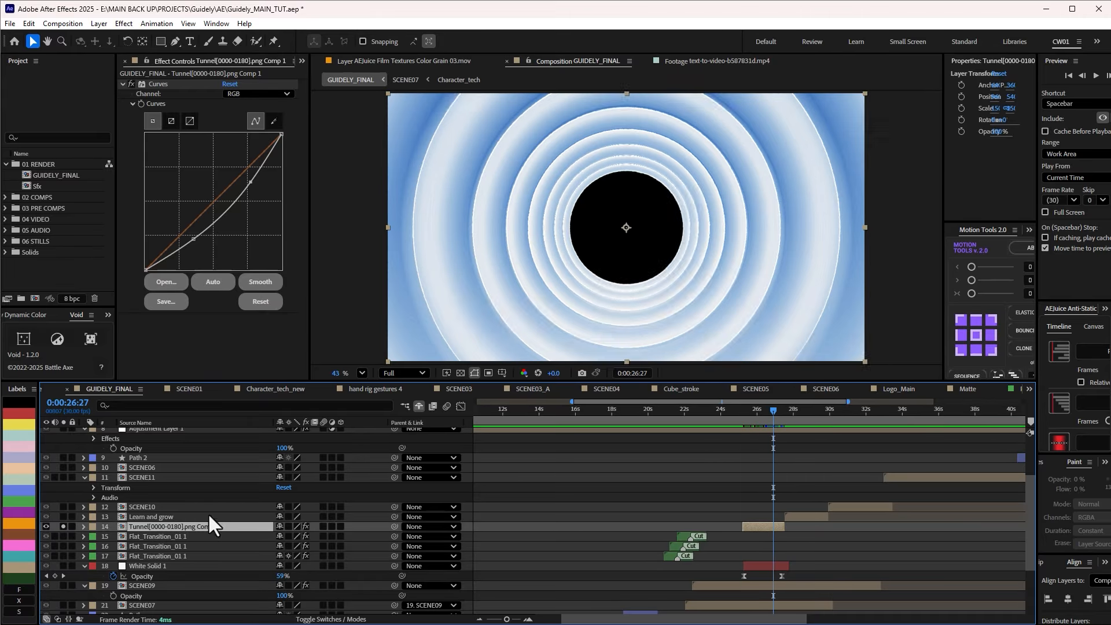
Open the tunnel precomp, scrub to 0:00:00:11 and briefly solo its two tunnel image layers to inspect them
{"action": "double_click", "coordinate": [154, 526]}
{"action": "left_click_drag", "start_coordinate": [582, 405], "coordinate": [536, 412]}
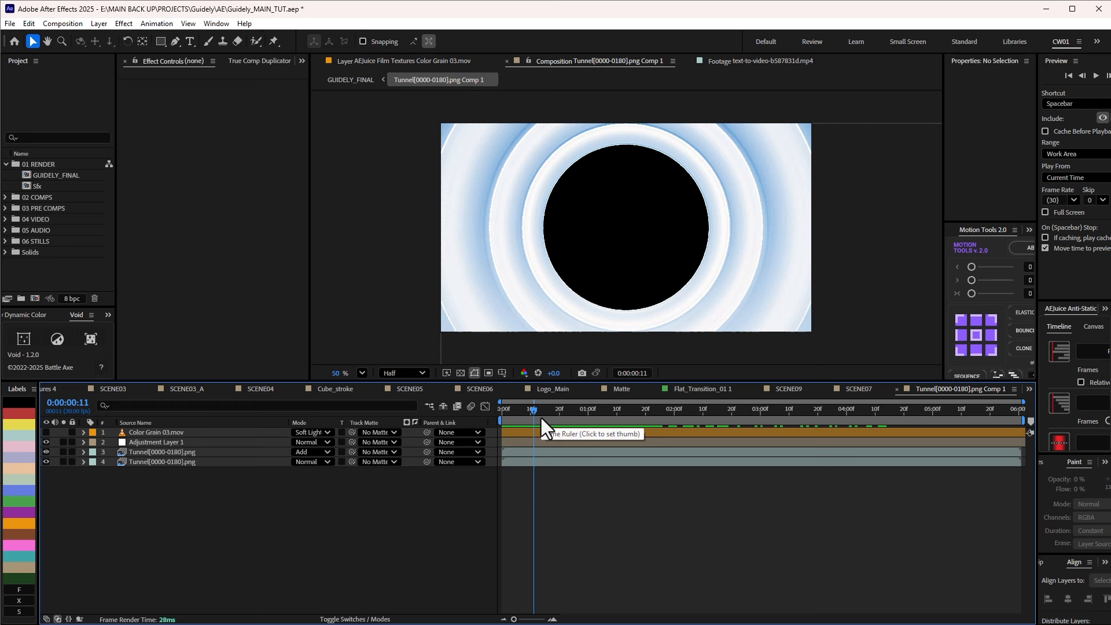
{"action": "left_click", "coordinate": [64, 452]}
{"action": "left_click", "coordinate": [63, 461]}
{"action": "left_click", "coordinate": [191, 453]}
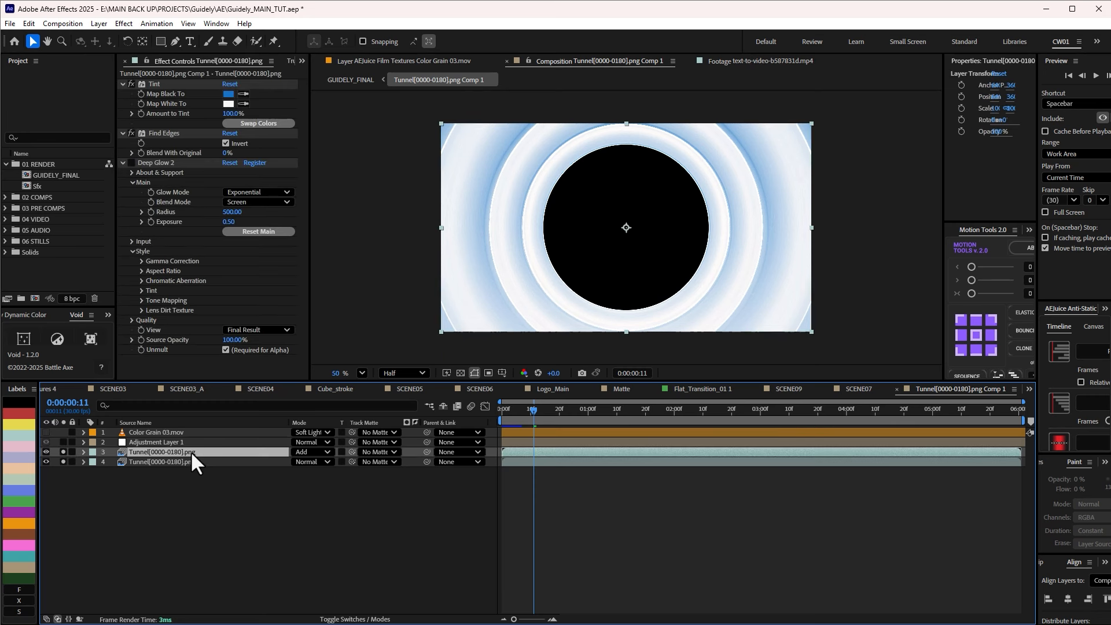
{"action": "left_click_drag", "start_coordinate": [63, 452], "coordinate": [63, 462]}
Collapse the Find Edges and Deep Glow 2 effects, solo the upper tunnel image layer and scrub to 0:00:01:18
{"action": "left_click", "coordinate": [123, 133]}
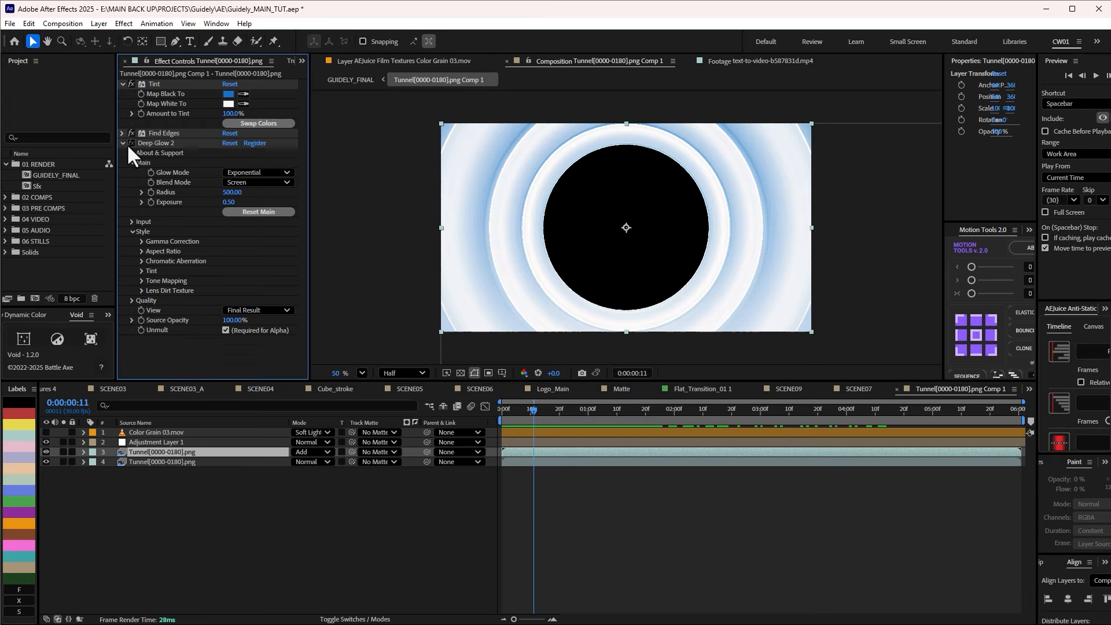
{"action": "left_click", "coordinate": [122, 143]}
{"action": "left_click", "coordinate": [151, 462]}
{"action": "left_click", "coordinate": [63, 452]}
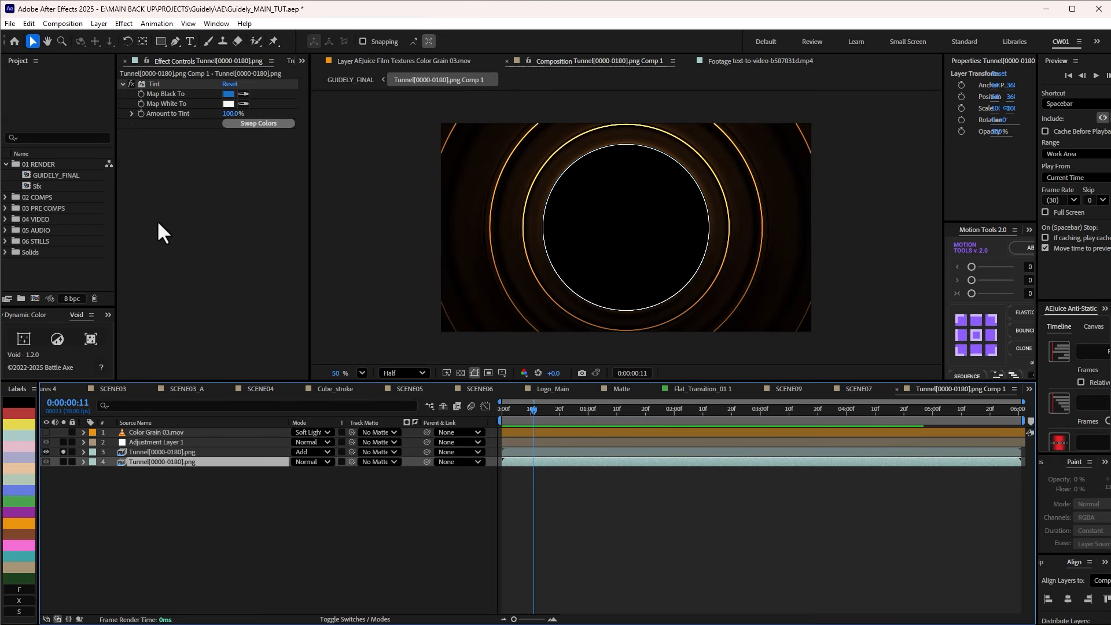
{"action": "left_click_drag", "start_coordinate": [533, 411], "coordinate": [640, 409]}
Compare the upper tunnel layer with its Tint effect off and on, scrubbing to 0:00:01:12
{"action": "left_click", "coordinate": [621, 452]}
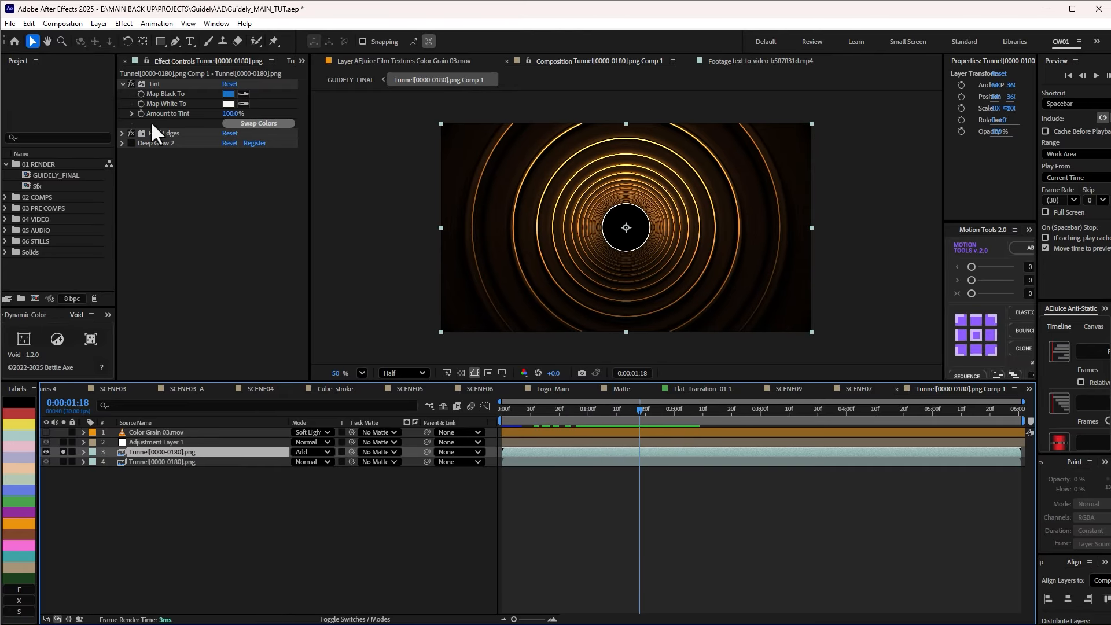
{"action": "left_click", "coordinate": [131, 84]}
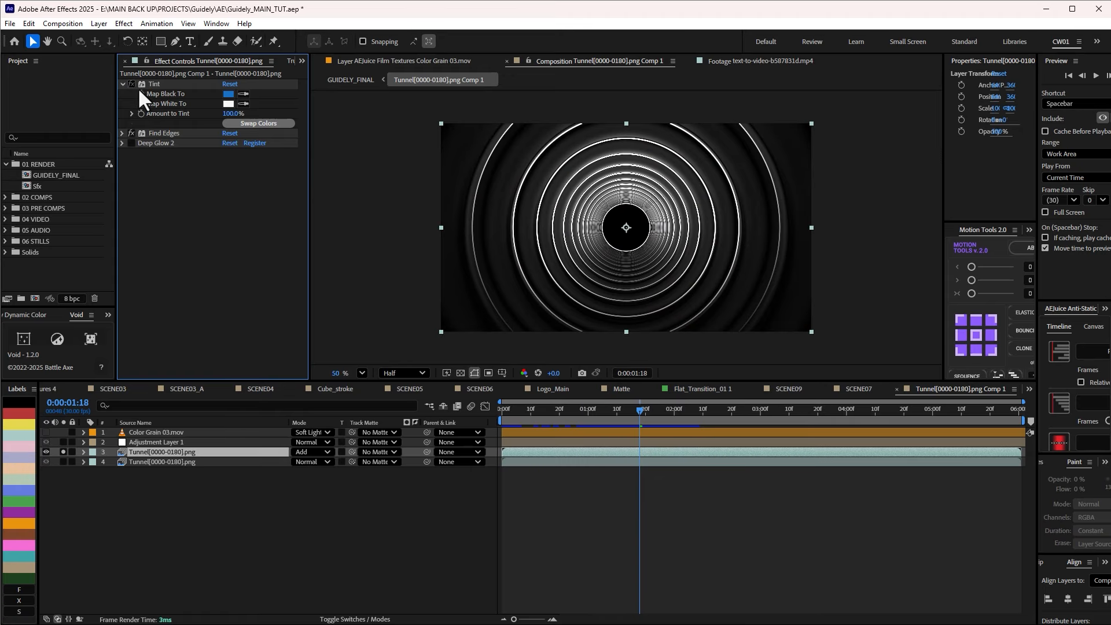
{"action": "mouse_move", "coordinate": [607, 409]}
{"action": "left_mouse_down"}
{"action": "mouse_move", "coordinate": [581, 408]}
{"action": "mouse_move", "coordinate": [622, 409]}
{"action": "left_mouse_up"}
{"action": "left_click", "coordinate": [125, 80]}
{"action": "left_click", "coordinate": [130, 83]}
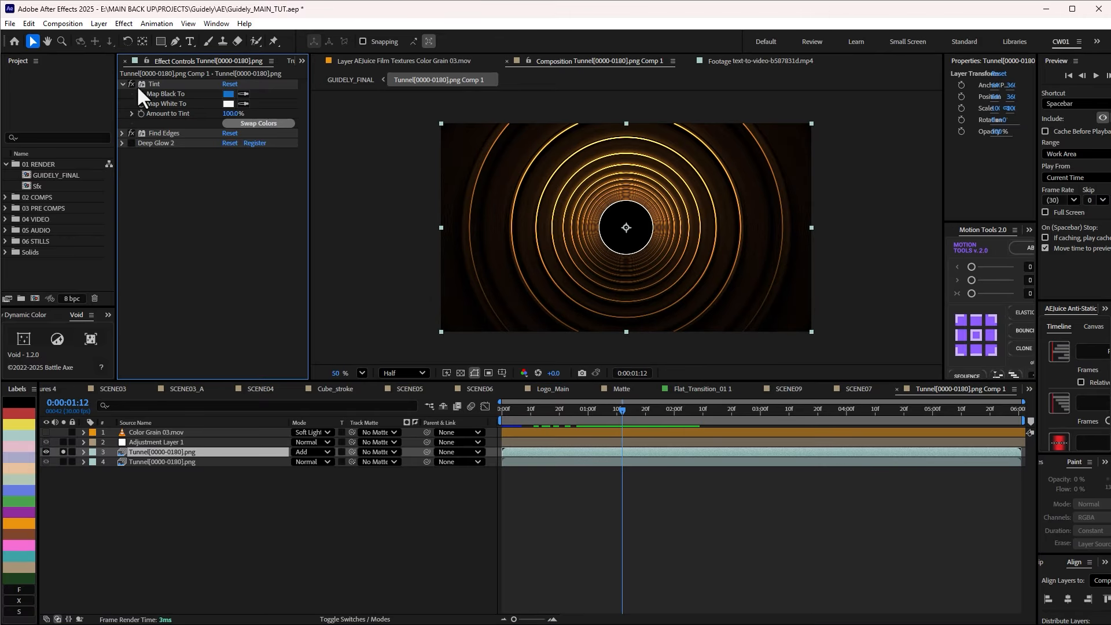
Disable the Tint and Find Edges effects on the upper tunnel layer to show the original tunnel render
{"action": "left_click", "coordinate": [132, 85]}
{"action": "left_click", "coordinate": [131, 134]}
{"action": "left_click", "coordinate": [130, 134]}
{"action": "left_click", "coordinate": [130, 134]}
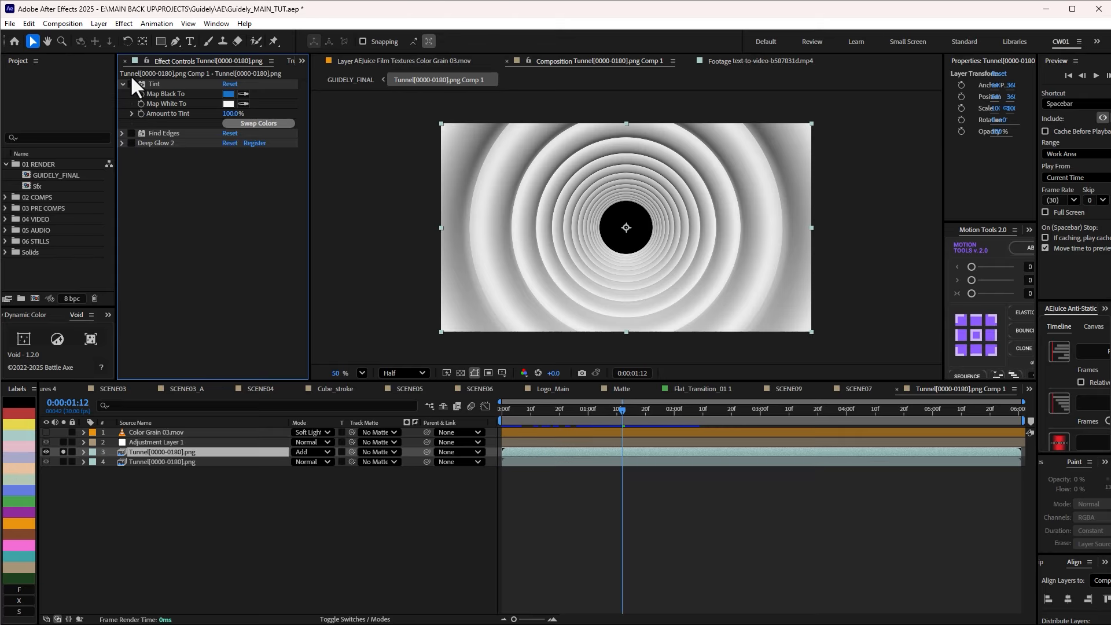
Scrub through the original tunnel render, re-enabling the upper layer's Tint and Find Edges effects one after the other, ending at 0:00:01:23
{"action": "left_click", "coordinate": [596, 552]}
{"action": "left_click_drag", "start_coordinate": [539, 428], "coordinate": [680, 409]}
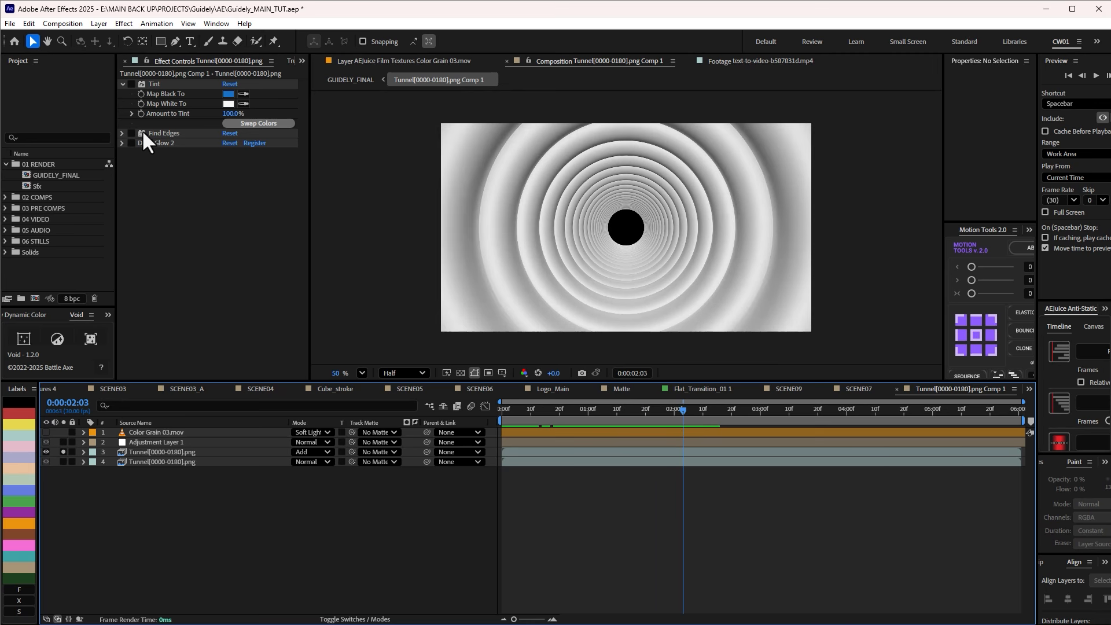
{"action": "left_click", "coordinate": [131, 83]}
{"action": "left_click_drag", "start_coordinate": [603, 410], "coordinate": [664, 409]}
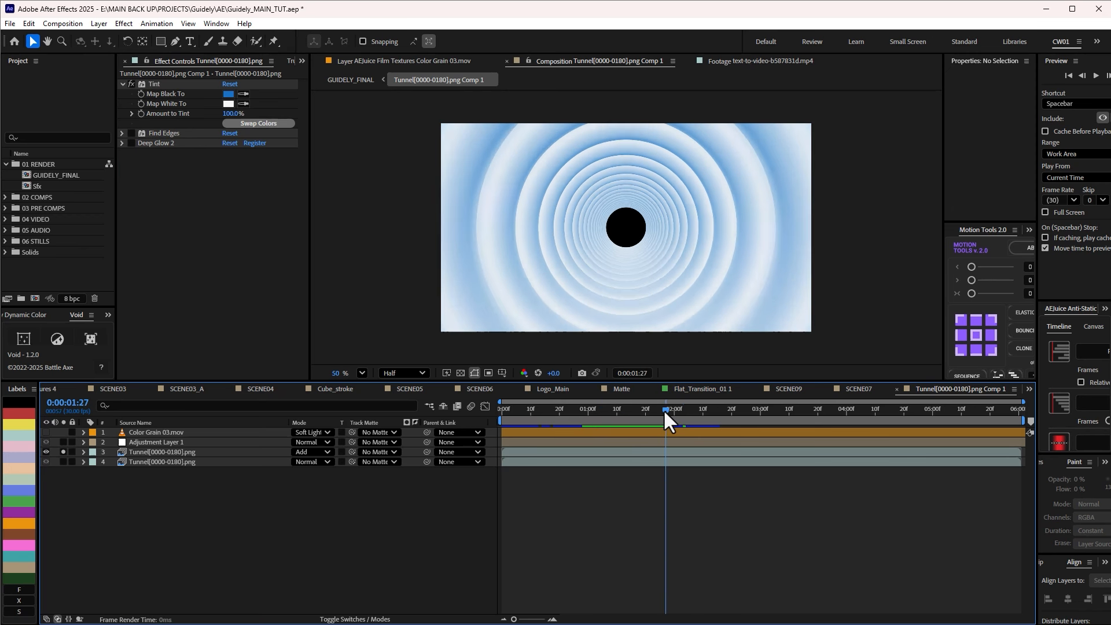
{"action": "left_click", "coordinate": [131, 133]}
{"action": "mouse_move", "coordinate": [668, 409]}
{"action": "left_mouse_down"}
{"action": "mouse_move", "coordinate": [634, 408]}
{"action": "mouse_move", "coordinate": [654, 408]}
{"action": "left_mouse_up"}
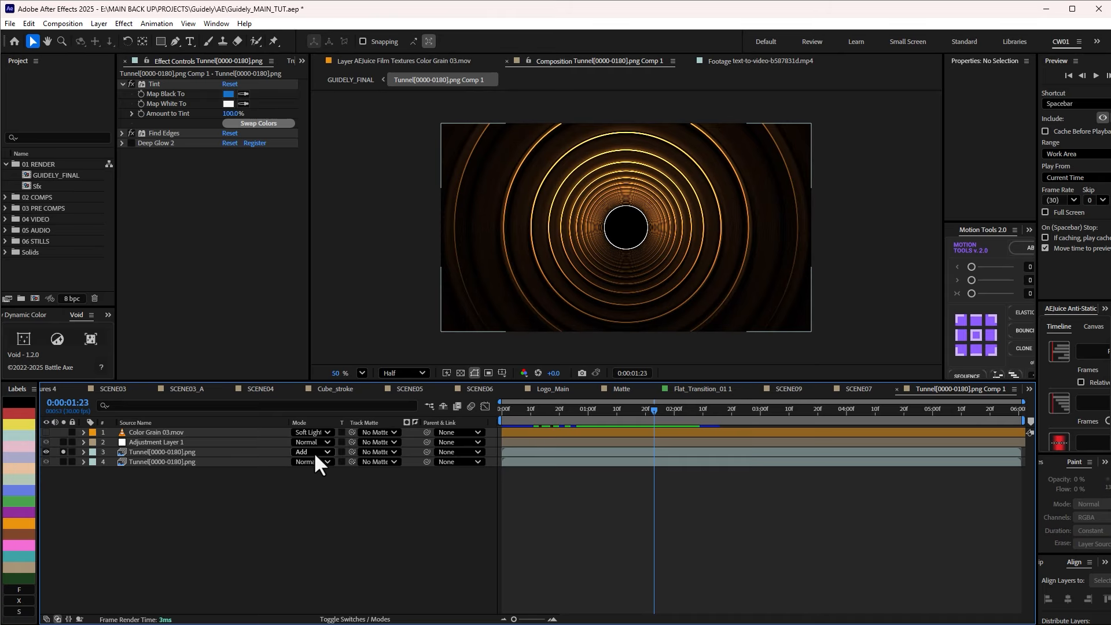
Solo the lower tunnel layer, toggle the upper one's solo while scrubbing to compare them, and clear both solos at 0:00:01:17
{"action": "left_click", "coordinate": [64, 462]}
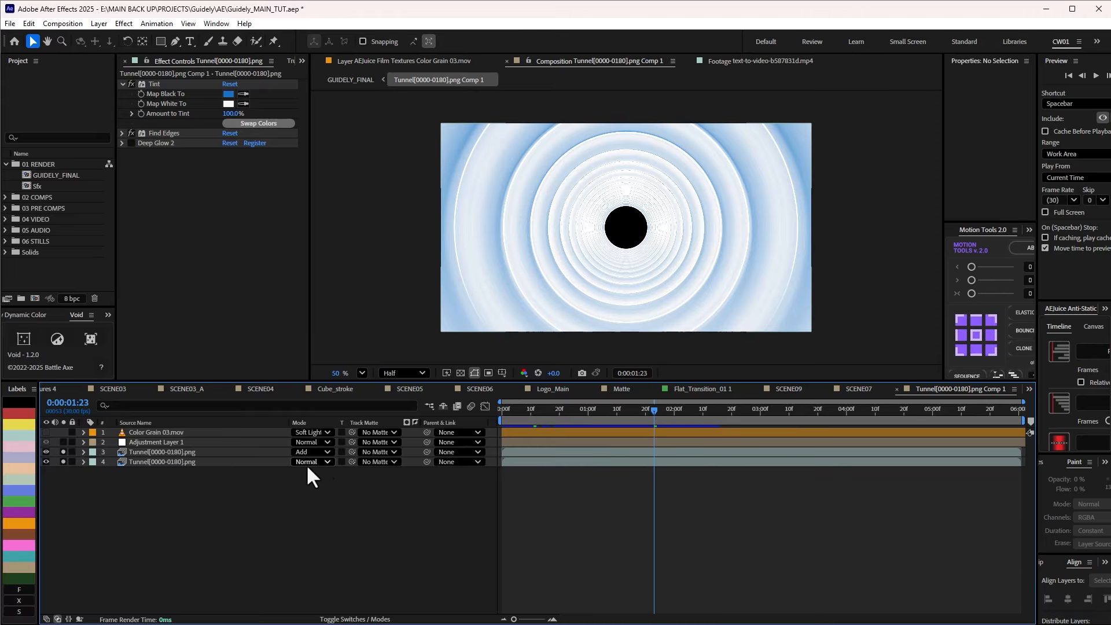
{"action": "mouse_move", "coordinate": [609, 414]}
{"action": "left_mouse_down"}
{"action": "mouse_move", "coordinate": [595, 414]}
{"action": "mouse_move", "coordinate": [609, 415]}
{"action": "left_mouse_up"}
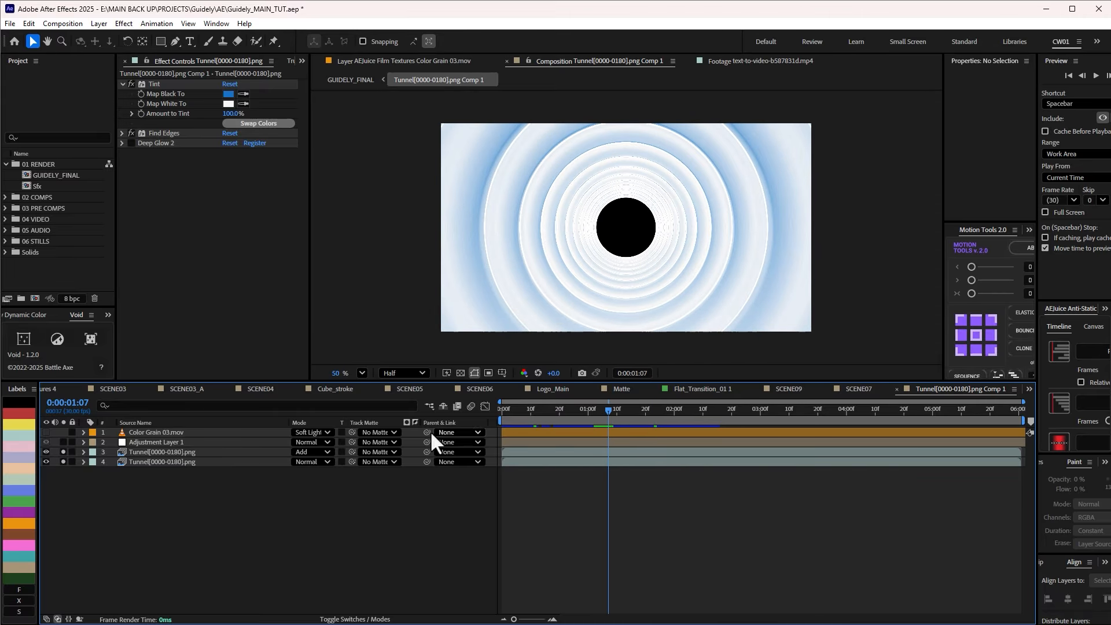
{"action": "left_click", "coordinate": [63, 452]}
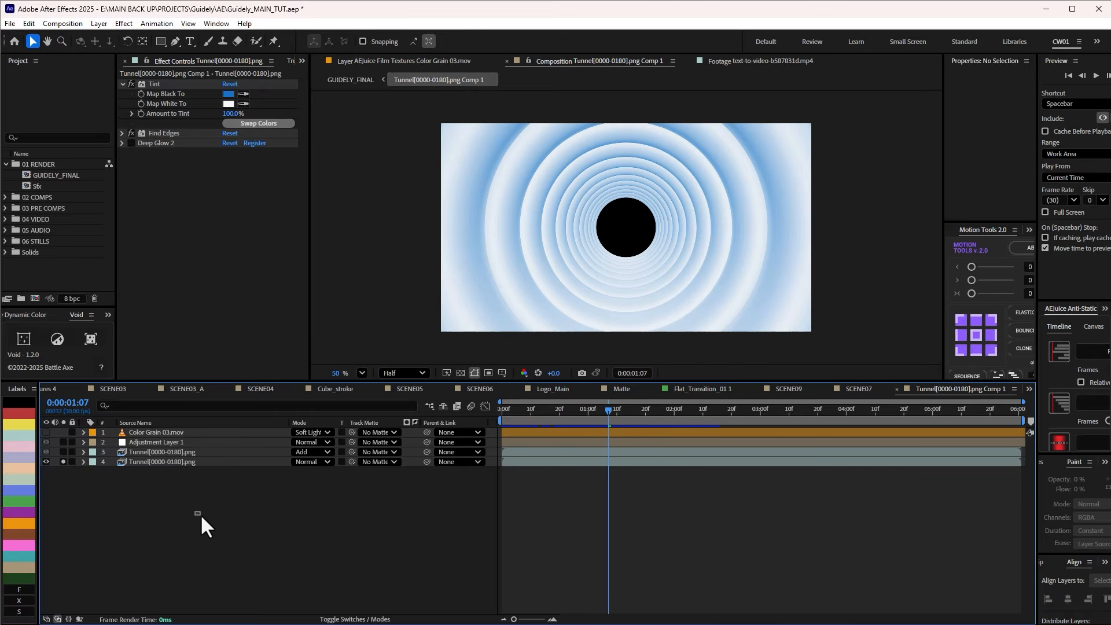
{"action": "left_click_drag", "start_coordinate": [581, 418], "coordinate": [666, 429]}
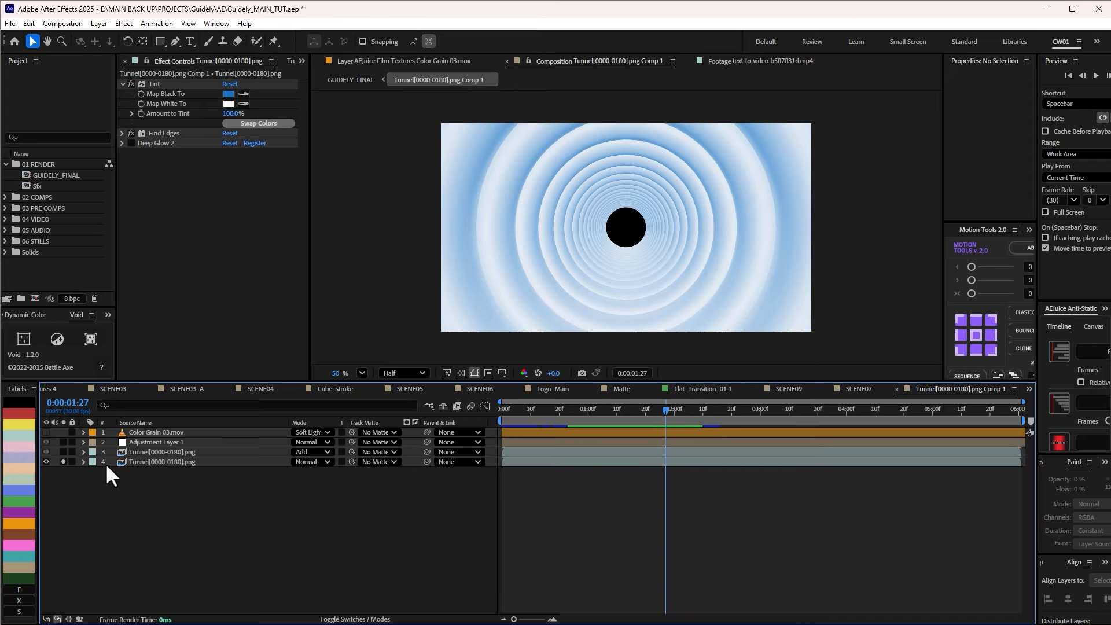
{"action": "left_click", "coordinate": [63, 452]}
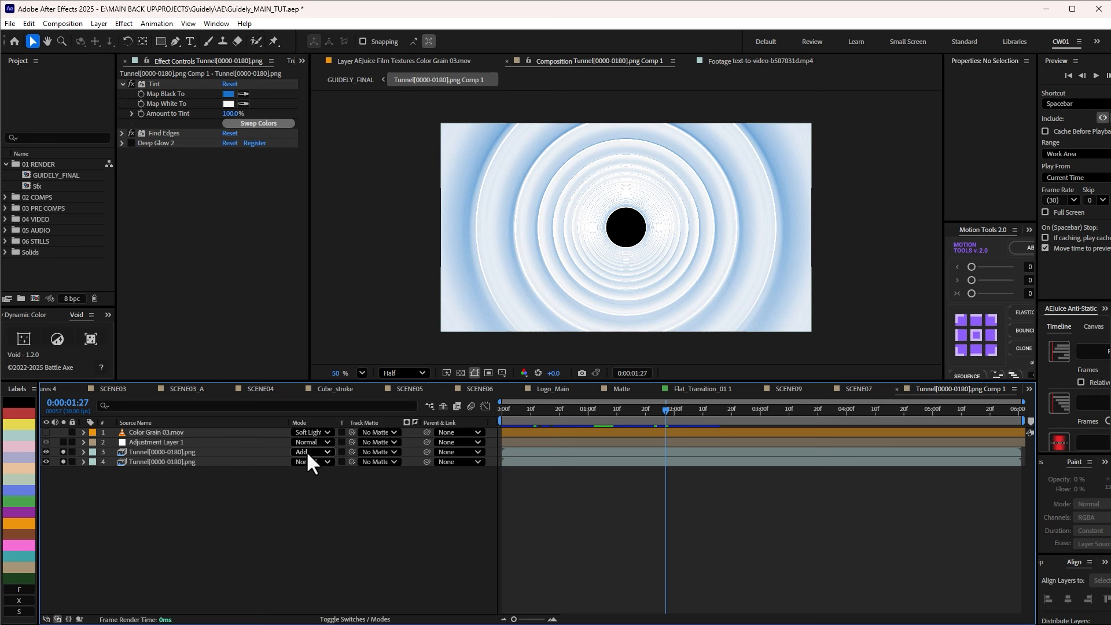
{"action": "left_click_drag", "start_coordinate": [597, 409], "coordinate": [637, 417]}
{"action": "left_click_drag", "start_coordinate": [63, 452], "coordinate": [99, 487]}
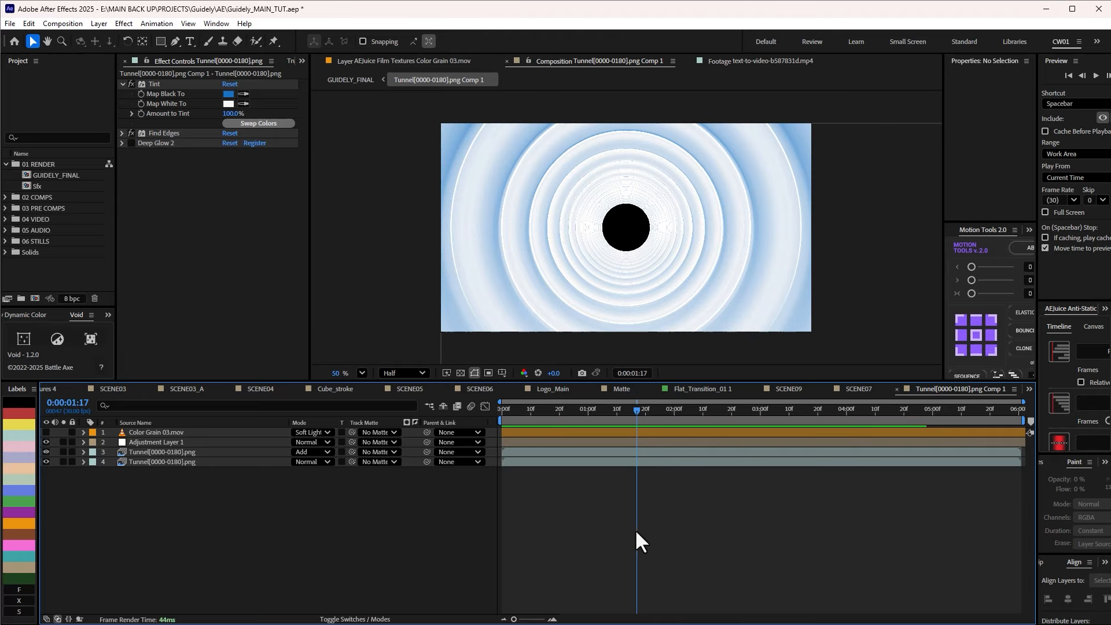
Return to GUIDELY_FINAL and examine White Solid 1 and SCENE09 beneath the tunnel, scrubbing through the transition to 0:00:28:14
{"action": "key", "text": "Tab"}
{"action": "left_click", "coordinate": [672, 540]}
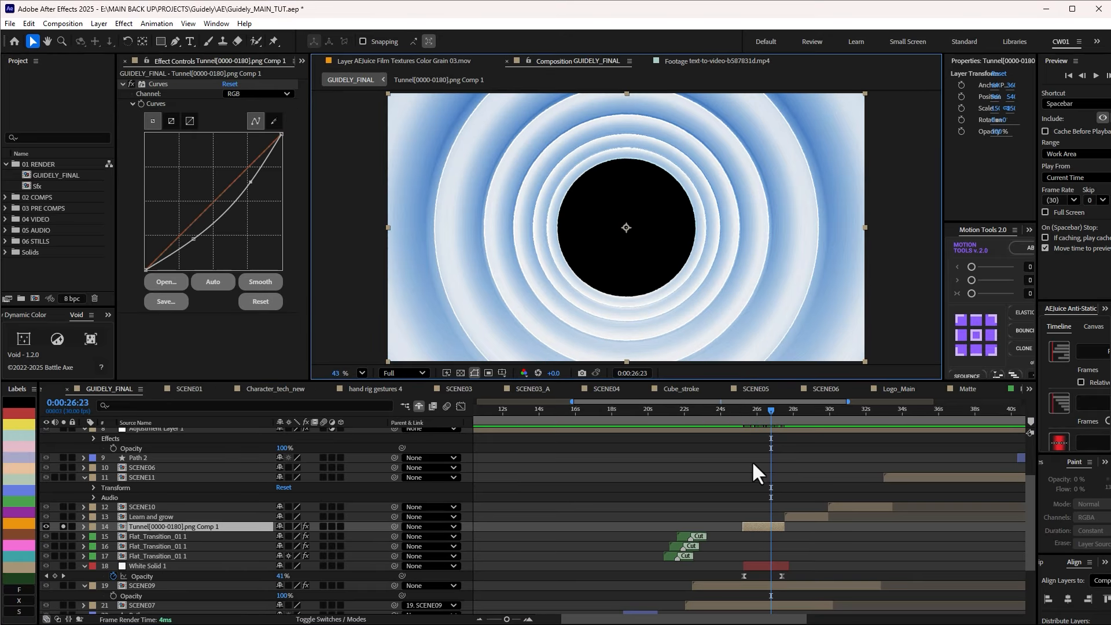
{"action": "left_click", "coordinate": [759, 566]}
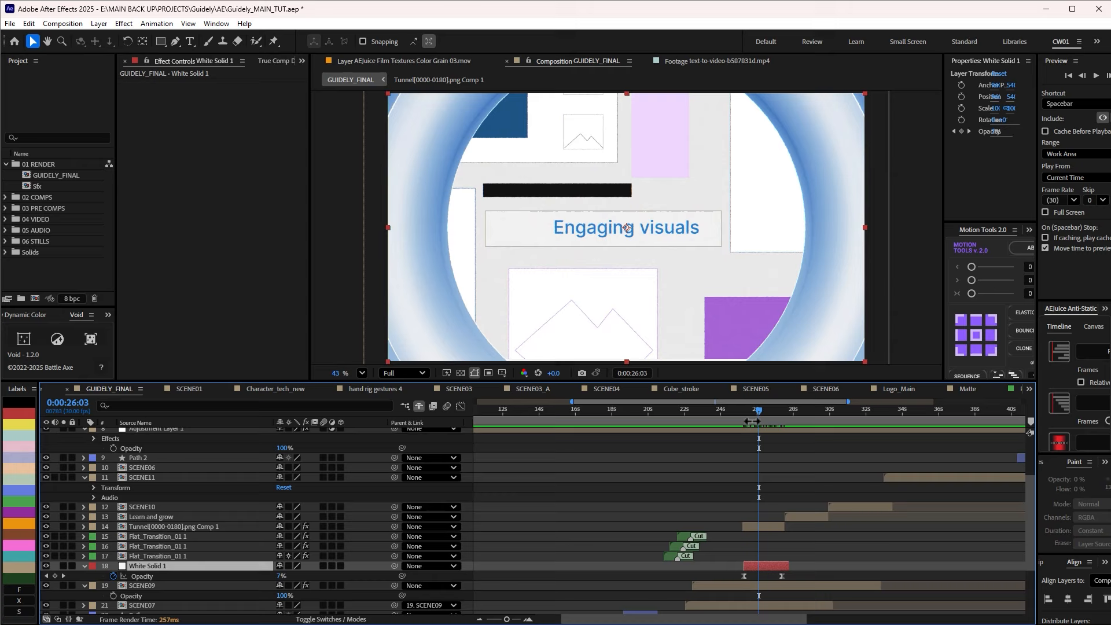
{"action": "left_click", "coordinate": [751, 421]}
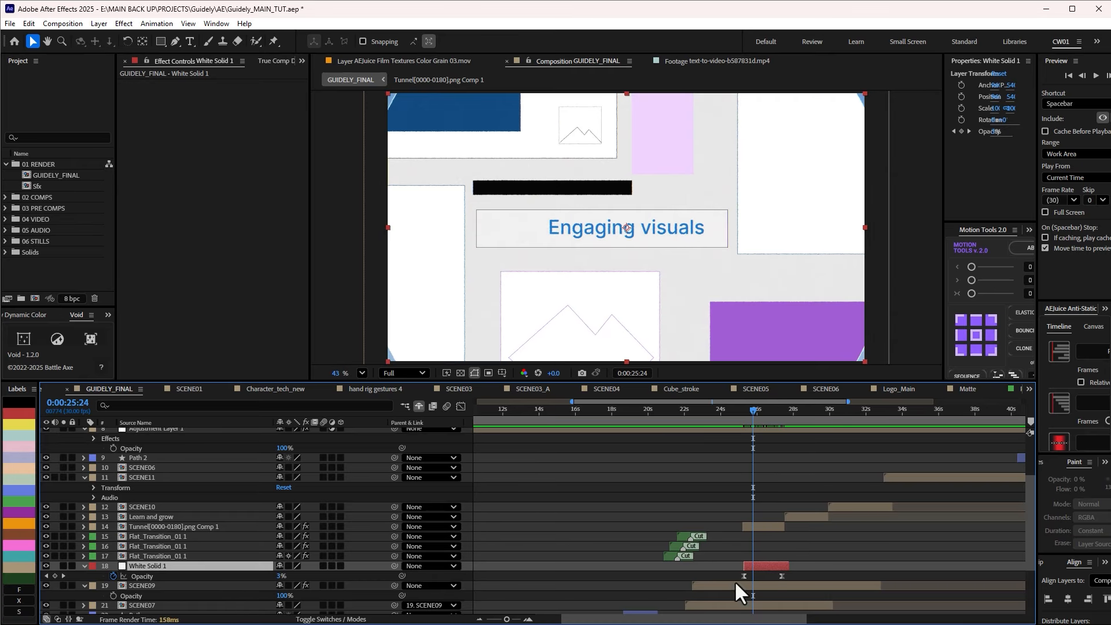
{"action": "left_click", "coordinate": [762, 587]}
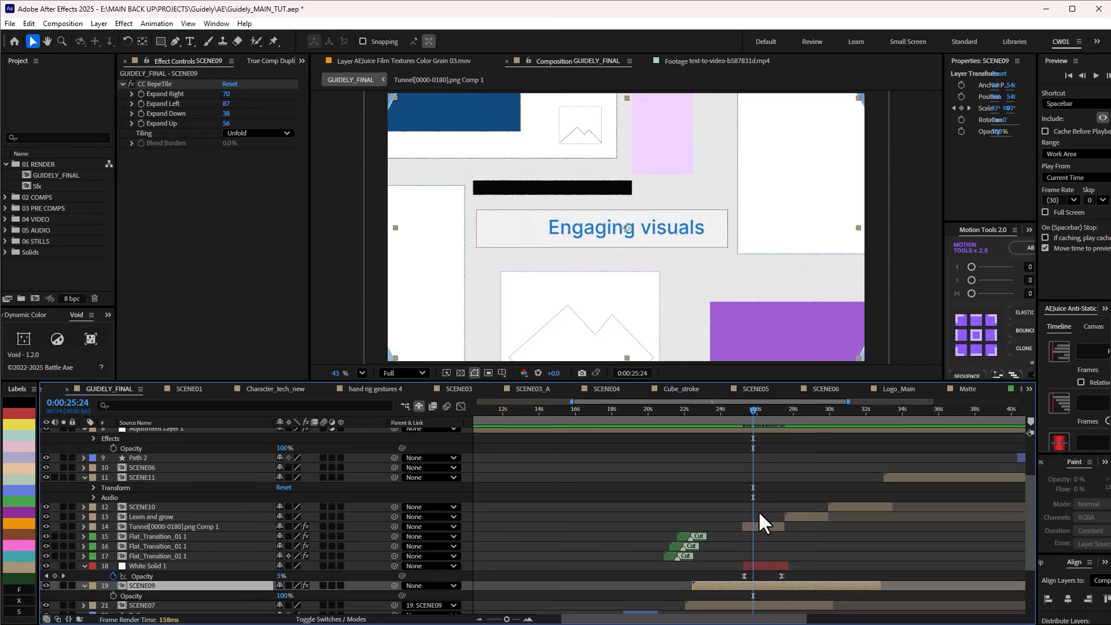
{"action": "left_click_drag", "start_coordinate": [757, 418], "coordinate": [769, 405]}
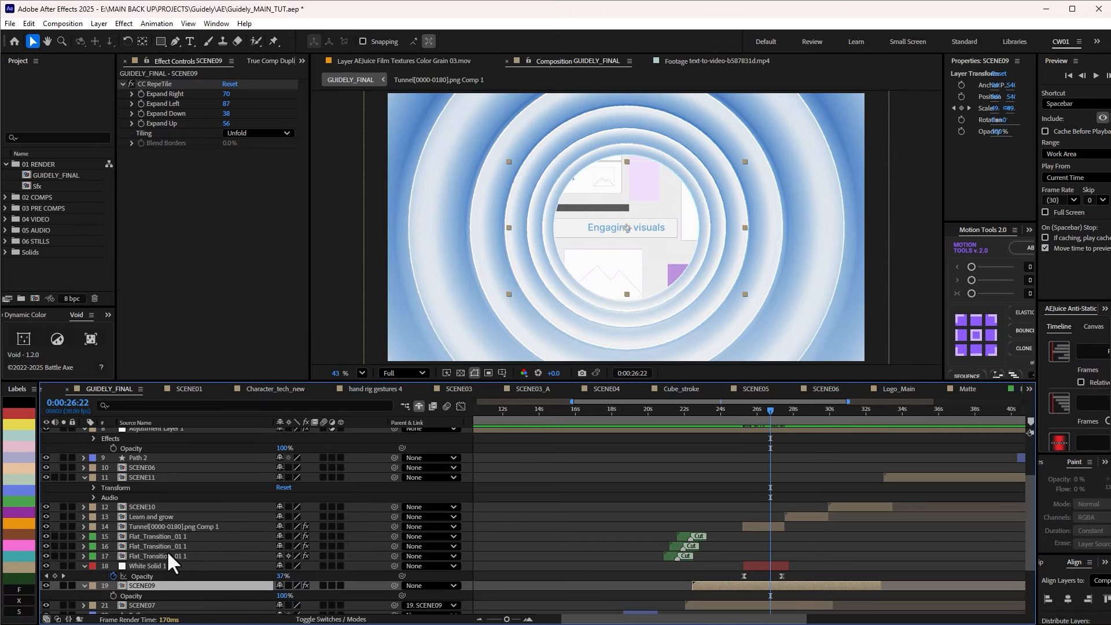
{"action": "left_click", "coordinate": [155, 566]}
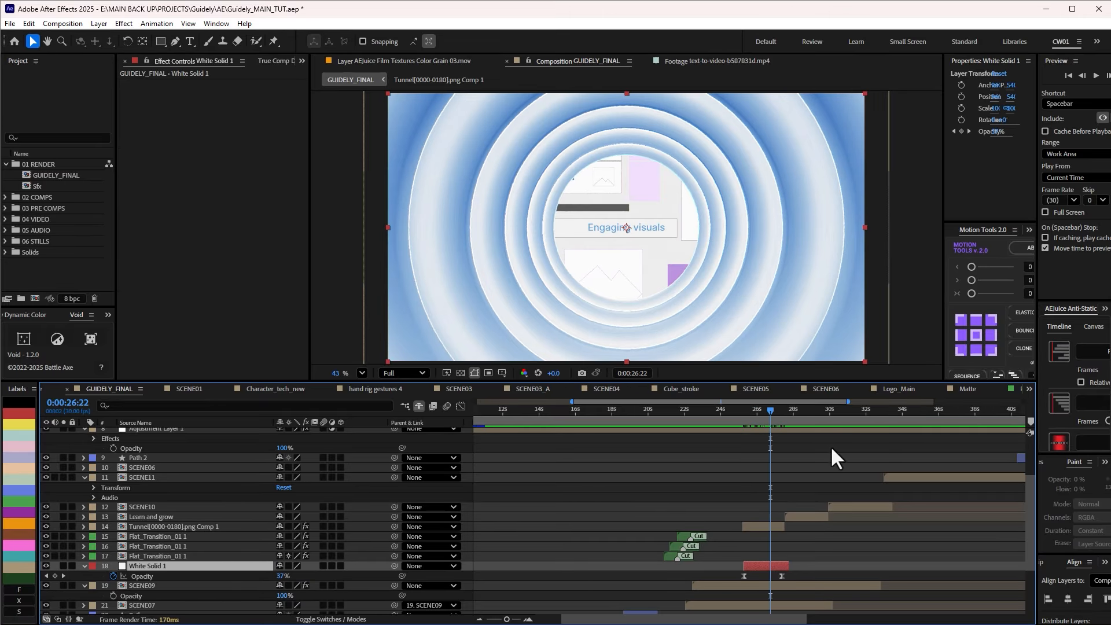
{"action": "left_click_drag", "start_coordinate": [771, 418], "coordinate": [803, 423]}
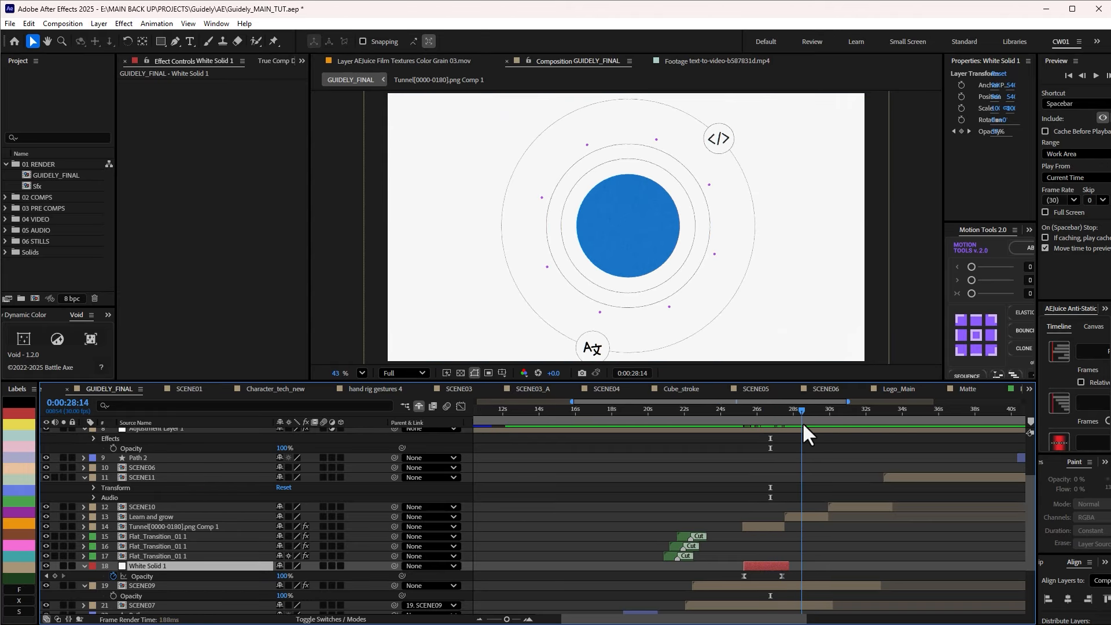
Open the Learn and grow precomp and scrub to 0:00:01:10 to view its layout
{"action": "left_click", "coordinate": [809, 457]}
{"action": "double_click", "coordinate": [802, 515]}
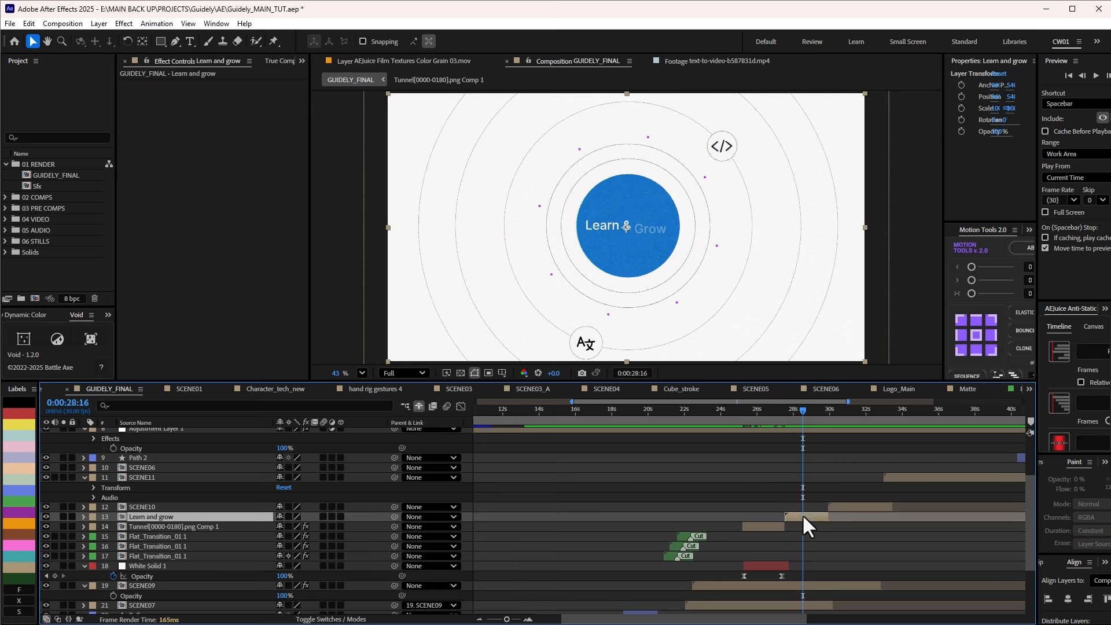
{"action": "mouse_move", "coordinate": [500, 411]}
{"action": "left_mouse_down"}
{"action": "mouse_move", "coordinate": [478, 407]}
{"action": "mouse_move", "coordinate": [513, 408]}
{"action": "mouse_move", "coordinate": [470, 405]}
{"action": "mouse_move", "coordinate": [550, 405]}
{"action": "mouse_move", "coordinate": [496, 408]}
{"action": "left_mouse_up"}
{"action": "scroll", "coordinate": [643, 188], "scroll_direction": "down", "scroll_amount": 1}
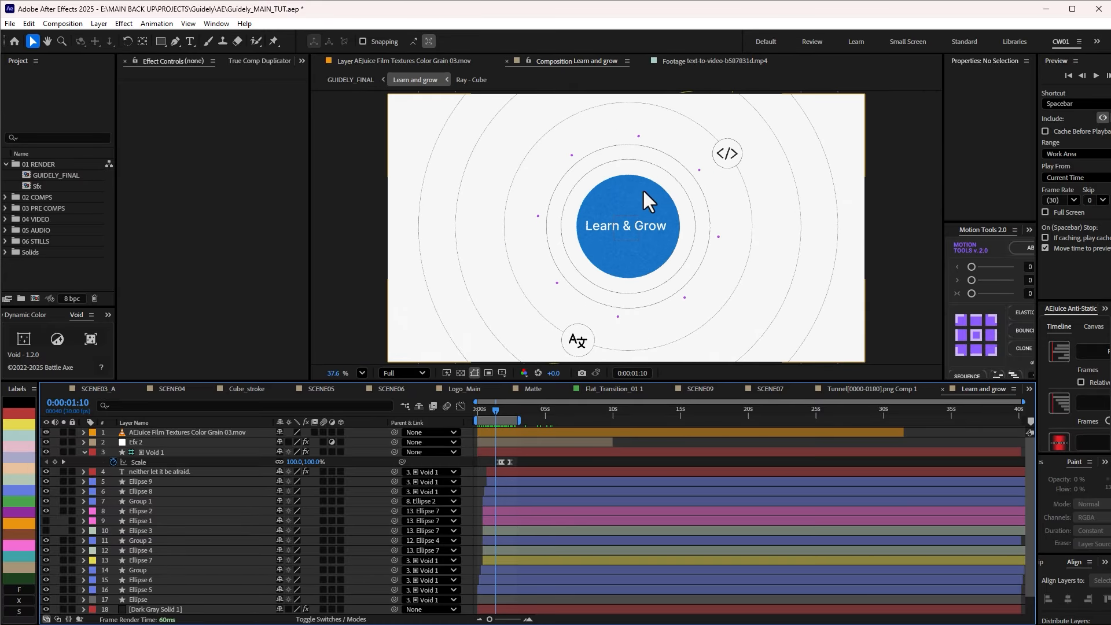
{"action": "scroll", "coordinate": [642, 189], "scroll_direction": "down", "scroll_amount": 1}
{"action": "scroll", "coordinate": [624, 228], "scroll_direction": "up", "scroll_amount": 1}
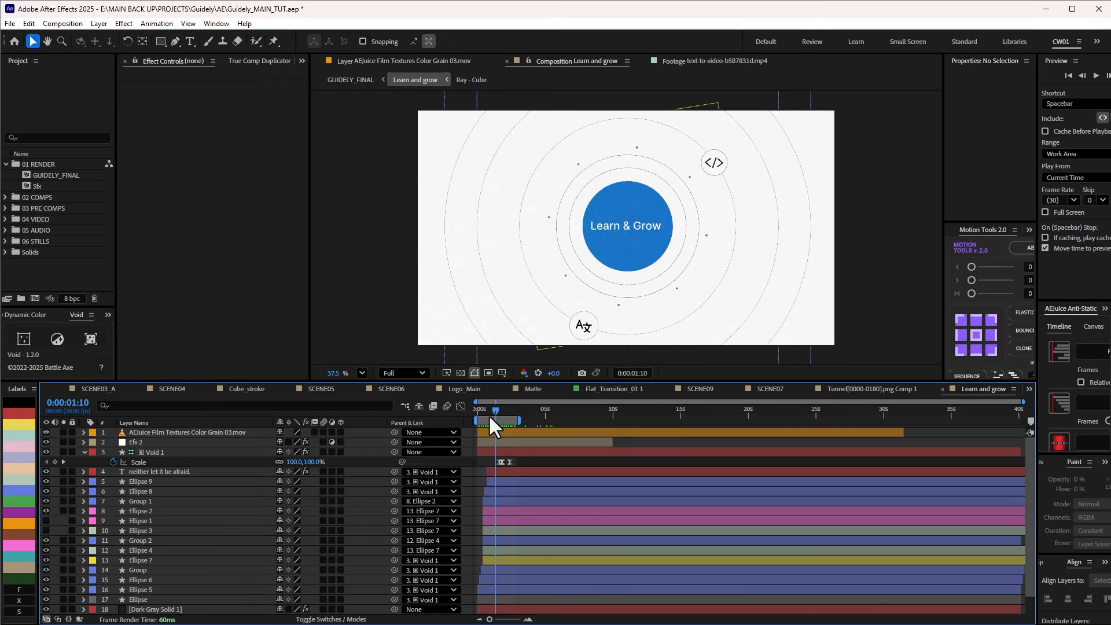
Examine the speed graph of the Void 1 layer's Scale keyframes, scrub to 0:00:02:14, and close the Graph Editor
{"action": "left_click_drag", "start_coordinate": [488, 410], "coordinate": [507, 413]}
{"action": "left_click_drag", "start_coordinate": [506, 414], "coordinate": [490, 417]}
{"action": "left_click_drag", "start_coordinate": [521, 459], "coordinate": [495, 466]}
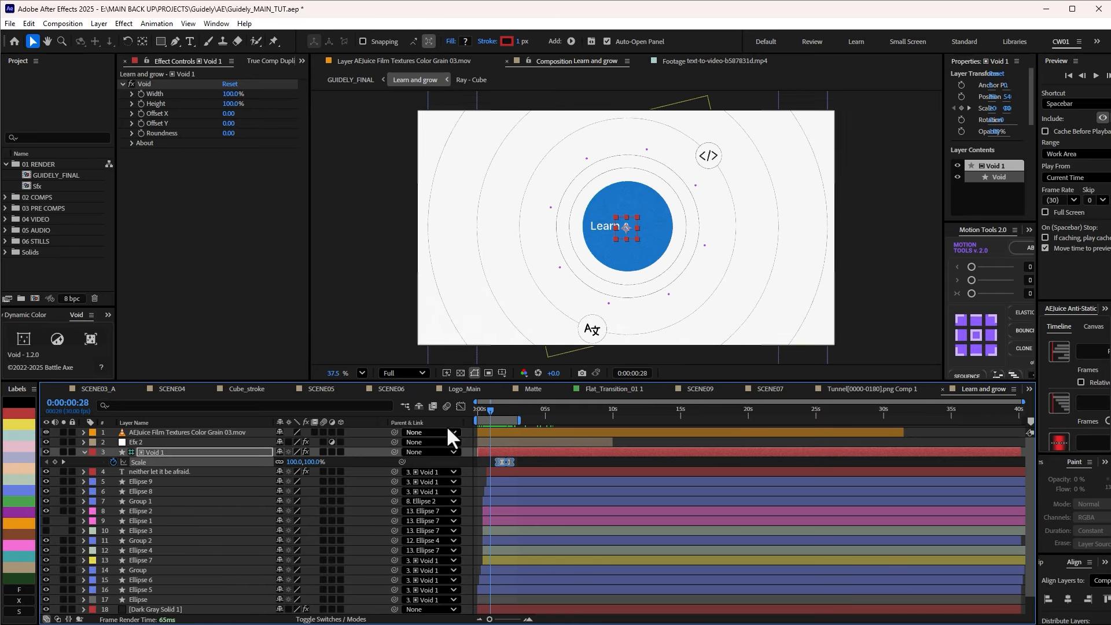
{"action": "left_click", "coordinate": [462, 406]}
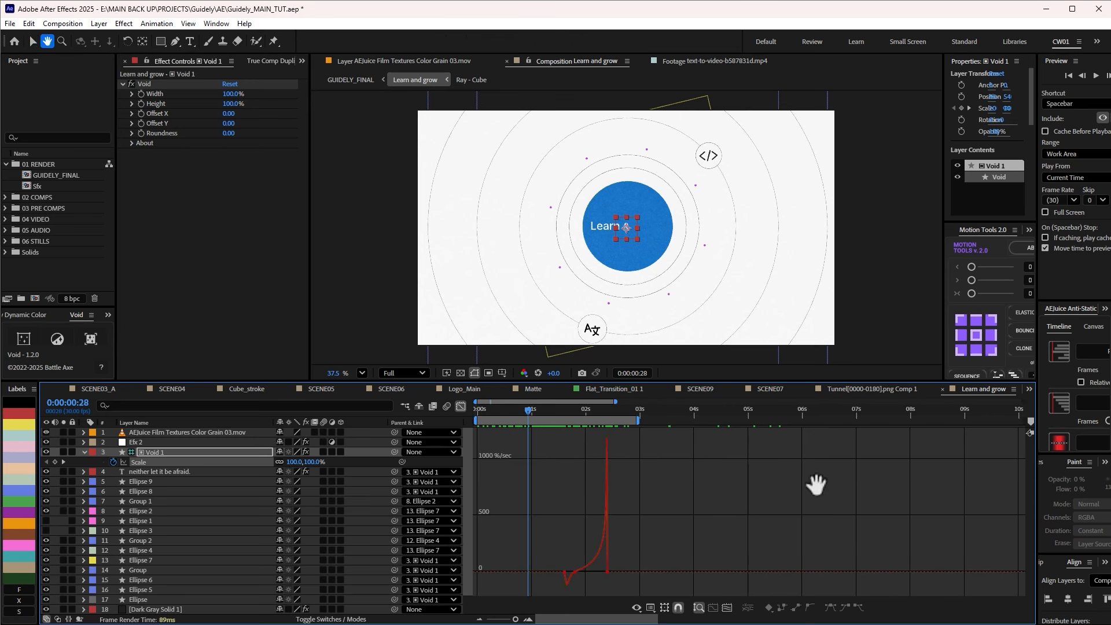
{"action": "scroll", "coordinate": [541, 551], "scroll_direction": "up", "scroll_amount": 1}
{"action": "scroll", "coordinate": [580, 540], "scroll_direction": "up", "scroll_amount": 1}
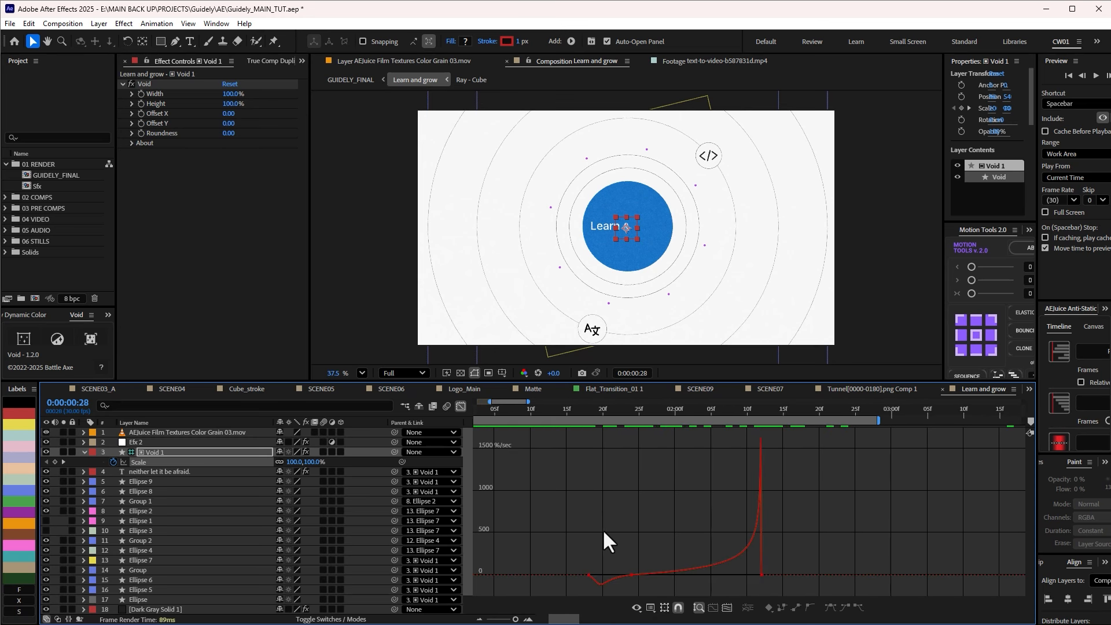
{"action": "left_click_drag", "start_coordinate": [573, 409], "coordinate": [776, 429]}
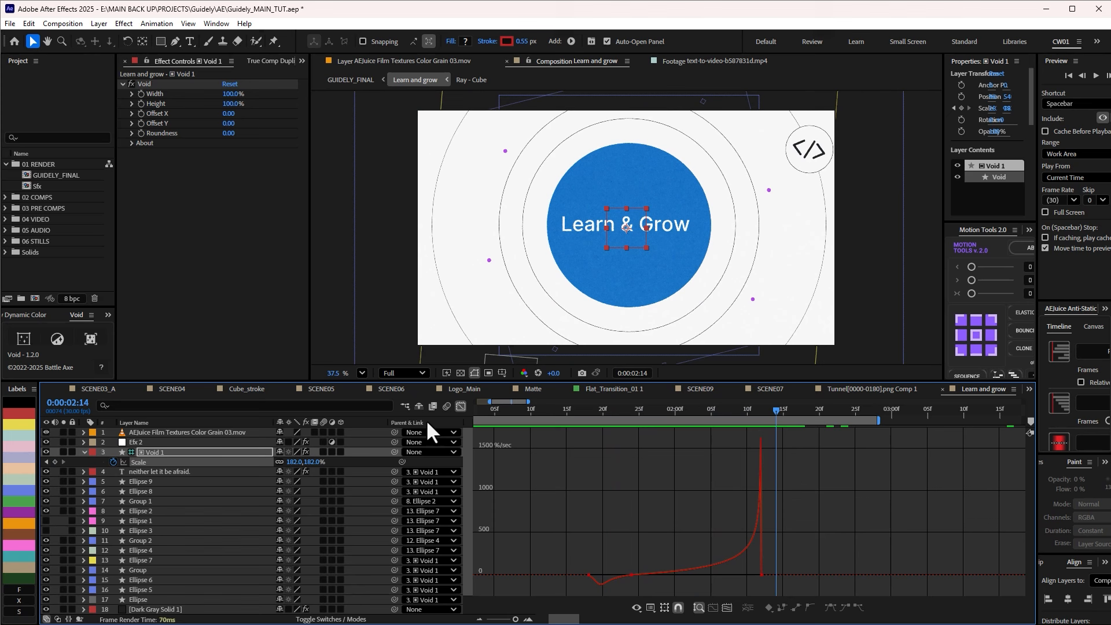
{"action": "left_click", "coordinate": [461, 405]}
Reveal the keyframed properties of all Learn and grow layers and look through them down to the bottom layer
{"action": "key", "text": "ctrl+a"}
{"action": "key", "text": "u"}
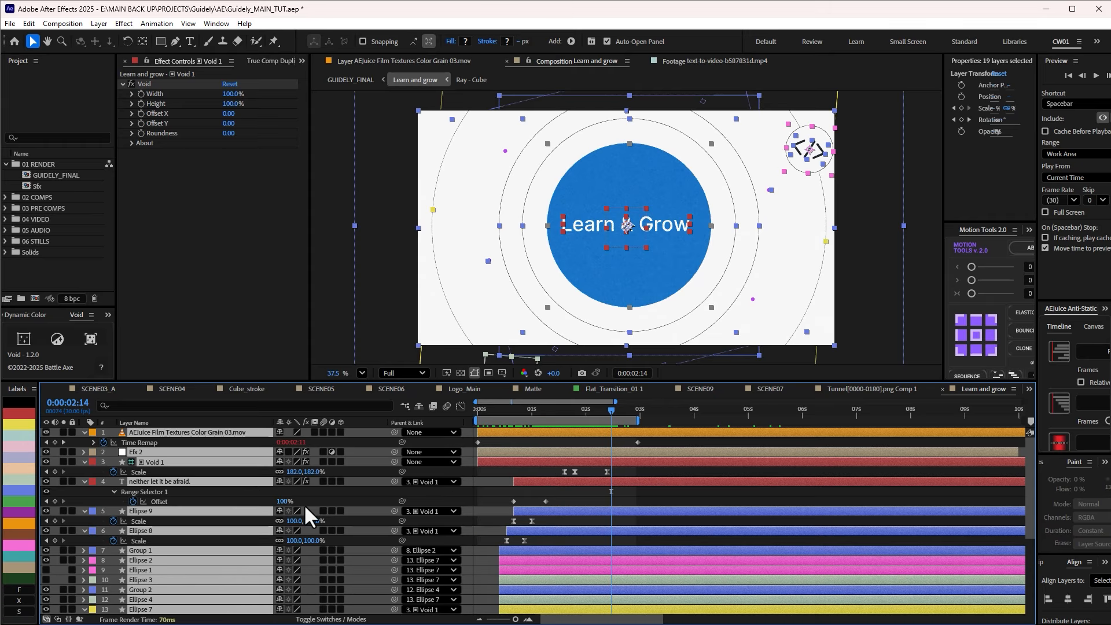
{"action": "scroll", "coordinate": [516, 497], "scroll_direction": "down", "scroll_amount": 5}
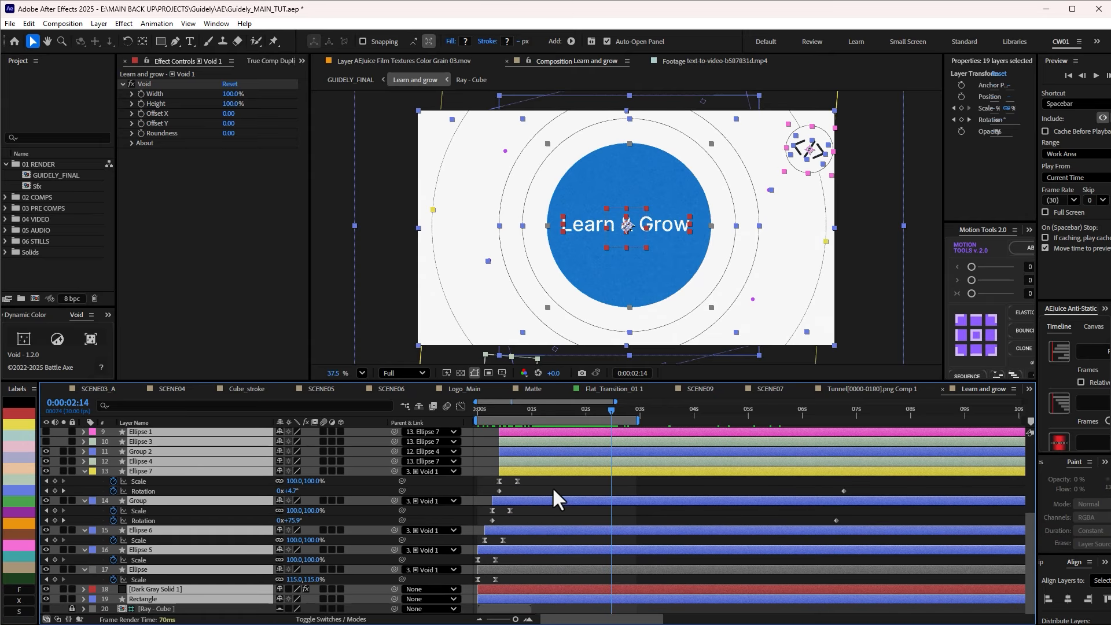
{"action": "left_click", "coordinate": [554, 490]}
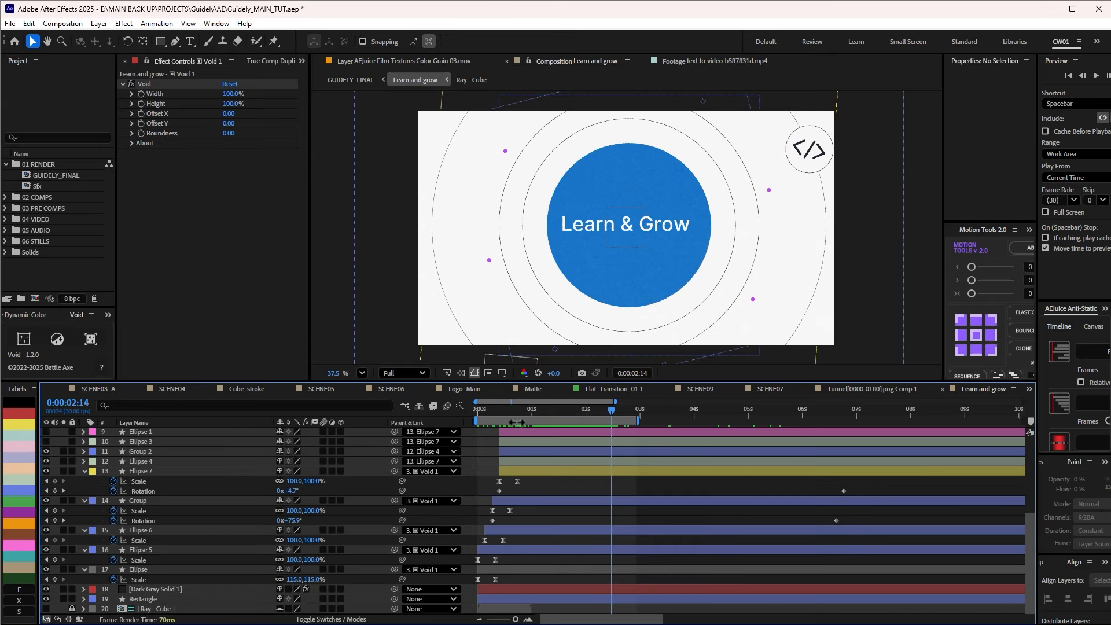
Go to the start of the composition, select the Ellipse layer and preview its scale animation
{"action": "key", "text": "Home"}
{"action": "left_click", "coordinate": [189, 569]}
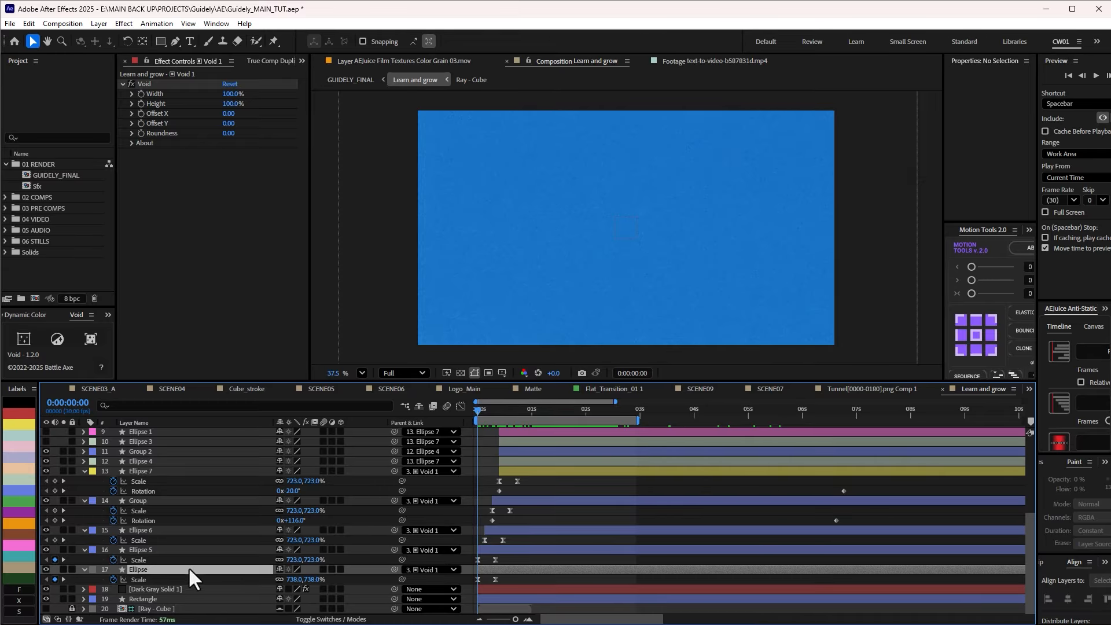
{"action": "mouse_move", "coordinate": [480, 409]}
{"action": "left_mouse_down"}
{"action": "mouse_move", "coordinate": [633, 402]}
{"action": "mouse_move", "coordinate": [564, 402]}
{"action": "mouse_move", "coordinate": [738, 412]}
{"action": "mouse_move", "coordinate": [476, 412]}
{"action": "left_mouse_up"}
{"action": "key", "text": "space"}
Return to GUIDELY_FINAL and scrub across the cut from Learn and grow into SCENE10, ending at 0:00:30:09
{"action": "key", "text": "Tab"}
{"action": "left_click", "coordinate": [496, 438]}
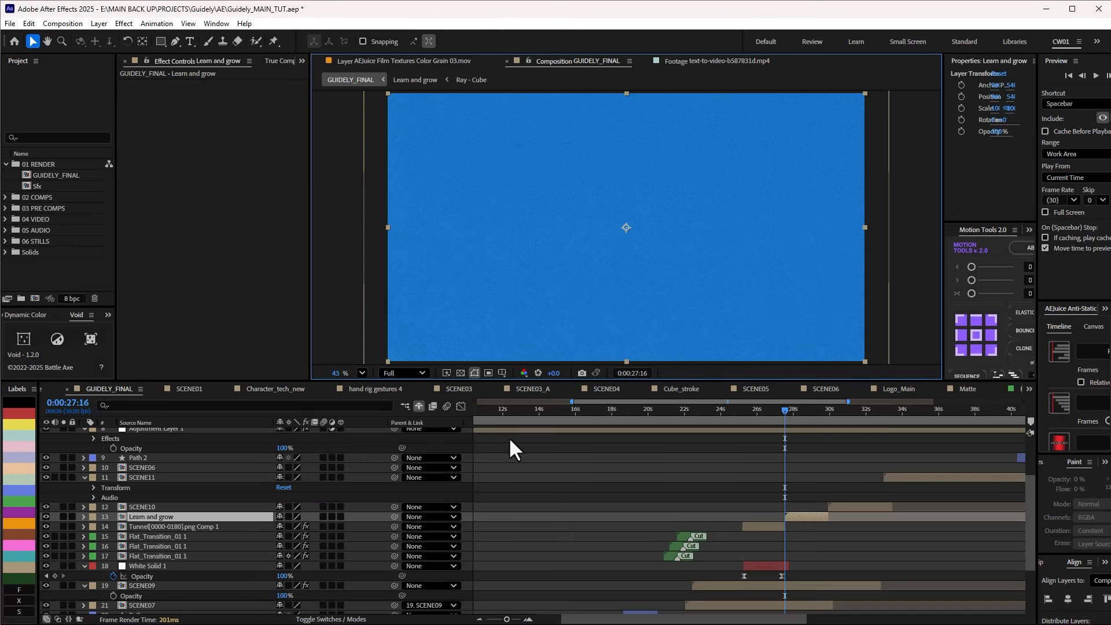
{"action": "left_click_drag", "start_coordinate": [797, 405], "coordinate": [836, 408]}
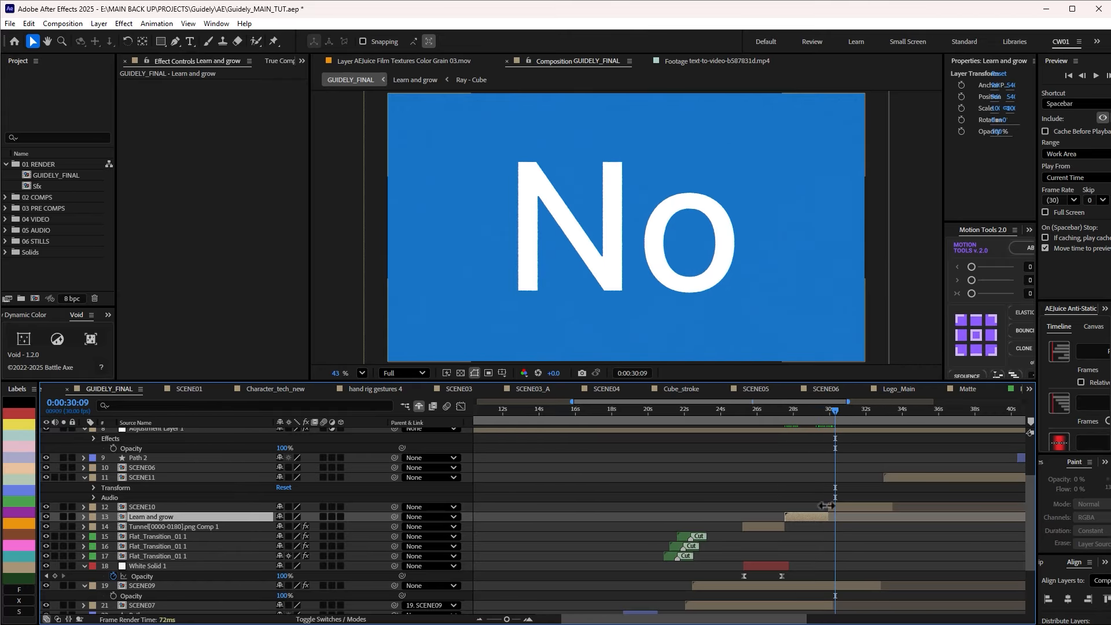
Reopen Learn and grow, scrub to 0:00:02:11 and check how Void 1's Scale speed graph ends before closing the Graph Editor
{"action": "key", "text": "equal"}
{"action": "double_click", "coordinate": [790, 516]}
{"action": "left_click_drag", "start_coordinate": [642, 417], "coordinate": [606, 411]}
{"action": "left_click_drag", "start_coordinate": [617, 468], "coordinate": [534, 476]}
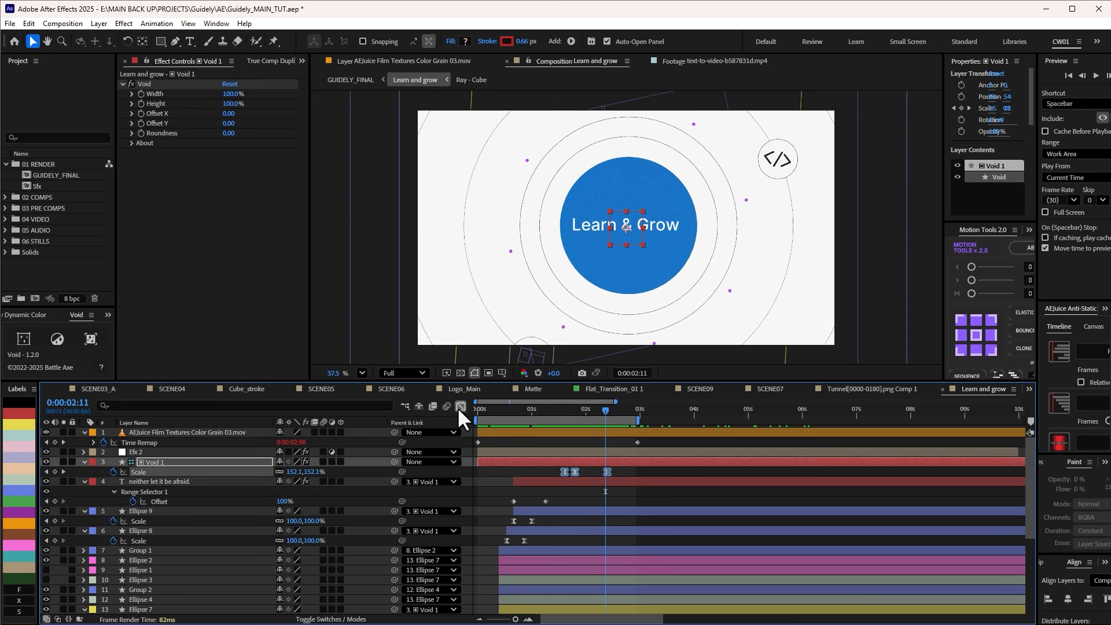
{"action": "left_click", "coordinate": [461, 407]}
{"action": "scroll", "coordinate": [600, 555], "scroll_direction": "up", "scroll_amount": 1}
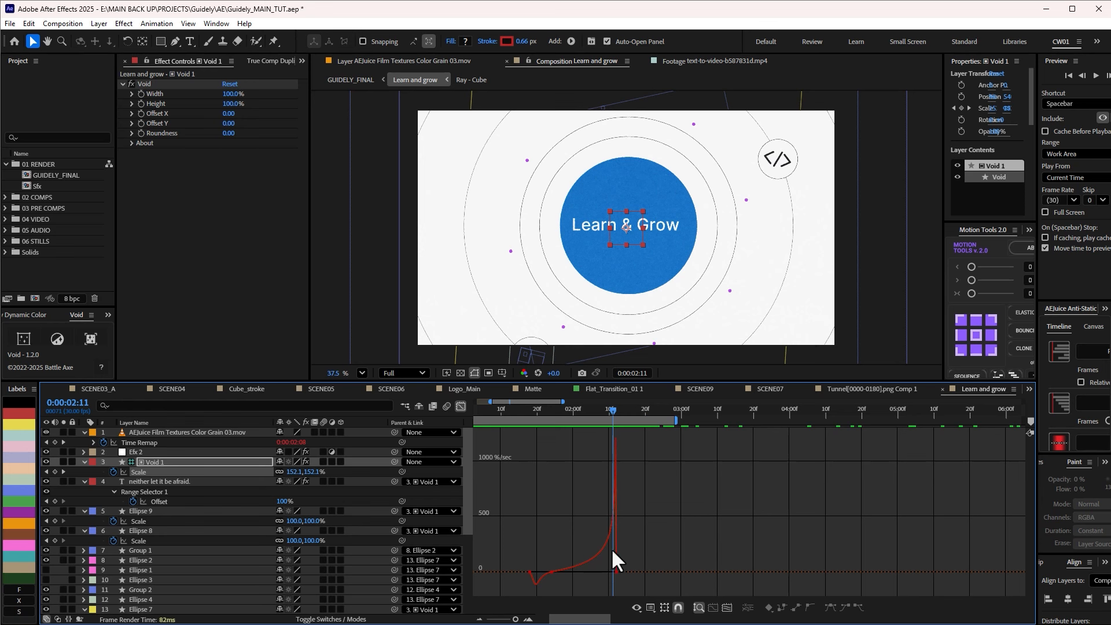
{"action": "left_click", "coordinate": [464, 407]}
{"action": "scroll", "coordinate": [576, 491], "scroll_direction": "down", "scroll_amount": 1}
Go back to GUIDELY_FINAL and scrub from the Learn and grow zoom into the "No" text at 0:00:30:11
{"action": "key", "text": "Tab"}
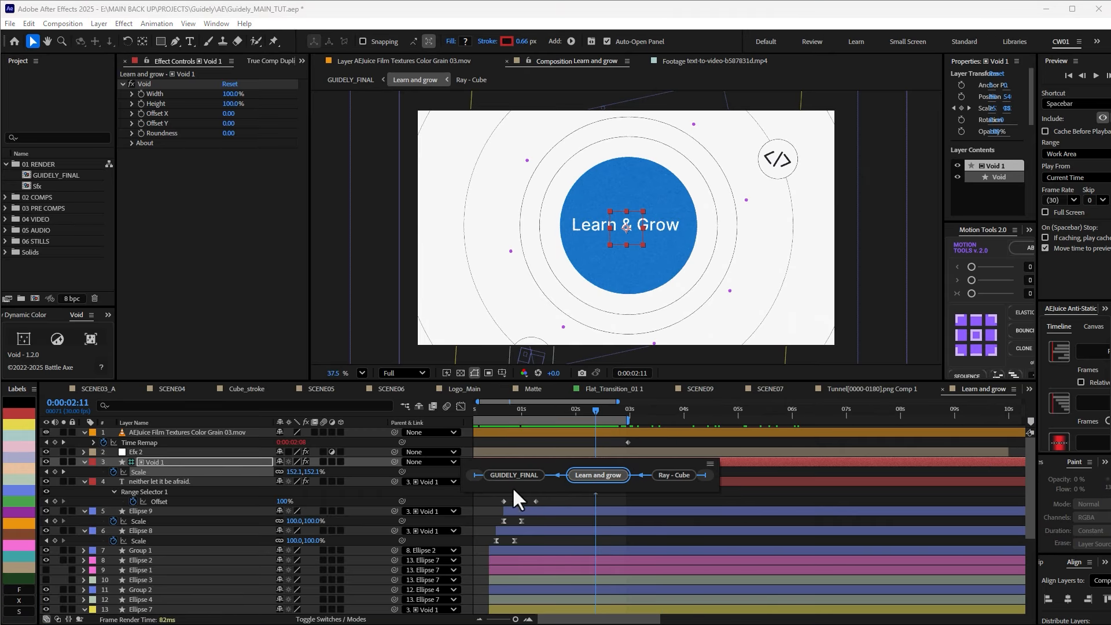
{"action": "left_click", "coordinate": [514, 475]}
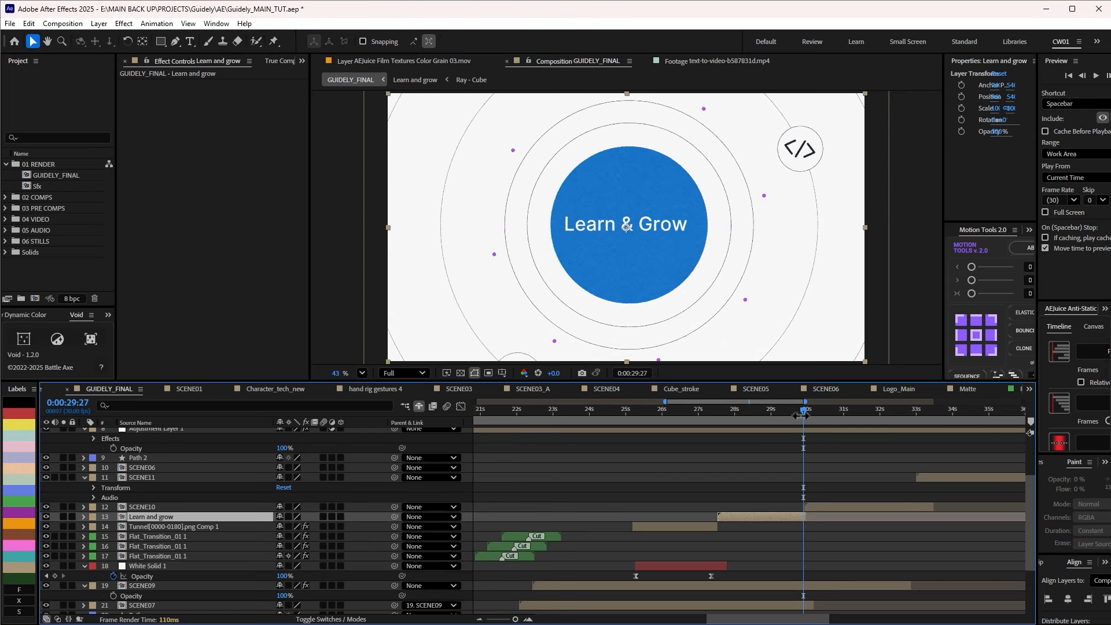
{"action": "left_click_drag", "start_coordinate": [802, 414], "coordinate": [819, 414]}
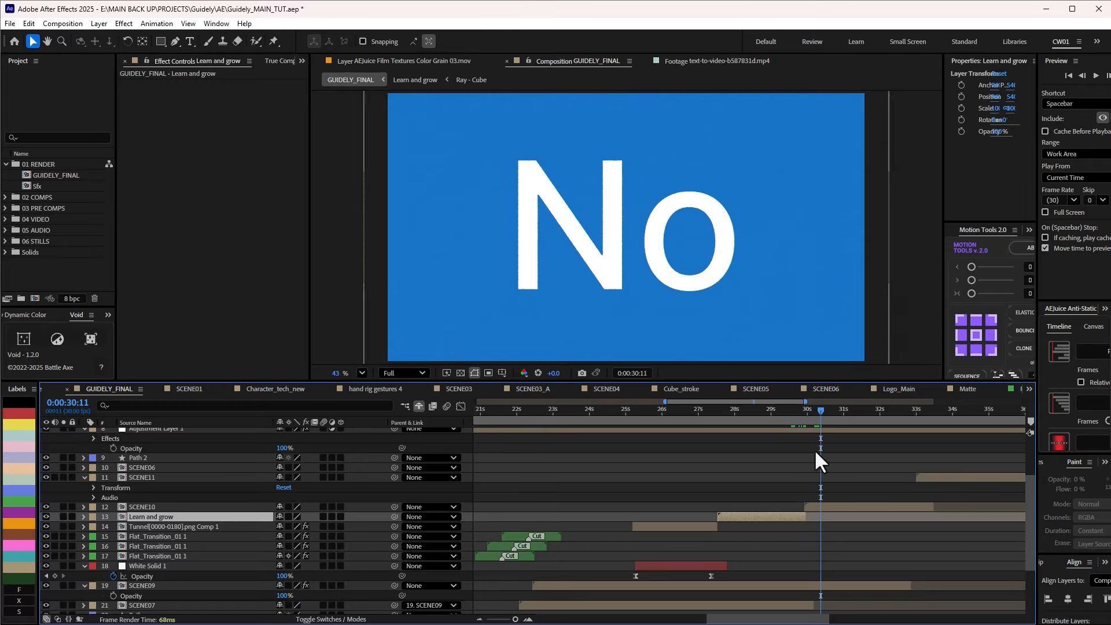
Open SCENE10, scrub its opening frames to 0:00:00:11 and find the first large No text layer
{"action": "double_click", "coordinate": [819, 509]}
{"action": "left_click_drag", "start_coordinate": [492, 405], "coordinate": [550, 413]}
{"action": "key", "text": "equal"}
{"action": "key", "text": "equal"}
{"action": "key", "text": "equal"}
{"action": "key", "text": "equal"}
{"action": "scroll", "coordinate": [497, 529], "scroll_direction": "down", "scroll_amount": 3}
Check the graphs of the first No layer's Position and Scale keyframes, including its last Position keyframe, while scrubbing to 0:00:00:23
{"action": "left_click_drag", "start_coordinate": [561, 545], "coordinate": [469, 528]}
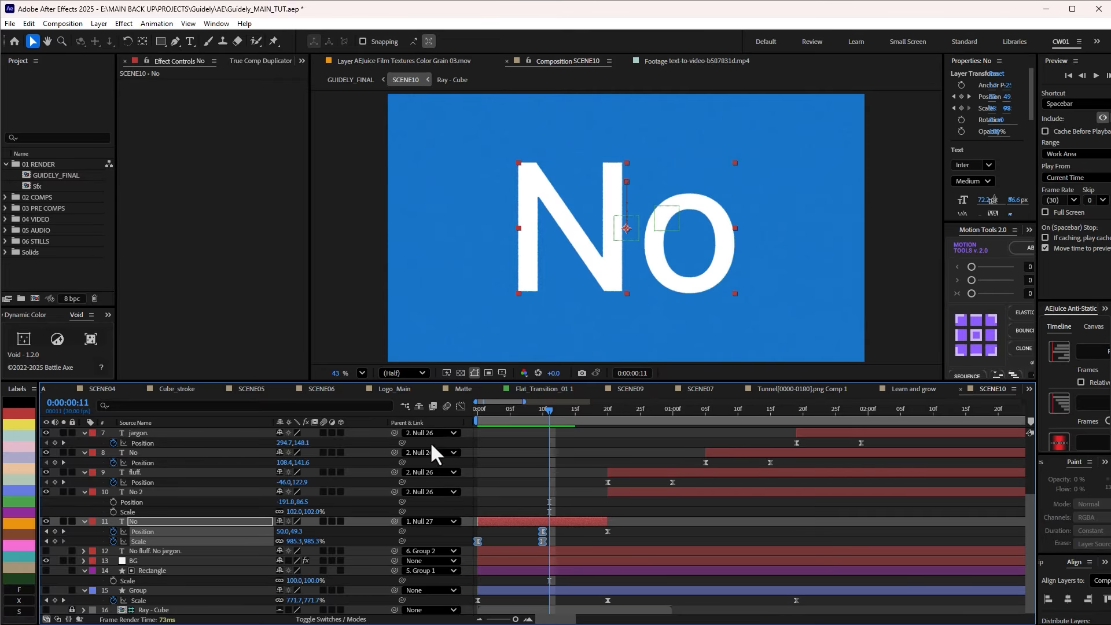
{"action": "left_click", "coordinate": [461, 407]}
{"action": "left_click_drag", "start_coordinate": [484, 408], "coordinate": [627, 434]}
{"action": "key", "text": "shift+F3"}
{"action": "left_click_drag", "start_coordinate": [622, 529], "coordinate": [602, 539]}
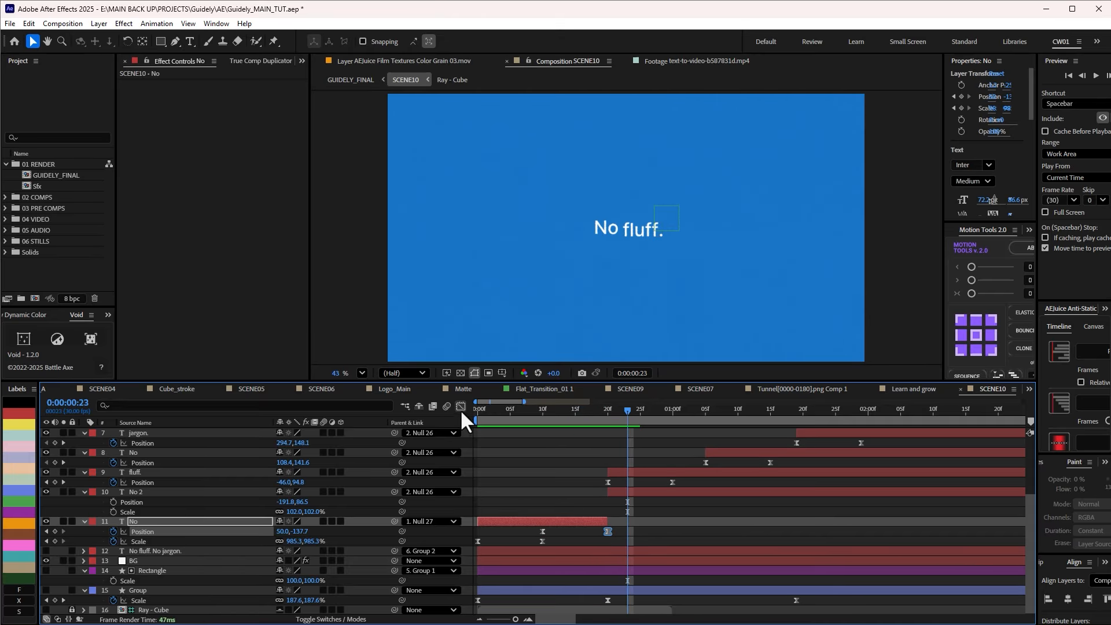
{"action": "left_click", "coordinate": [461, 407]}
{"action": "left_click", "coordinate": [464, 404]}
Inspect the No 2 and fluff. layers, check fluff.'s Position speed graph, scrub to 0:00:01:15 and close the Graph Editor
{"action": "left_click", "coordinate": [636, 490]}
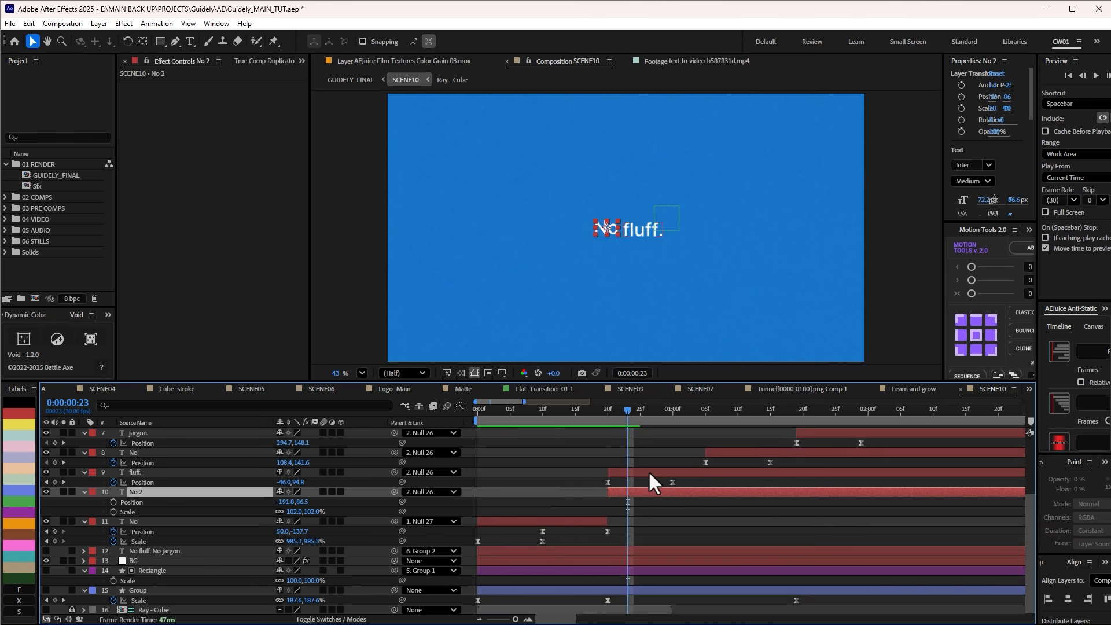
{"action": "left_click", "coordinate": [648, 473]}
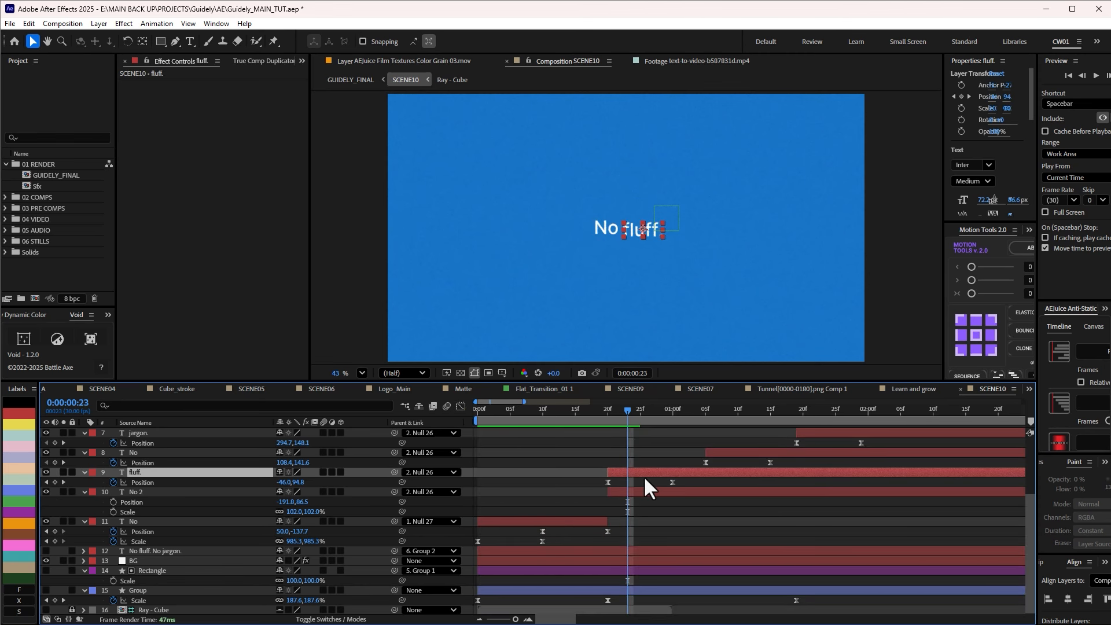
{"action": "left_click", "coordinate": [674, 482]}
{"action": "left_click", "coordinate": [463, 405]}
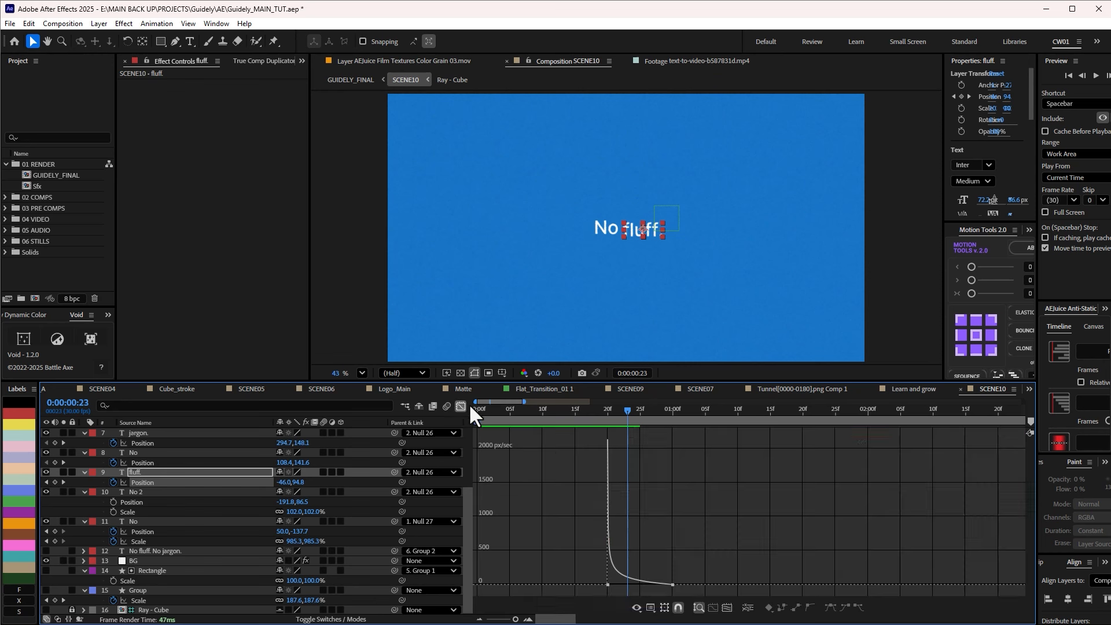
{"action": "left_click", "coordinate": [600, 409]}
{"action": "left_click_drag", "start_coordinate": [601, 407], "coordinate": [771, 440]}
{"action": "left_click", "coordinate": [462, 407]}
Select Null 26 and scrub through its Position animation up to 0:00:03:03
{"action": "scroll", "coordinate": [775, 462], "scroll_direction": "up", "scroll_amount": 3}
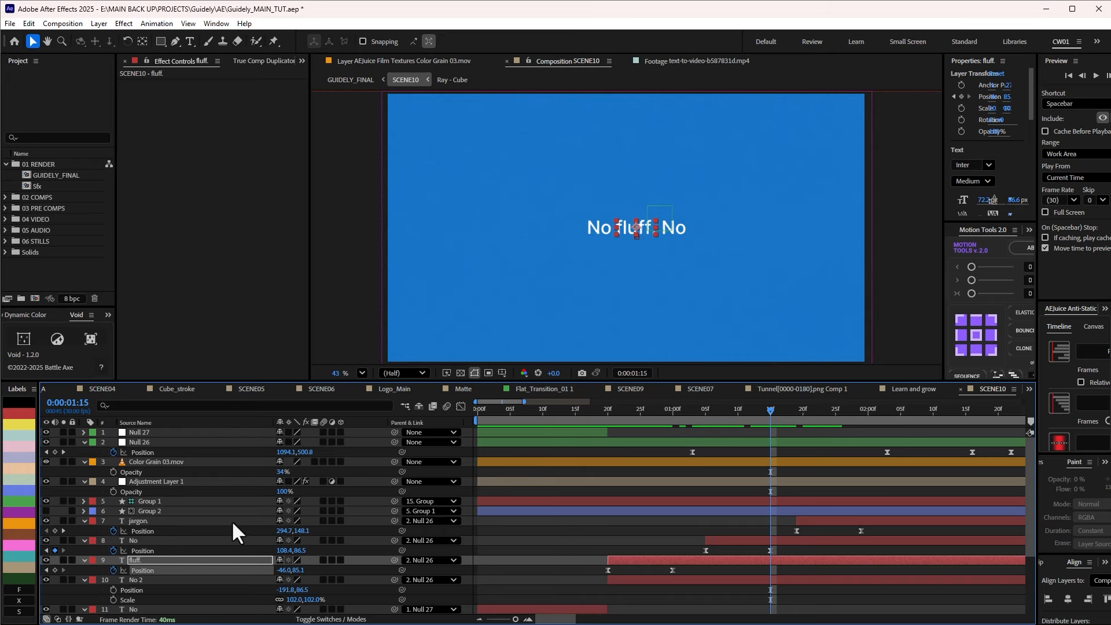
{"action": "left_click", "coordinate": [158, 443]}
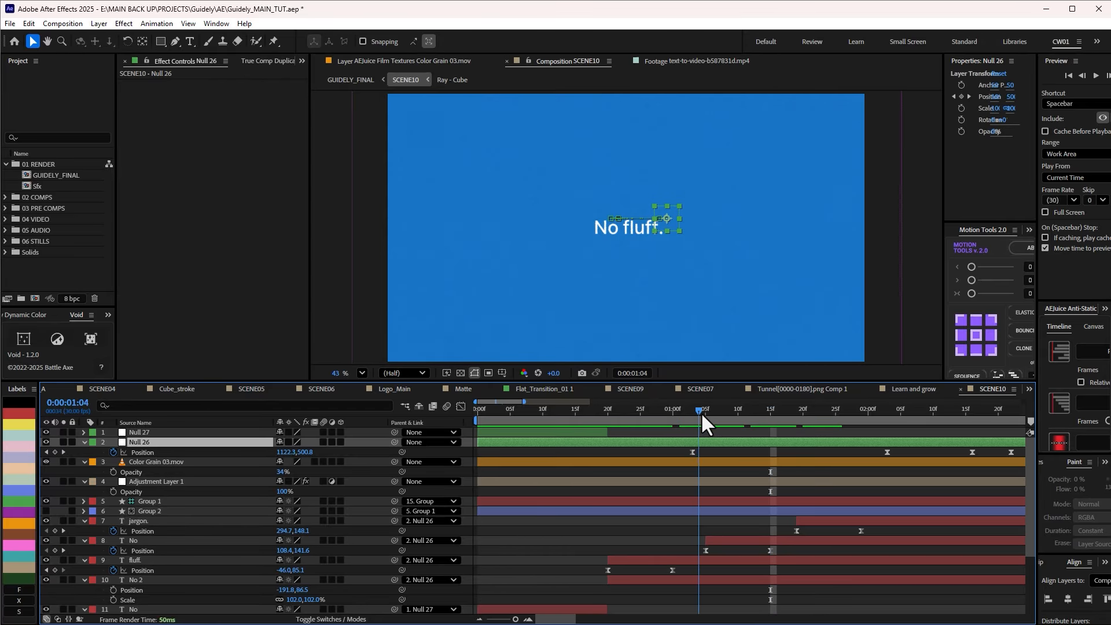
{"action": "left_click_drag", "start_coordinate": [778, 421], "coordinate": [931, 457]}
{"action": "key", "text": "minus"}
{"action": "left_click_drag", "start_coordinate": [780, 408], "coordinate": [862, 416]}
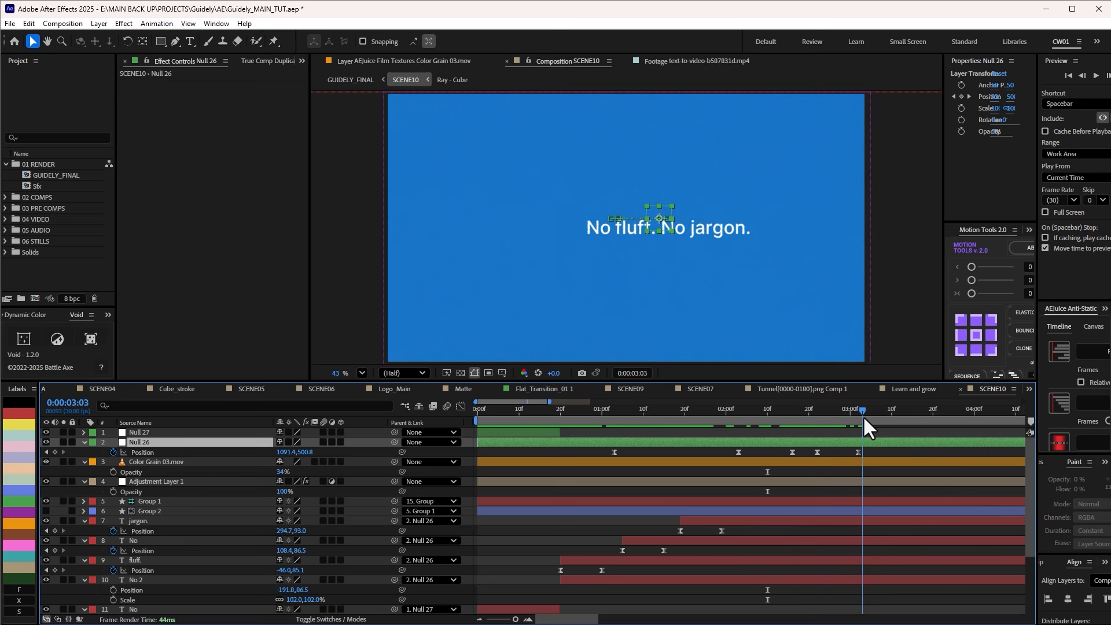
Return to GUIDELY_FINAL and scrub the cut from SCENE10 into SCENE11, ending at 0:00:33:15
{"action": "key", "text": "Tab"}
{"action": "left_click", "coordinate": [782, 421]}
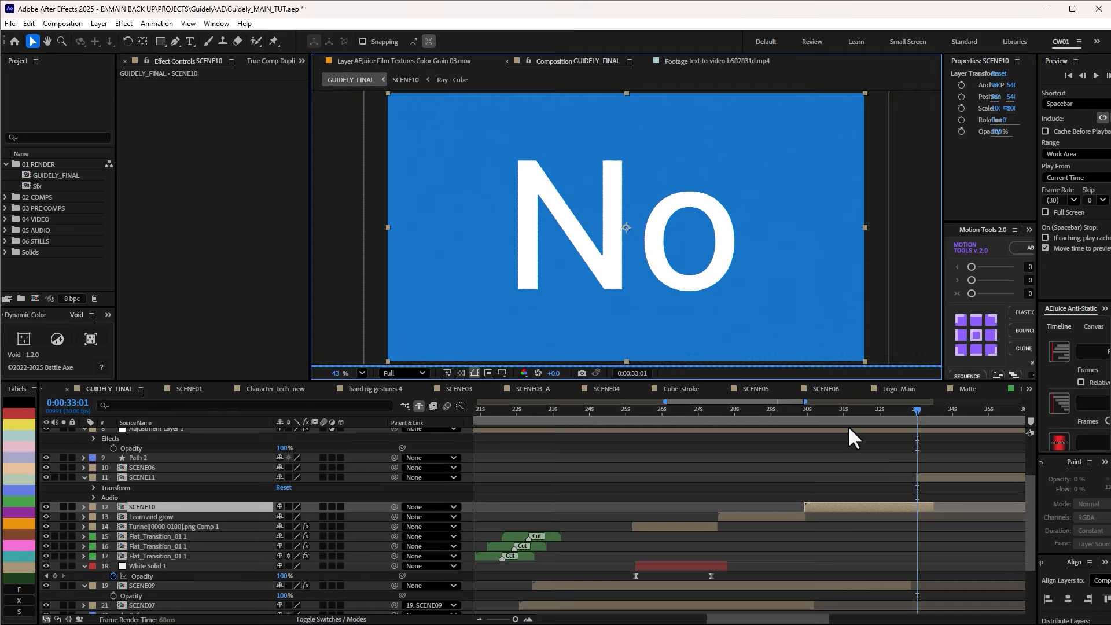
{"action": "key", "text": "h"}
{"action": "key", "text": "v"}
{"action": "left_click_drag", "start_coordinate": [727, 411], "coordinate": [758, 409]}
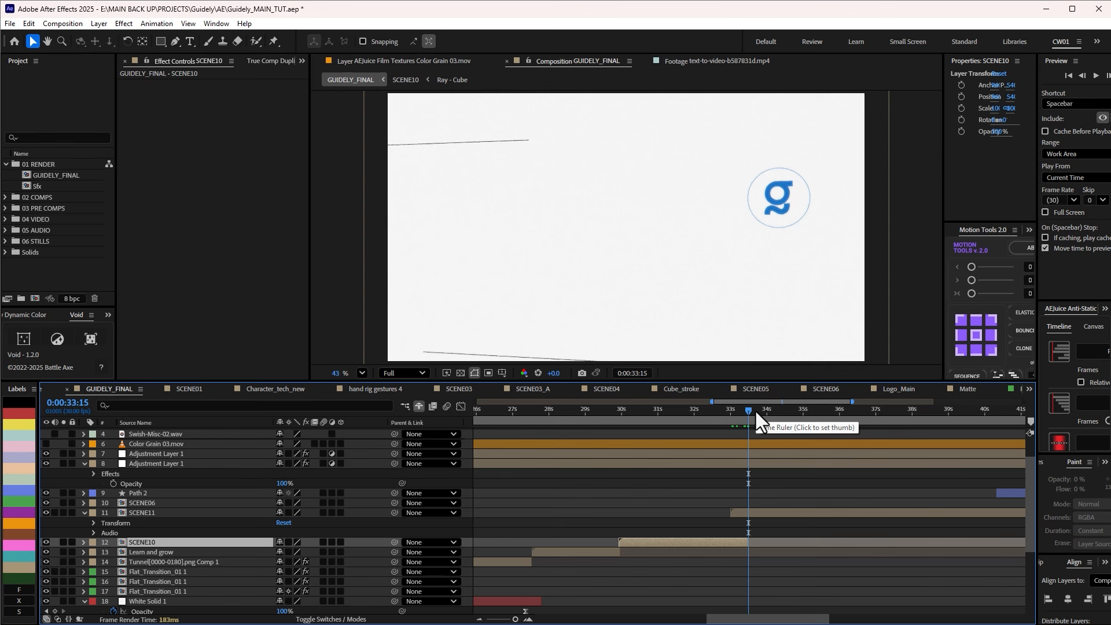
Open SCENE11, unlock the Color Grain and Efx 2 layers, and hide Camera 1, Null 30 and Adjustment Layer 4
{"action": "double_click", "coordinate": [749, 513]}
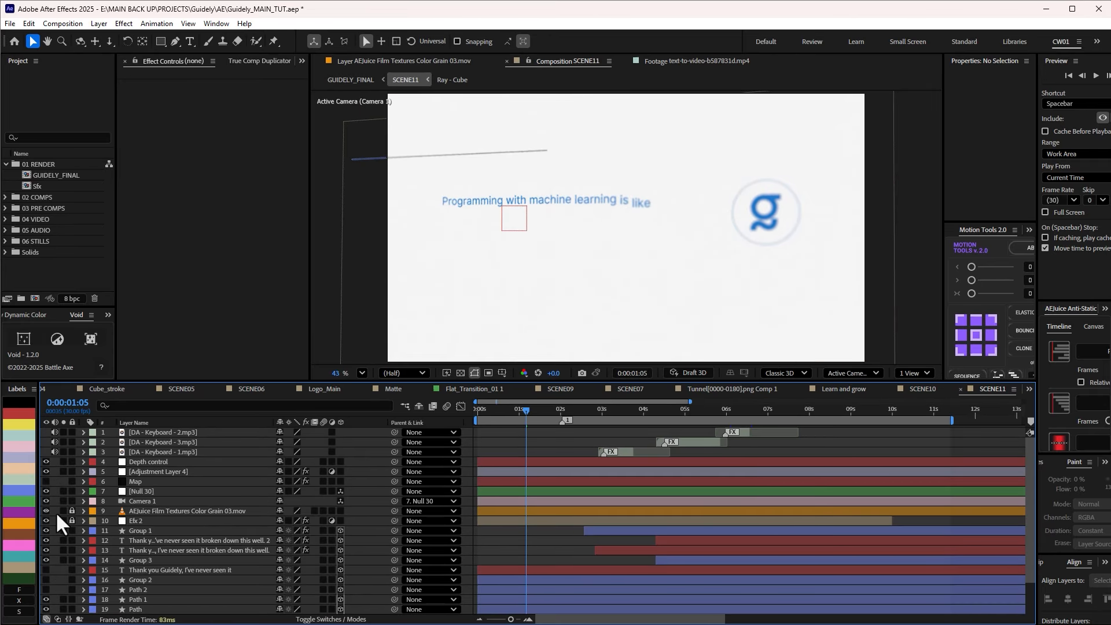
{"action": "left_click", "coordinate": [72, 511]}
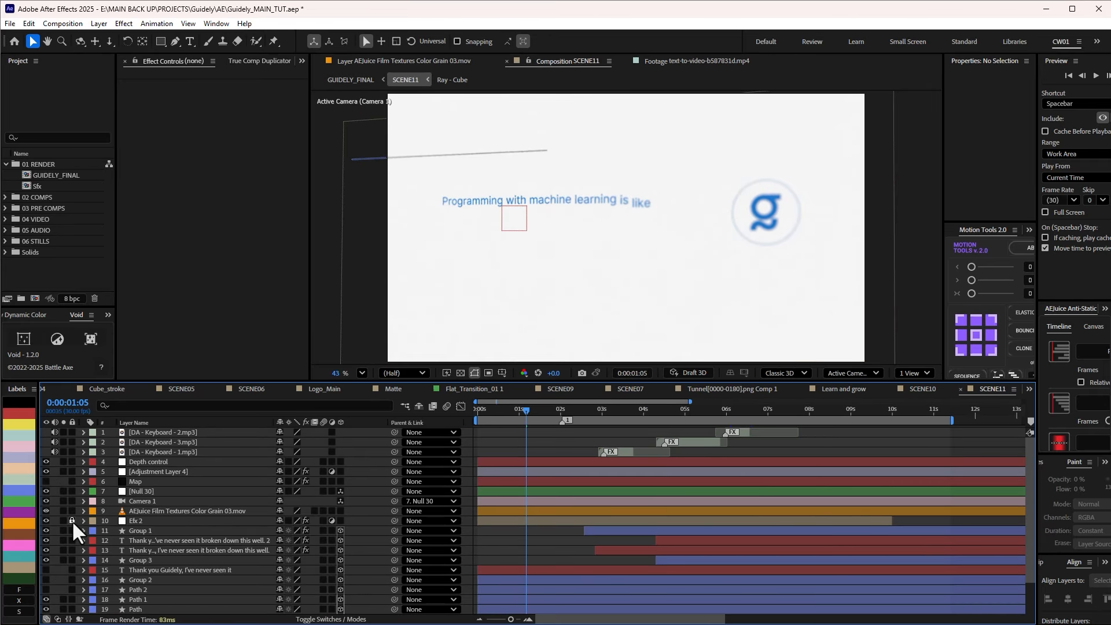
{"action": "left_click", "coordinate": [45, 502]}
{"action": "left_click", "coordinate": [46, 491]}
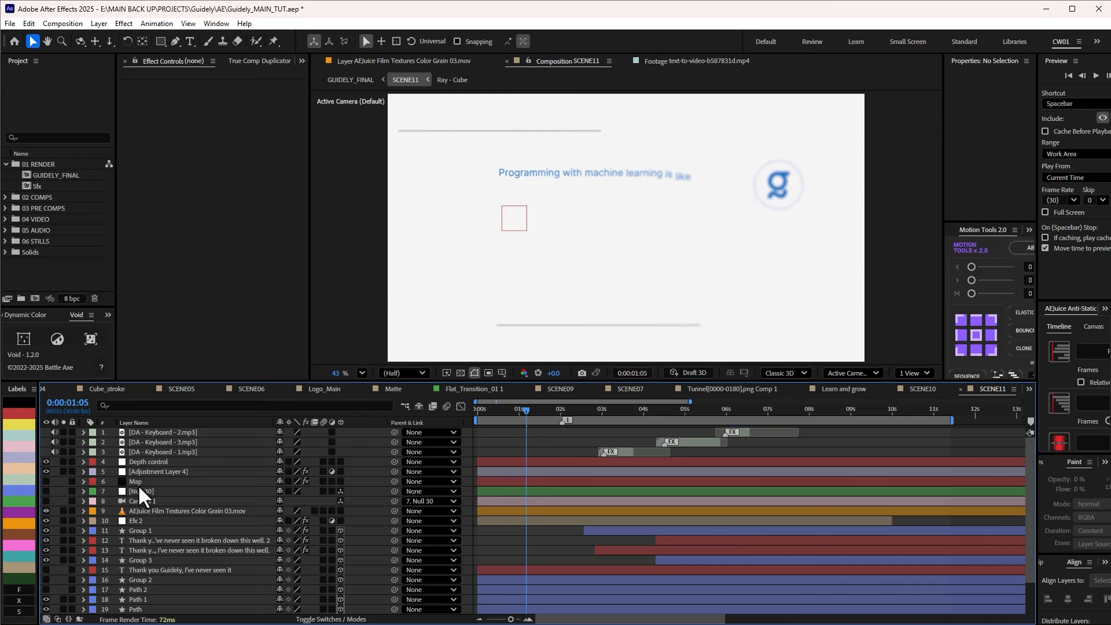
{"action": "left_click", "coordinate": [46, 471]}
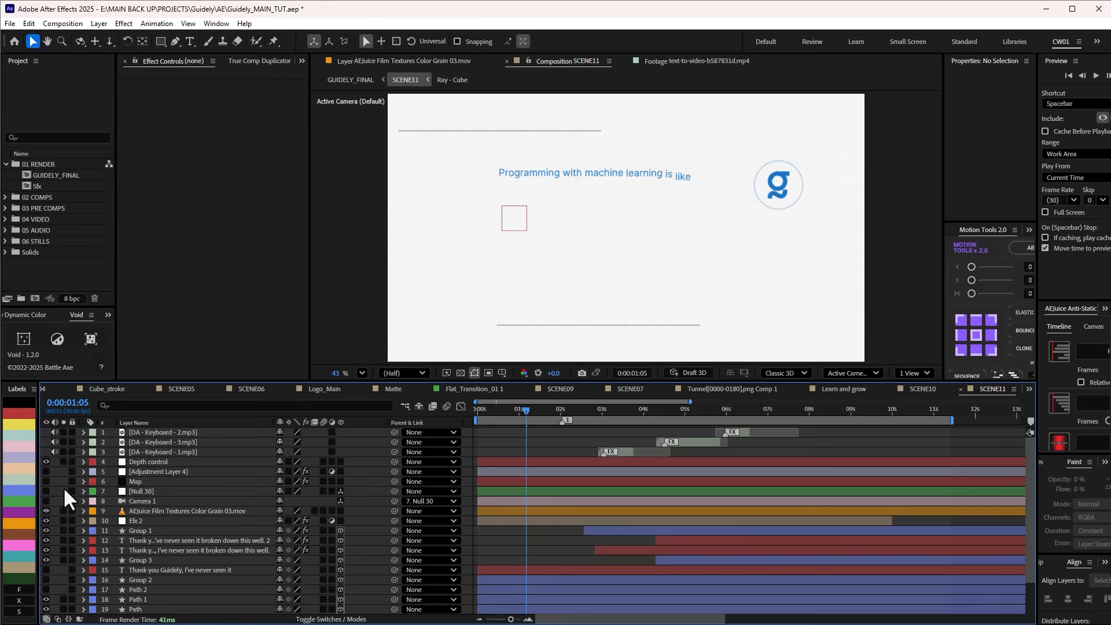
Scrub SCENE11 to 0:00:02:10, open the Long_text precomp, fit it in the viewer and go to 0:00:00:19
{"action": "left_click_drag", "start_coordinate": [525, 409], "coordinate": [575, 404]}
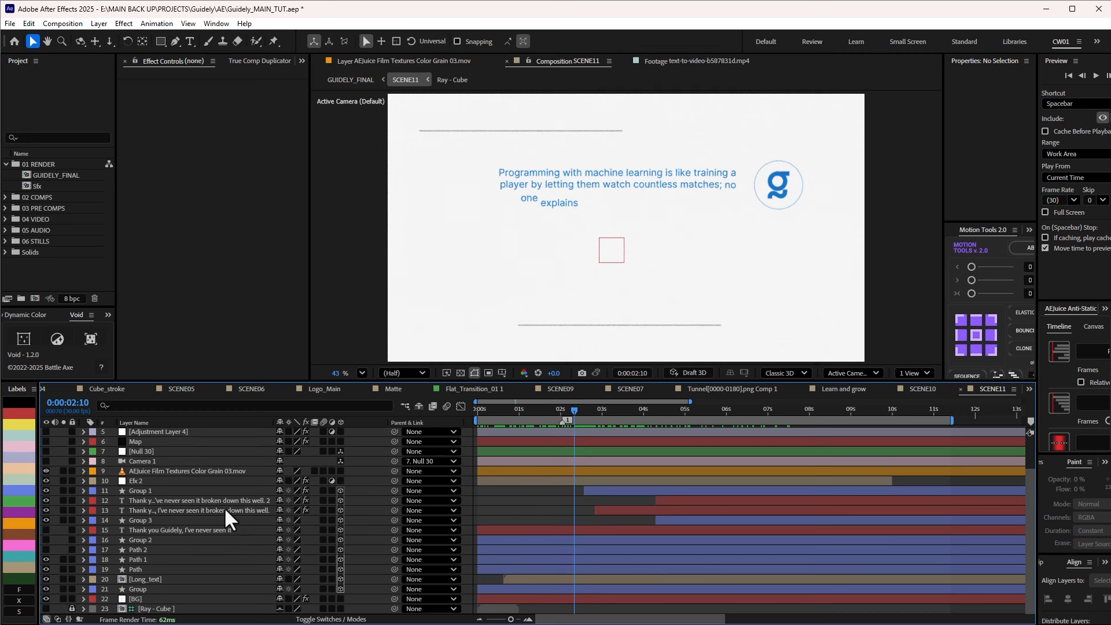
{"action": "left_click", "coordinate": [173, 579]}
{"action": "double_click", "coordinate": [174, 580]}
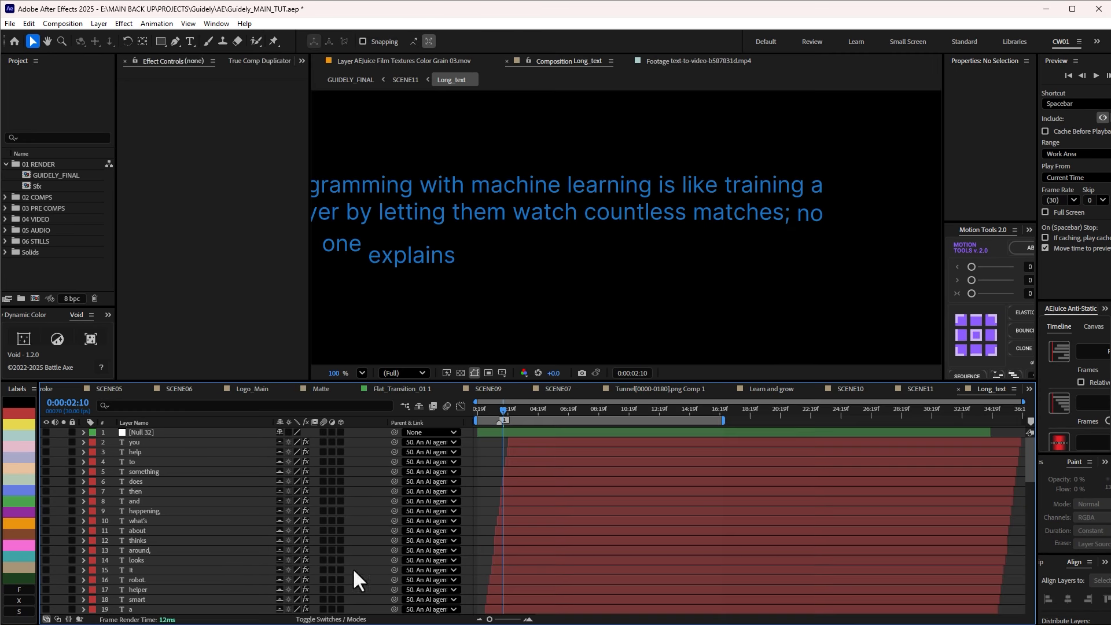
{"action": "key", "text": "Home"}
{"action": "left_click", "coordinate": [363, 374]}
{"action": "left_click", "coordinate": [374, 387]}
{"action": "left_click", "coordinate": [471, 410]}
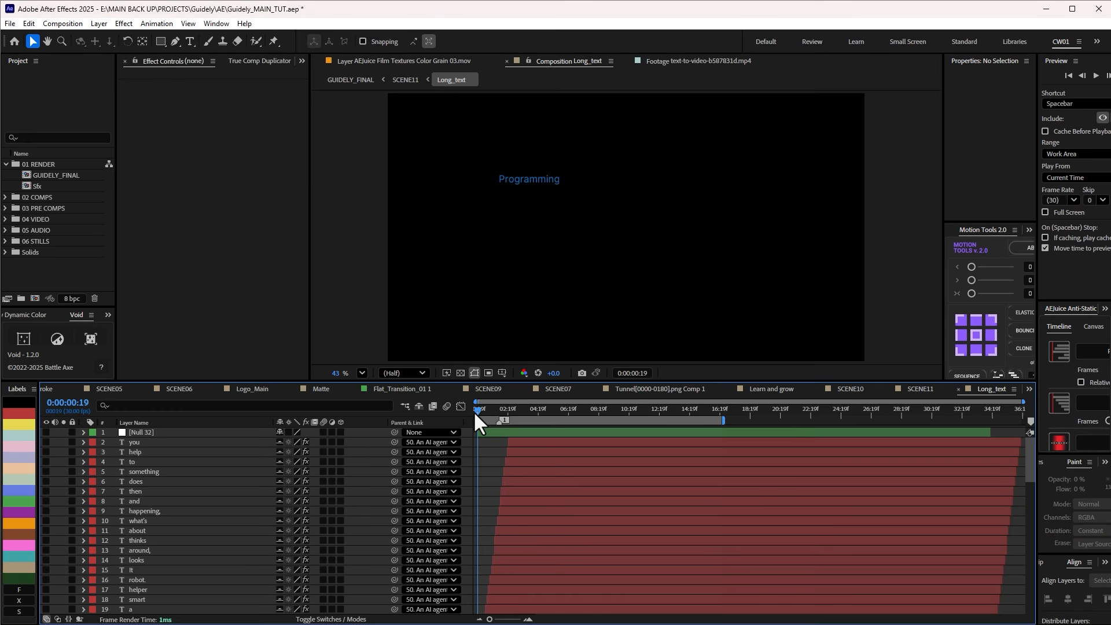
{"action": "mouse_move", "coordinate": [474, 411]}
{"action": "left_mouse_down"}
{"action": "mouse_move", "coordinate": [484, 411]}
{"action": "mouse_move", "coordinate": [472, 413]}
{"action": "left_mouse_up"}
Look through Long_text's separate word layers down to Programming and scrub the word animation to 0:00:03:10
{"action": "scroll", "coordinate": [176, 509], "scroll_direction": "down", "scroll_amount": 3}
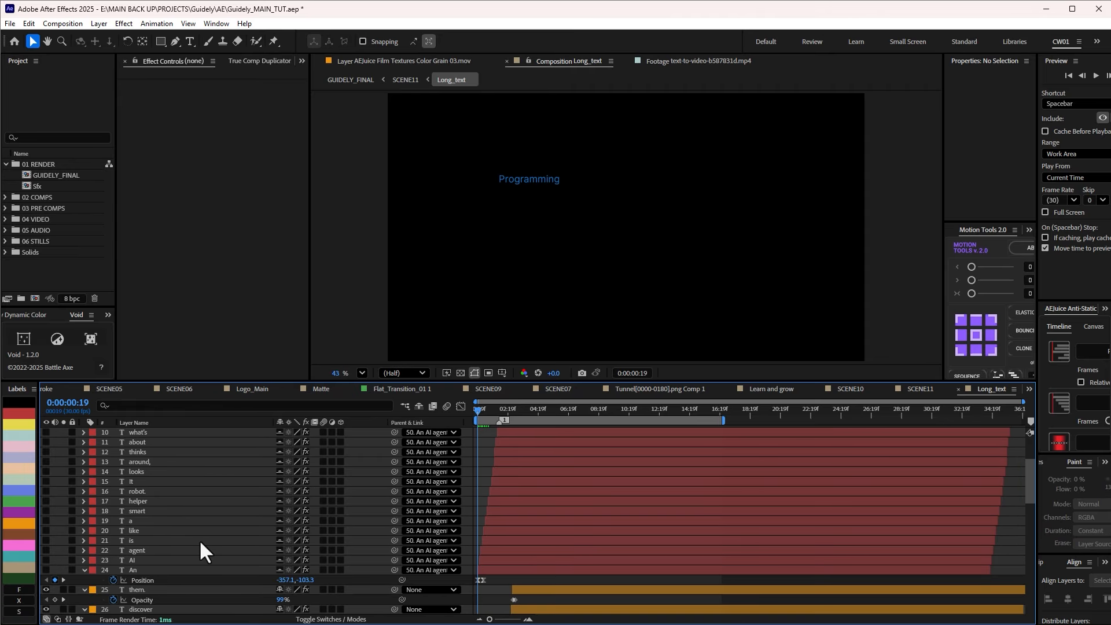
{"action": "scroll", "coordinate": [203, 547], "scroll_direction": "down", "scroll_amount": 15}
{"action": "left_click_drag", "start_coordinate": [486, 409], "coordinate": [519, 416]}
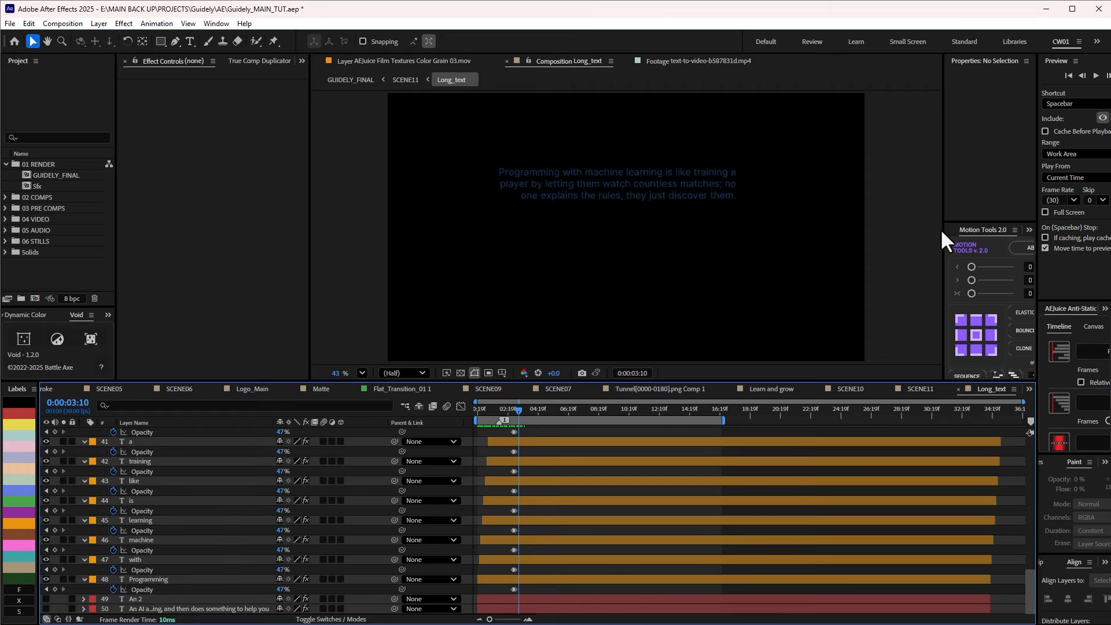
Show the TextExploder options for splitting text into words, restore Motion Tools 2.0 and narrow the panel again
{"action": "left_click_drag", "start_coordinate": [944, 230], "coordinate": [849, 229]}
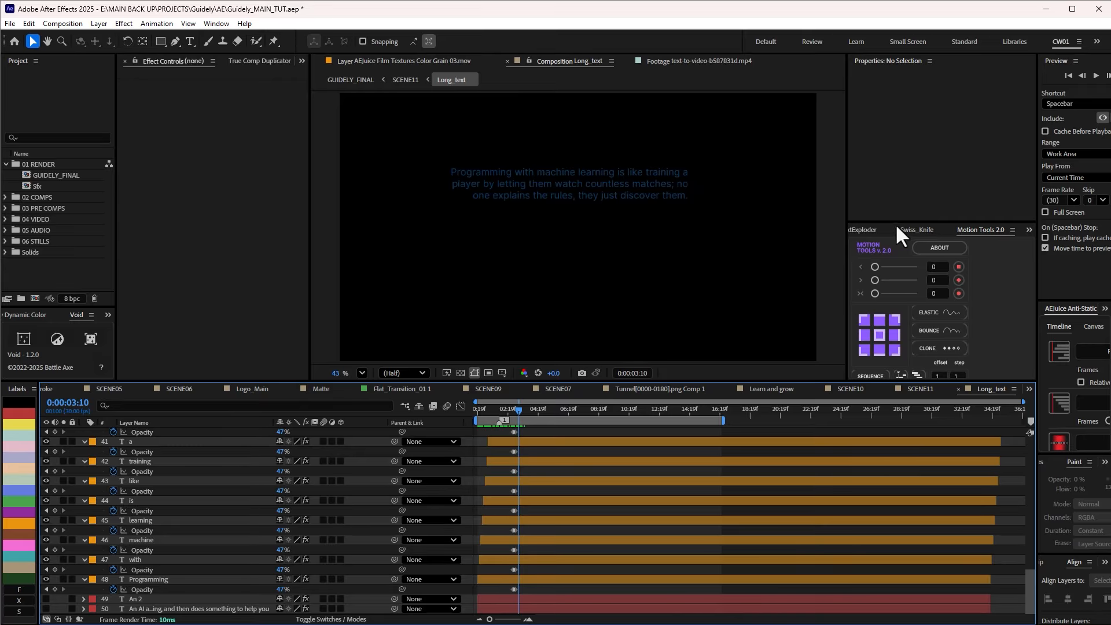
{"action": "left_click", "coordinate": [866, 229]}
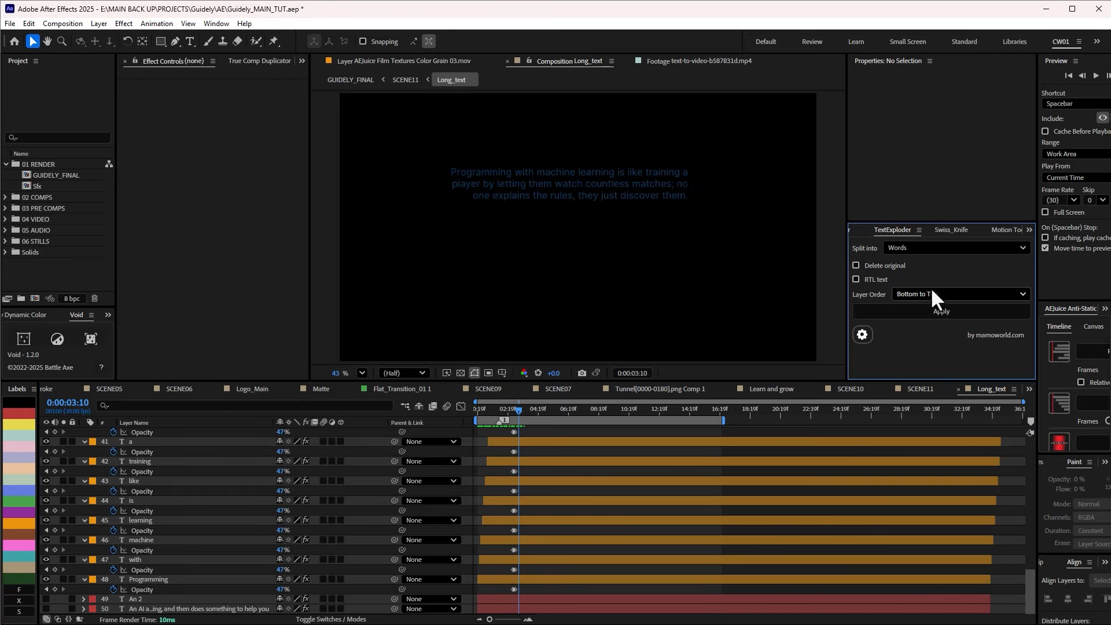
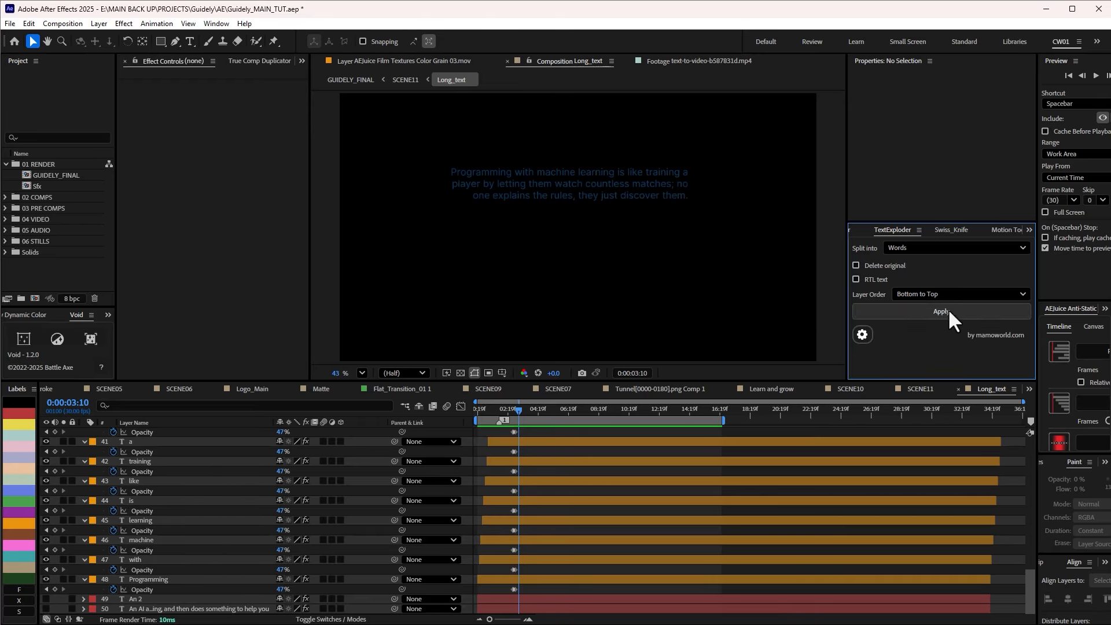
{"action": "left_click", "coordinate": [1009, 230]}
{"action": "left_click_drag", "start_coordinate": [847, 243], "coordinate": [963, 260]}
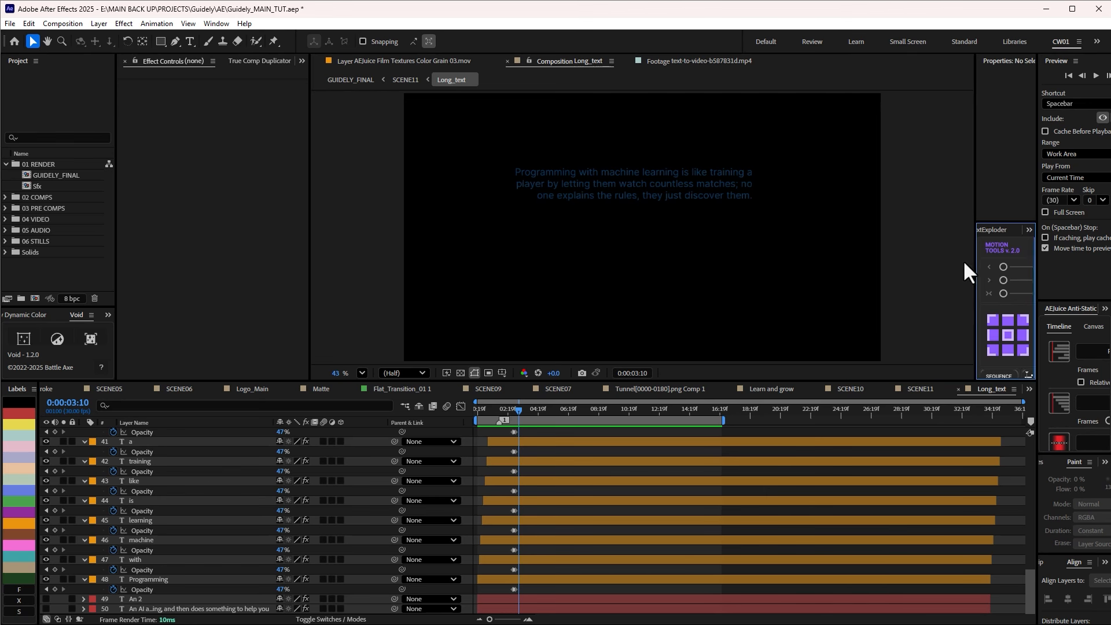
Scrub Long_text to 0:00:06:17 and review its stack of staggered word layers
{"action": "left_click_drag", "start_coordinate": [523, 405], "coordinate": [568, 417]}
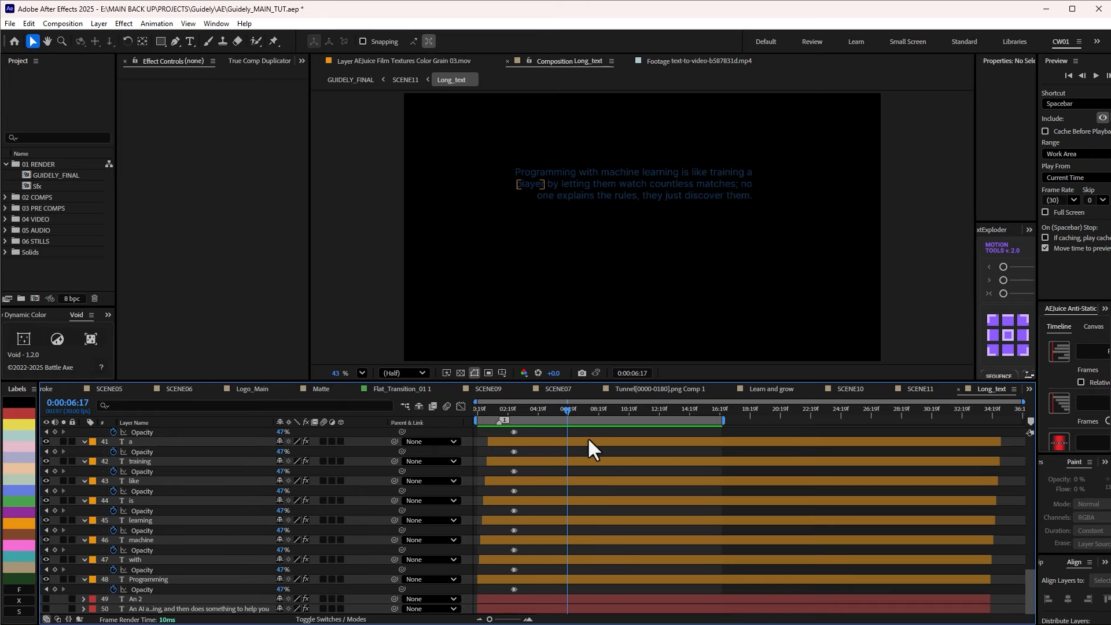
{"action": "scroll", "coordinate": [583, 444], "scroll_direction": "up", "scroll_amount": 10}
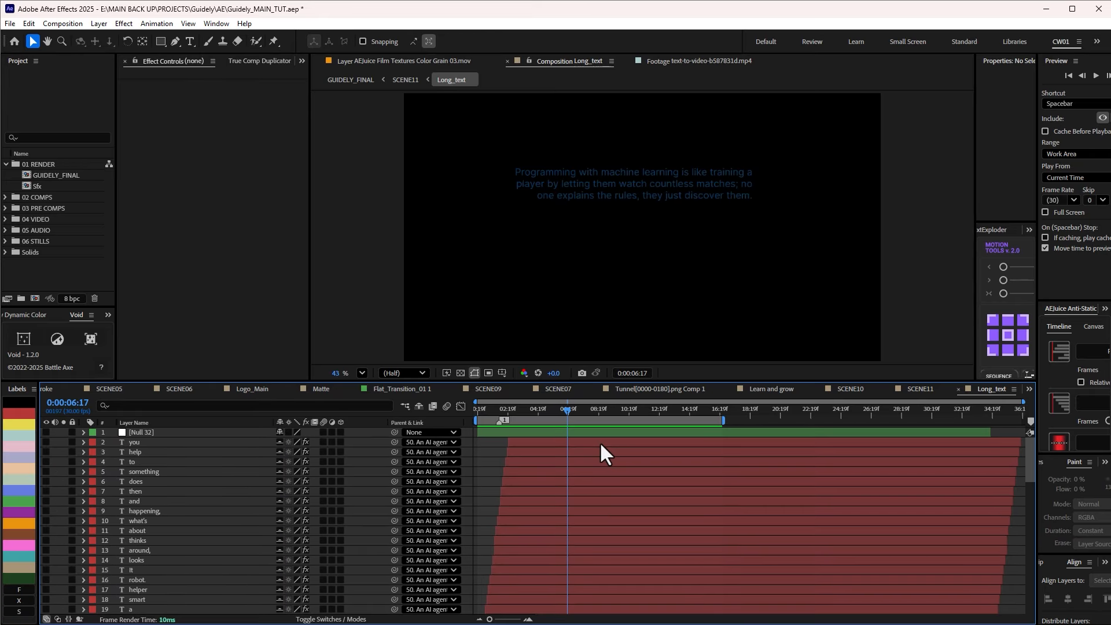
{"action": "scroll", "coordinate": [203, 509], "scroll_direction": "down", "scroll_amount": 5}
Return to SCENE11, scrub to 0:00:07:16 and view the highlighted thank-you message at 100%
{"action": "key", "text": "Tab"}
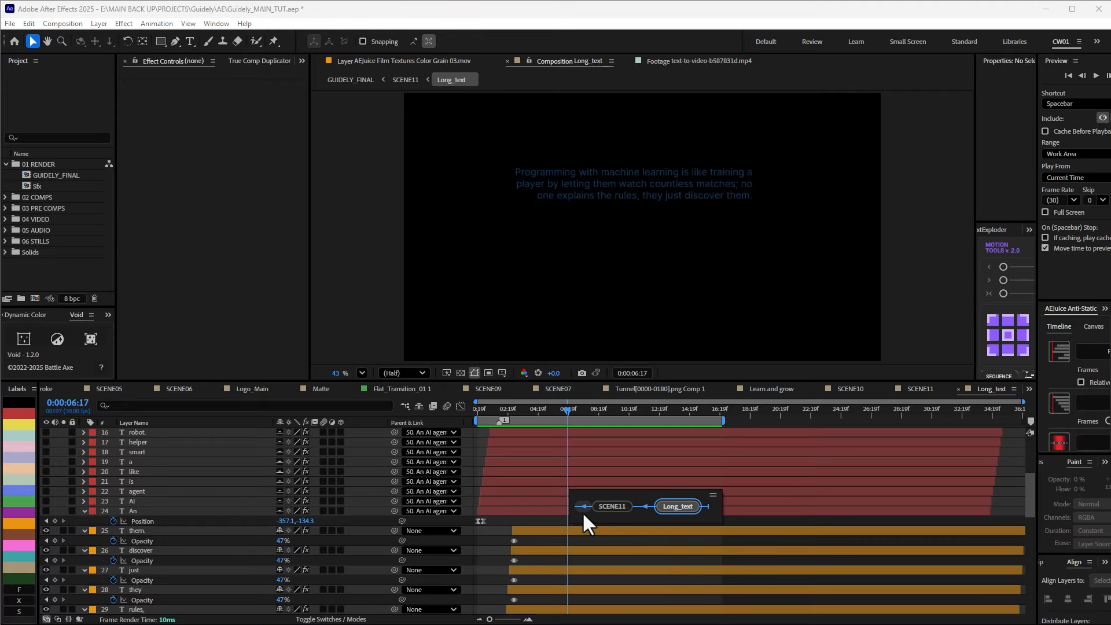
{"action": "left_click", "coordinate": [602, 507]}
{"action": "left_click_drag", "start_coordinate": [589, 416], "coordinate": [792, 411]}
{"action": "key", "text": "slash"}
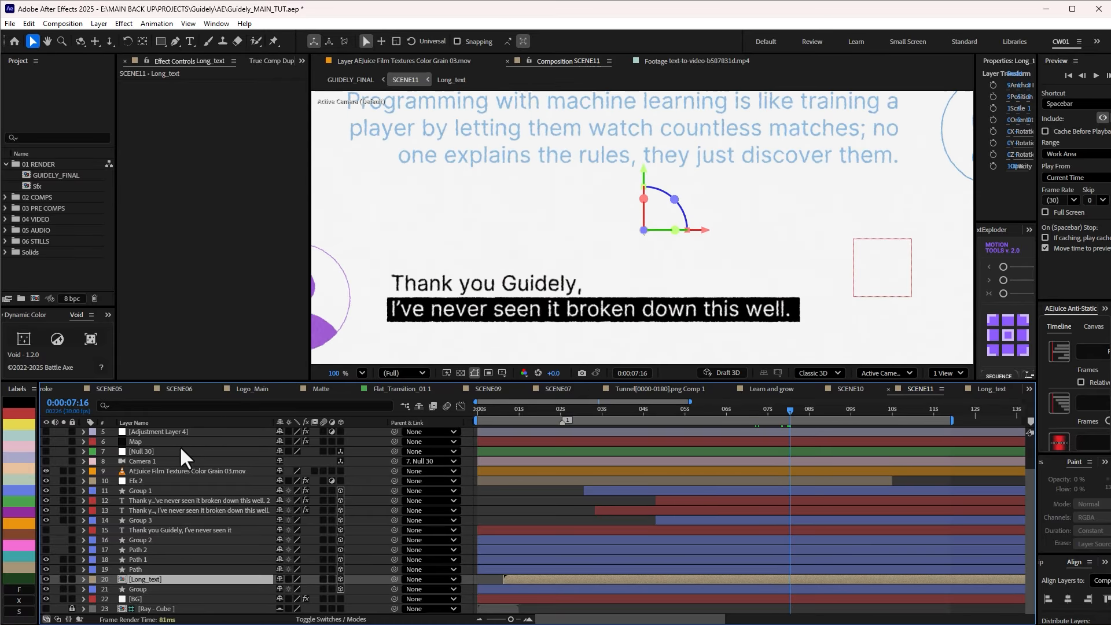
Select Efx 2 and toggle its visibility off and on to compare the Turbulent Displace effect on the text highlight
{"action": "left_click", "coordinate": [130, 480]}
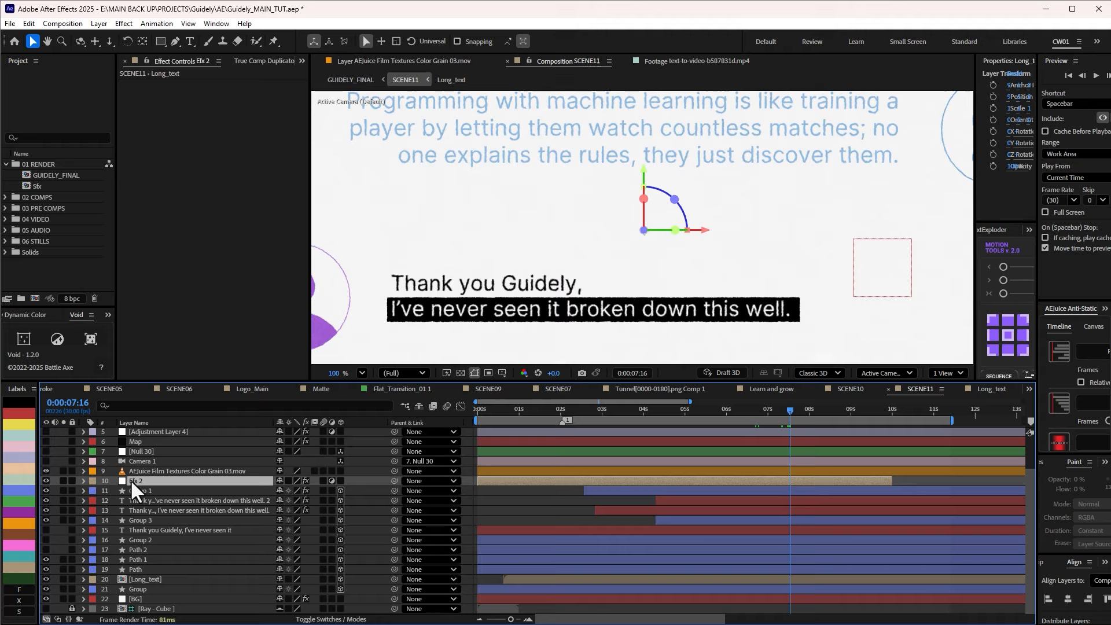
{"action": "left_click", "coordinate": [47, 480]}
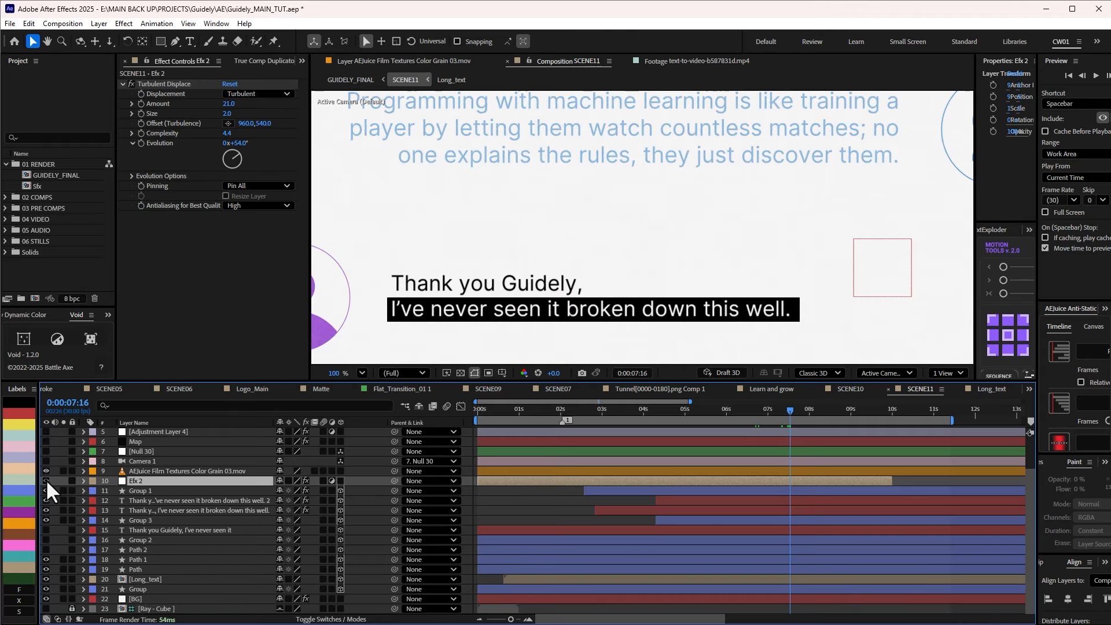
{"action": "left_click", "coordinate": [46, 481]}
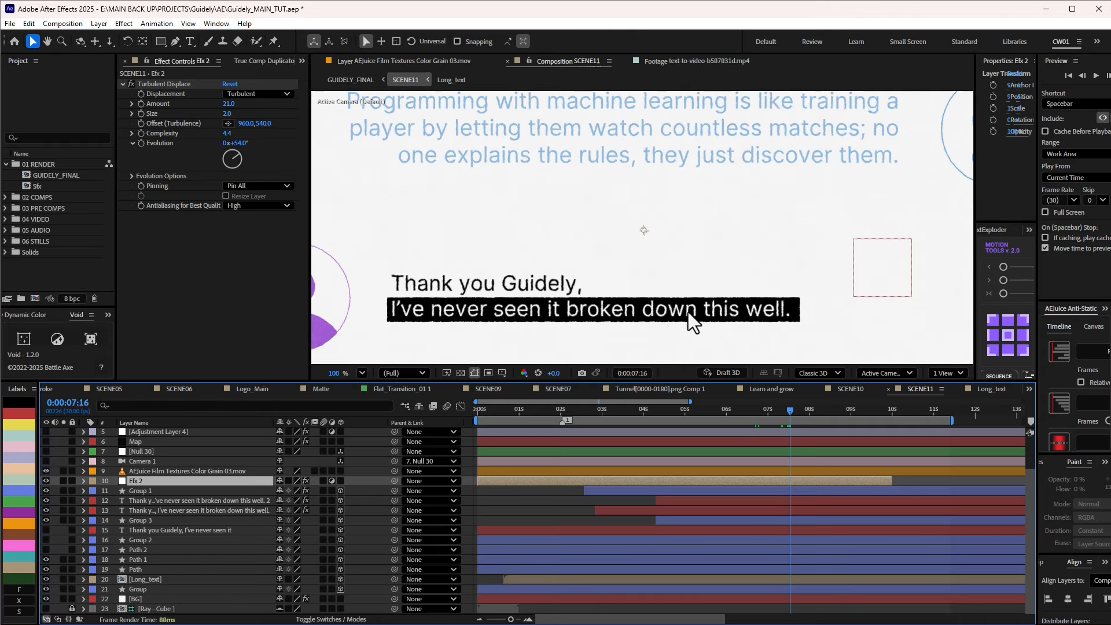
Fit the whole SCENE11 frame in the viewer and scrub back to the text typing on at 0:00:03:15
{"action": "scroll", "coordinate": [695, 319], "scroll_direction": "down", "scroll_amount": 1}
{"action": "key", "text": "shift+slash"}
{"action": "left_click_drag", "start_coordinate": [719, 413], "coordinate": [623, 409]}
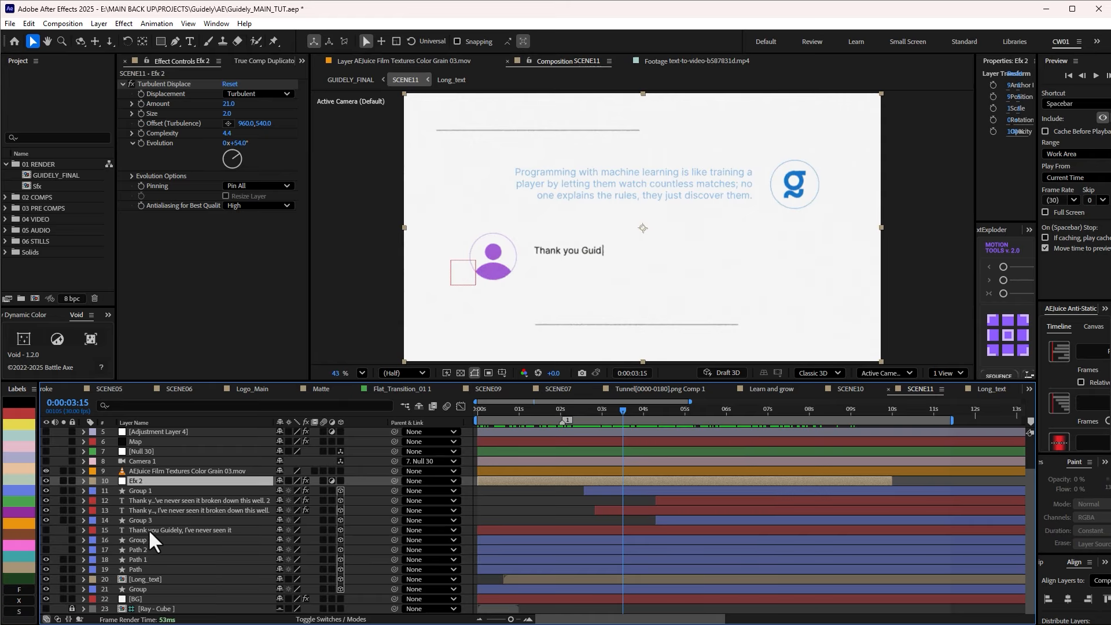
Inspect the typewriter effect on the layer 13 thank-you text, scrub to 0:00:03:23 and reveal its animated properties and expressions
{"action": "left_click", "coordinate": [154, 510]}
{"action": "left_click", "coordinate": [569, 499]}
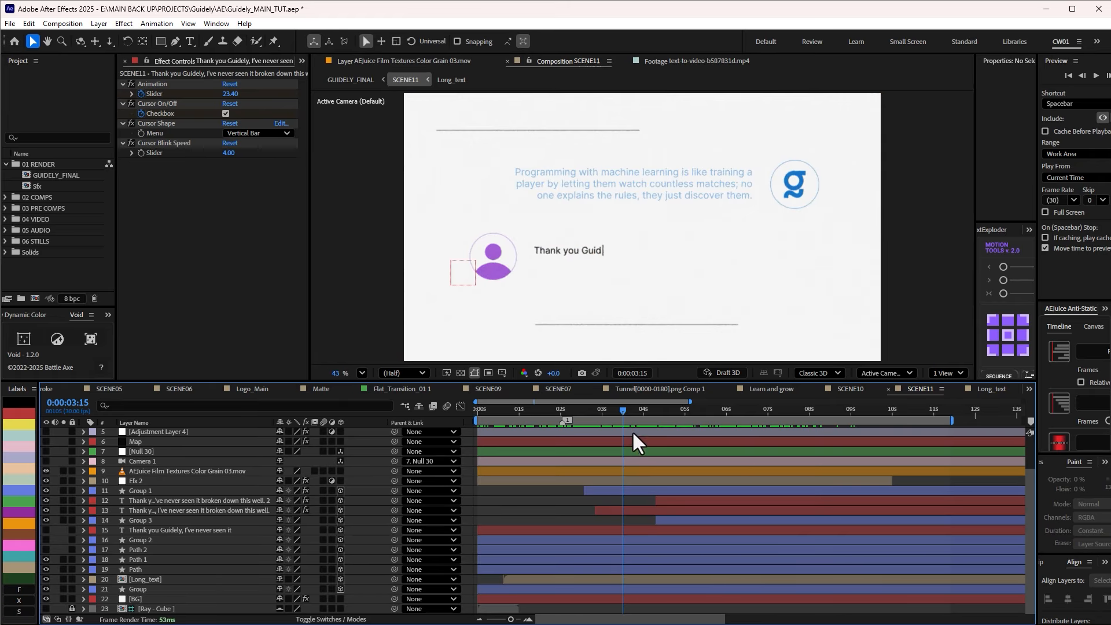
{"action": "left_click", "coordinate": [605, 510]}
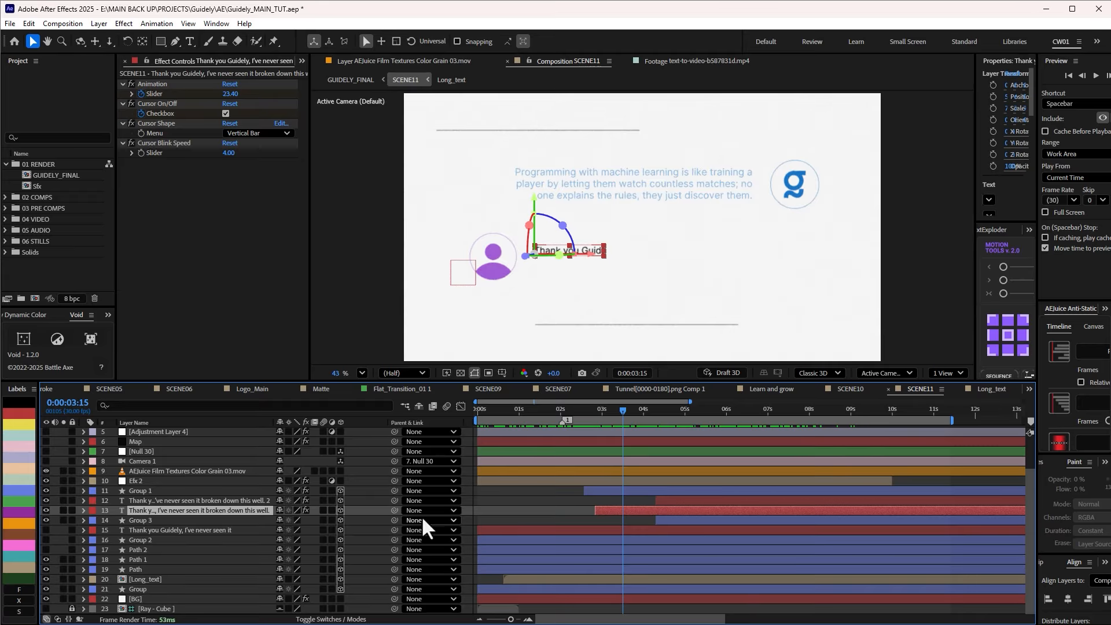
{"action": "left_click", "coordinate": [564, 509]}
{"action": "mouse_move", "coordinate": [635, 414]}
{"action": "left_mouse_down"}
{"action": "mouse_move", "coordinate": [653, 415]}
{"action": "mouse_move", "coordinate": [627, 416]}
{"action": "mouse_move", "coordinate": [637, 420]}
{"action": "left_mouse_up"}
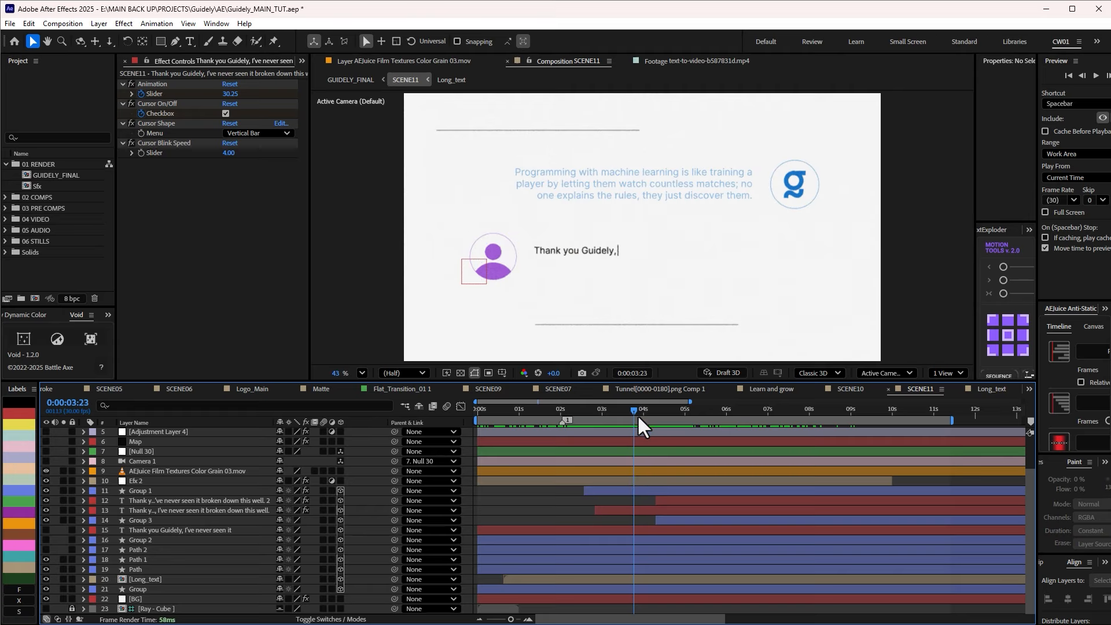
{"action": "left_click", "coordinate": [641, 509]}
{"action": "key", "text": "u"}
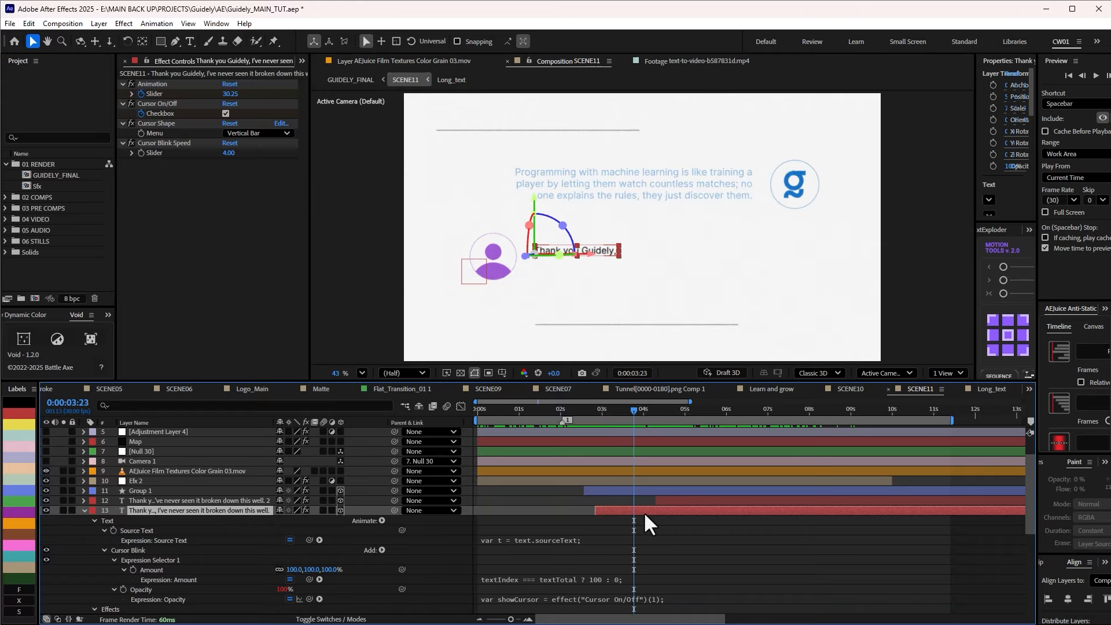
Scrub SCENE11 to 0:00:07:11 and compare the layer 12 white-fill duplicate with the typed thank-you text on layer 13
{"action": "left_click_drag", "start_coordinate": [634, 411], "coordinate": [701, 414]}
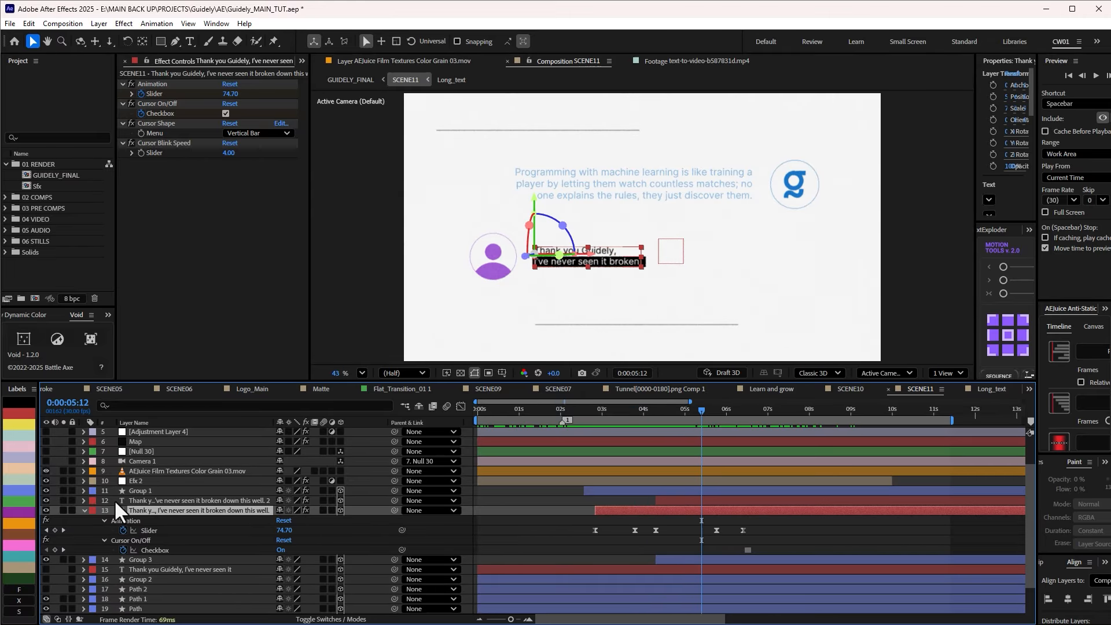
{"action": "left_click", "coordinate": [164, 497]}
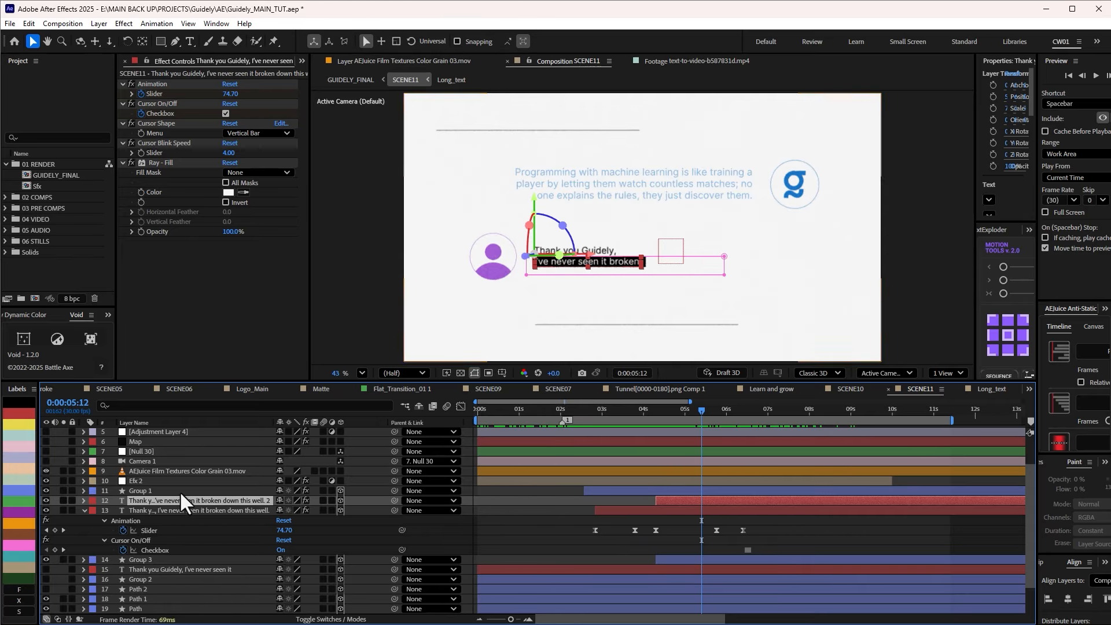
{"action": "left_click_drag", "start_coordinate": [701, 409], "coordinate": [780, 431]}
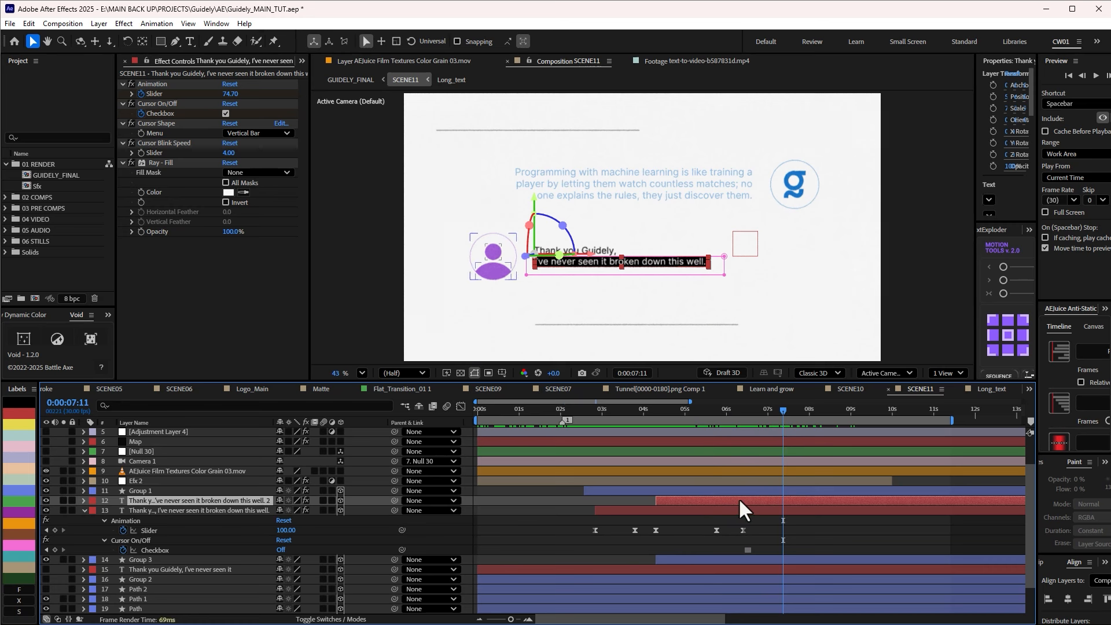
{"action": "left_click", "coordinate": [718, 560]}
{"action": "left_click", "coordinate": [533, 508]}
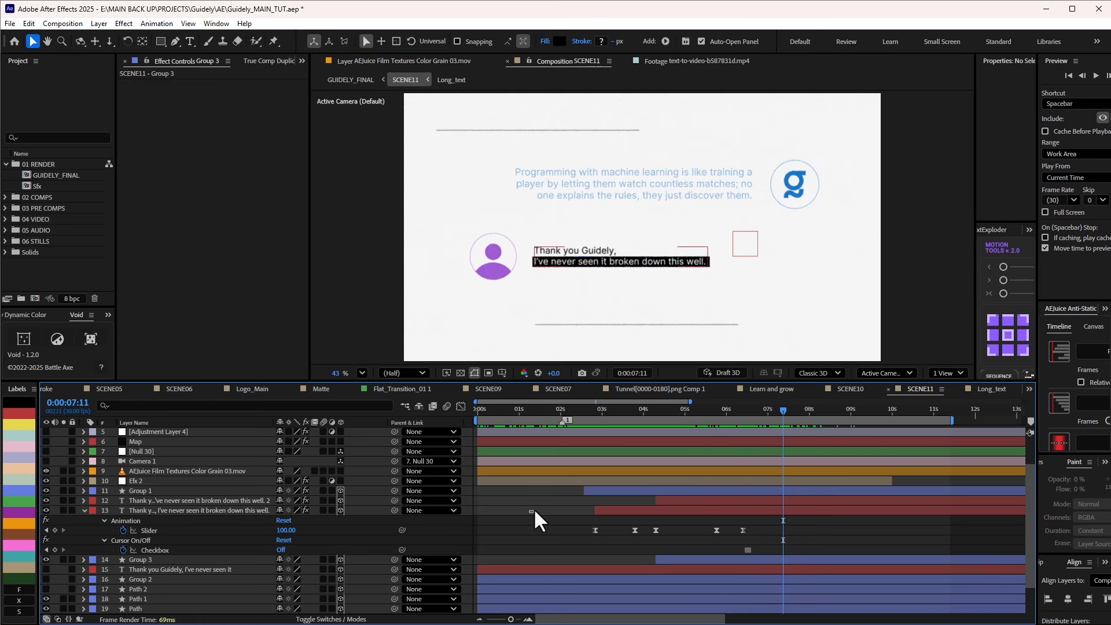
Turn on Camera 1's visibility in SCENE11 and scrub to 0:00:00:23 to view the camera perspective
{"action": "left_click_drag", "start_coordinate": [502, 413], "coordinate": [490, 412]}
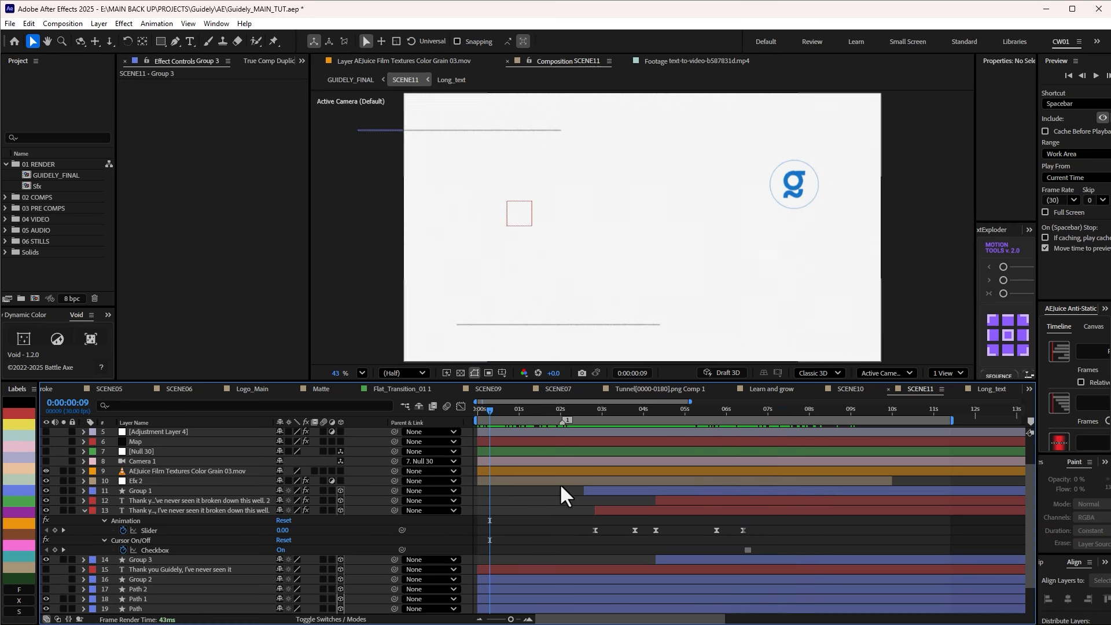
{"action": "left_click", "coordinate": [601, 411]}
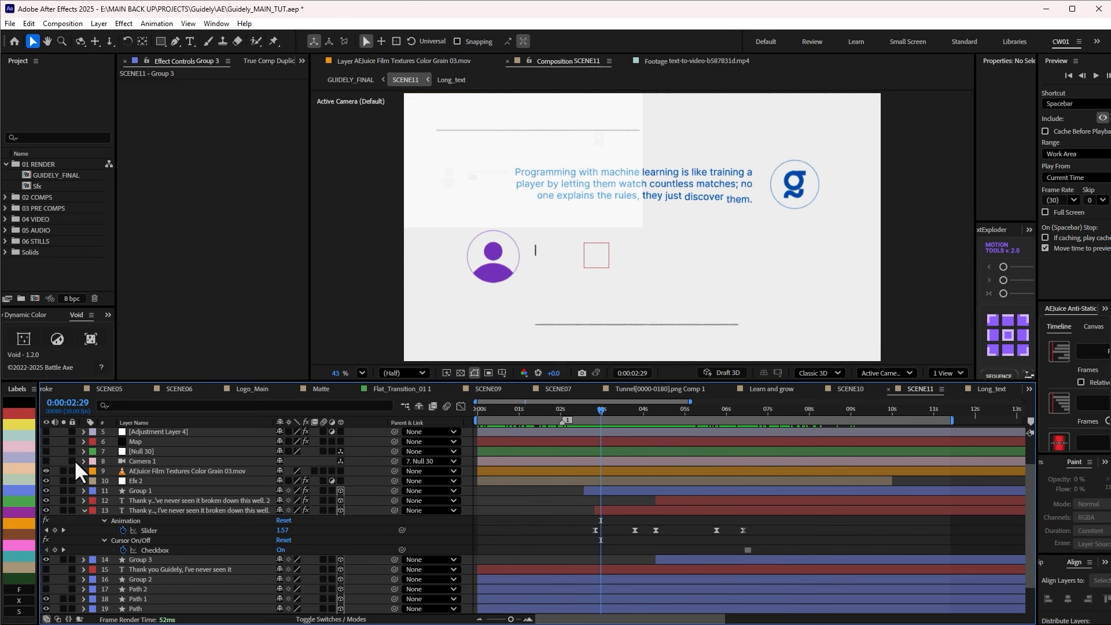
{"action": "left_click", "coordinate": [46, 461]}
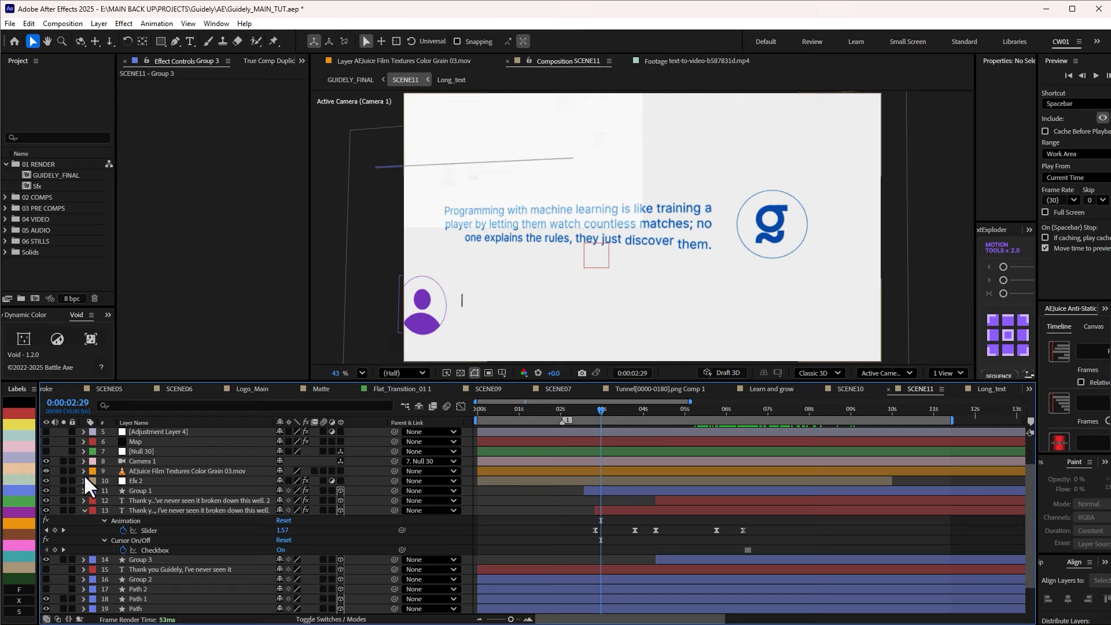
{"action": "left_click", "coordinate": [47, 452]}
{"action": "left_click", "coordinate": [129, 451]}
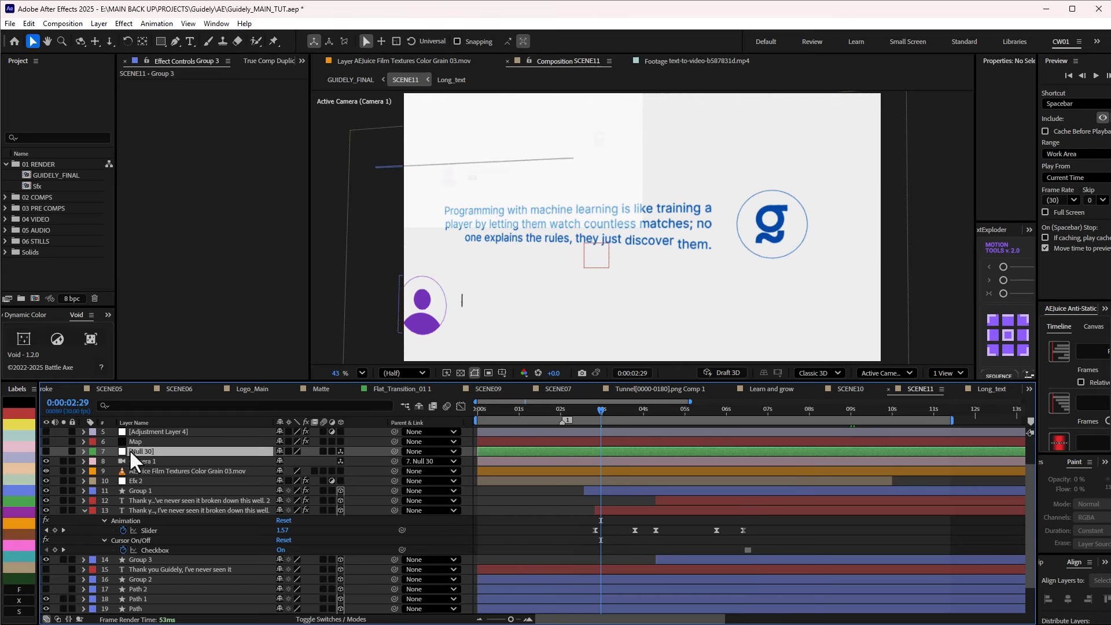
{"action": "left_click", "coordinate": [566, 511]}
{"action": "left_click_drag", "start_coordinate": [576, 412], "coordinate": [501, 414]}
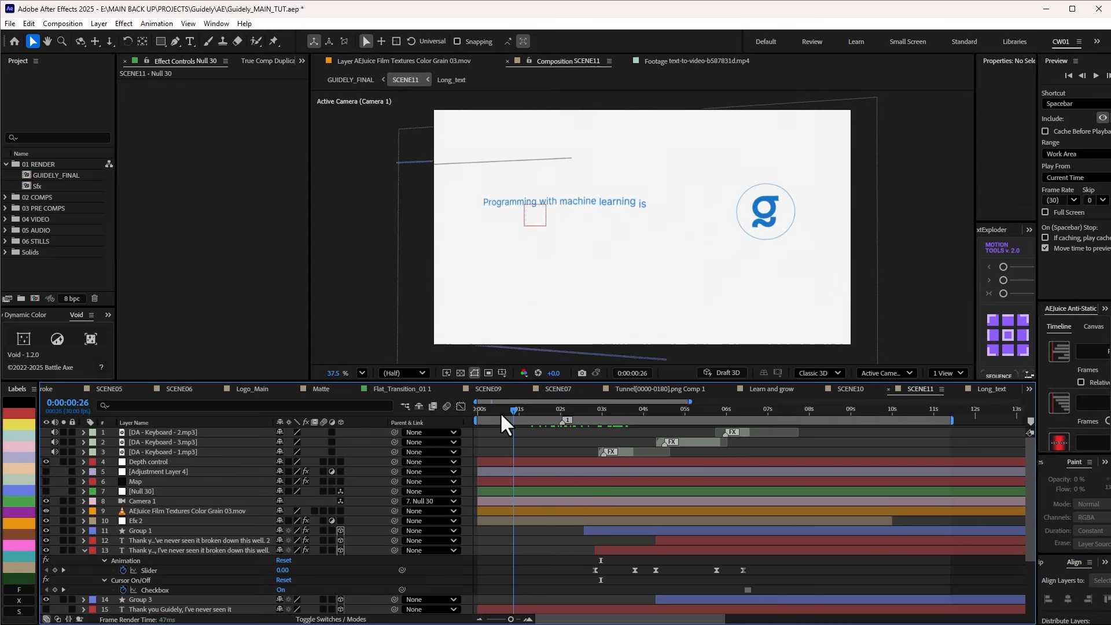
Check the lens preset in Camera 1's settings and accept them as they are
{"action": "left_click", "coordinate": [140, 500]}
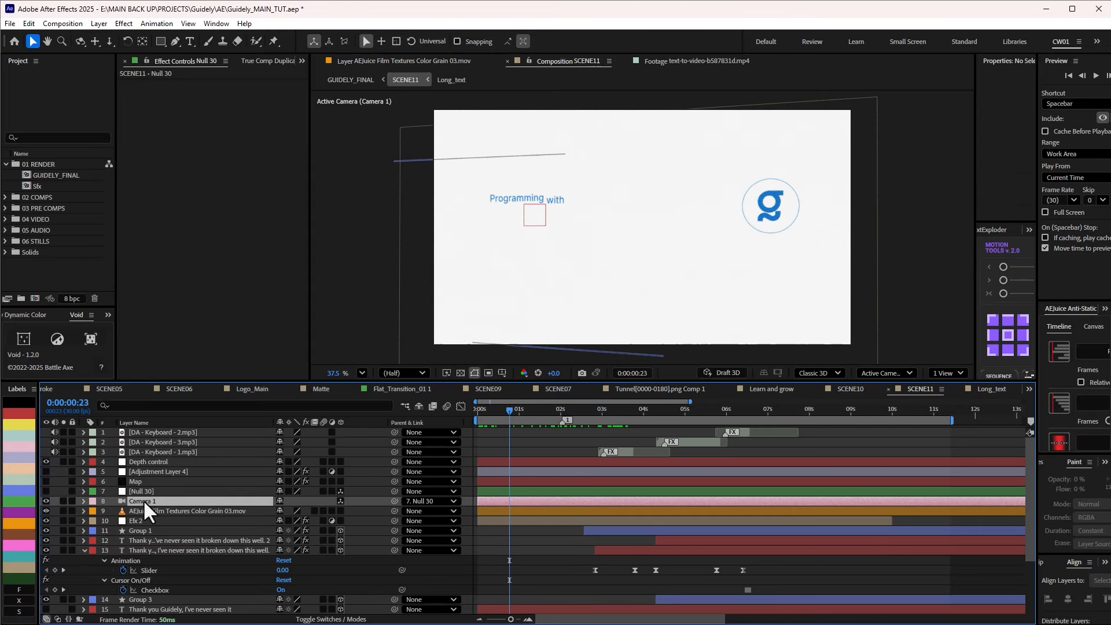
{"action": "left_click", "coordinate": [99, 23]}
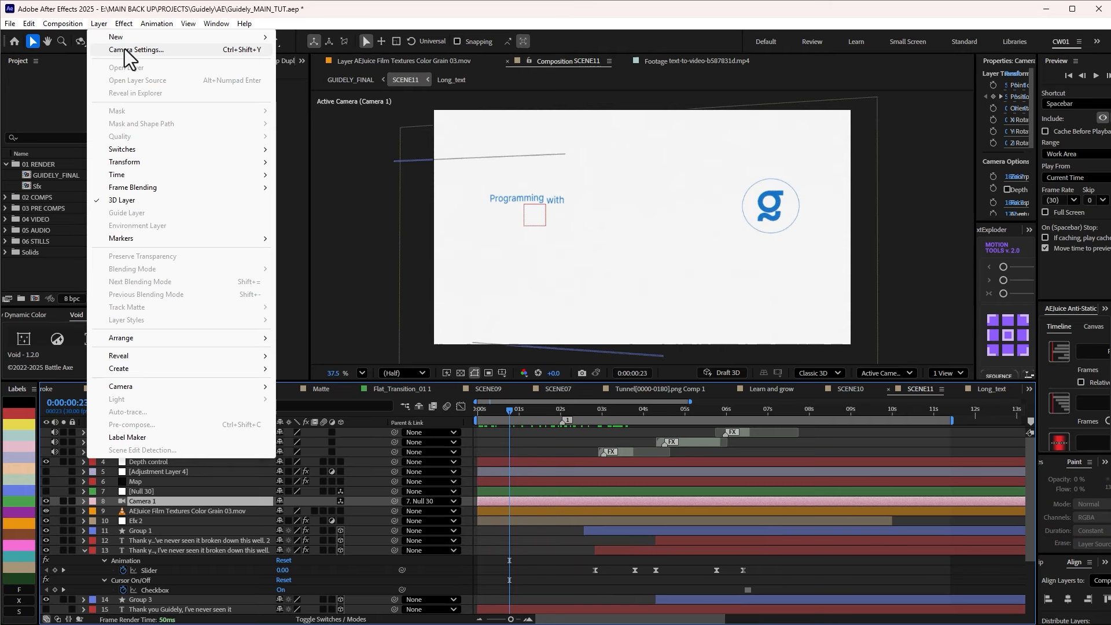
{"action": "left_click", "coordinate": [124, 48]}
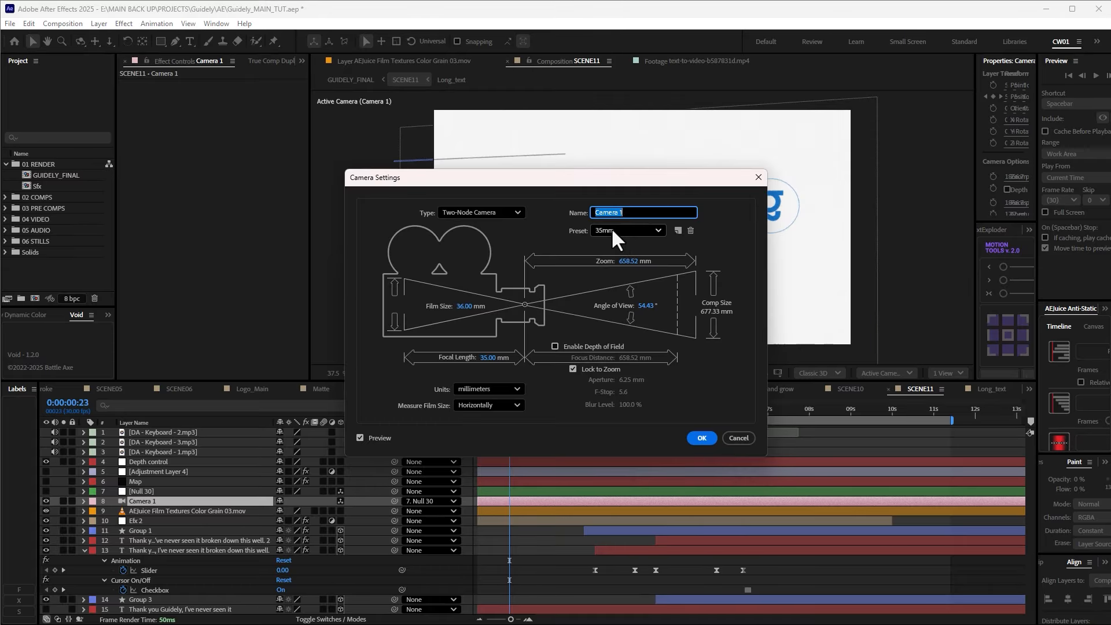
{"action": "left_click", "coordinate": [703, 438]}
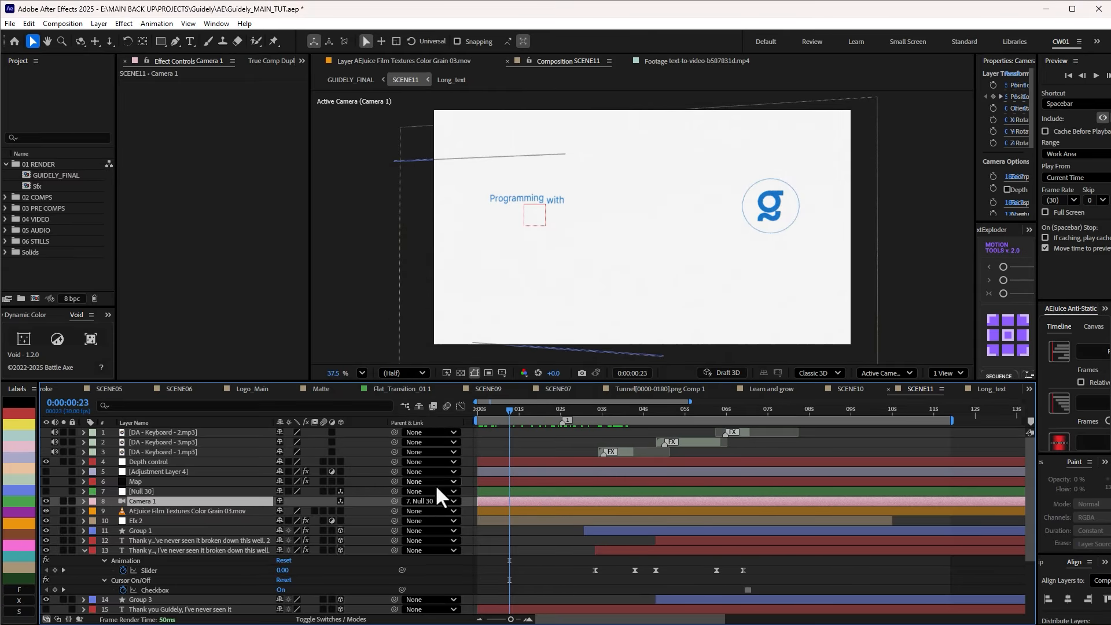
Reveal Null 30's animated position and rotation keyframes and scrub to 0:00:01:04 to examine the camera move
{"action": "left_click", "coordinate": [180, 489]}
{"action": "key", "text": "u"}
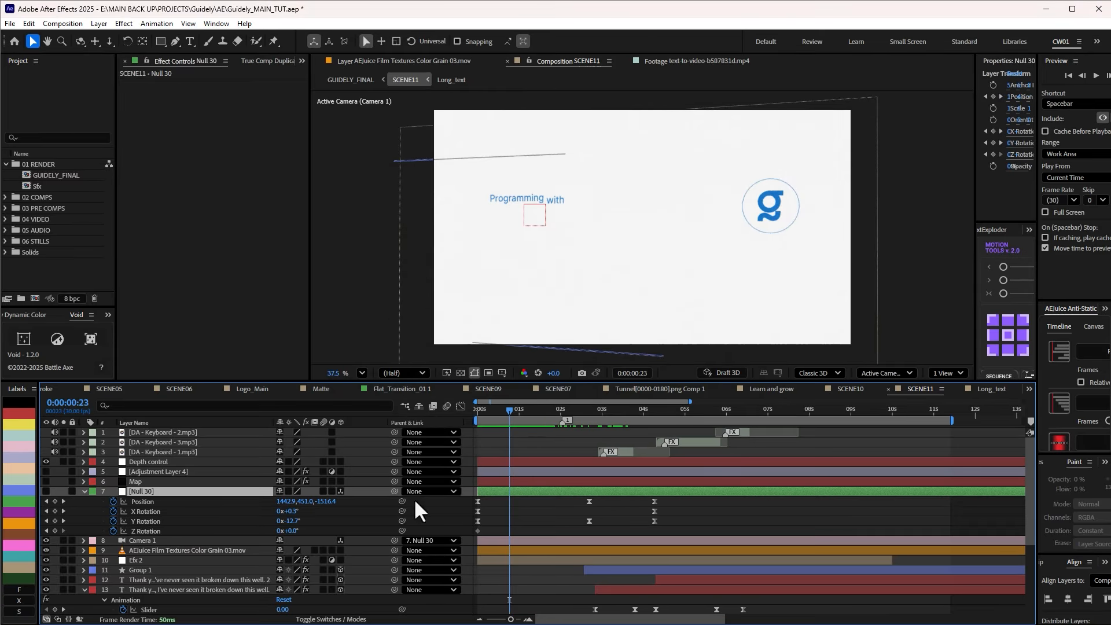
{"action": "left_click_drag", "start_coordinate": [510, 407], "coordinate": [526, 429]}
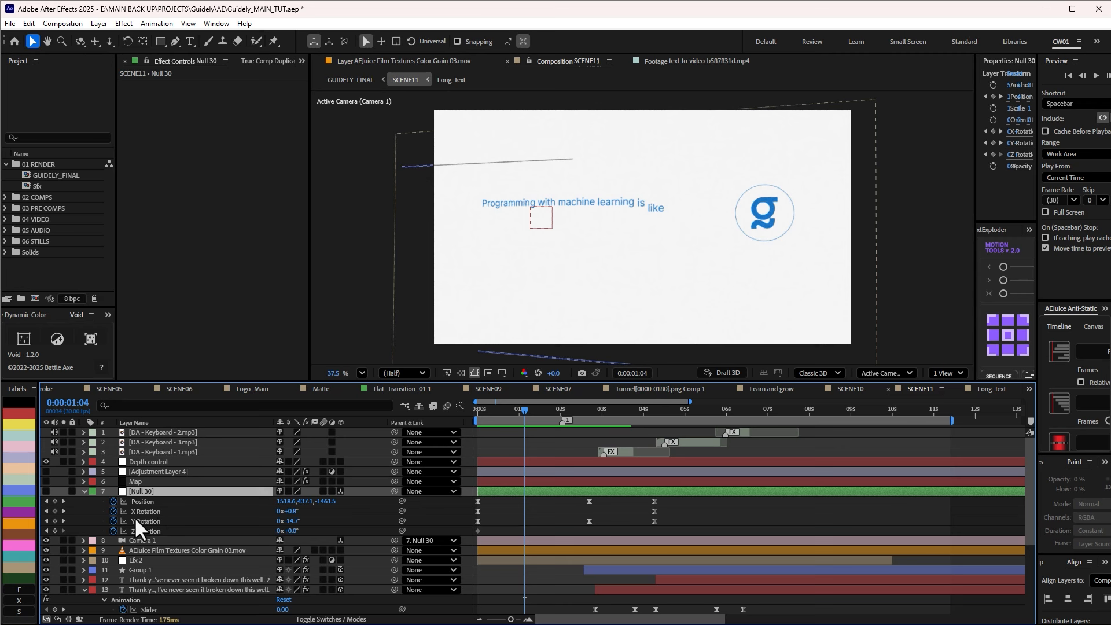
{"action": "left_click_drag", "start_coordinate": [84, 498], "coordinate": [175, 531]}
{"action": "left_click", "coordinate": [553, 502]}
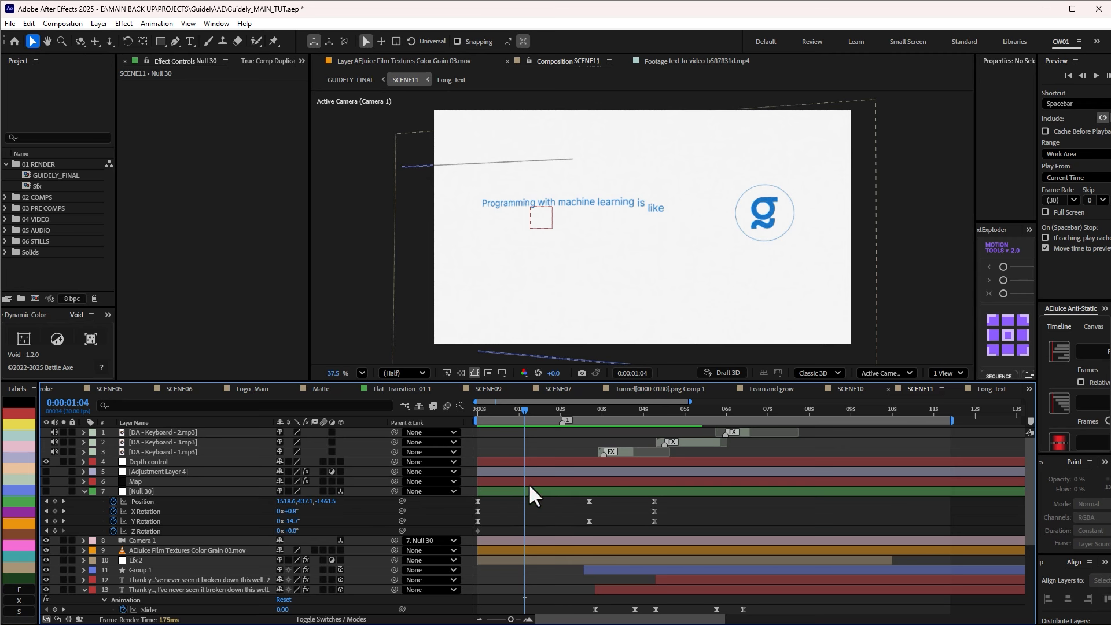
Scrub to 0:00:04:17, make Adjustment Layer 4 visible and rename it Blur
{"action": "left_click_drag", "start_coordinate": [572, 410], "coordinate": [666, 415]}
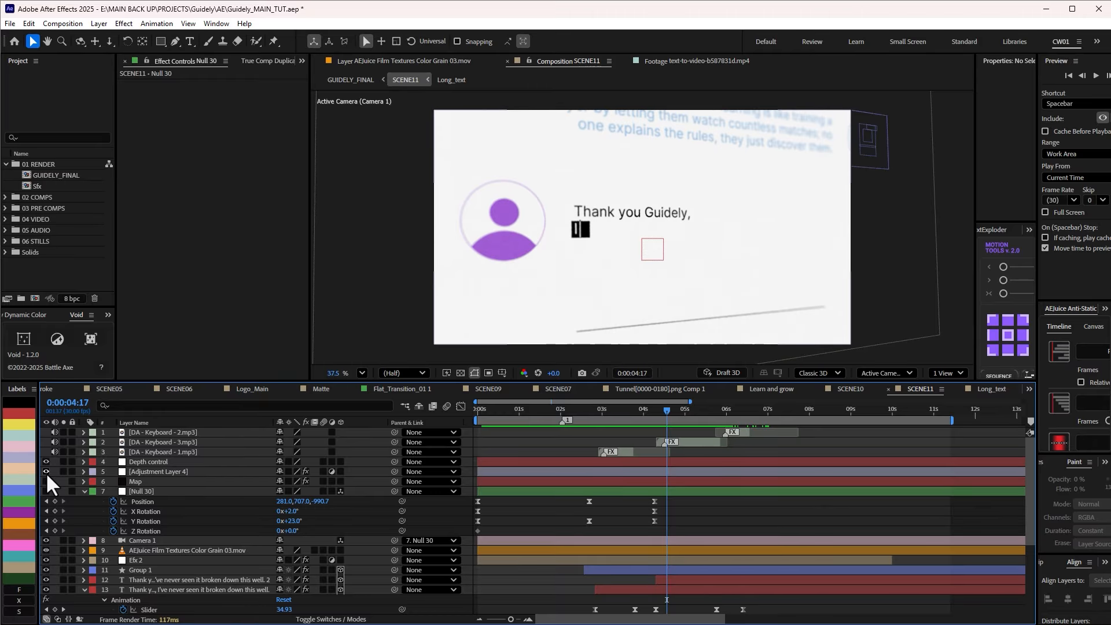
{"action": "left_click", "coordinate": [166, 472]}
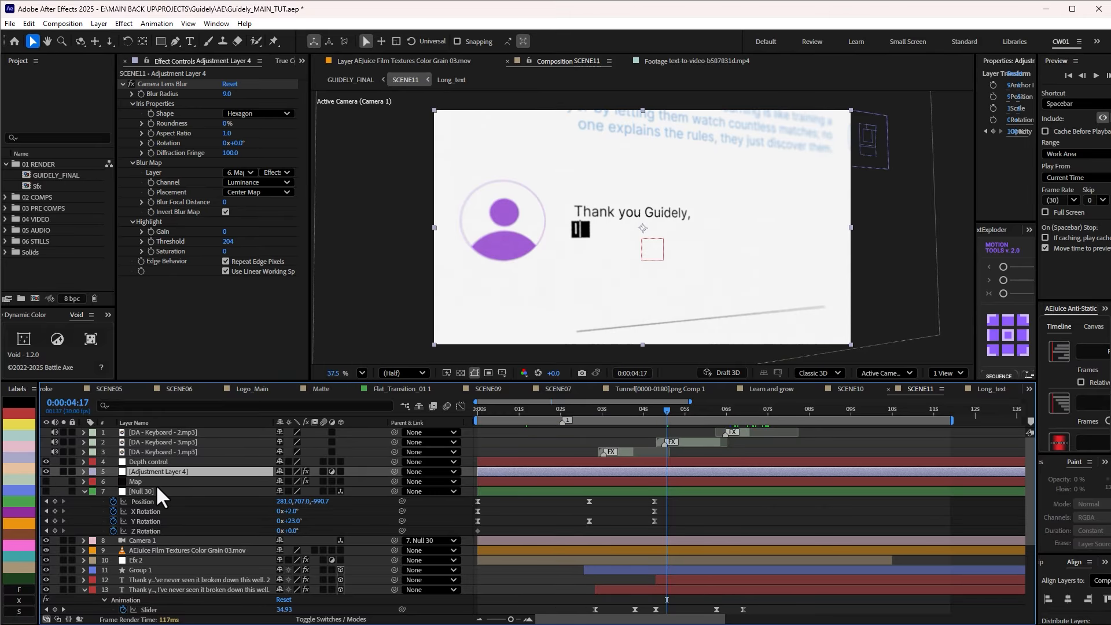
{"action": "key", "text": "Return"}
{"action": "type", "text": "Blur"}
{"action": "key", "text": "Return"}
Scrub SCENE11 to 0:00:06:11 to examine the lens blur around the thank-you message
{"action": "left_click_drag", "start_coordinate": [616, 408], "coordinate": [742, 408]}
{"action": "left_click", "coordinate": [534, 408]}
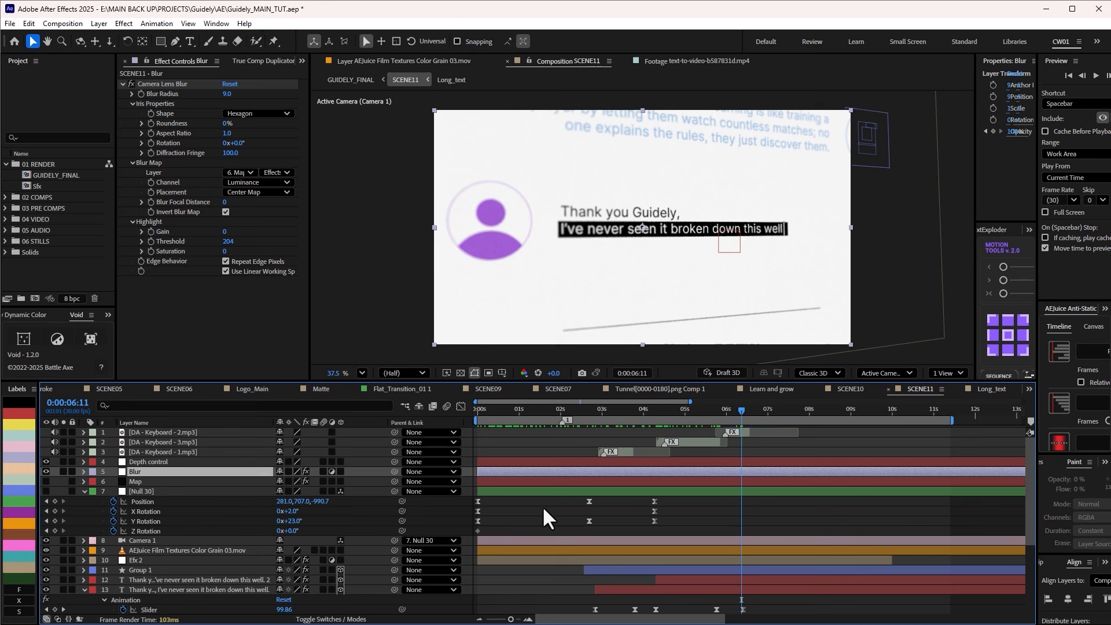
{"action": "left_click_drag", "start_coordinate": [662, 453], "coordinate": [670, 452]}
Solo the Map layer and inspect the Gradient Ramp effect that drives the blur
{"action": "left_click", "coordinate": [46, 482]}
{"action": "left_click", "coordinate": [59, 480]}
{"action": "left_click", "coordinate": [63, 482]}
{"action": "left_click", "coordinate": [139, 481]}
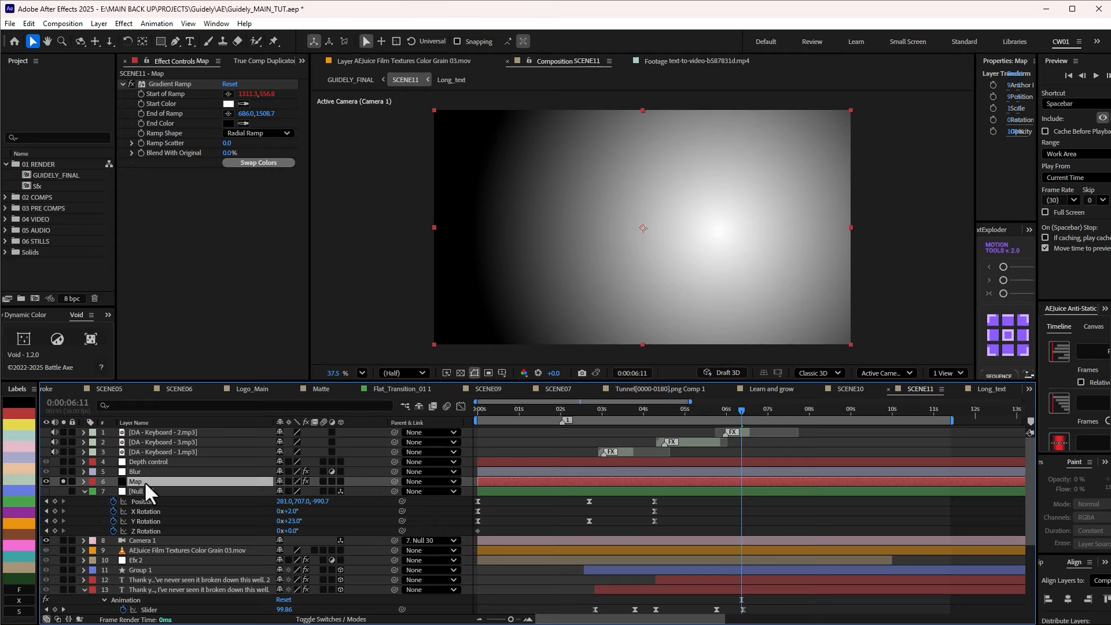
{"action": "left_click", "coordinate": [169, 81]}
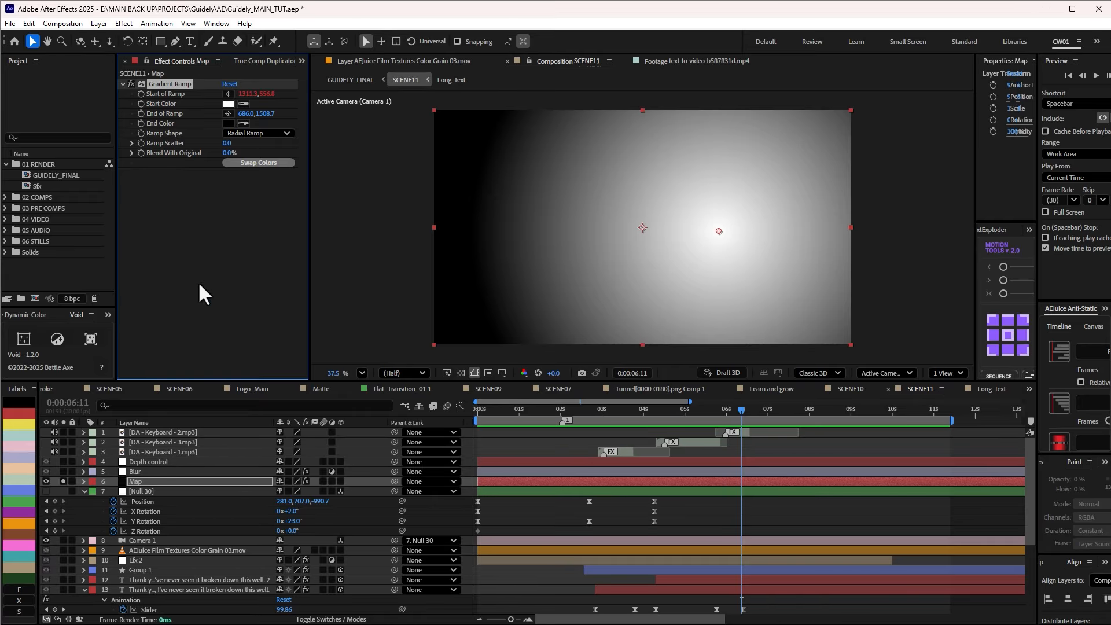
Reveal the Depth control layer's position keyframes, scrub to 0:00:00:23 to watch the gradient follow them, and collapse the layer
{"action": "left_click", "coordinate": [147, 462]}
{"action": "key", "text": "p"}
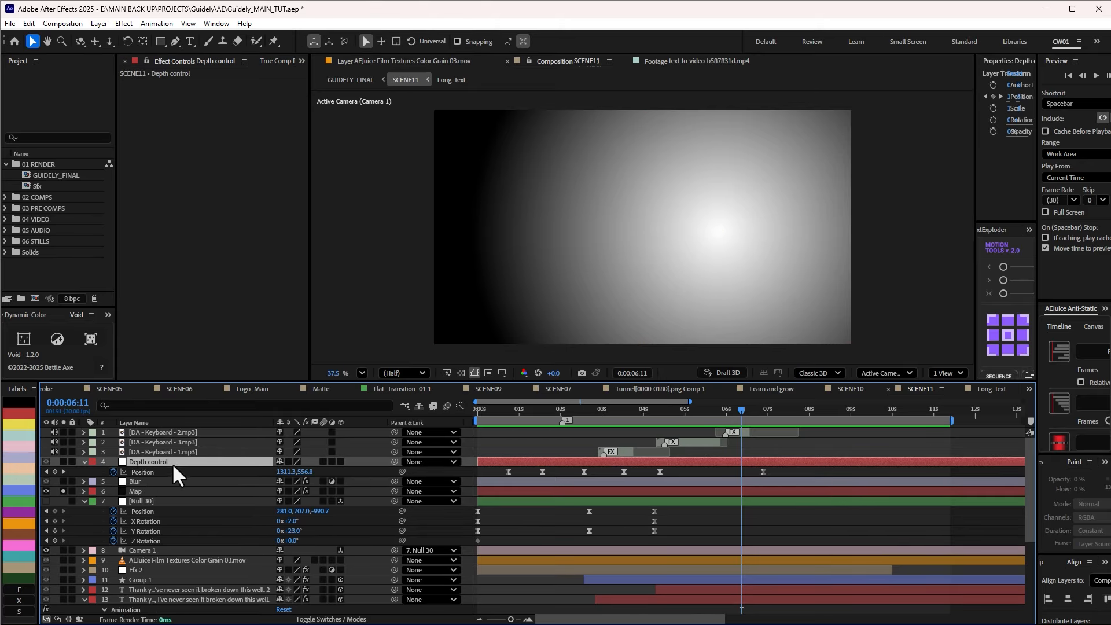
{"action": "left_click_drag", "start_coordinate": [526, 409], "coordinate": [510, 411]}
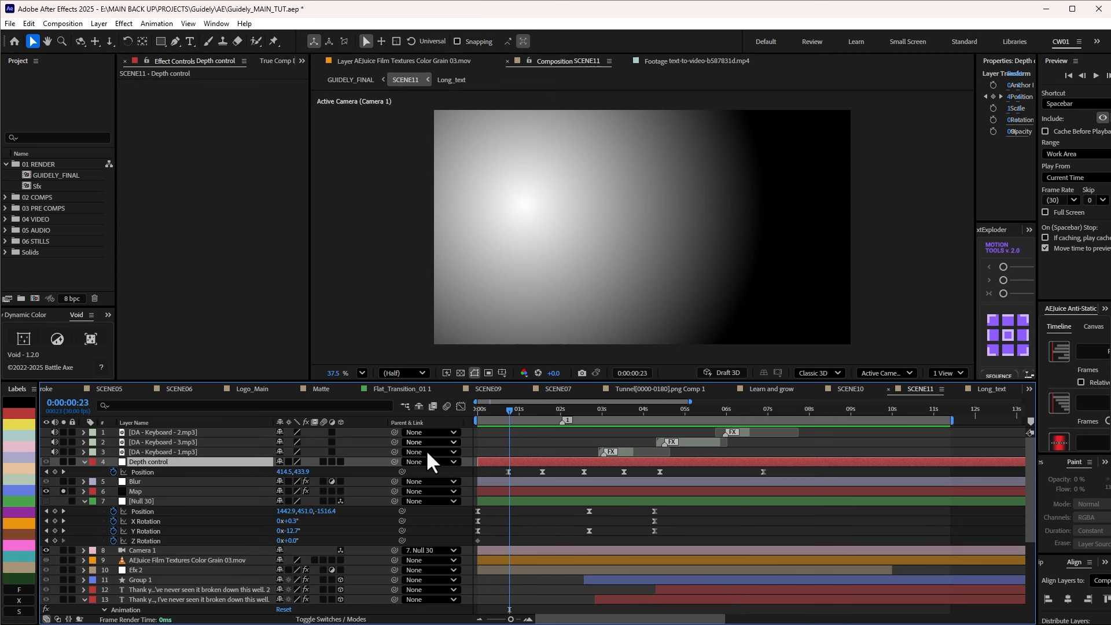
{"action": "left_click", "coordinate": [68, 470]}
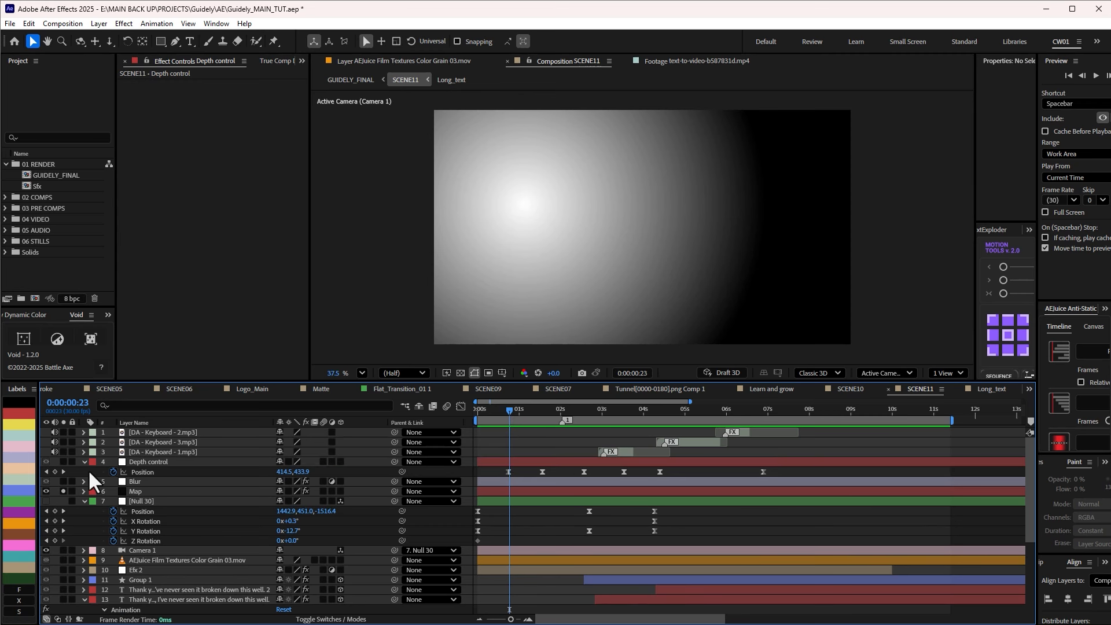
{"action": "left_click", "coordinate": [85, 461]}
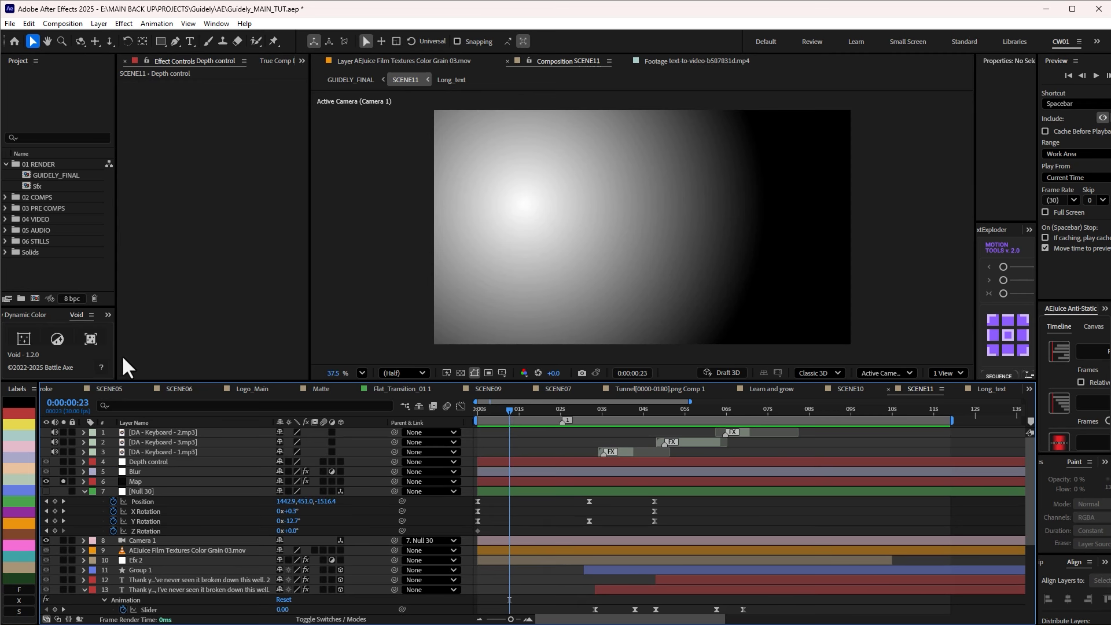
Create the 1920 x 1080, 30 fps, 10-second composition Comp 1 and add a comp-size light gray solid named MAP
{"action": "left_click", "coordinate": [35, 299]}
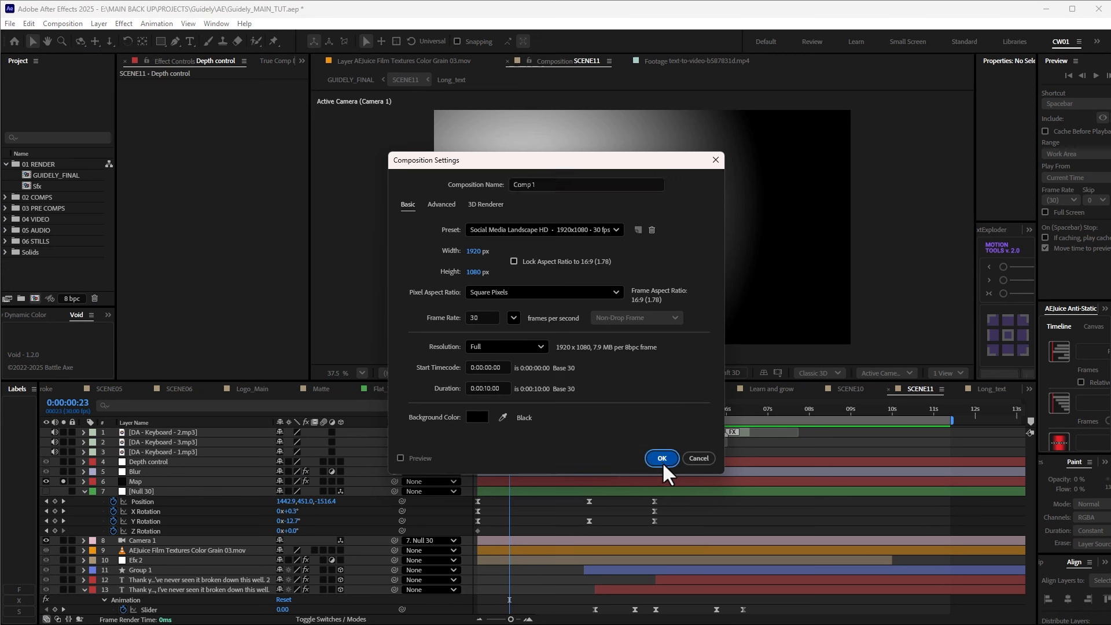
{"action": "left_click", "coordinate": [662, 461]}
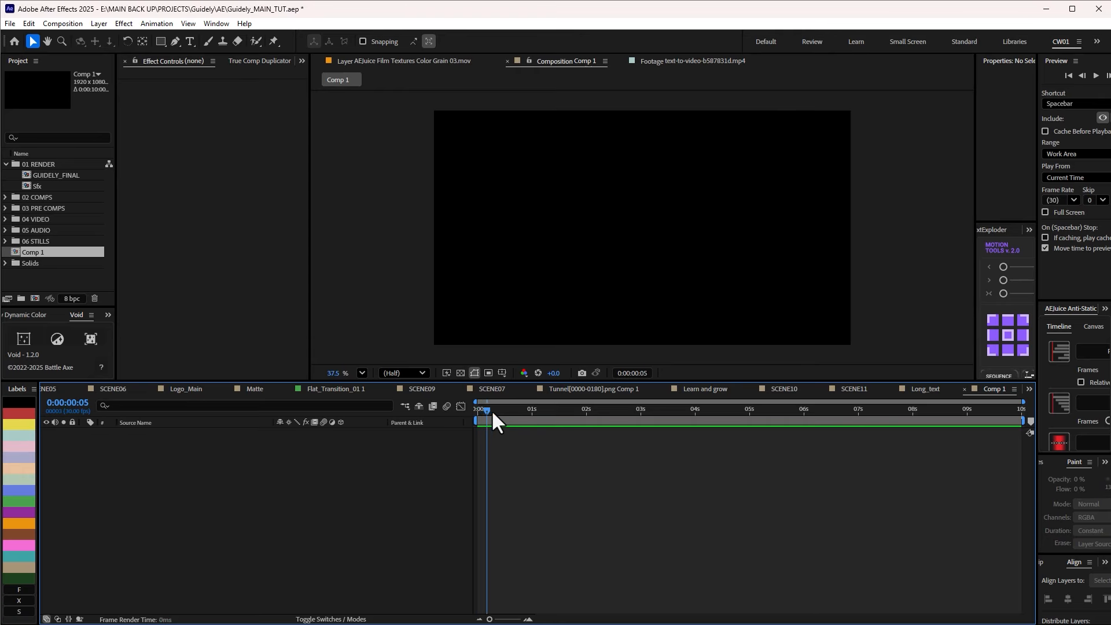
{"action": "right_click", "coordinate": [151, 504]}
{"action": "mouse_move", "coordinate": [231, 513]}
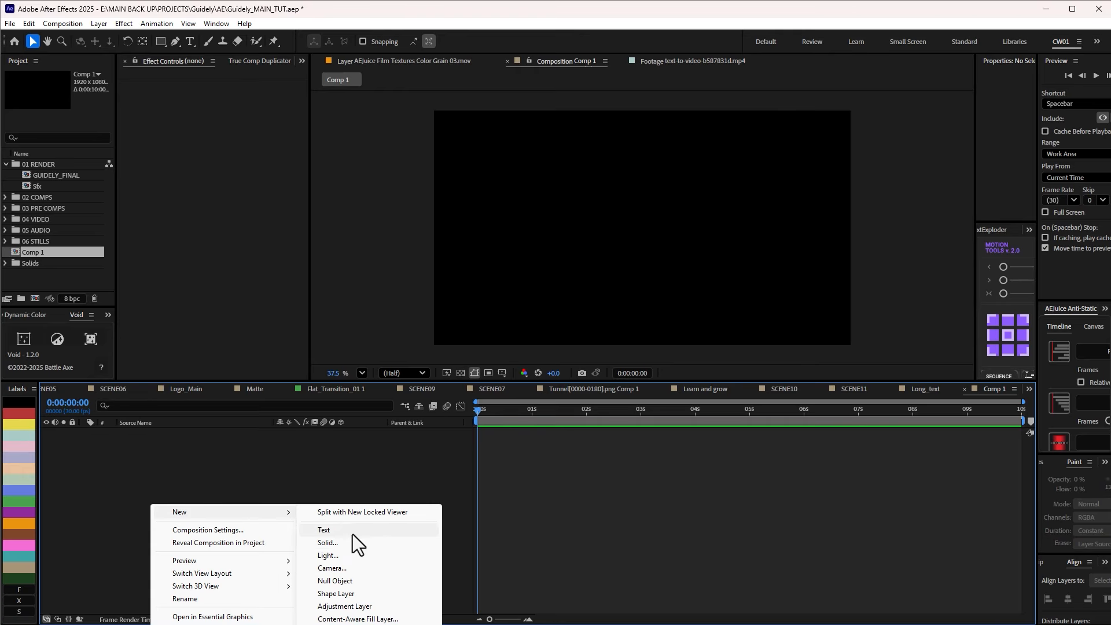
{"action": "left_click", "coordinate": [401, 540]}
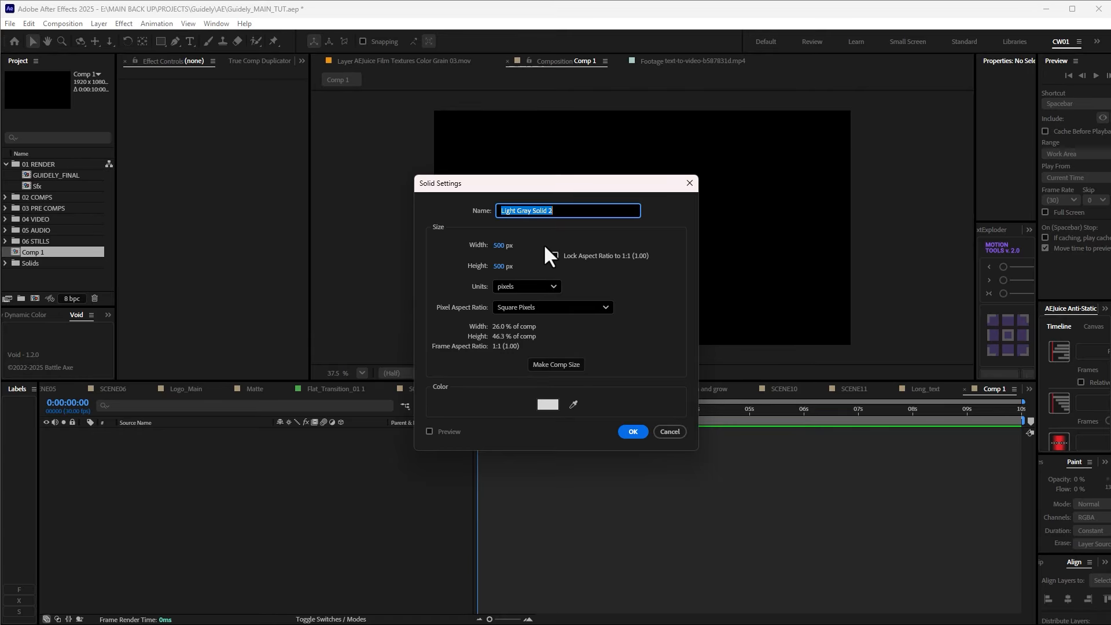
{"action": "type", "text": "MAP"}
{"action": "left_click", "coordinate": [557, 364]}
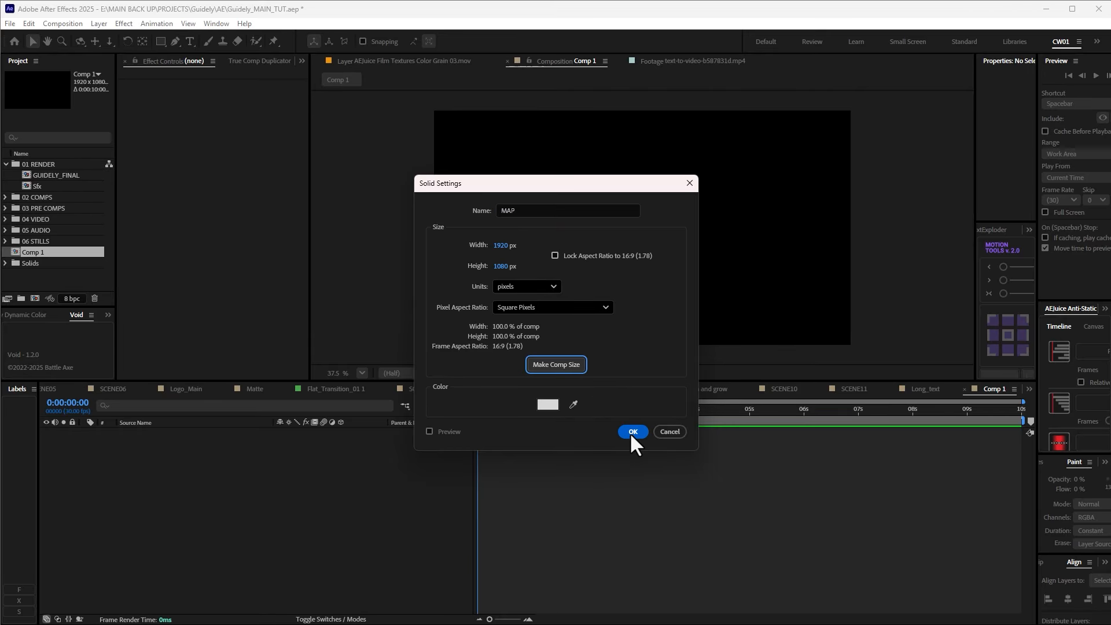
{"action": "left_click", "coordinate": [630, 433]}
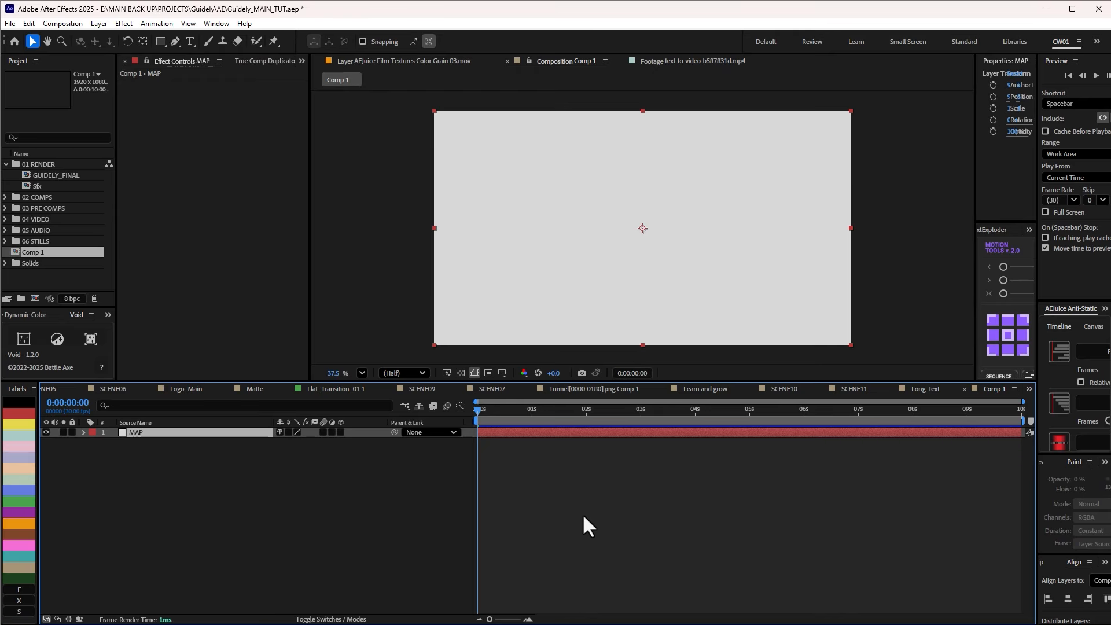
Apply the Gradient Ramp effect to the MAP solid and set its ramp shape to Radial Ramp
{"action": "key", "text": "ctrl+space"}
{"action": "type", "text": "ram"}
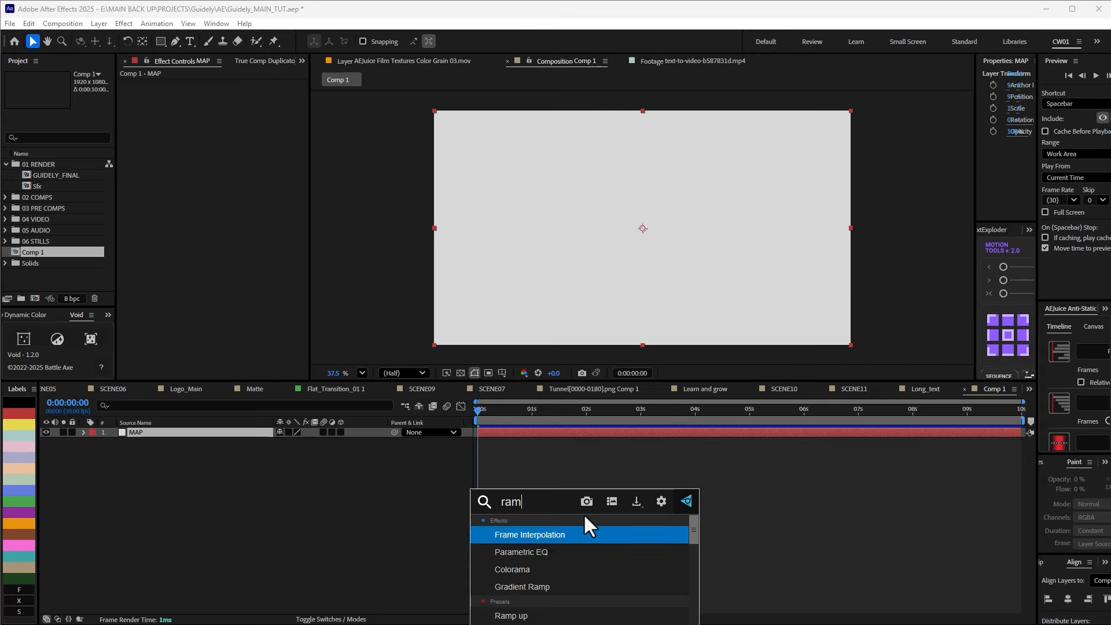
{"action": "type", "text": "p"}
{"action": "key", "text": "Return"}
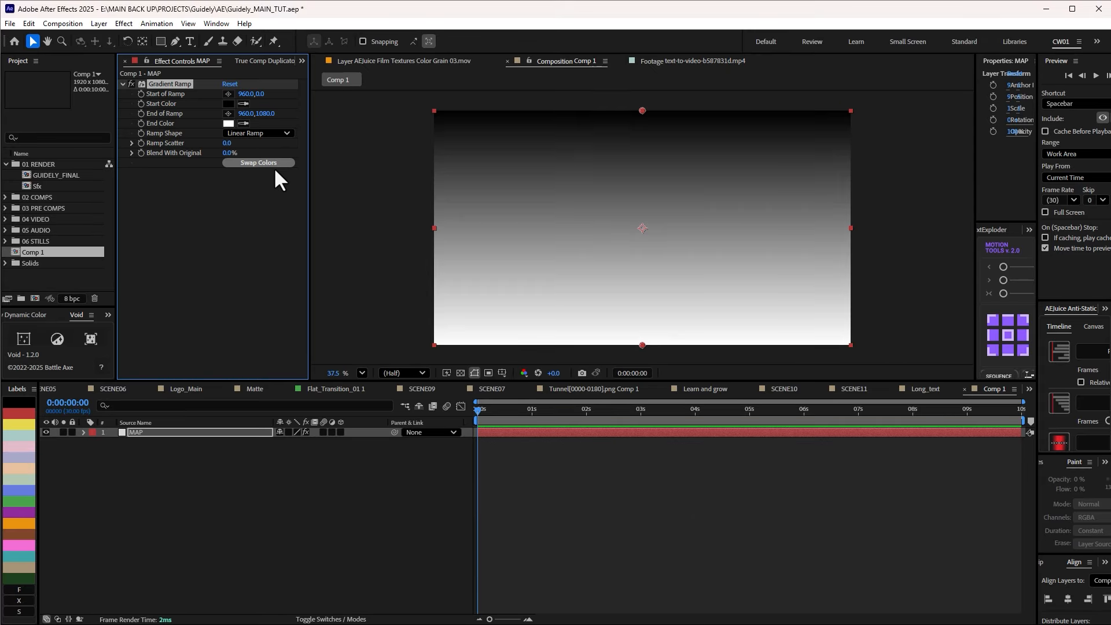
{"action": "left_click", "coordinate": [259, 133]}
{"action": "left_click", "coordinate": [262, 144]}
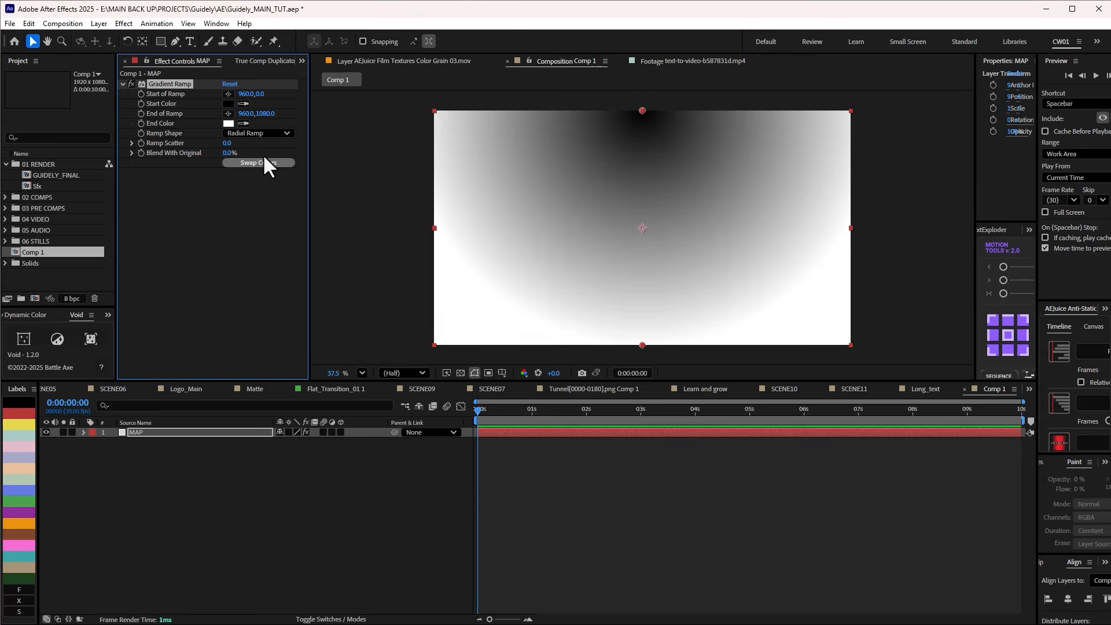
Try swapping the start and end colors of MAP's Gradient Ramp, and swap them back
{"action": "left_click", "coordinate": [263, 161]}
{"action": "left_click", "coordinate": [266, 162]}
{"action": "key", "text": "comma"}
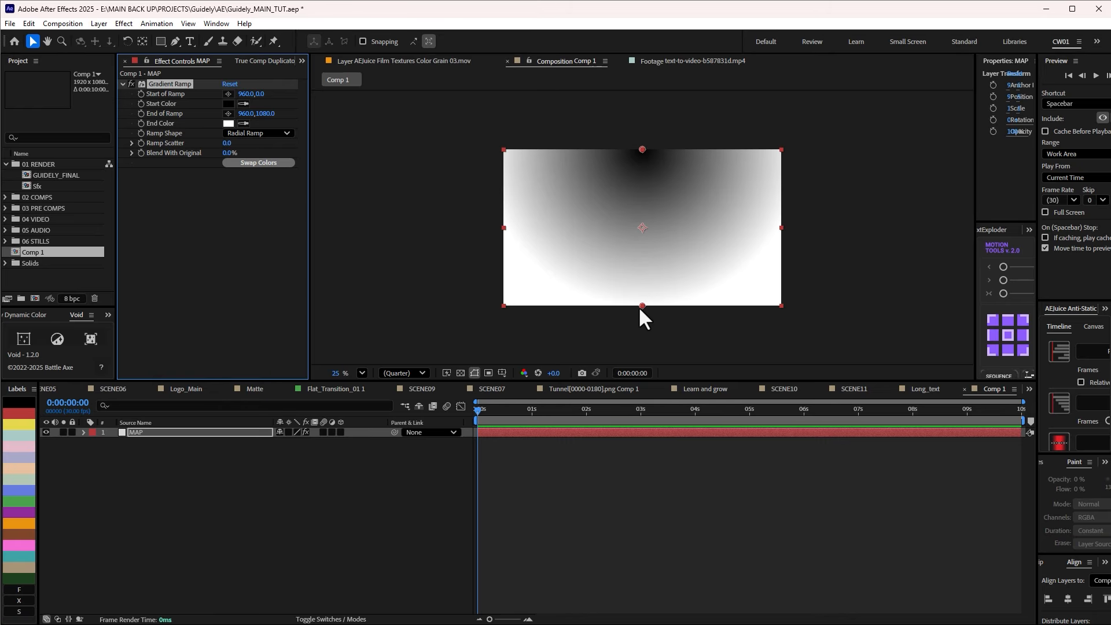
Reposition MAP's radial gradient, moving the end of the ramp to 960, 1388 and its start to about 968, 524 near the frame's center
{"action": "left_click_drag", "start_coordinate": [642, 305], "coordinate": [643, 350]}
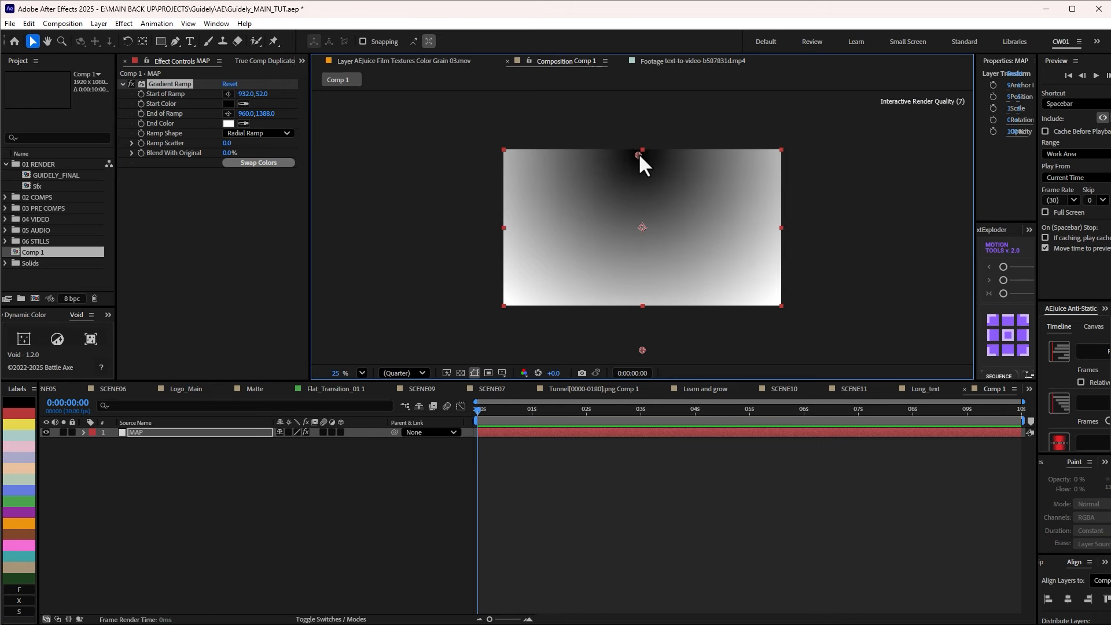
{"action": "left_click_drag", "start_coordinate": [641, 152], "coordinate": [644, 226]}
Add an adjustment layer above MAP in Comp 1 and rename it Blur
{"action": "right_click", "coordinate": [254, 471]}
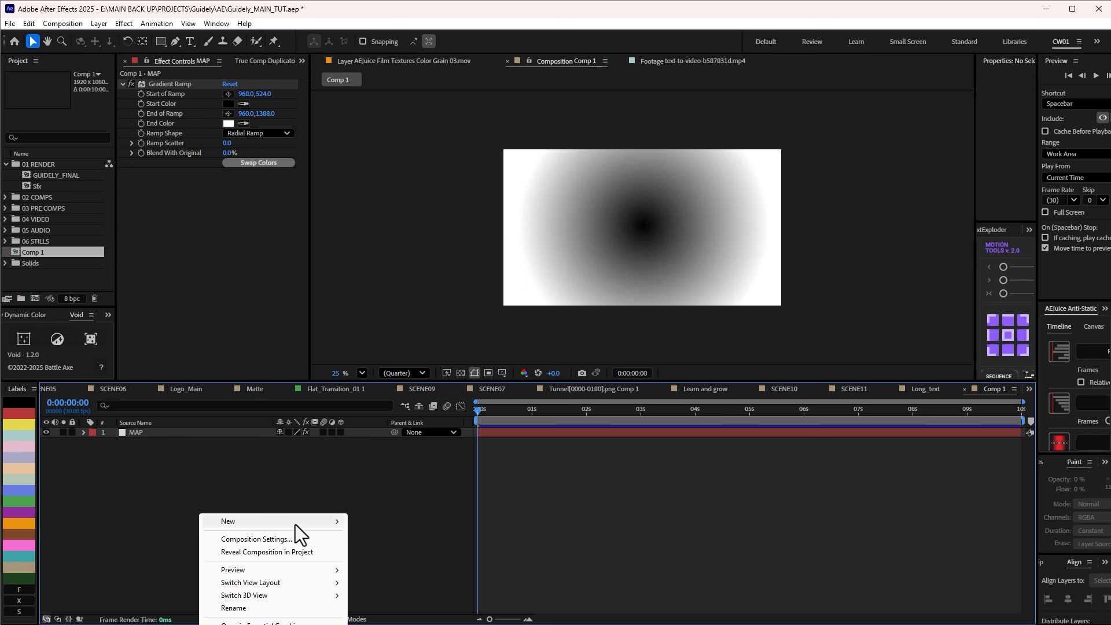
{"action": "mouse_move", "coordinate": [296, 525]}
{"action": "left_click", "coordinate": [393, 612]}
{"action": "key", "text": "Return"}
{"action": "type", "text": "Blur"}
{"action": "key", "text": "Return"}
{"action": "left_click", "coordinate": [154, 442]}
{"action": "left_click", "coordinate": [150, 435]}
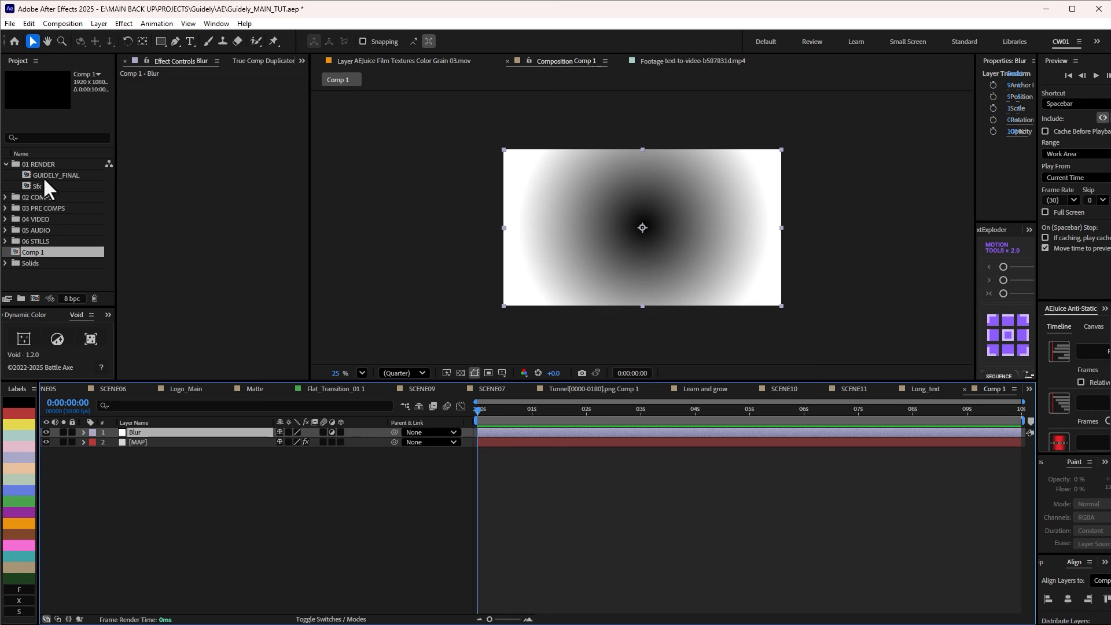
Add the Guidely FINAL still from the 06 STILLS folder to Comp 1 and place it between the Blur and MAP layers
{"action": "left_click", "coordinate": [5, 241]}
{"action": "left_click", "coordinate": [56, 254]}
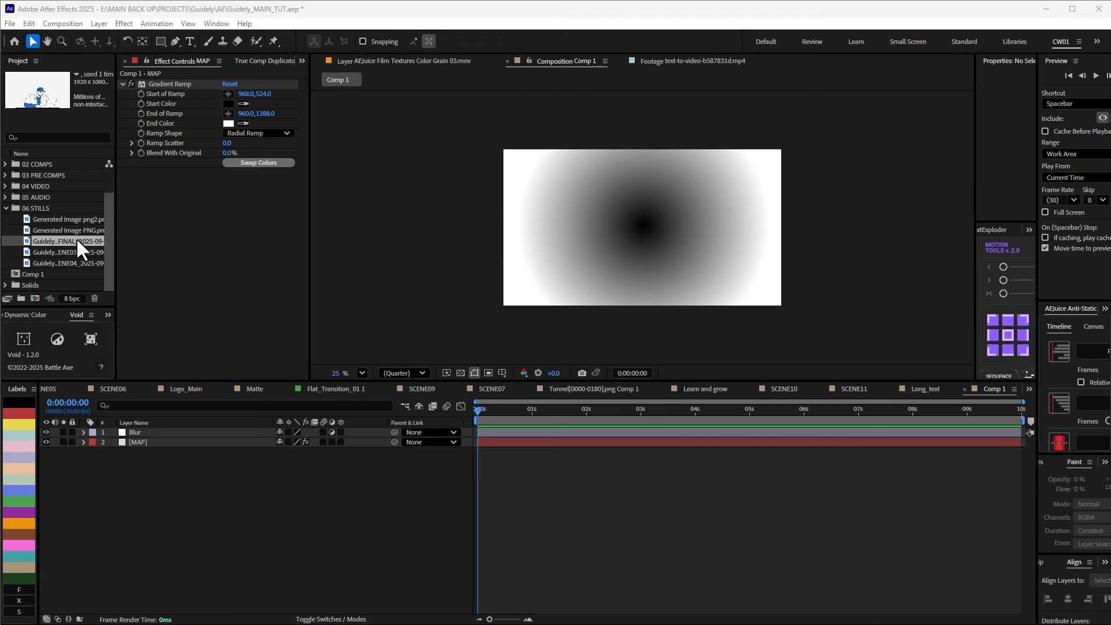
{"action": "left_click_drag", "start_coordinate": [75, 242], "coordinate": [191, 474]}
{"action": "left_click_drag", "start_coordinate": [137, 442], "coordinate": [140, 456]}
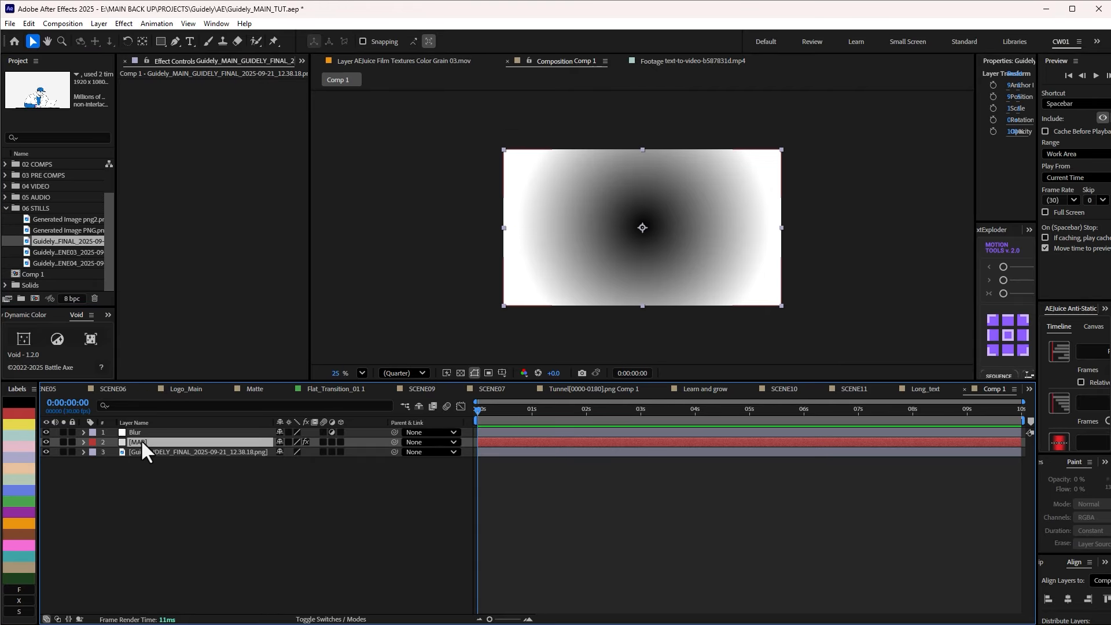
{"action": "left_click", "coordinate": [139, 527]}
{"action": "scroll", "coordinate": [711, 271], "scroll_direction": "up", "scroll_amount": 2}
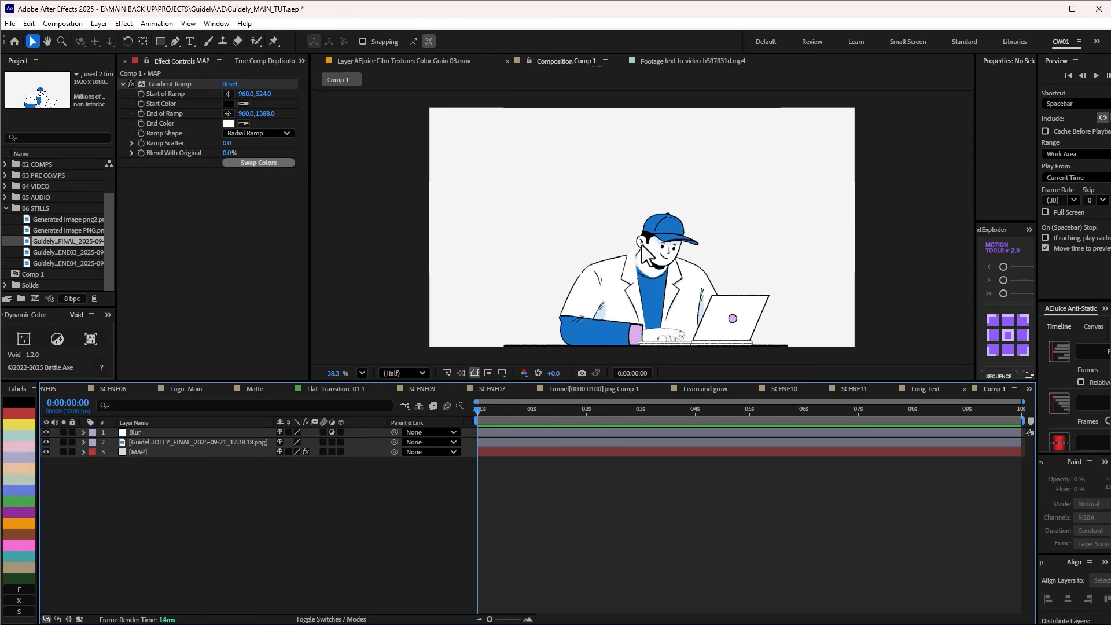
Apply the Camera Lens Blur effect to the Blur adjustment layer
{"action": "left_click", "coordinate": [150, 435]}
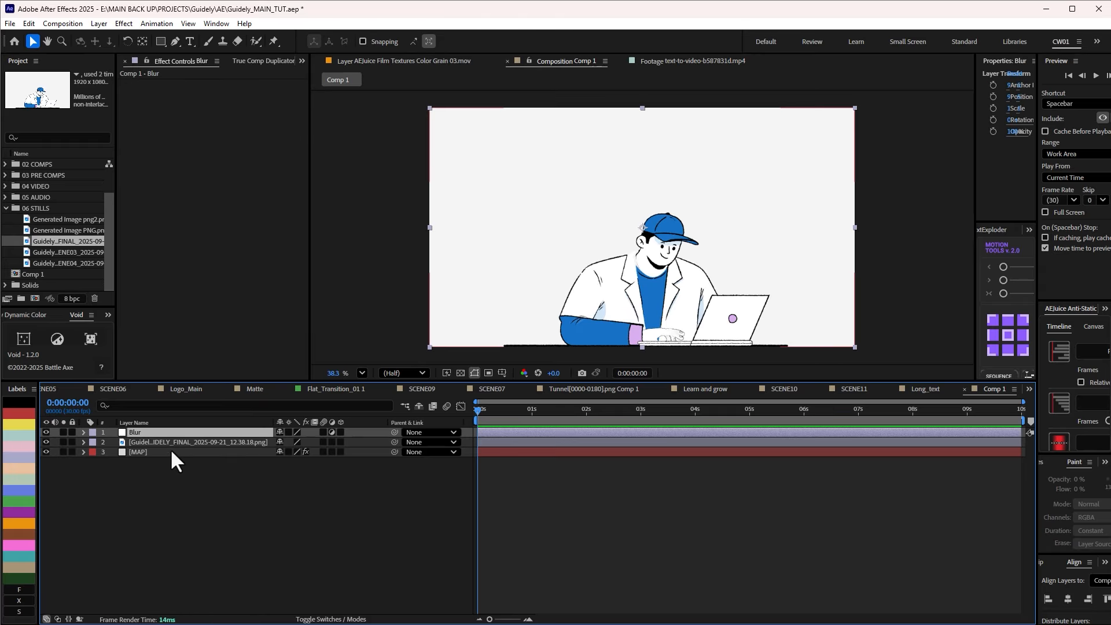
{"action": "key", "text": "ctrl+space"}
{"action": "type", "text": "camer"}
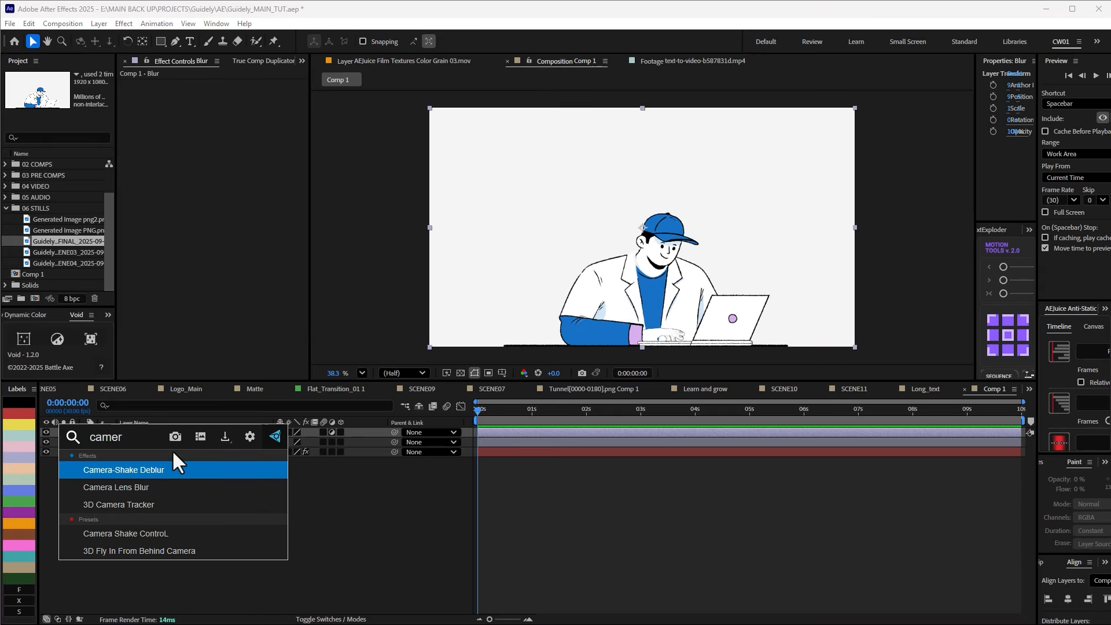
{"action": "left_click", "coordinate": [181, 488]}
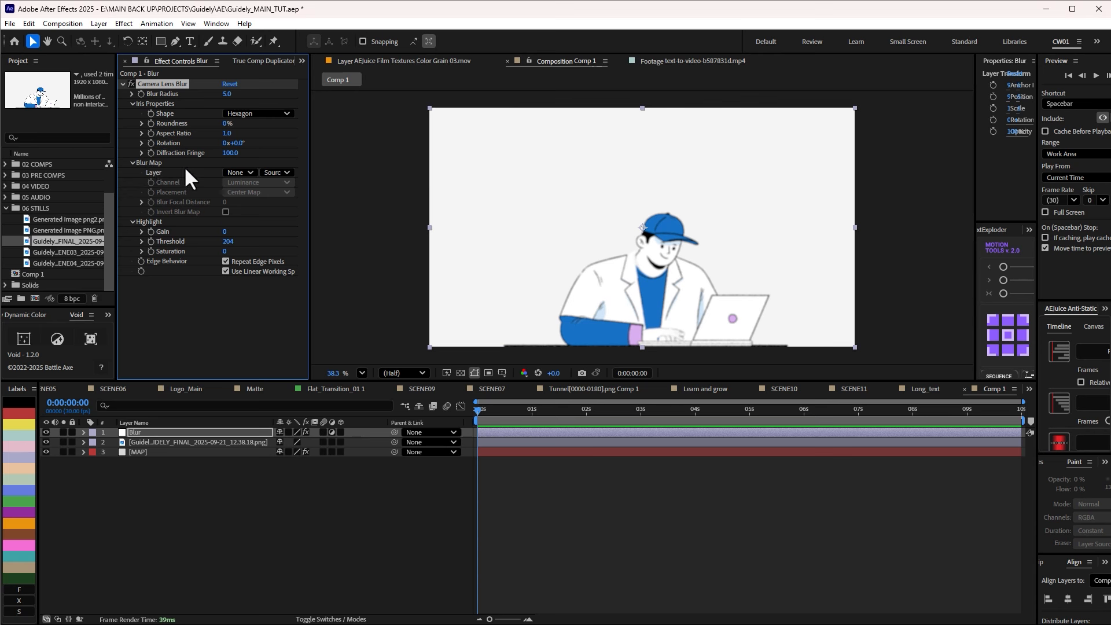
Set Camera Lens Blur's blur map layer to MAP with Effects & Masks as its source, and raise the blur radius to 70
{"action": "left_click", "coordinate": [242, 172]}
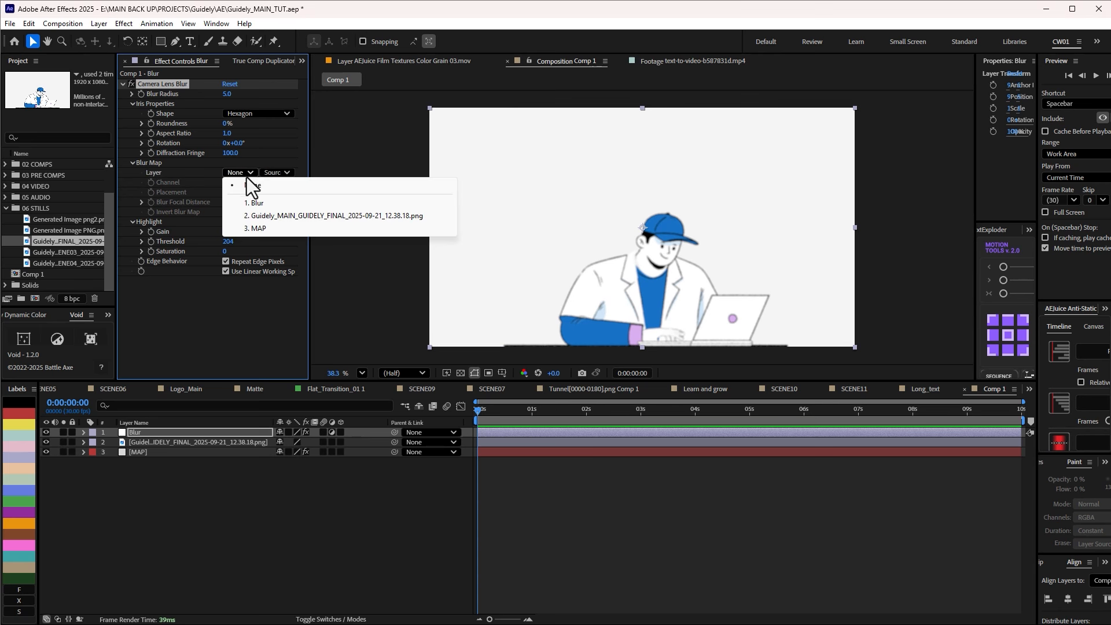
{"action": "left_click", "coordinate": [266, 228]}
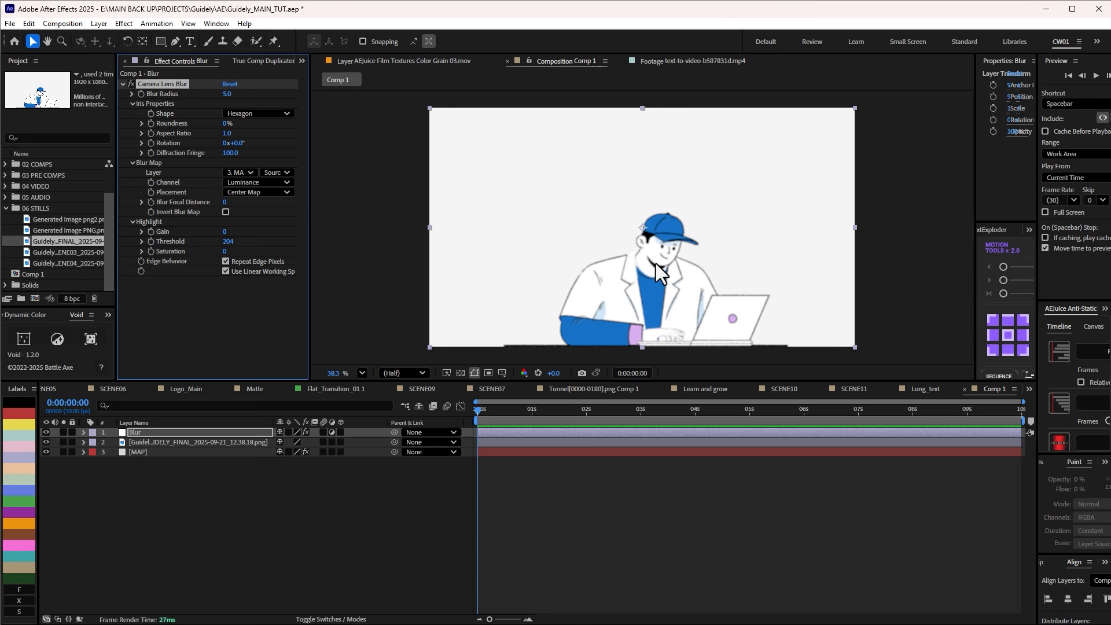
{"action": "key", "text": "period"}
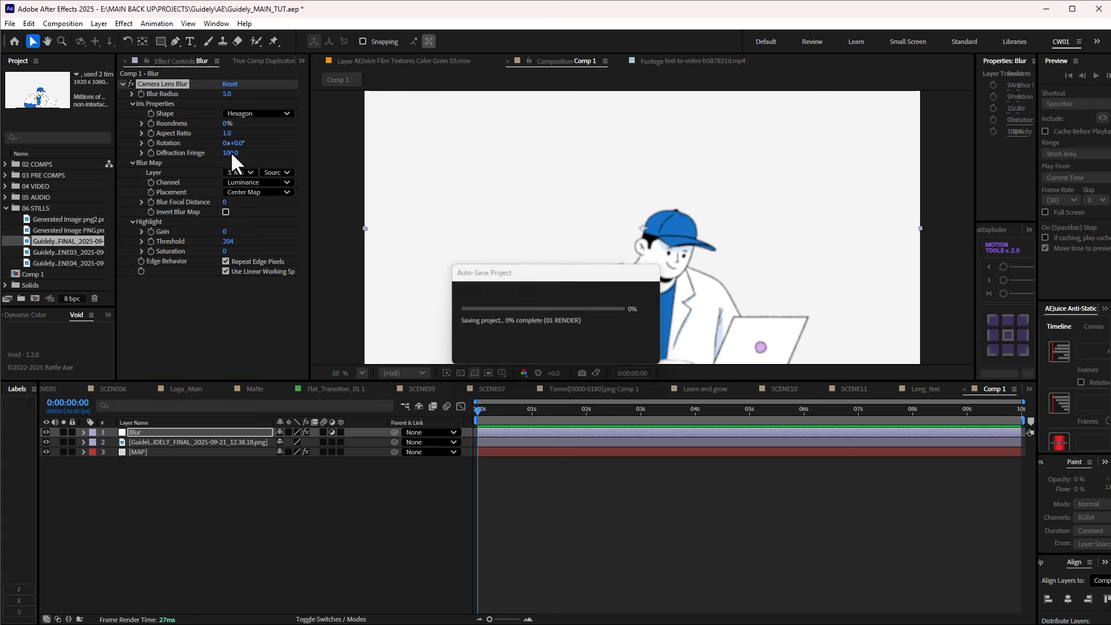
{"action": "left_click", "coordinate": [286, 172]}
{"action": "left_click", "coordinate": [304, 211]}
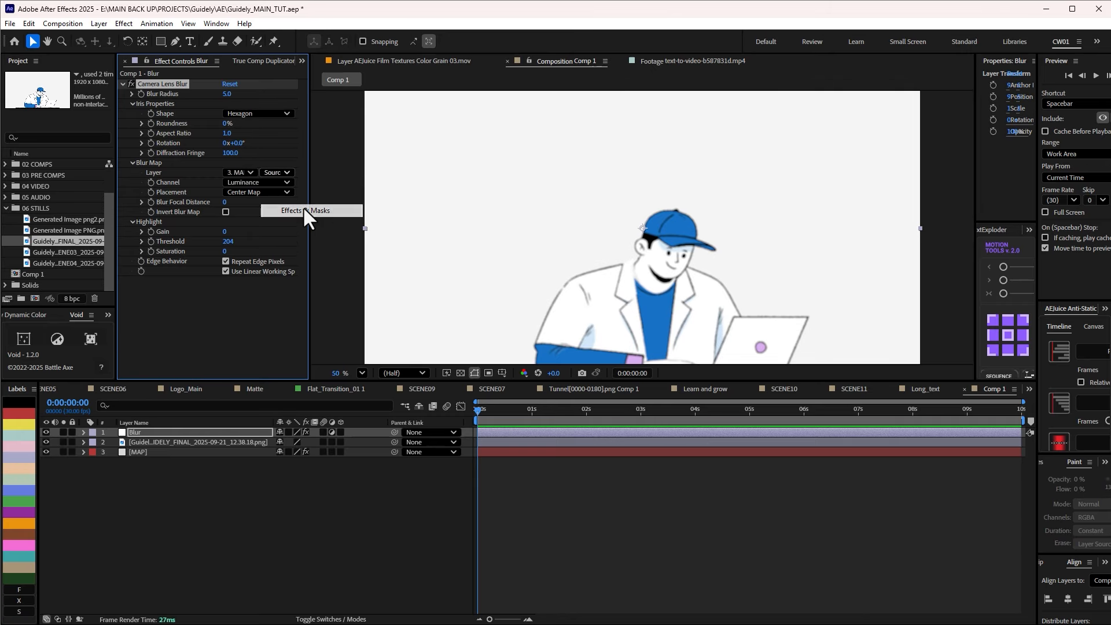
{"action": "key", "text": "shift+/"}
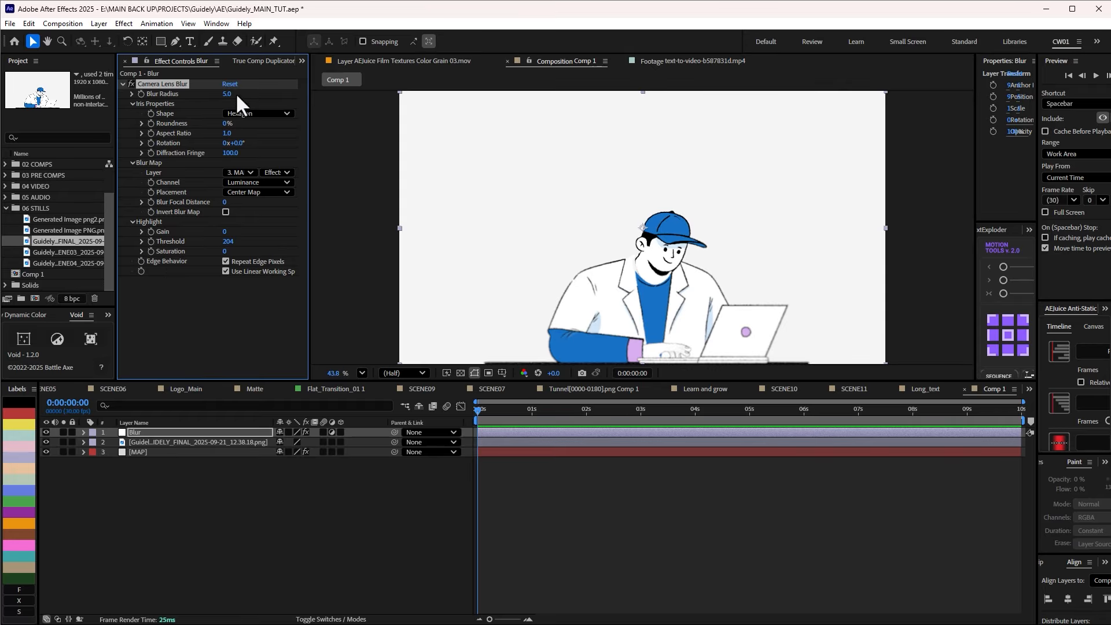
{"action": "left_click_drag", "start_coordinate": [226, 93], "coordinate": [267, 95]}
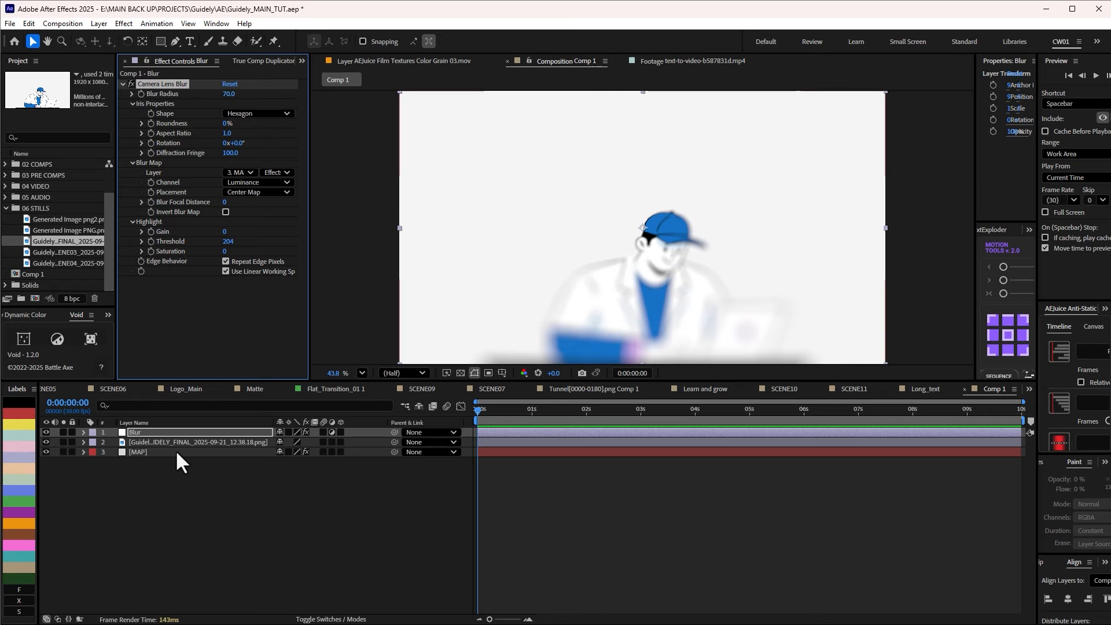
Test the blur map by soloing MAP, moving the ramp start to the laptop, unsoloing MAP, and moving the ramp start above the cap
{"action": "left_click", "coordinate": [63, 452]}
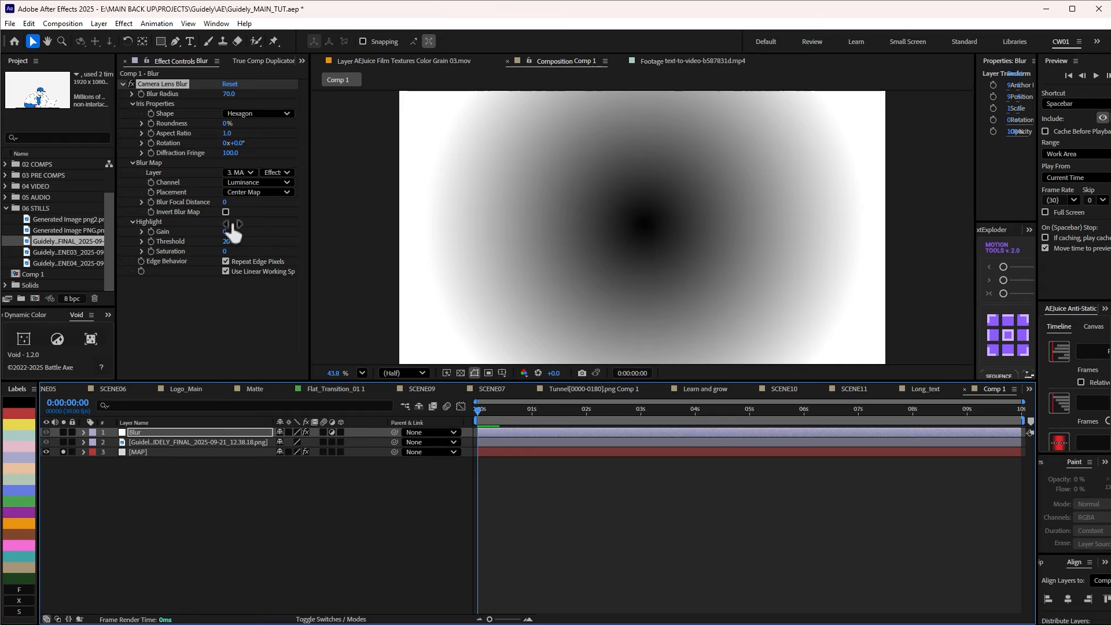
{"action": "left_click", "coordinate": [137, 452]}
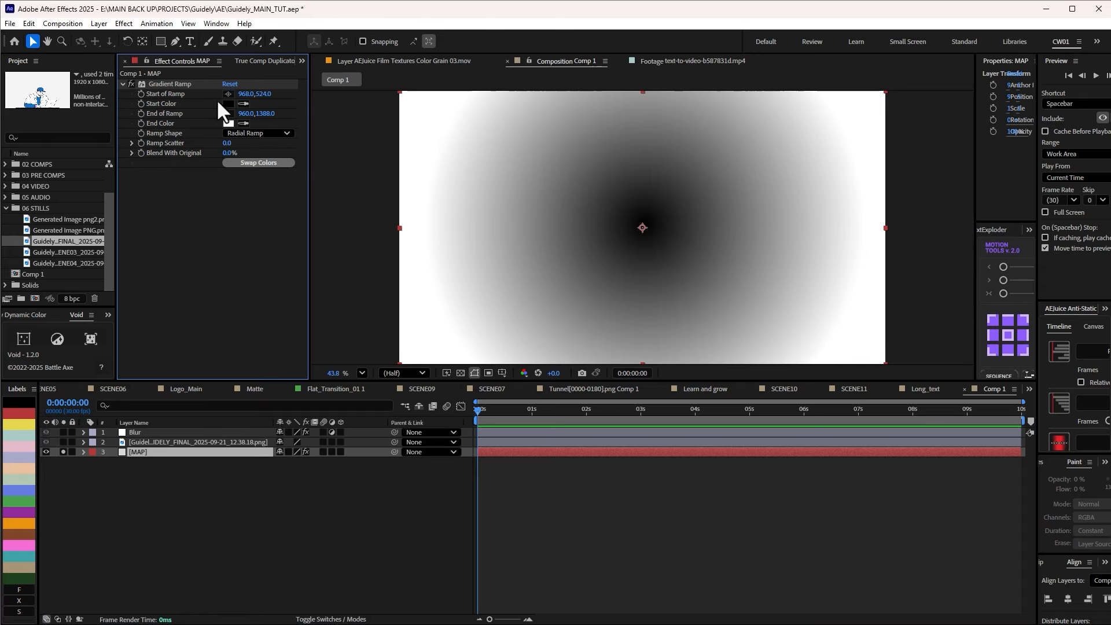
{"action": "left_click_drag", "start_coordinate": [642, 227], "coordinate": [730, 328]}
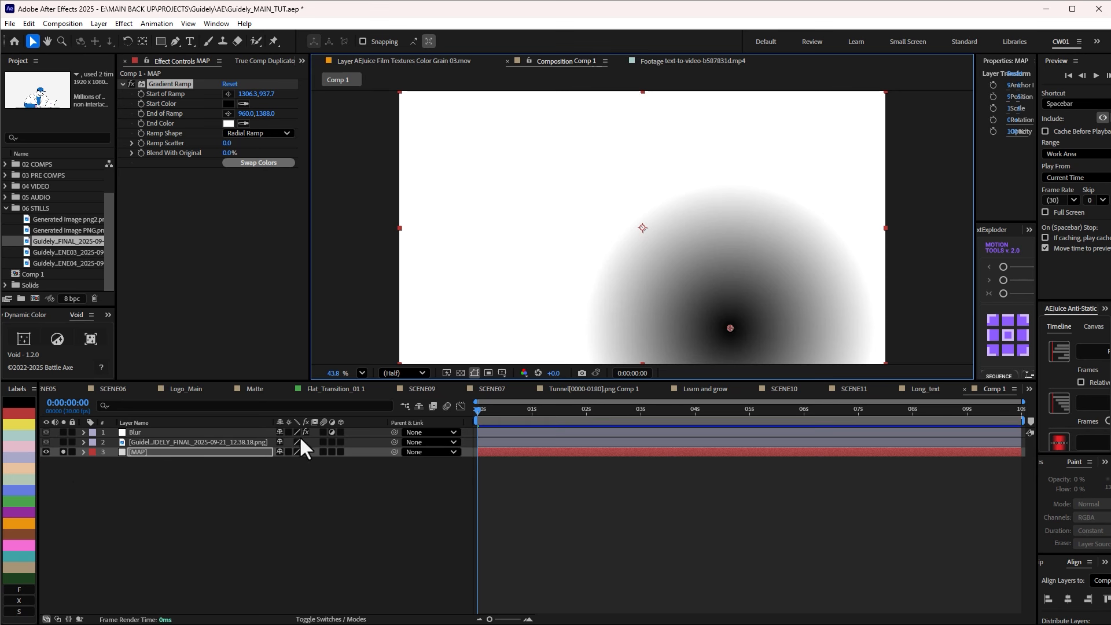
{"action": "left_click", "coordinate": [63, 452]}
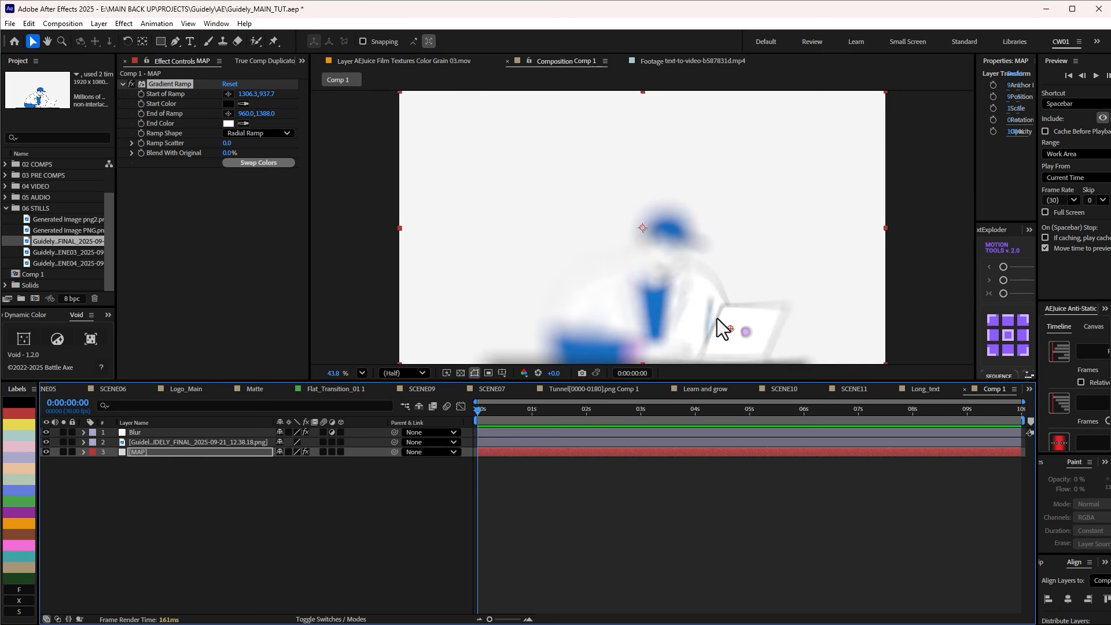
{"action": "left_click_drag", "start_coordinate": [729, 329], "coordinate": [654, 205]}
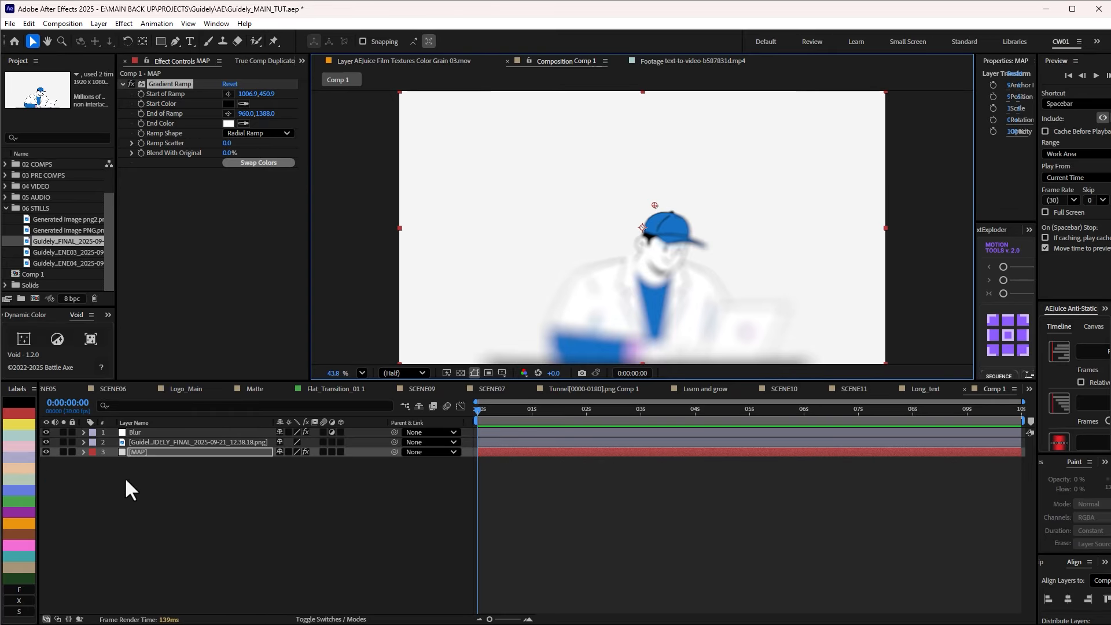
Add a null object named Depth control and move it to the top of Comp 1's layer stack
{"action": "right_click", "coordinate": [197, 520]}
{"action": "mouse_move", "coordinate": [305, 530]}
{"action": "left_click", "coordinate": [380, 596]}
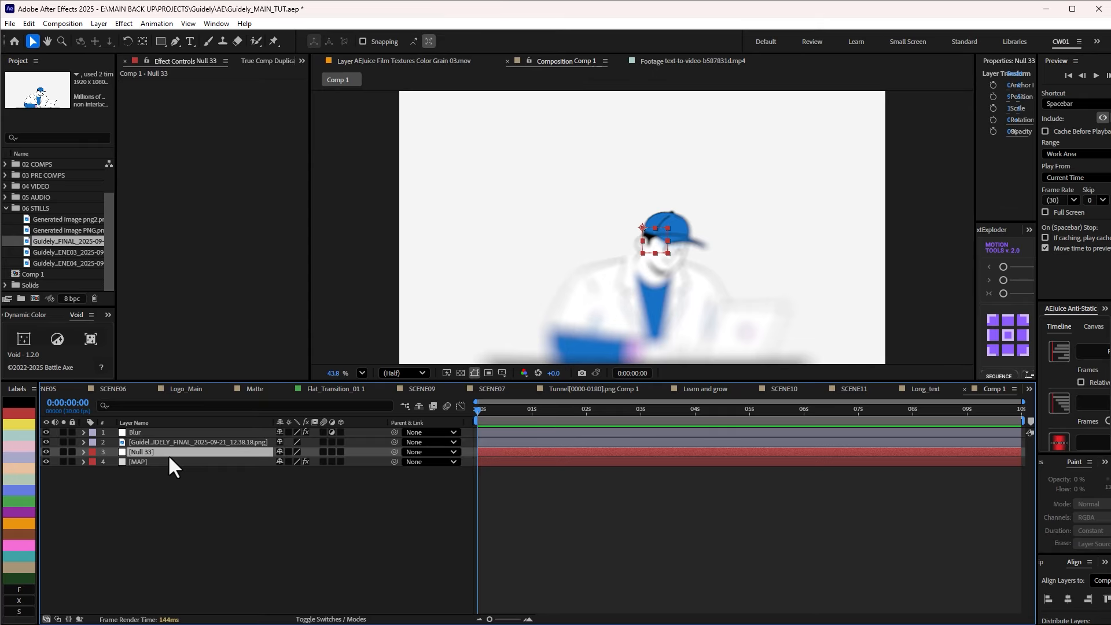
{"action": "key", "text": "Return"}
{"action": "type", "text": "Depth control"}
{"action": "key", "text": "Return"}
{"action": "left_click_drag", "start_coordinate": [168, 454], "coordinate": [154, 429]}
Link the Start of Ramp in MAP's Gradient Ramp to the Depth control null's position with an expression, and collapse MAP's effects
{"action": "left_click", "coordinate": [146, 462]}
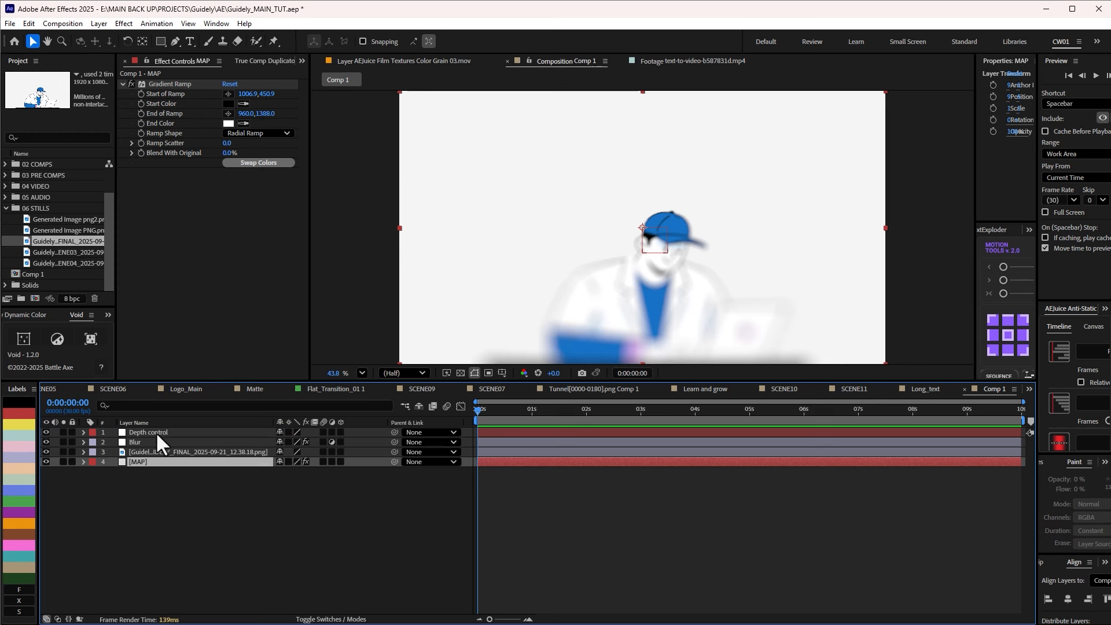
{"action": "left_click", "coordinate": [155, 431]}
{"action": "key", "text": "p"}
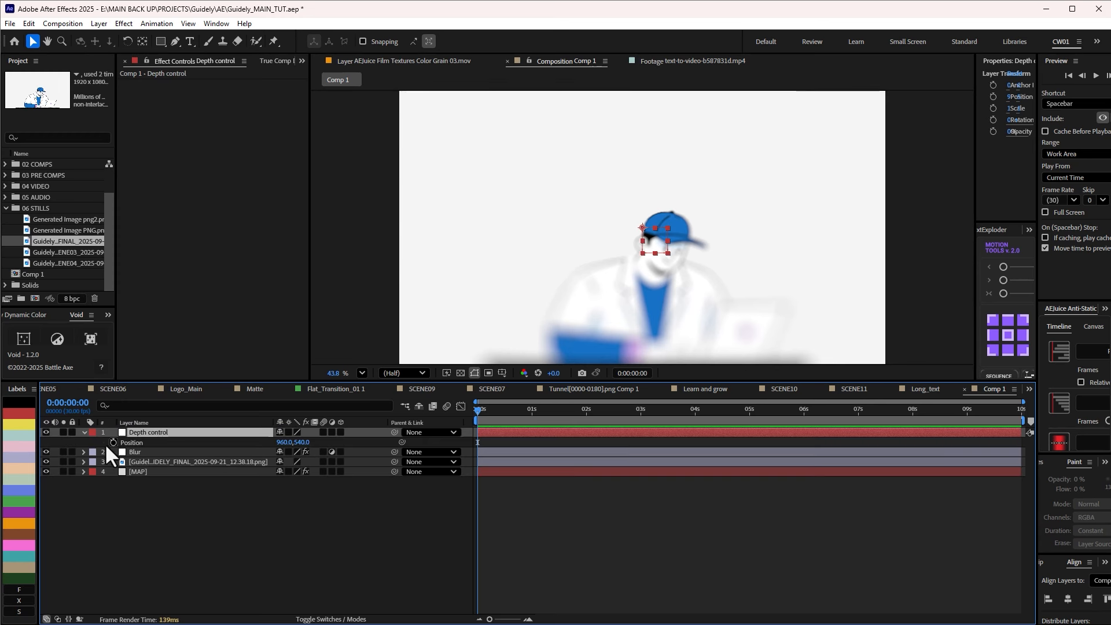
{"action": "left_click", "coordinate": [136, 471]}
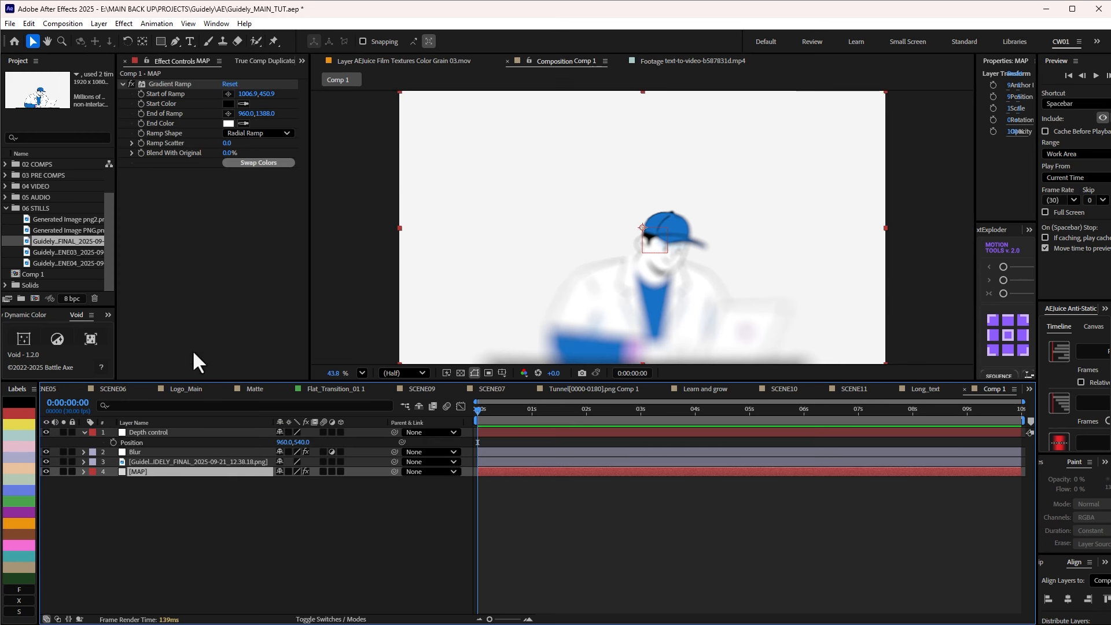
{"action": "left_click", "coordinate": [142, 94], "text": "alt"}
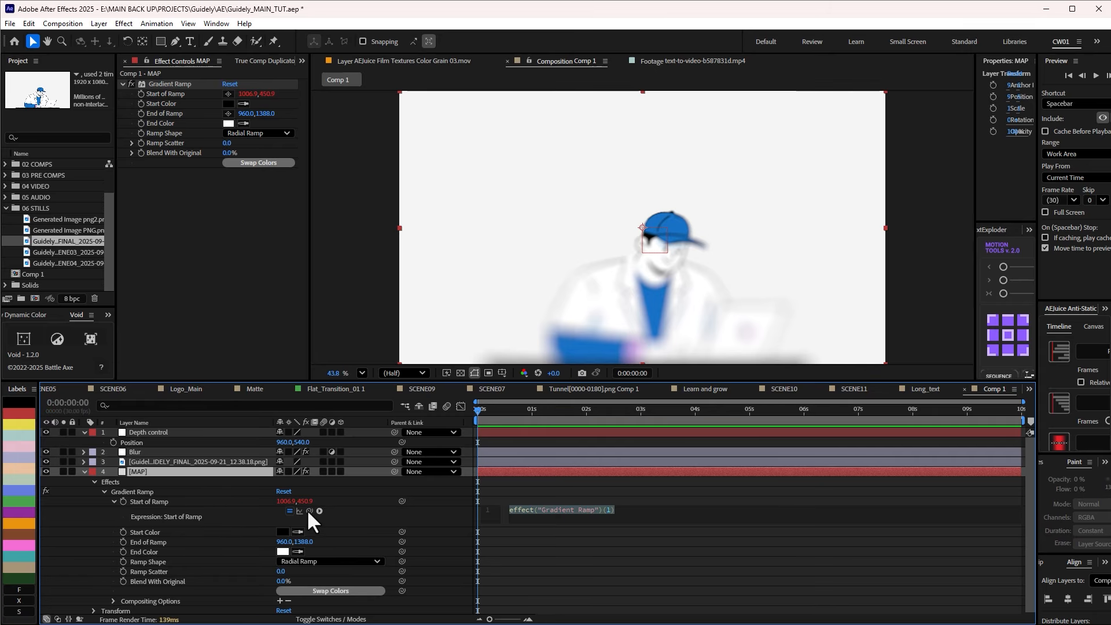
{"action": "left_click_drag", "start_coordinate": [310, 511], "coordinate": [147, 442]}
{"action": "left_click", "coordinate": [85, 530]}
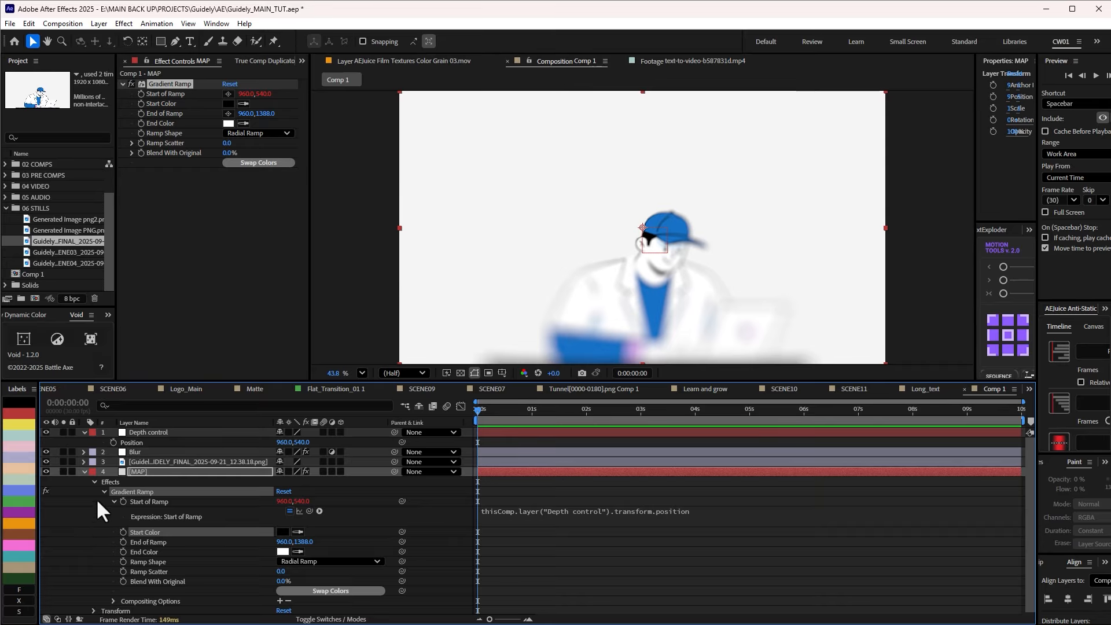
{"action": "left_click", "coordinate": [95, 481]}
Animate Depth control's position across the illustration with four keyframes from 0:00:00:00 to 0:00:03:17, and end the work area there
{"action": "left_click", "coordinate": [154, 432]}
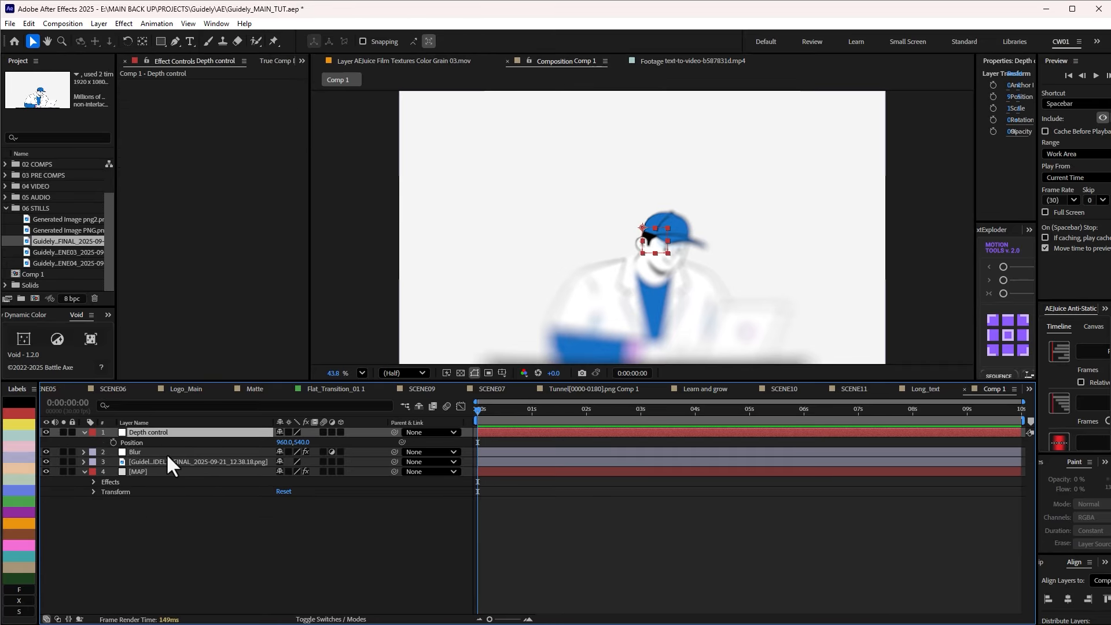
{"action": "left_click", "coordinate": [643, 225]}
{"action": "left_click", "coordinate": [200, 432]}
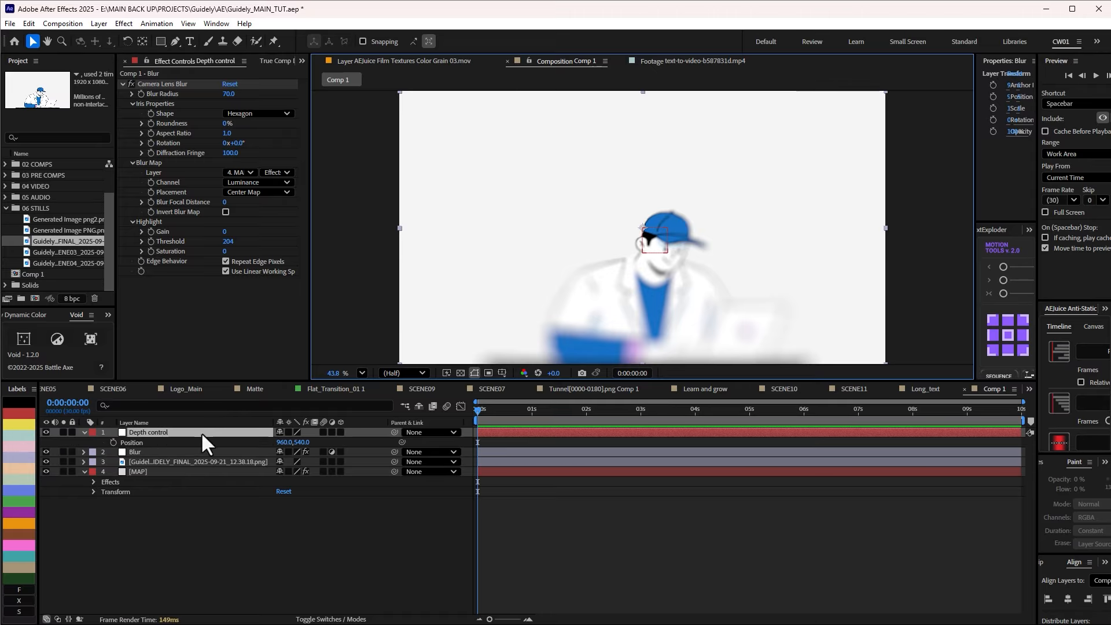
{"action": "left_click_drag", "start_coordinate": [647, 241], "coordinate": [701, 289]}
{"action": "left_click", "coordinate": [114, 442]}
{"action": "left_click", "coordinate": [556, 409]}
{"action": "left_click_drag", "start_coordinate": [676, 284], "coordinate": [765, 342]}
{"action": "left_click", "coordinate": [617, 409]}
{"action": "left_click", "coordinate": [671, 410]}
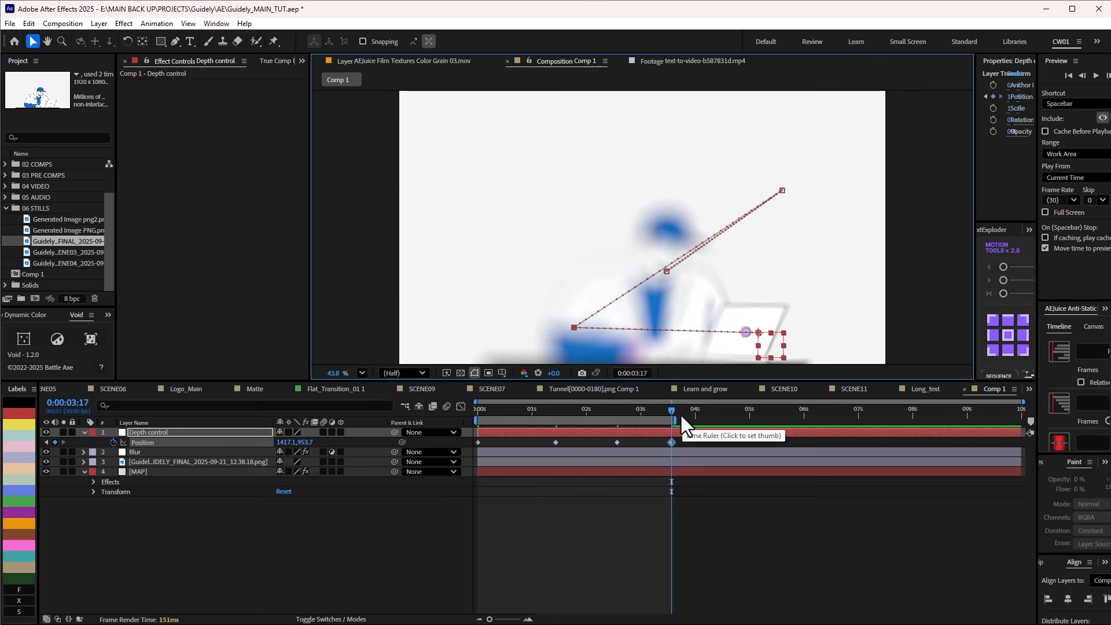
Preview Comp 1 from its start to watch the focus area follow the Depth control null
{"action": "key", "text": "Home"}
{"action": "key", "text": "space"}
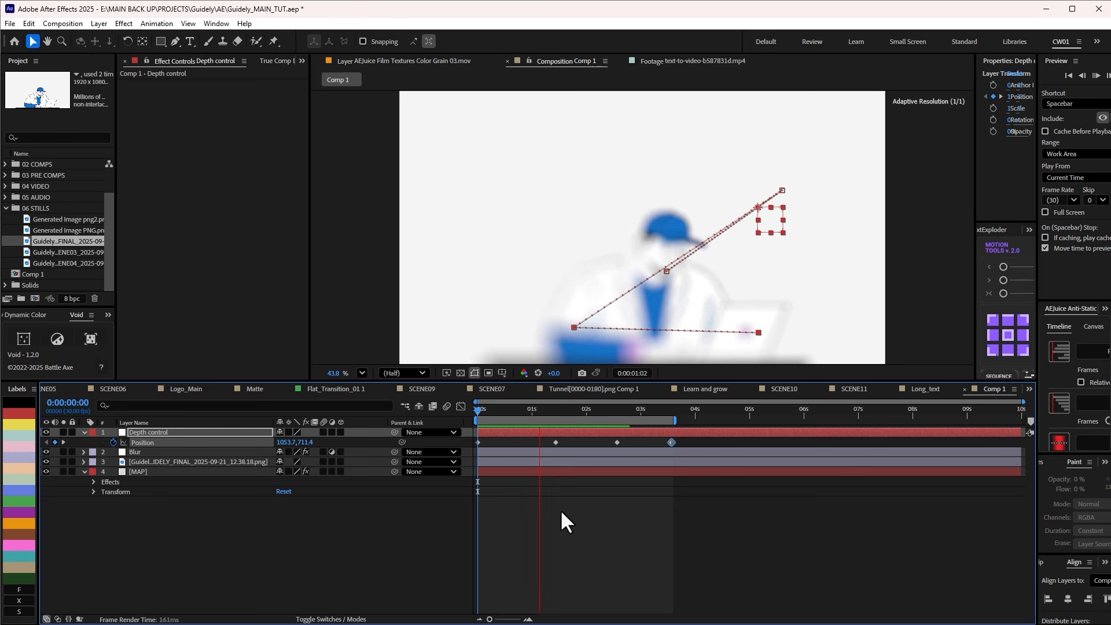
{"action": "key", "text": "space"}
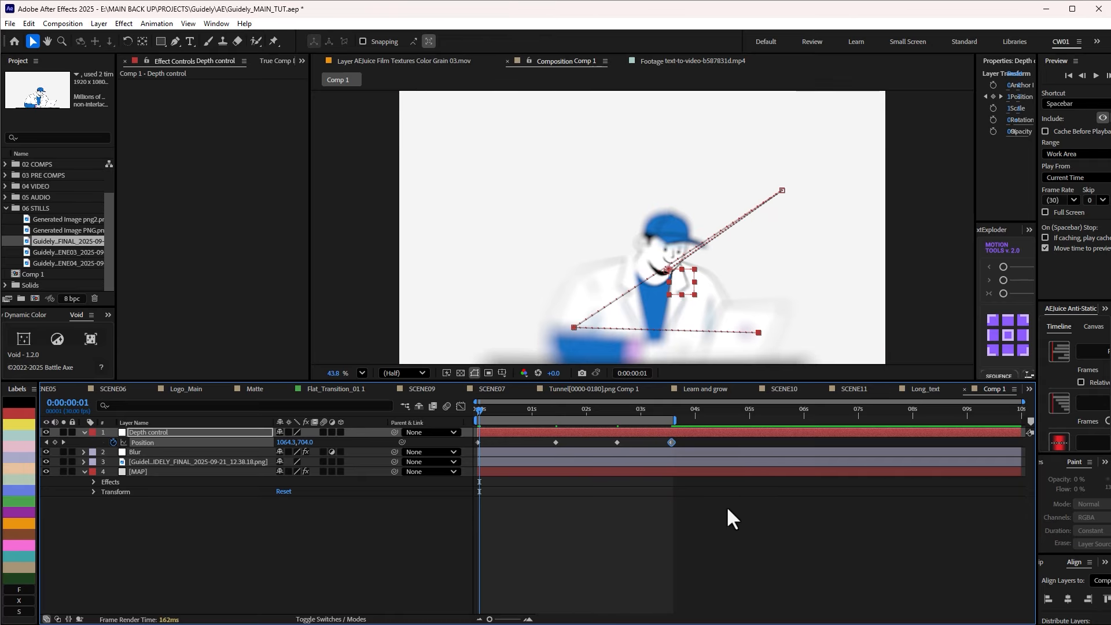
In SCENE11, unsolo and hide the Map layer, and reveal Depth control's position keyframes
{"action": "left_click", "coordinate": [860, 390]}
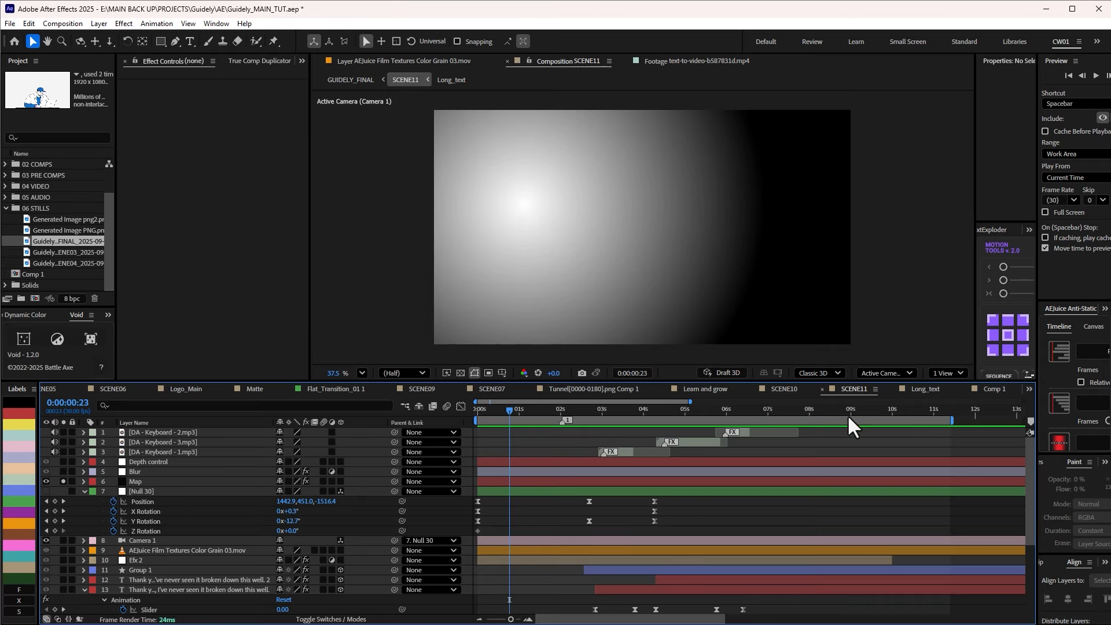
{"action": "left_click", "coordinate": [63, 481]}
{"action": "left_click", "coordinate": [149, 462]}
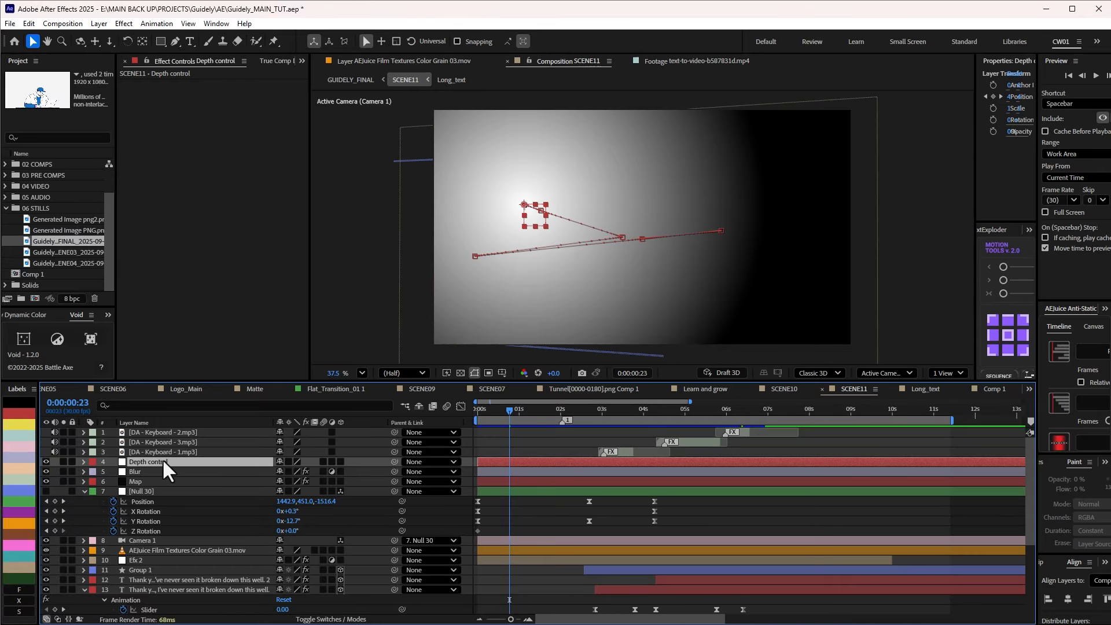
{"action": "key", "text": "p"}
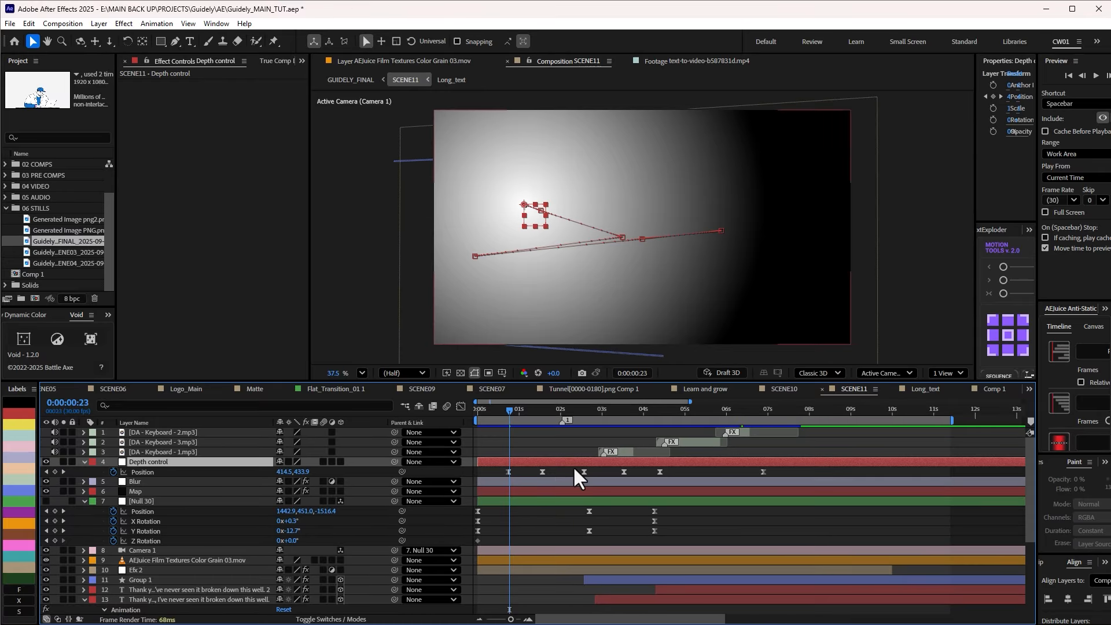
{"action": "left_click", "coordinate": [46, 491]}
Scrub SCENE11 to 0:00:08:29 to check the depth blur moving over the text, and deselect all layers
{"action": "left_click_drag", "start_coordinate": [519, 412], "coordinate": [849, 405]}
{"action": "left_click", "coordinate": [633, 248]}
{"action": "left_click", "coordinate": [822, 443]}
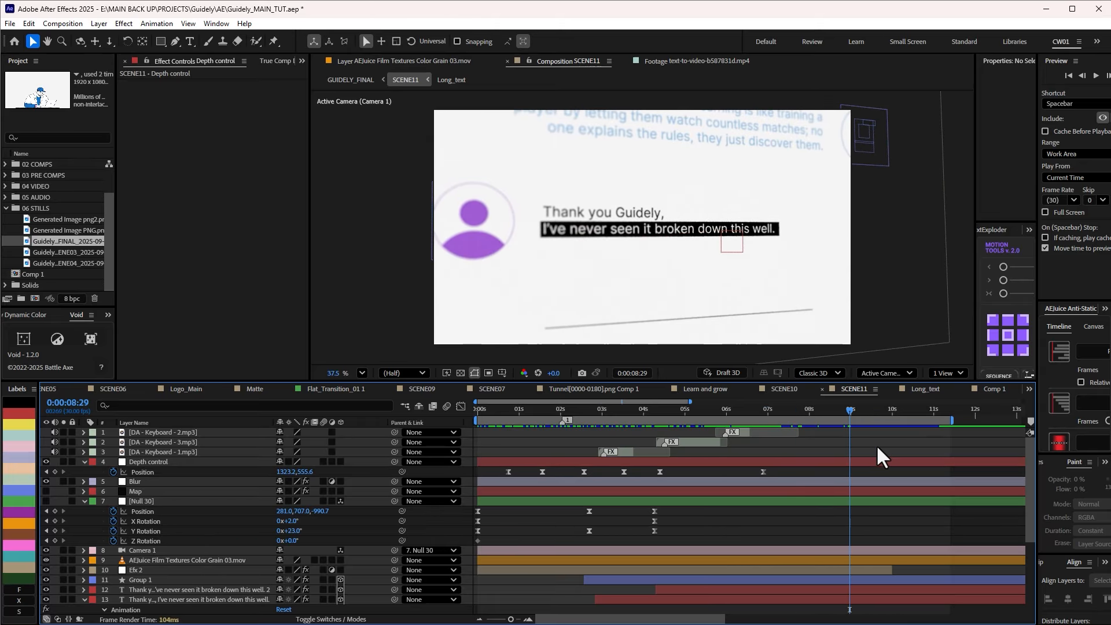
Switch to the GUIDELY_FINAL composition, widen the timeline view, and scrub to 0:00:46:23 to review the logo ending
{"action": "key", "text": "Tab"}
{"action": "left_click", "coordinate": [801, 453]}
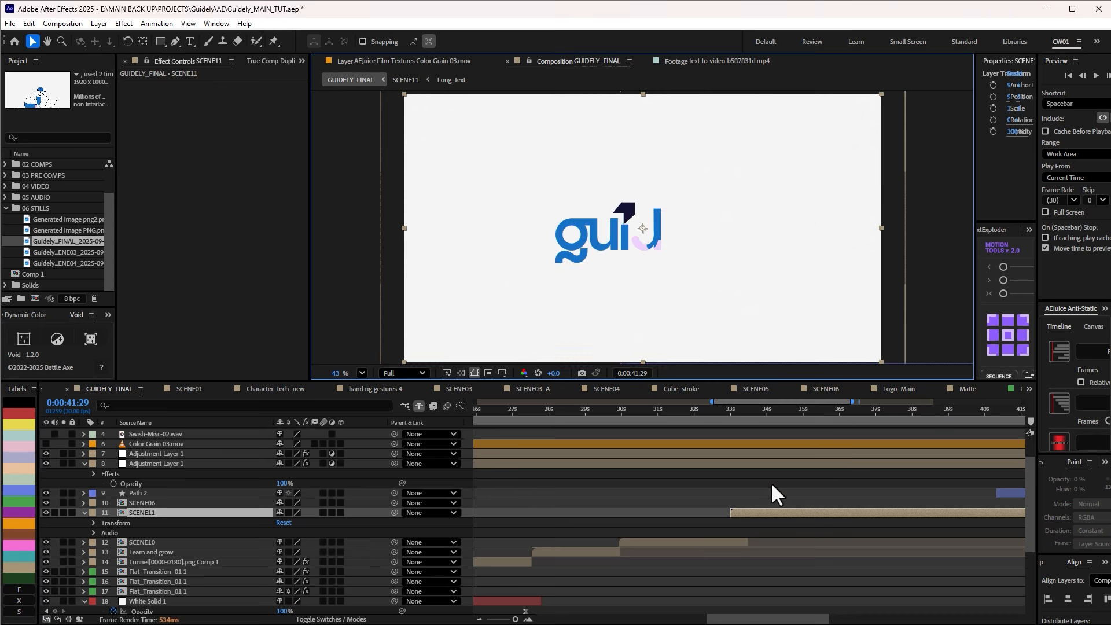
{"action": "key", "text": "minus"}
{"action": "key", "text": "minus"}
{"action": "left_click_drag", "start_coordinate": [859, 406], "coordinate": [901, 405]}
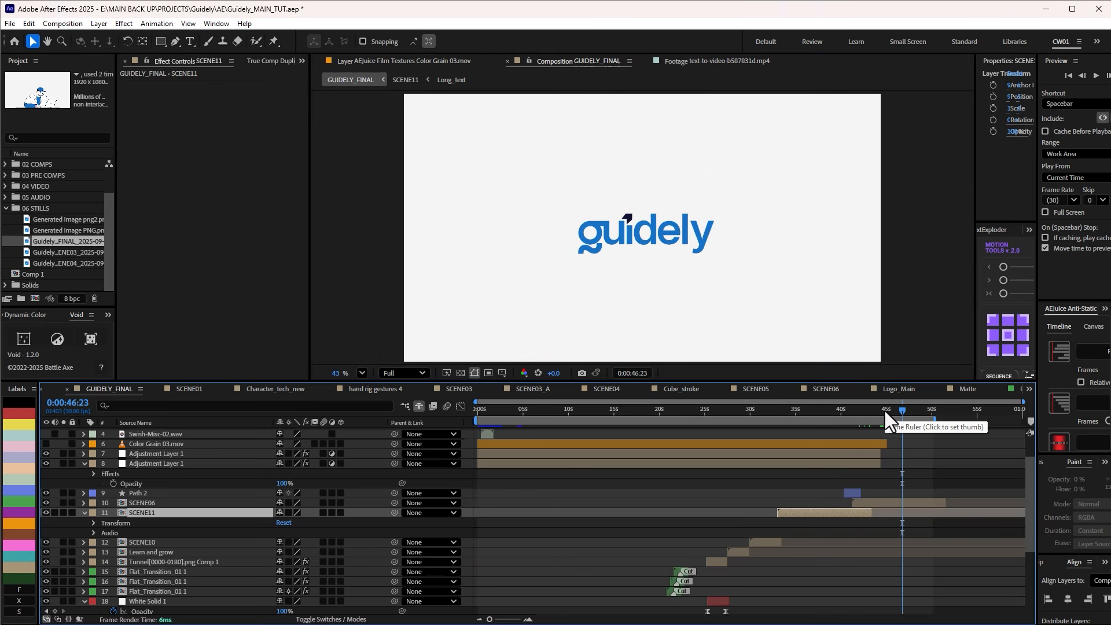